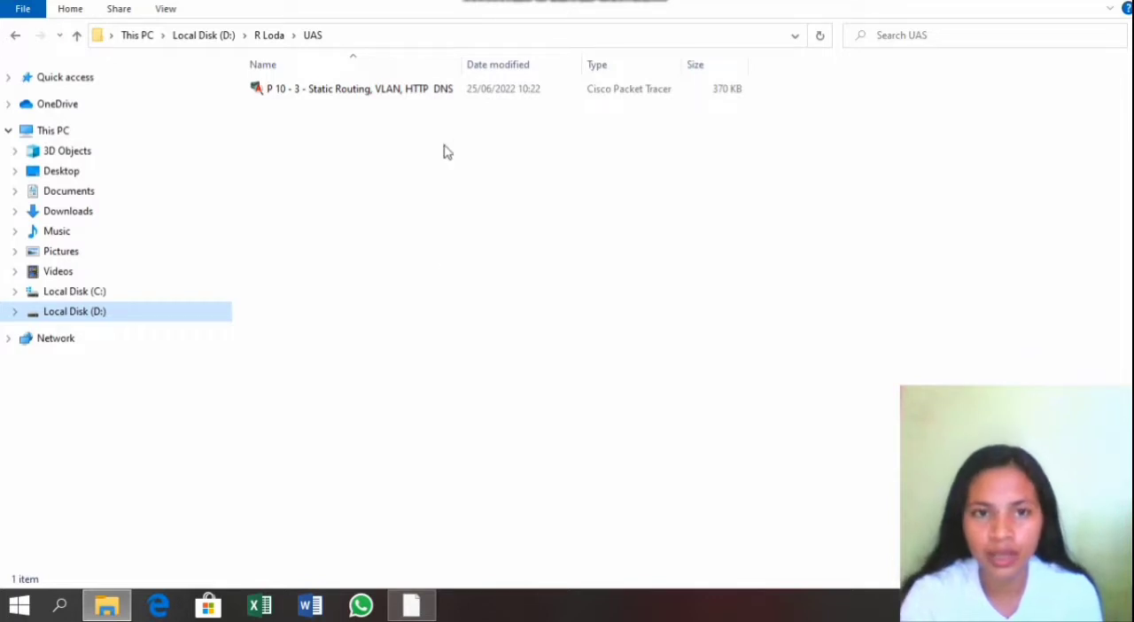
Step: Open the Packet Tracer activity "P 10 - 3 - Static Routing, VLAN, HTTP DNS", bring its topology to the front and fast-forward the network time
double_click(403, 90)
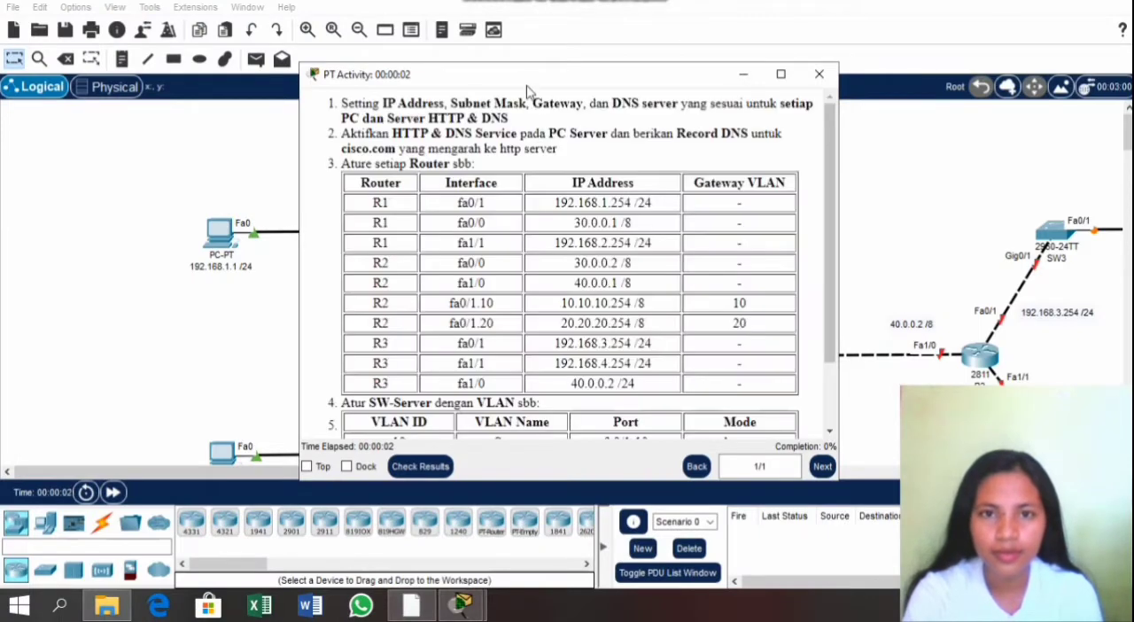
left_click_drag(524, 78, 401, 97)
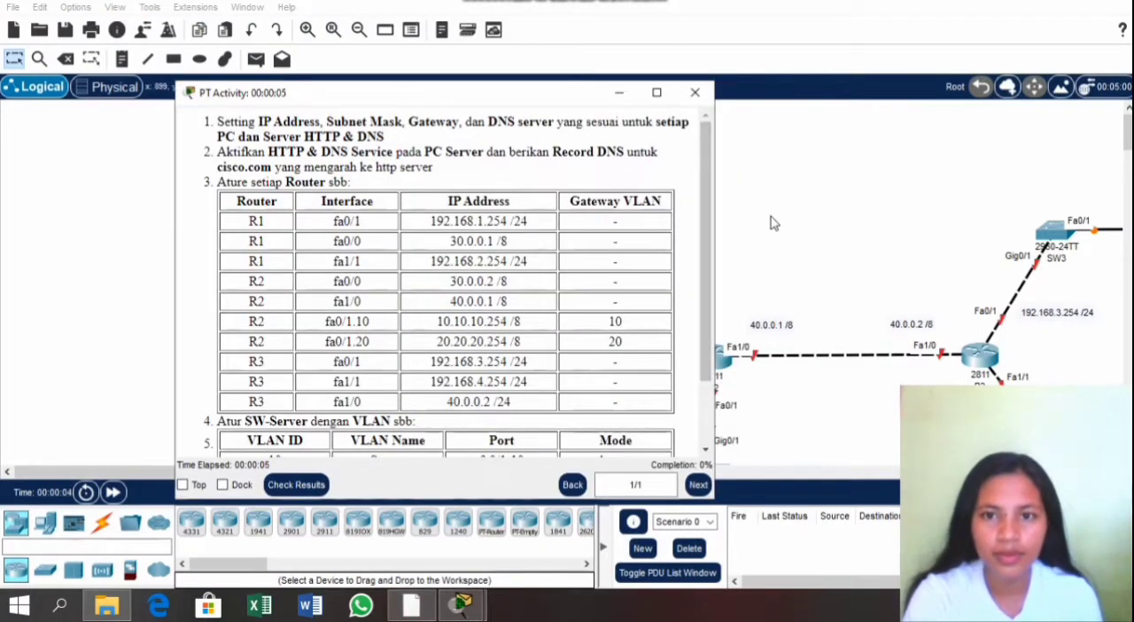
left_click(794, 226)
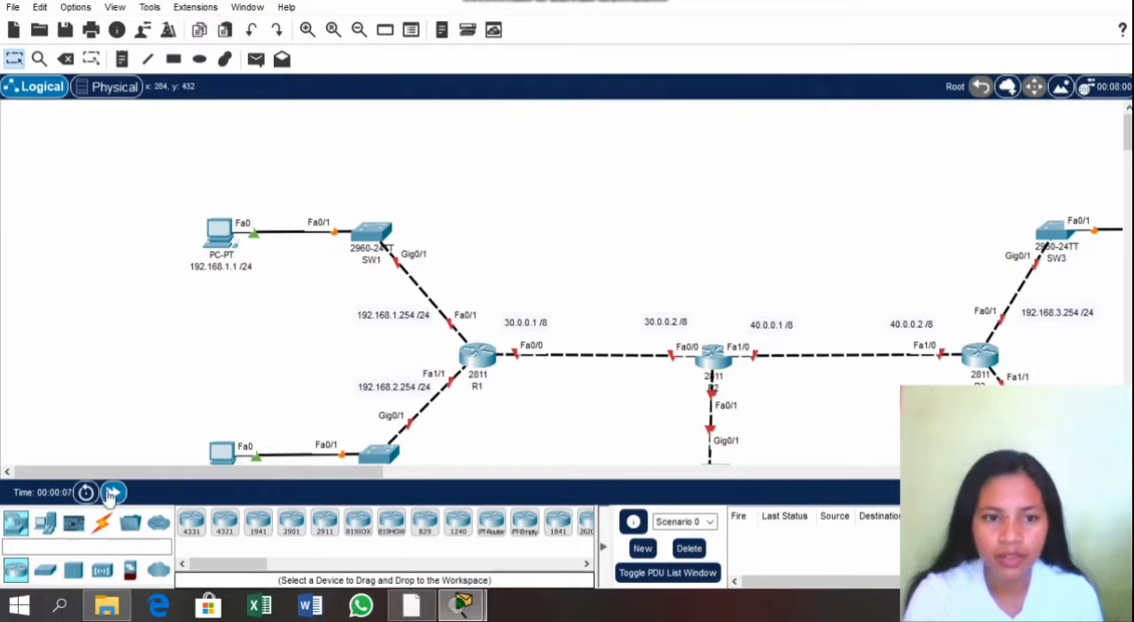
left_click(113, 492)
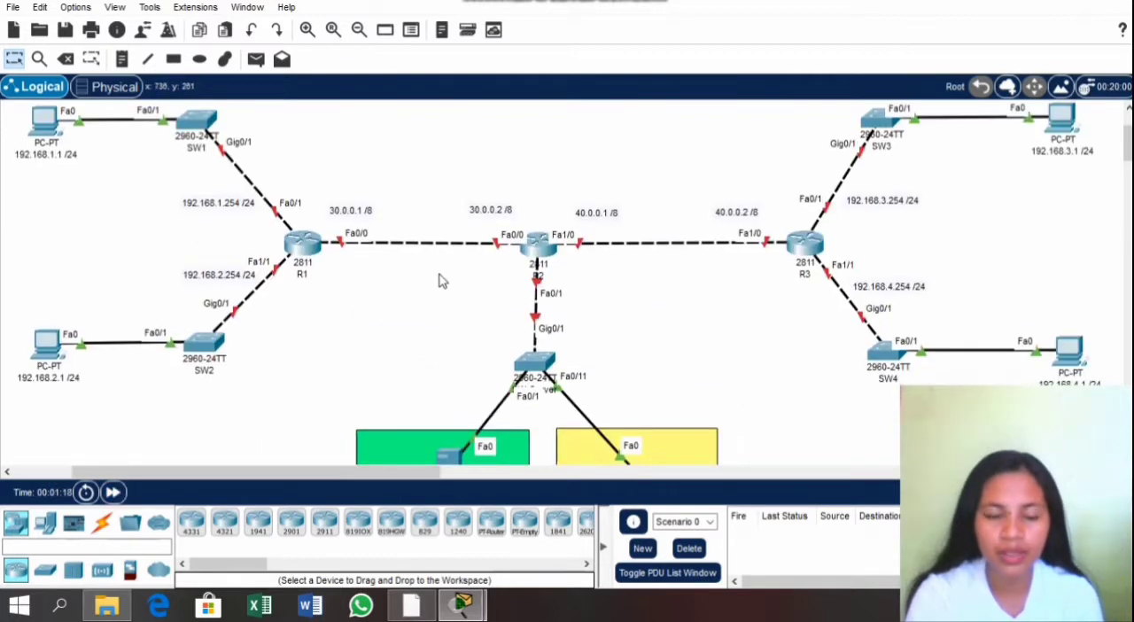
scroll(442, 281, "up", 1)
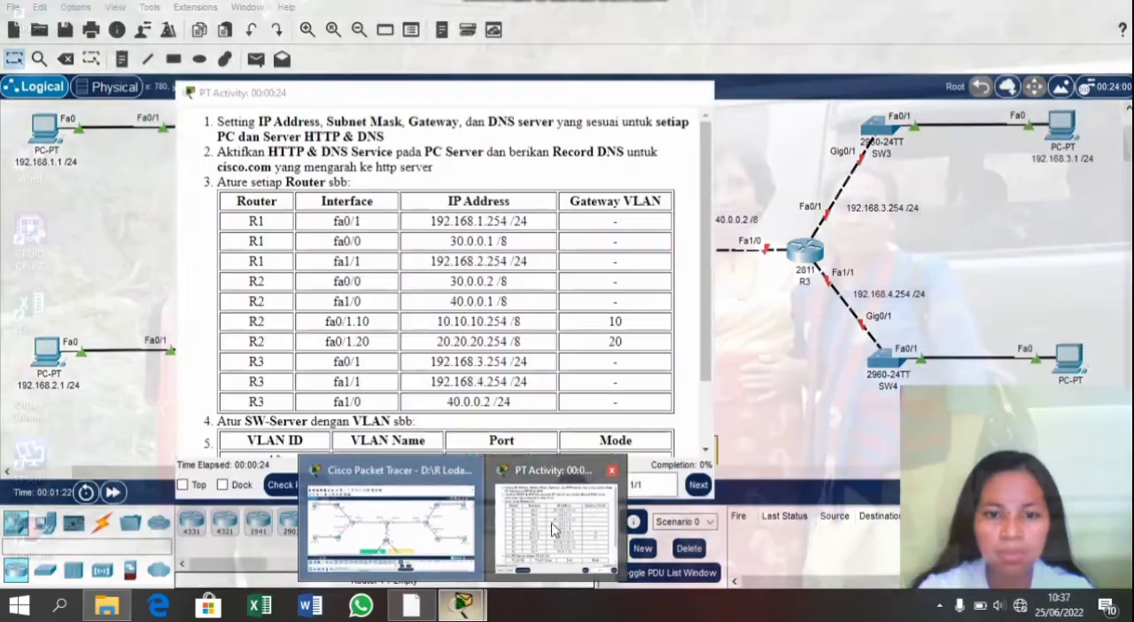
Step: Read the activity instructions covering PC and server addressing, router interfaces, the SW-Server VLANs and web access to cisco.com
left_click(551, 529)
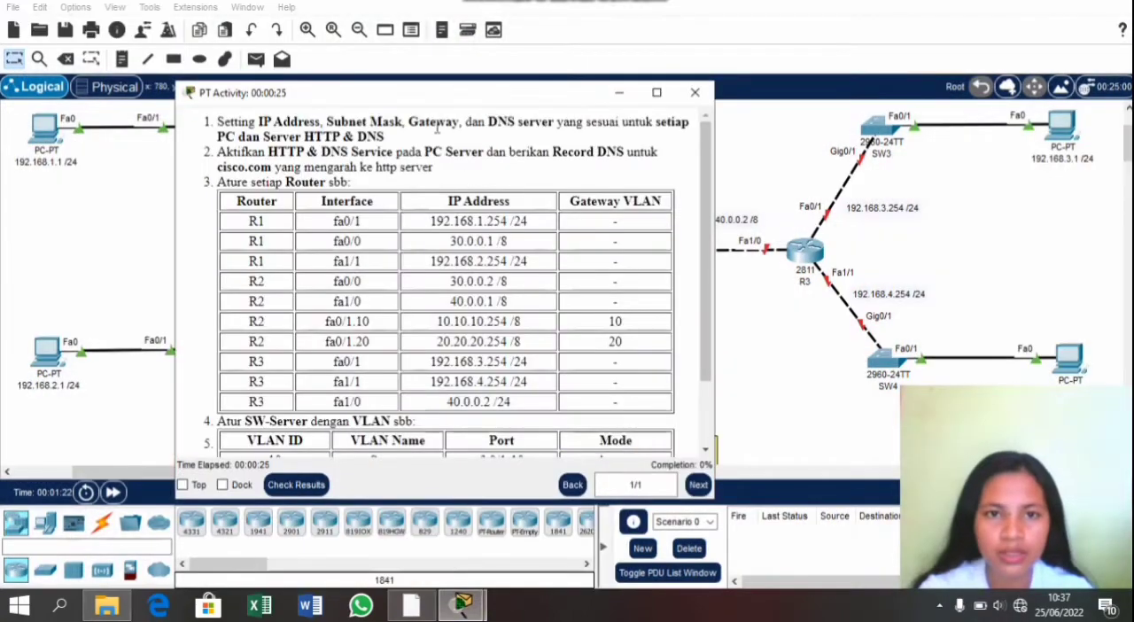
left_click_drag(428, 107, 182, 103)
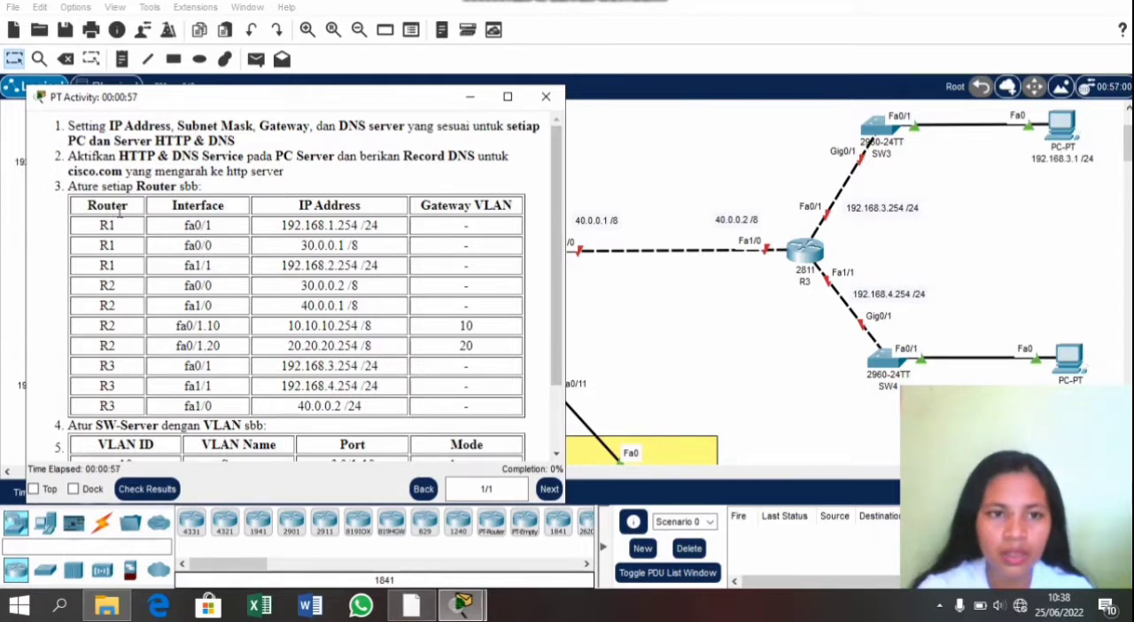
left_click(631, 306)
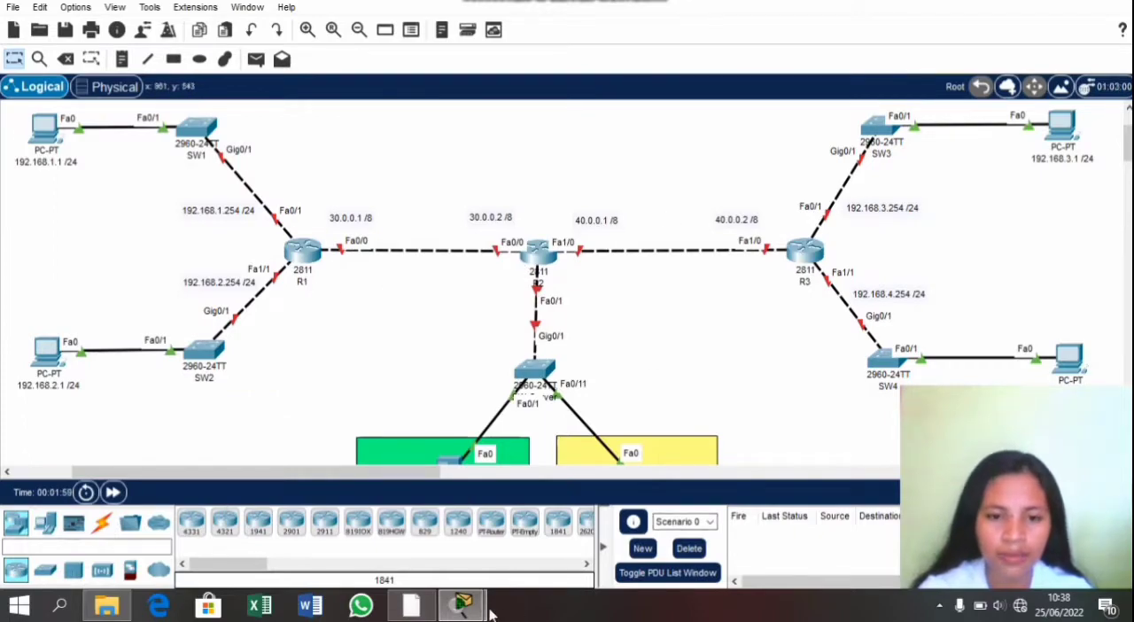
mouse_move(478, 611)
left_click(527, 530)
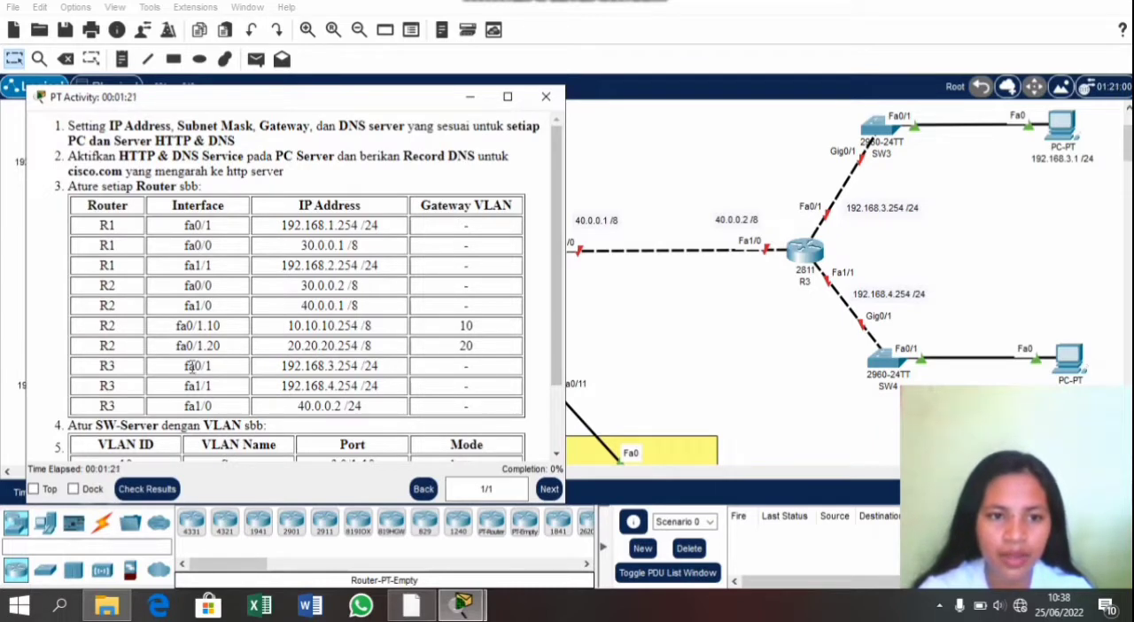
scroll(188, 372, "down", 3)
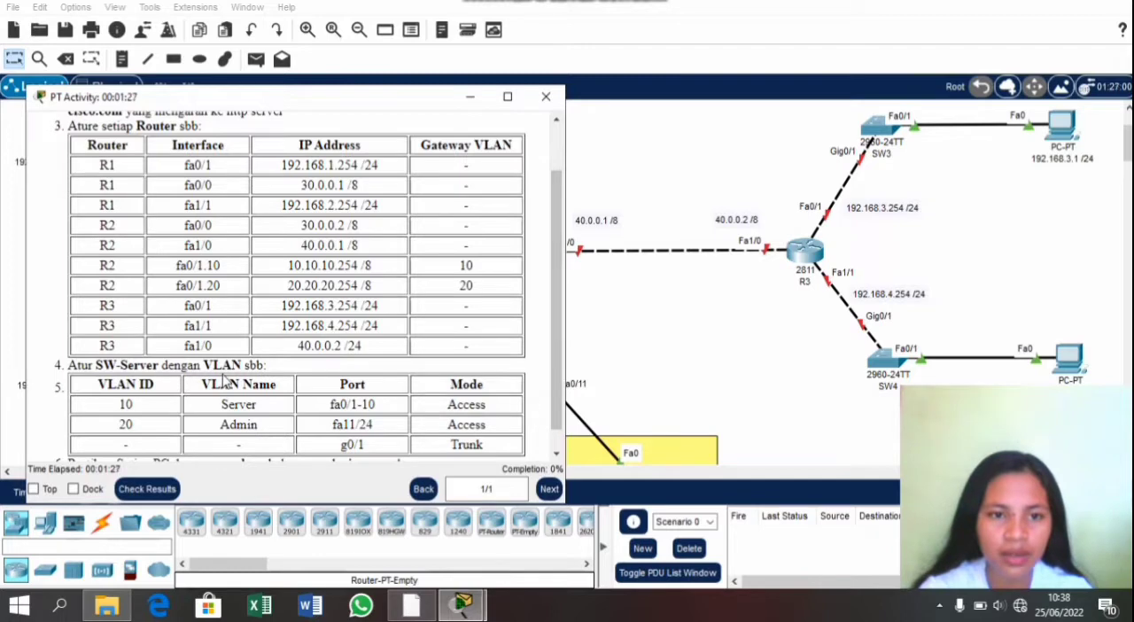
scroll(270, 376, "down", 1)
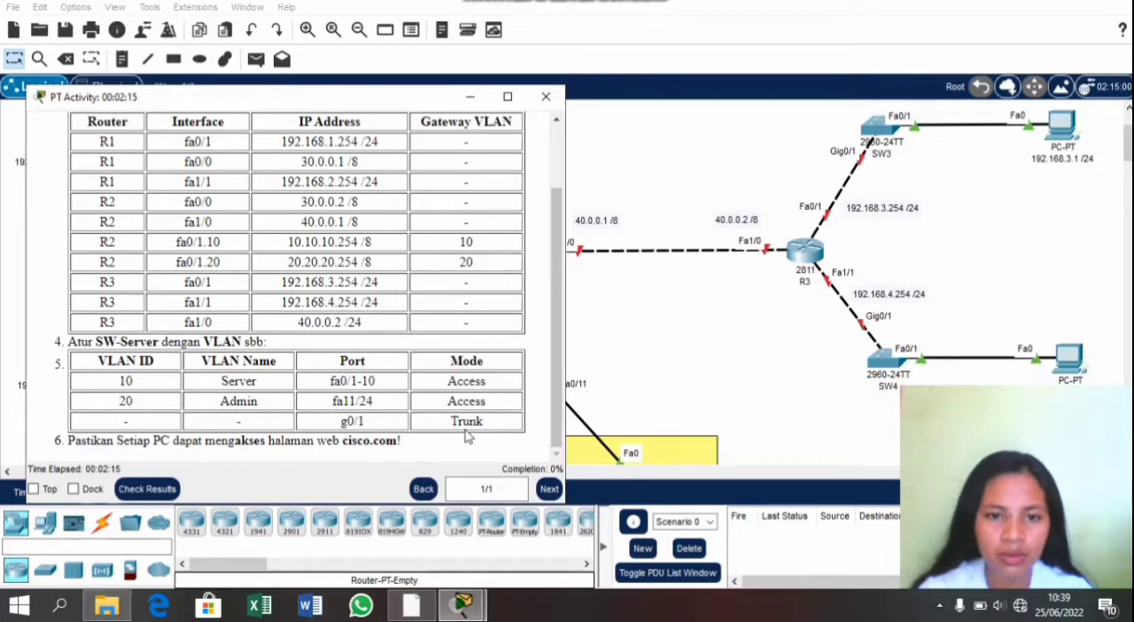
left_click(657, 381)
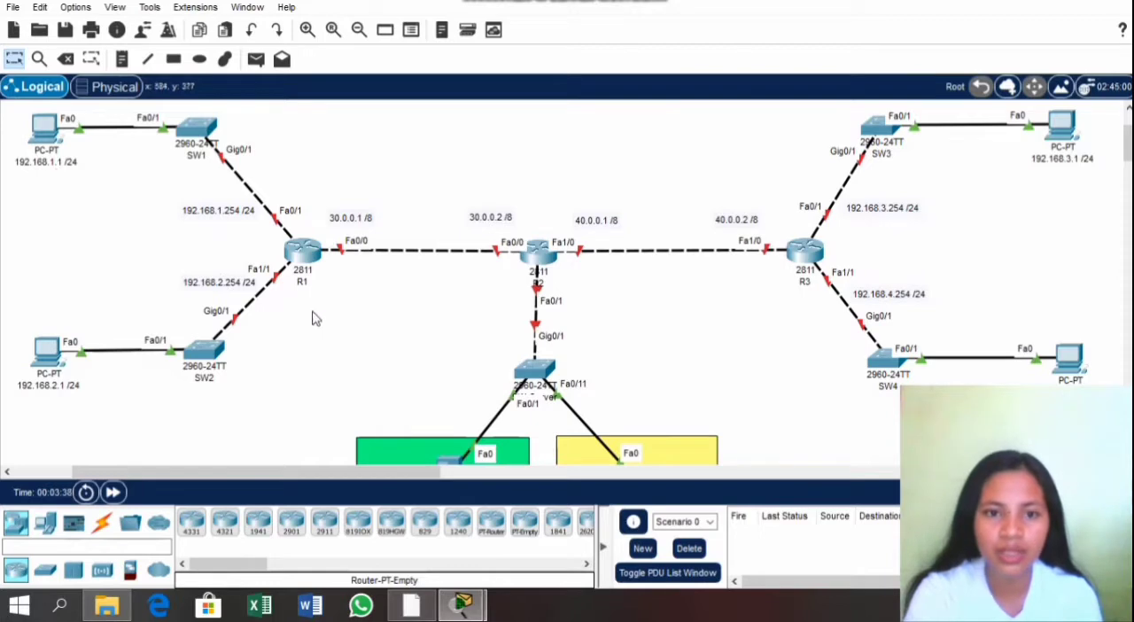
Step: Examine the network topology, from the PCs and routers to the server and admin VLAN areas
scroll(316, 319, "down", 3)
scroll(315, 318, "up", 1)
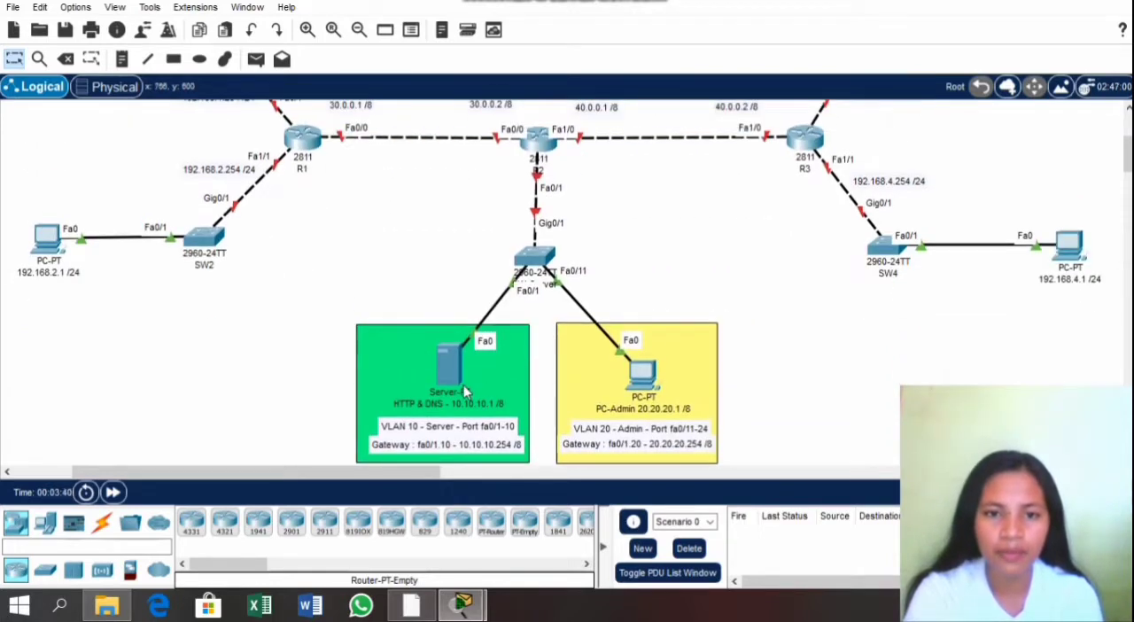
scroll(463, 392, "up", 3)
scroll(481, 169, "down", 5)
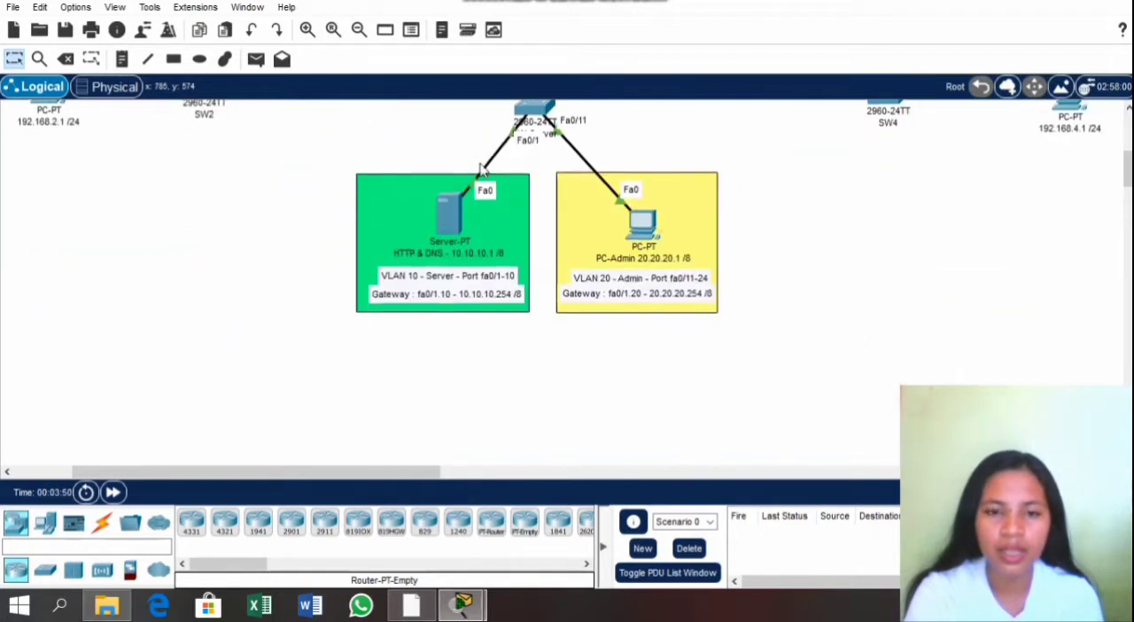
scroll(481, 170, "up", 3)
scroll(481, 169, "up", 3)
scroll(481, 169, "down", 5)
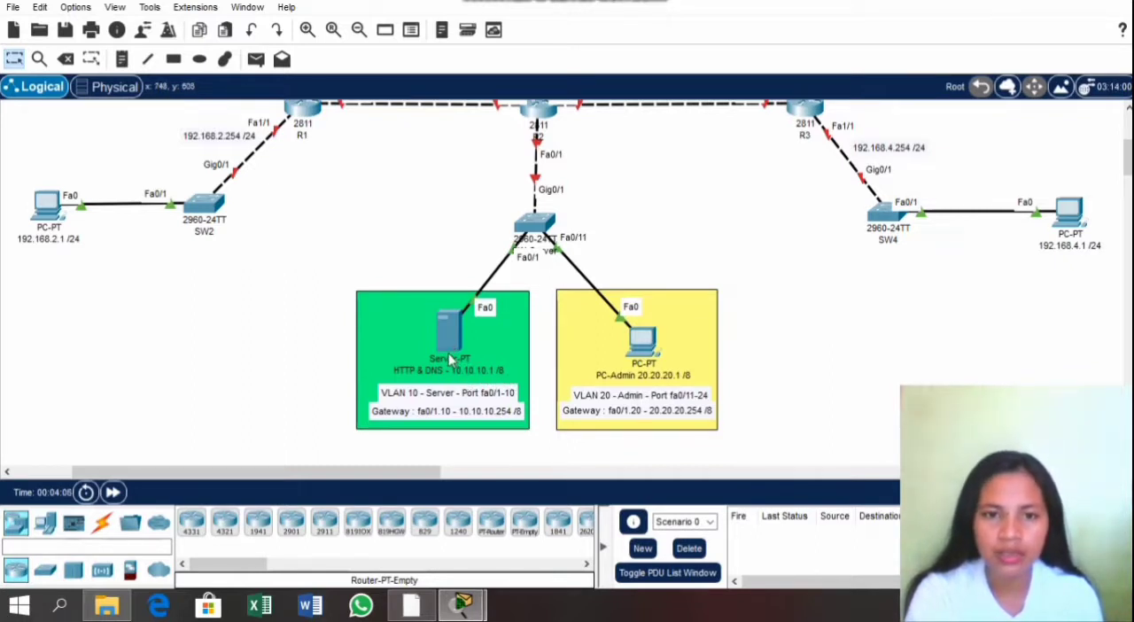
scroll(449, 354, "up", 5)
scroll(449, 355, "down", 1)
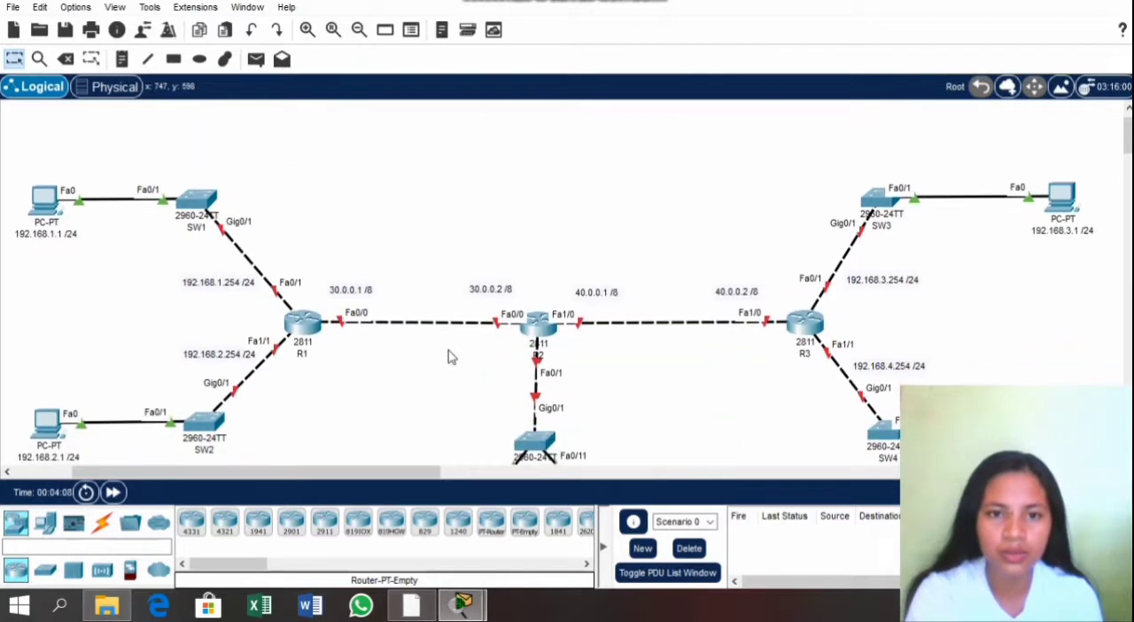
Step: Give the PC attached to SW1 the static IPv4 address 192.168.1.1 with subnet mask 255.255.255.0
left_click(44, 200)
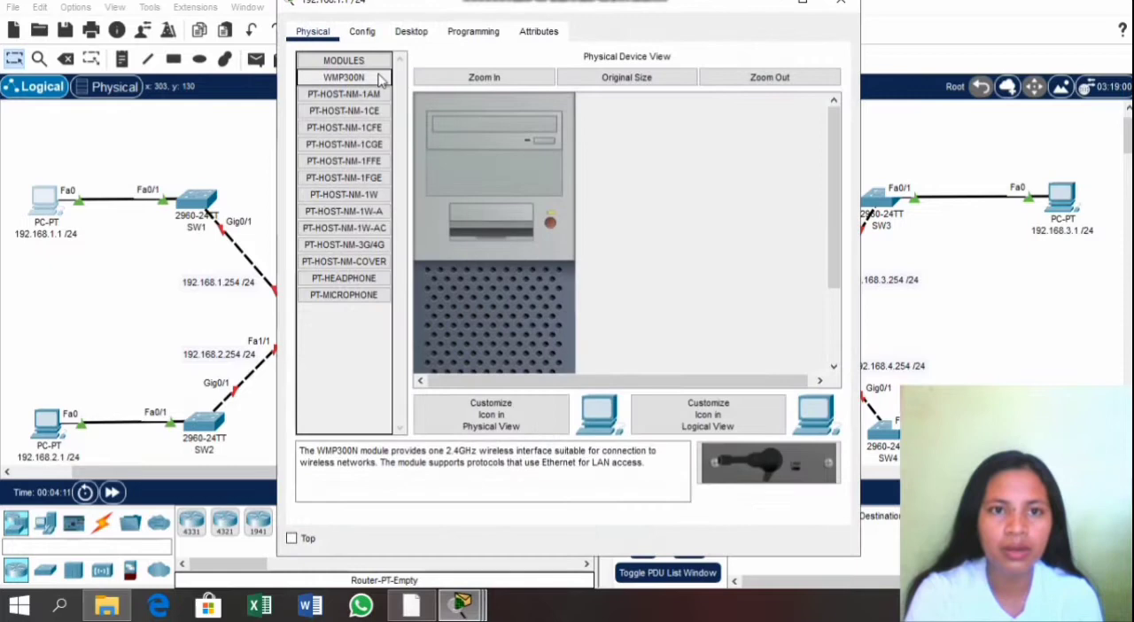
left_click(411, 31)
left_click(327, 99)
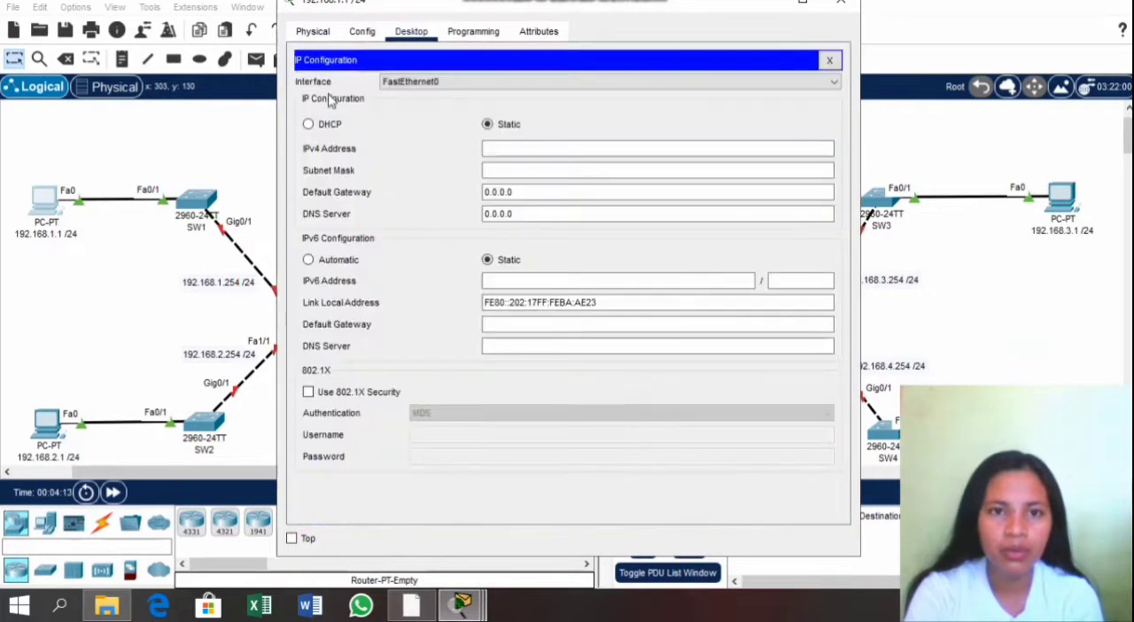
left_click(518, 148)
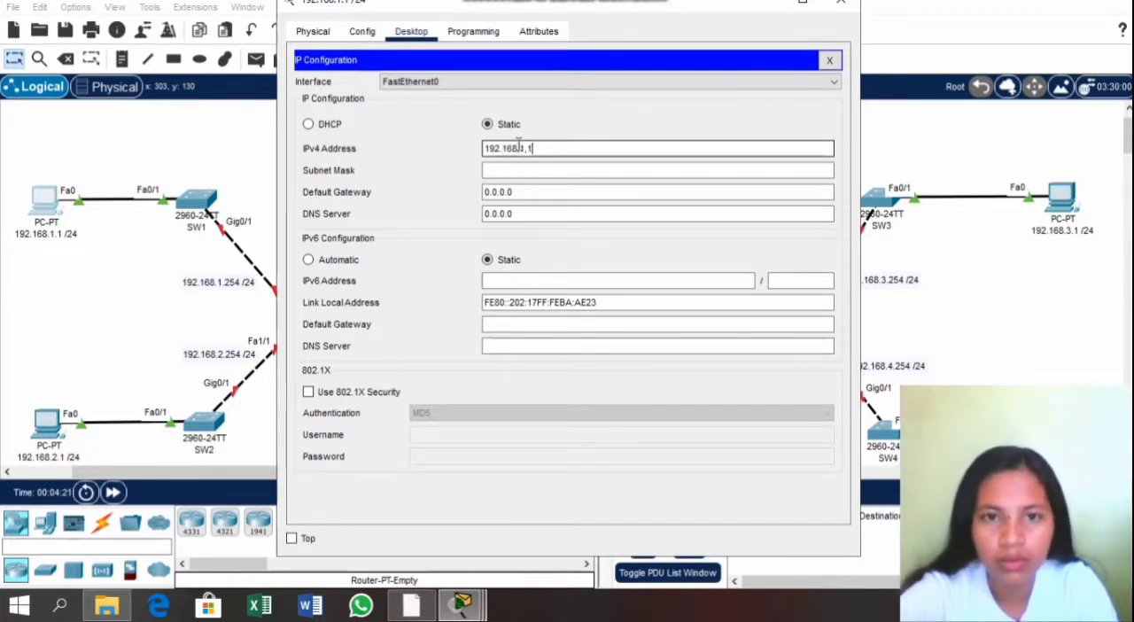
key("BackSpace")
key("BackSpace")
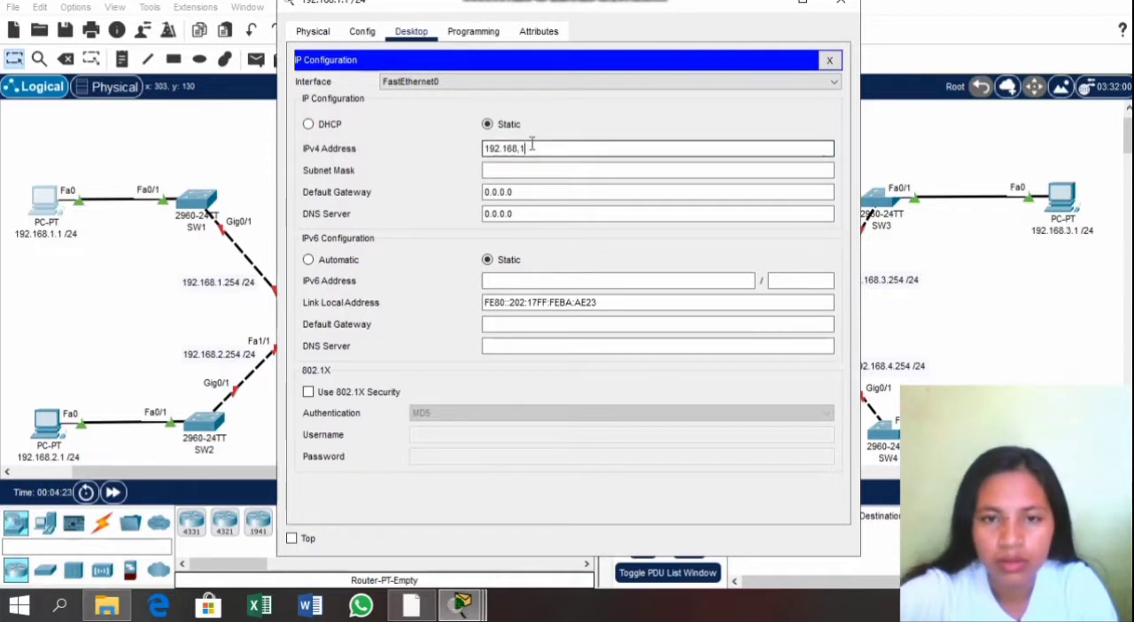
type(".")
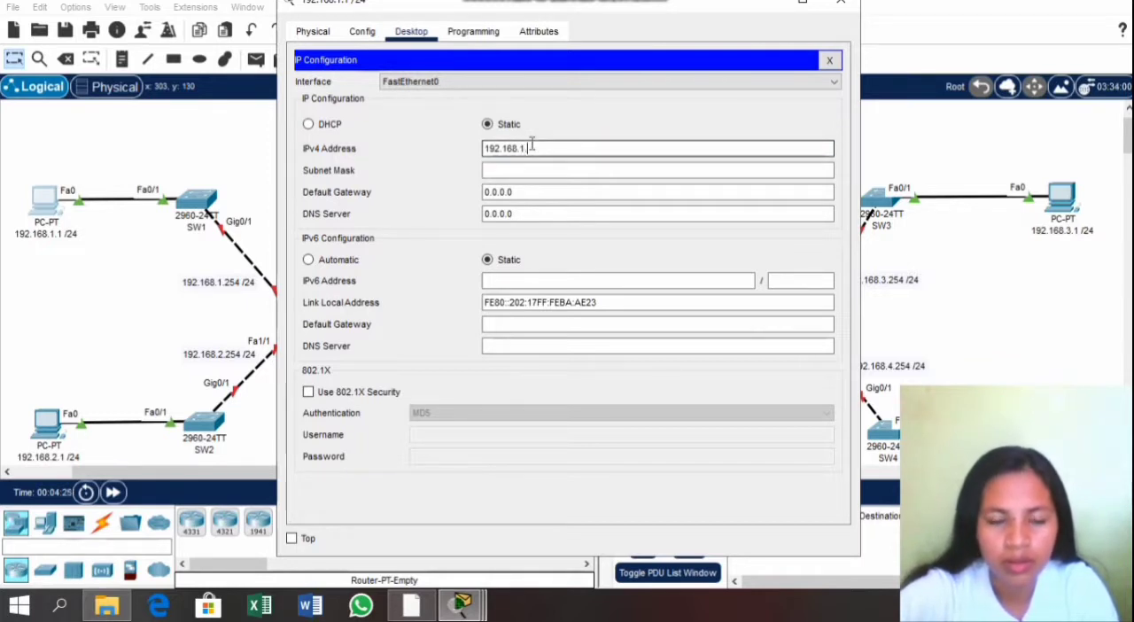
type("1")
left_click(532, 170)
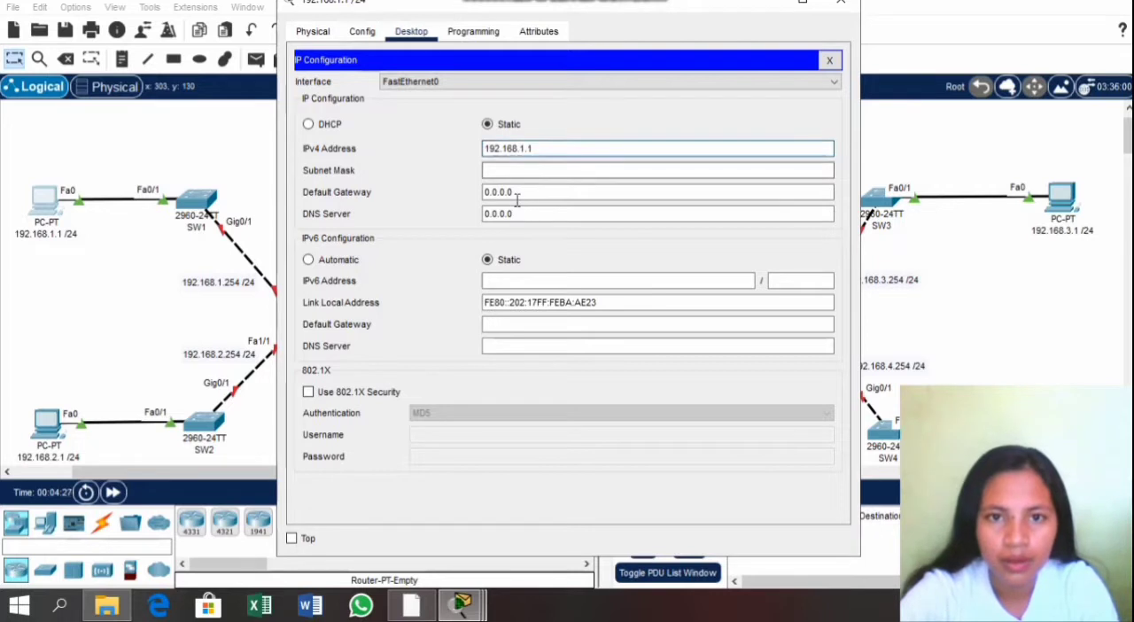
left_click(518, 191)
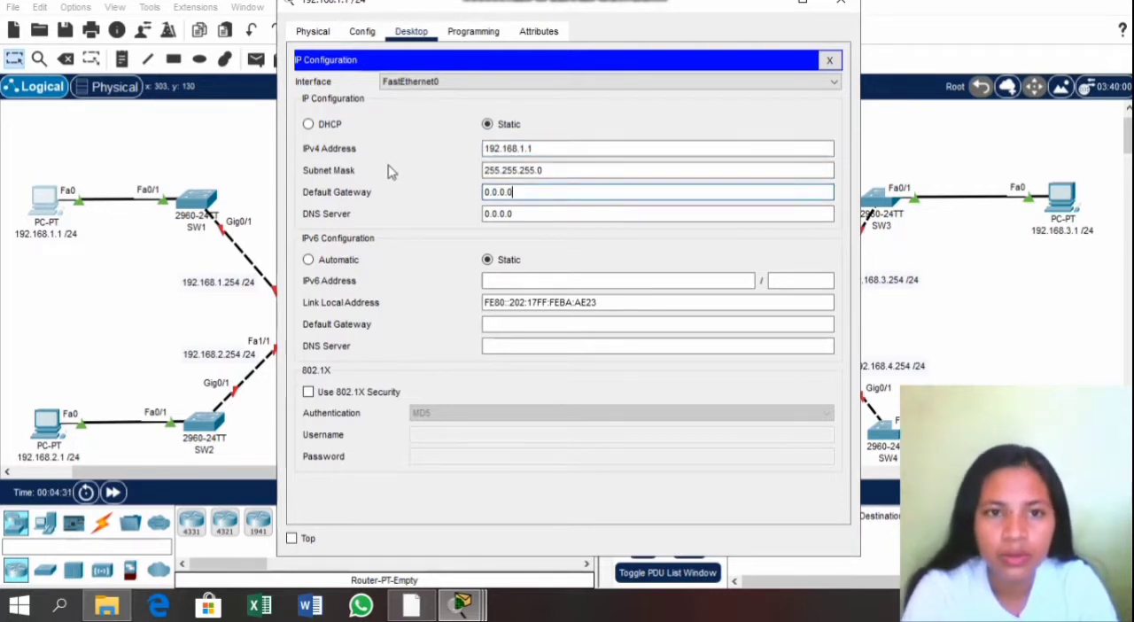
Step: Set the default gateway of the PC attached to SW1 to 192.168.1.254
left_click_drag(543, 170, 484, 171)
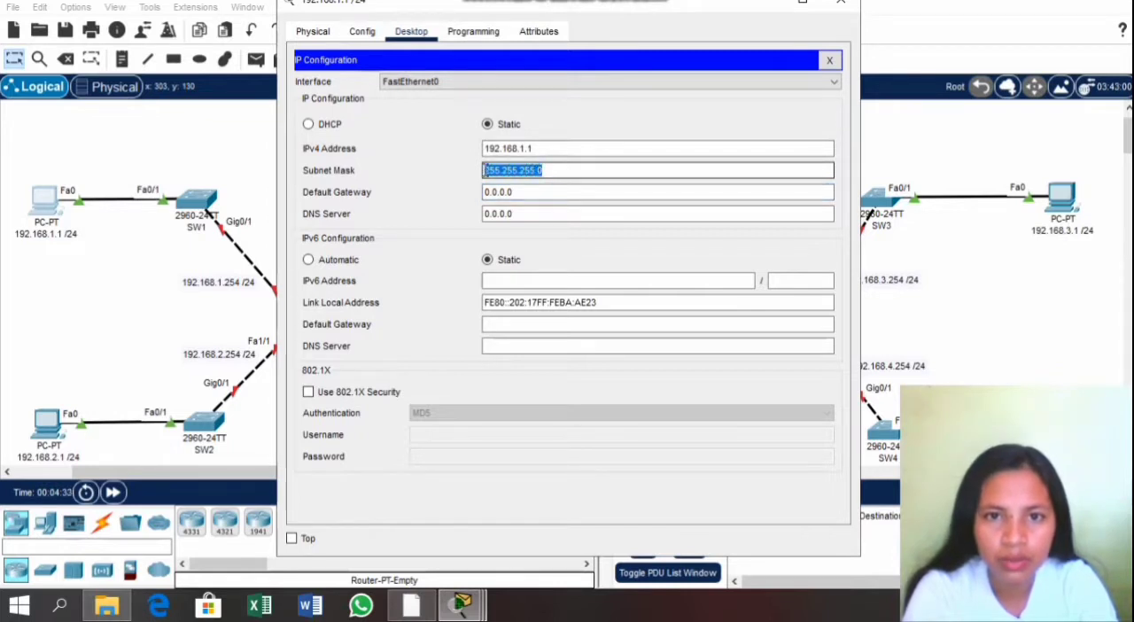
left_click(542, 190)
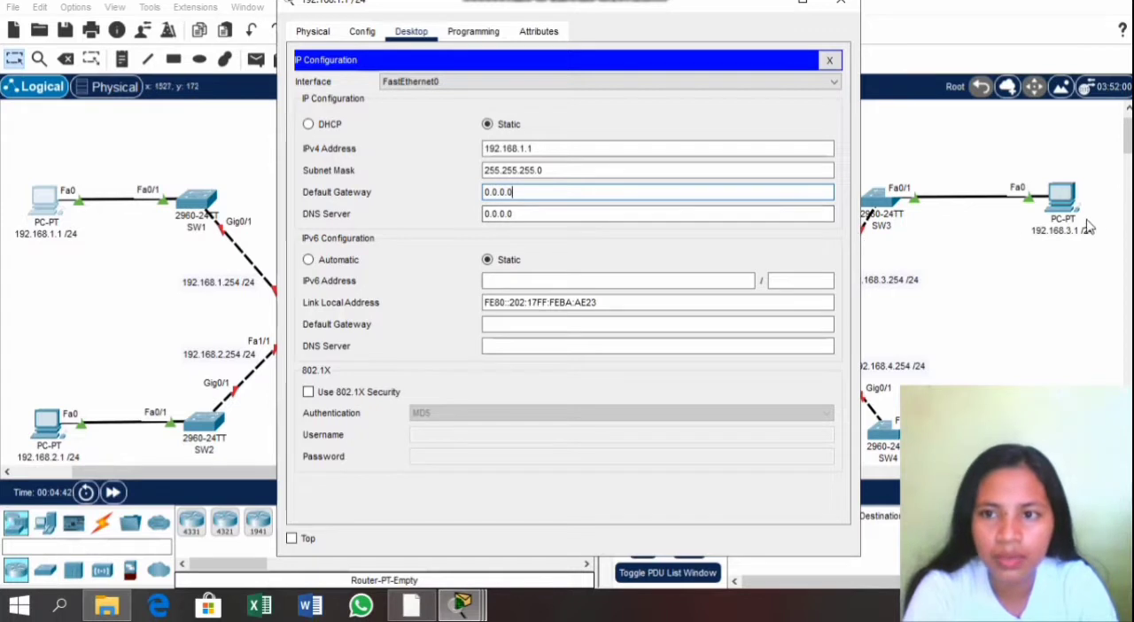
scroll(1089, 250, "down", 3)
scroll(1090, 250, "up", 3)
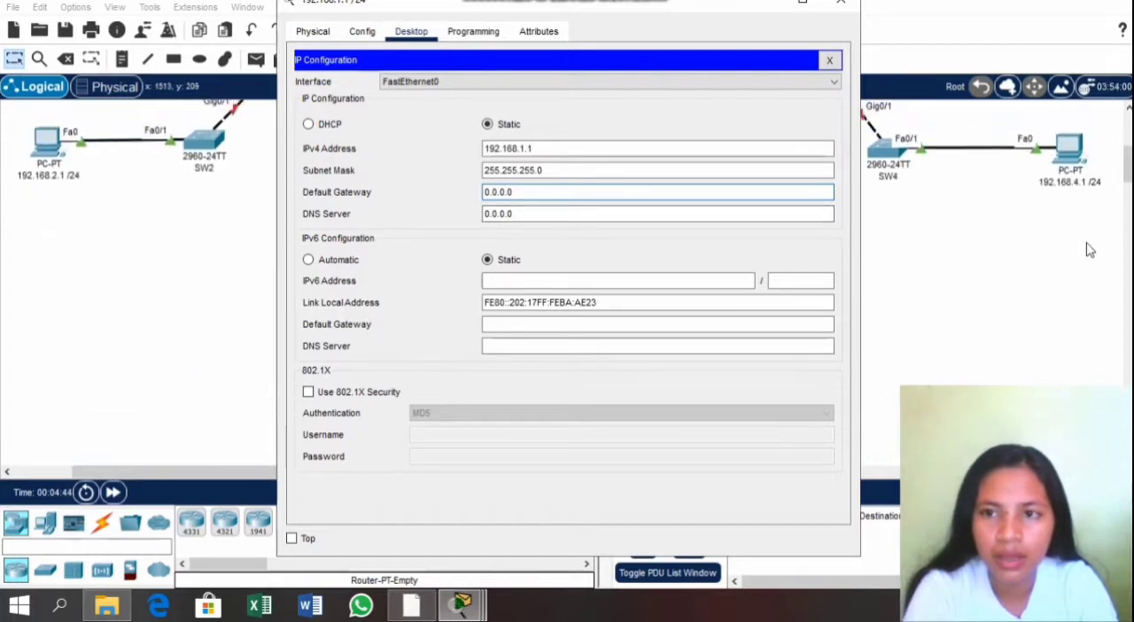
scroll(1096, 243, "up", 3)
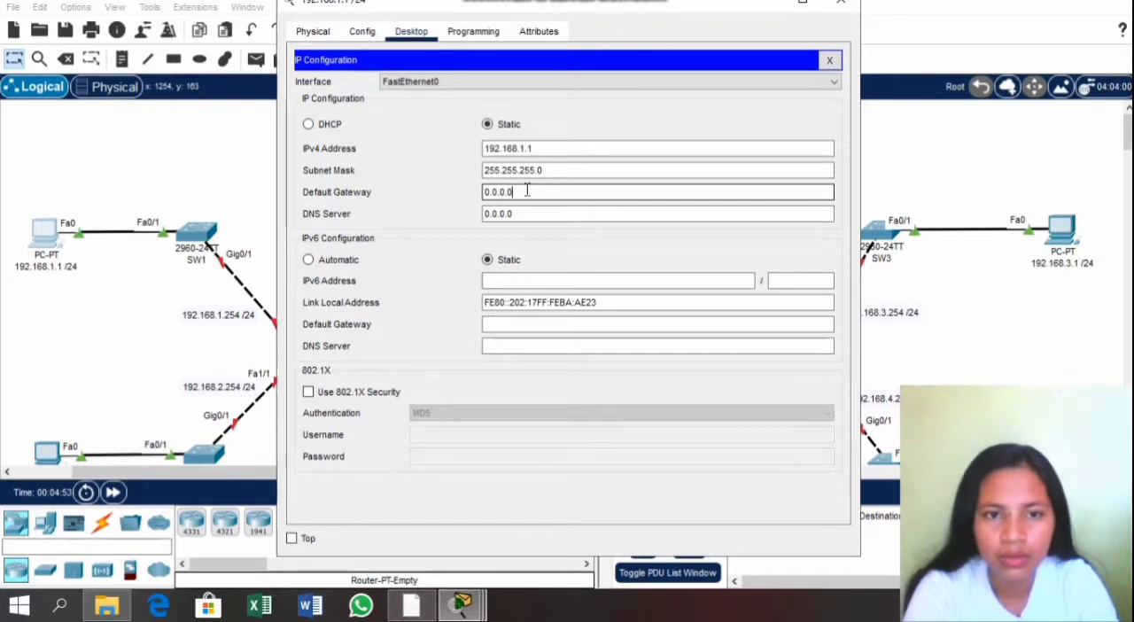
left_click_drag(524, 190, 486, 188)
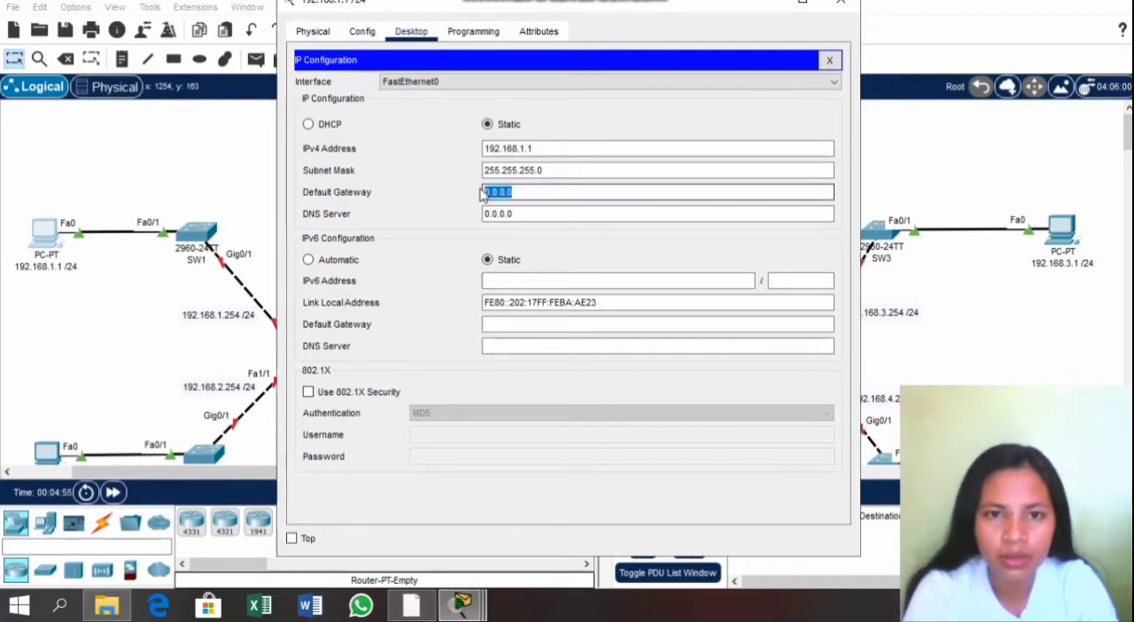
type("192.168.1")
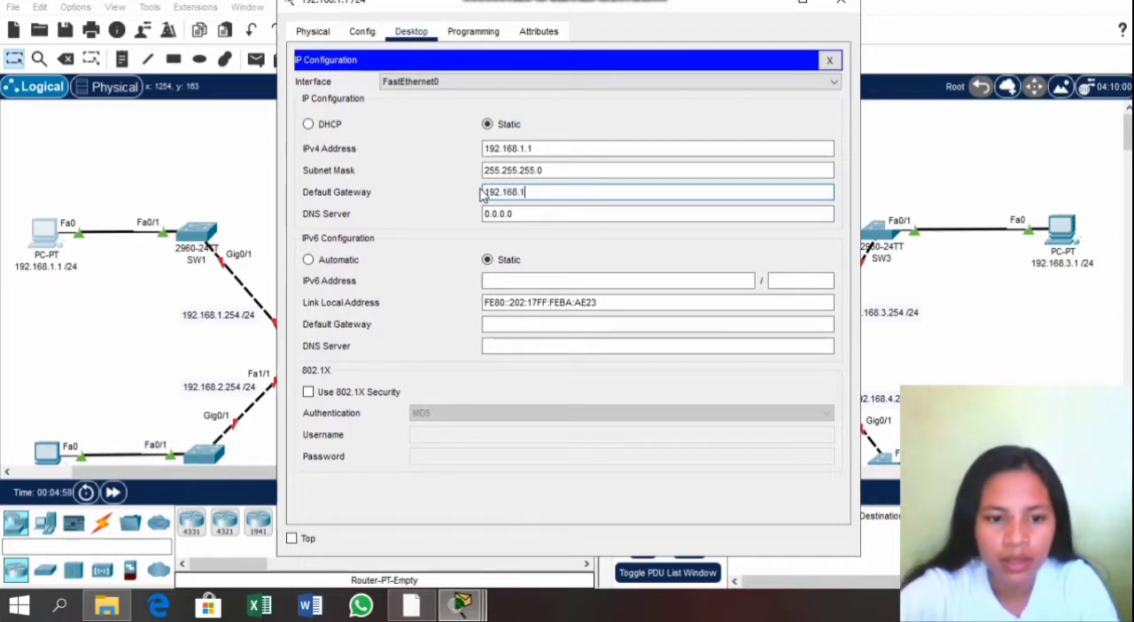
type(".254")
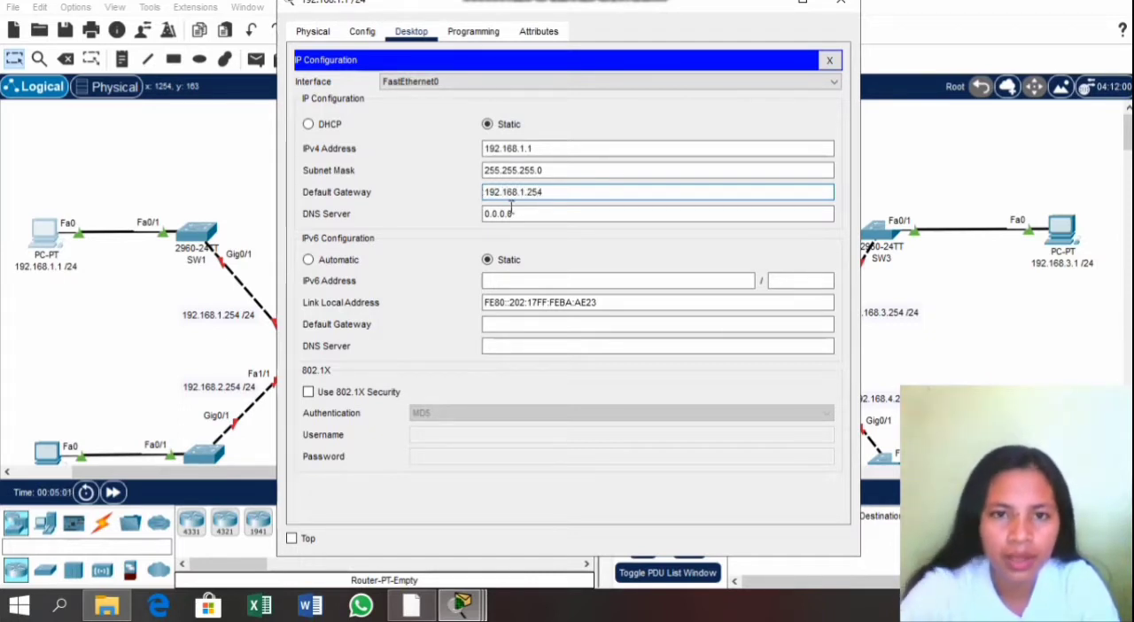
Step: Set the PC's DNS server to 10.10.10.1 and close its configuration window
key("Tab")
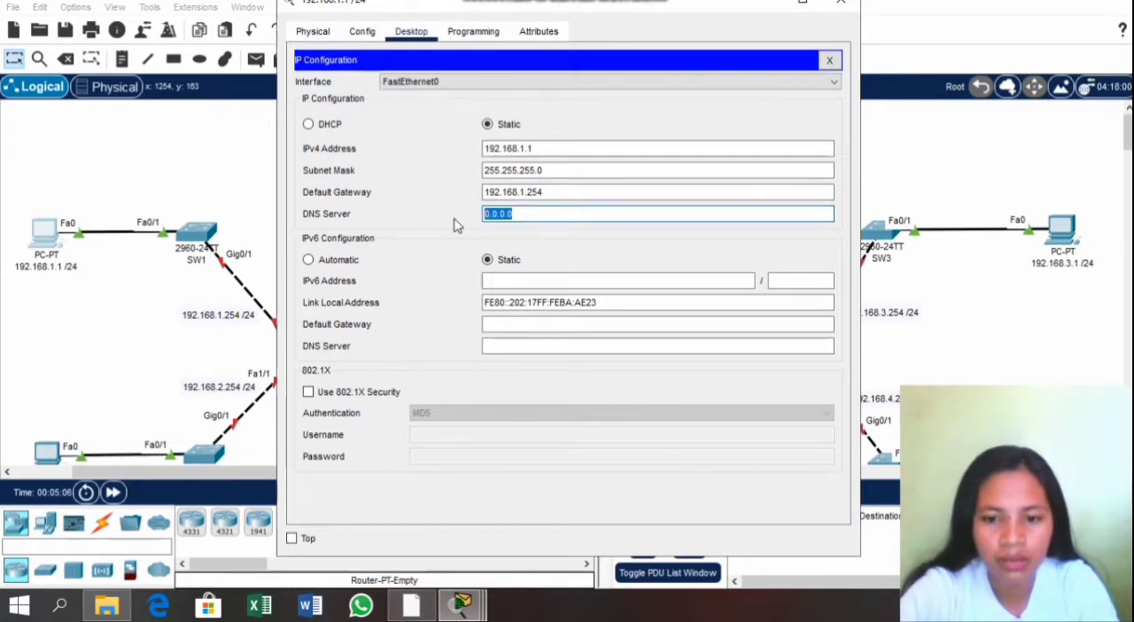
type("10")
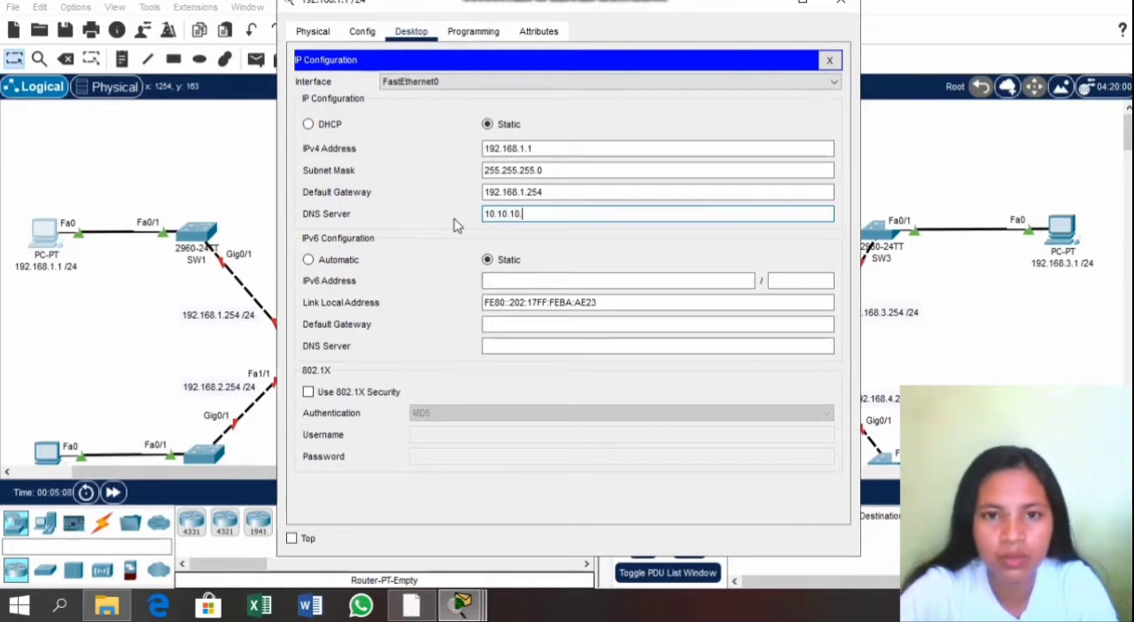
type(".10.10.1")
left_click_drag(530, 213, 445, 215)
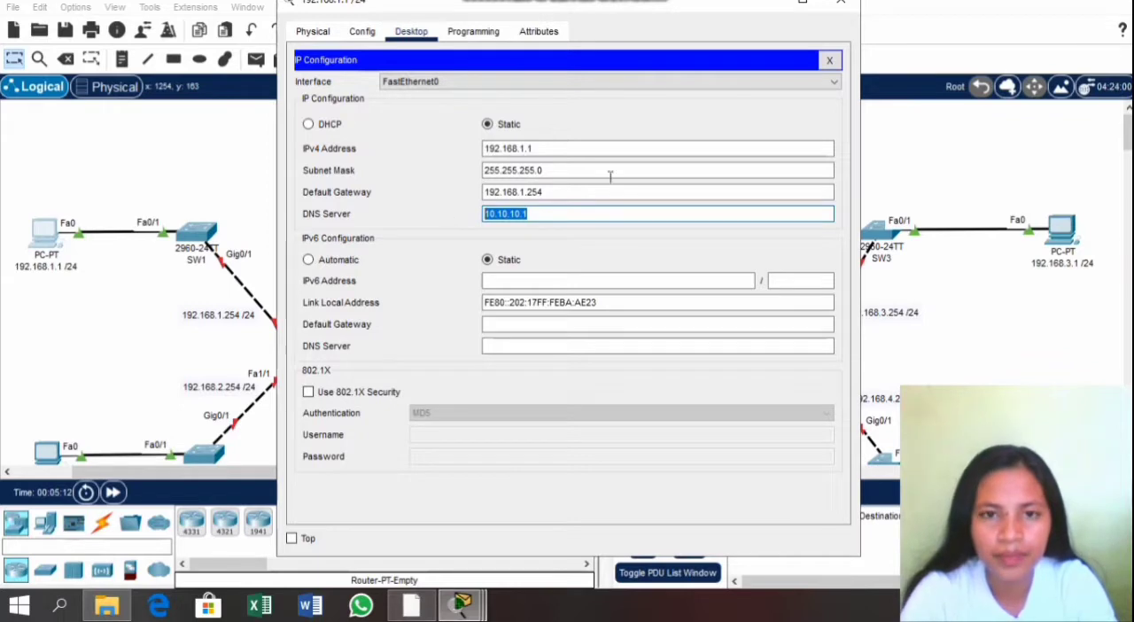
left_click(627, 189)
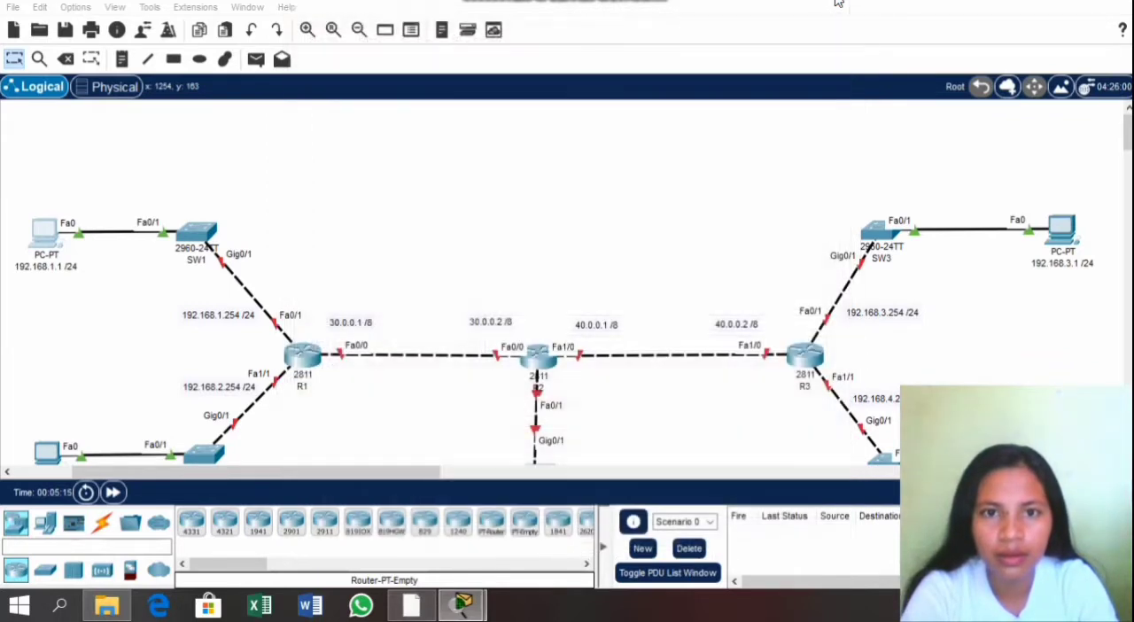
left_click(837, 4)
scroll(498, 165, "down", 2)
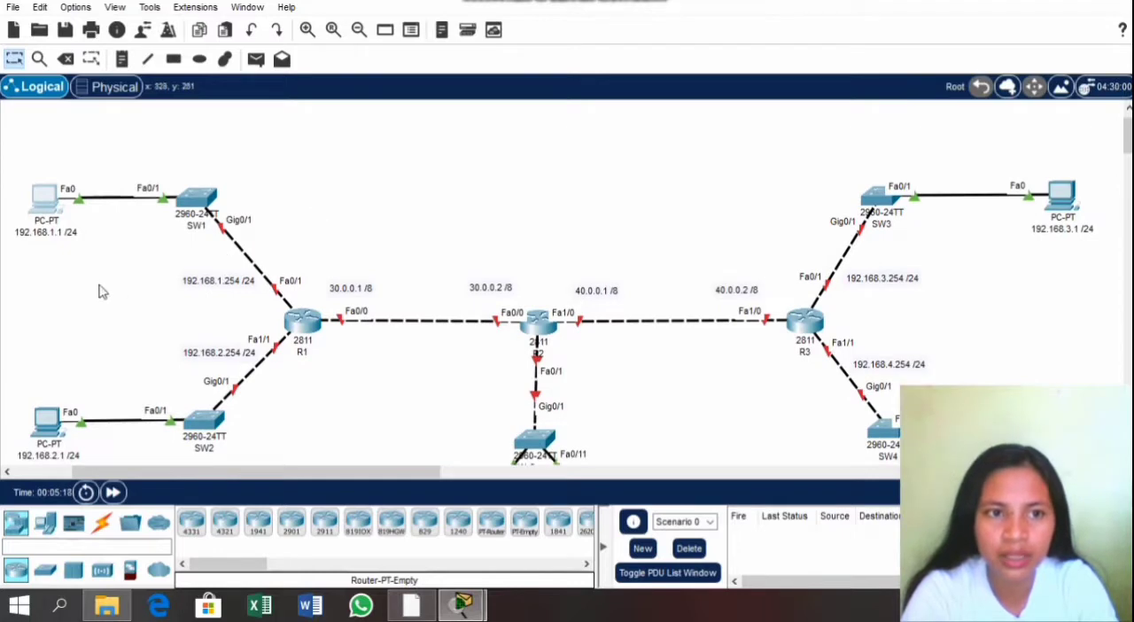
Step: Give the PC attached to SW2 the static IPv4 address 192.168.2.1 with subnet mask 255.255.255.0
left_click(49, 420)
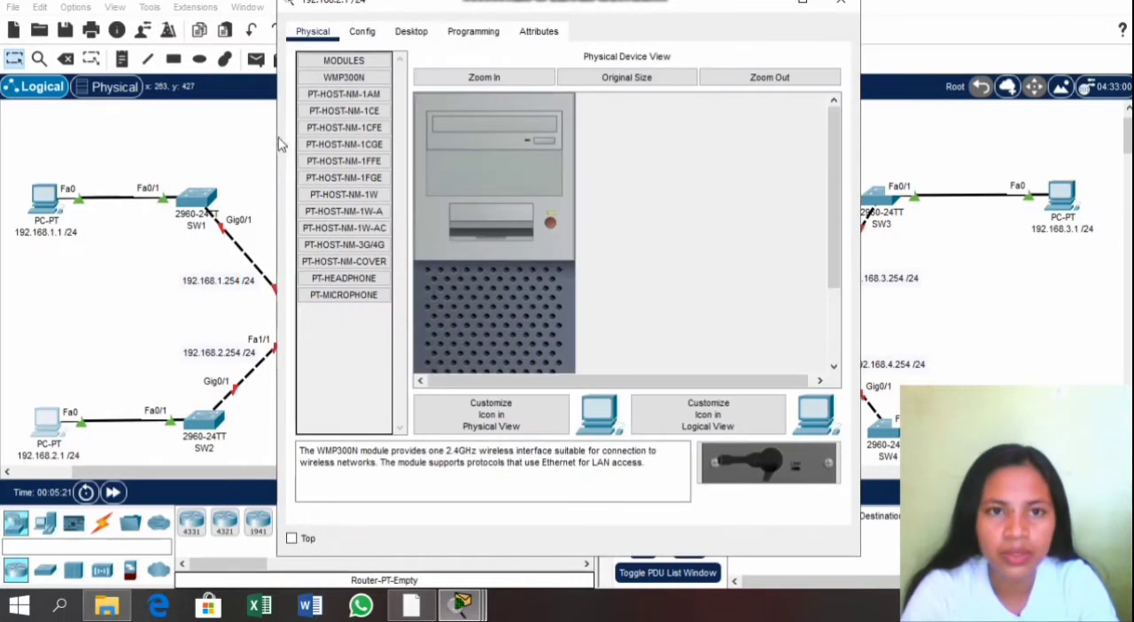
left_click(411, 33)
left_click(347, 115)
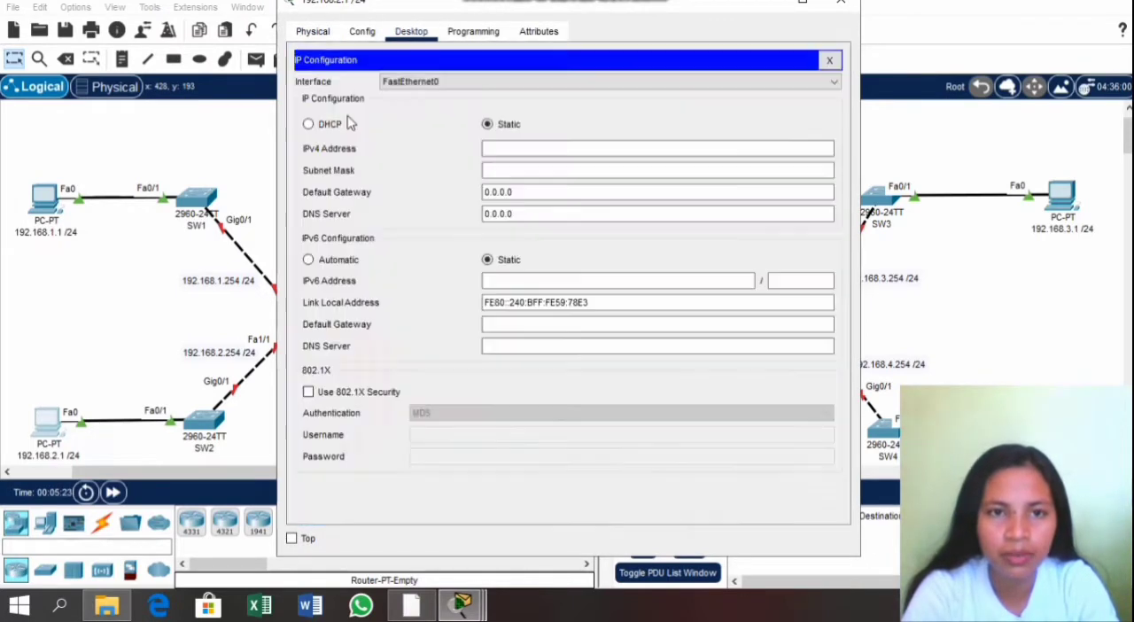
left_click(518, 151)
type("1")
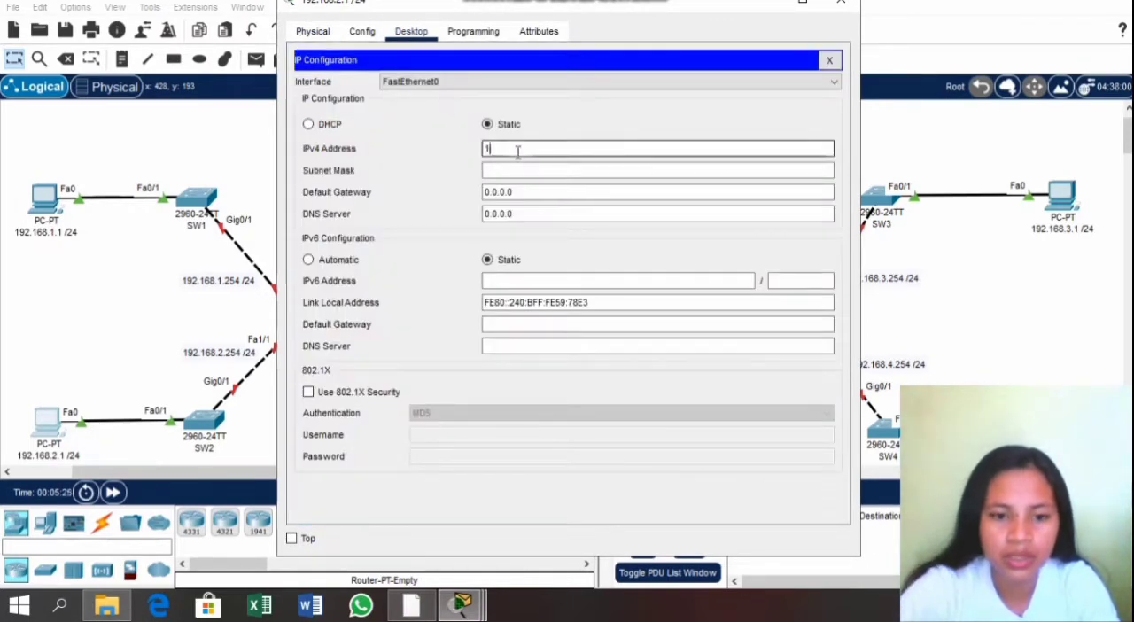
type("92.168")
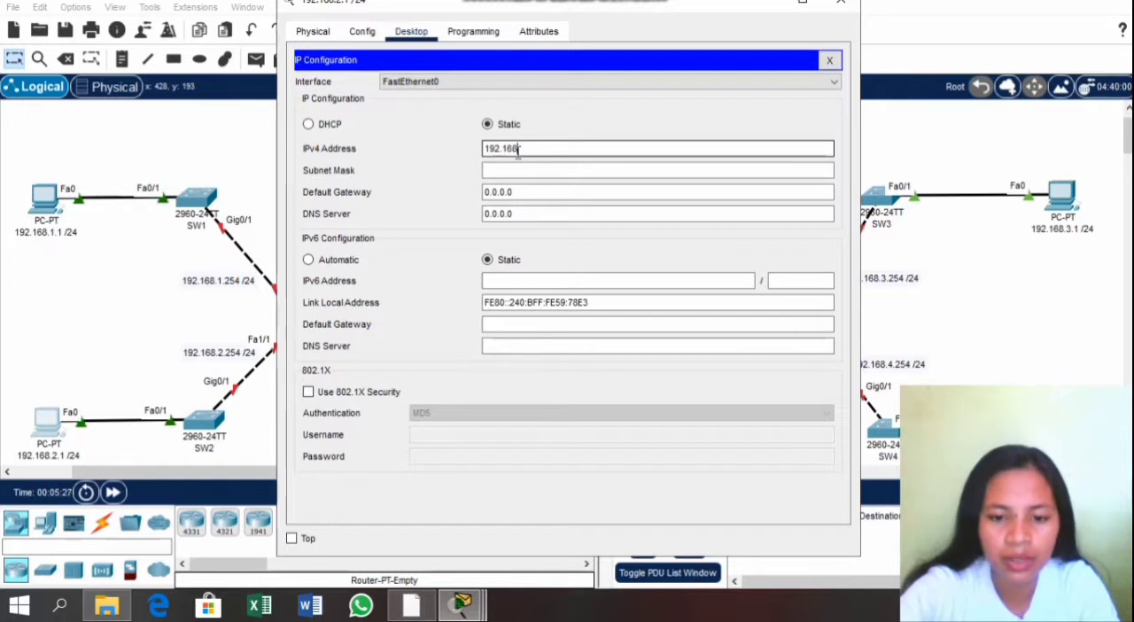
type(".2.1")
key("Tab")
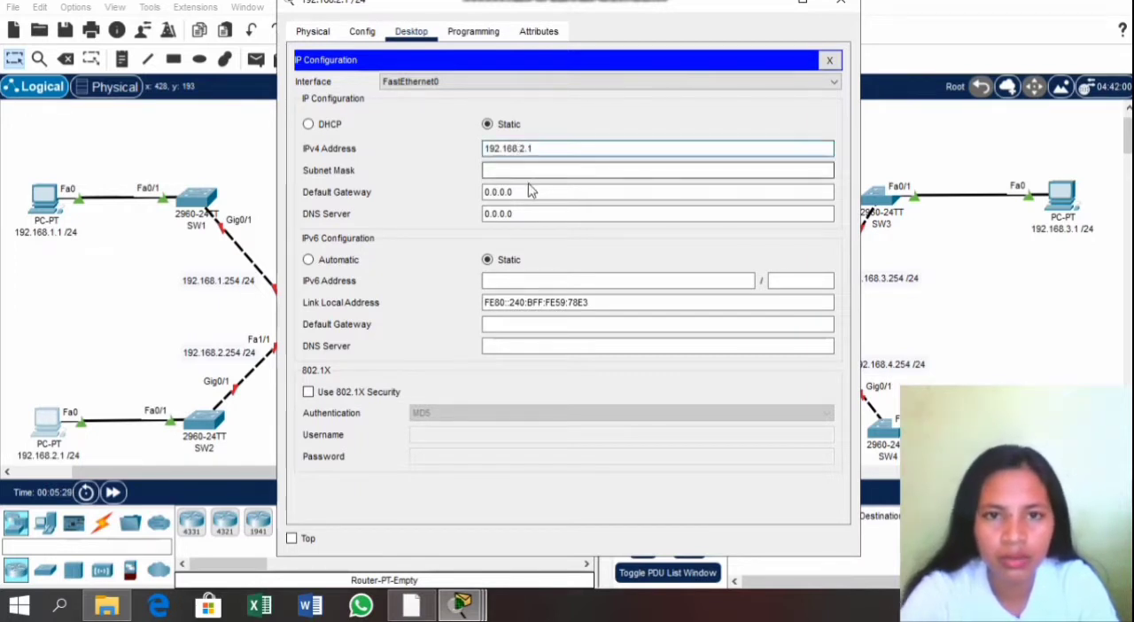
key("Tab")
Step: Set the SW2 PC's default gateway to 192.168.2.254 and DNS server to 10.10.10.1, and close its configuration window
type("1")
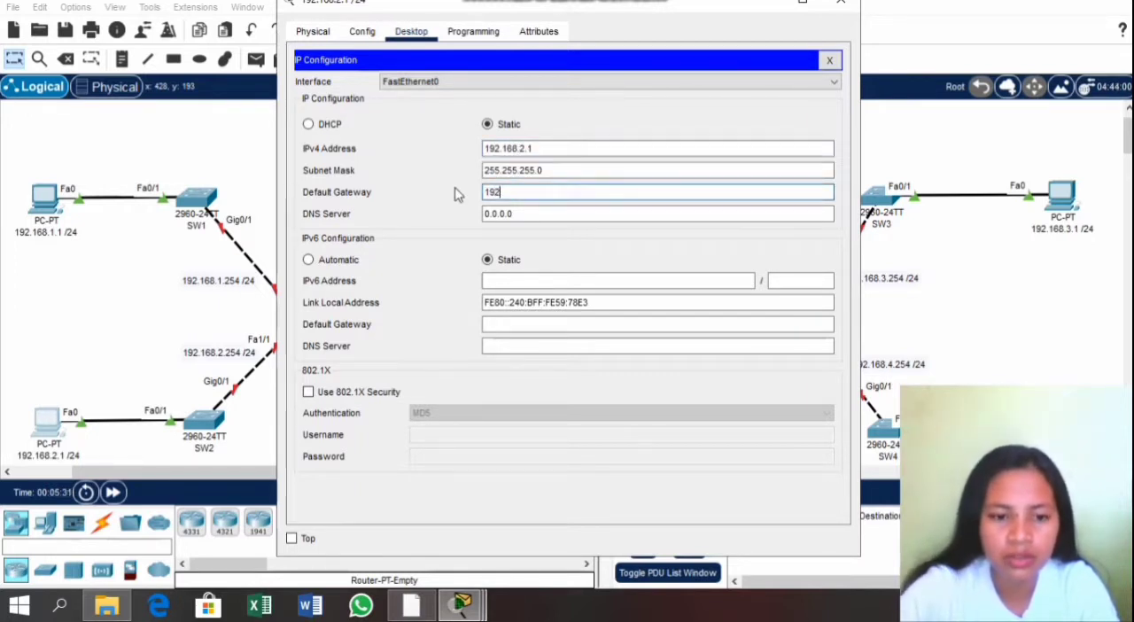
type("92.168.2.")
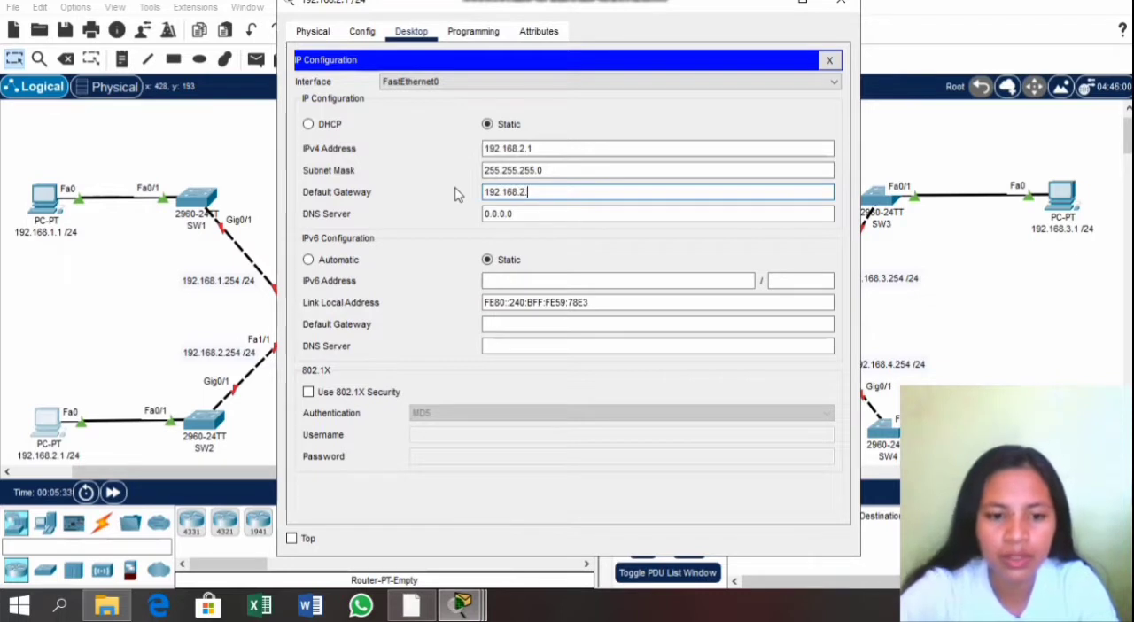
type("254")
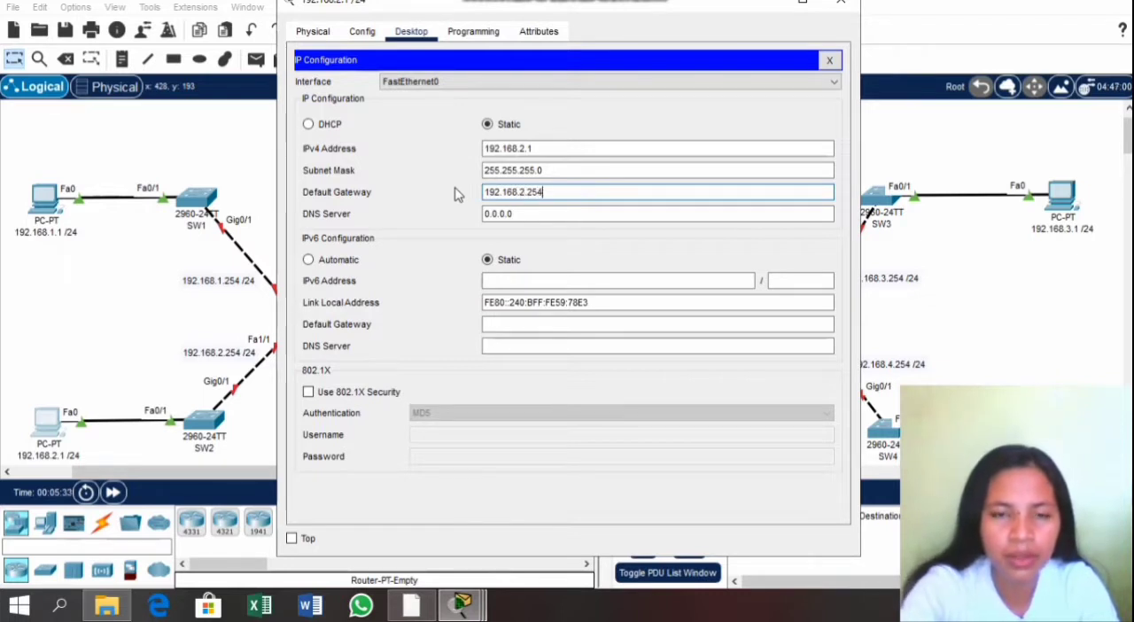
left_click(522, 212)
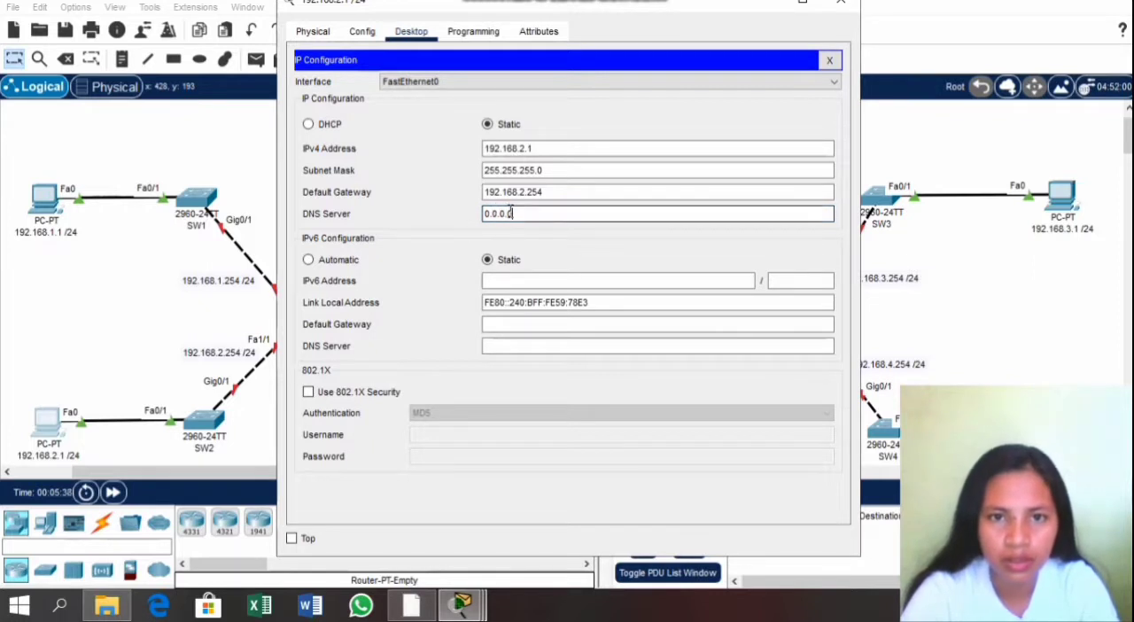
left_click_drag(518, 212, 484, 215)
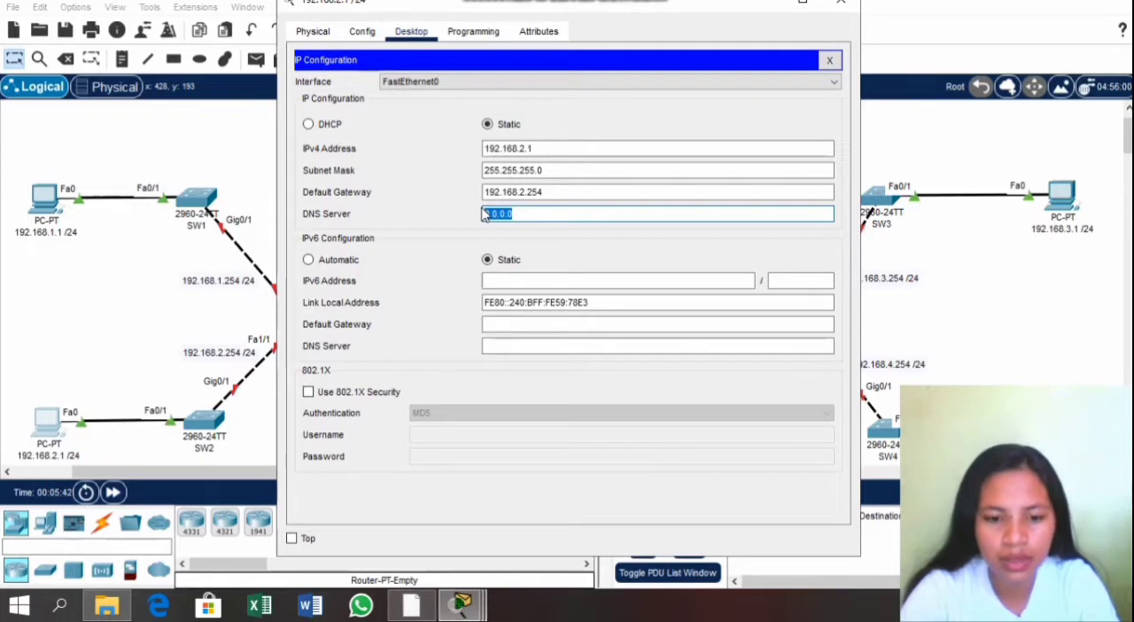
type("10.10.10.1")
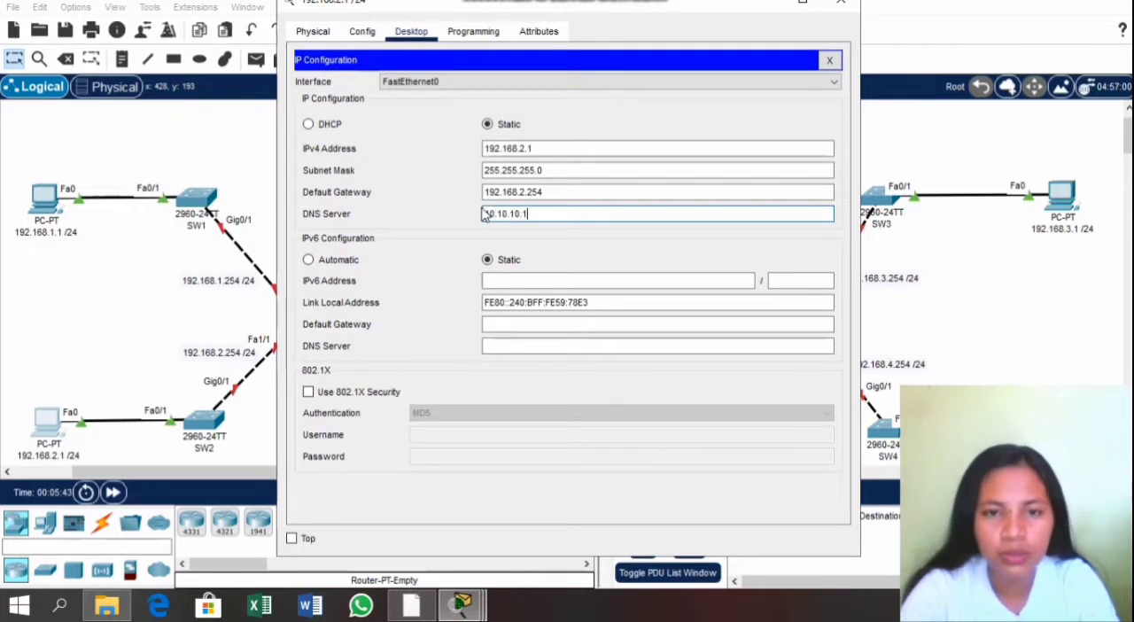
left_click(844, 9)
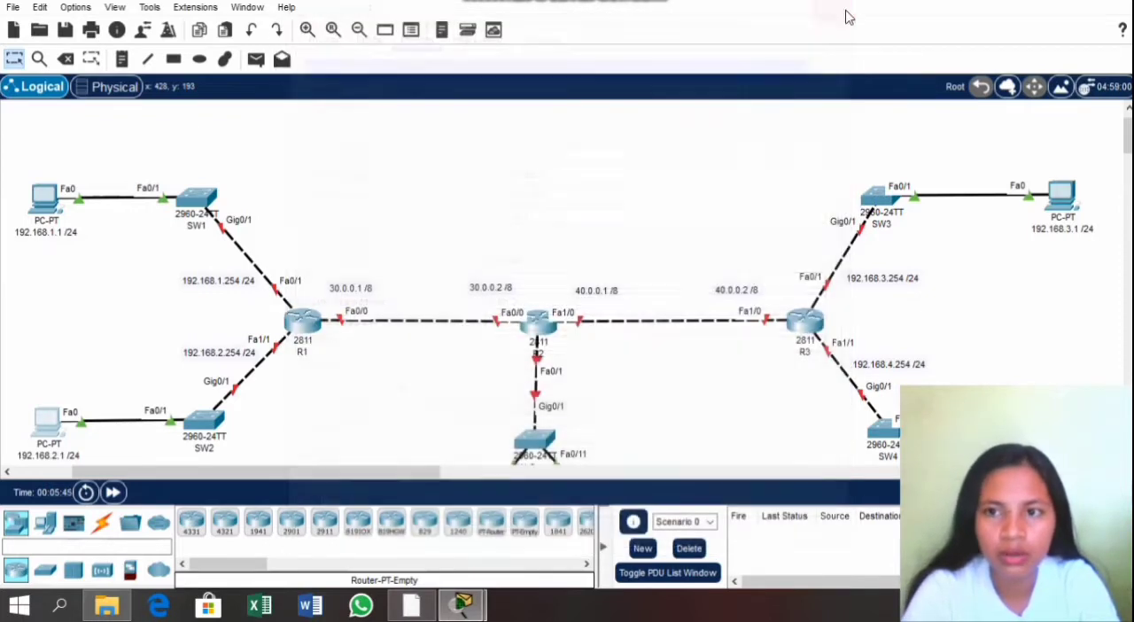
Step: Give the PC attached to SW3 the static IPv4 address 192.168.3.1 with subnet mask 255.255.255.0
left_click(1060, 202)
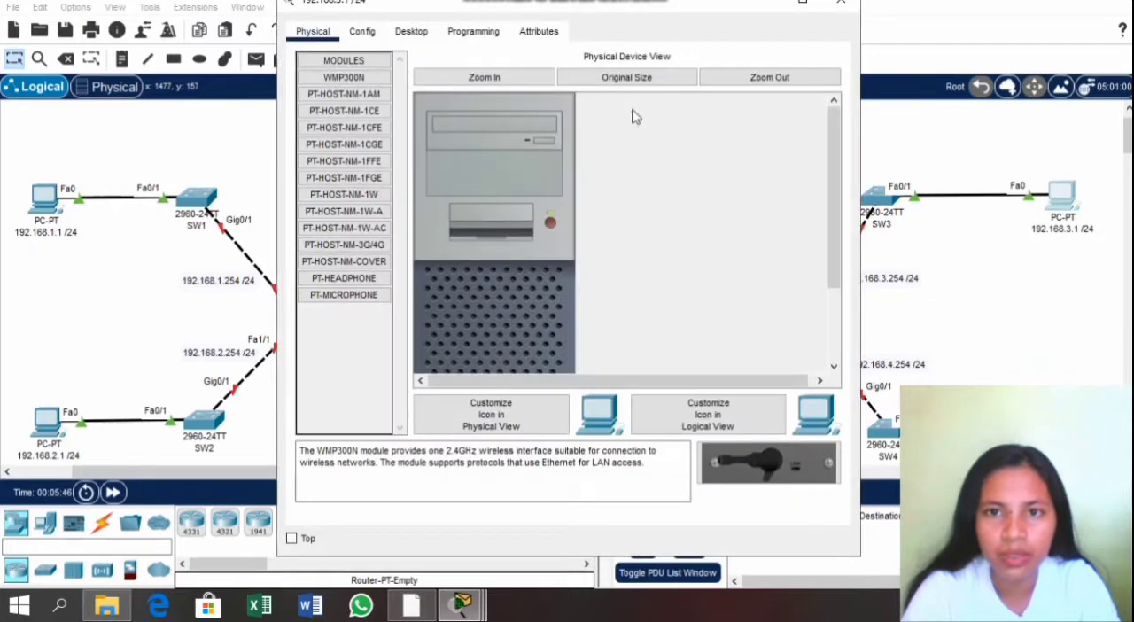
left_click(418, 34)
left_click(347, 71)
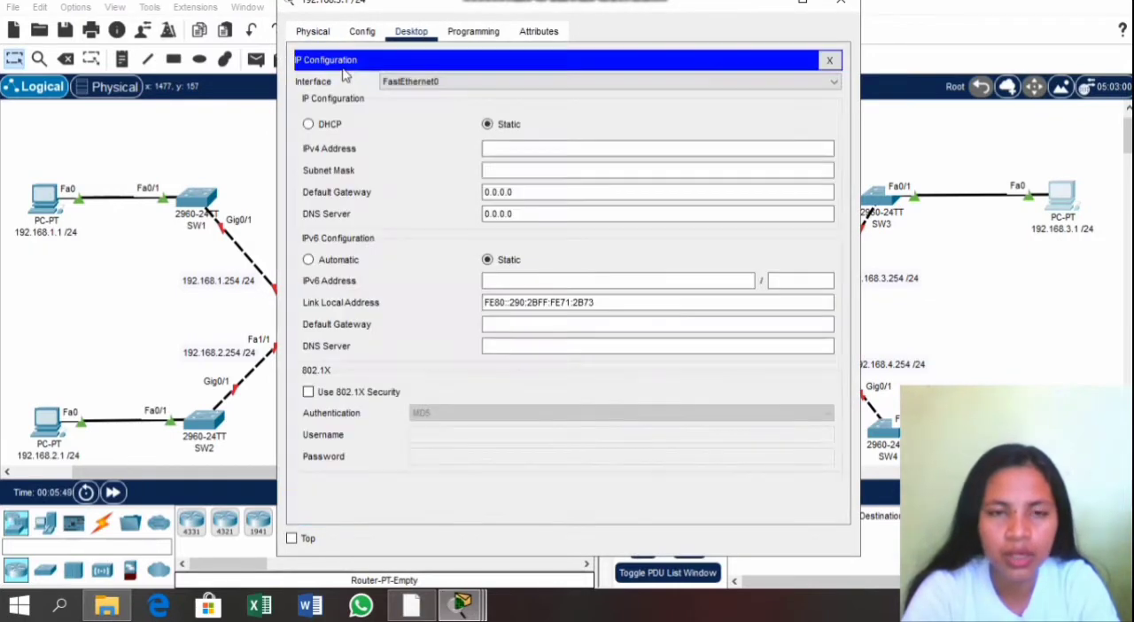
left_click(497, 151)
type("1")
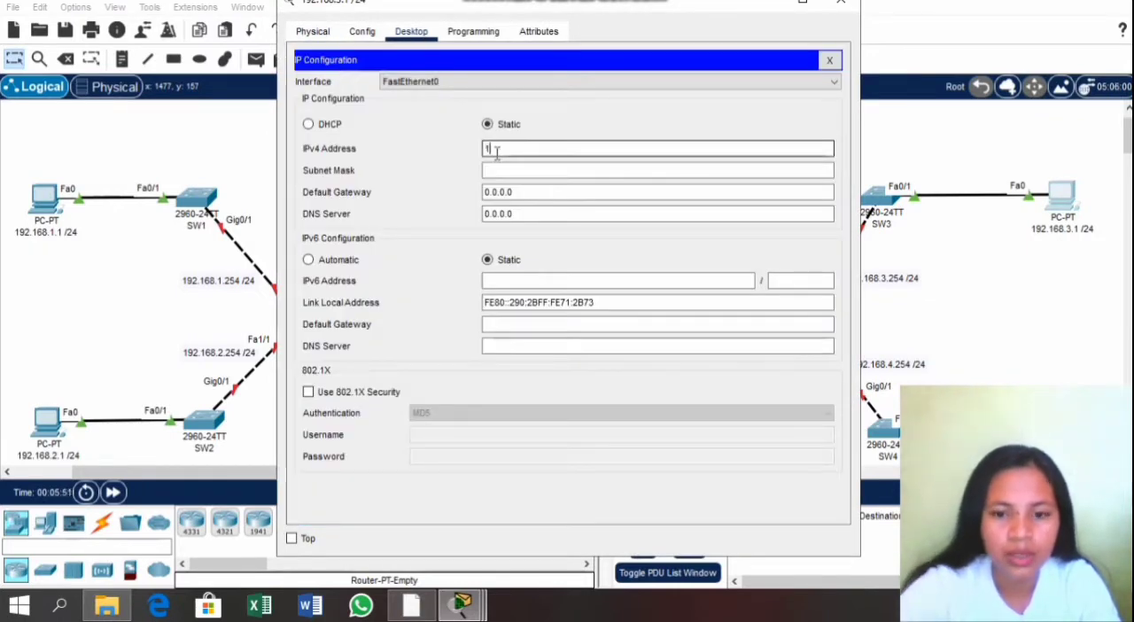
type("92.168")
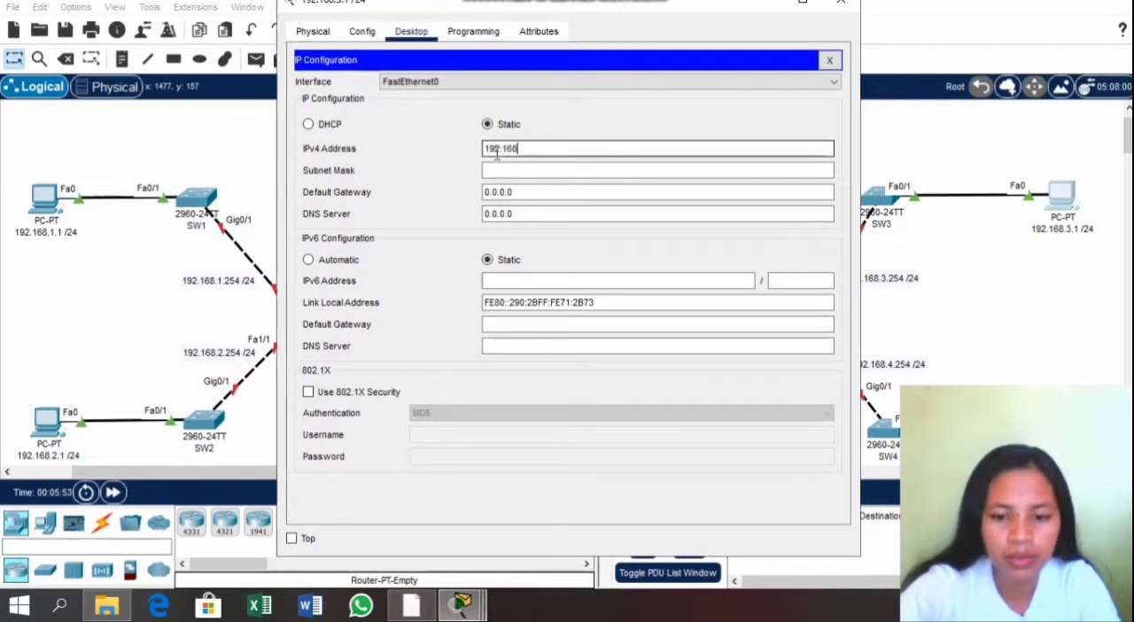
type(".3.1")
key("Tab")
key("Tab")
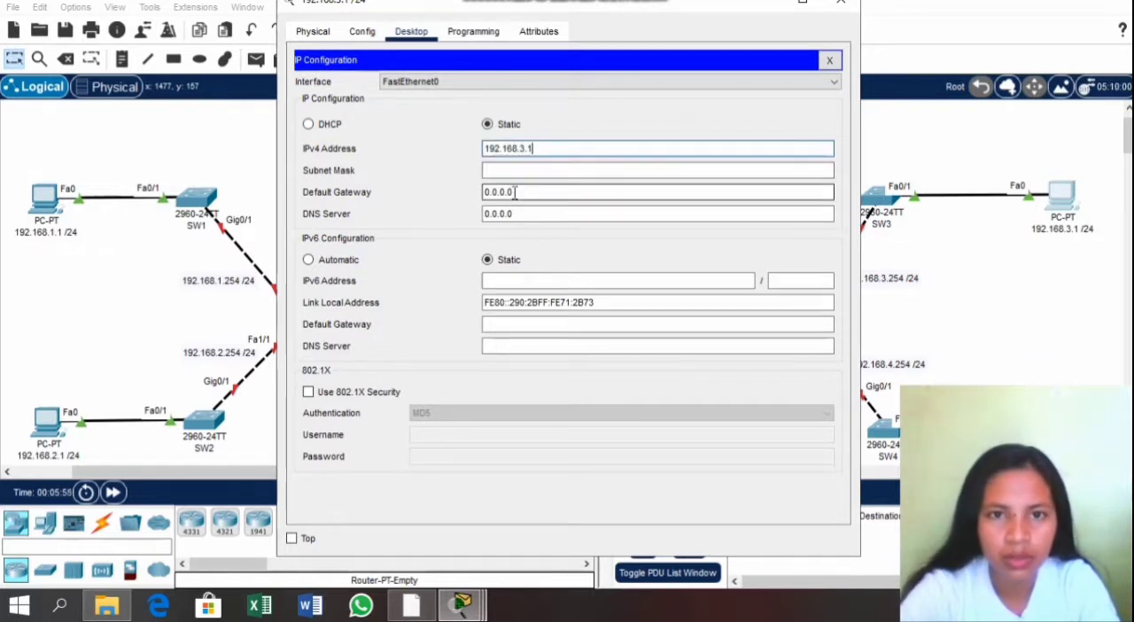
Step: Set the SW3 PC's default gateway to 192.168.3.254 and DNS server to 10.10.10.1, and close its configuration window
type("192.")
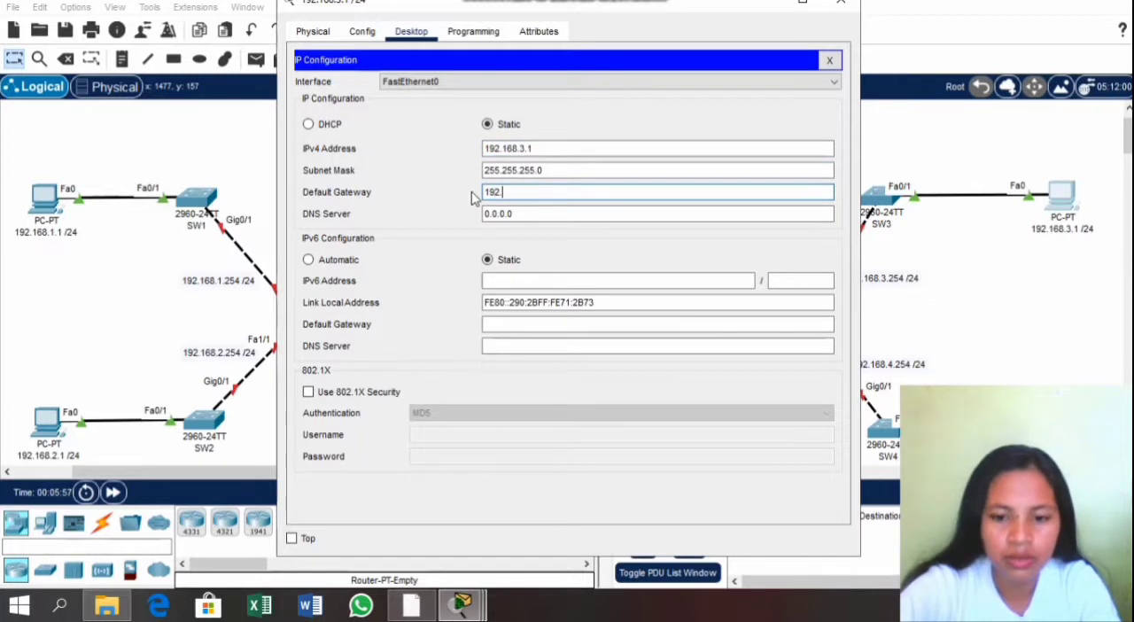
type("168.3.254")
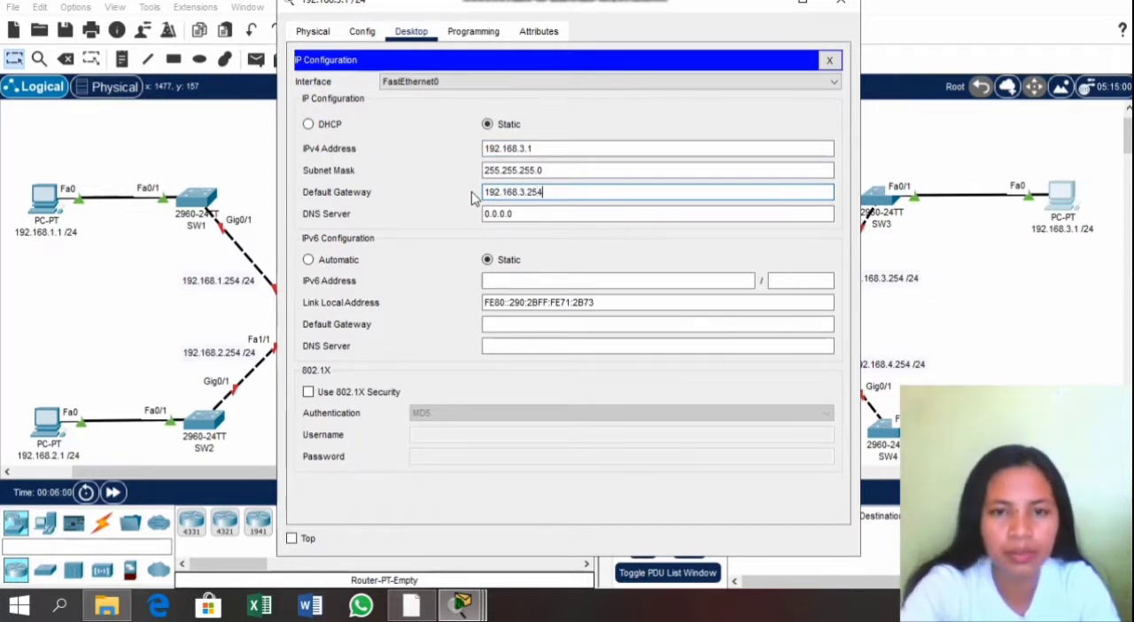
left_click(516, 216)
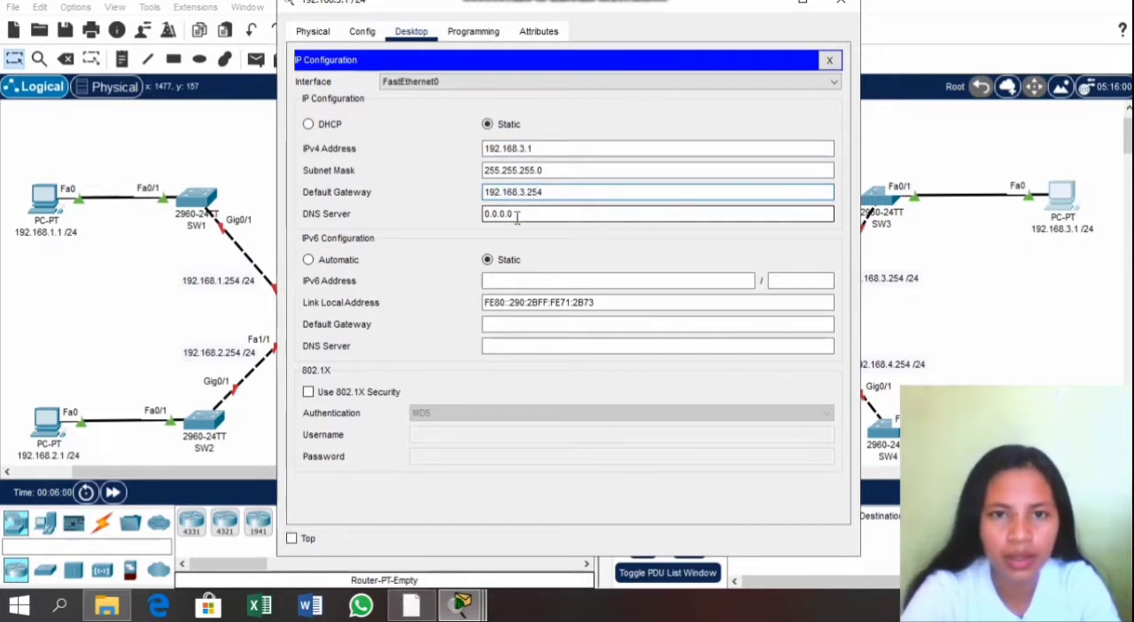
left_click_drag(516, 216, 482, 219)
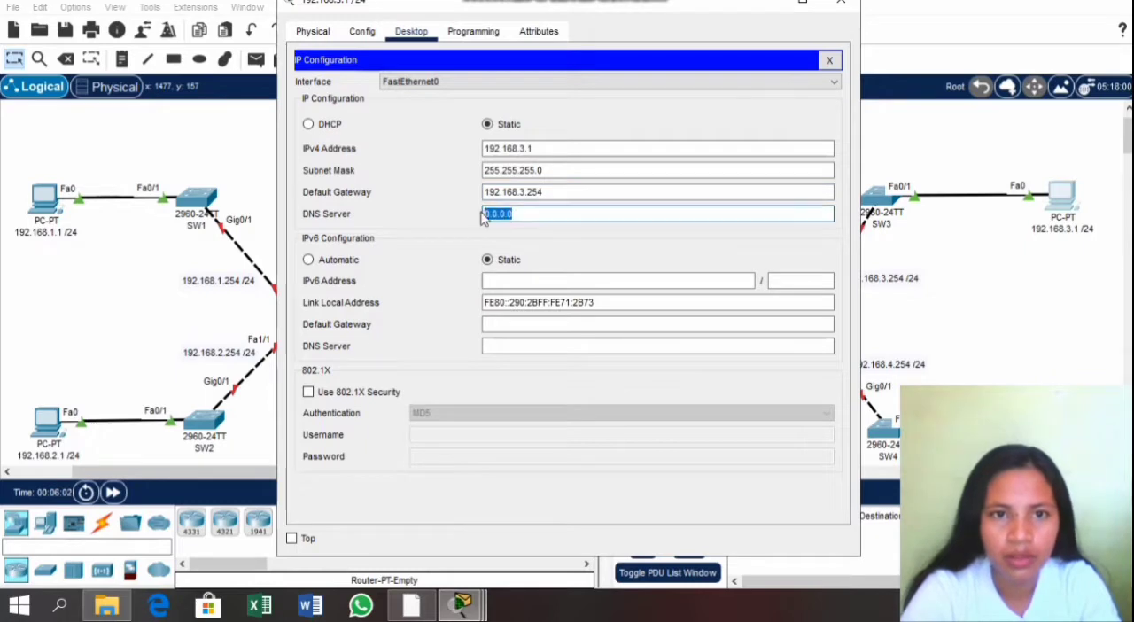
type("10.10.10.1")
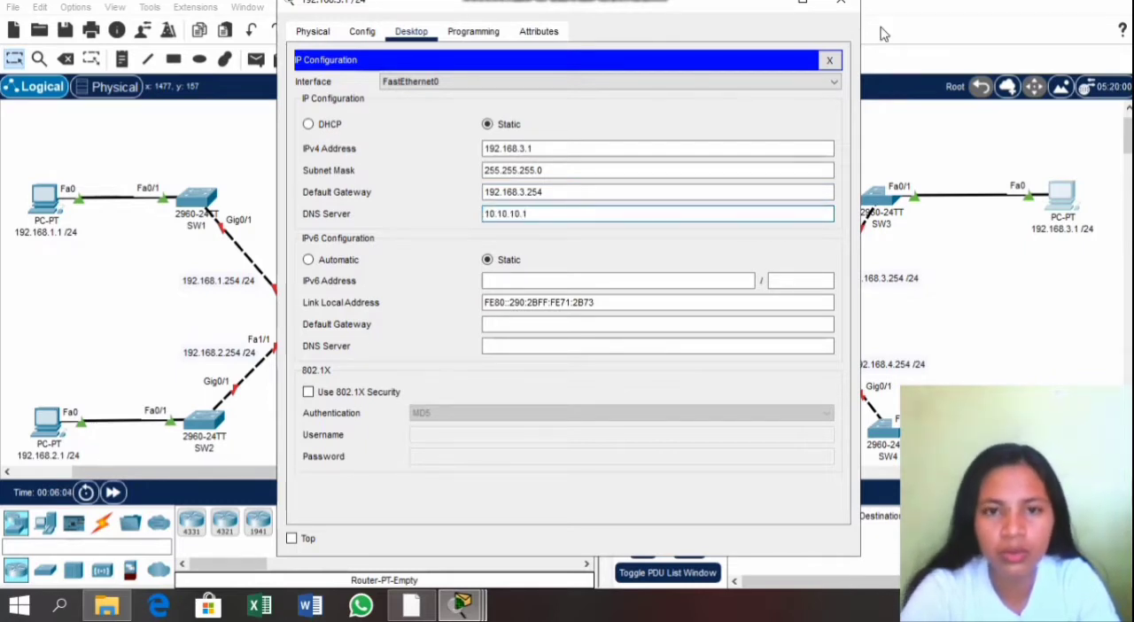
left_click(846, 9)
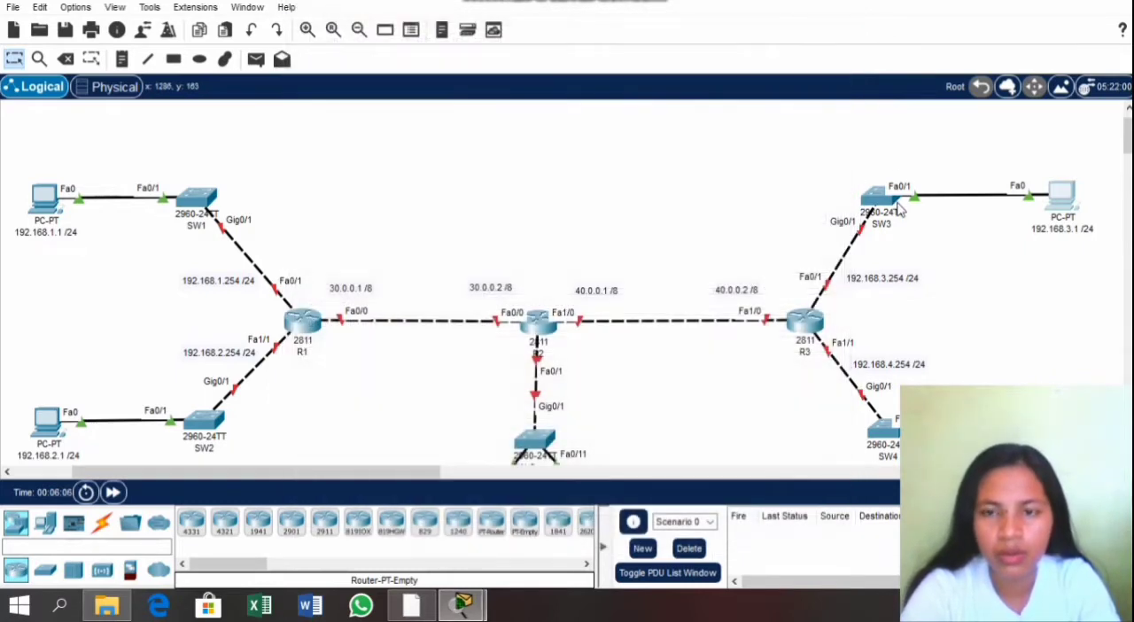
Step: Give the PC attached to SW4 the static IPv4 address 192.168.4.1 with subnet mask 255.255.255.0
scroll(897, 209, "down", 4)
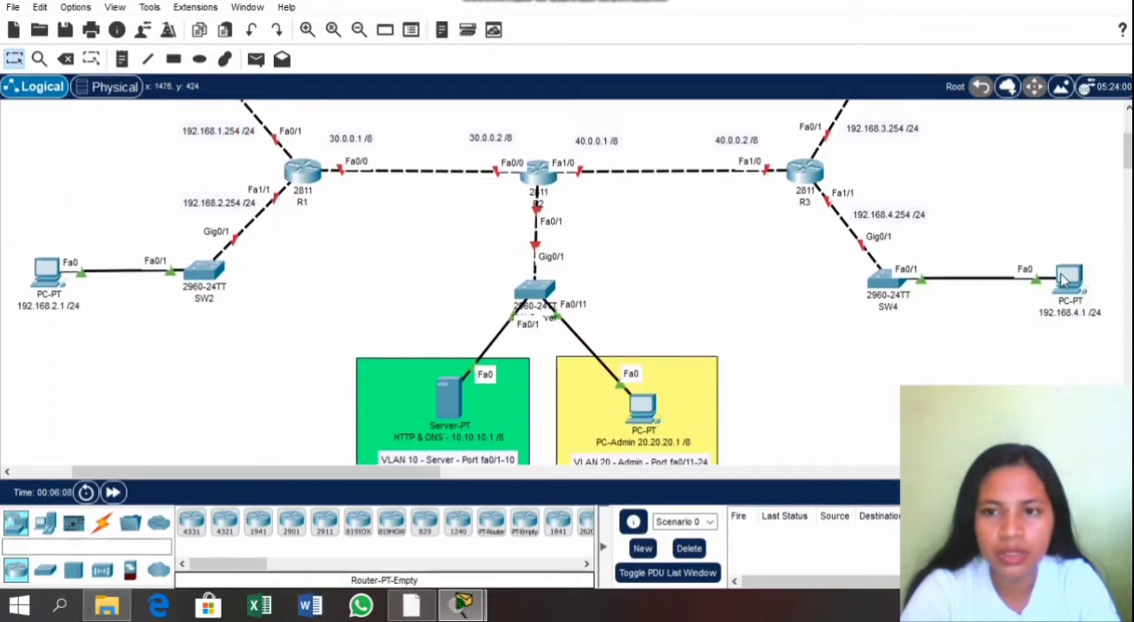
left_click(1067, 279)
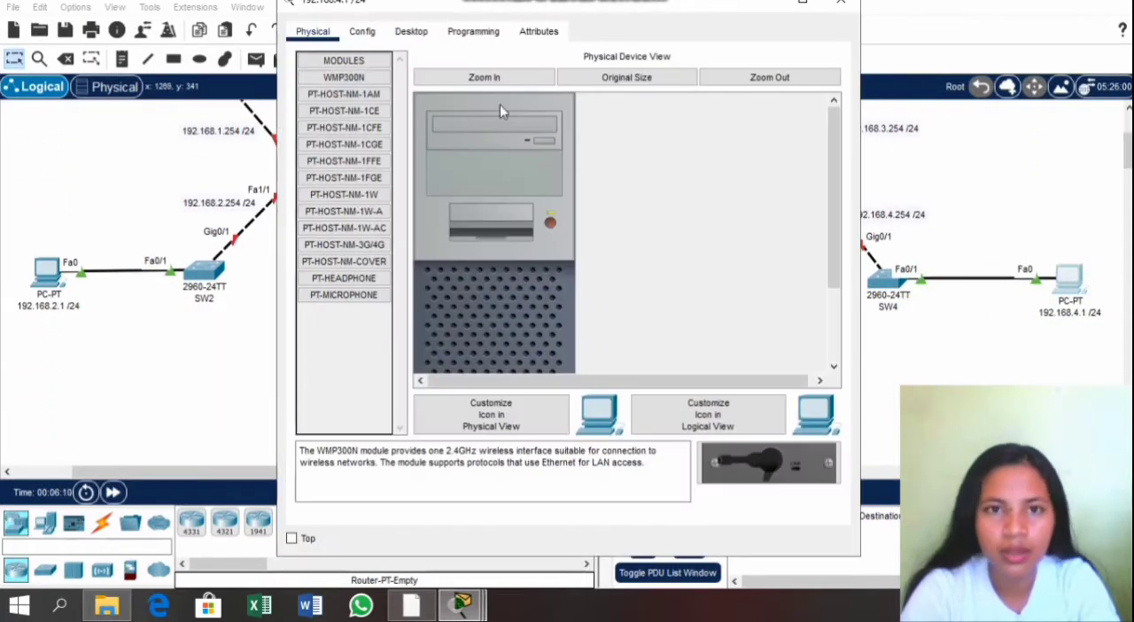
left_click(400, 30)
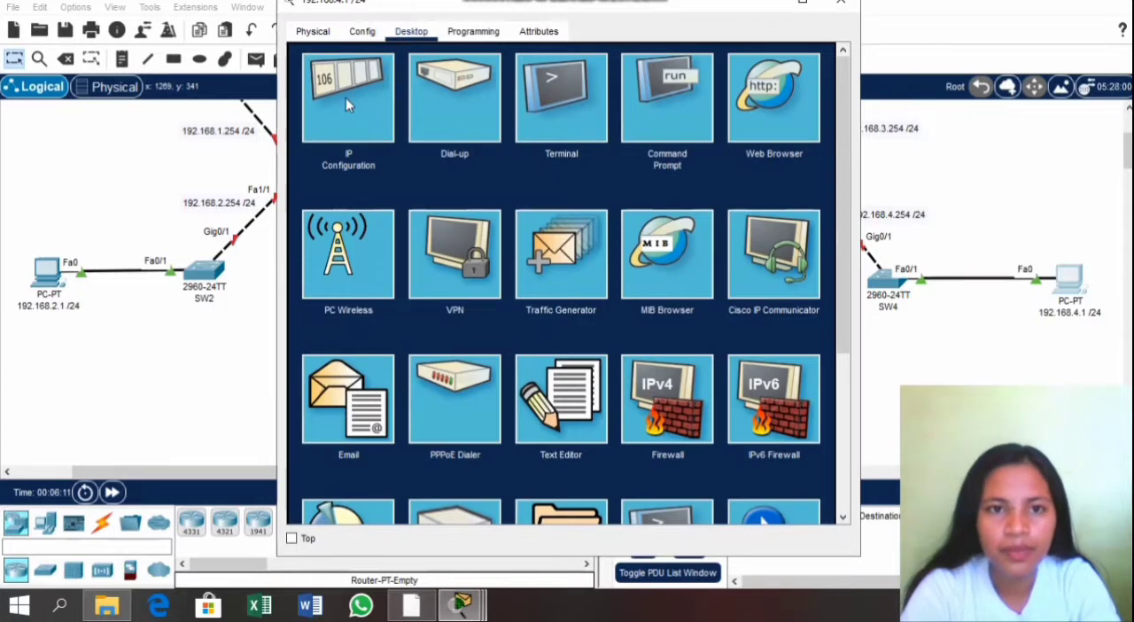
left_click(347, 99)
left_click(499, 148)
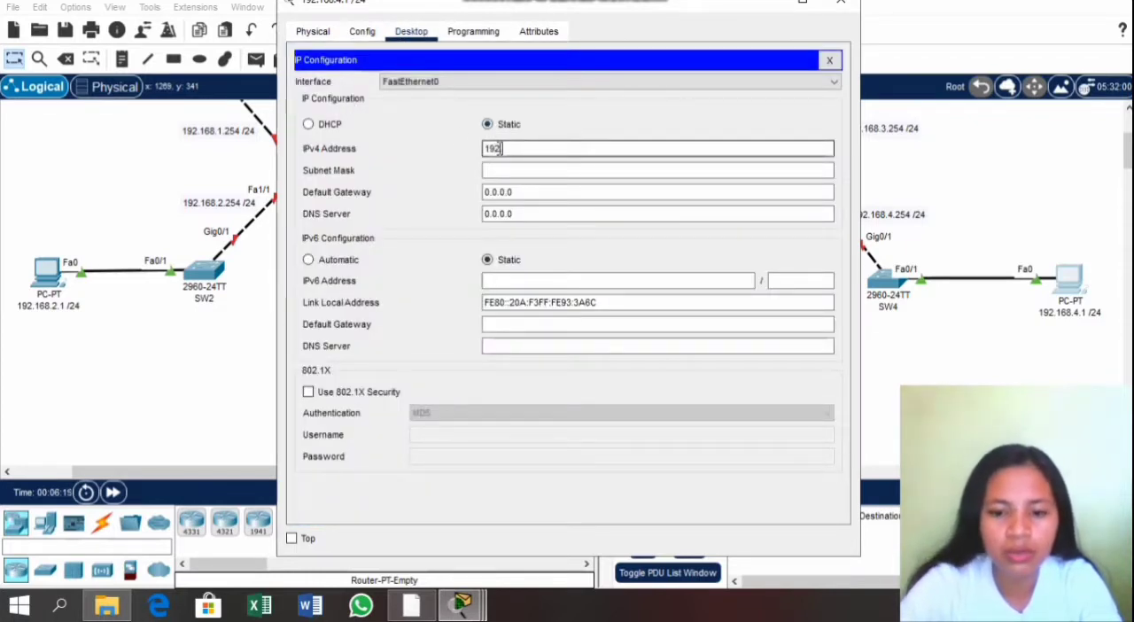
type("192.168.4.1")
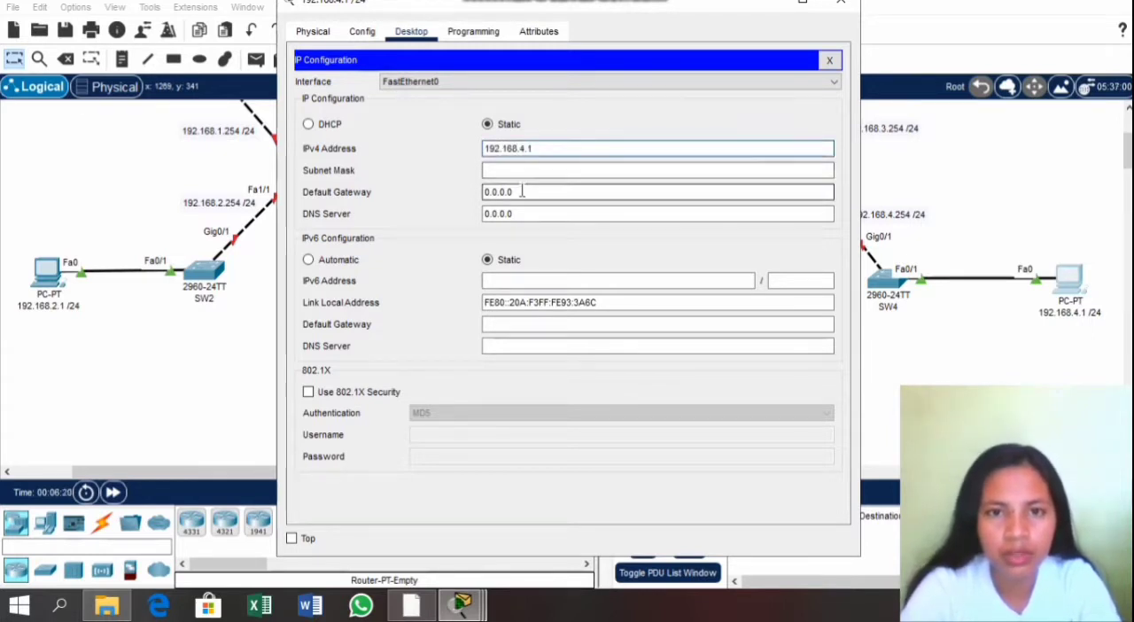
Step: Set the SW4 PC's default gateway to 192.168.4.254 and DNS server to 10.10.10.1, and close its configuration window
left_click_drag(522, 192, 478, 190)
type("192.168.")
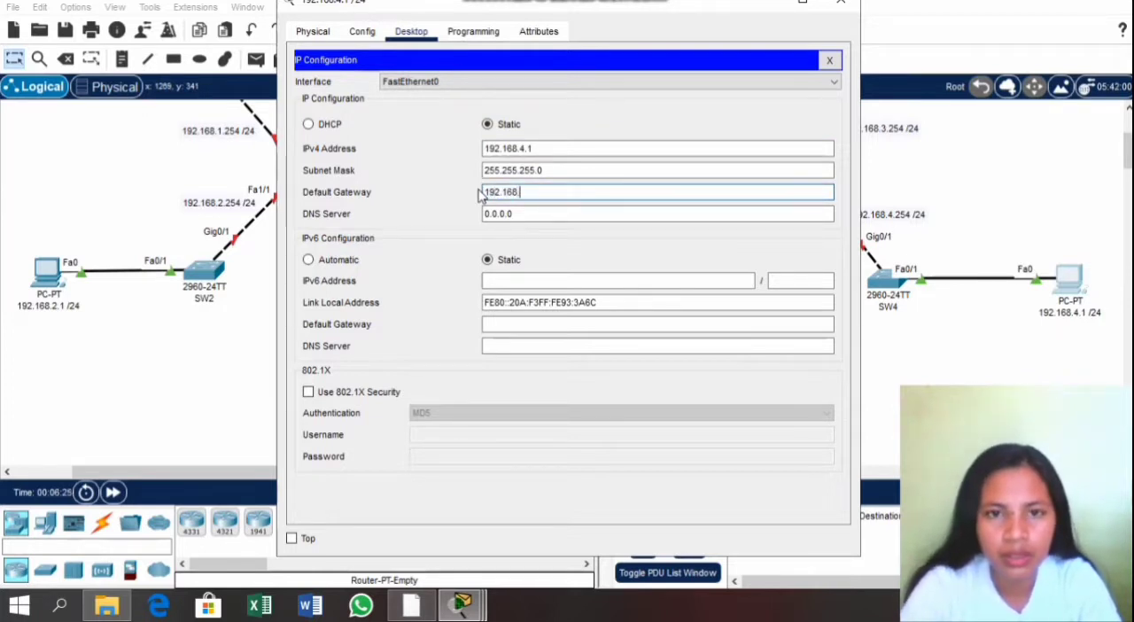
type("4.254")
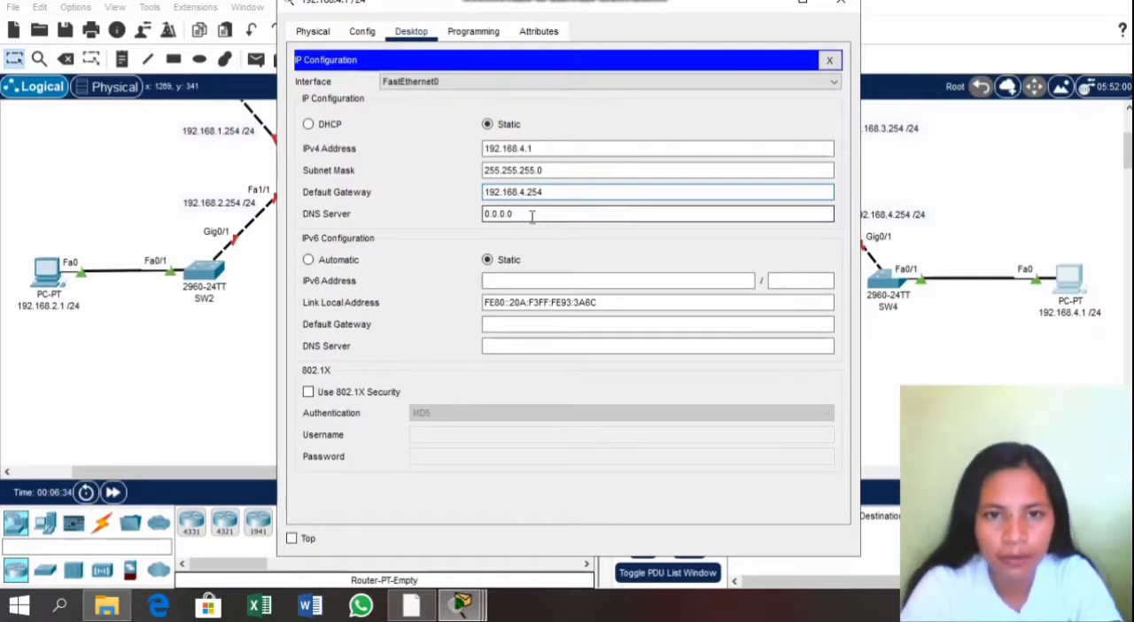
left_click_drag(531, 214, 451, 204)
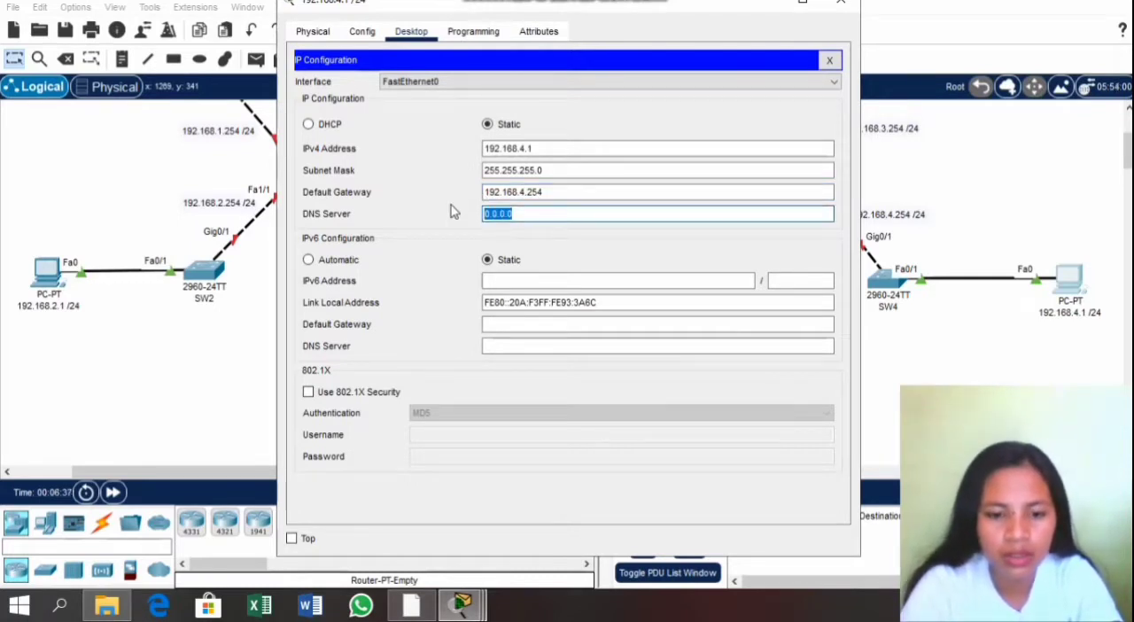
type("10.10.10.1")
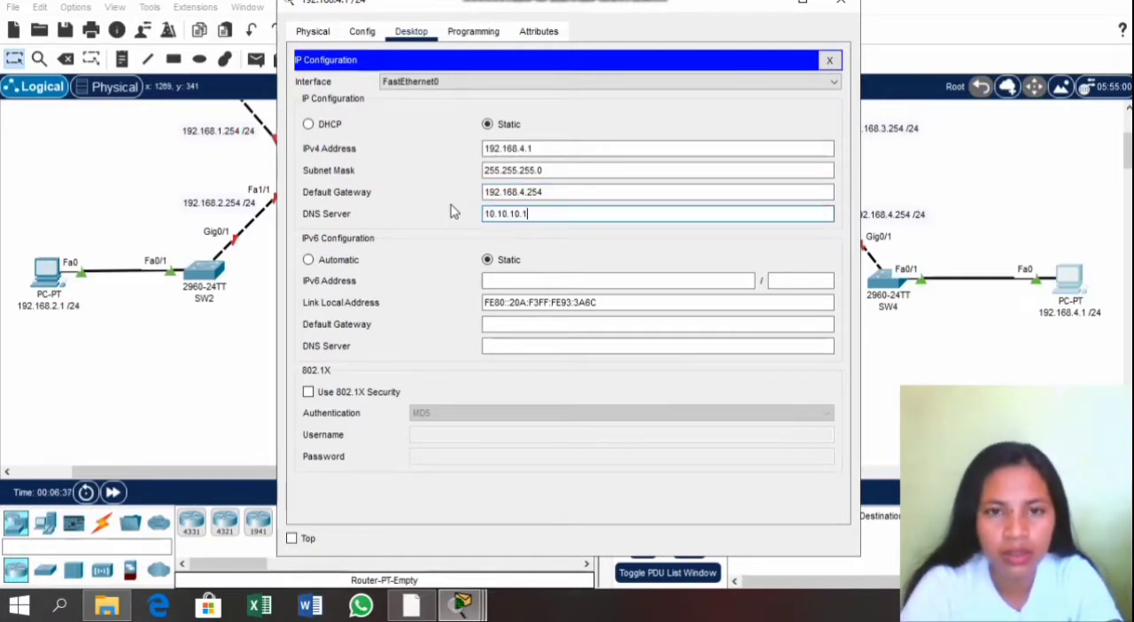
left_click(838, 5)
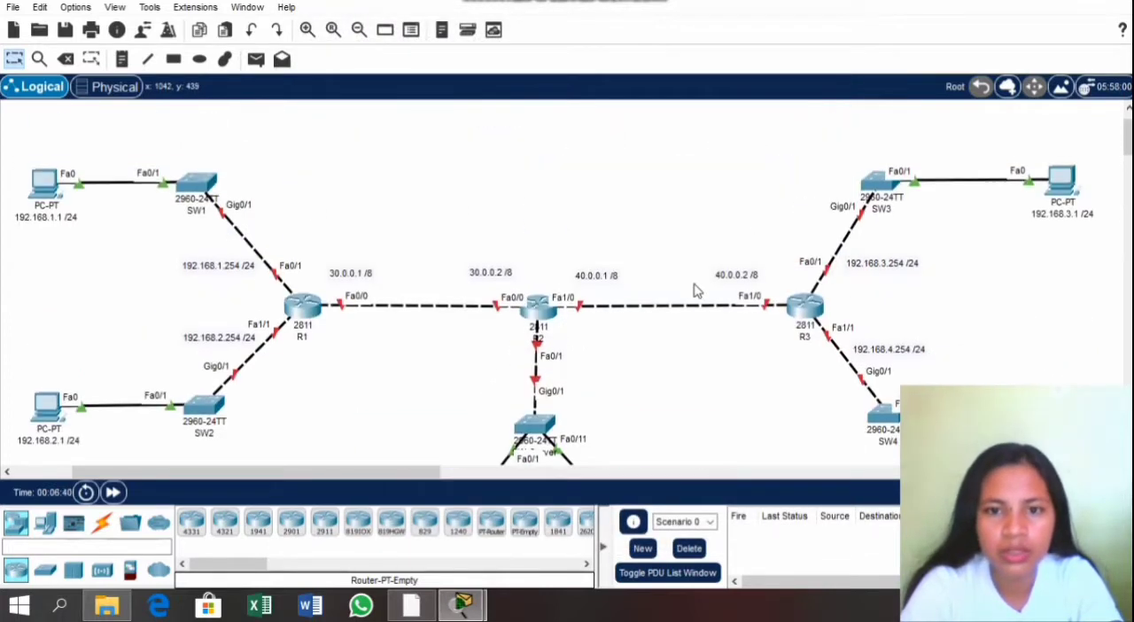
Step: Give PC-Admin the static IPv4 address 20.20.20.1 with subnet mask 255.0.0.0
scroll(696, 290, "down", 5)
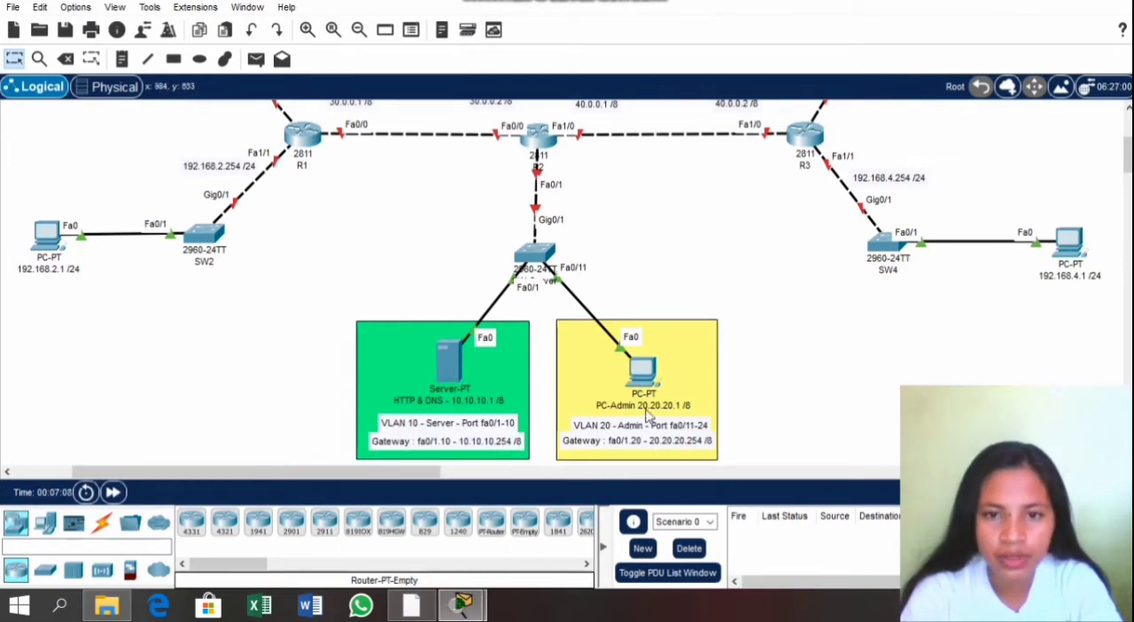
left_click(640, 368)
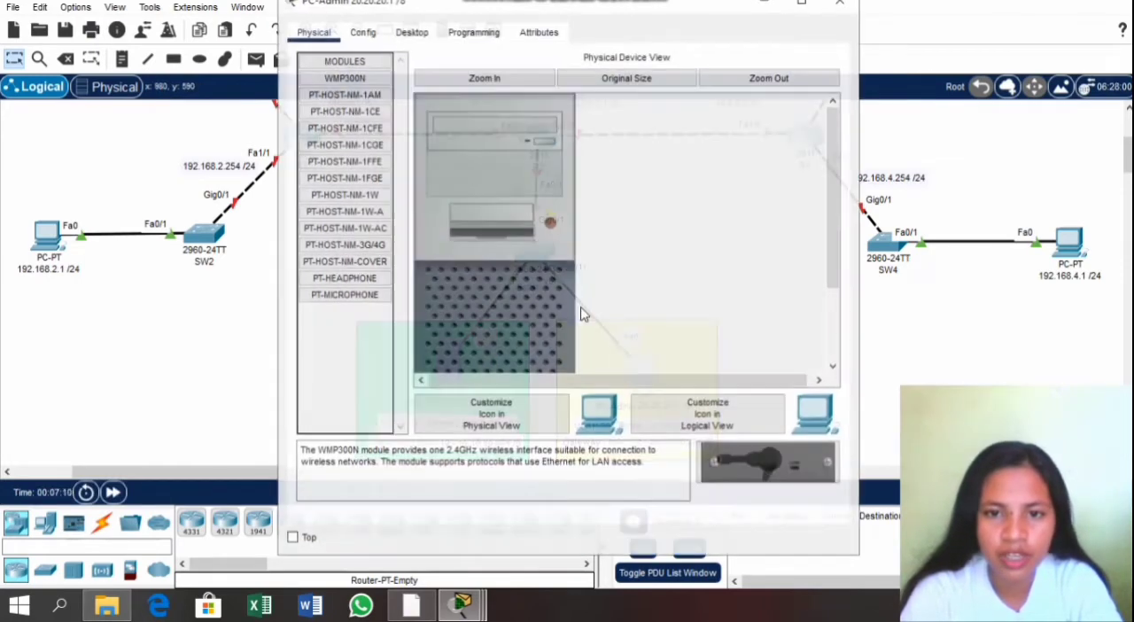
left_click(411, 31)
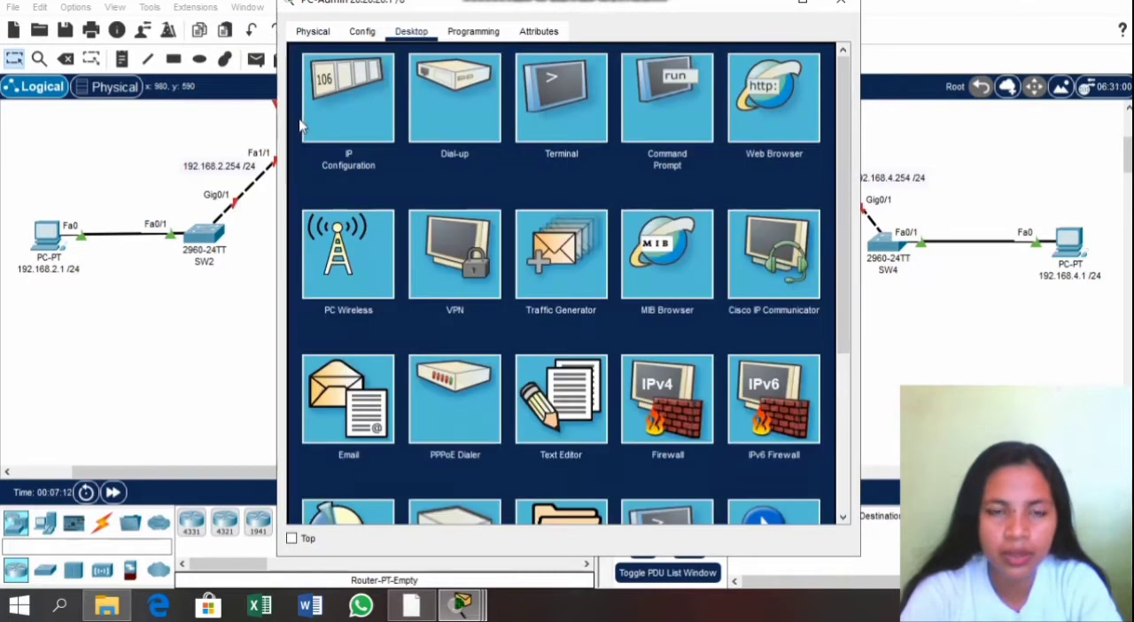
left_click(353, 106)
left_click(497, 147)
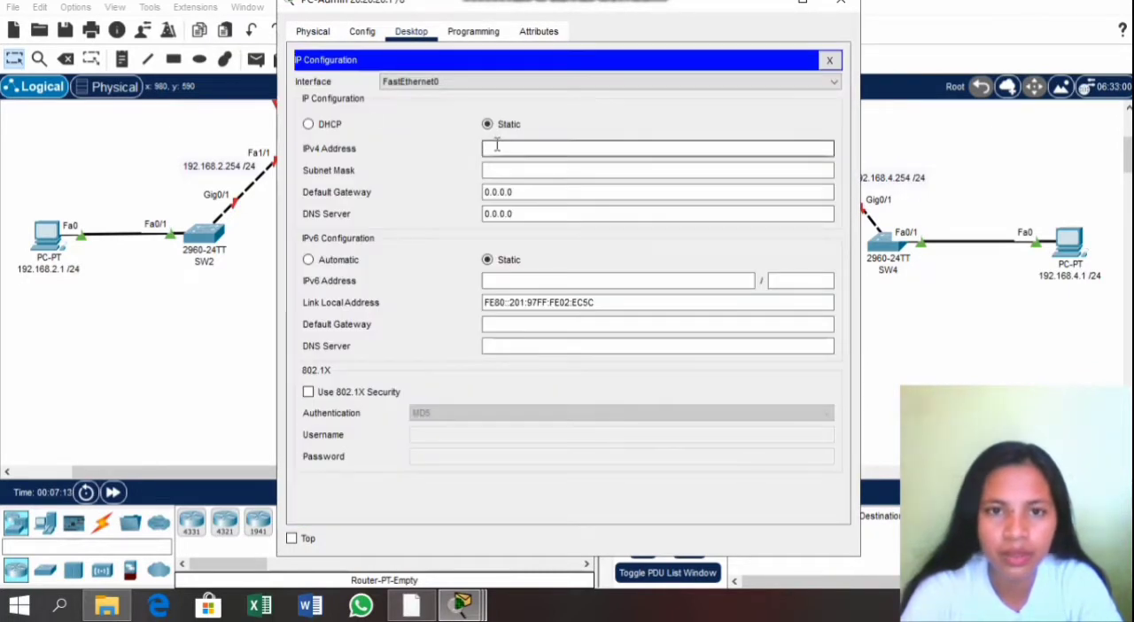
type("20.")
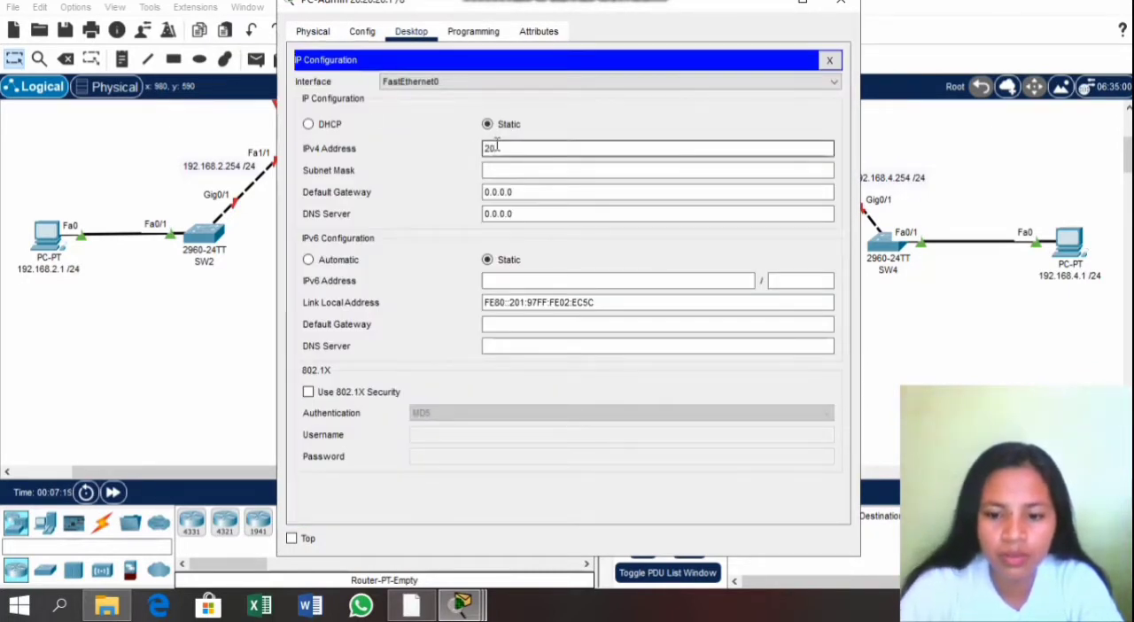
type("20.20.1")
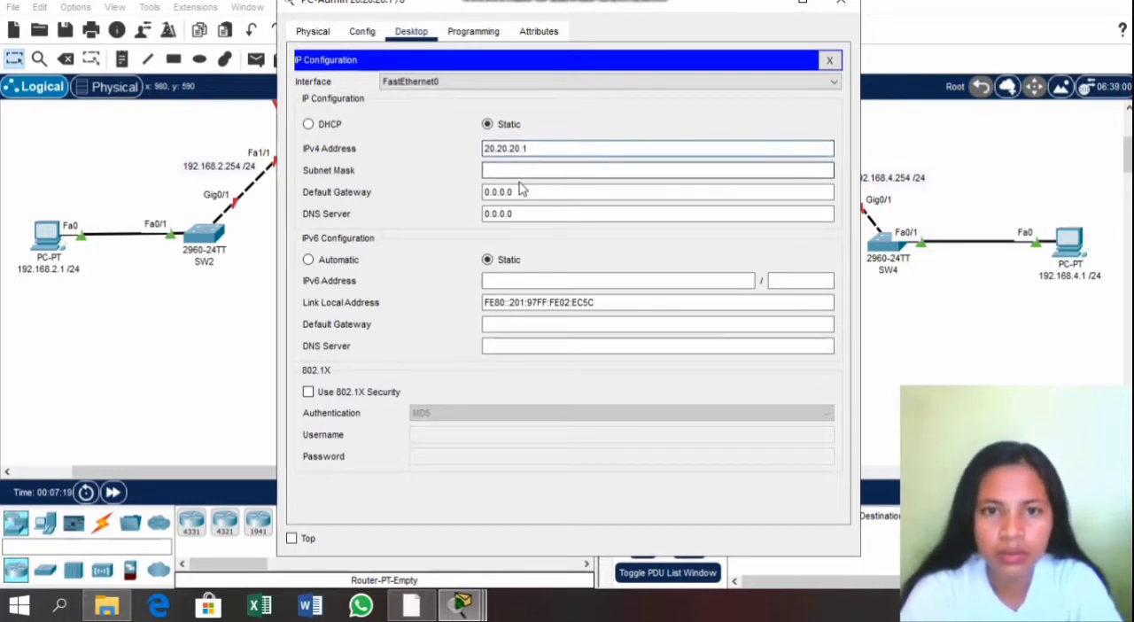
left_click(519, 170)
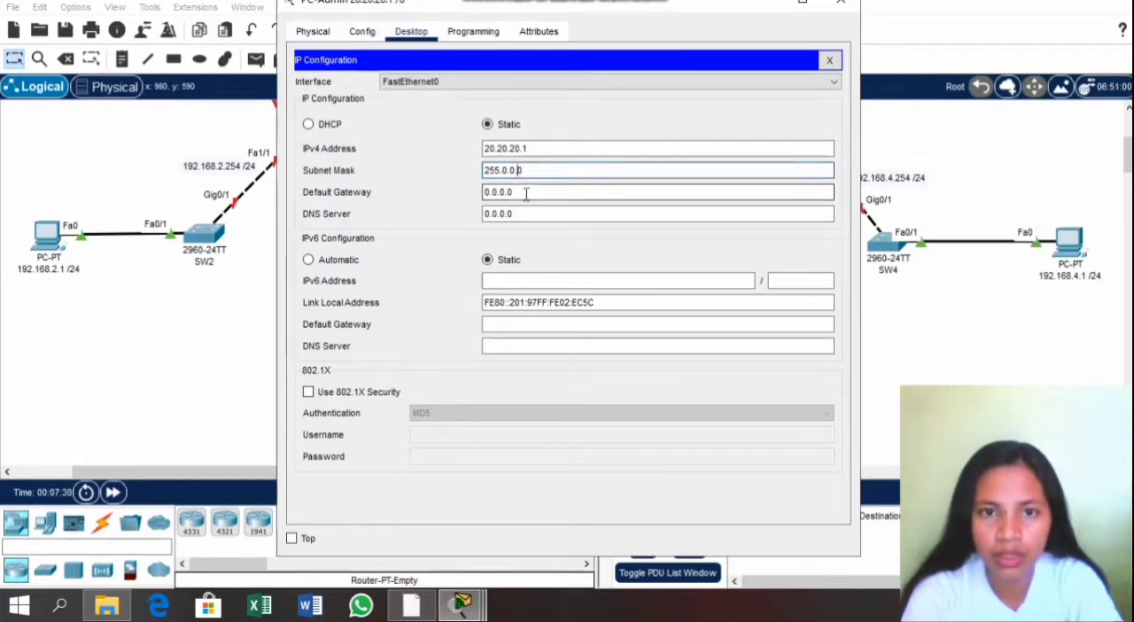
Step: Set PC-Admin's default gateway to 20.20.20.254 and DNS server to 10.10.10.1, and close its configuration window
left_click_drag(514, 191, 477, 198)
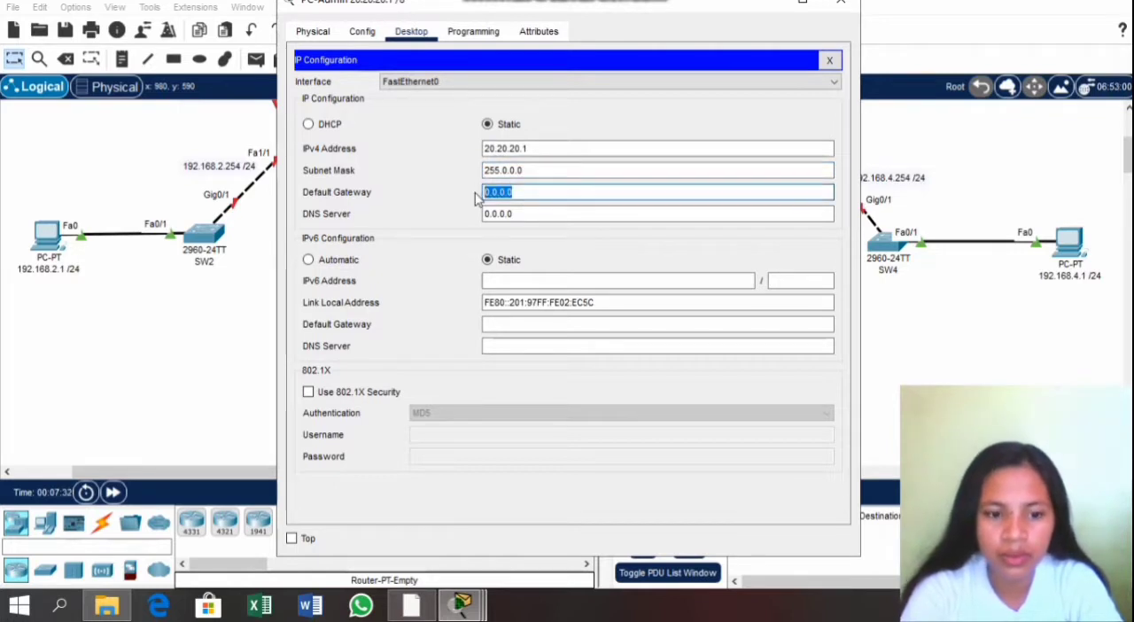
type("2")
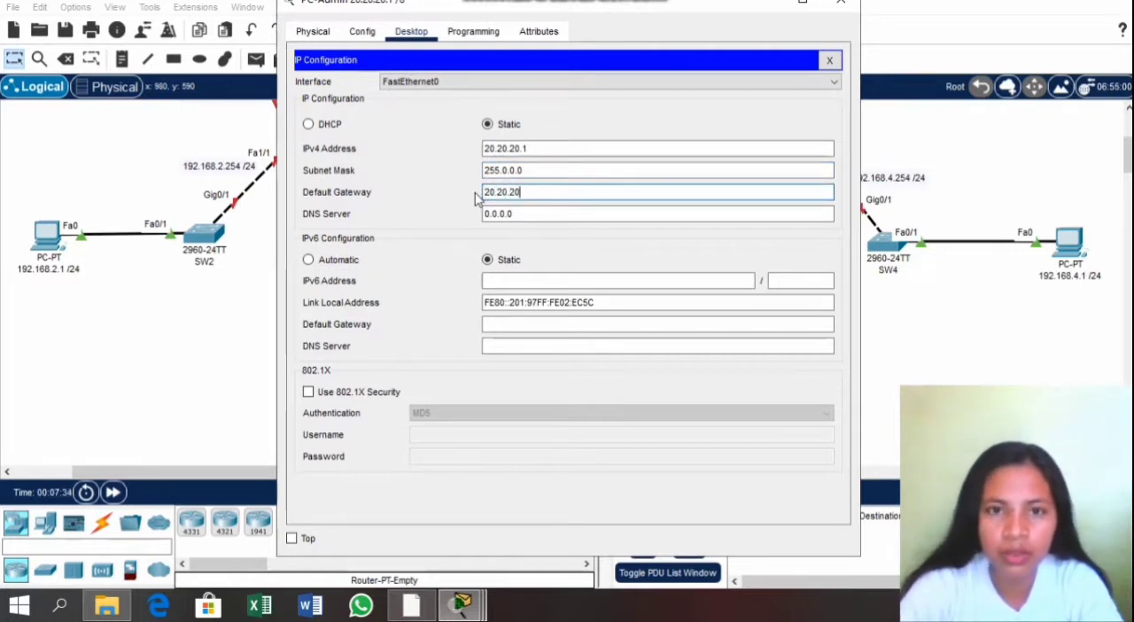
type("0.20.20.254")
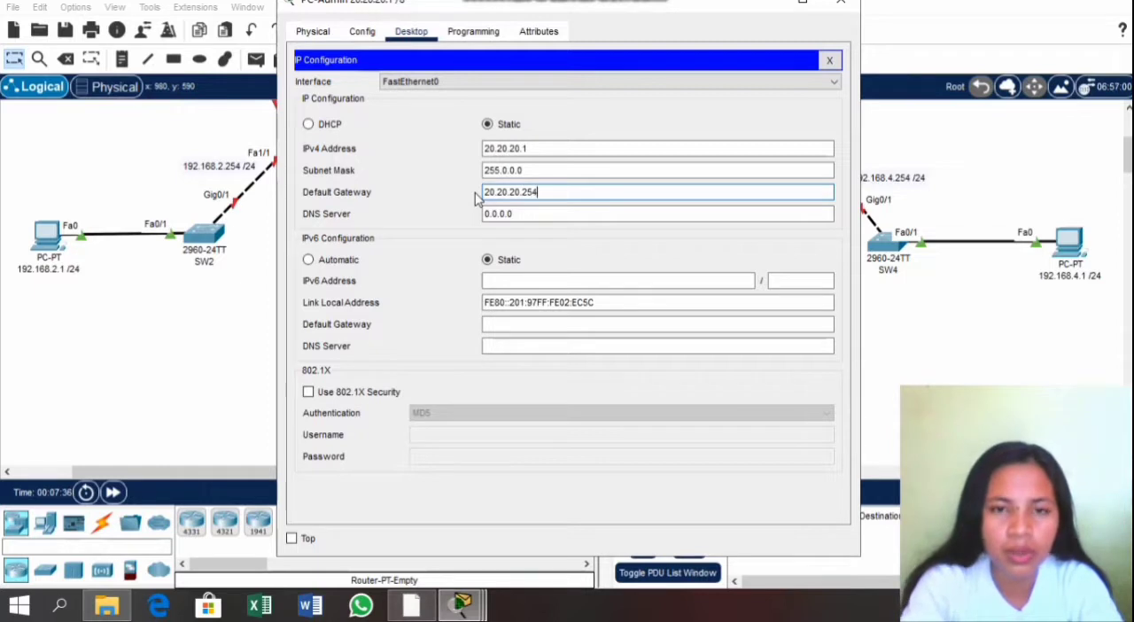
left_click_drag(529, 215, 423, 207)
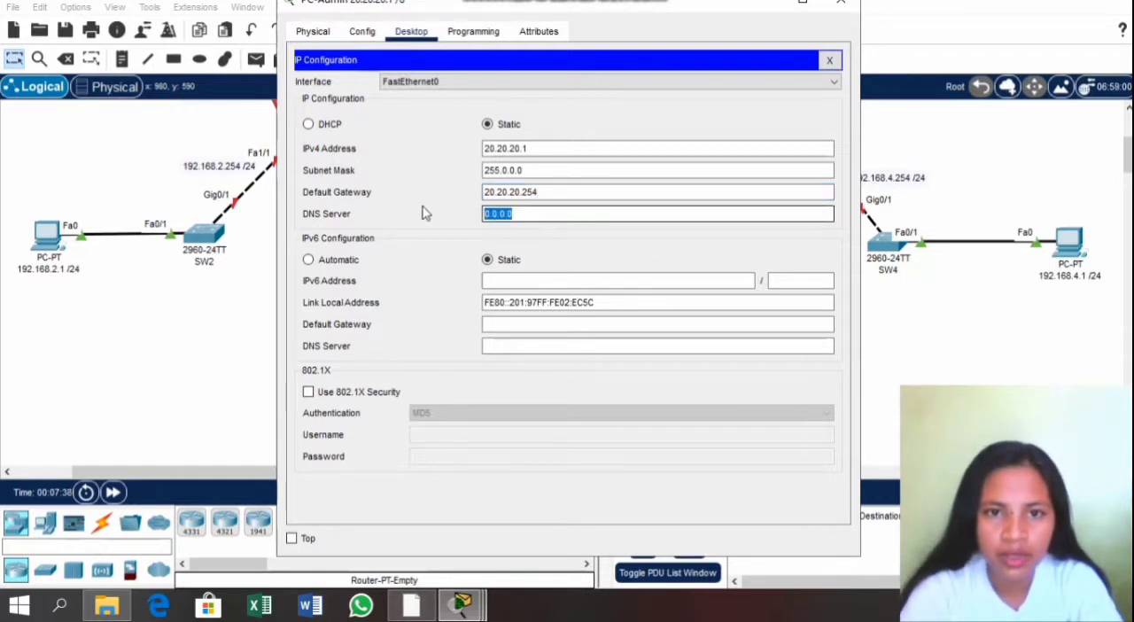
type("10.10.10.1")
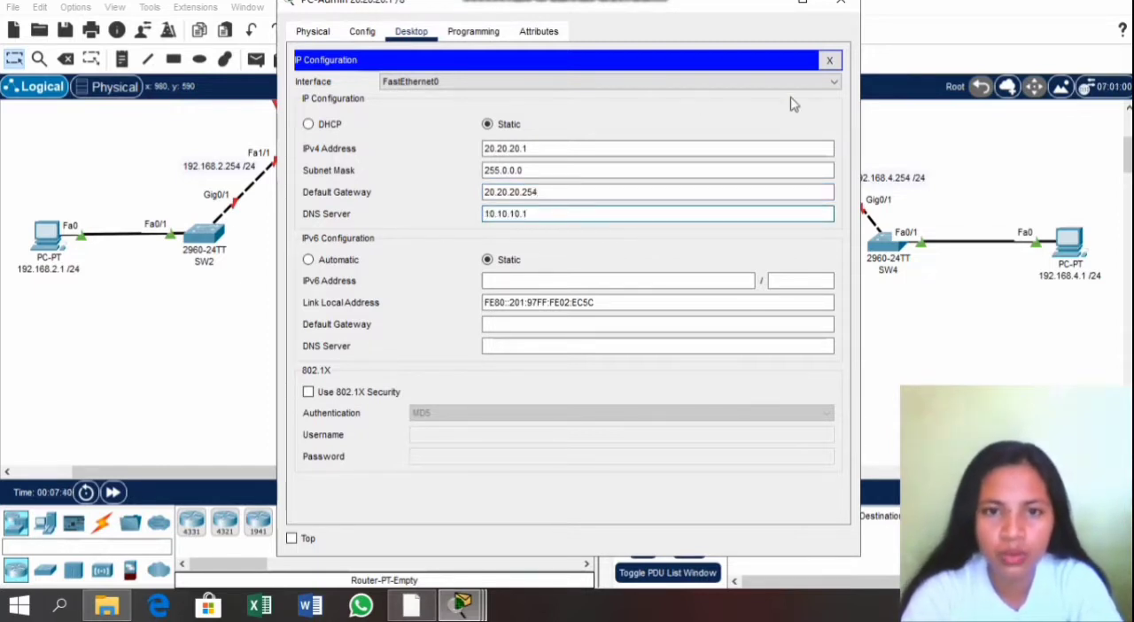
left_click(833, 5)
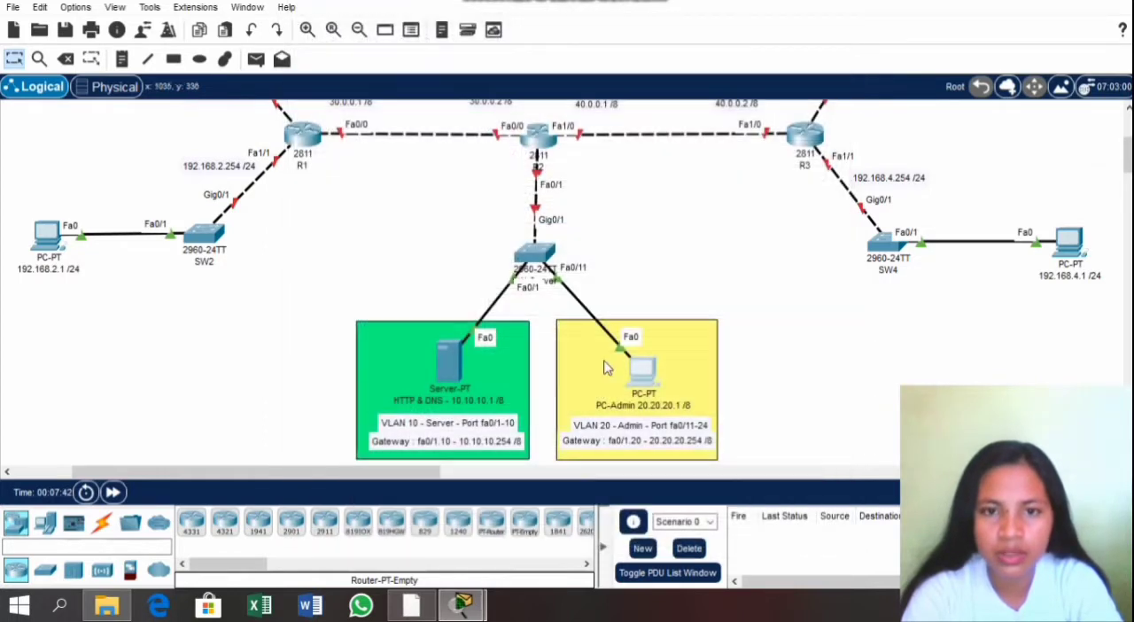
Step: Give the HTTP & DNS server the static IPv4 address 10.10.10.1 with subnet mask 255.0.0.0
left_click(459, 367)
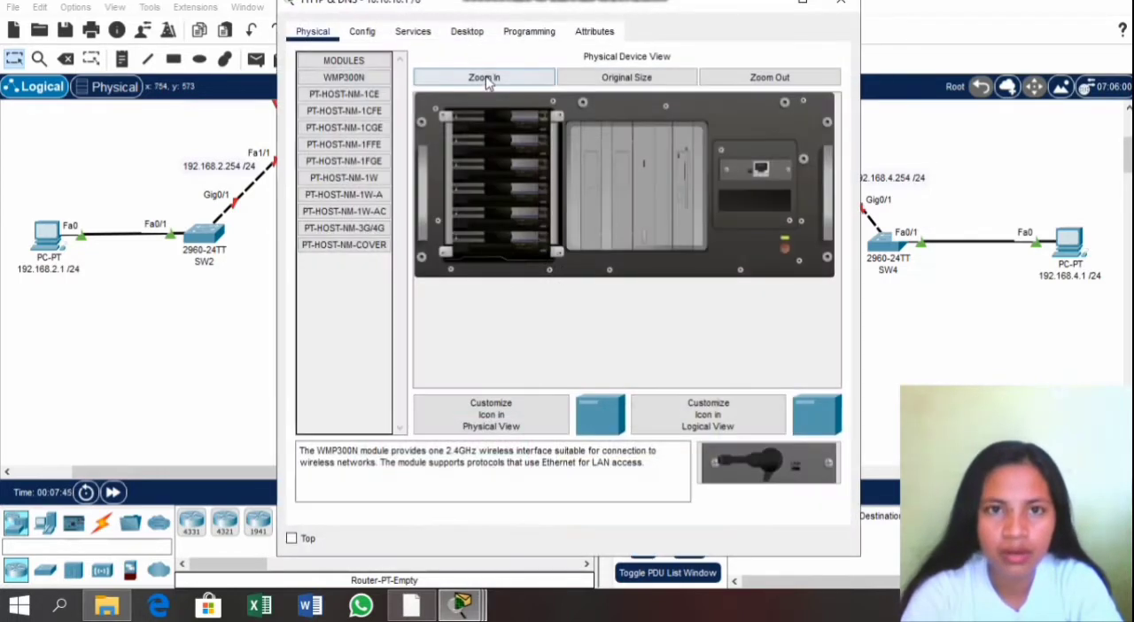
left_click(454, 35)
left_click(365, 133)
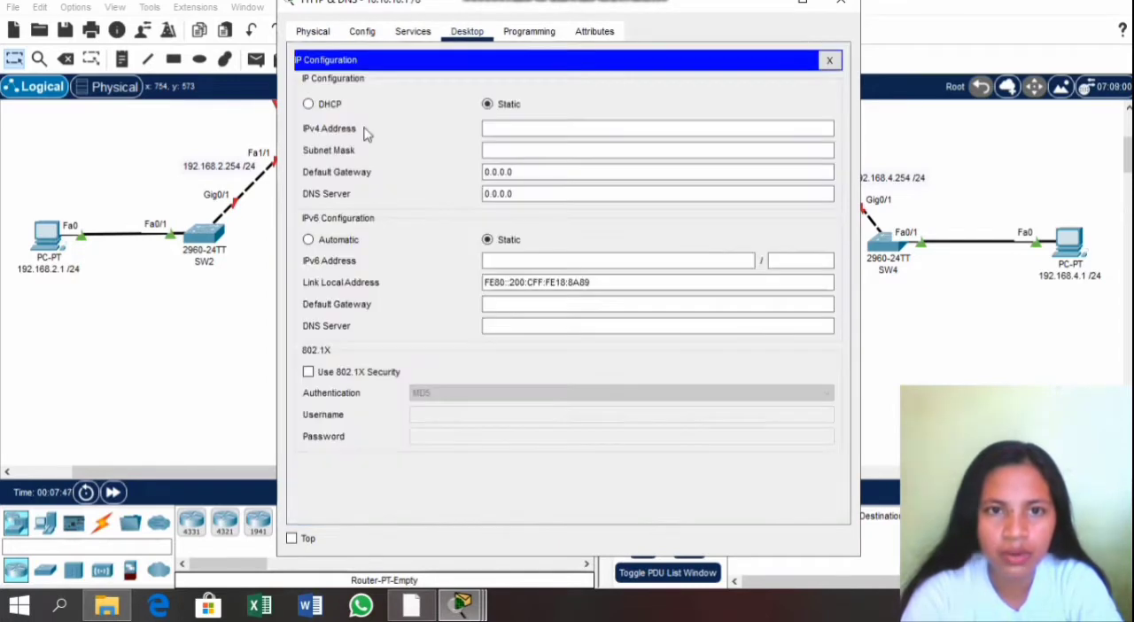
left_click(494, 129)
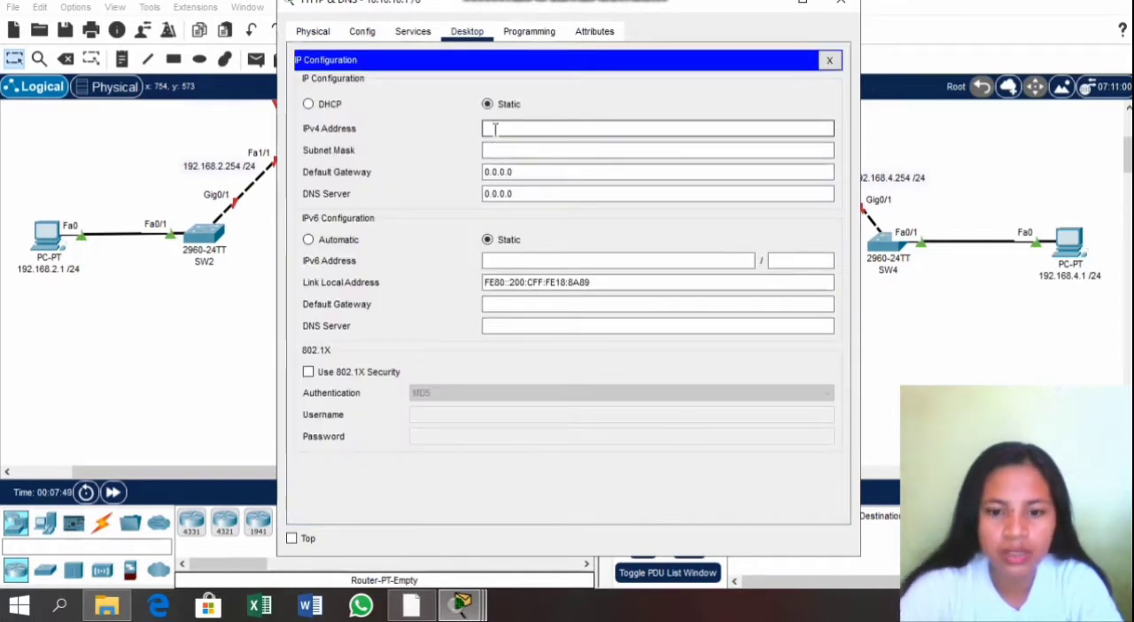
type("10.10.10.1")
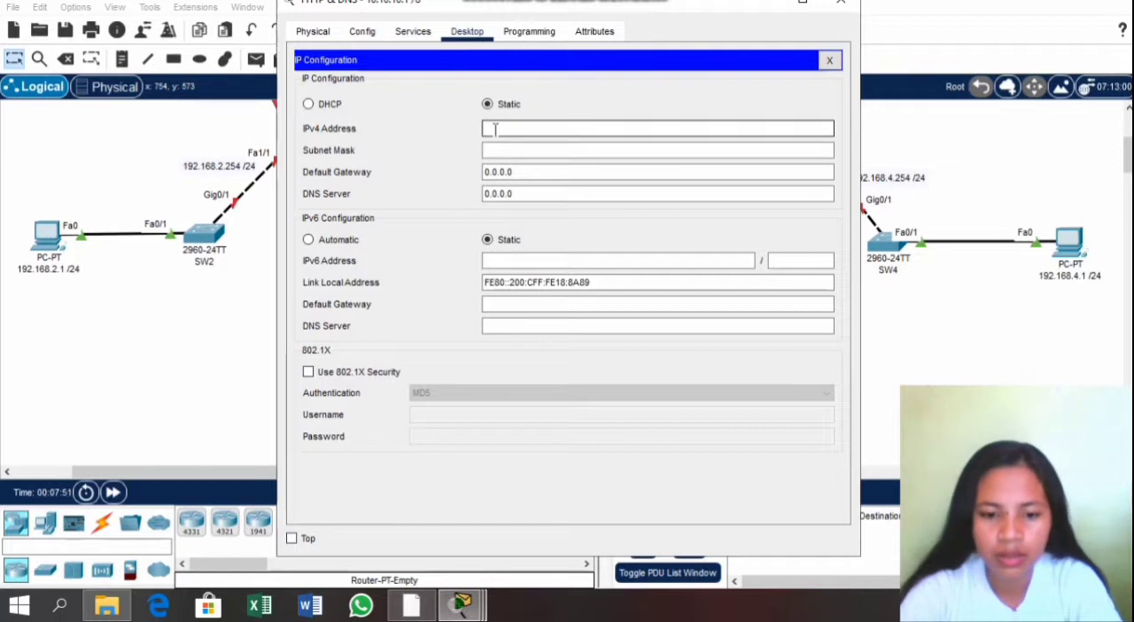
left_click(525, 171)
Step: Set the HTTP & DNS server's default gateway to 10.10.10.254 and DNS server to 10.10.10.1, and close its configuration window
left_click_drag(524, 171, 478, 171)
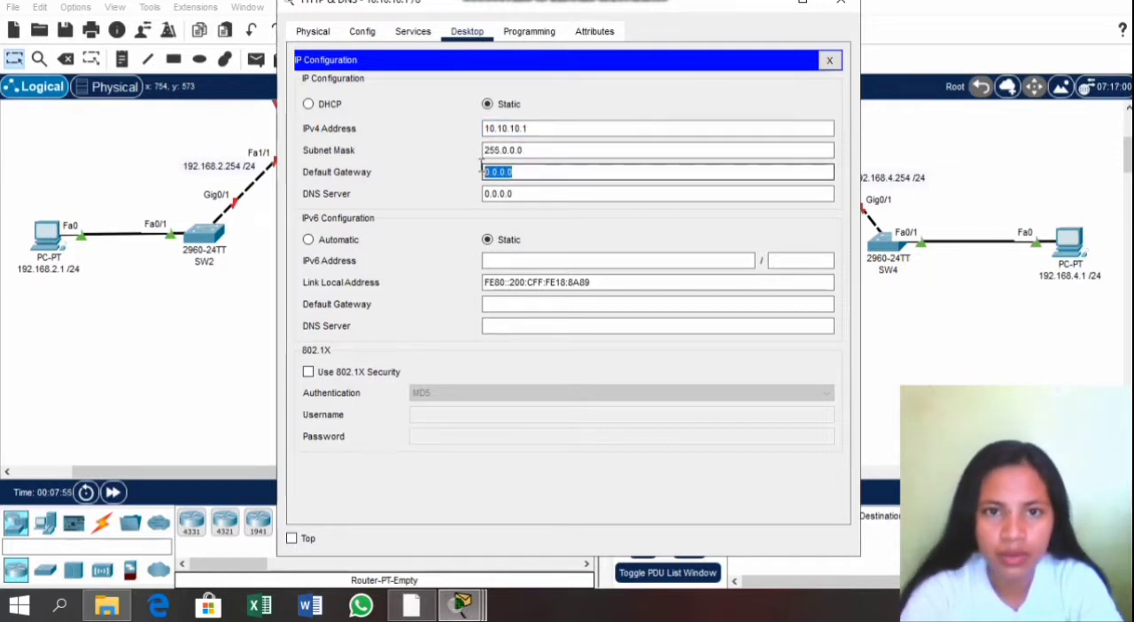
type("10.10.10.")
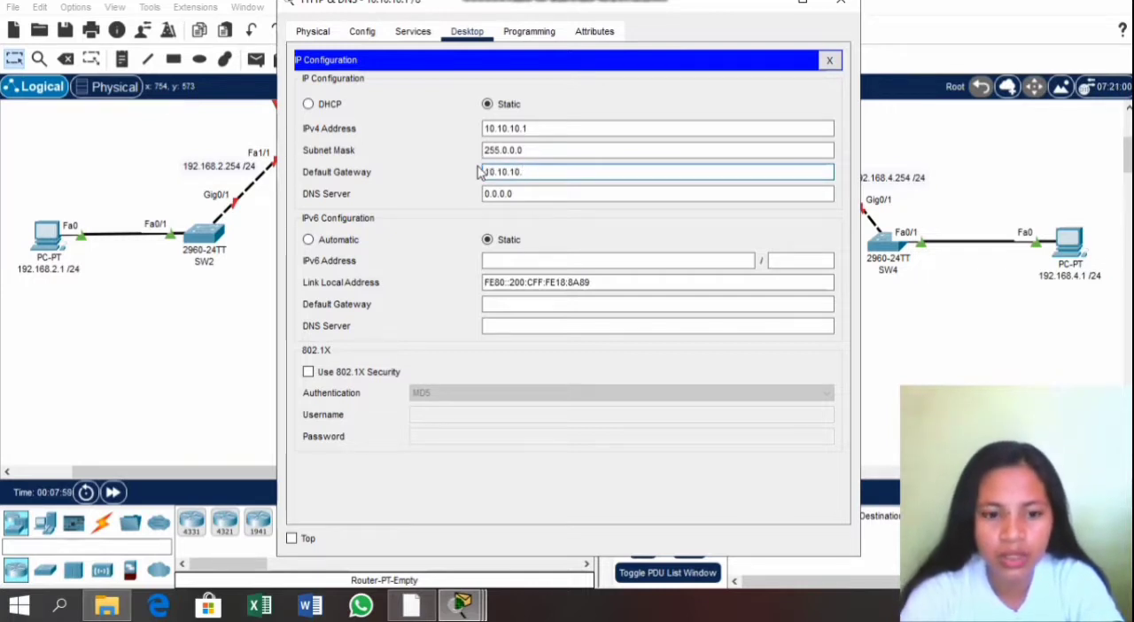
type("154")
left_click(512, 193)
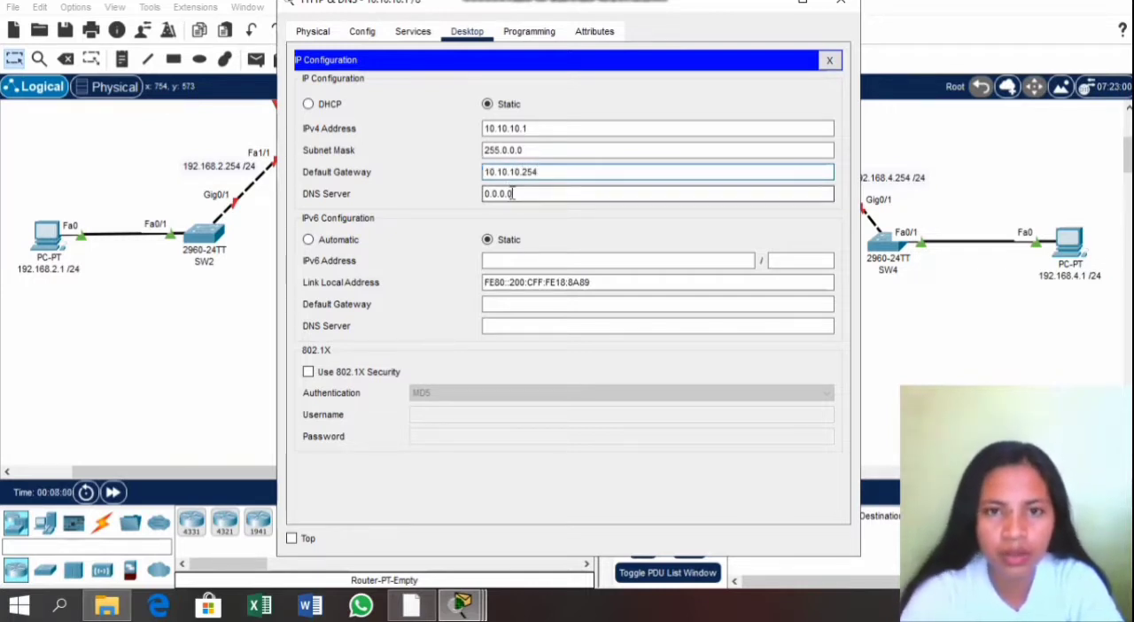
left_click_drag(512, 193, 470, 194)
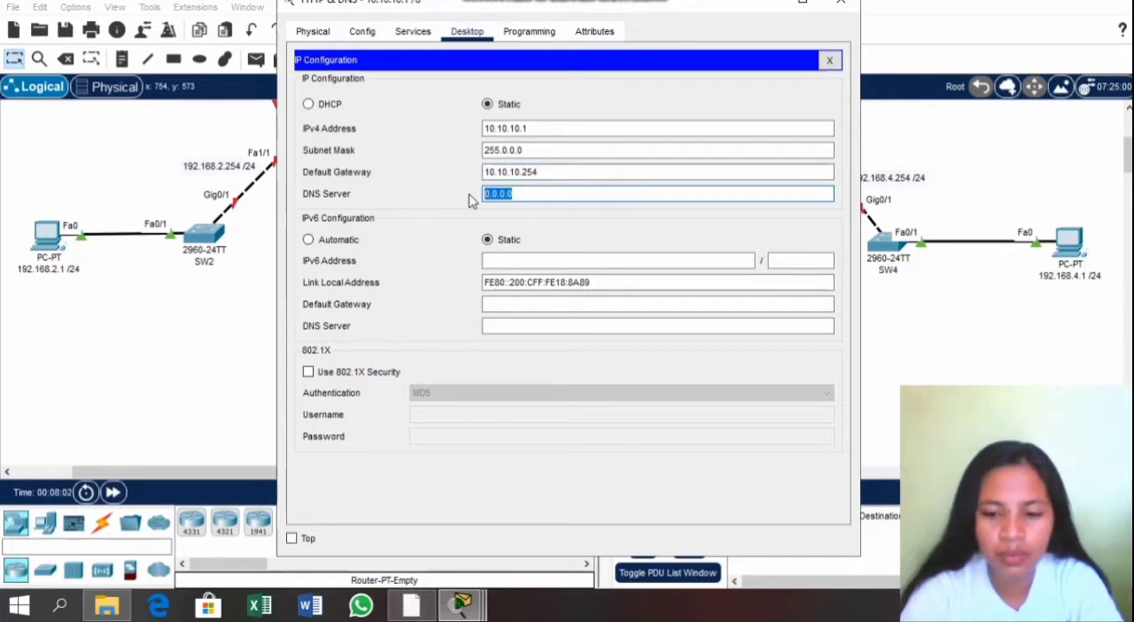
type("10.10.10.1")
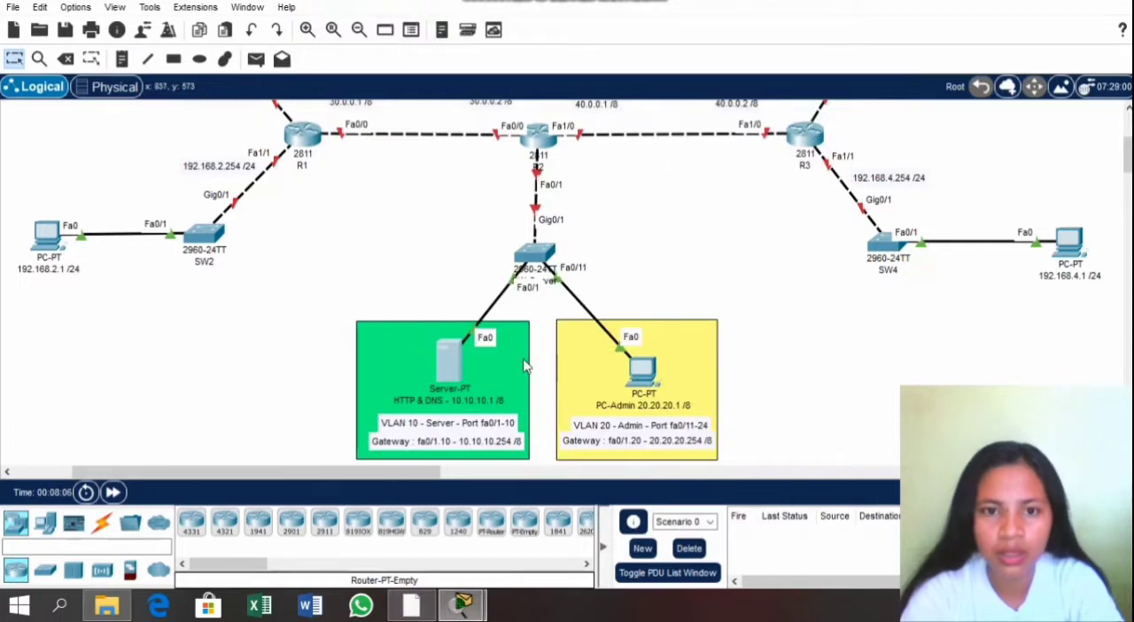
Step: Check the activity instructions for the server services, and turn on both HTTP and HTTPS on the HTTP & DNS server
mouse_move(449, 370)
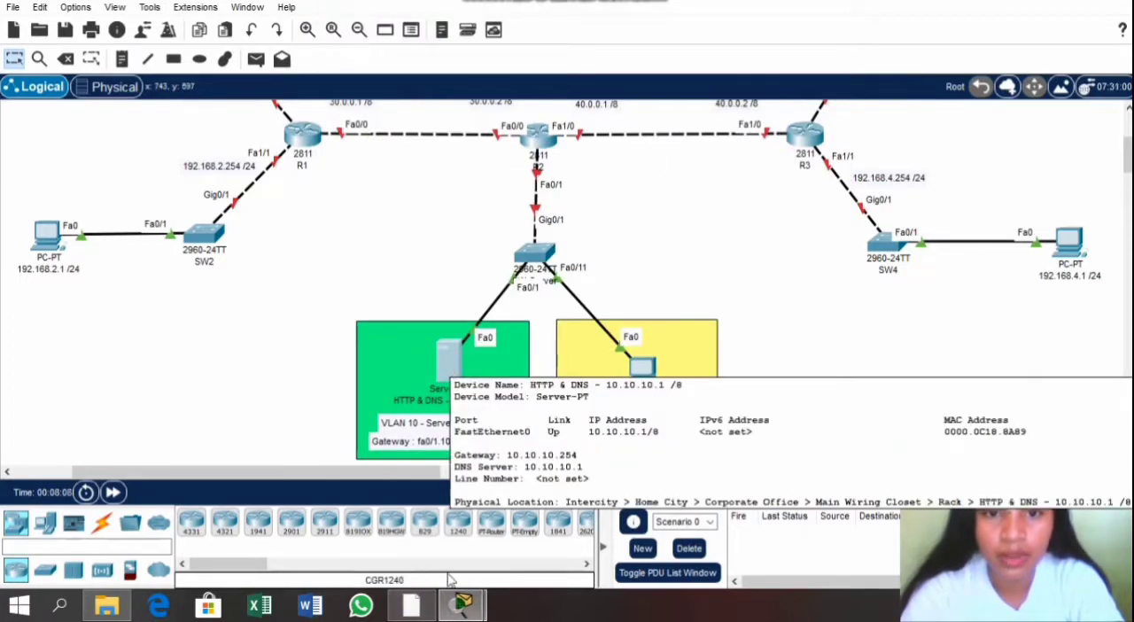
mouse_move(461, 604)
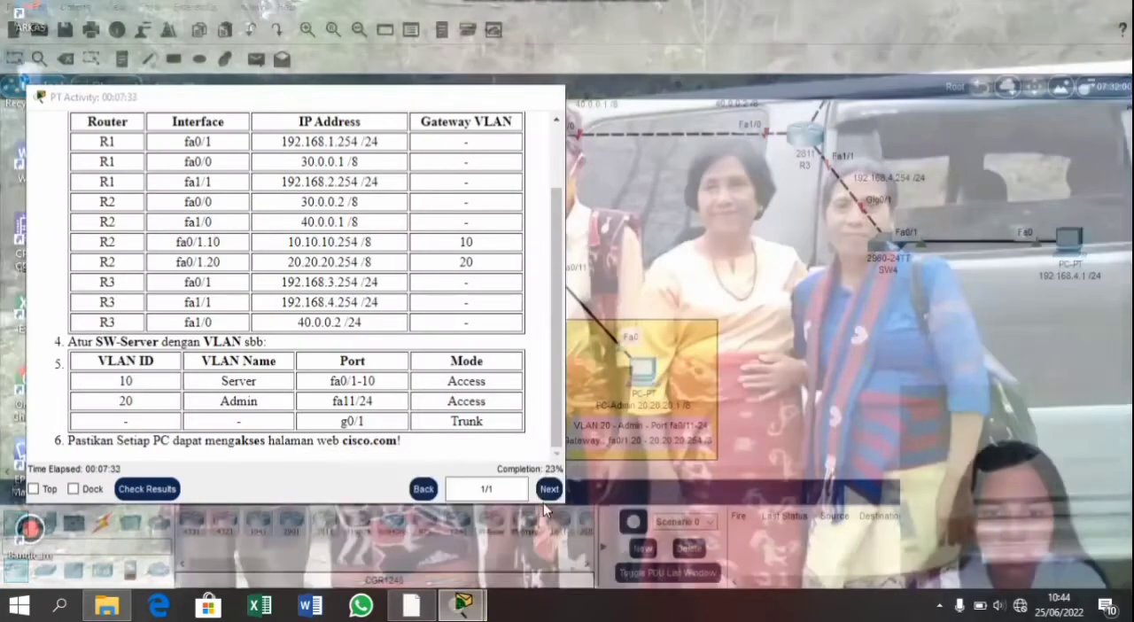
left_click(544, 509)
scroll(299, 246, "up", 3)
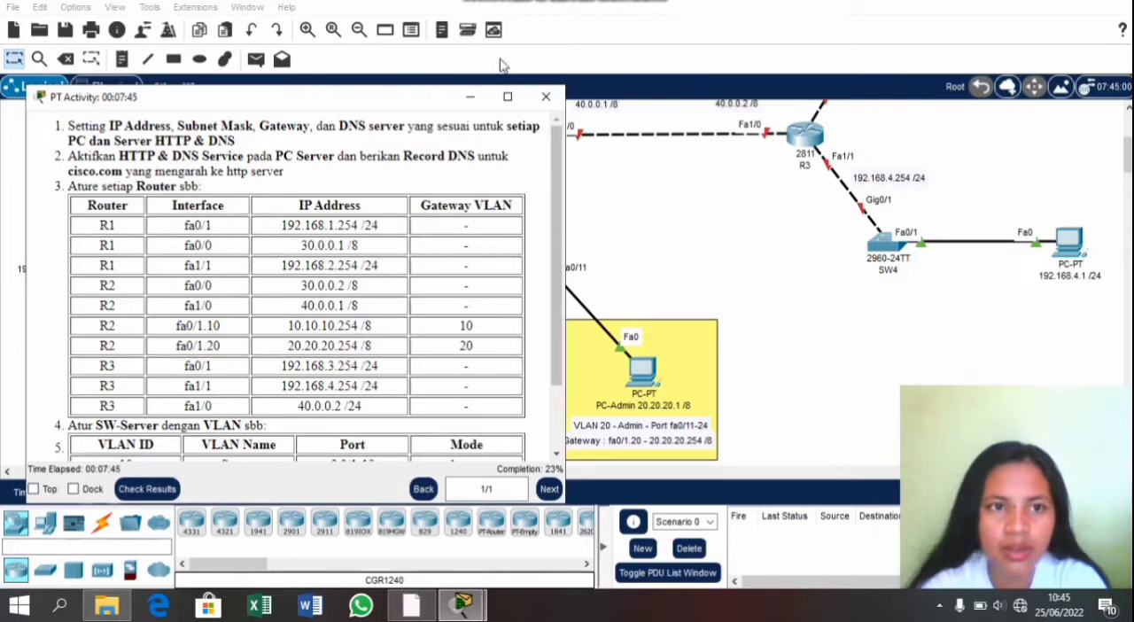
left_click(647, 193)
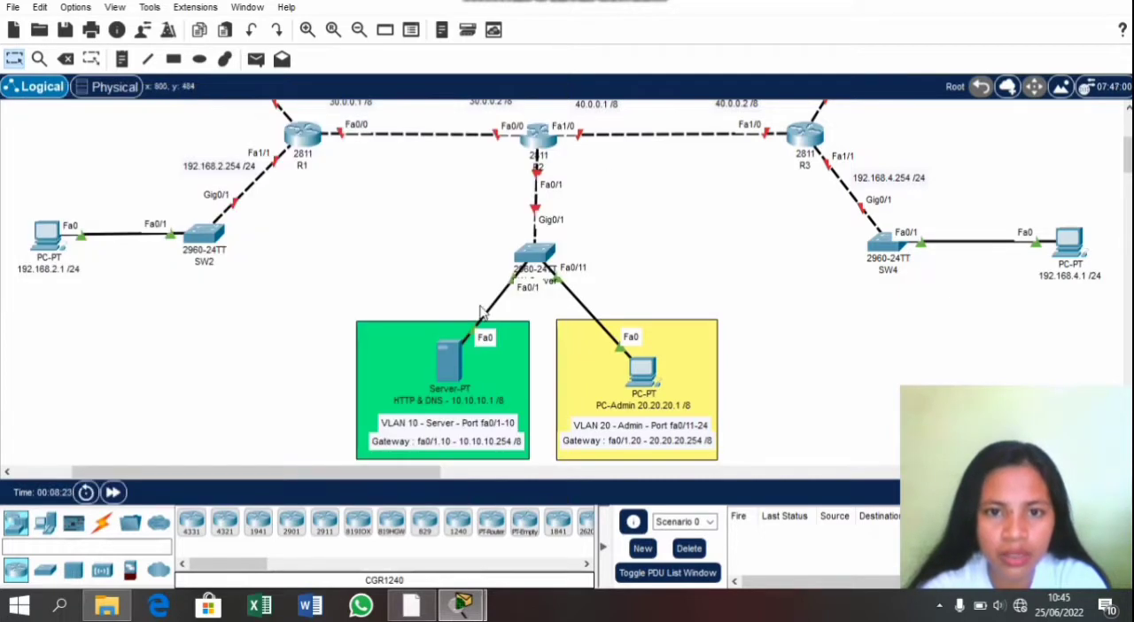
left_click(450, 363)
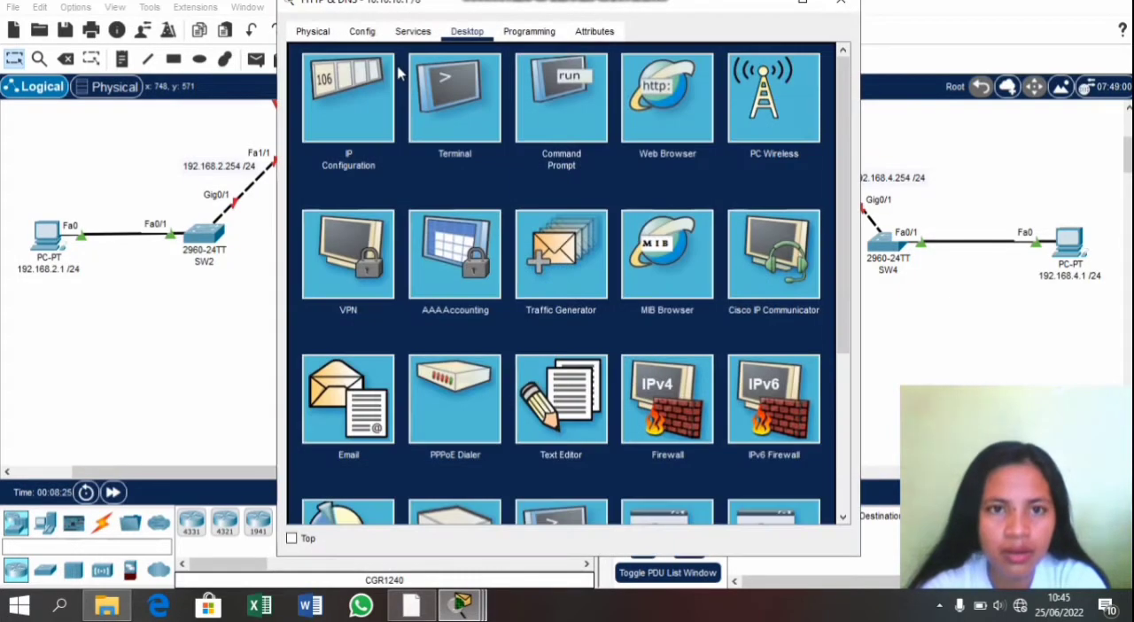
left_click(413, 34)
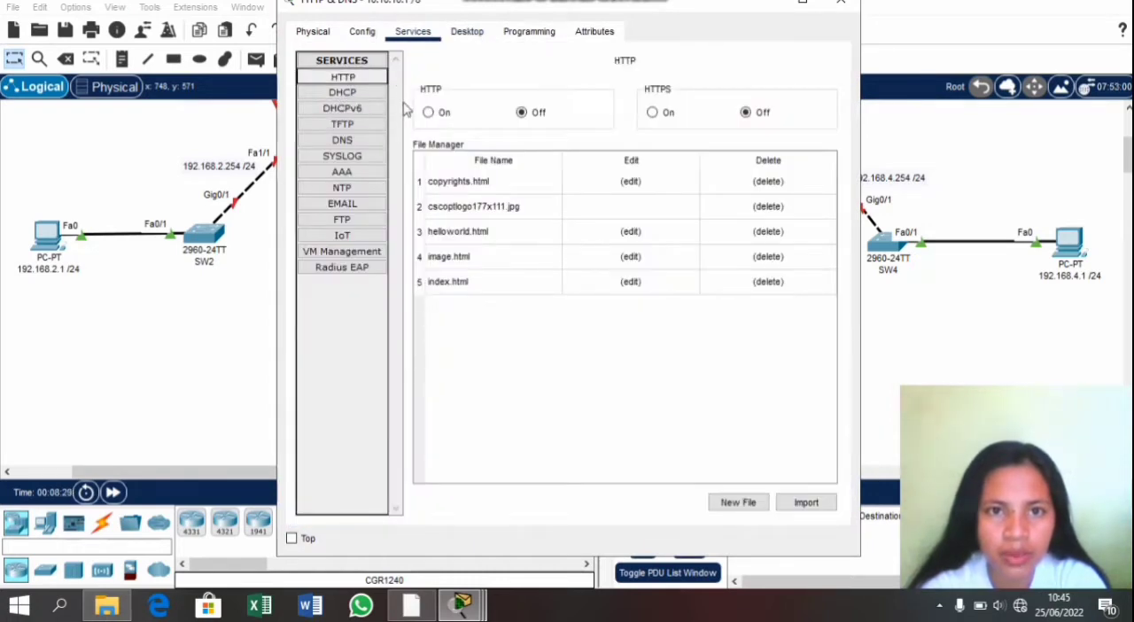
left_click(430, 113)
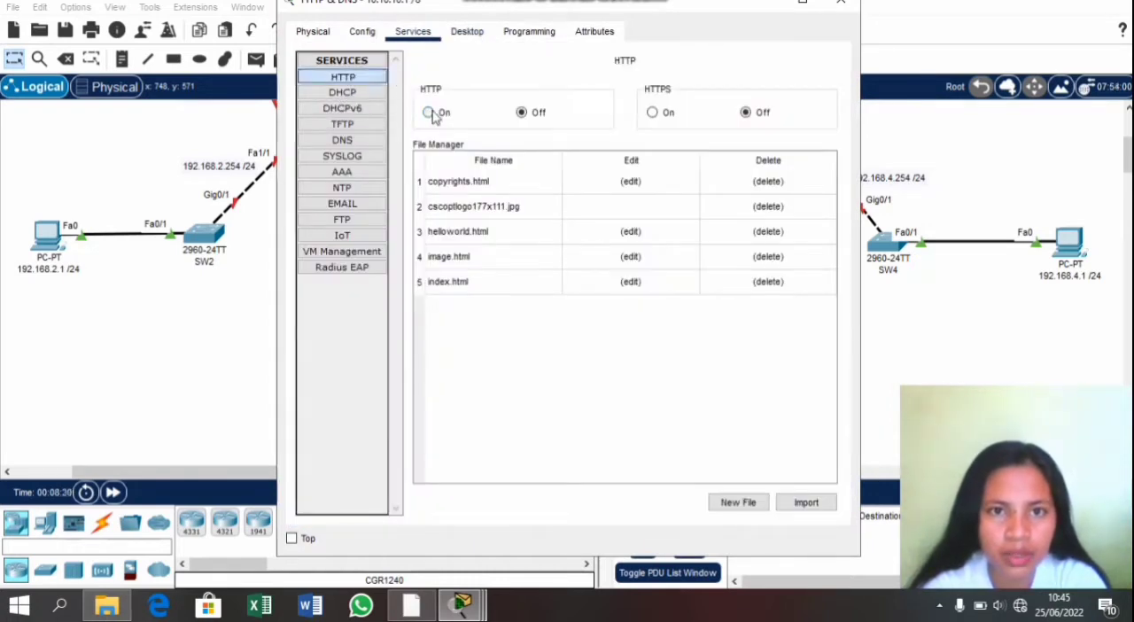
left_click(654, 113)
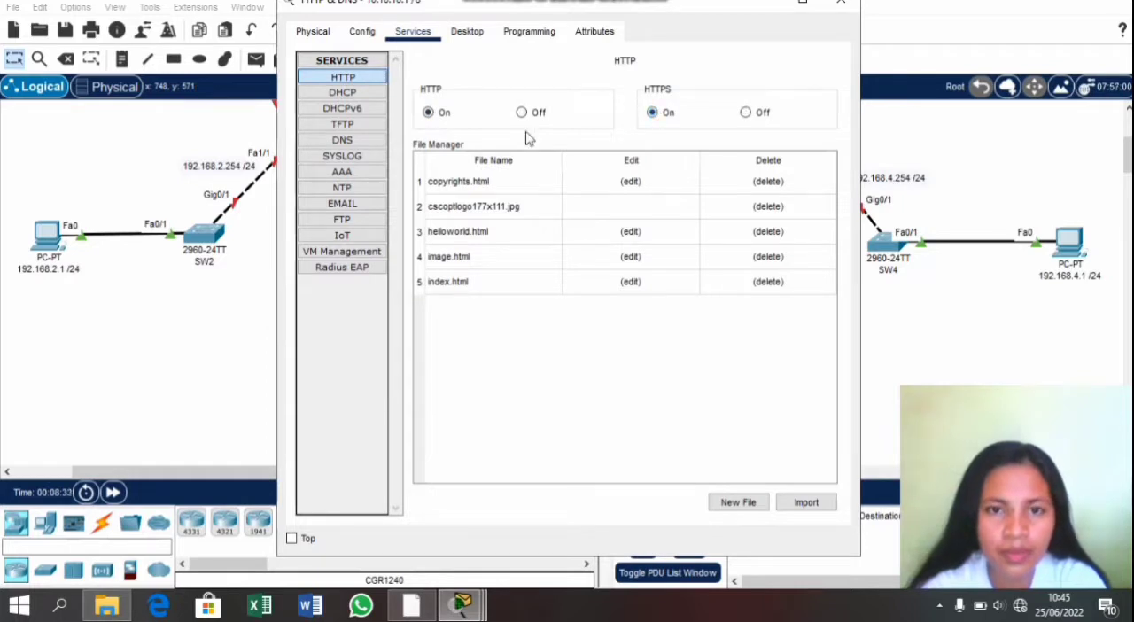
Step: Turn on the server's DNS service and add an A record pointing cisco.com to 10.10.10.1
left_click(373, 141)
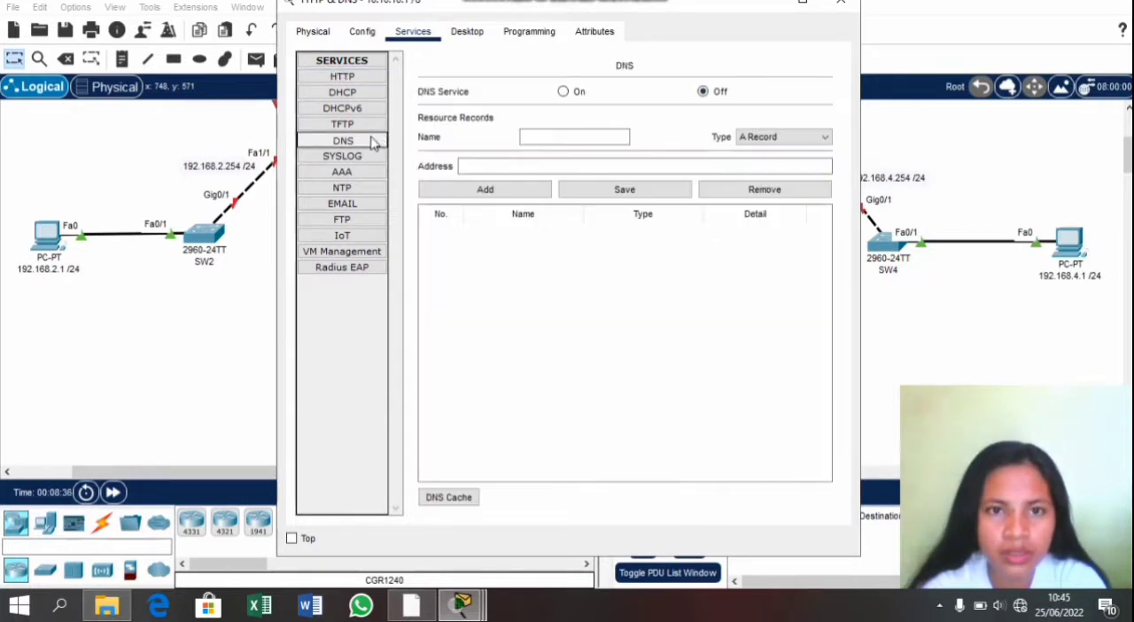
left_click(563, 92)
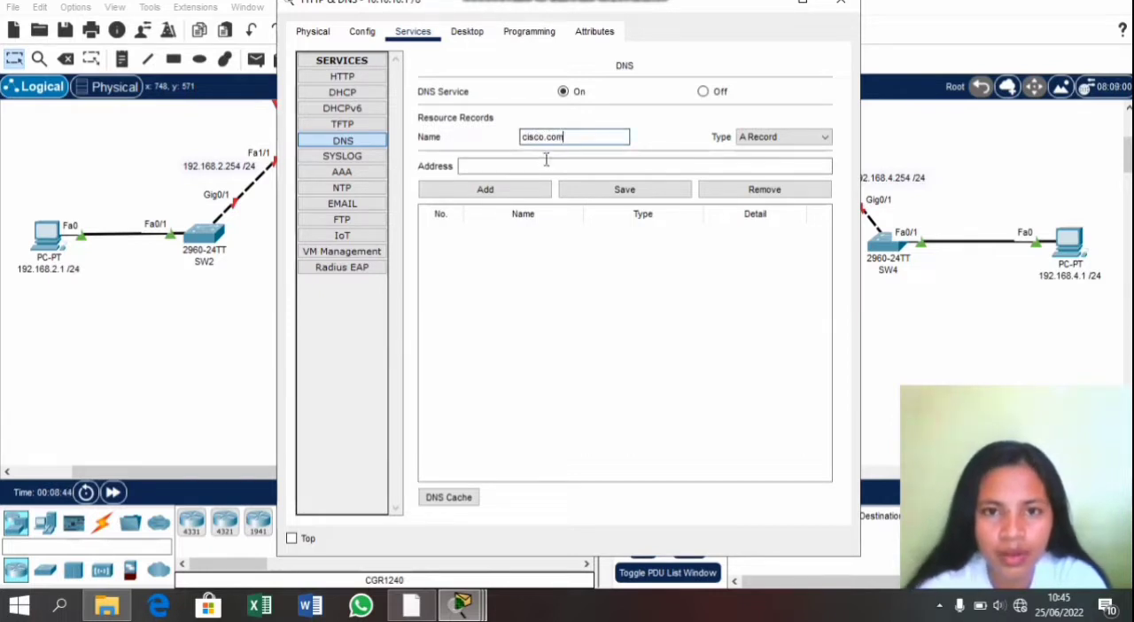
left_click(545, 163)
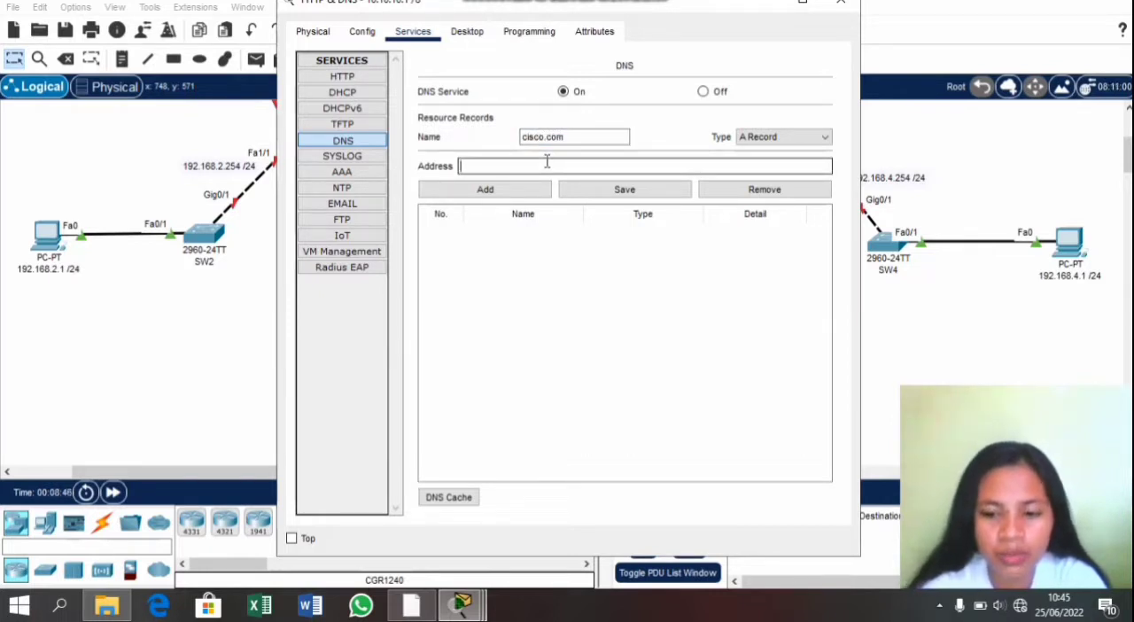
type("10.10.10.1")
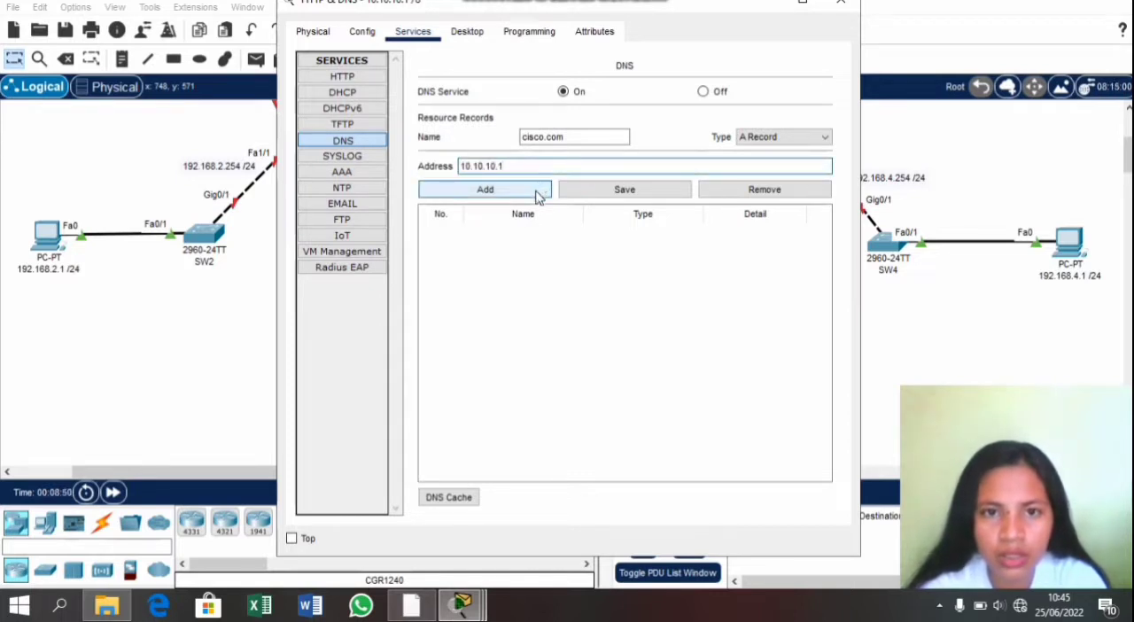
left_click(537, 189)
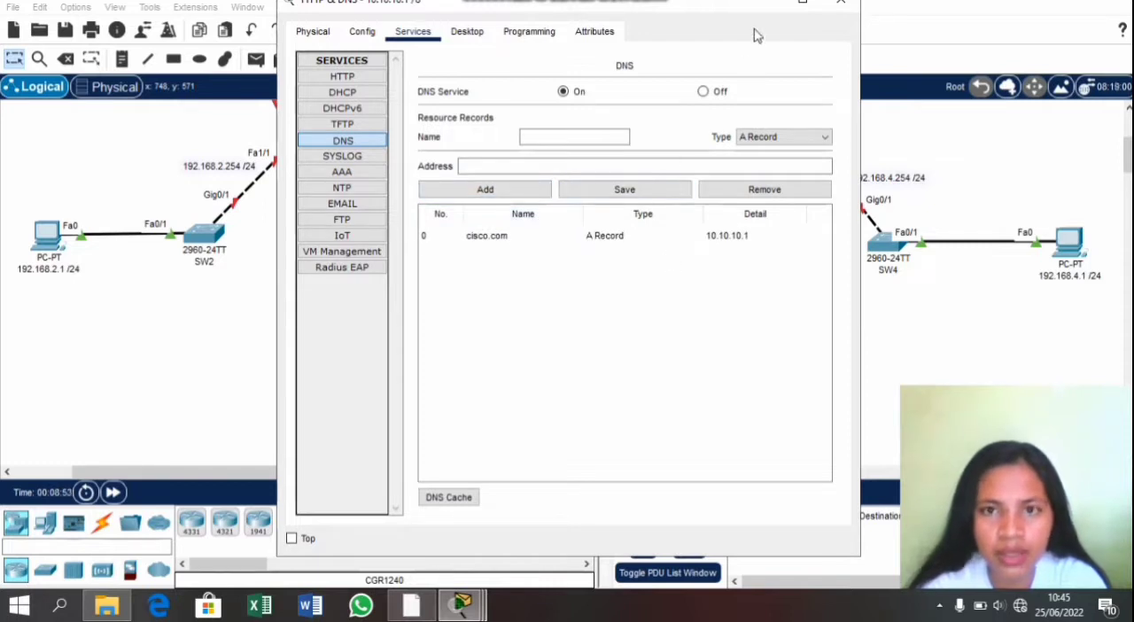
Step: Close the HTTP & DNS server's window and review the router interface and addressing table in the activity instructions
left_click(840, 2)
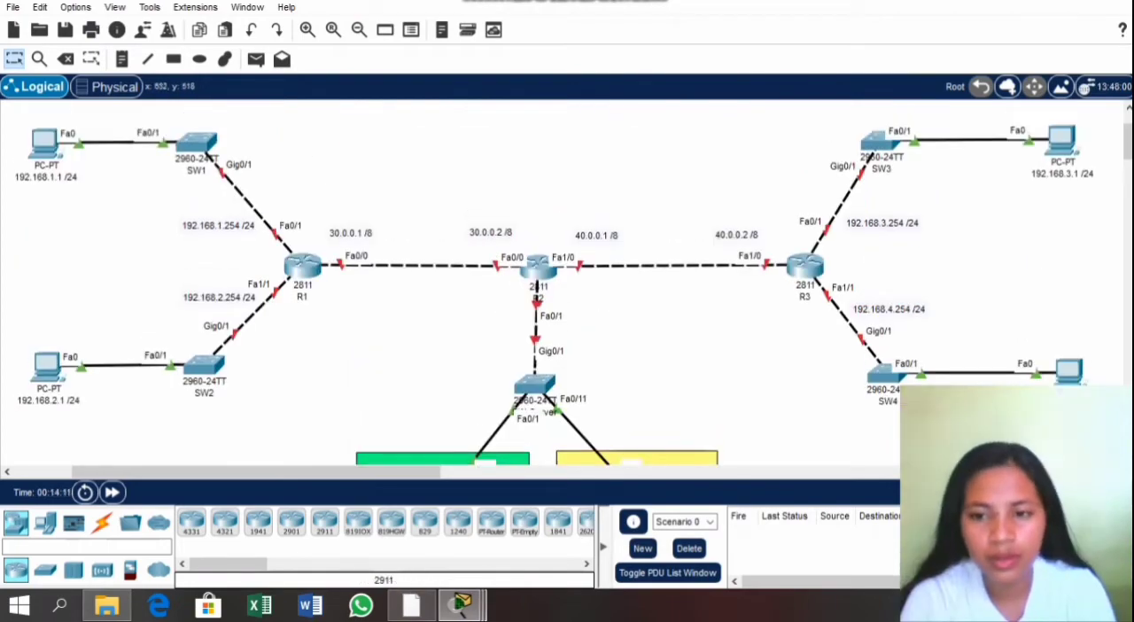
mouse_move(457, 609)
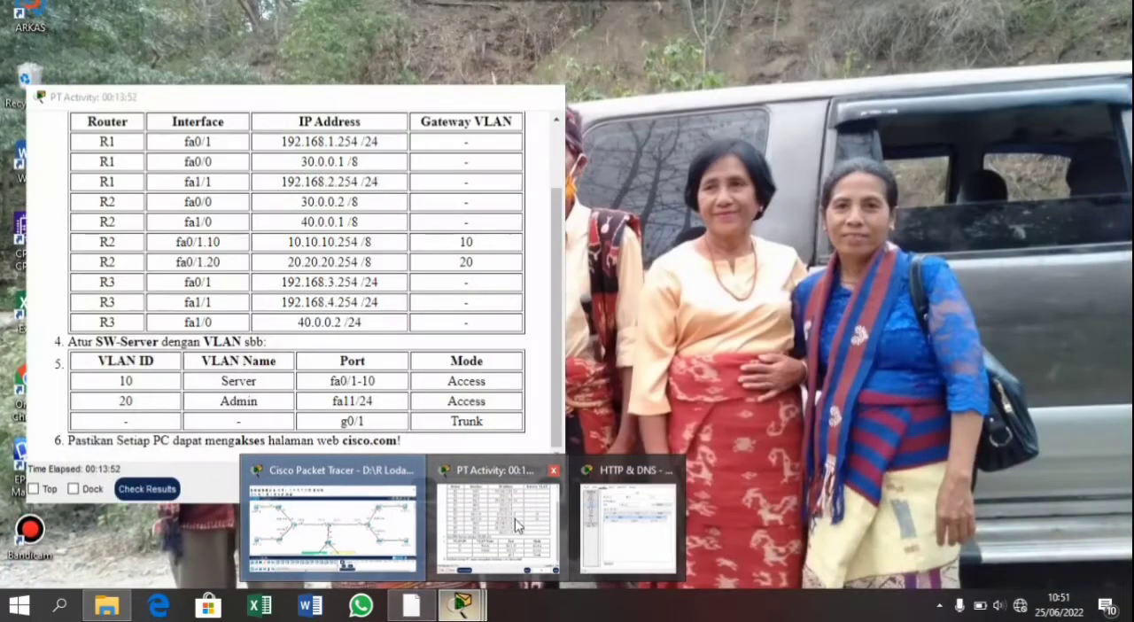
left_click(516, 524)
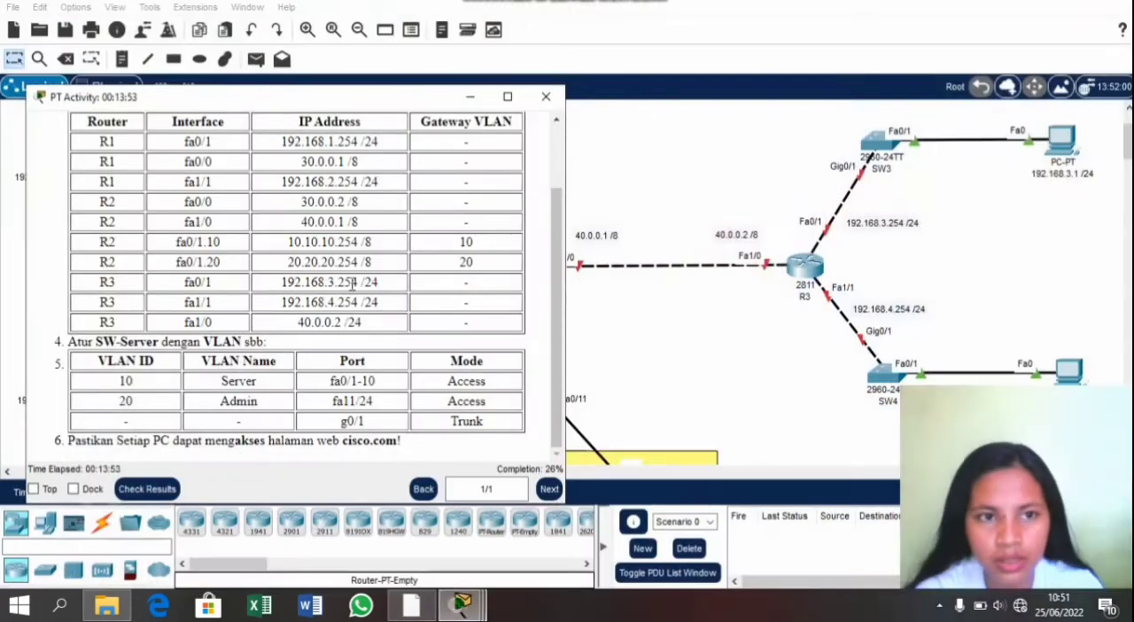
scroll(352, 284, "up", 2)
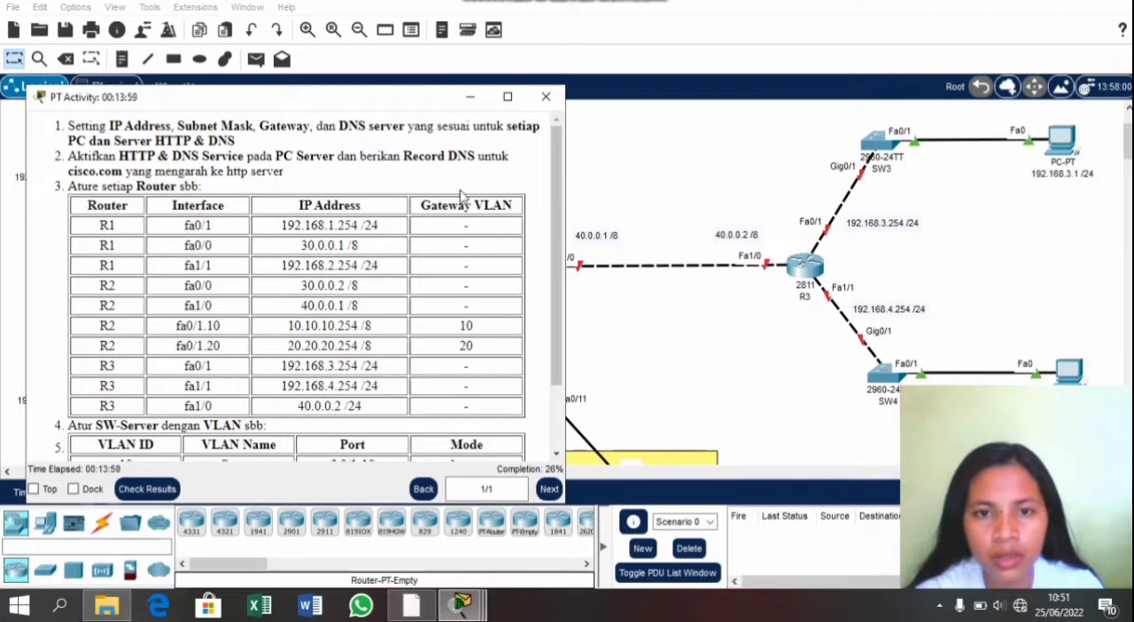
left_click(590, 129)
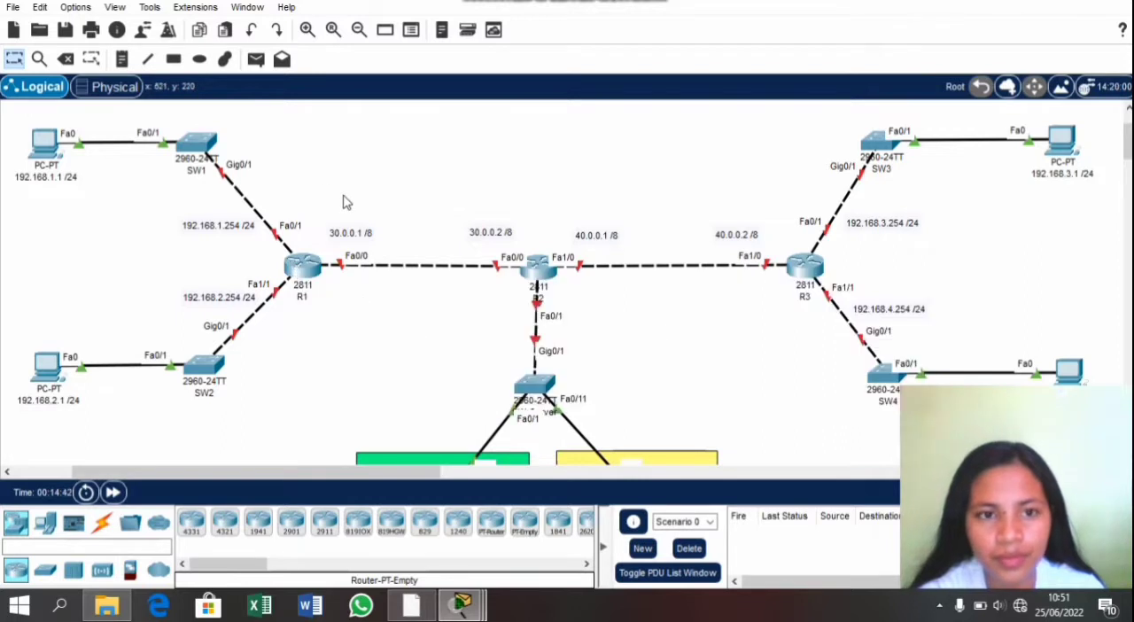
Step: Try to open the command-line interface directly on router R1 and on switch SW1
left_click(306, 268)
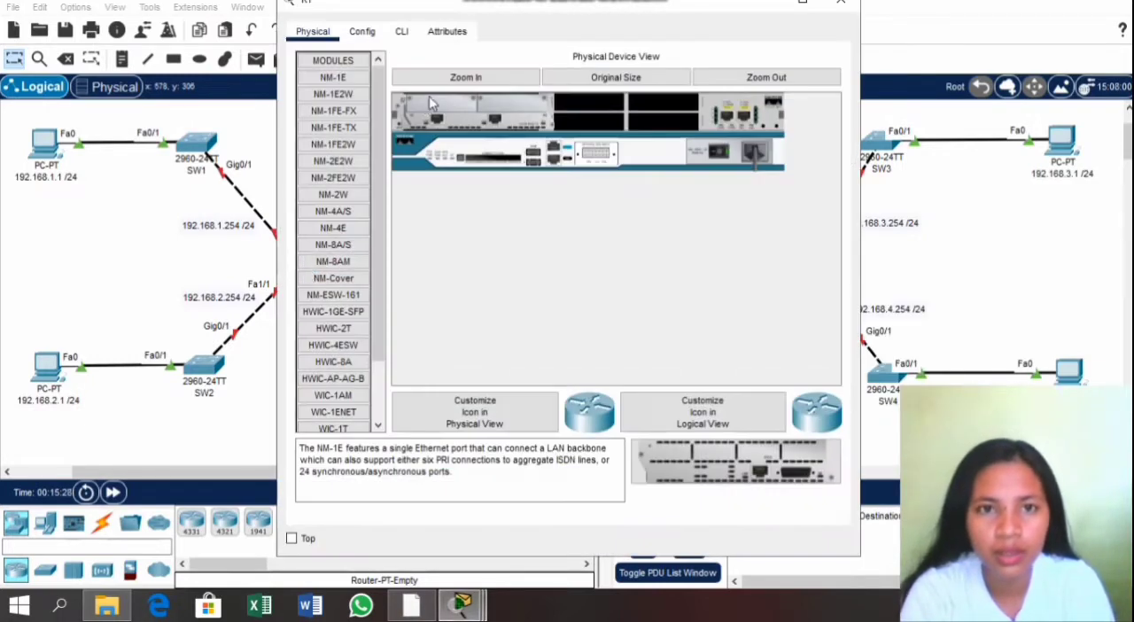
left_click(403, 32)
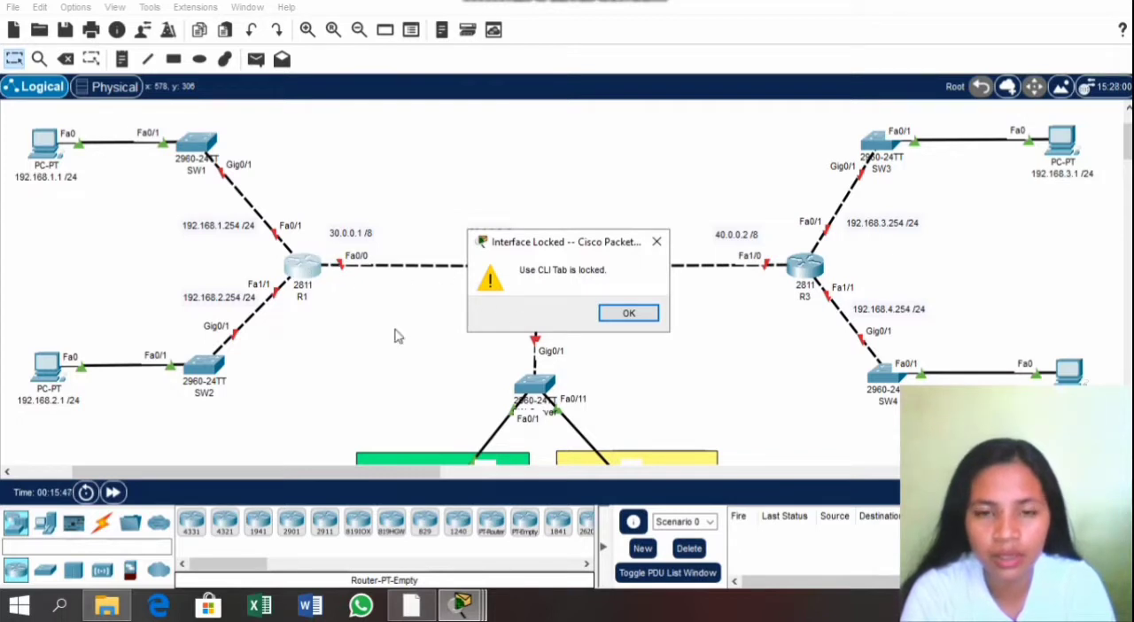
left_click(627, 314)
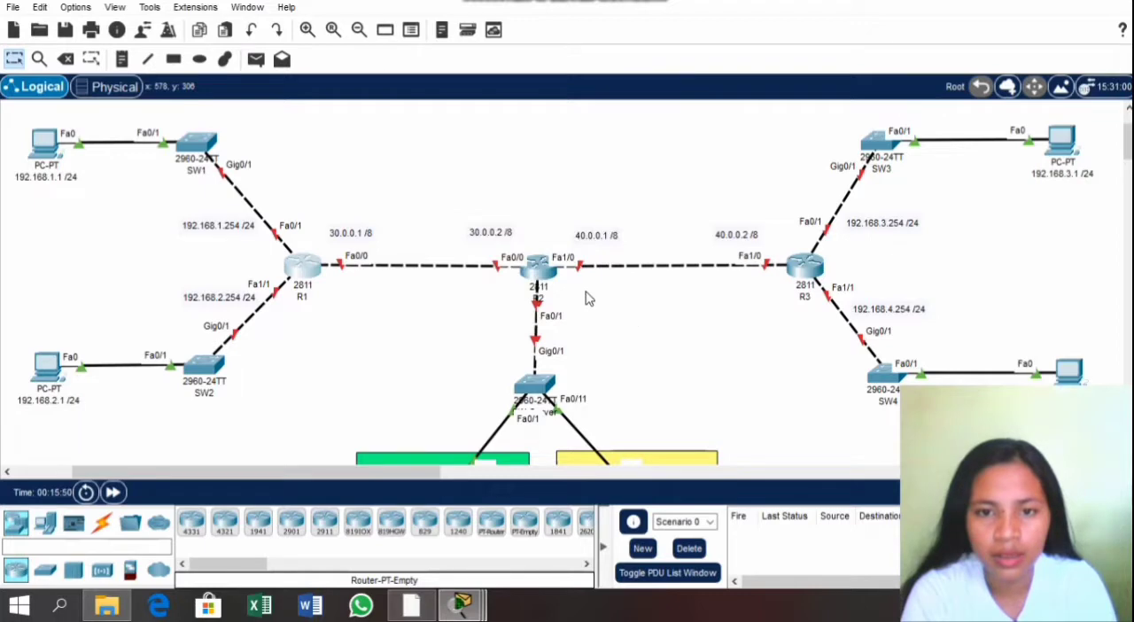
left_click(203, 148)
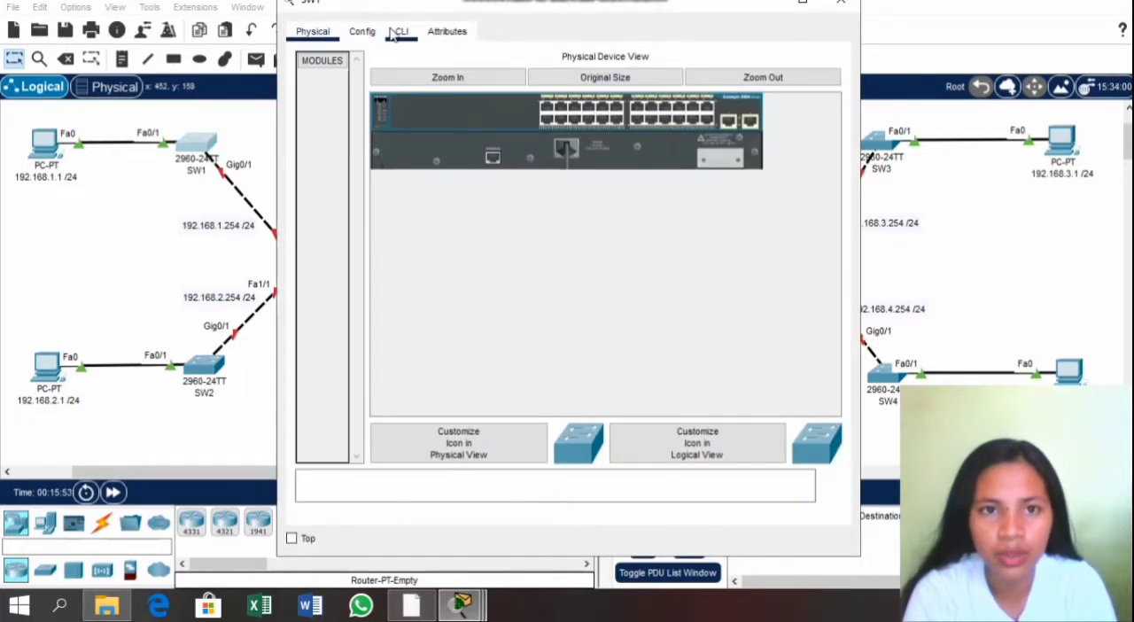
left_click(391, 31)
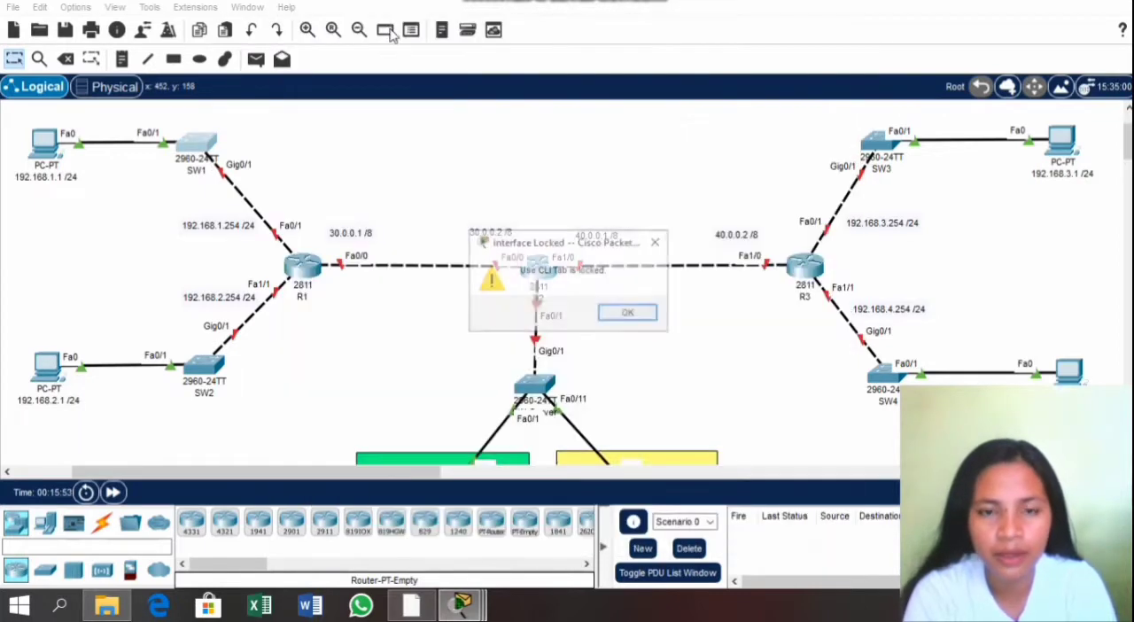
left_click(625, 313)
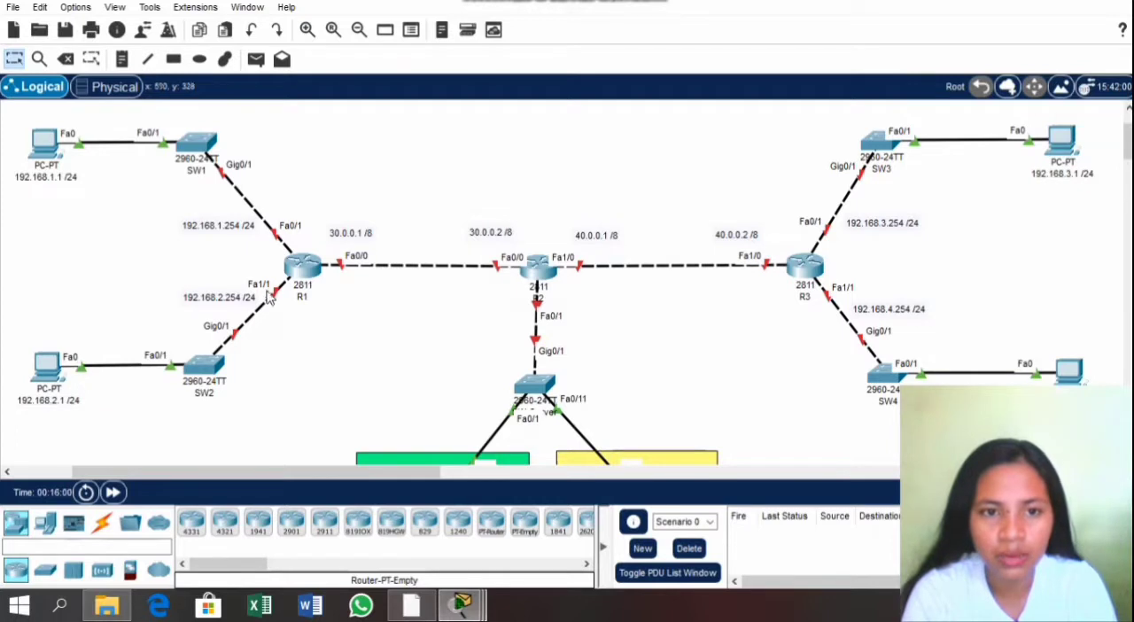
Step: Add a laptop to the workspace in the empty area above the link between routers R1 and R2
left_click(49, 524)
left_click(226, 525)
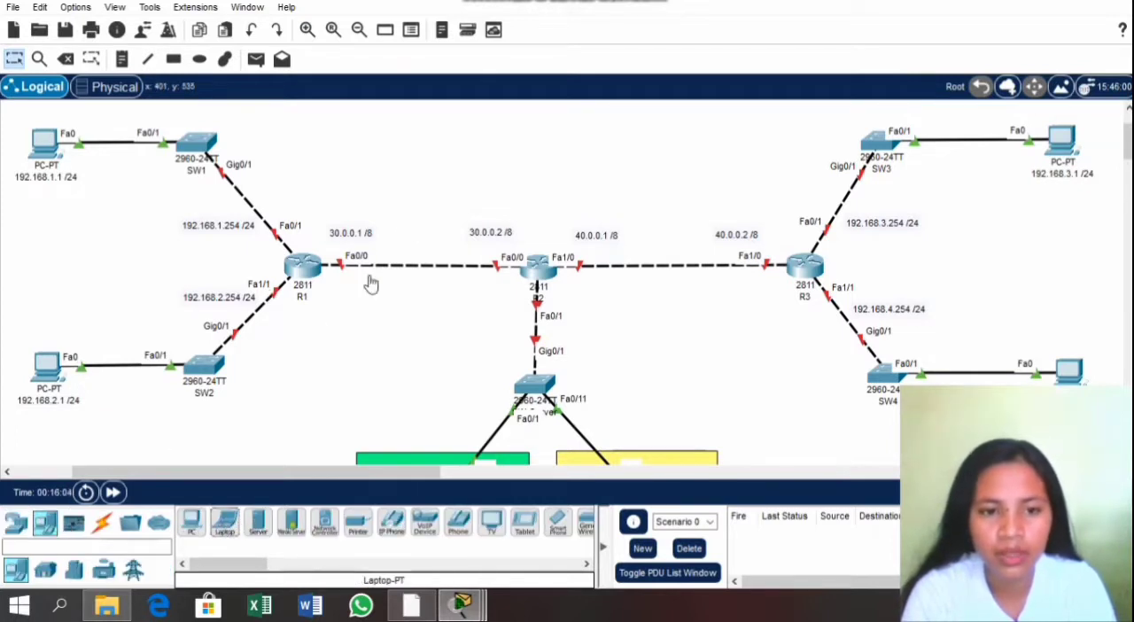
left_click(461, 146)
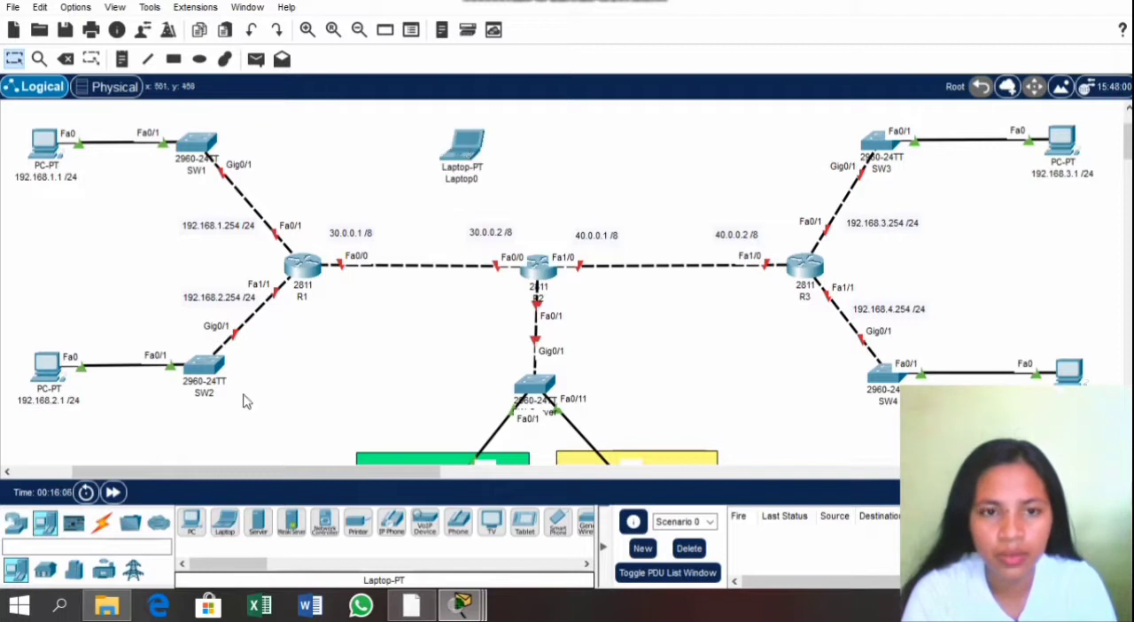
Step: Connect R1's Console port to the new laptop with a console cable
left_click(101, 528)
left_click(226, 524)
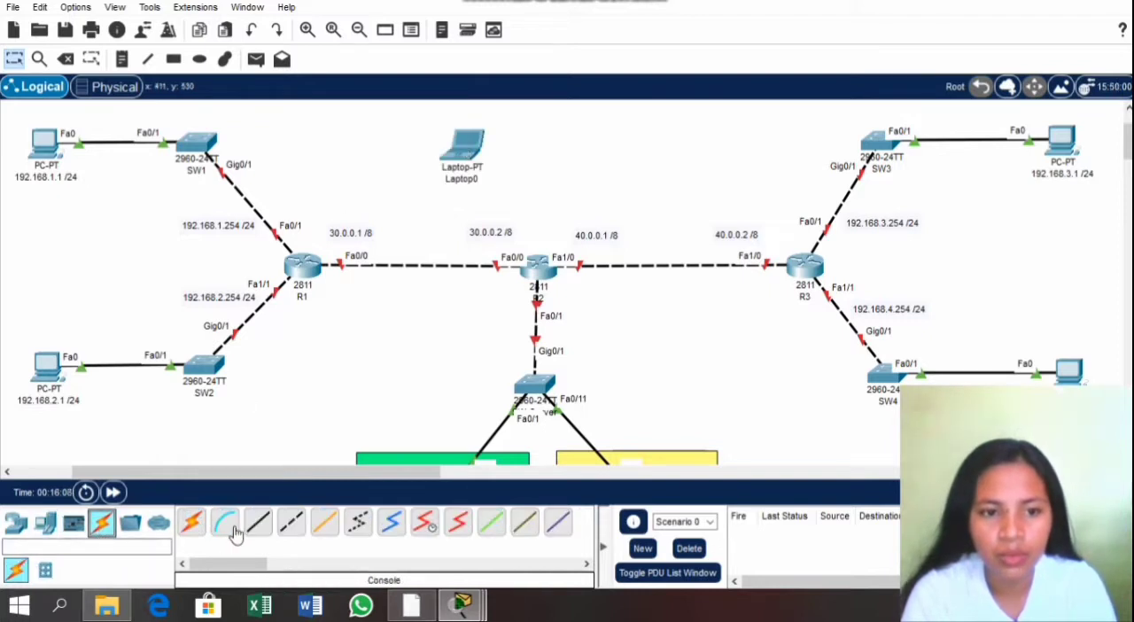
left_click(310, 270)
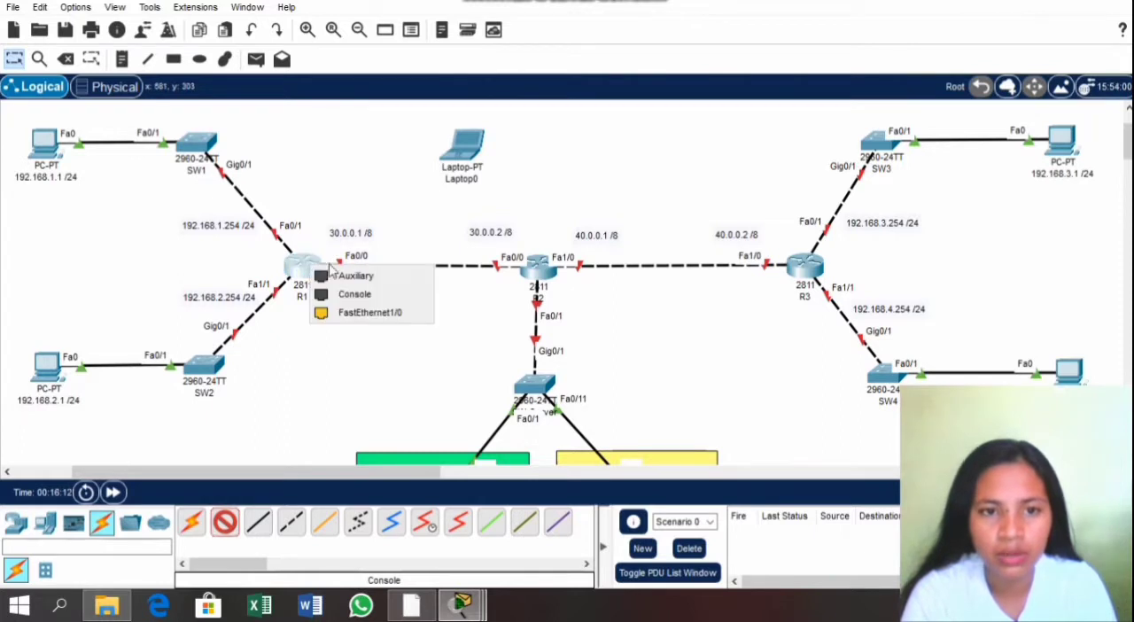
left_click(349, 294)
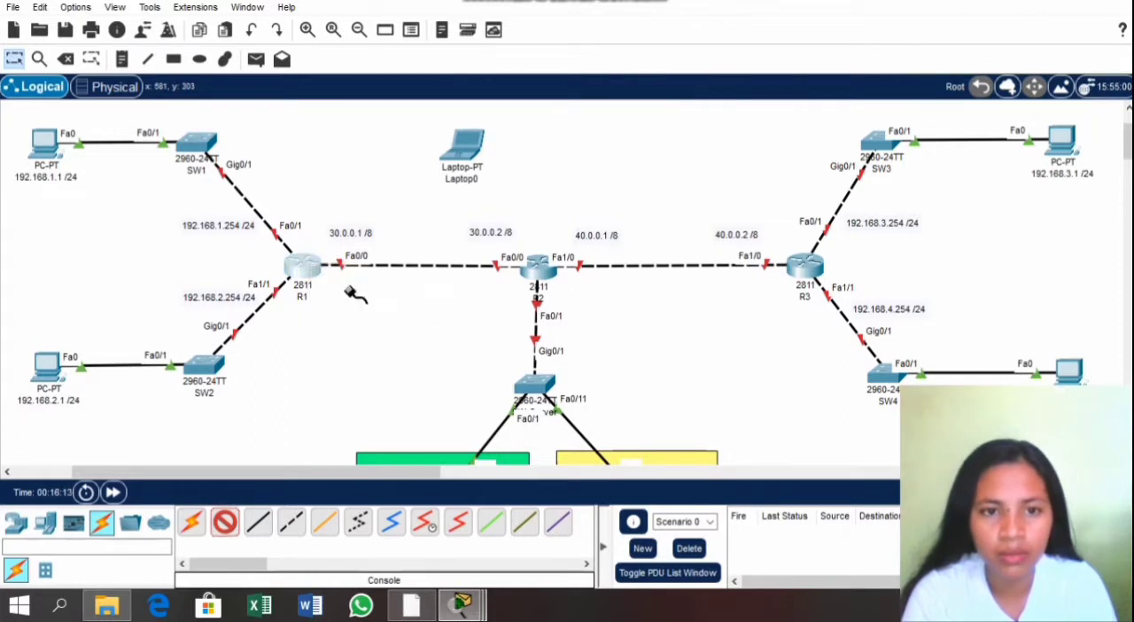
left_click(467, 148)
left_click(507, 163)
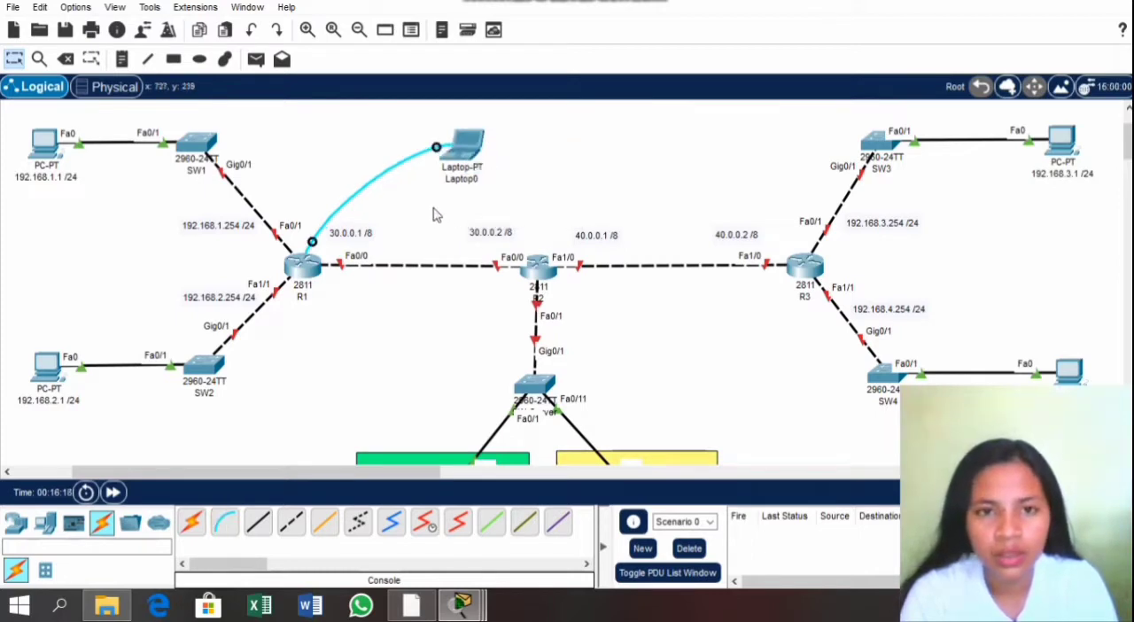
Step: Start a terminal session to R1 from the laptop with the default port configuration and bring up the router prompt
left_click(469, 149)
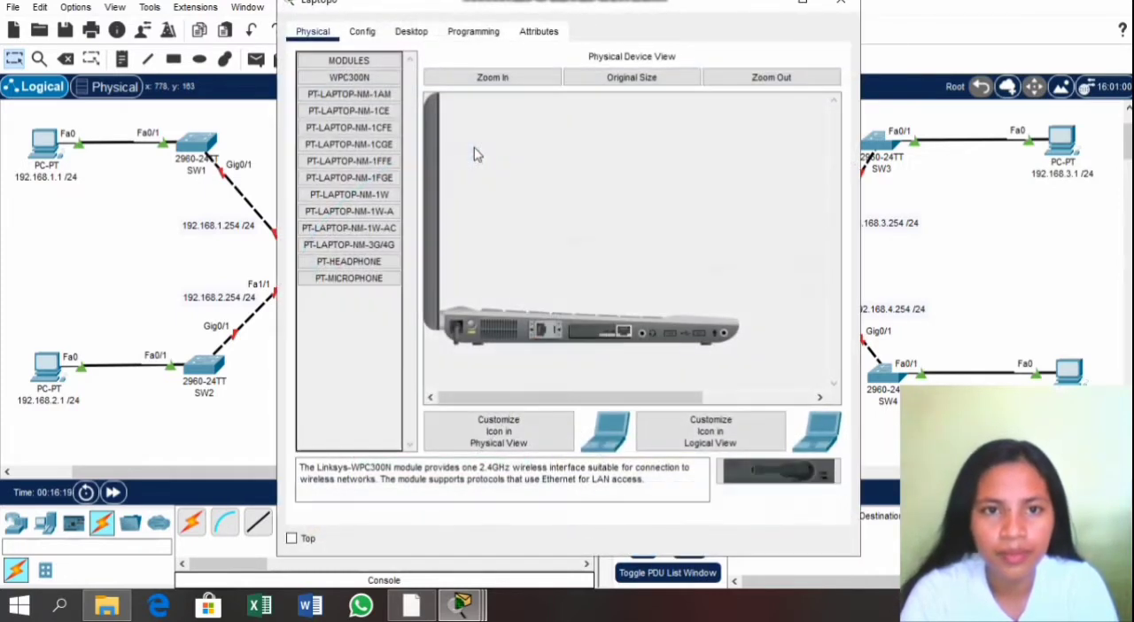
left_click(420, 39)
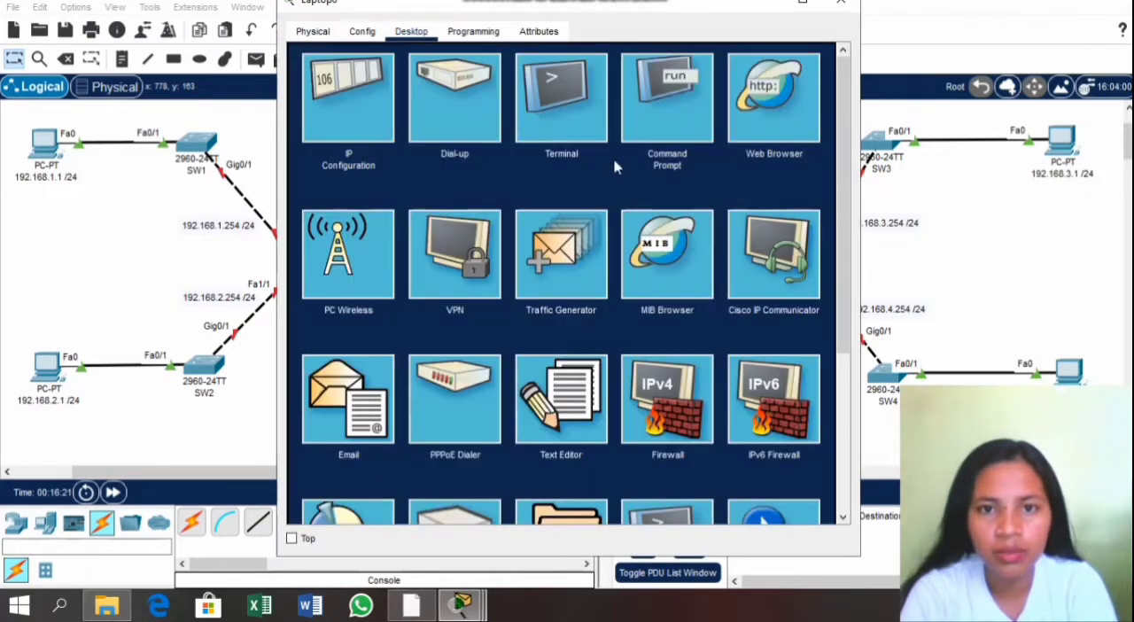
left_click(536, 112)
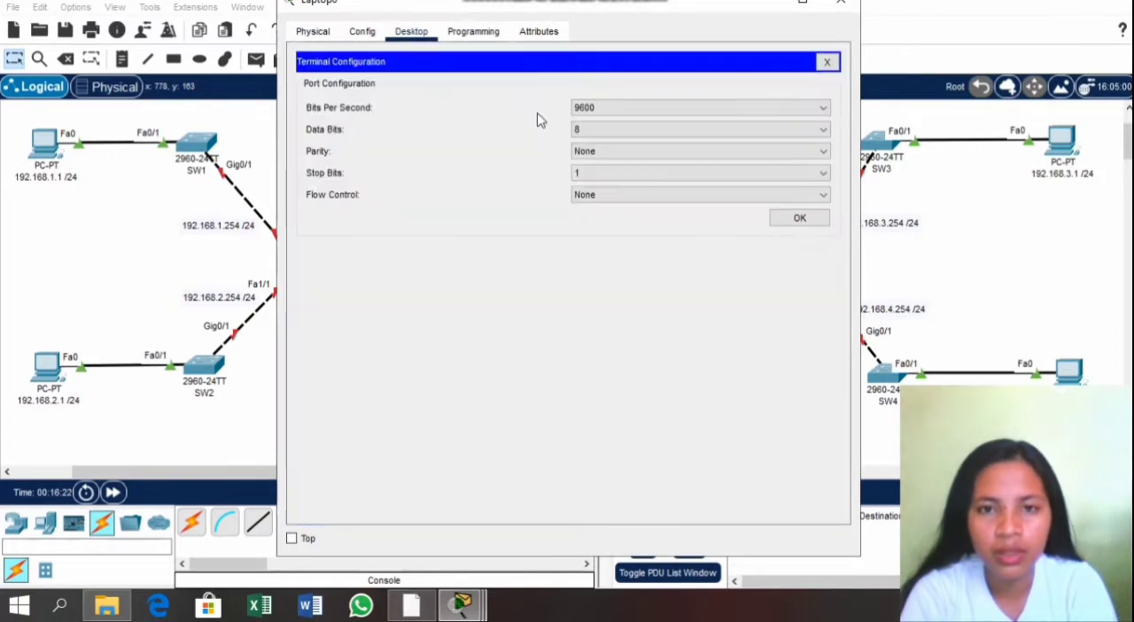
left_click(783, 219)
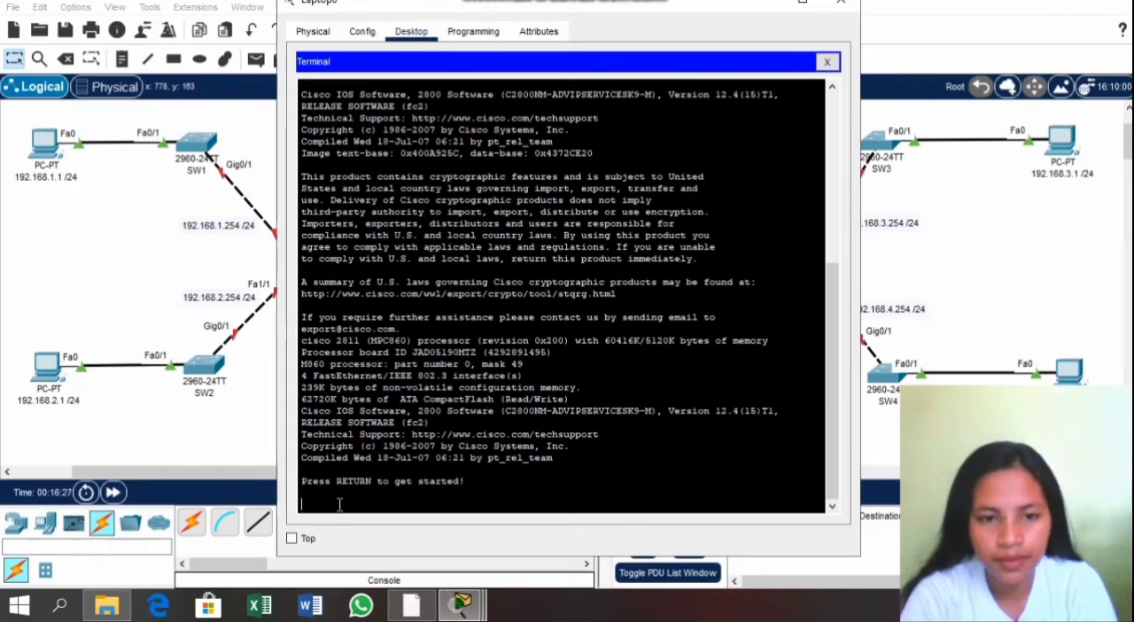
key("Return")
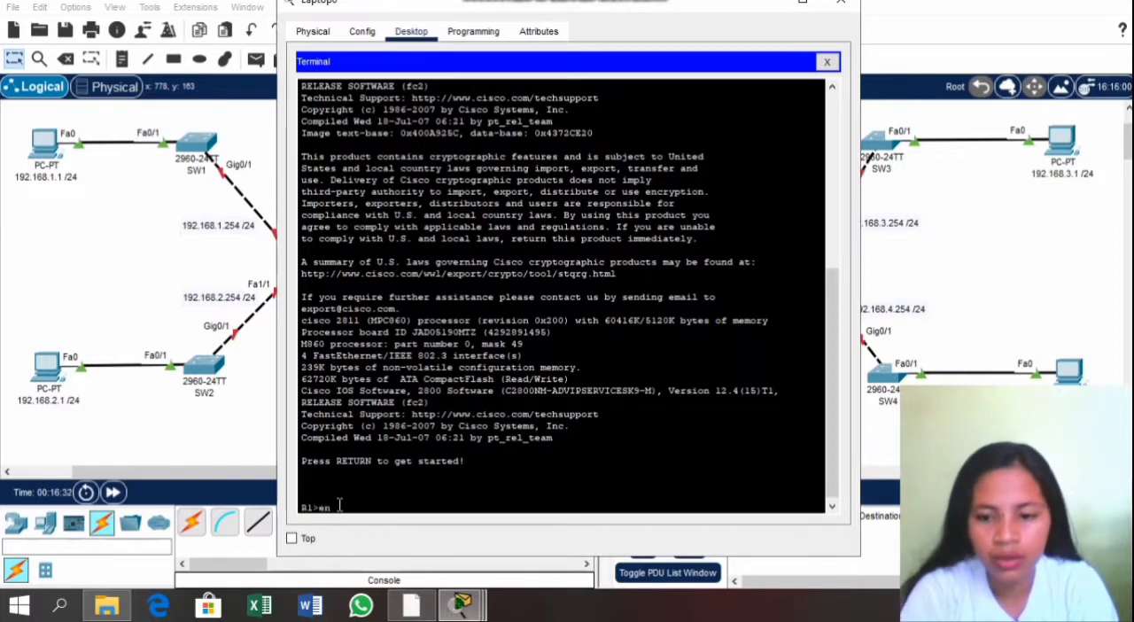
Step: Enter privileged mode with en and global configuration mode with conf t on R1
type("en")
key("Return")
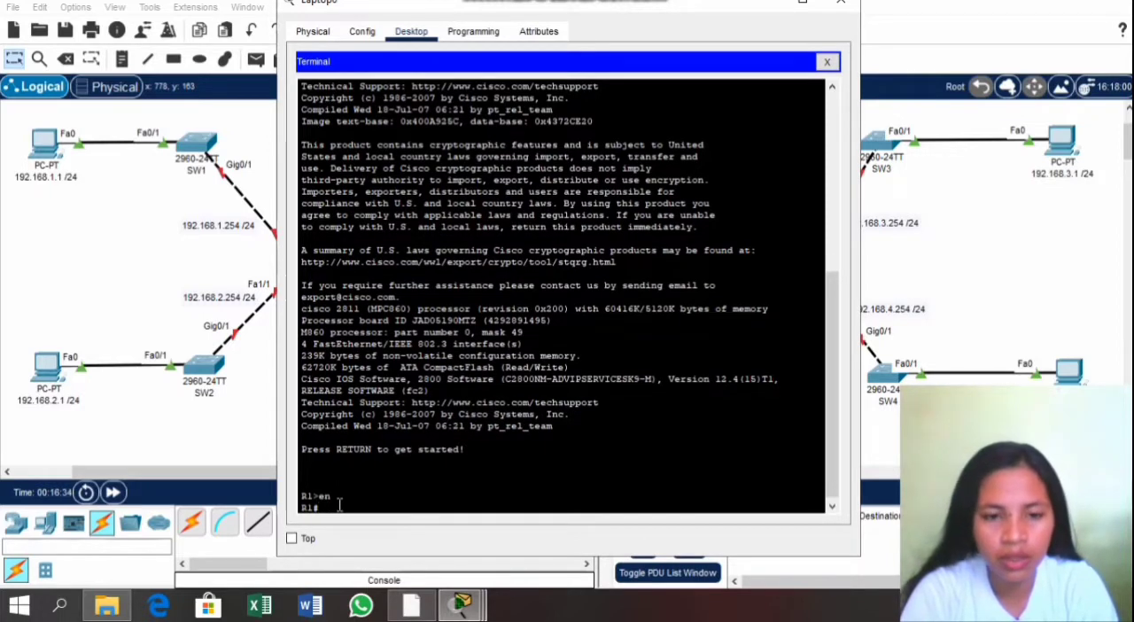
type("conf t")
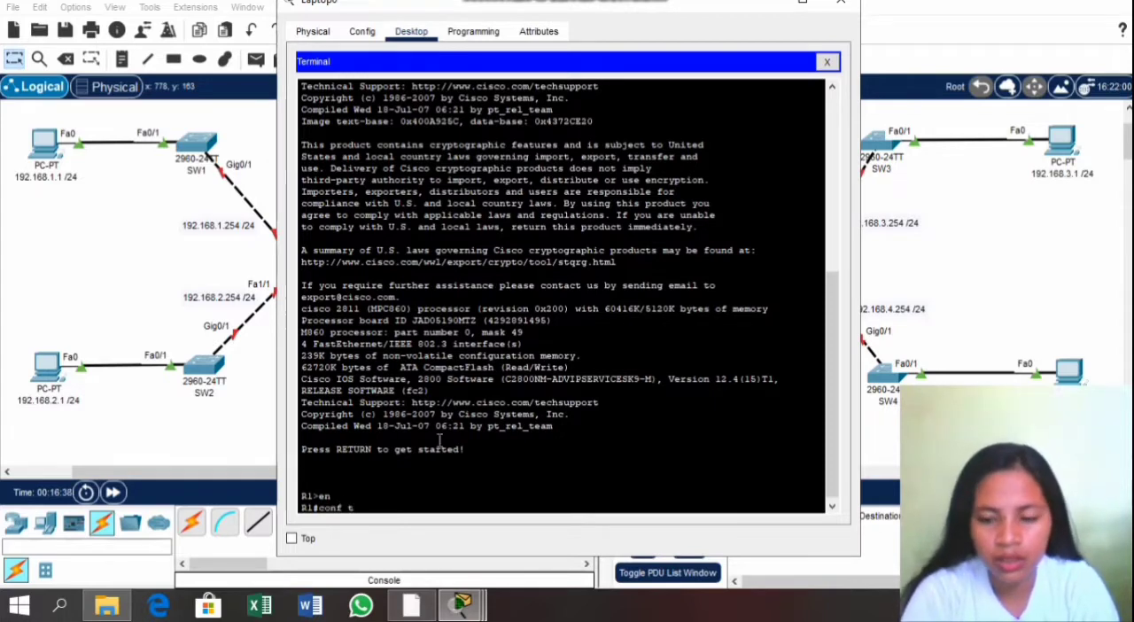
key("Return")
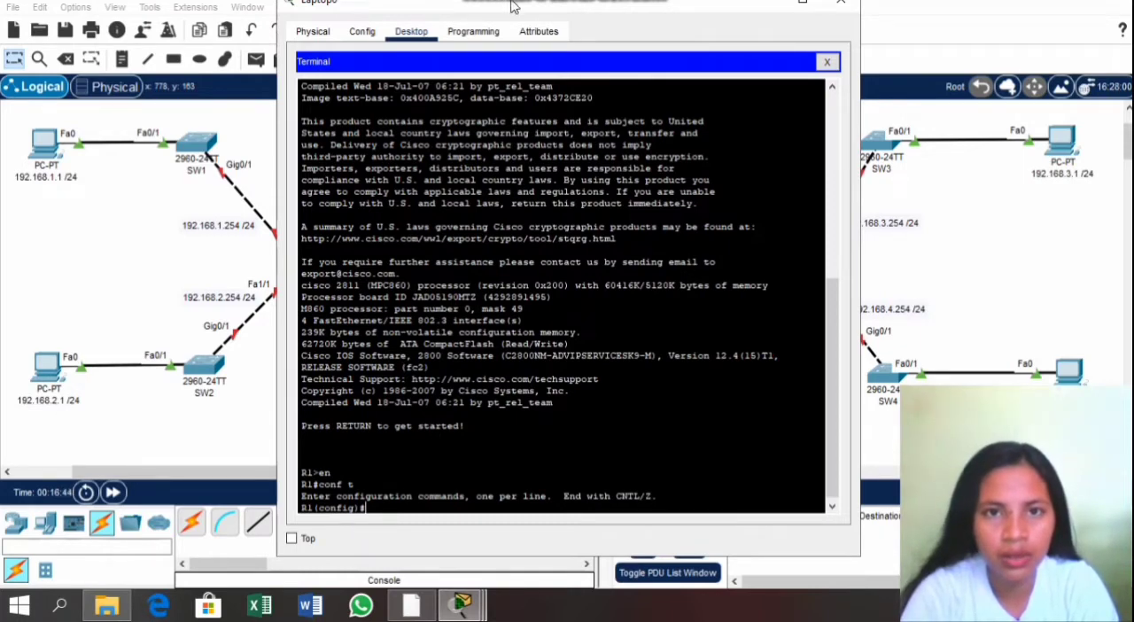
Step: Enter R1's interface fa0/0 and enable it with no shut, keeping the topology around R1 in view
left_click_drag(511, 7, 627, 16)
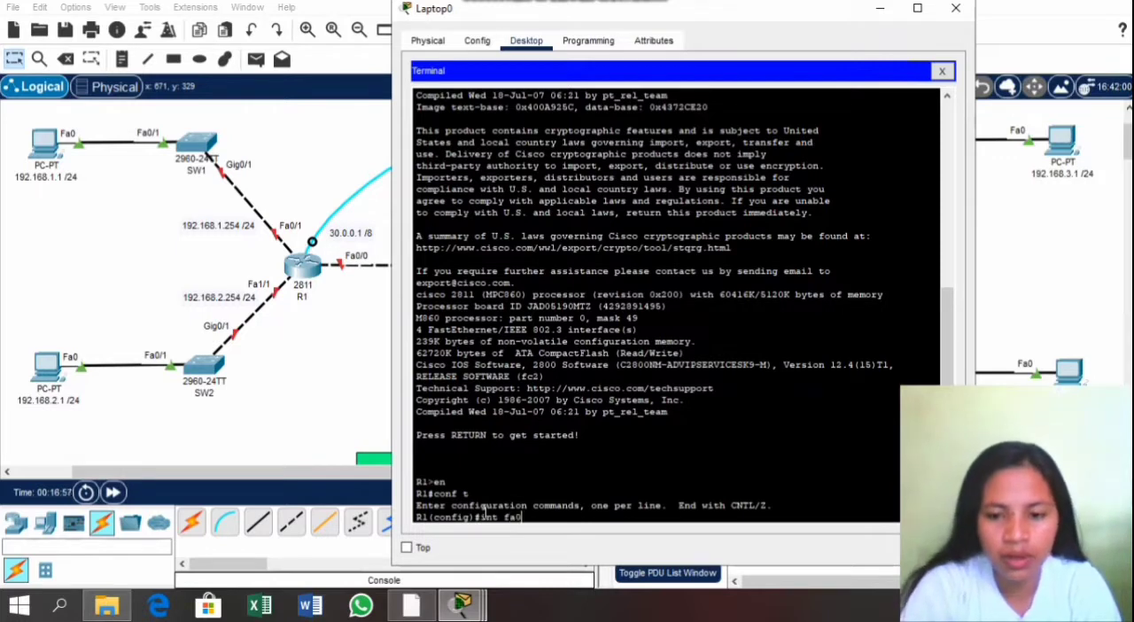
key("Return")
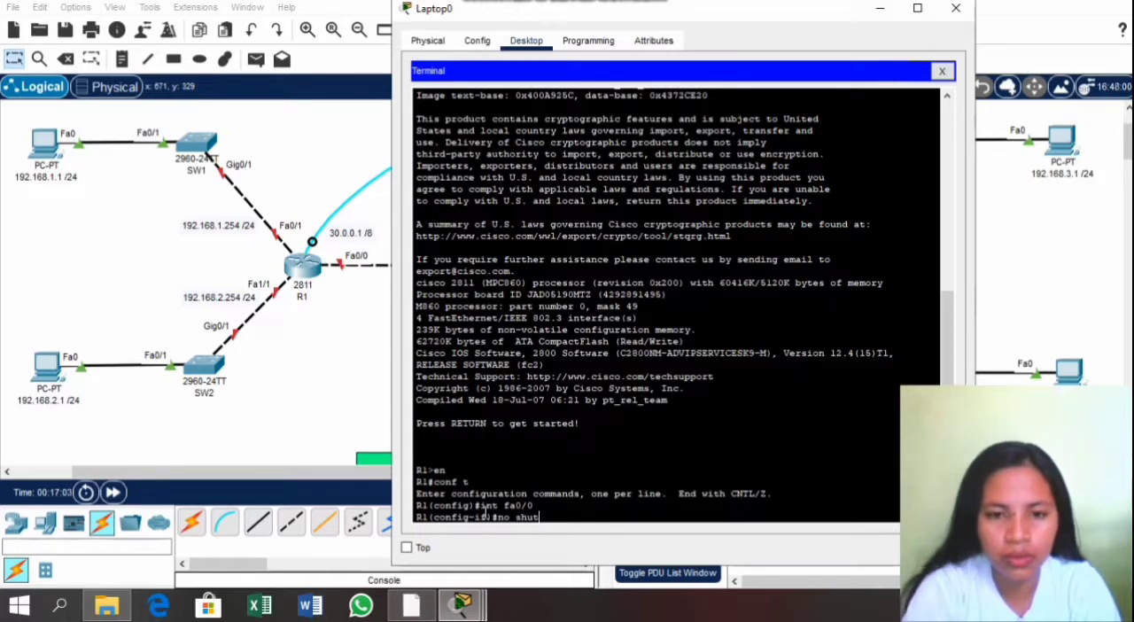
type("no shut")
key("Return")
key("Return")
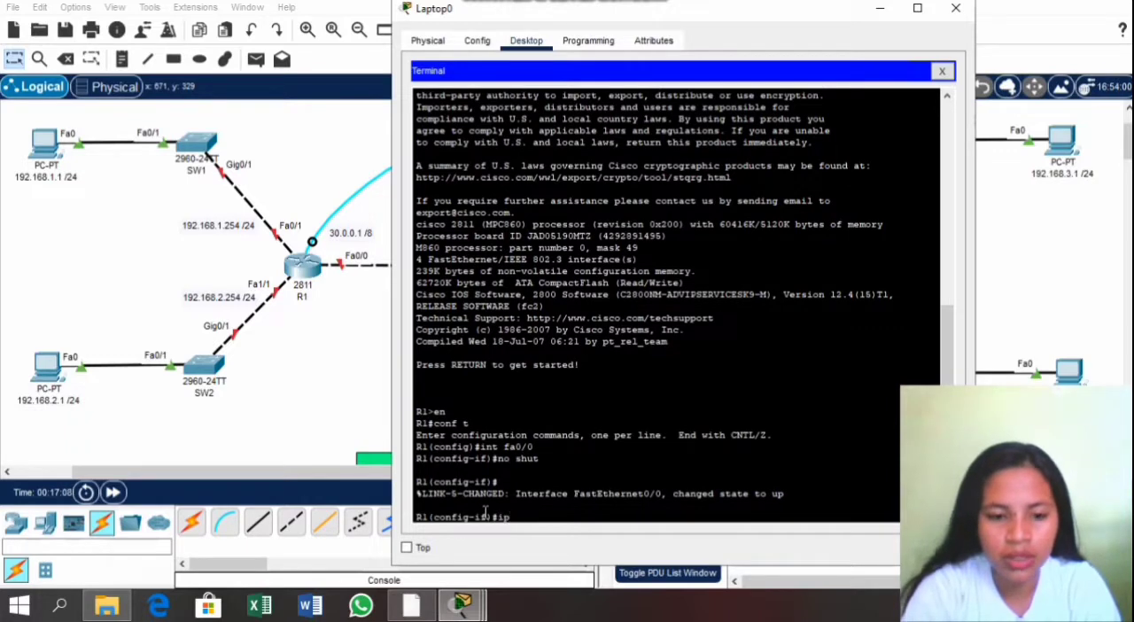
Step: Assign the IP address 30.0.0.1 with subnet mask 255.0.0.0 to R1's interface fa0/0
type("add ")
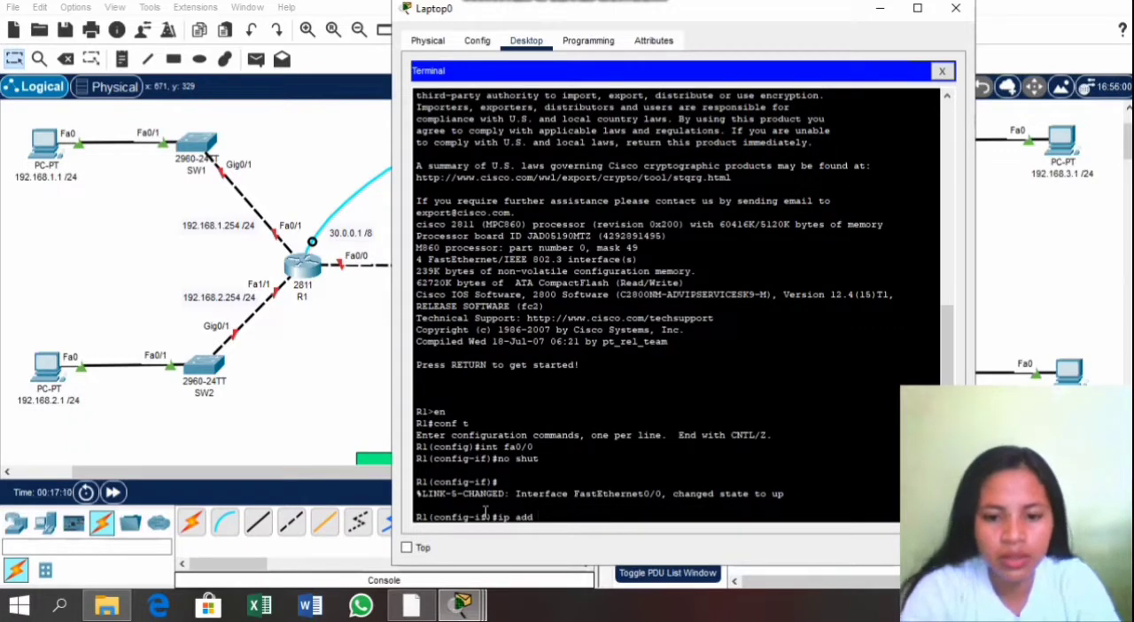
type("30.0.0")
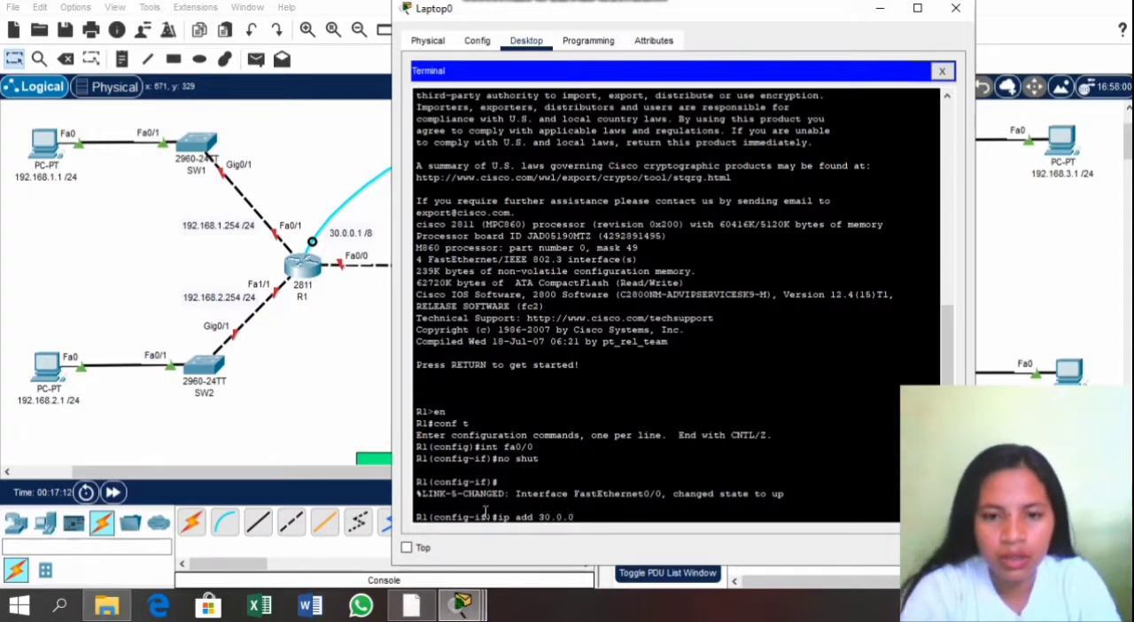
type(".1")
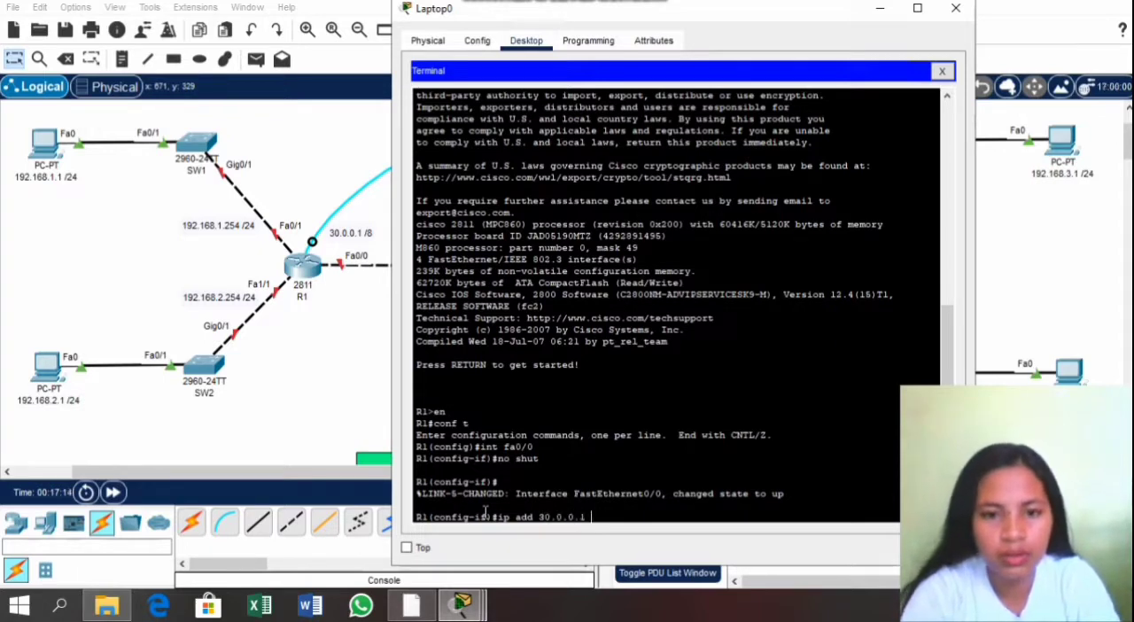
type(" 25")
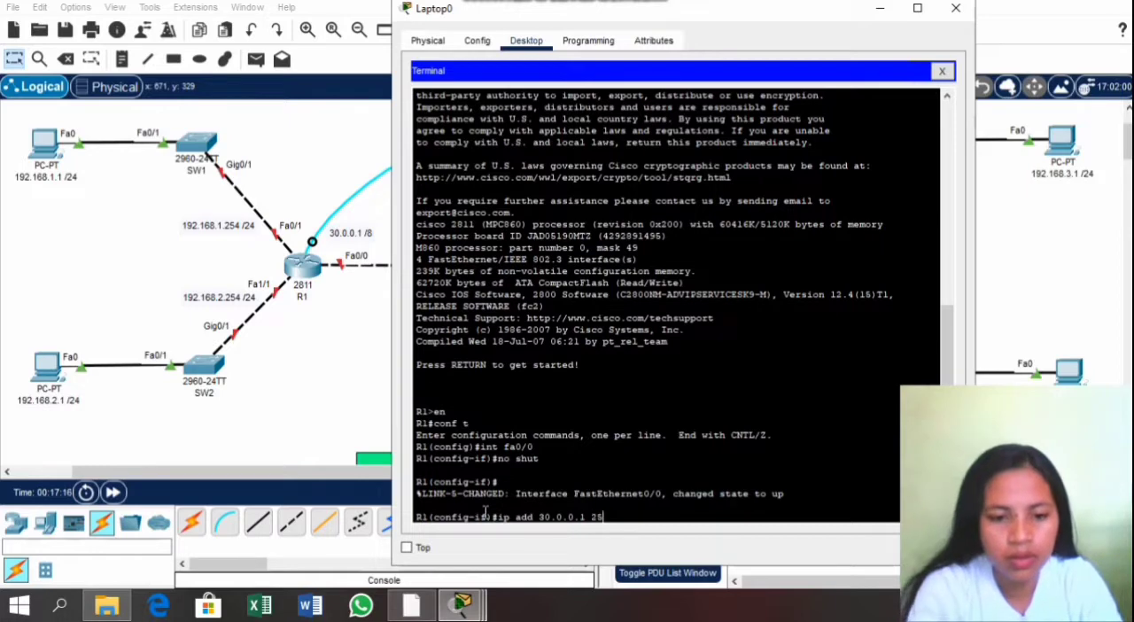
type("5.0.0.0")
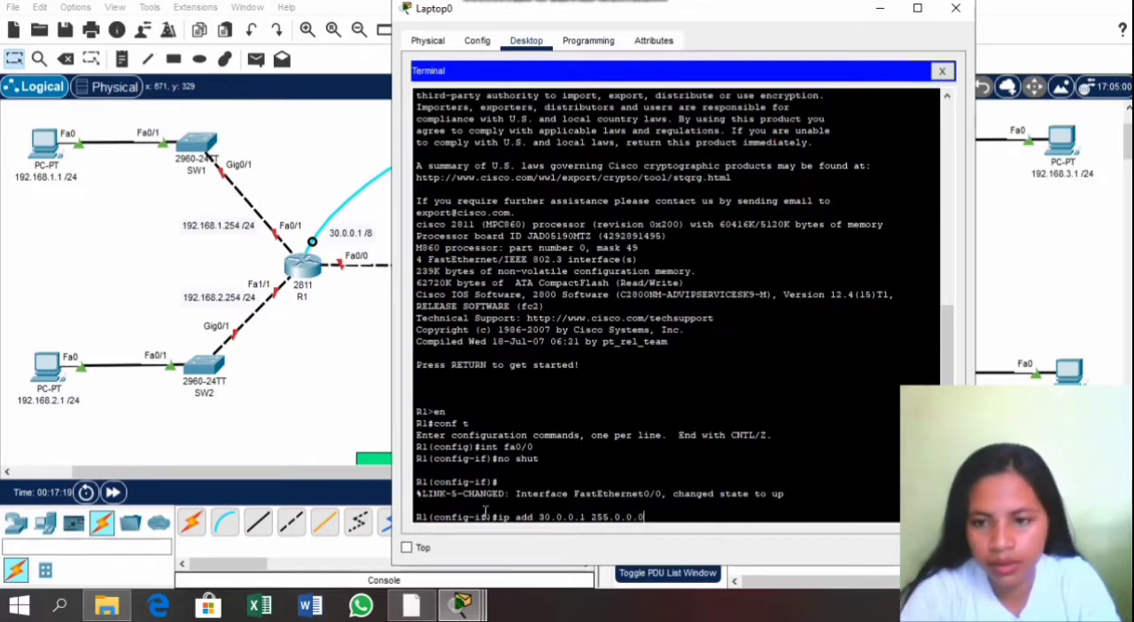
key("Return")
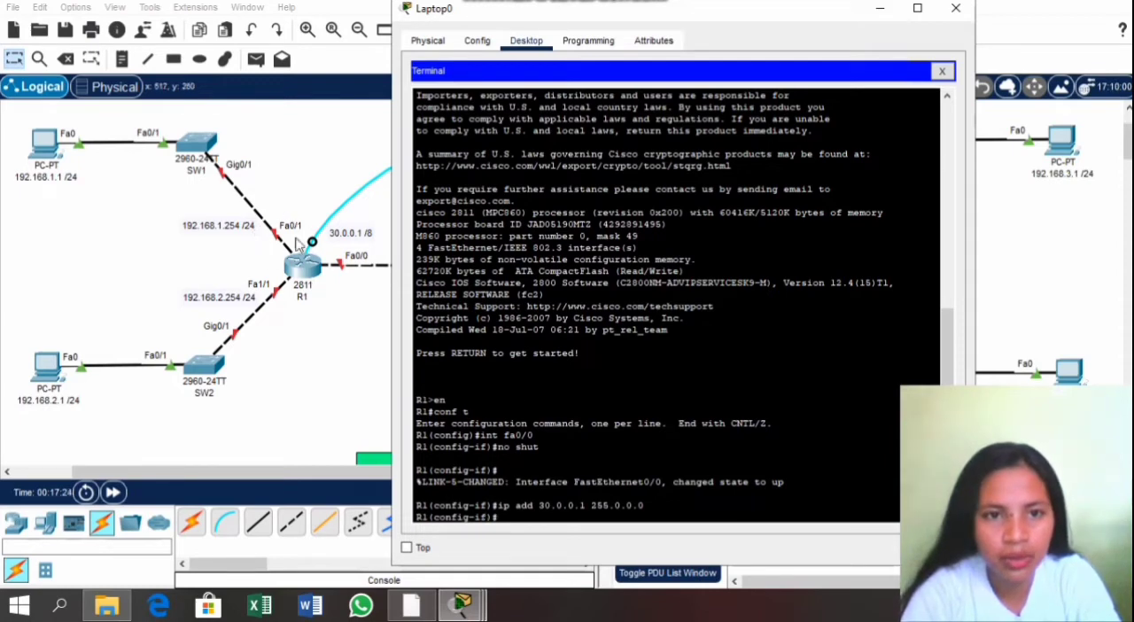
Step: Switch to R1's interface fa0/1 and enable it with no shut
type("int fa")
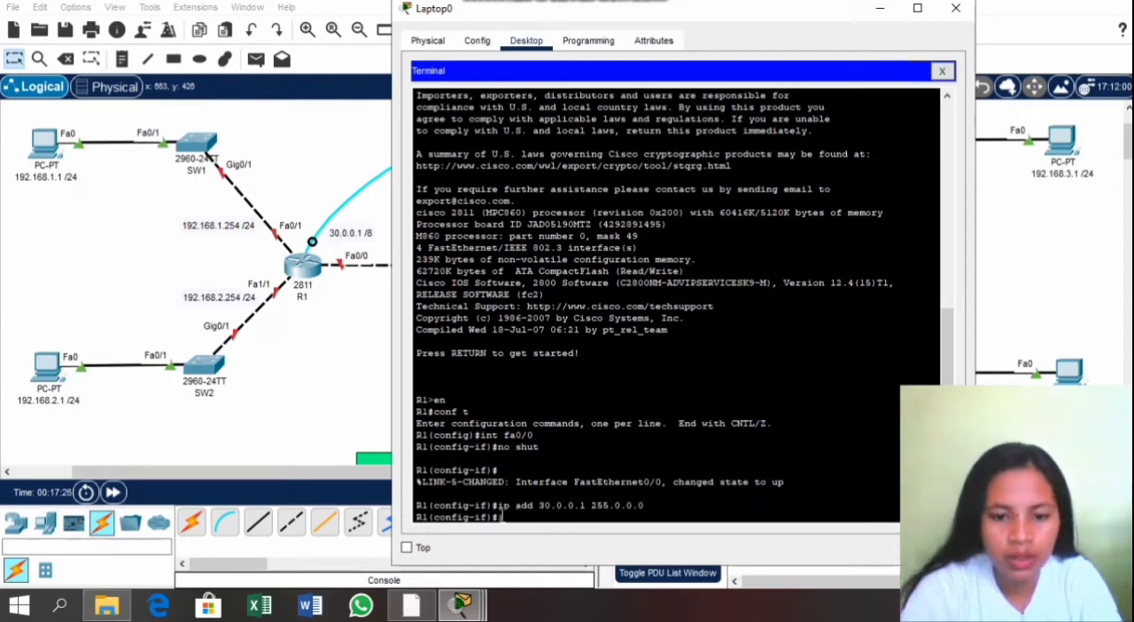
type("0/1")
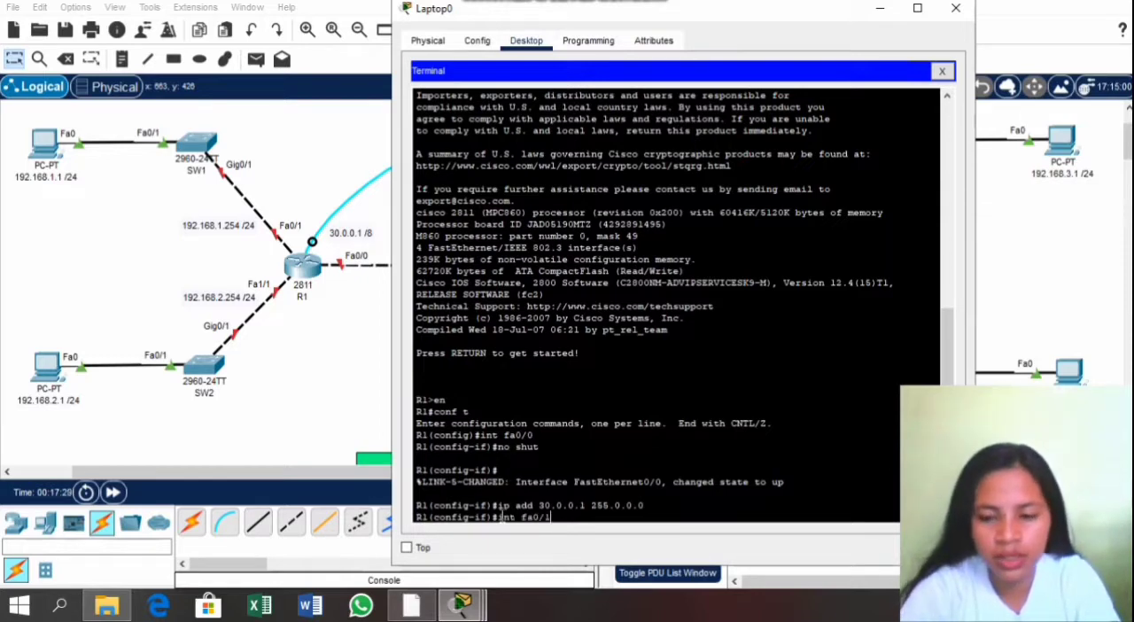
key("Return")
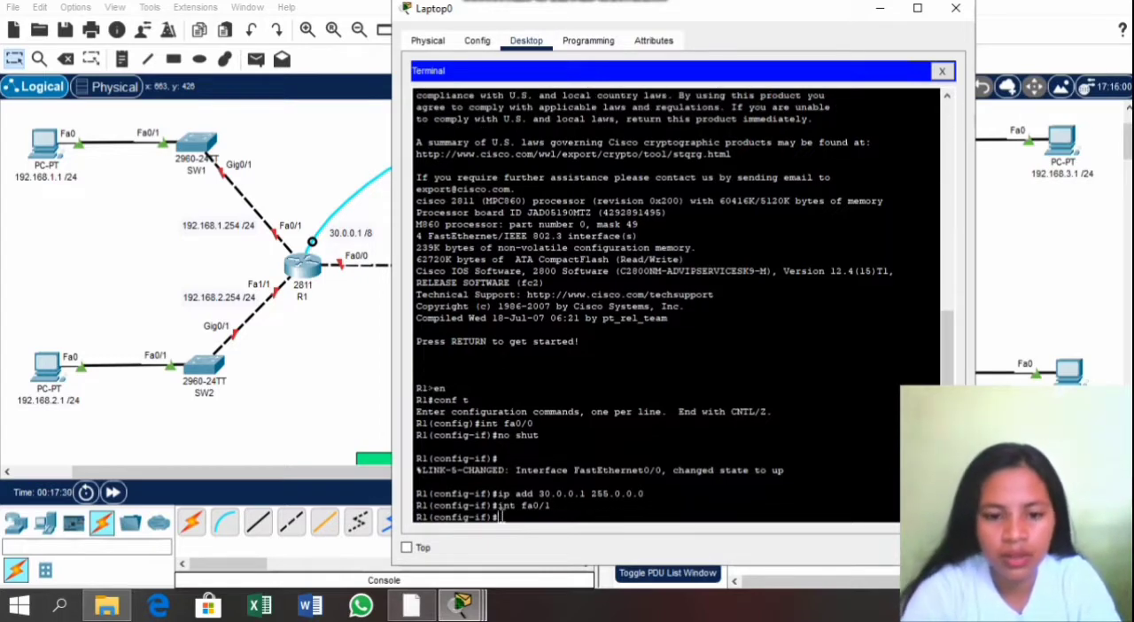
type("no shut")
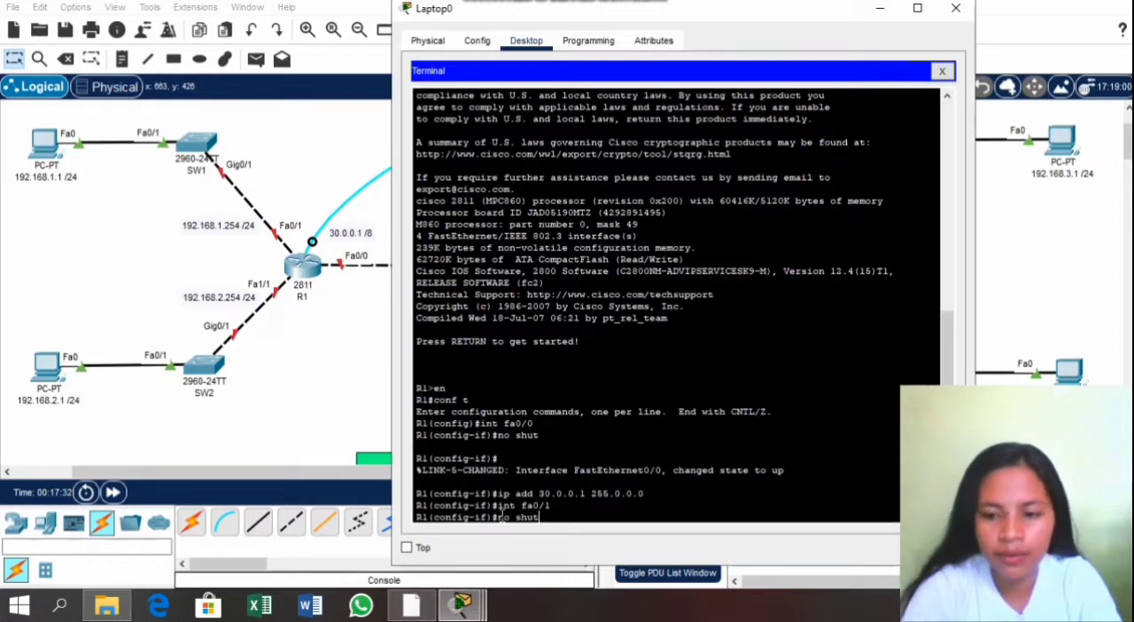
key("Return")
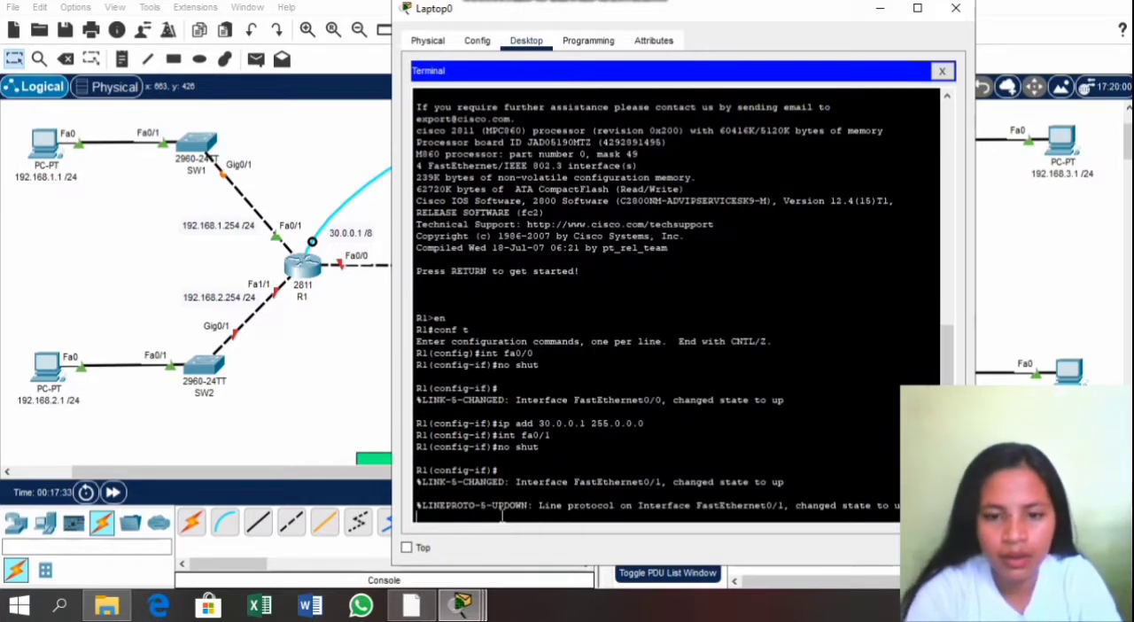
Step: Assign the IP address 192.168.1.254 with subnet mask 255.255.255.0 to R1's interface fa0/1
key("Return")
type("ip a")
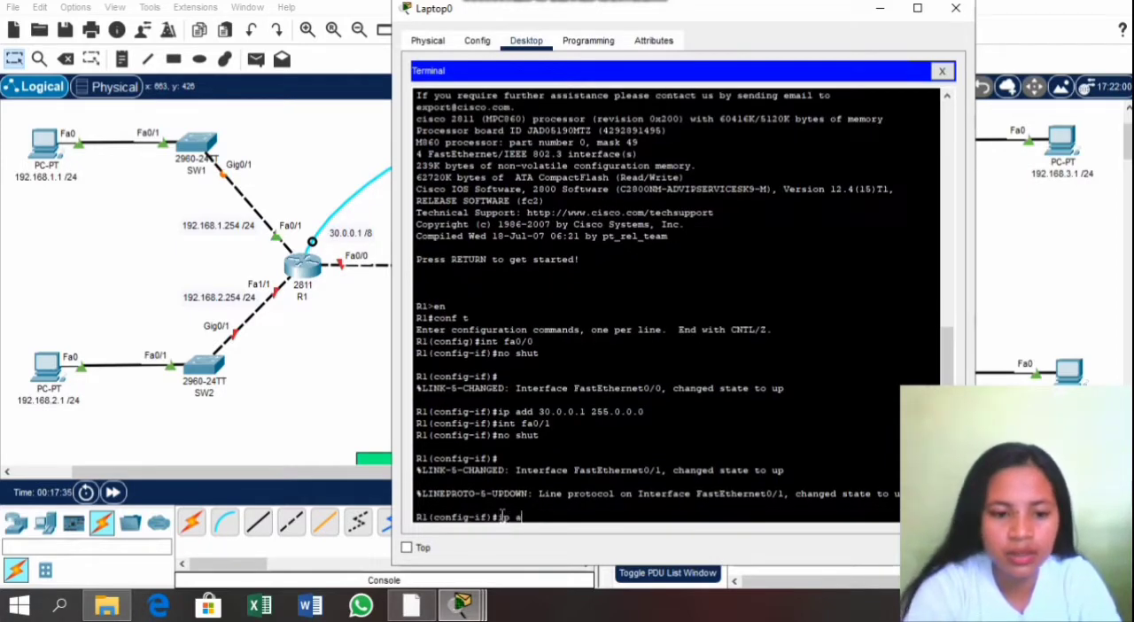
type("dd 192.")
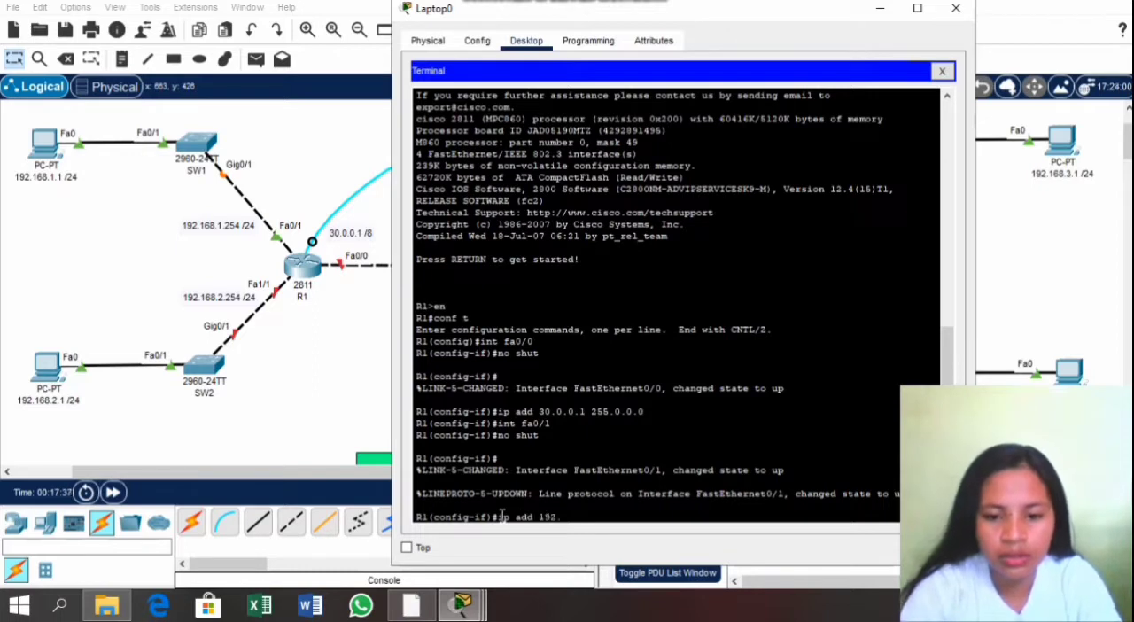
type("168.")
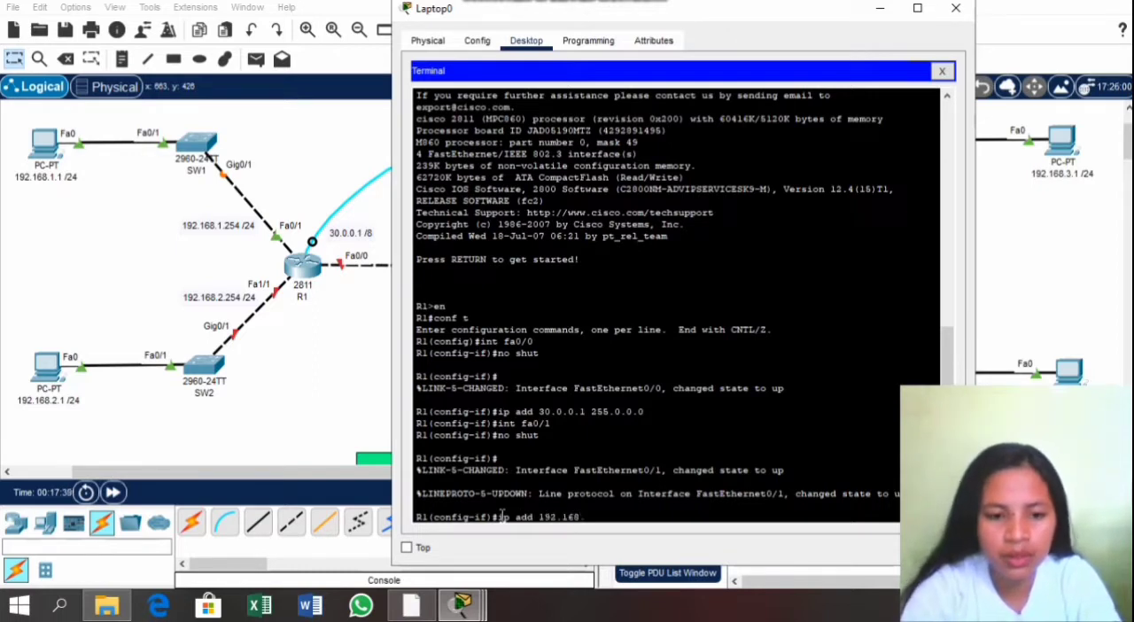
type("1.254")
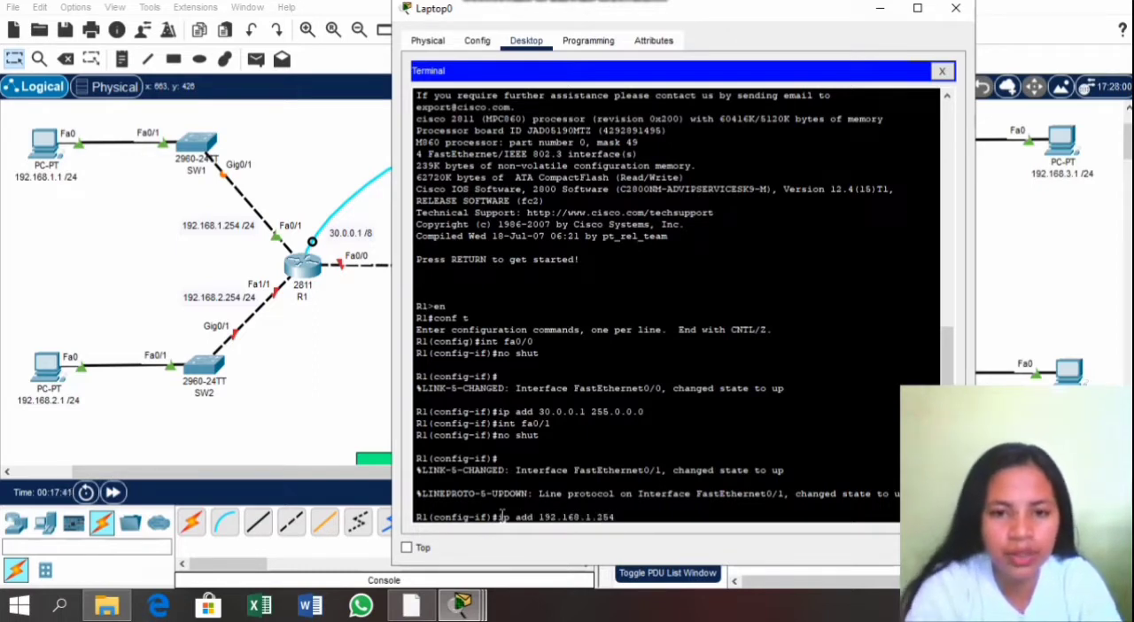
type(" 255")
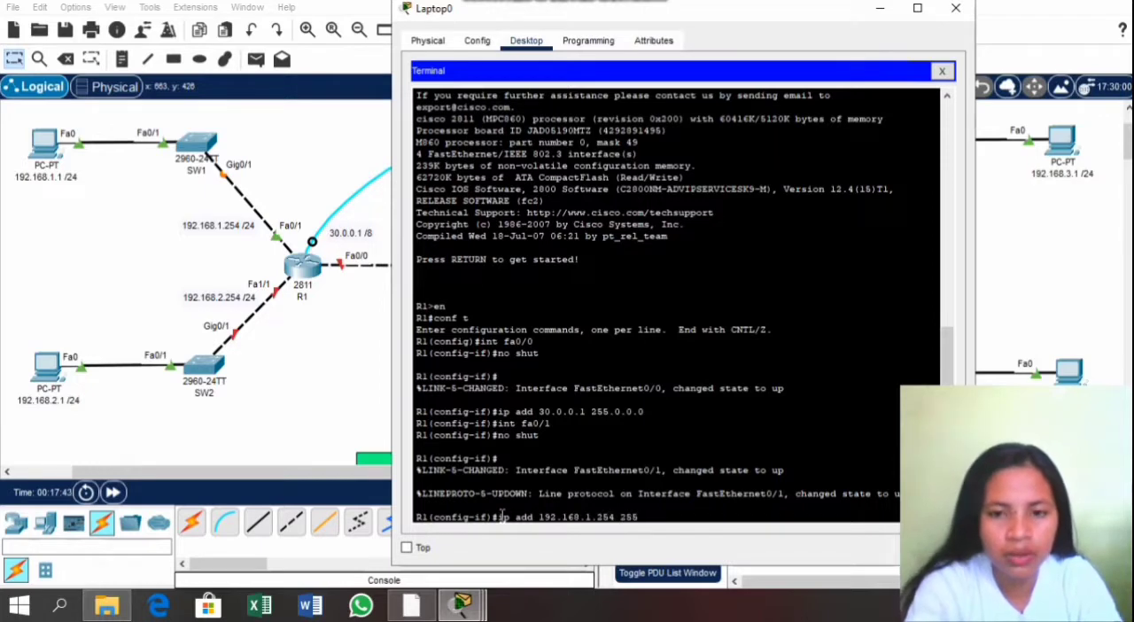
type(".255.")
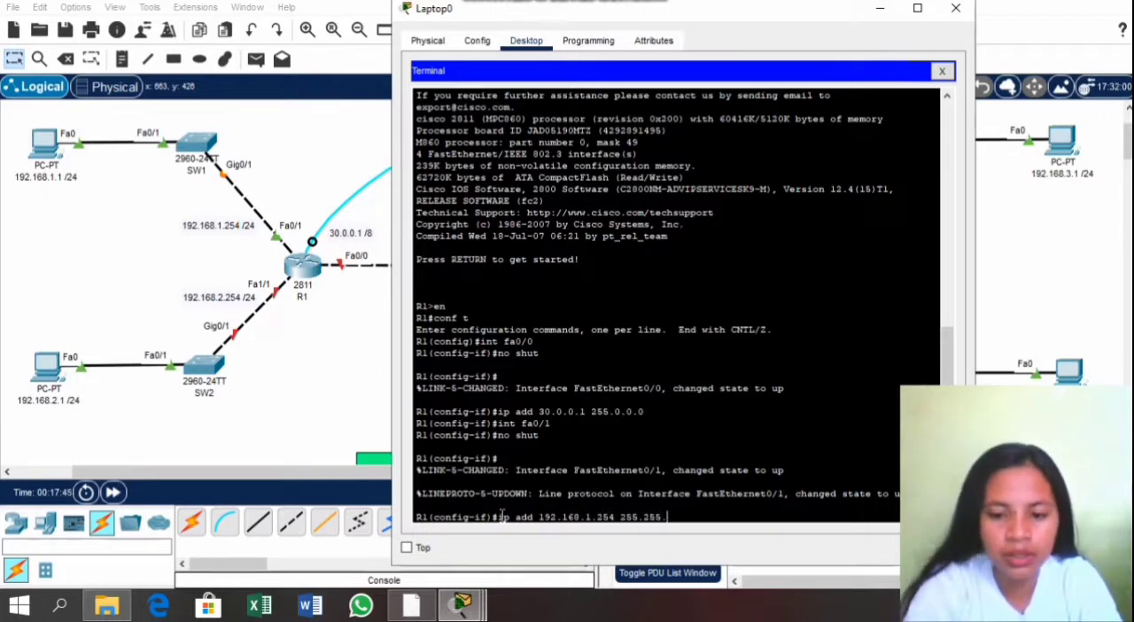
type("255.0")
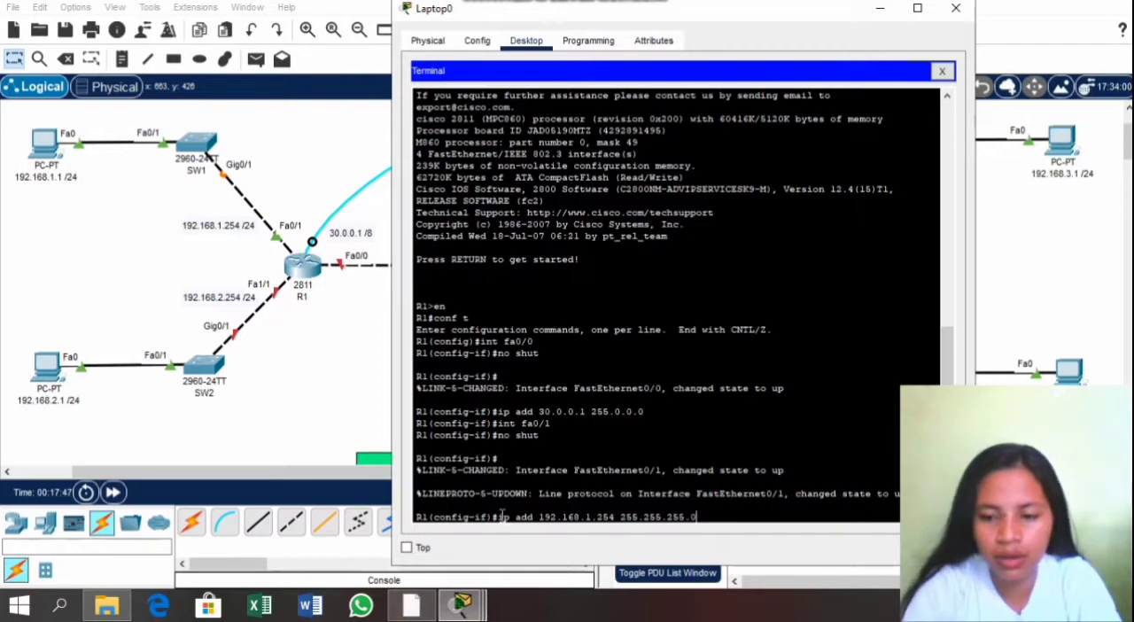
key("Return")
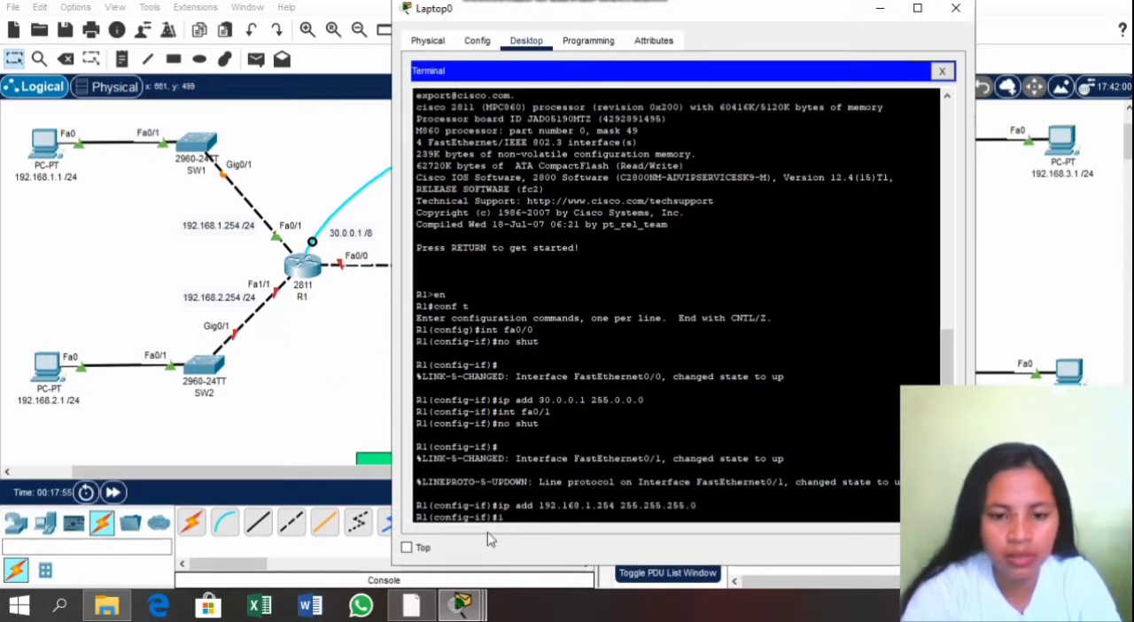
Step: Switch to R1's interface fa1/1 and enable it with no shut
type("nt fa0")
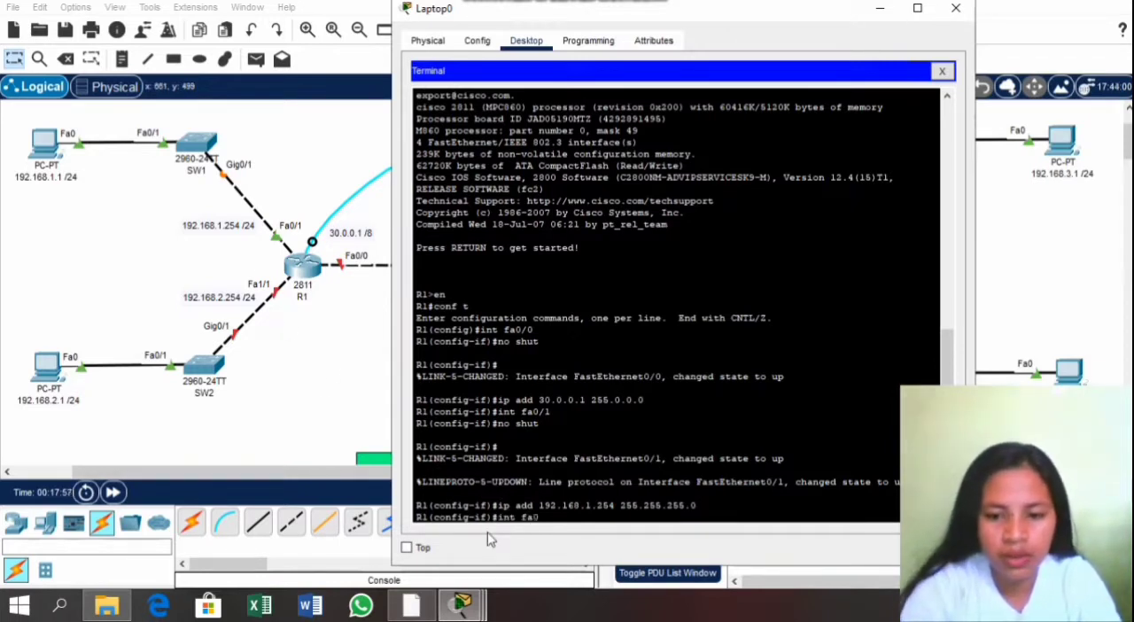
key("BackSpace")
type("1/1")
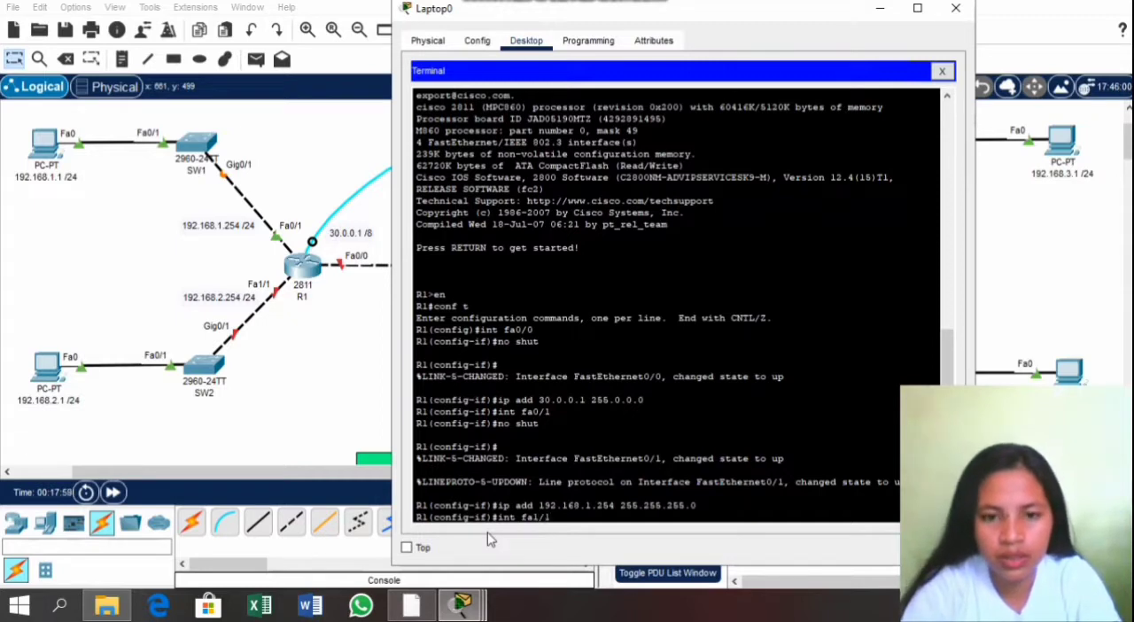
key("Return")
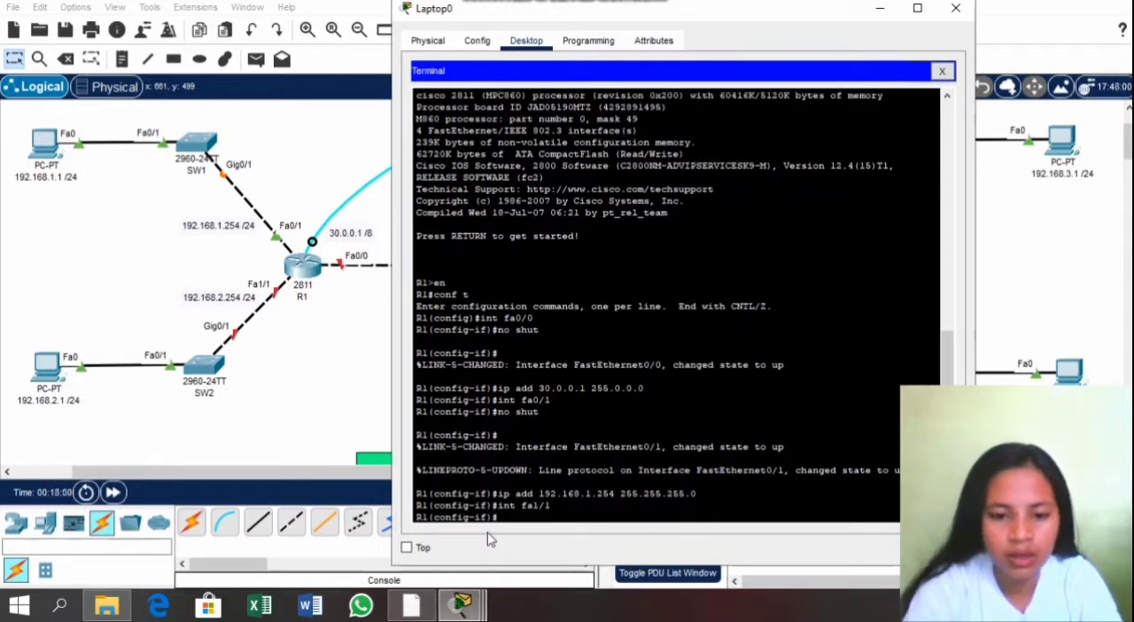
type("shut")
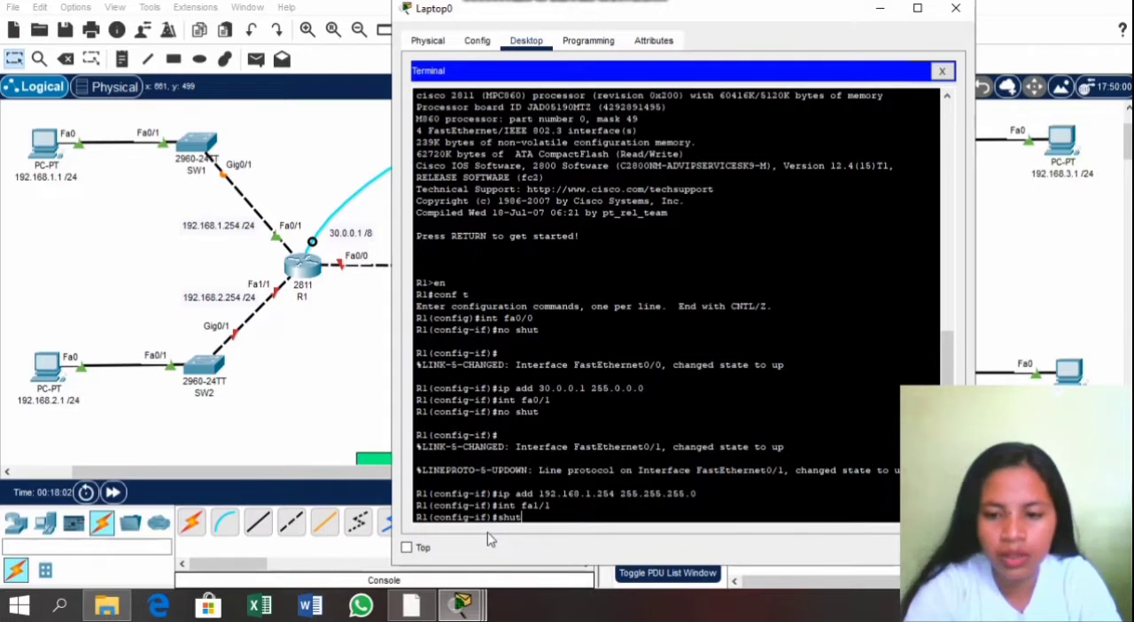
key("Return")
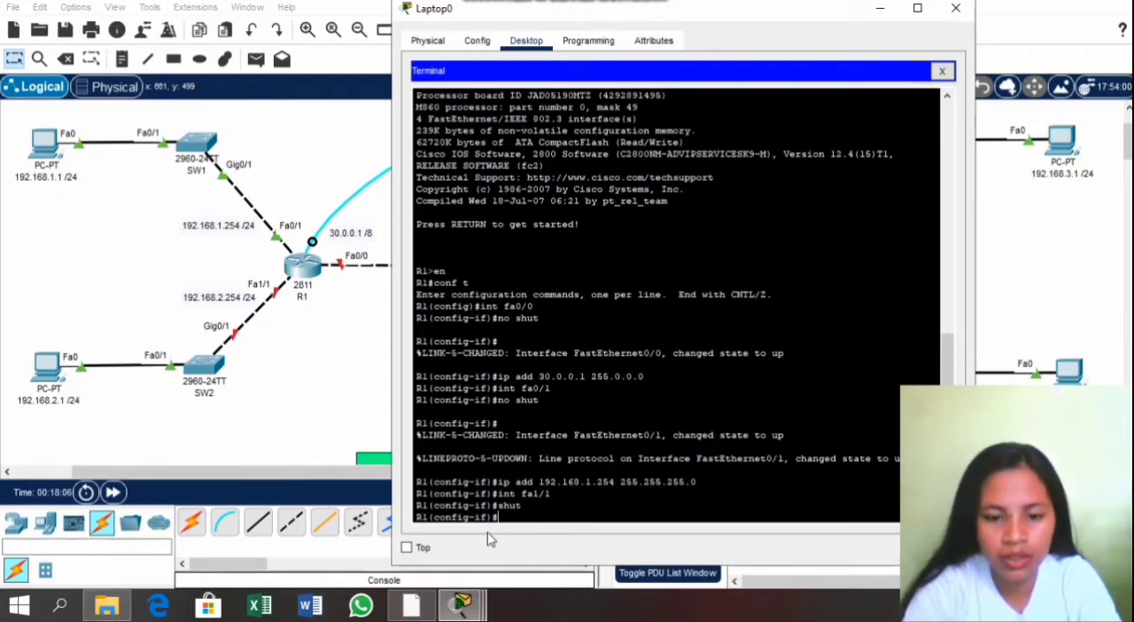
type("no ")
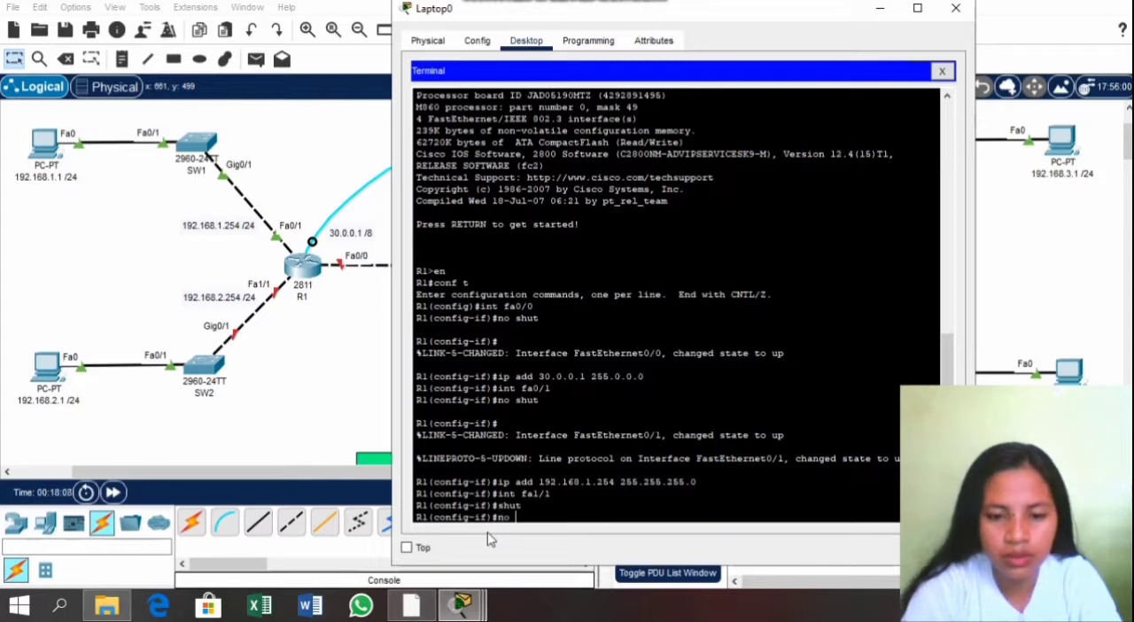
type("shut")
key("Return")
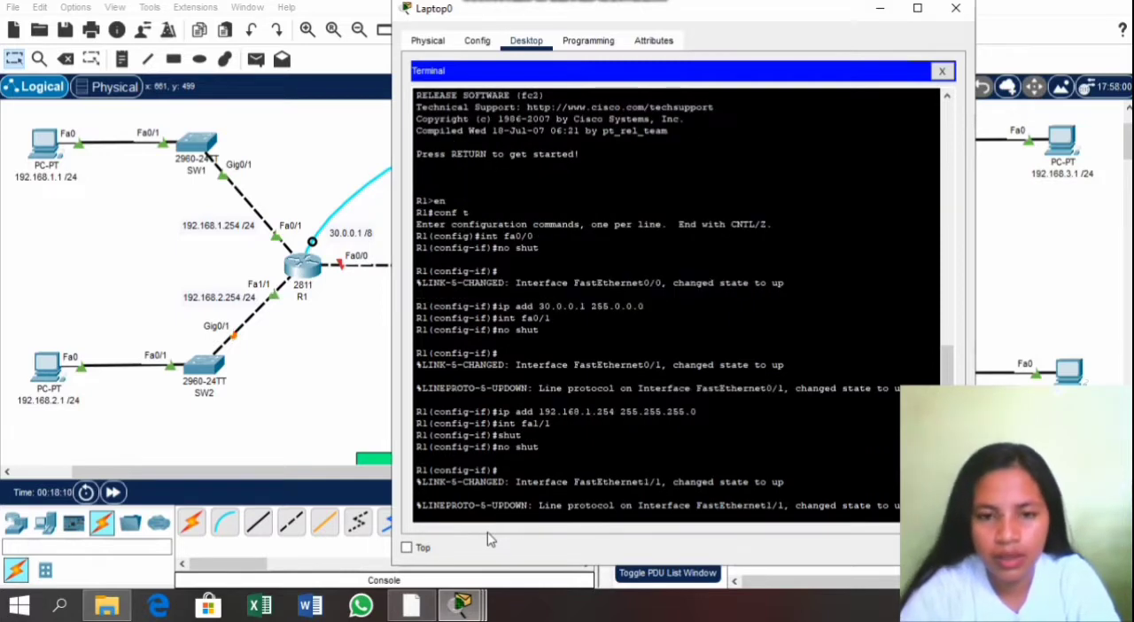
Step: Assign the IP address 192.168.2.254 with subnet mask 255.255.255.0 to R1's interface fa1/1
key("Return")
type("i")
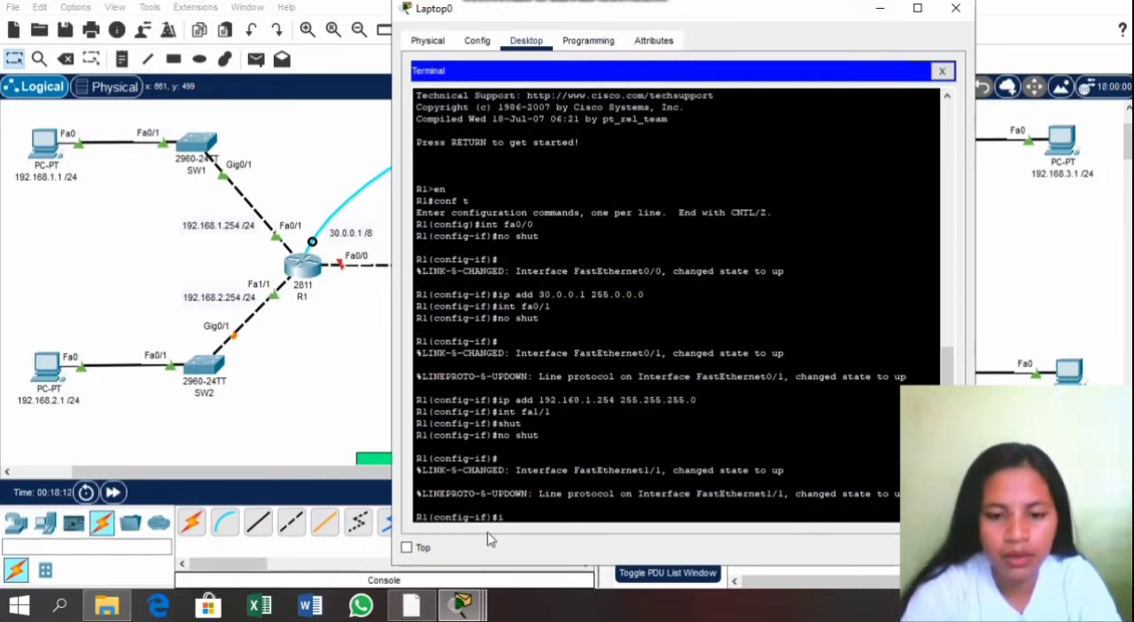
type("p add")
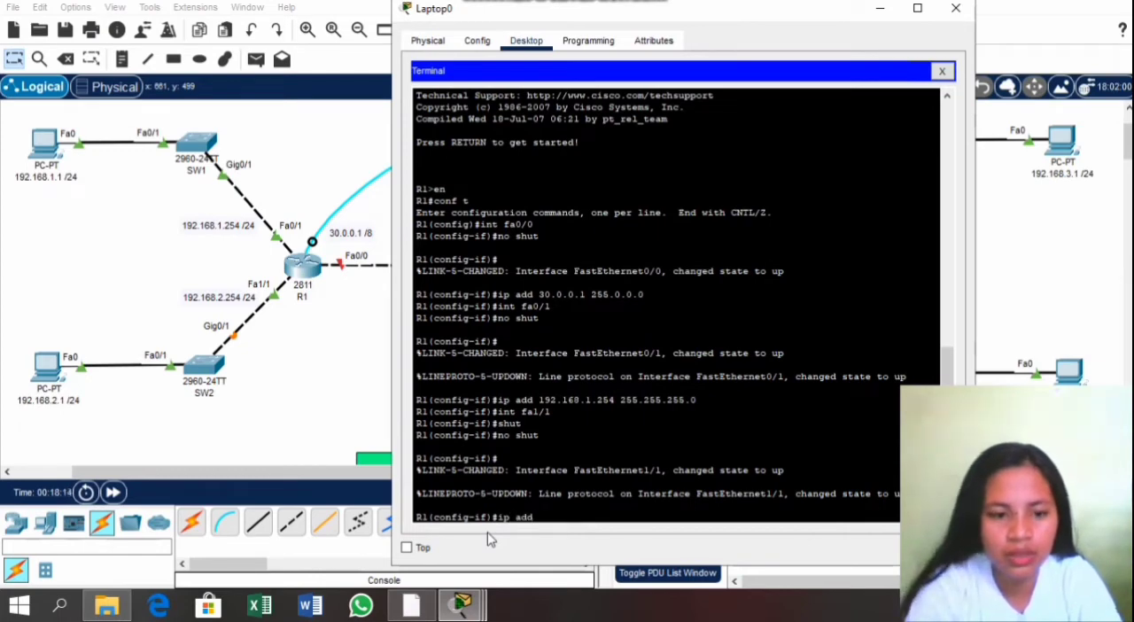
type(" 192.1")
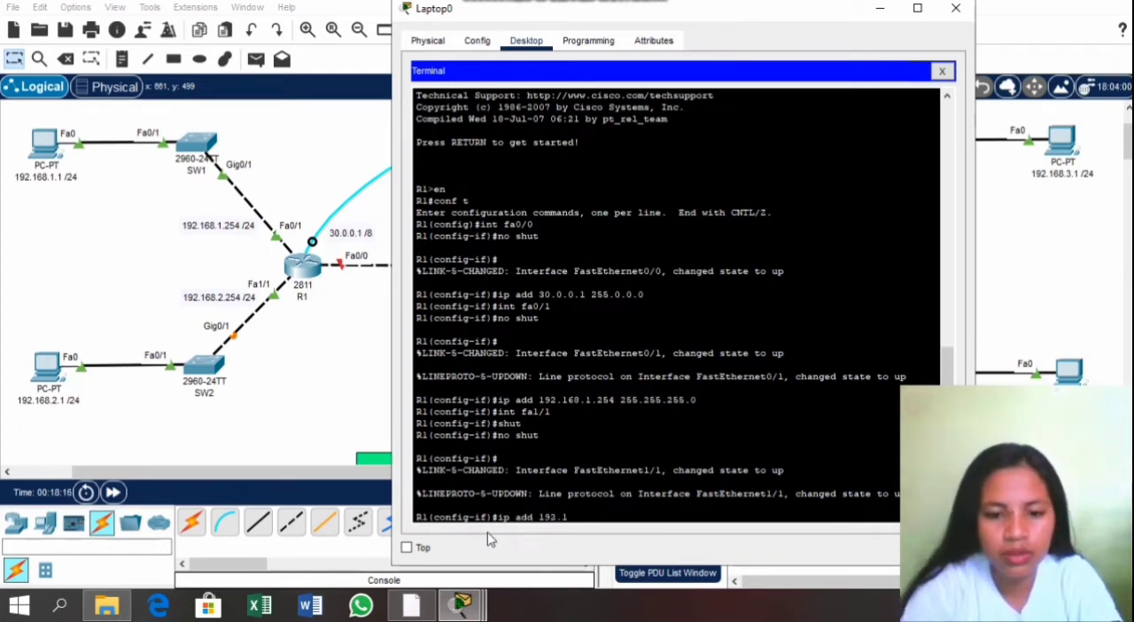
type("68.2.2")
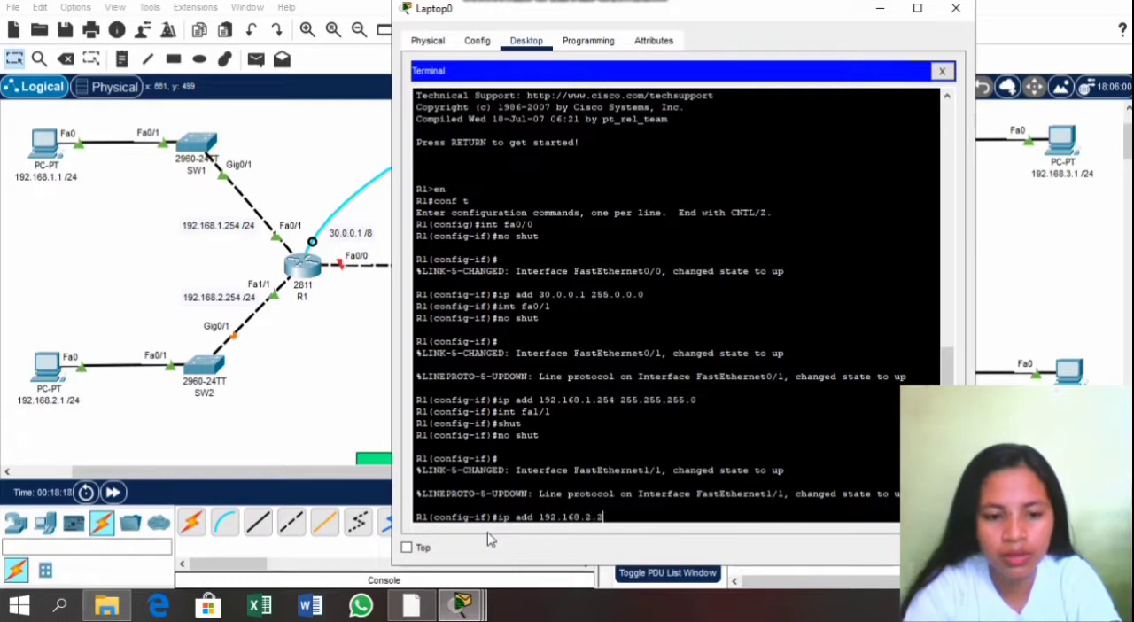
type("54 2")
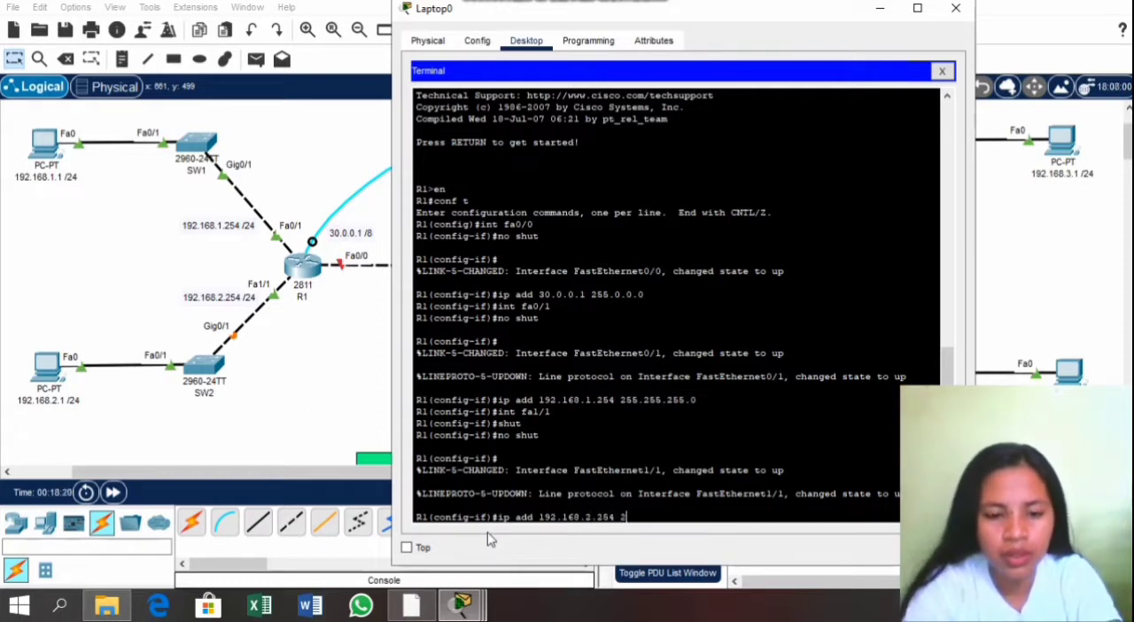
type("55.255")
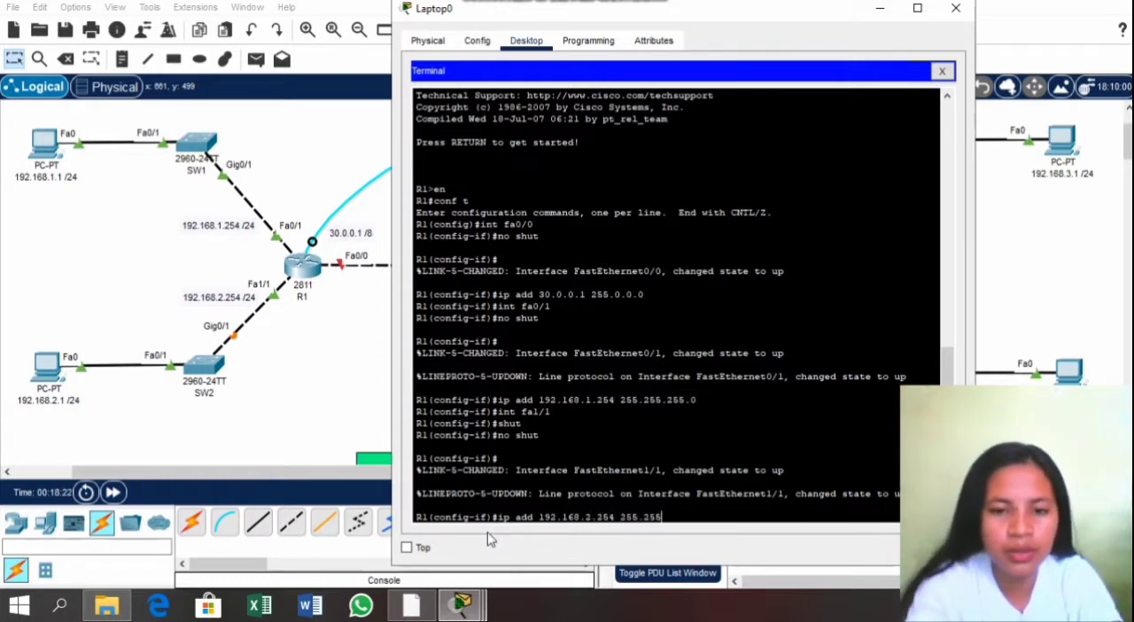
type(".255.0")
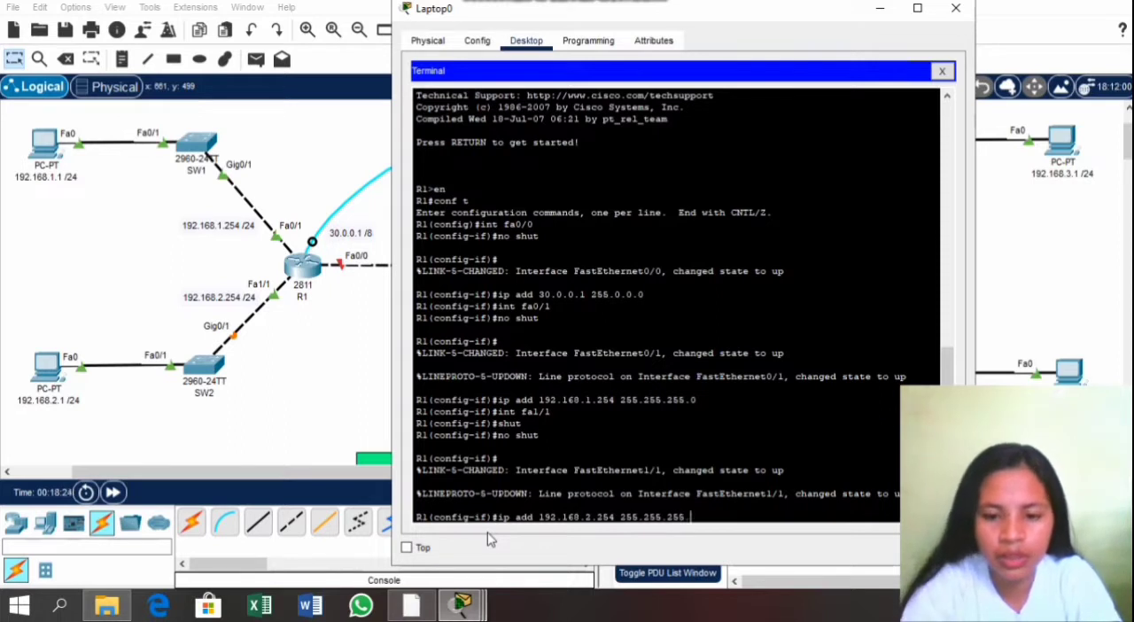
key("Return")
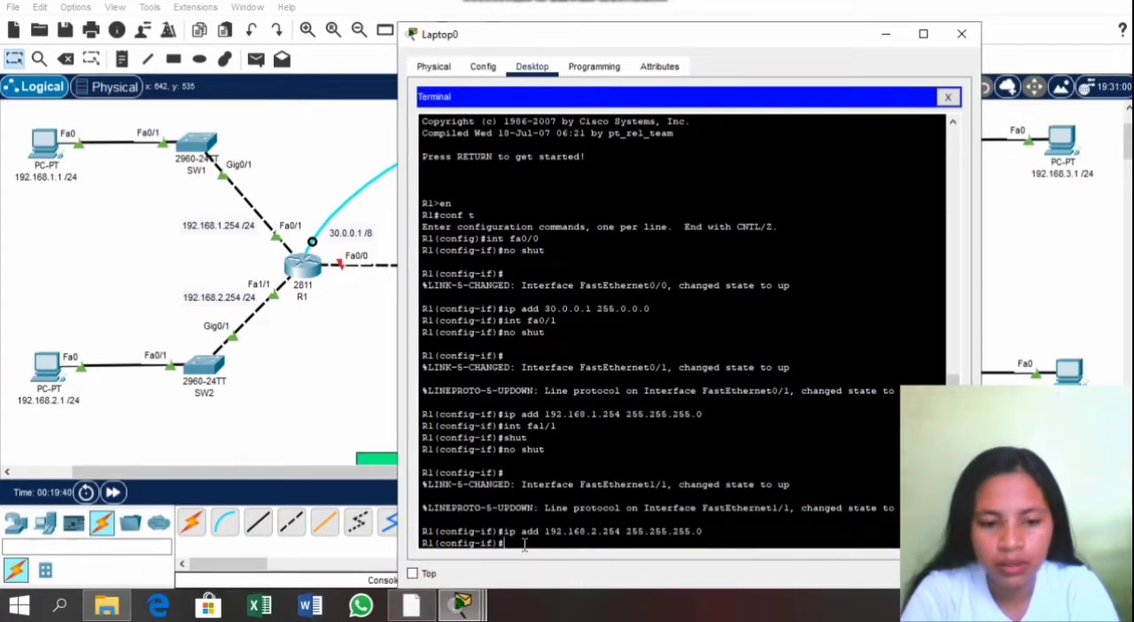
Step: Leave interface configuration on R1 and add a static route to network 10.0.0.0 with mask 255.0.0.0 via next hop 30.0.0.2
type("ex")
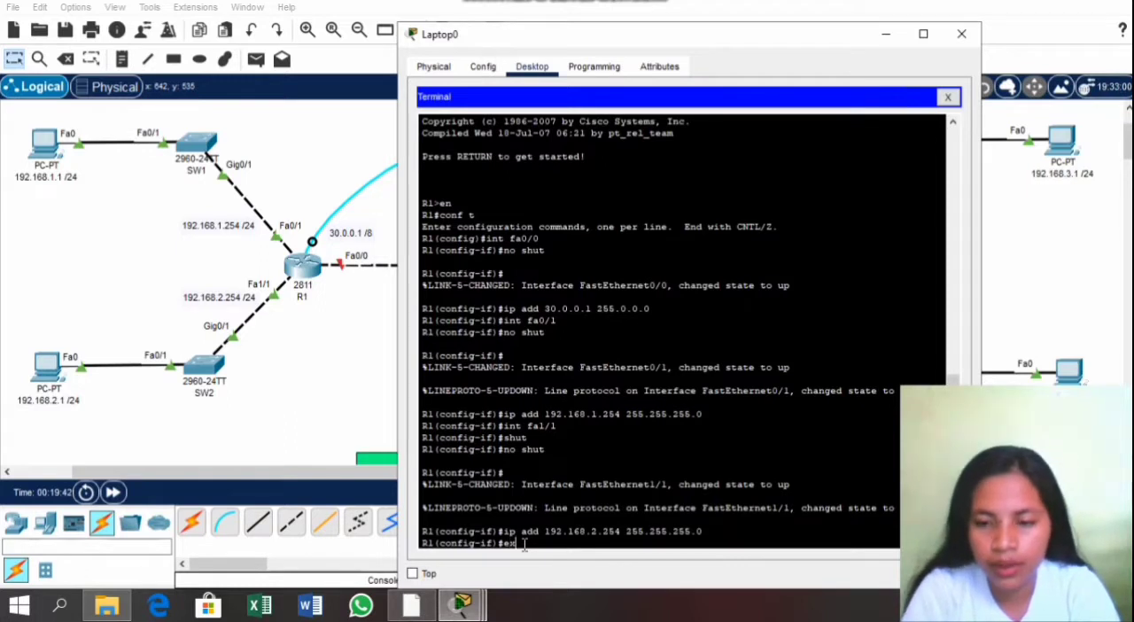
key("Return")
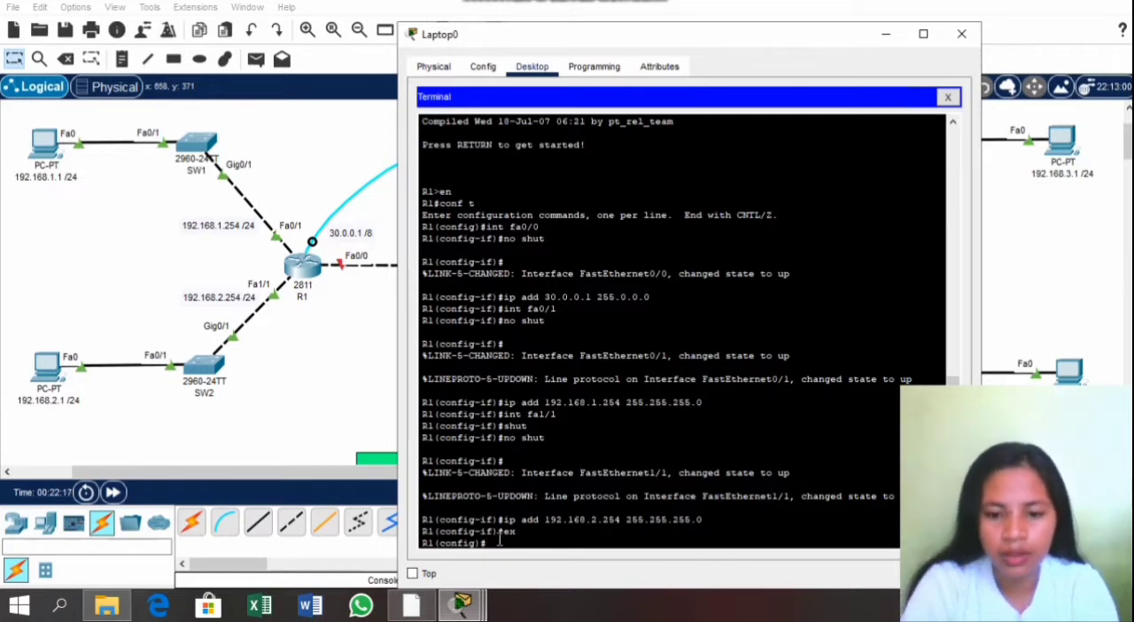
type("ip r")
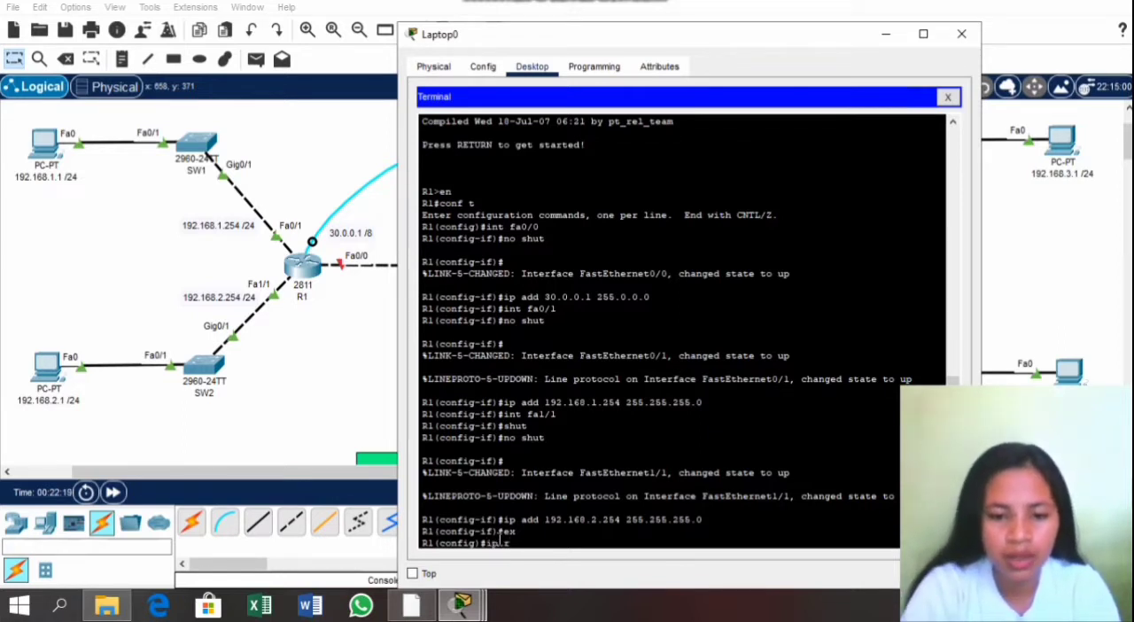
type("i")
key("BackSpace")
type("oute")
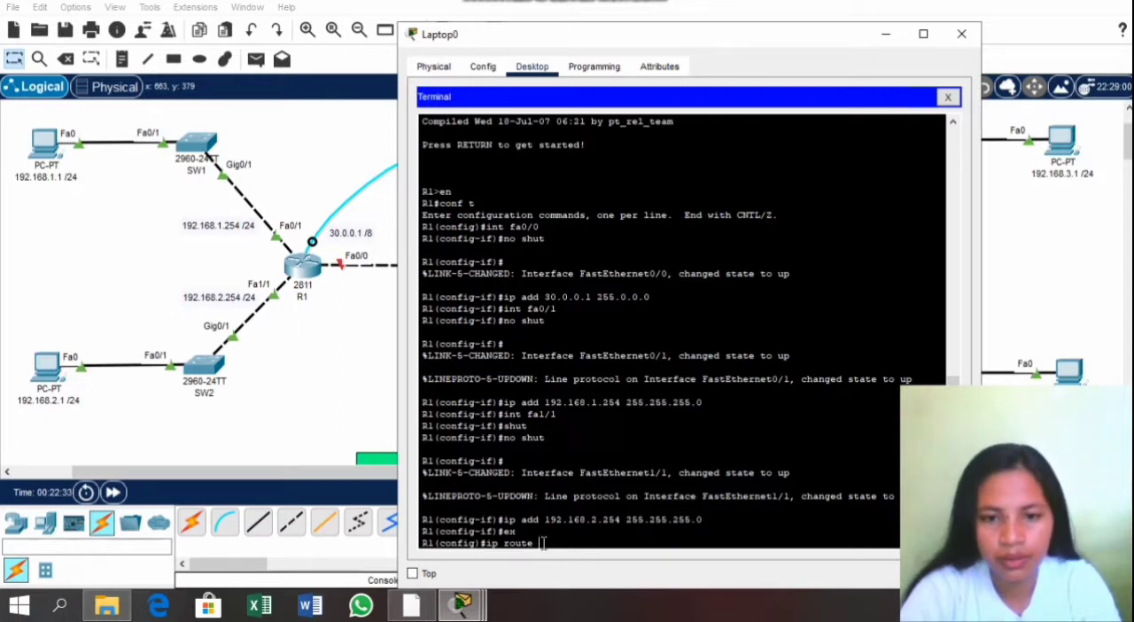
type("10.0.0.")
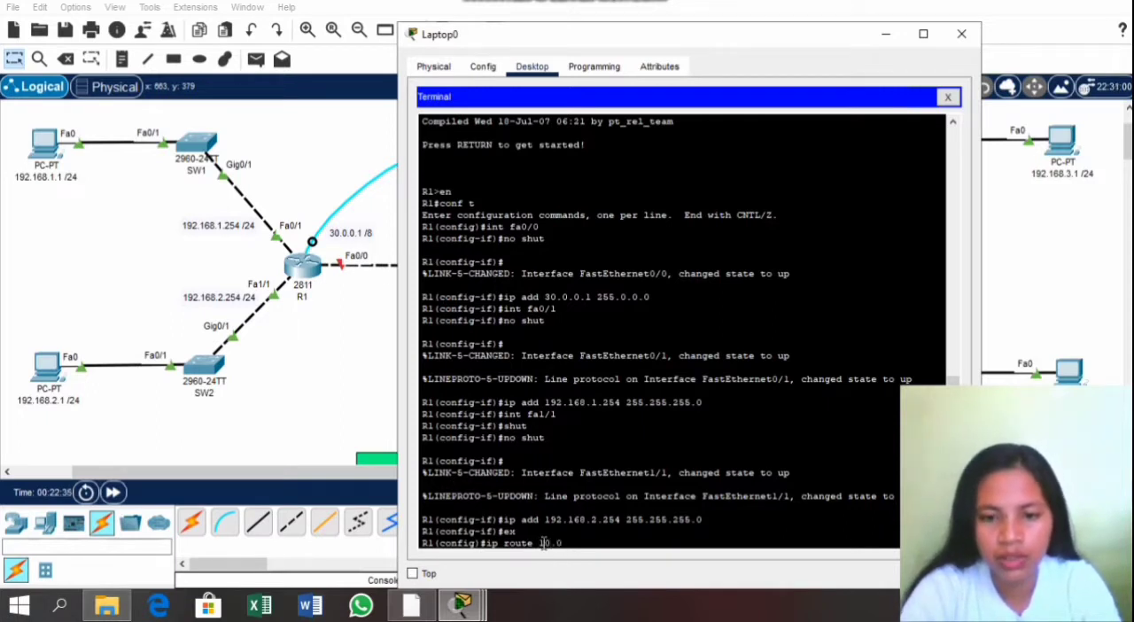
type("0")
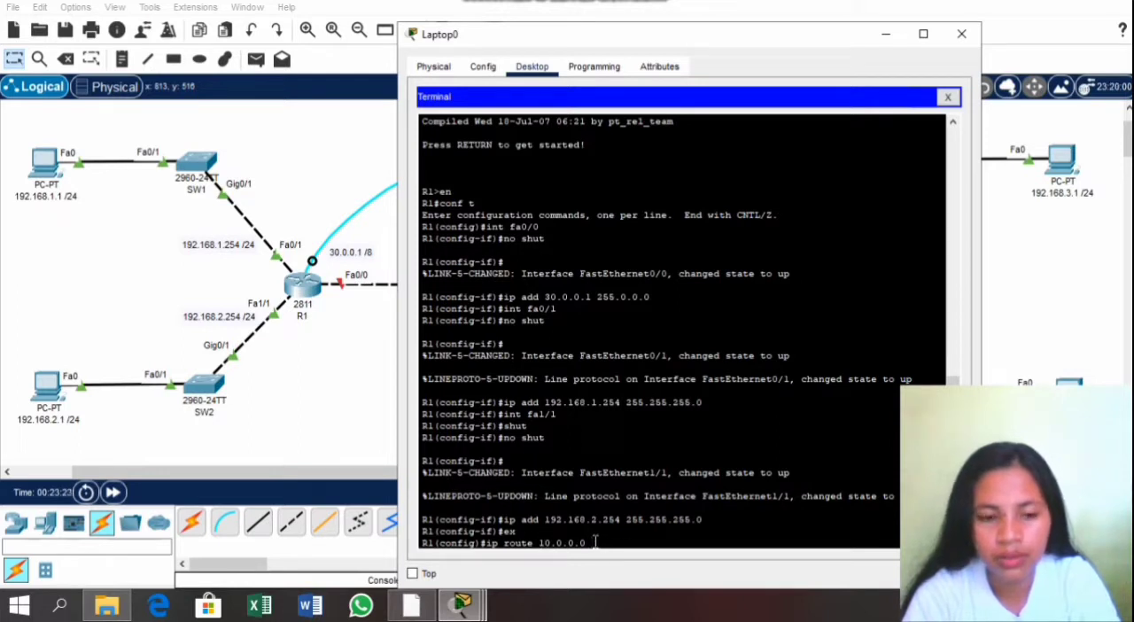
type("255.")
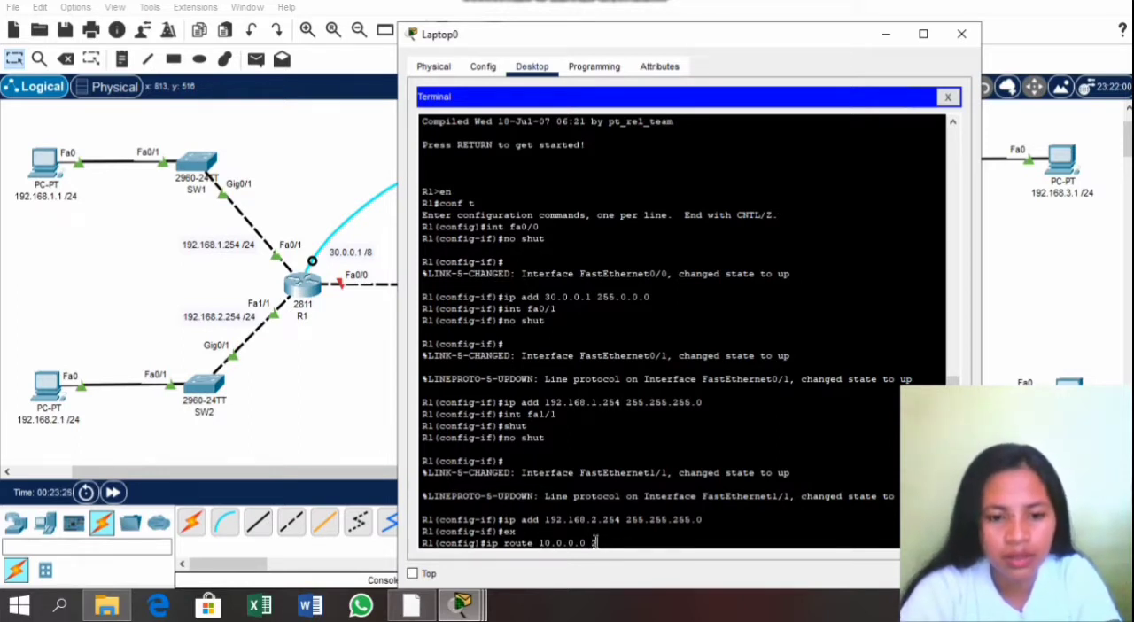
type("0.0.0")
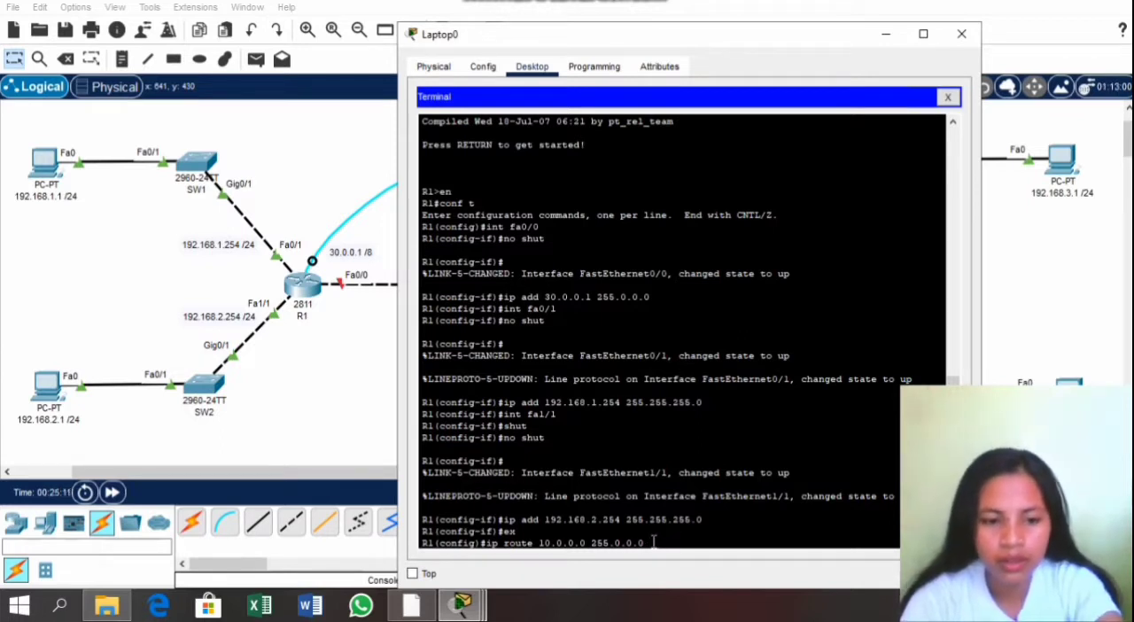
type("30.0.0")
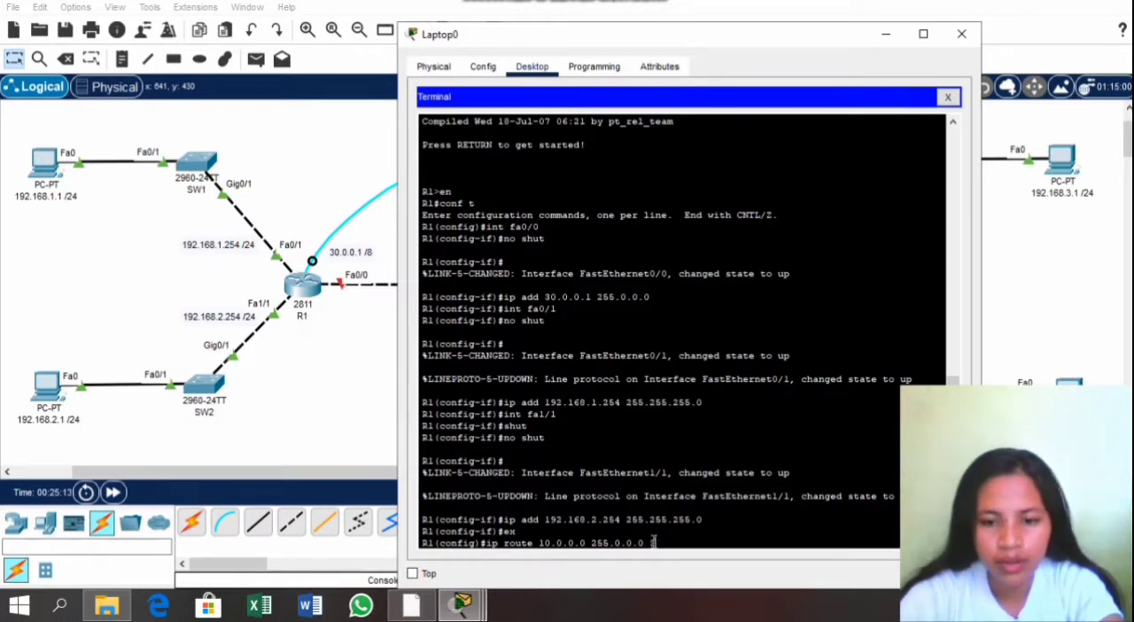
type(".3")
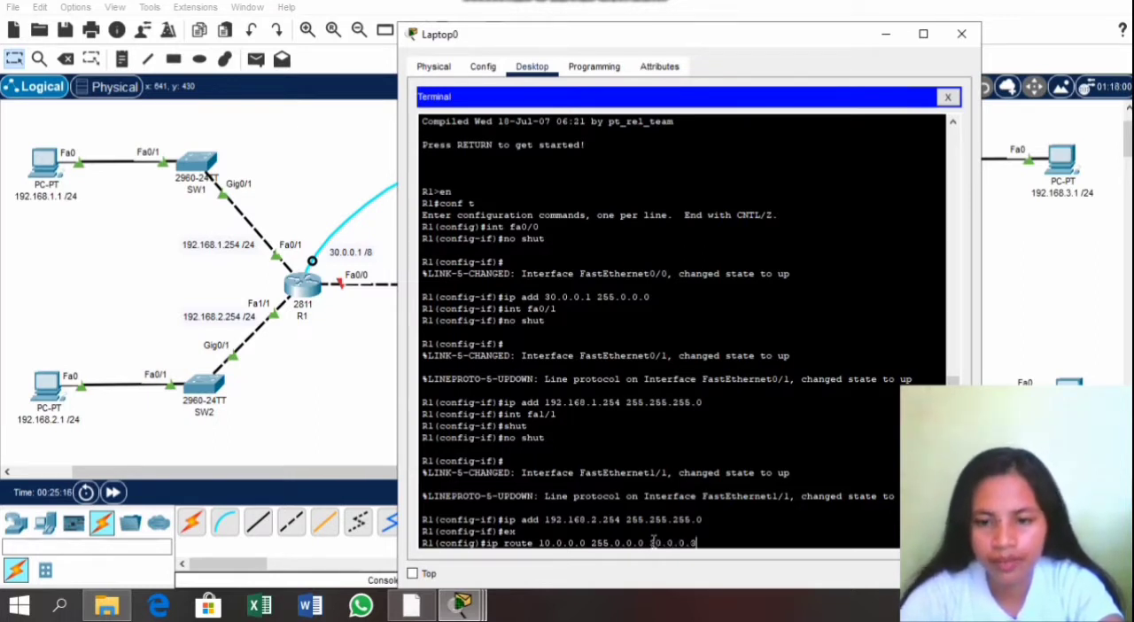
key("BackSpace")
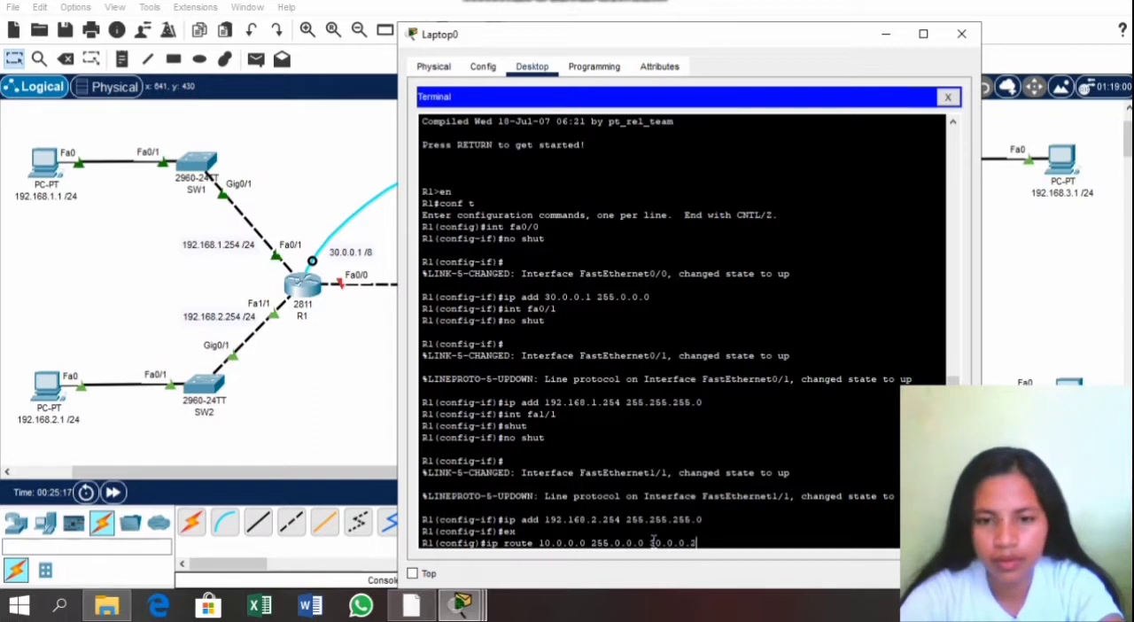
type("2")
key("Return")
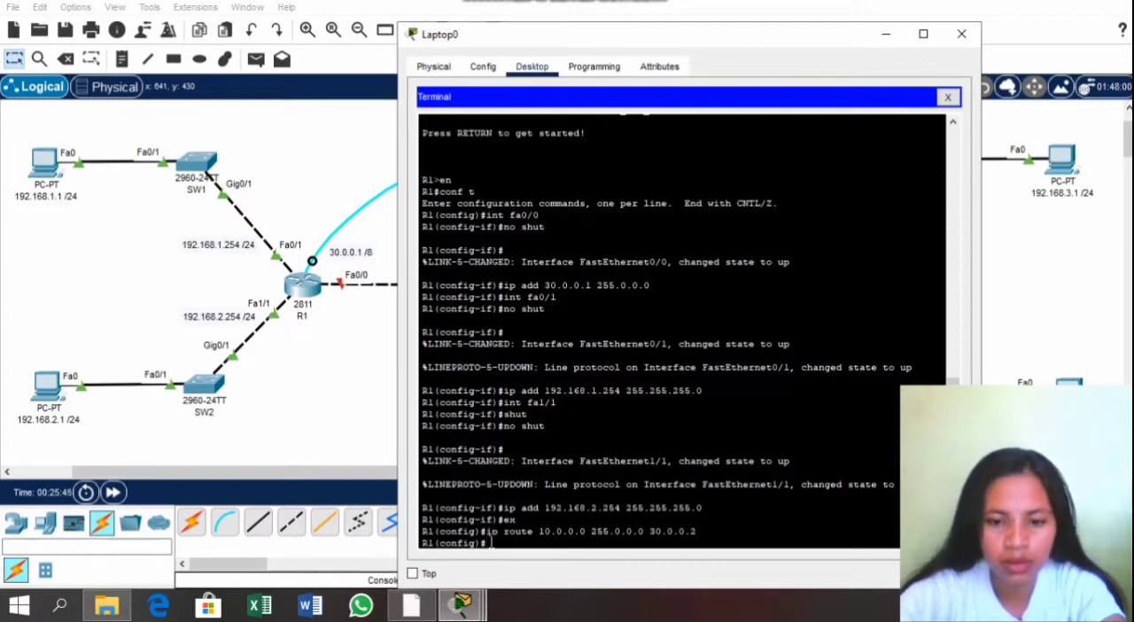
Step: Add a static route on R1 to network 20.0.0.0 with mask 255.0.0.0 via next hop 30.0.0.2
type("ip rou")
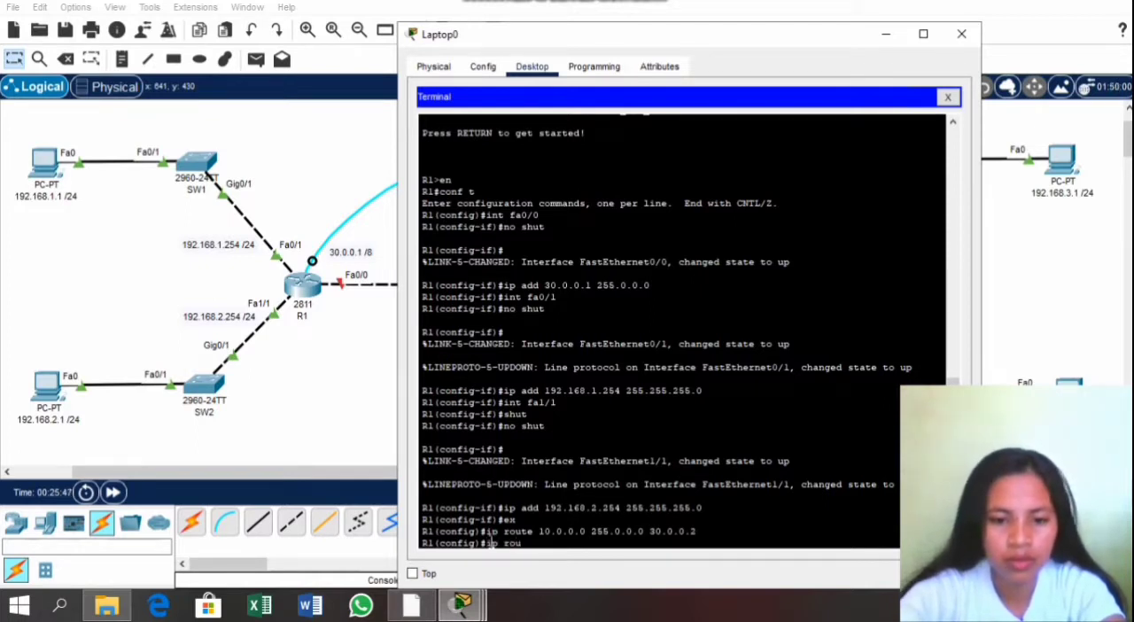
type("te 20")
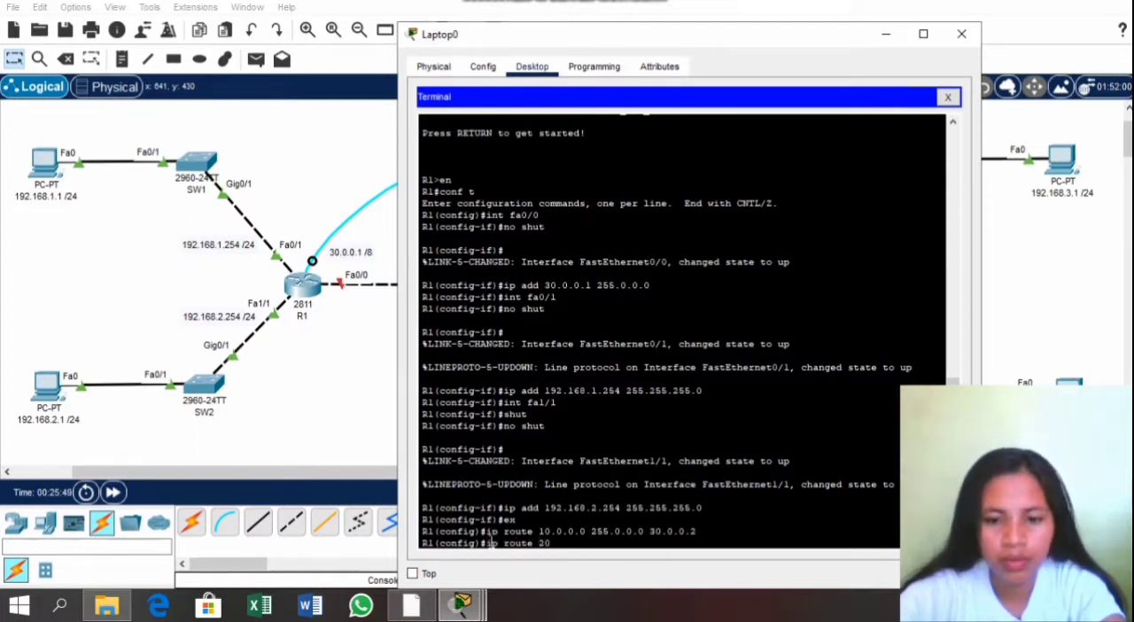
type(".0.0.0")
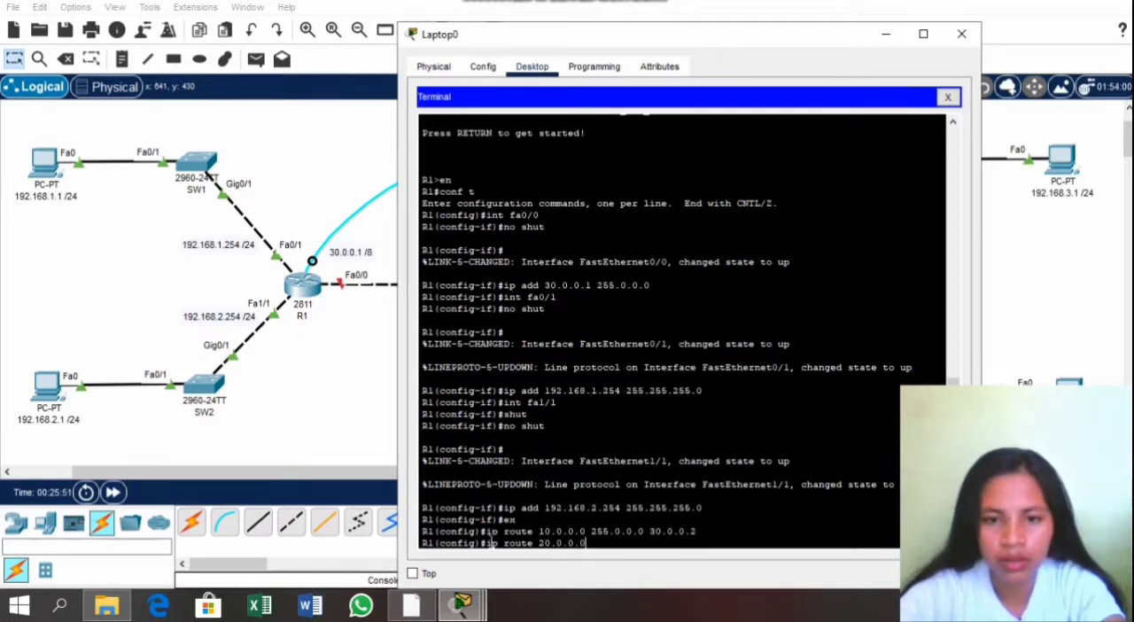
type(" 2")
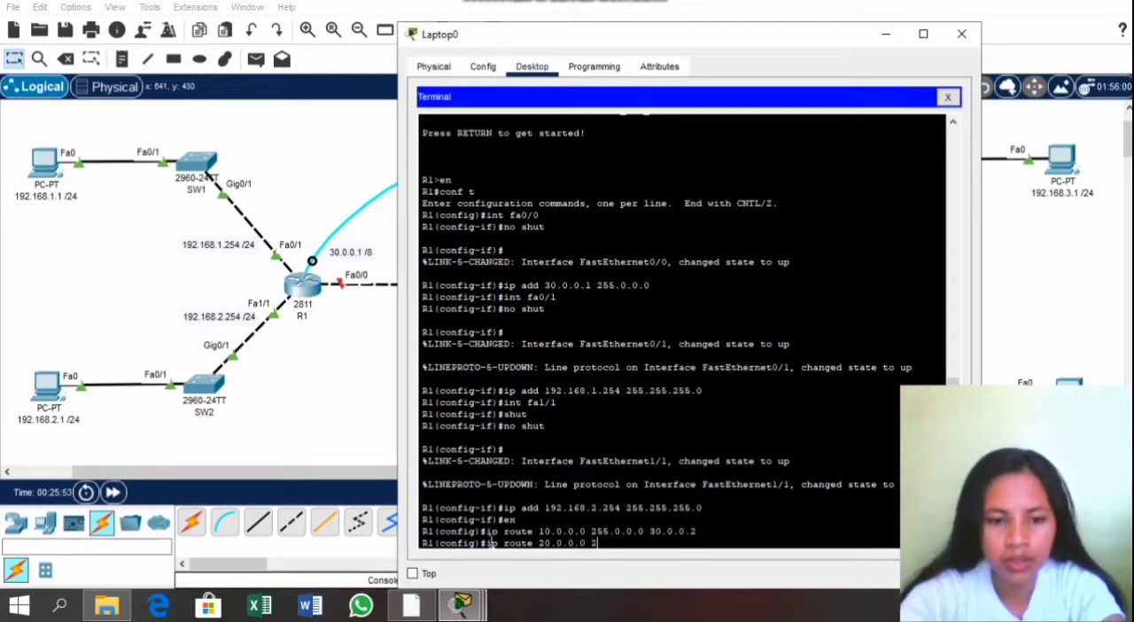
type("55.0.0.")
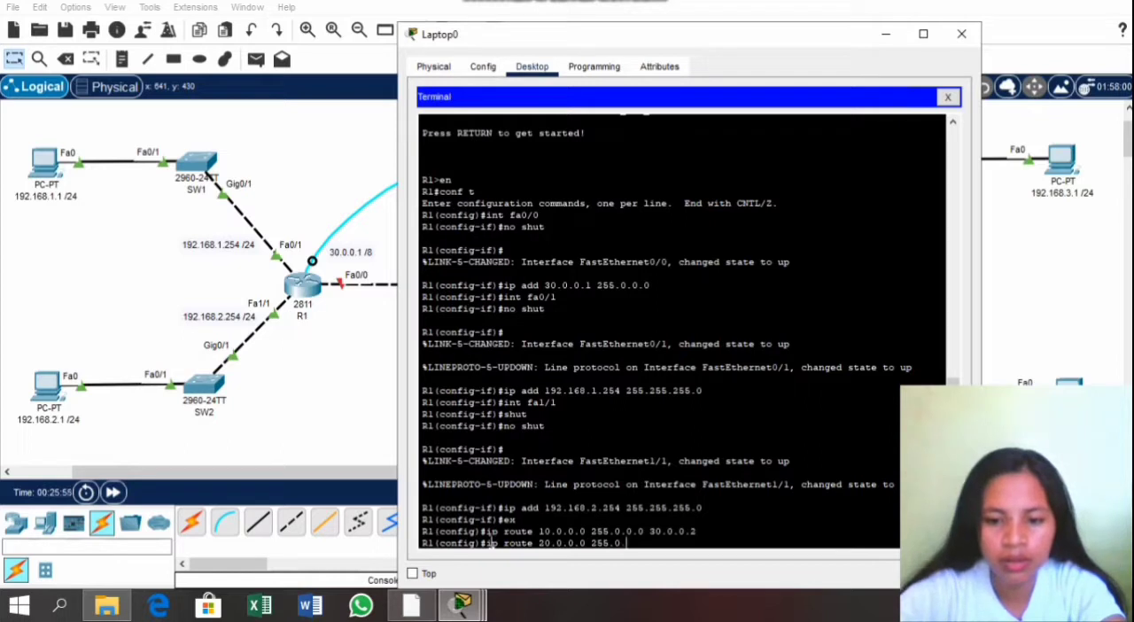
type("0")
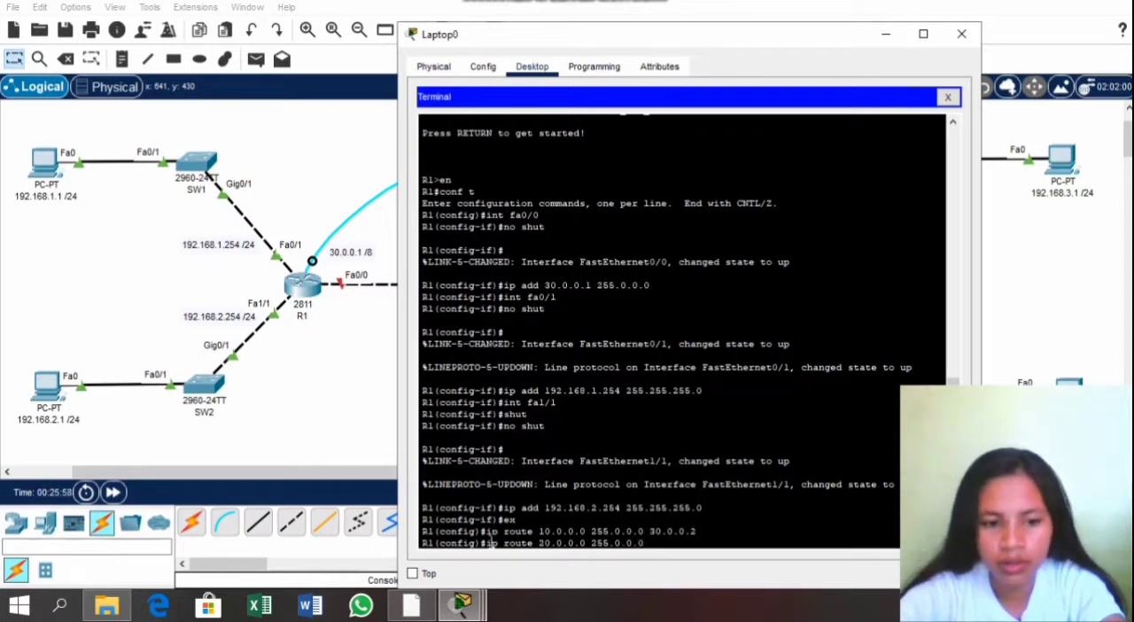
type(" 30.")
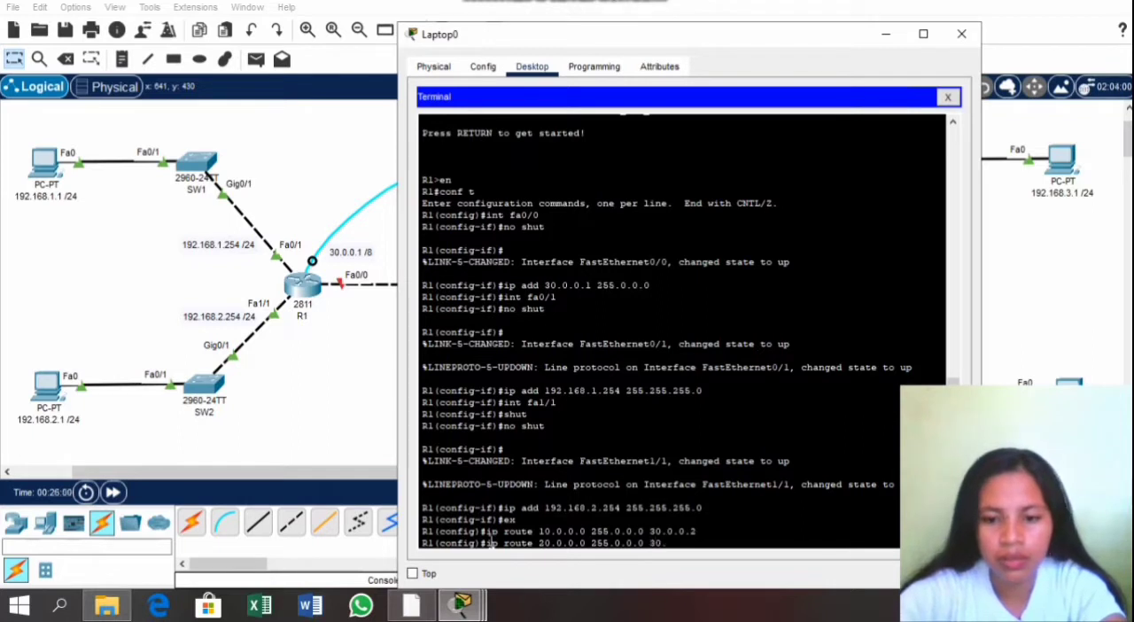
type("0.0.2")
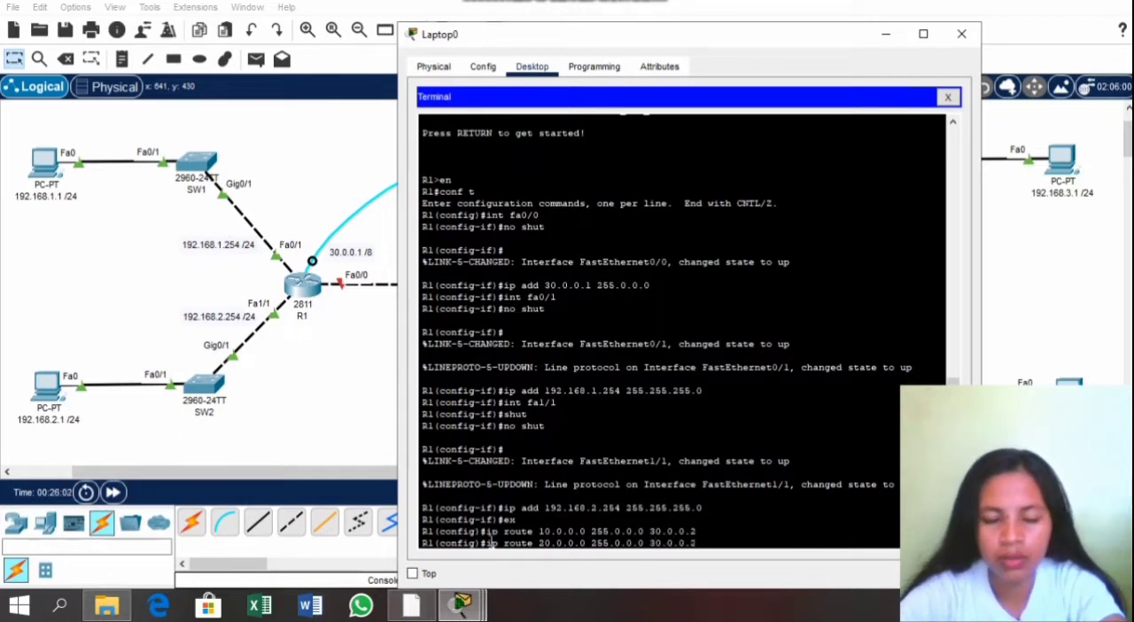
key("Return")
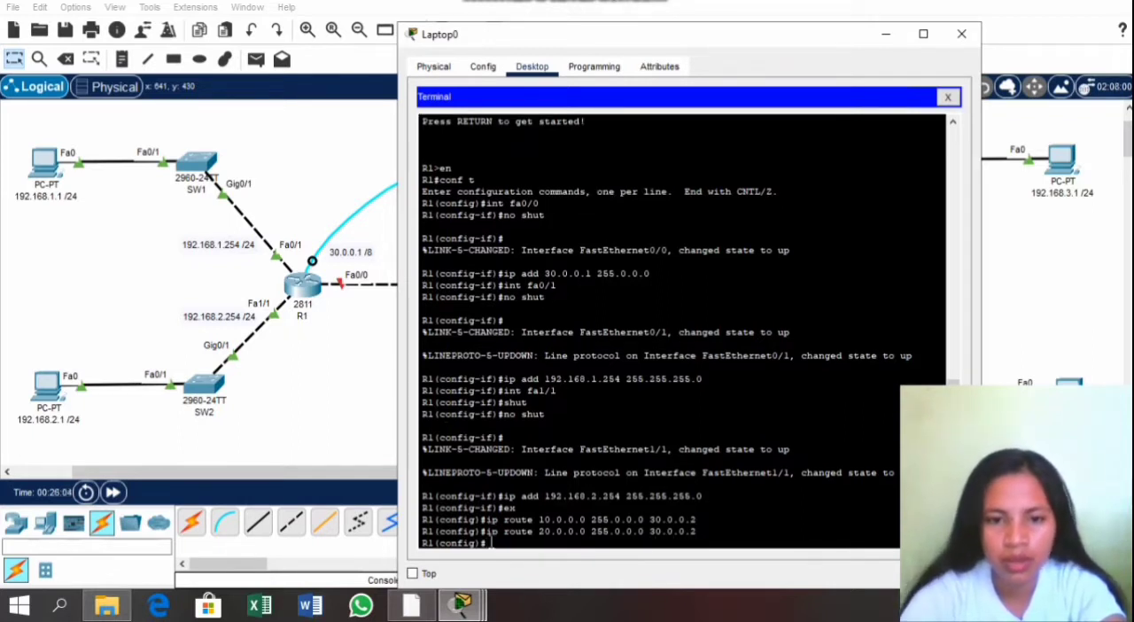
Step: Add a static route on R1 to network 30.0.0.0 with mask 255.0.0.0 via next hop 30.0.0.2
type("ip rou")
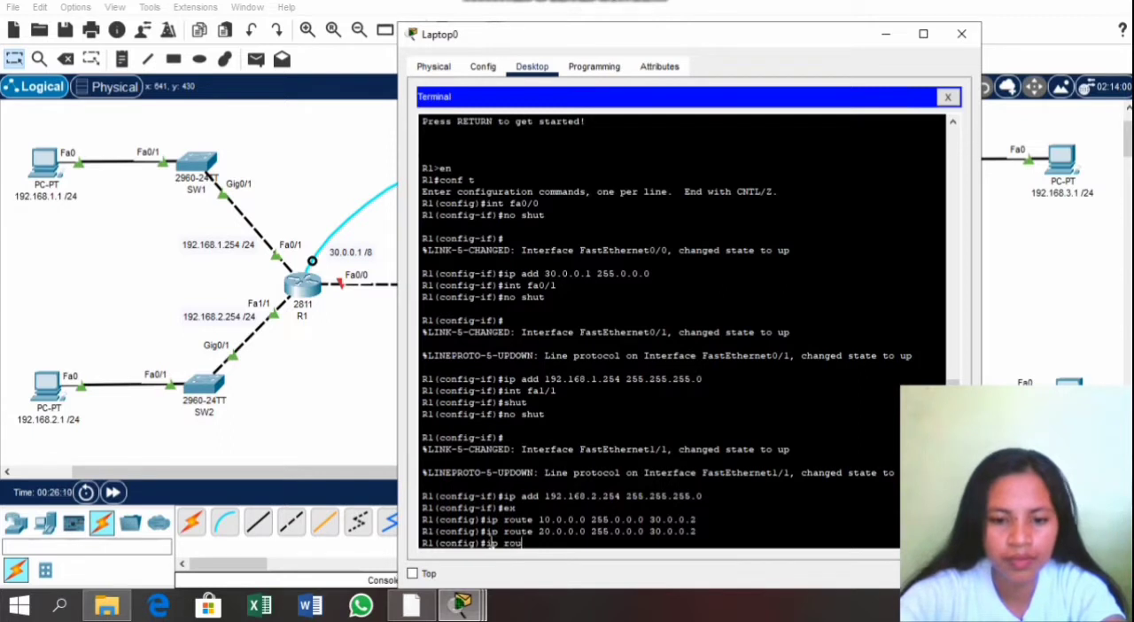
type("te ")
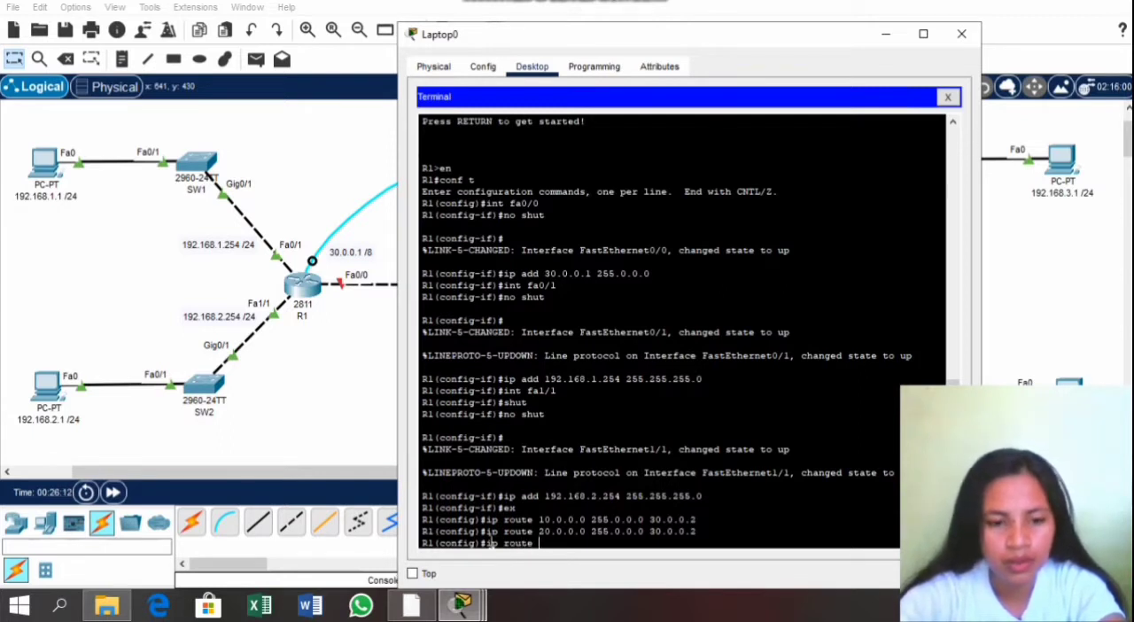
type("30.0.")
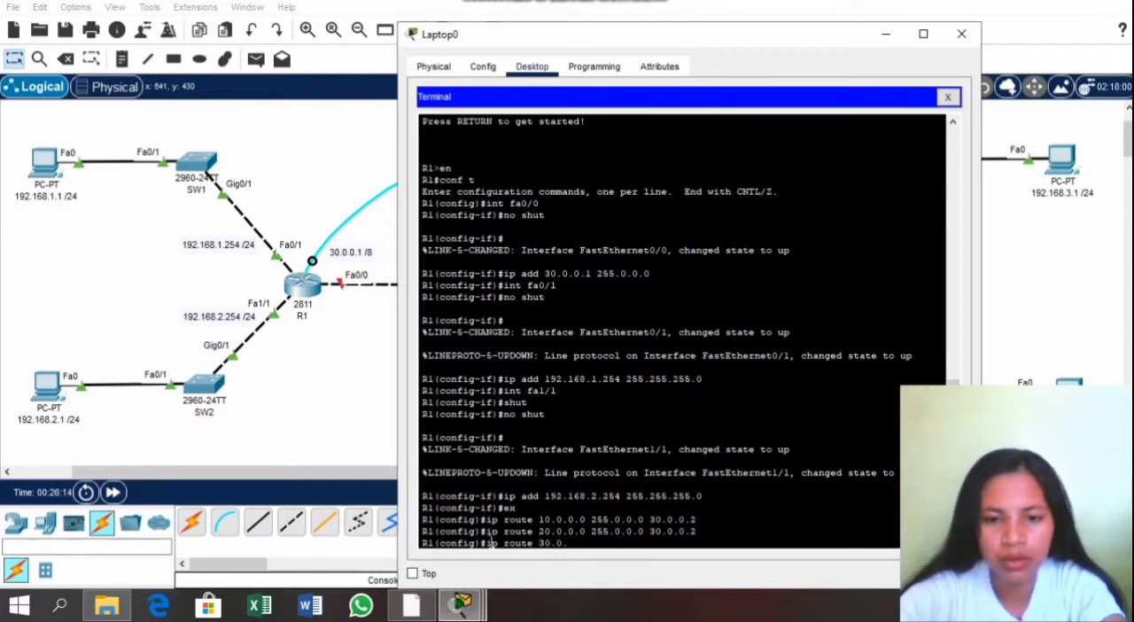
type("0.0")
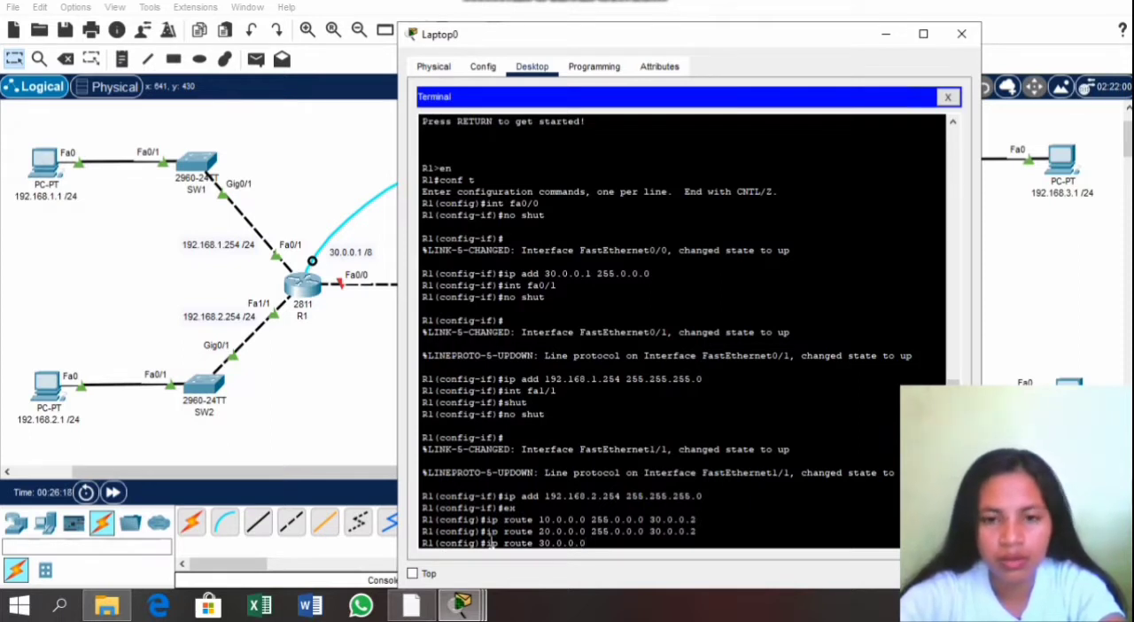
type(" 255")
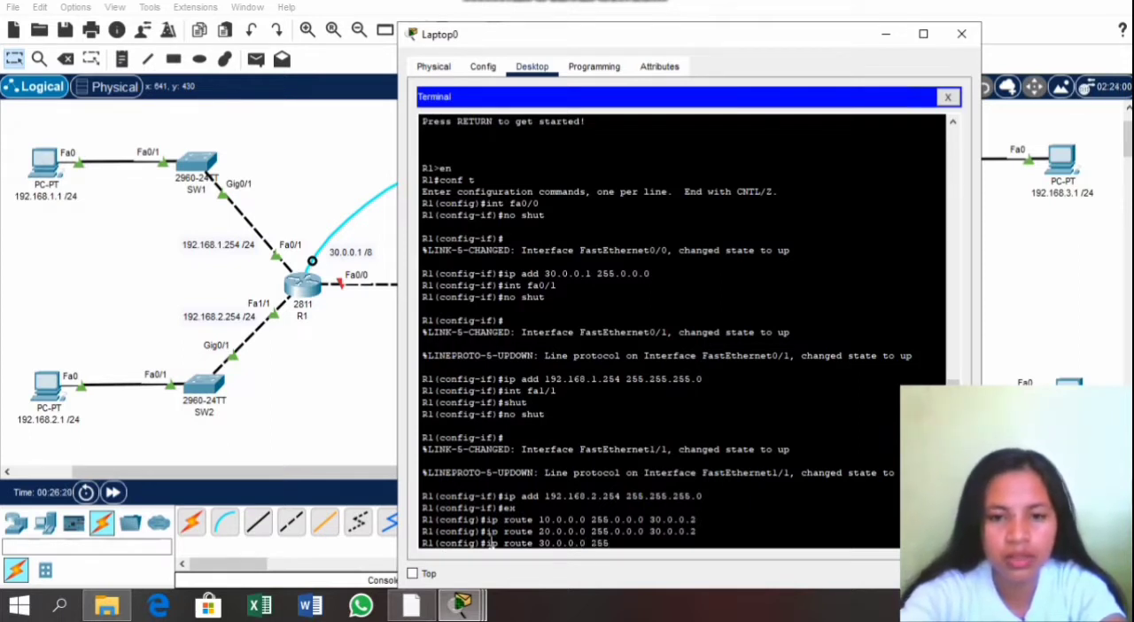
type(".0.0.")
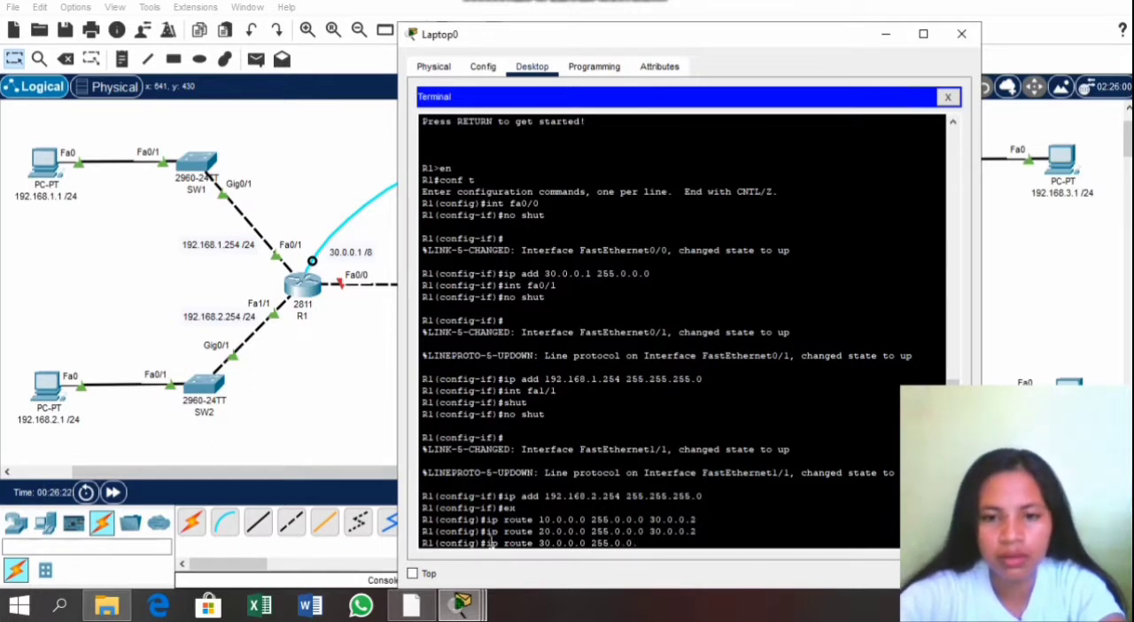
type("0 3")
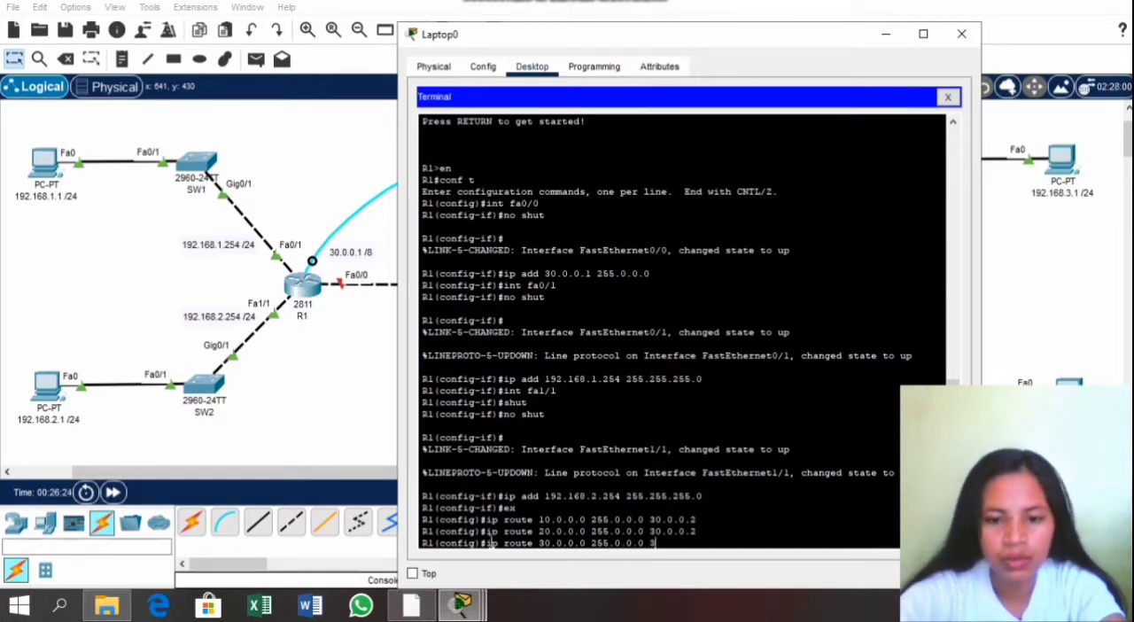
type("0.0.0.")
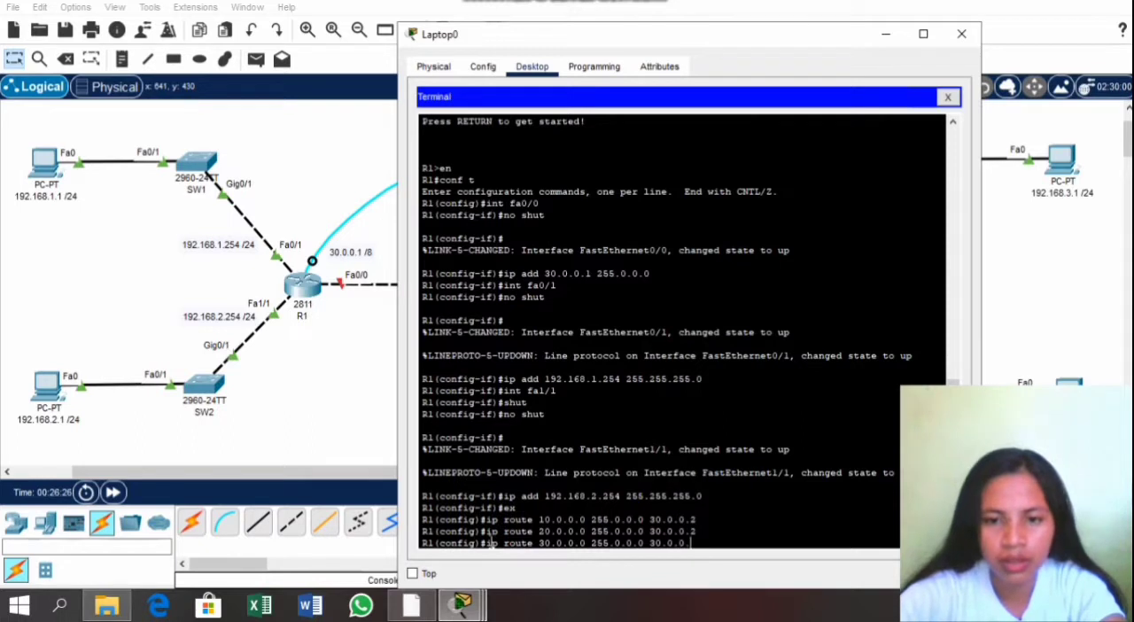
type("2")
key("Return")
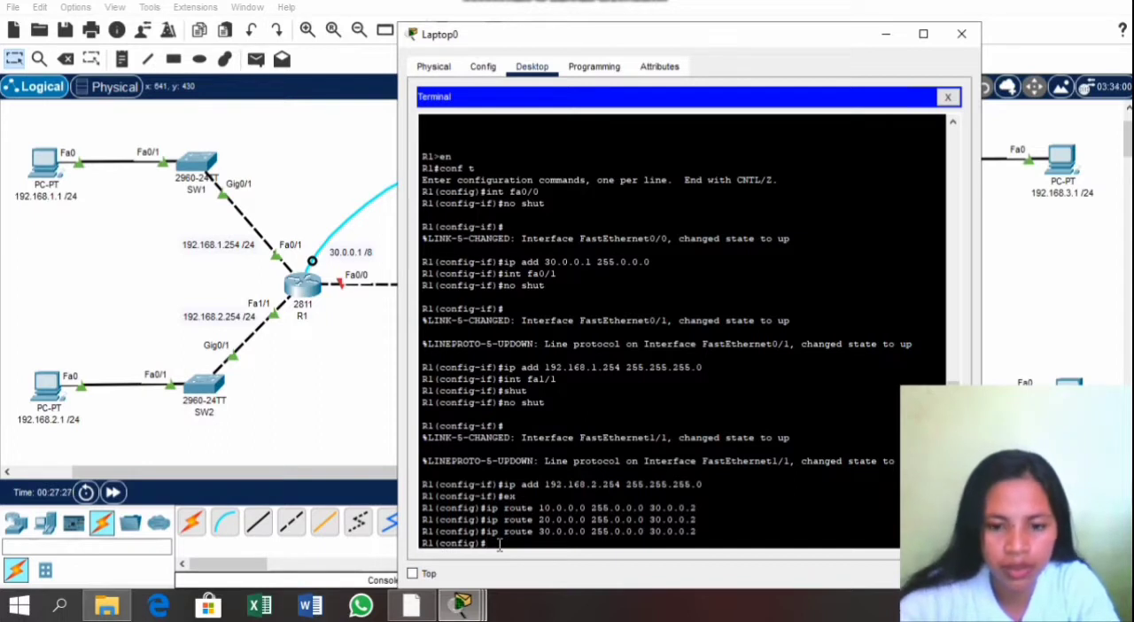
Step: Add a static route on R1 to network 40.0.0.0 with mask 255.0.0.0 via next hop 30.0.0.2
type("ip rou")
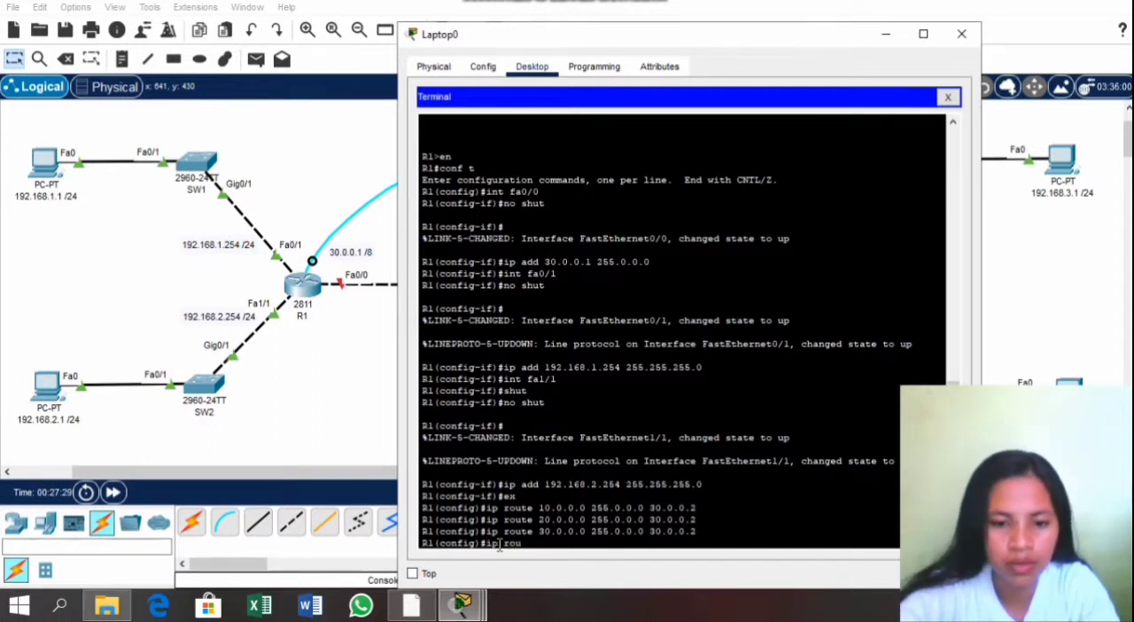
type("te")
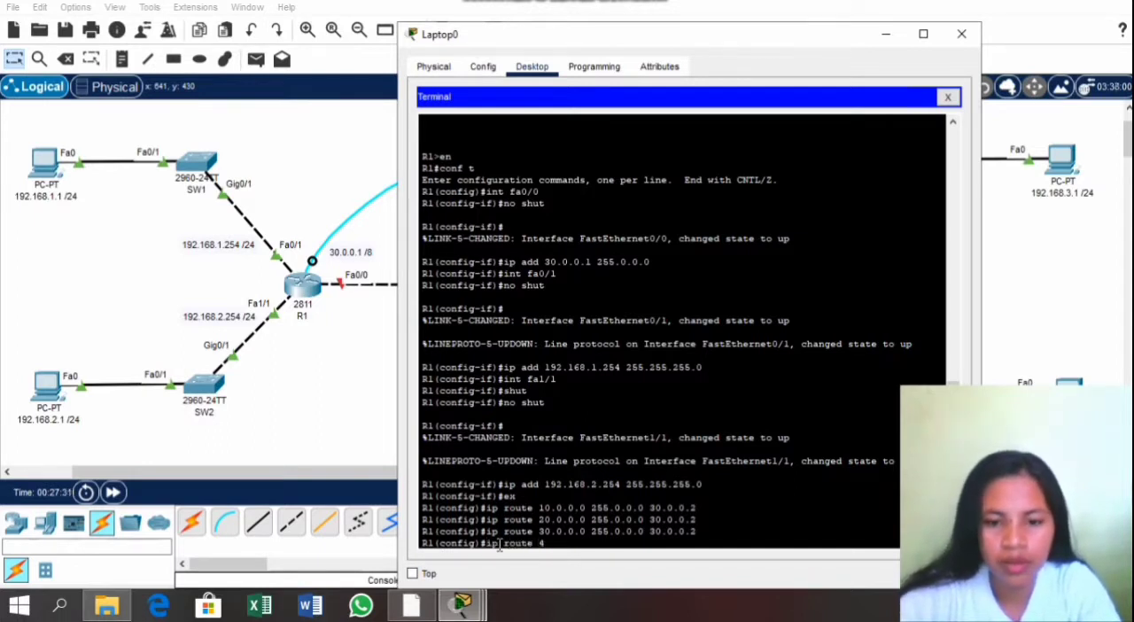
type(" 40.0.0.")
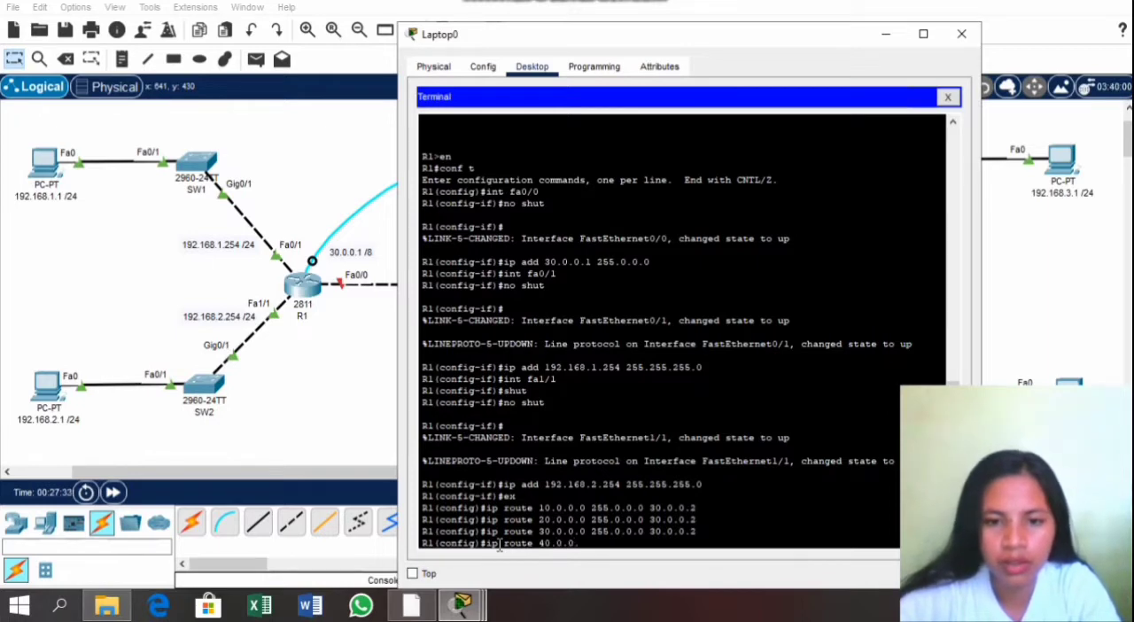
type("0 2")
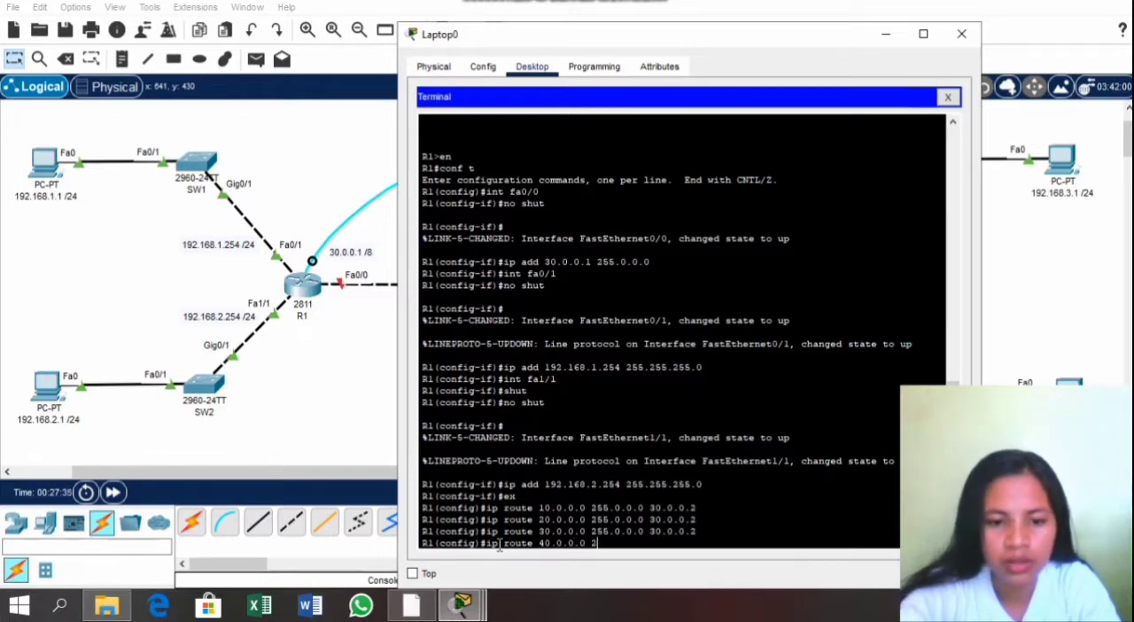
type("55.0.0.")
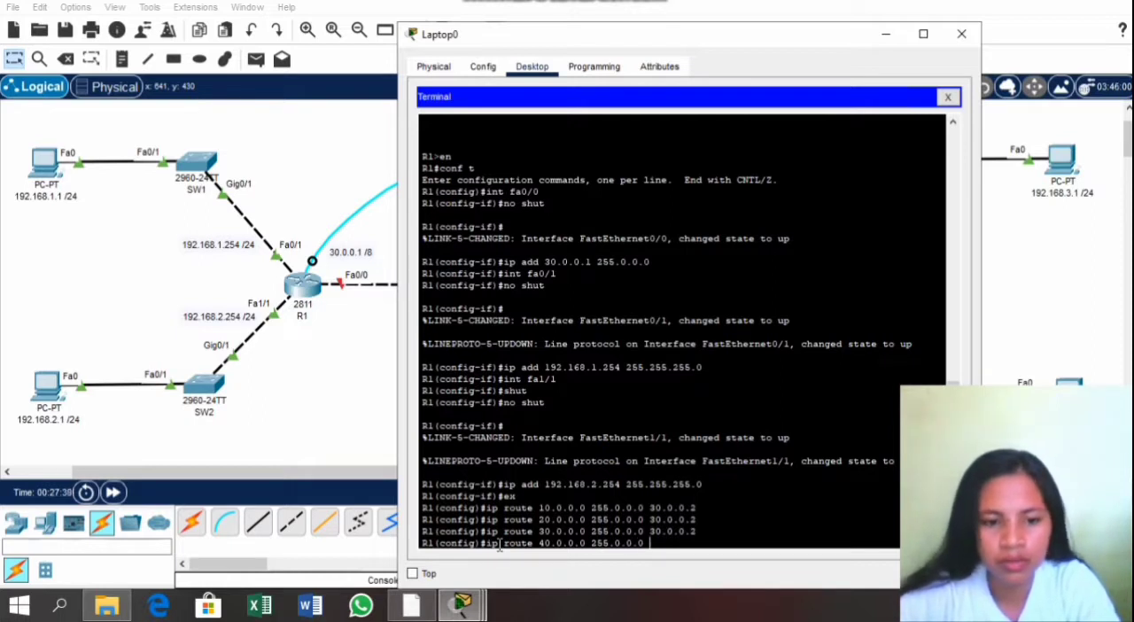
type("0 30.0.02")
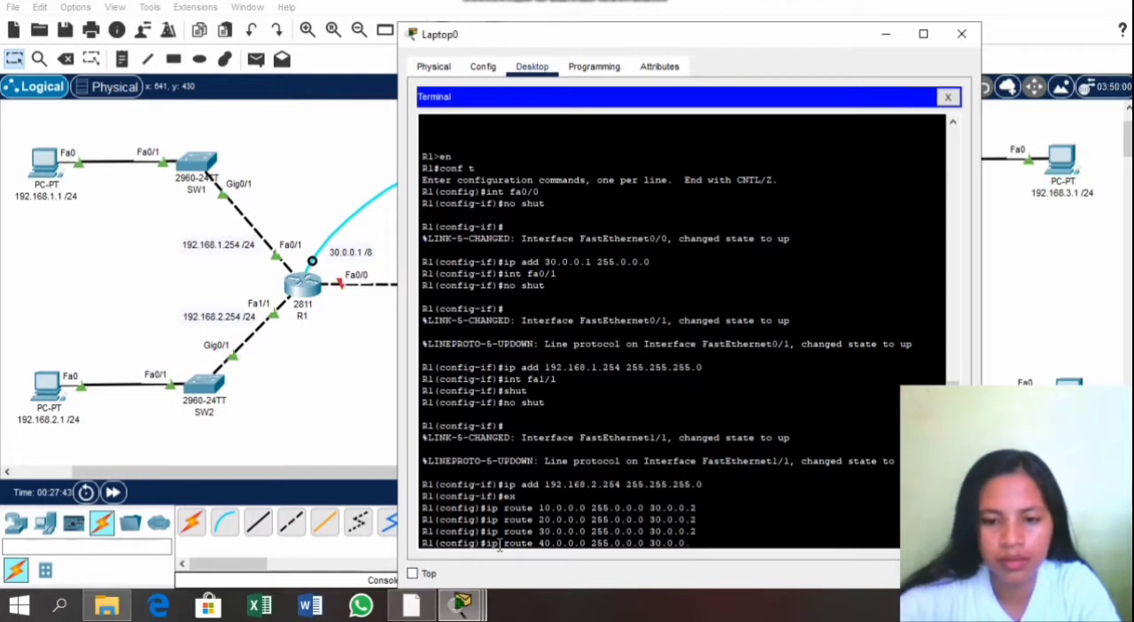
type("2")
key("Return")
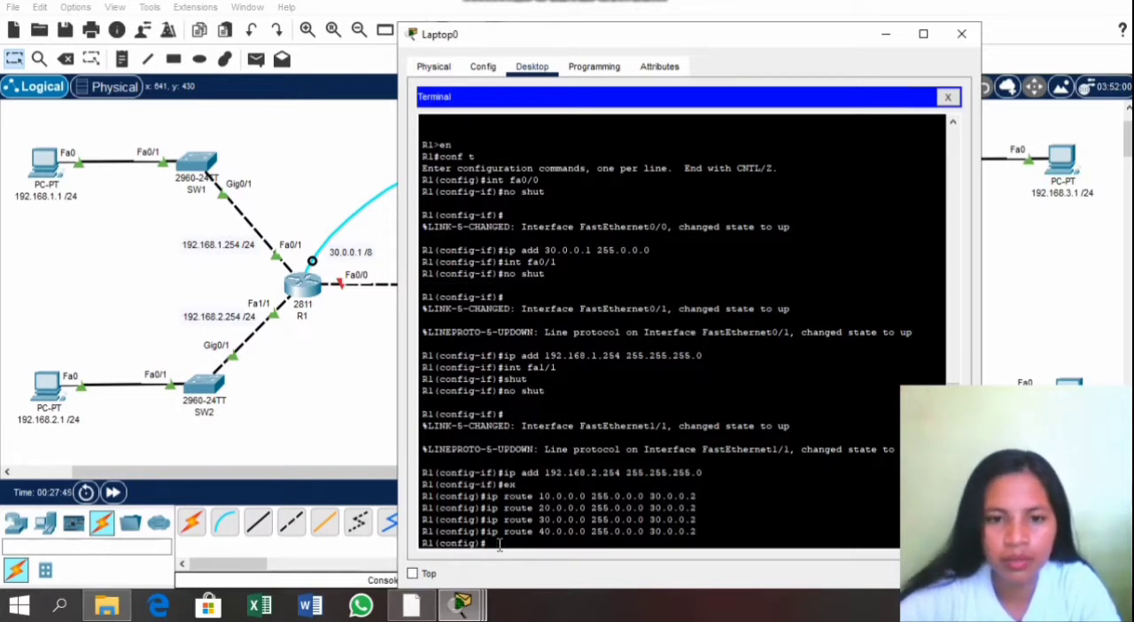
Step: Add a static route on R1 to network 192.168.4.0 with mask 255.255.255.0 via next hop 30.0.0.2
type("ip")
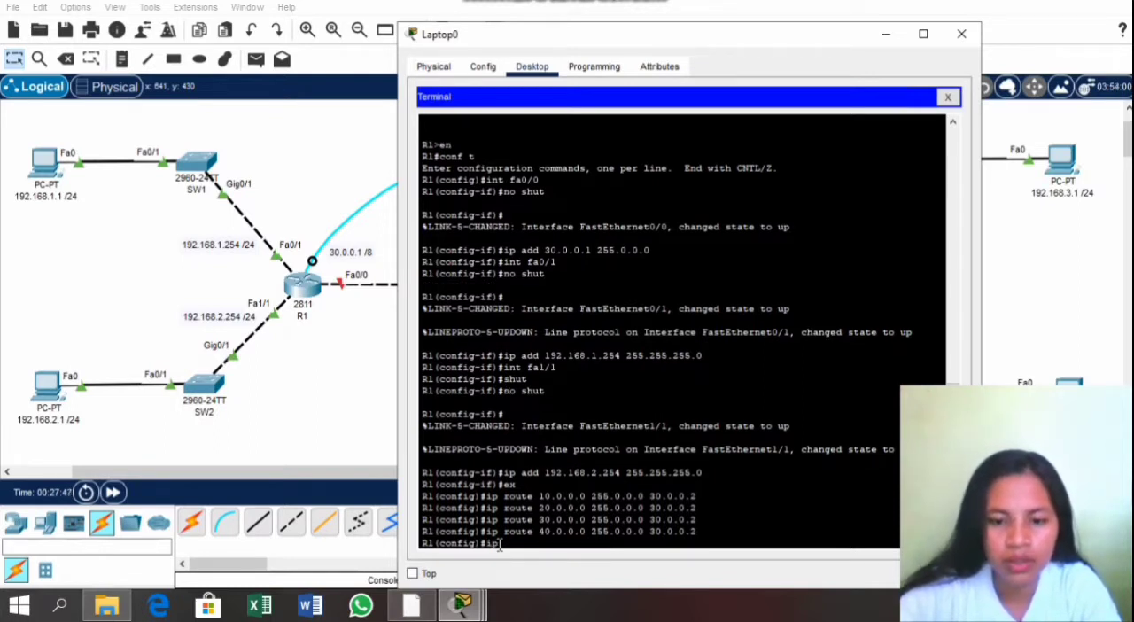
type(" route")
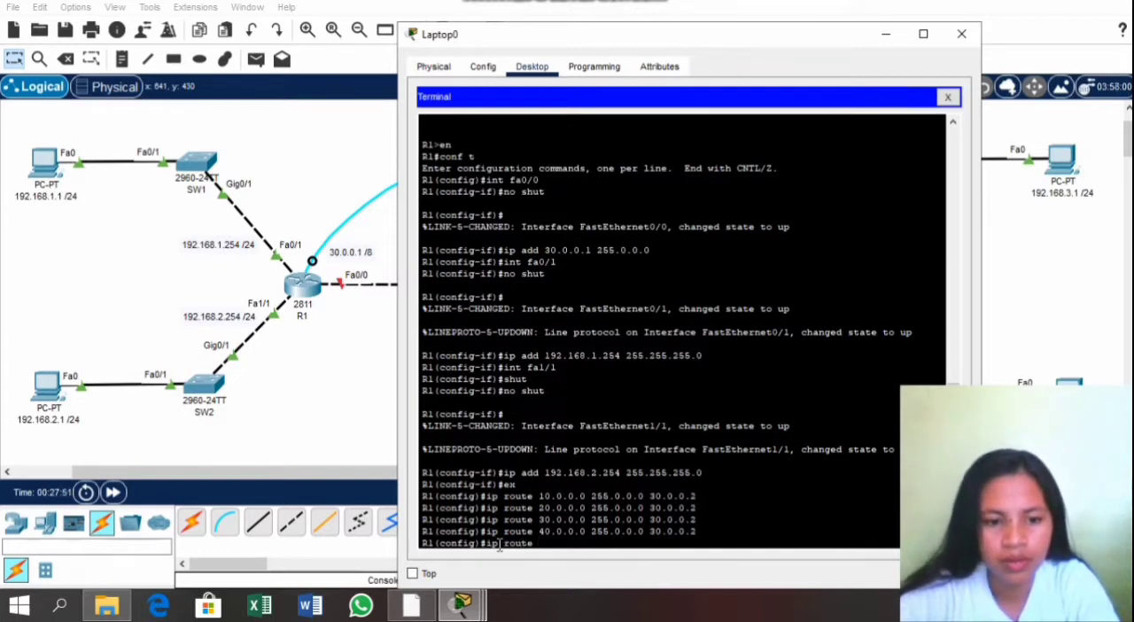
type(" 192.16")
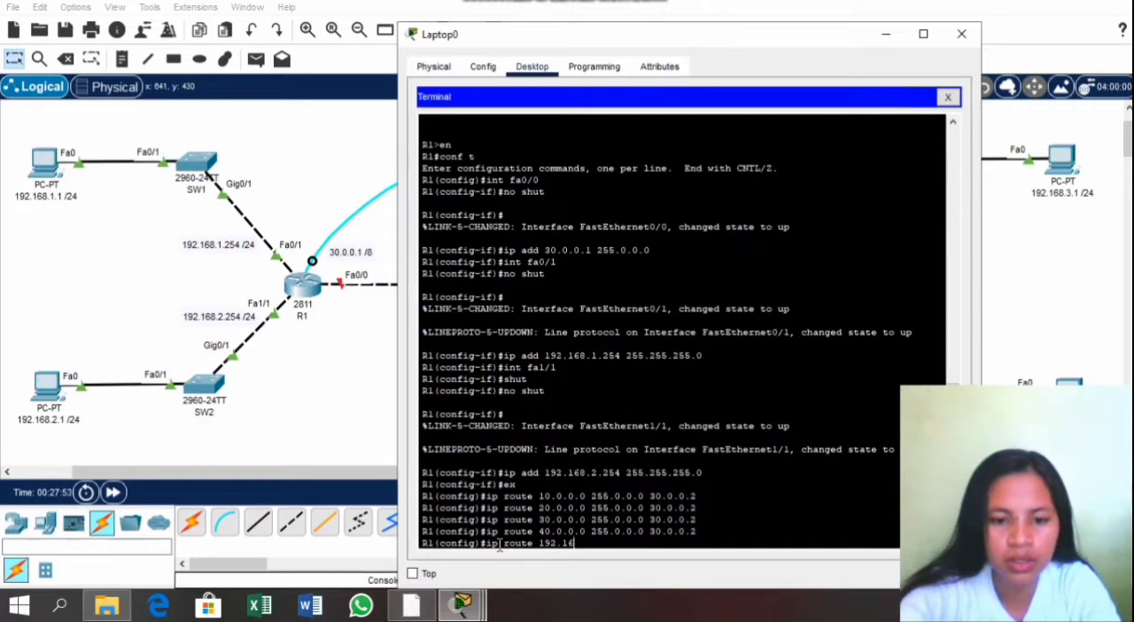
type("8.")
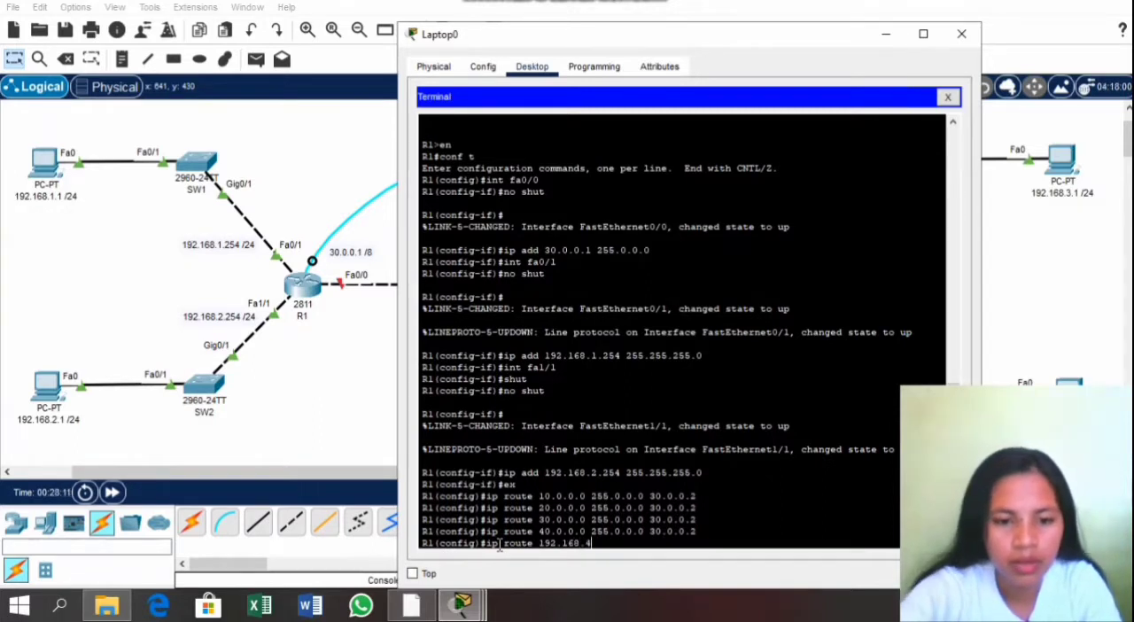
type("4.0")
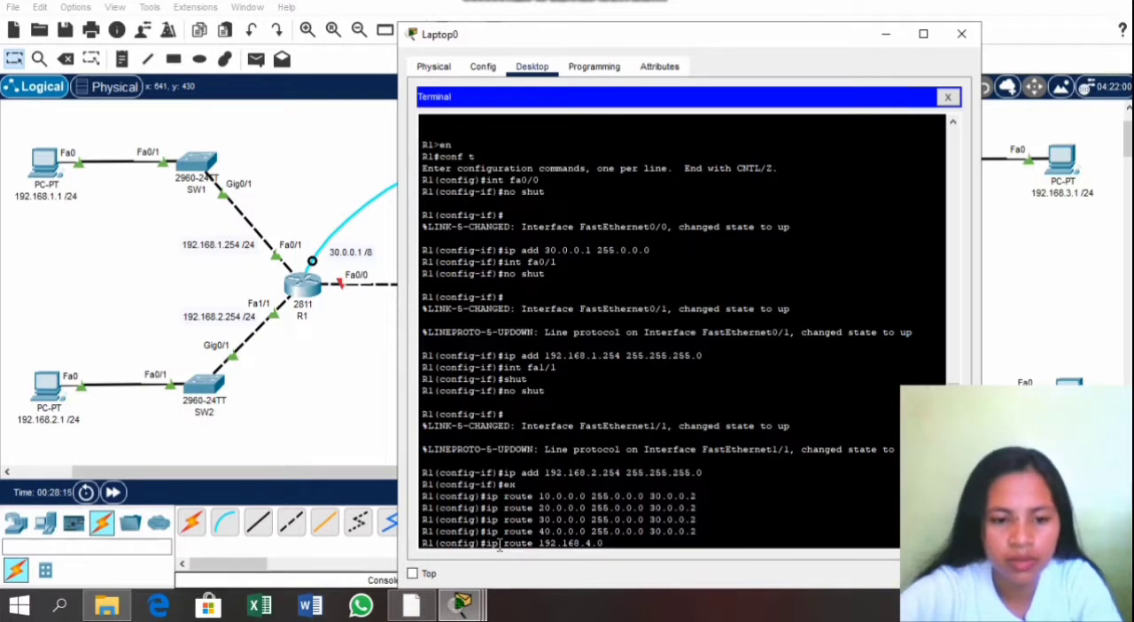
type(" 255.25")
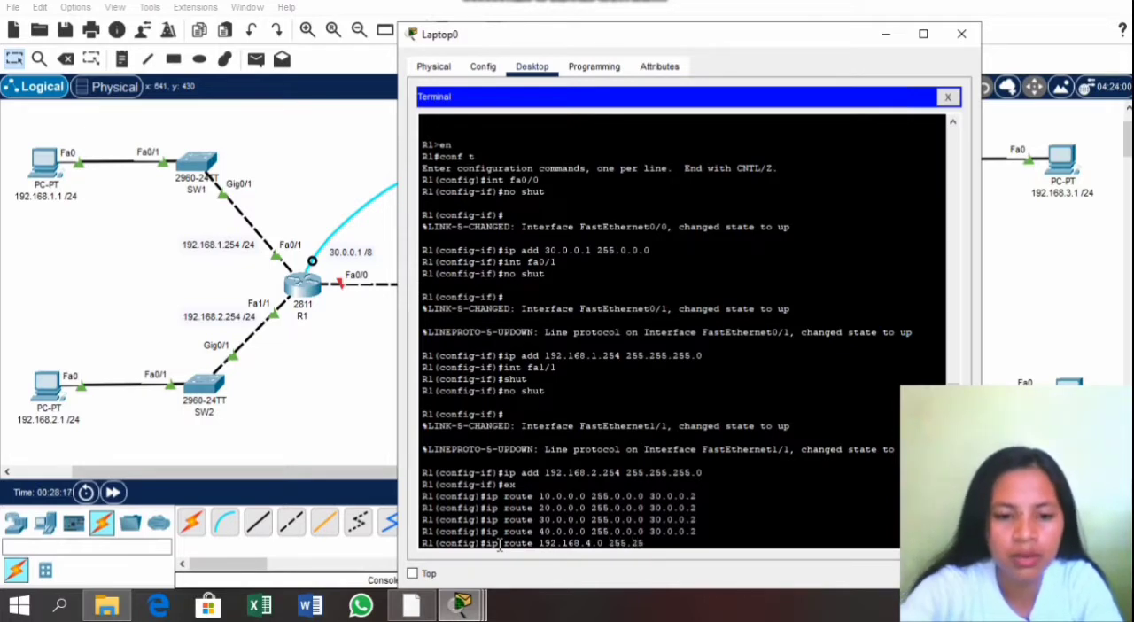
type("5.255.")
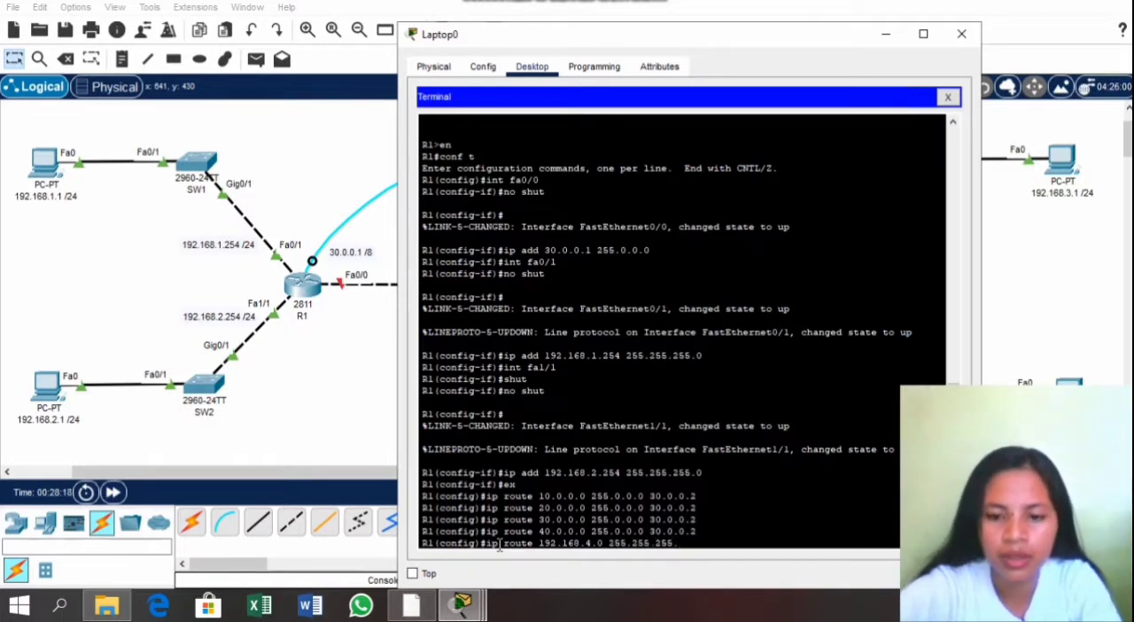
type("0 30")
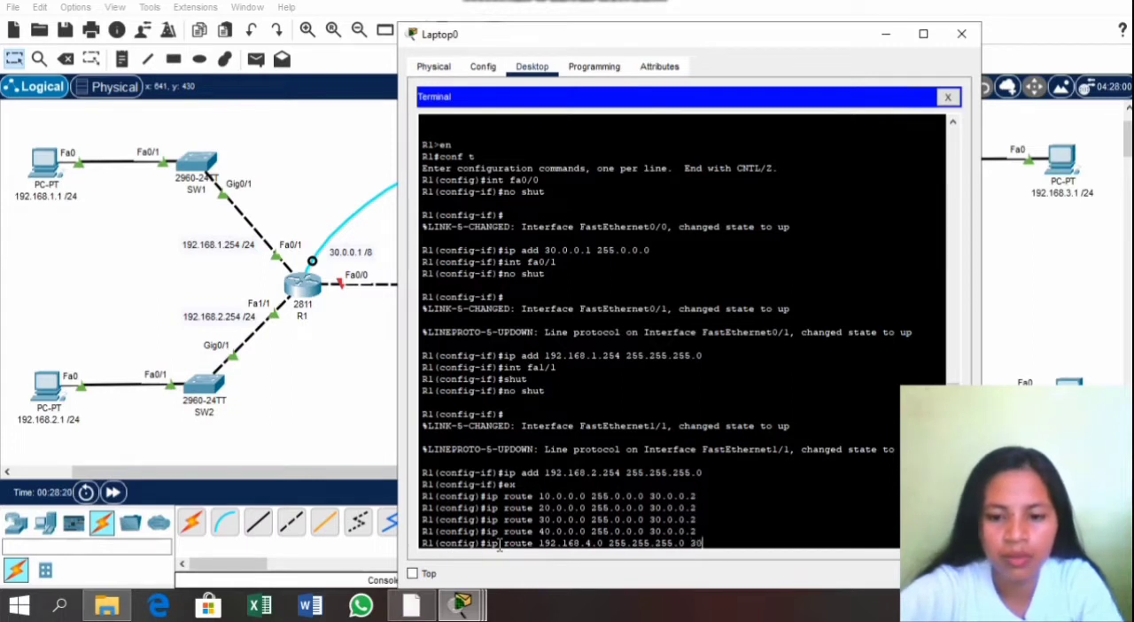
type(".0.0.2")
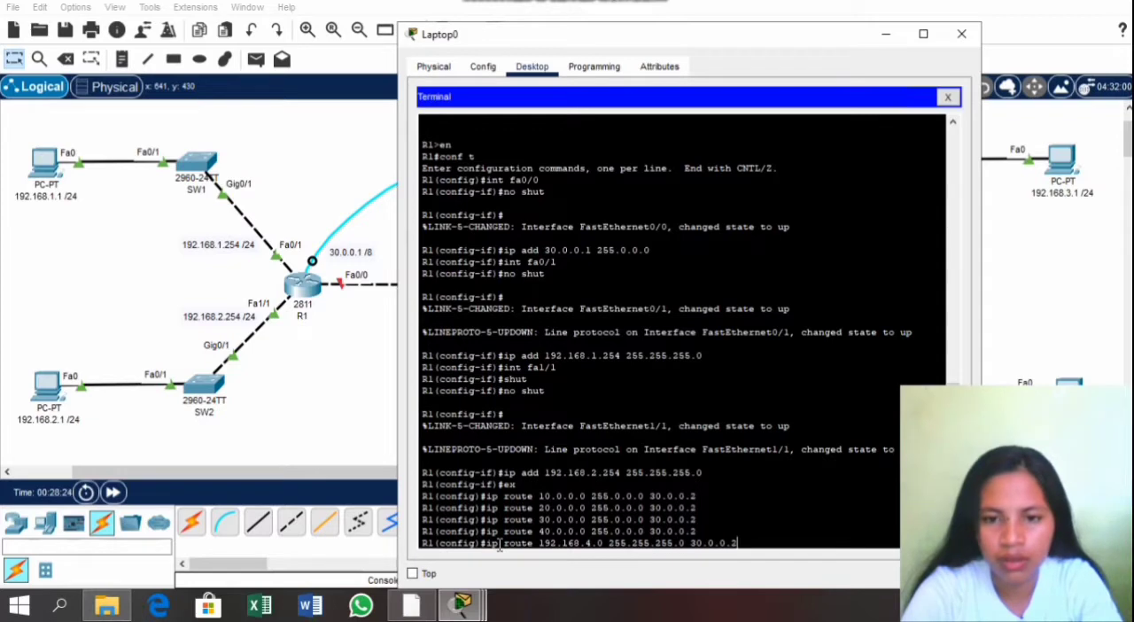
key("Return")
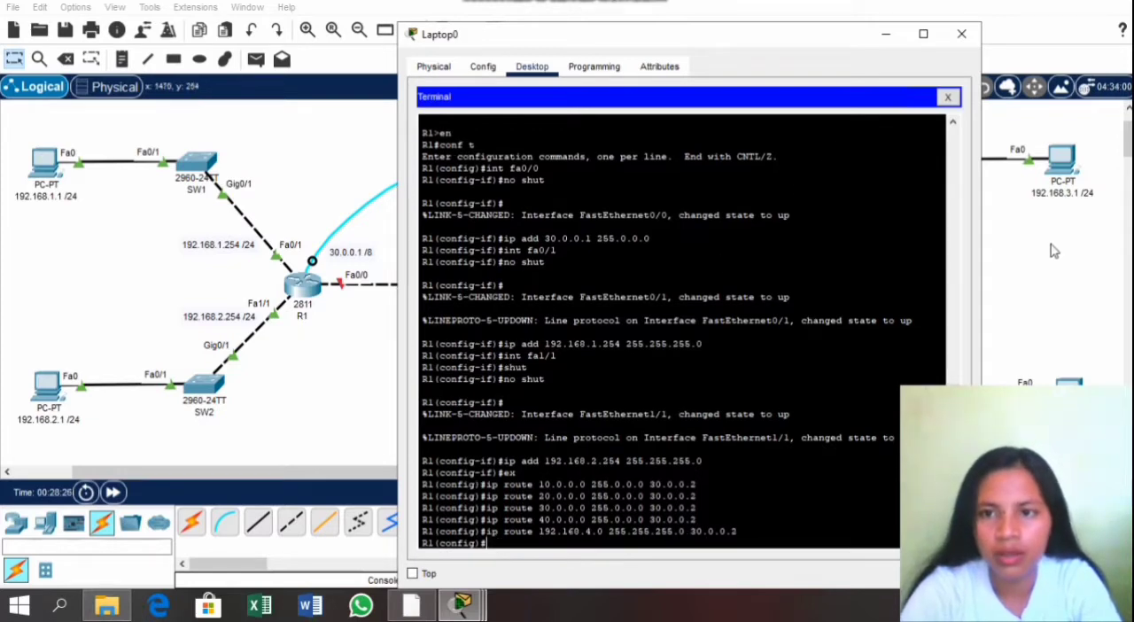
Step: Check the activity results and examine the assessment items for R1's ports and static routes, then close the results
left_click(1051, 249)
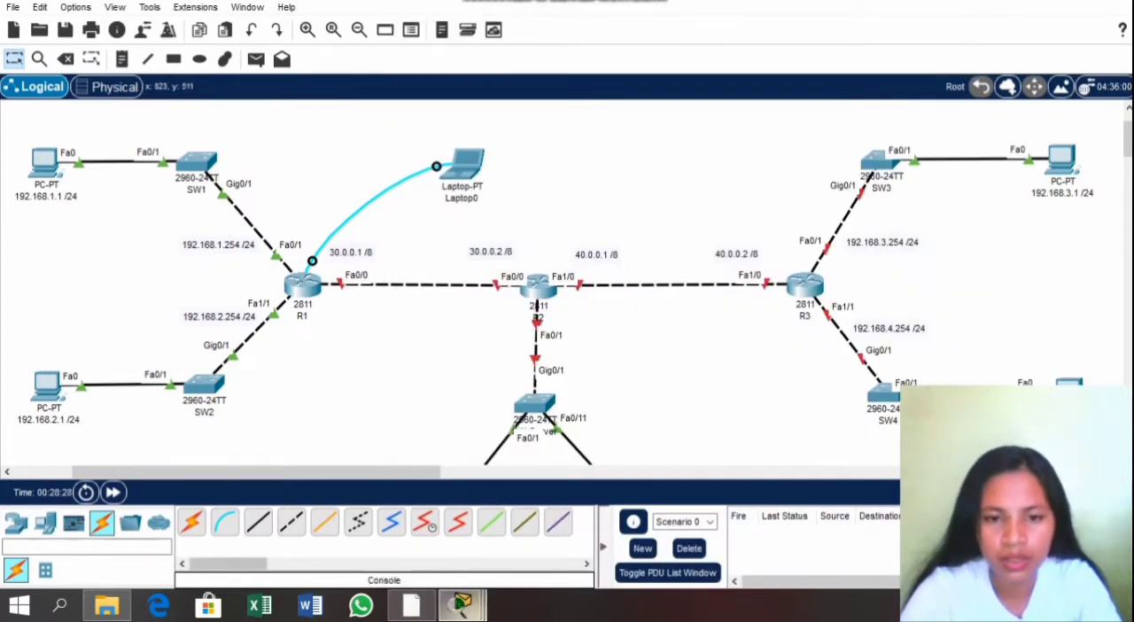
mouse_move(461, 605)
left_click(443, 537)
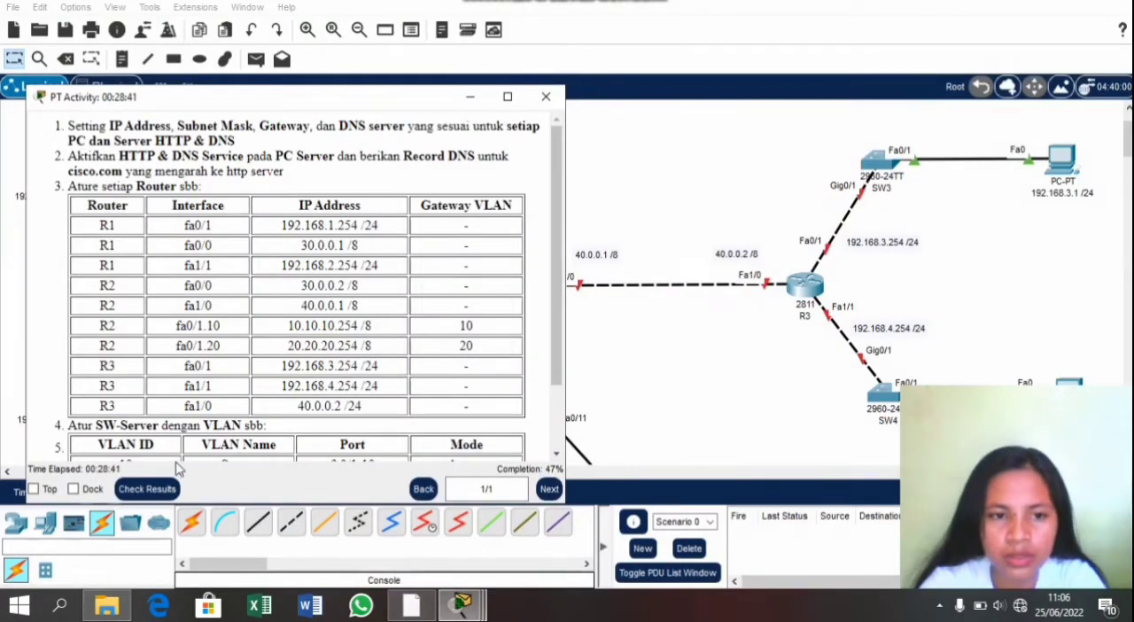
left_click(149, 493)
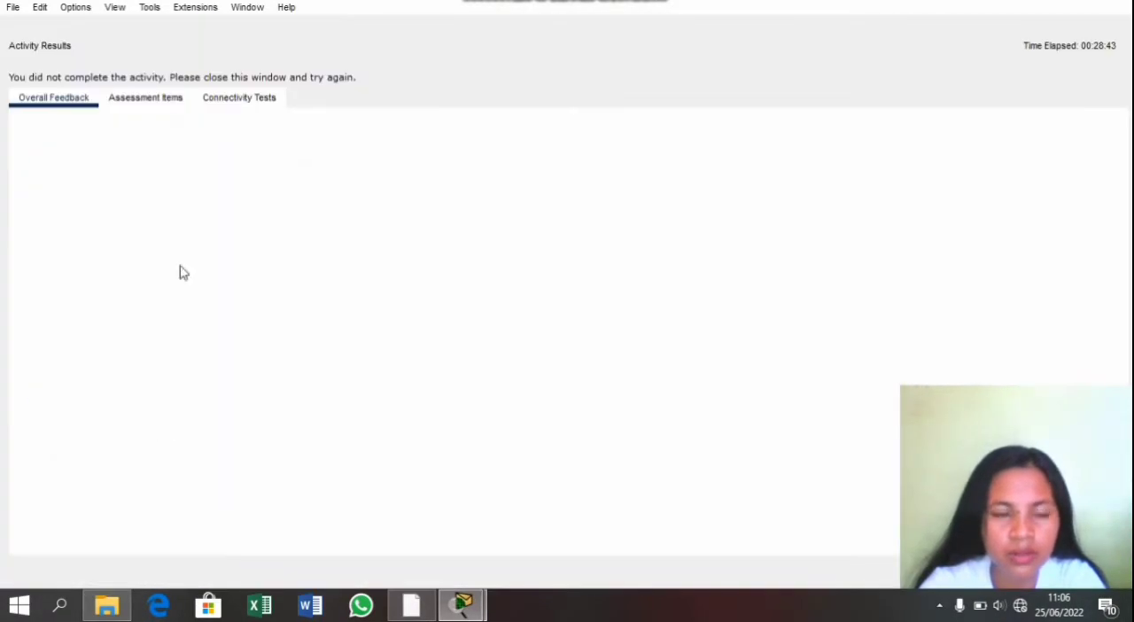
left_click(146, 100)
scroll(138, 270, "down", 3)
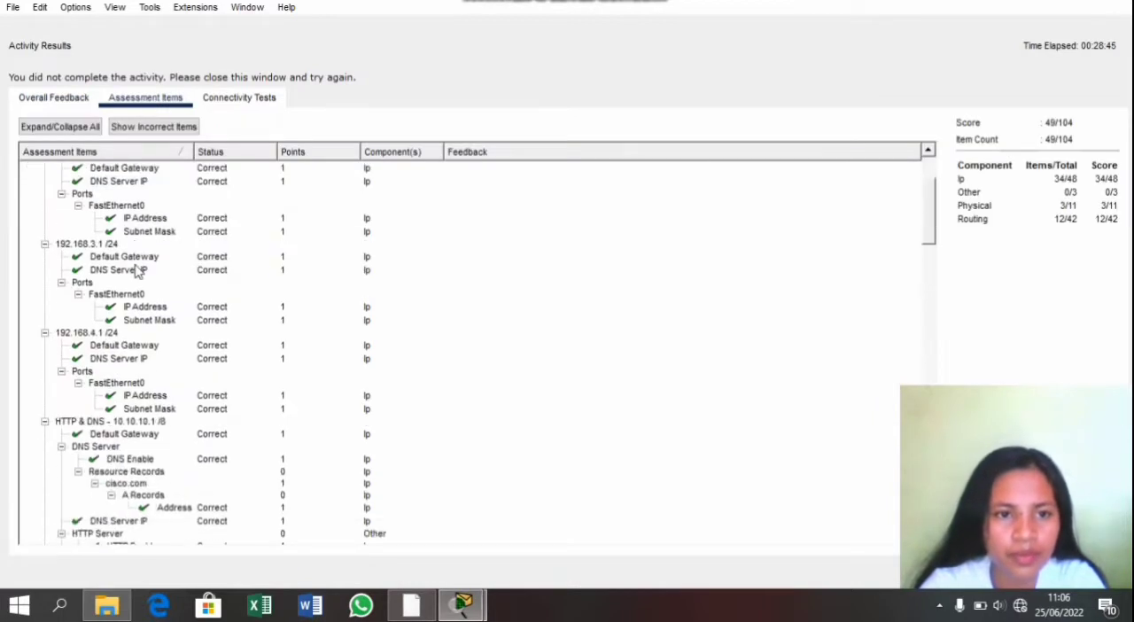
scroll(137, 270, "down", 15)
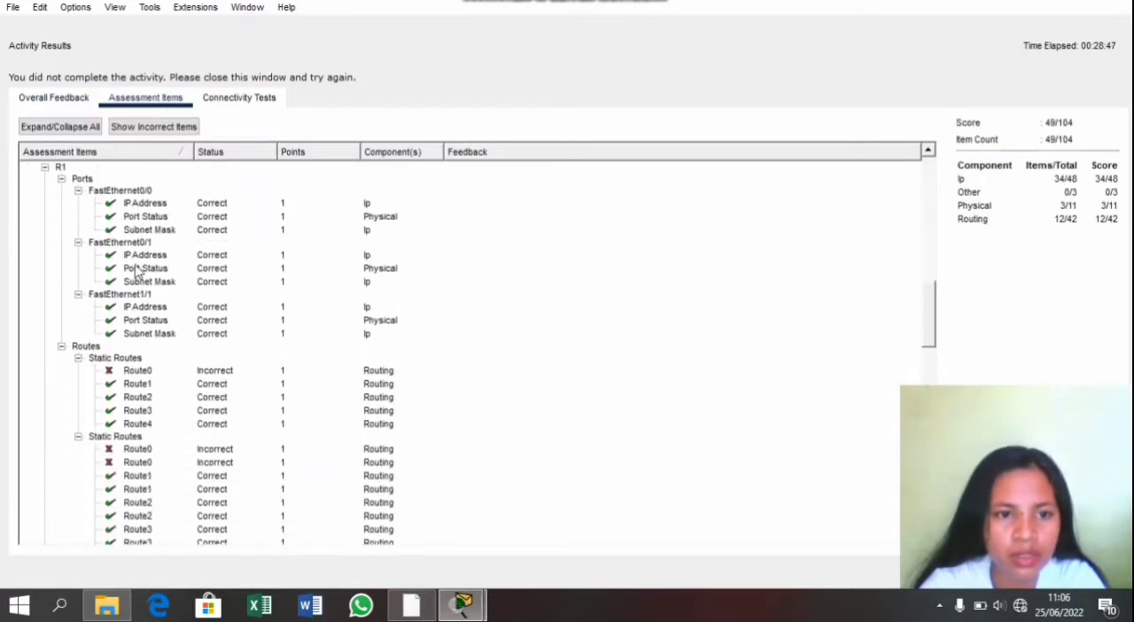
scroll(138, 270, "down", 2)
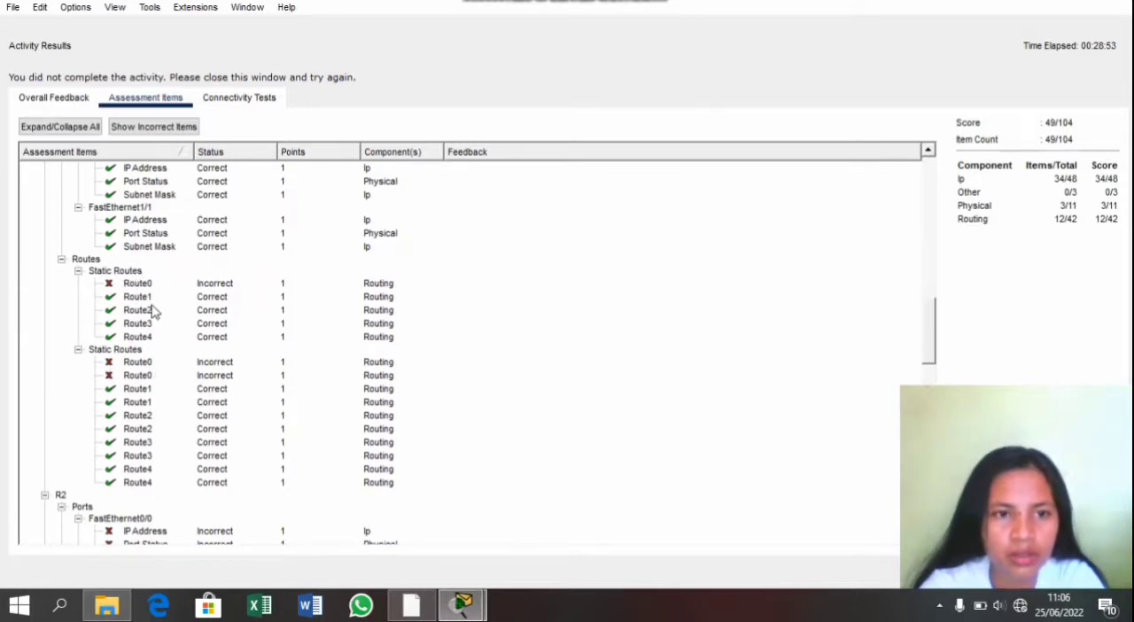
scroll(153, 312, "up", 6)
scroll(151, 310, "down", 7)
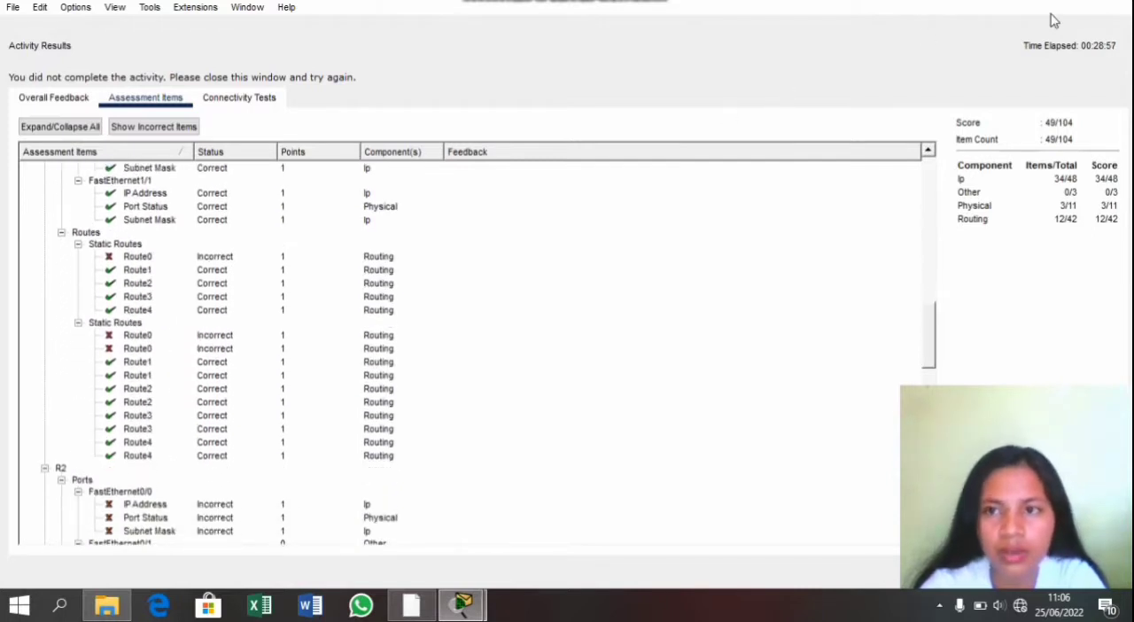
left_click(1089, 571)
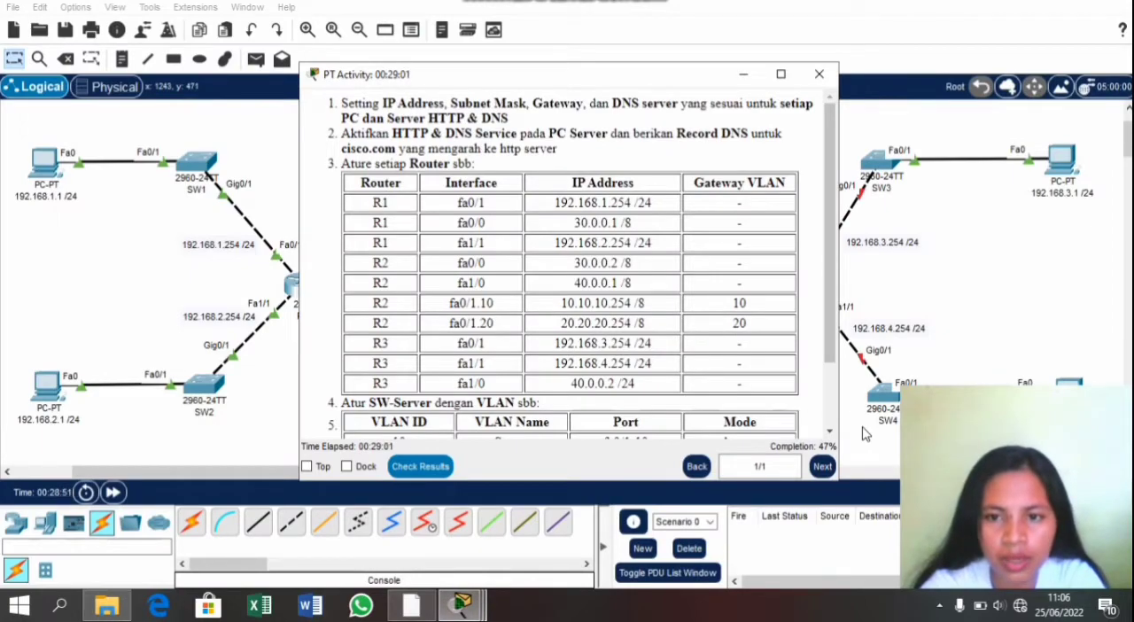
Step: Add a static route on R1 to network 192.168.3.0 with mask 255.255.255.0 via next hop 30.0.0.2
left_click(454, 604)
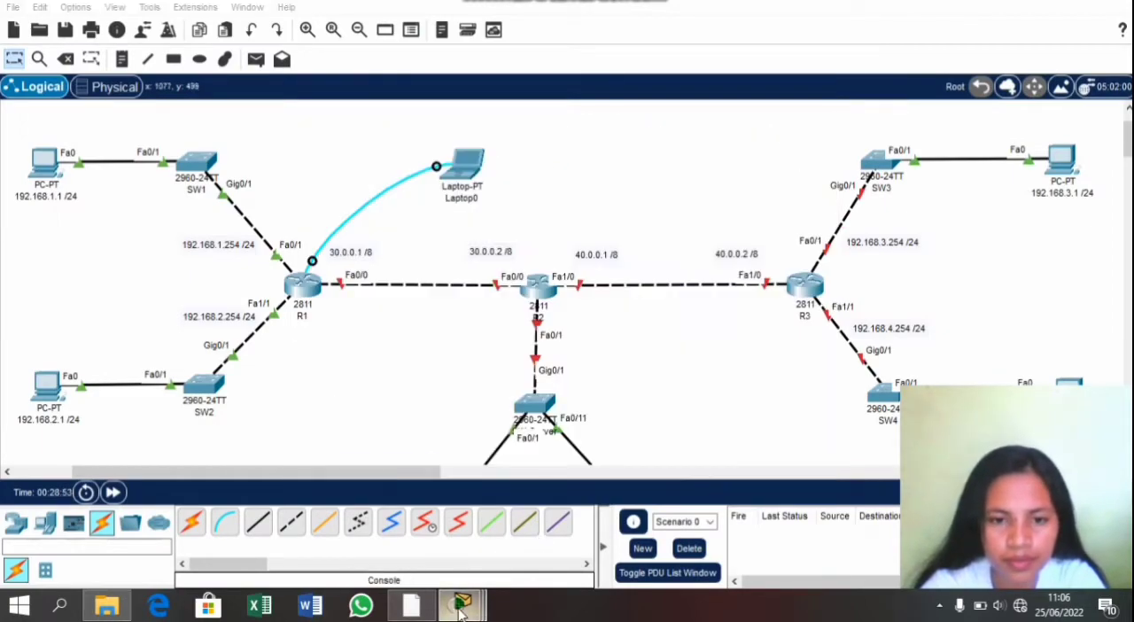
mouse_move(461, 604)
left_click(496, 536)
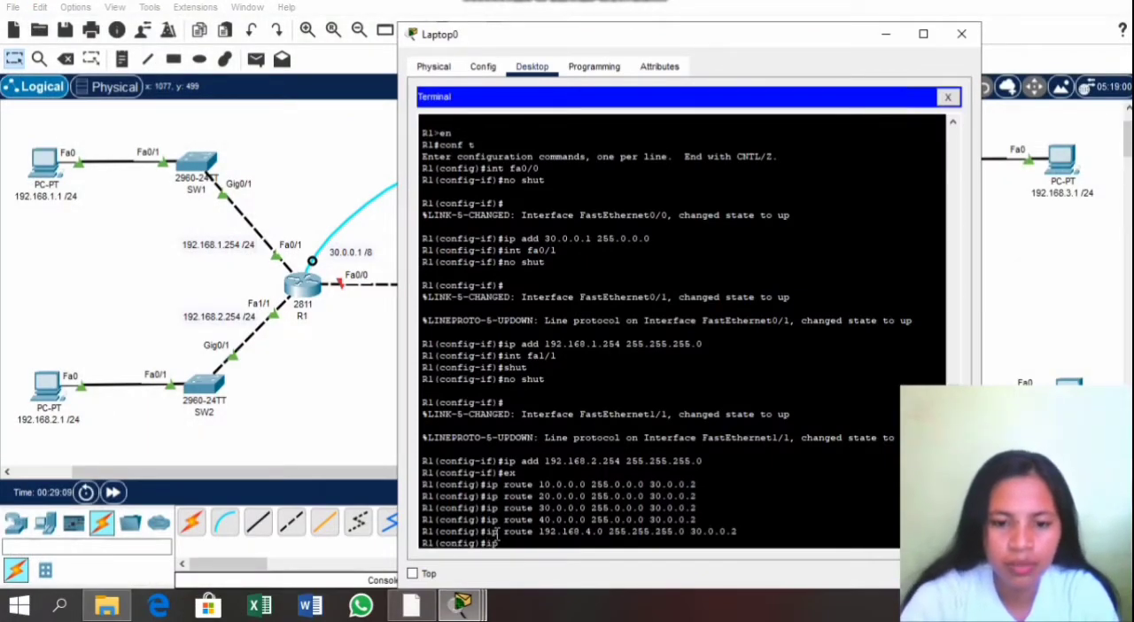
type("route")
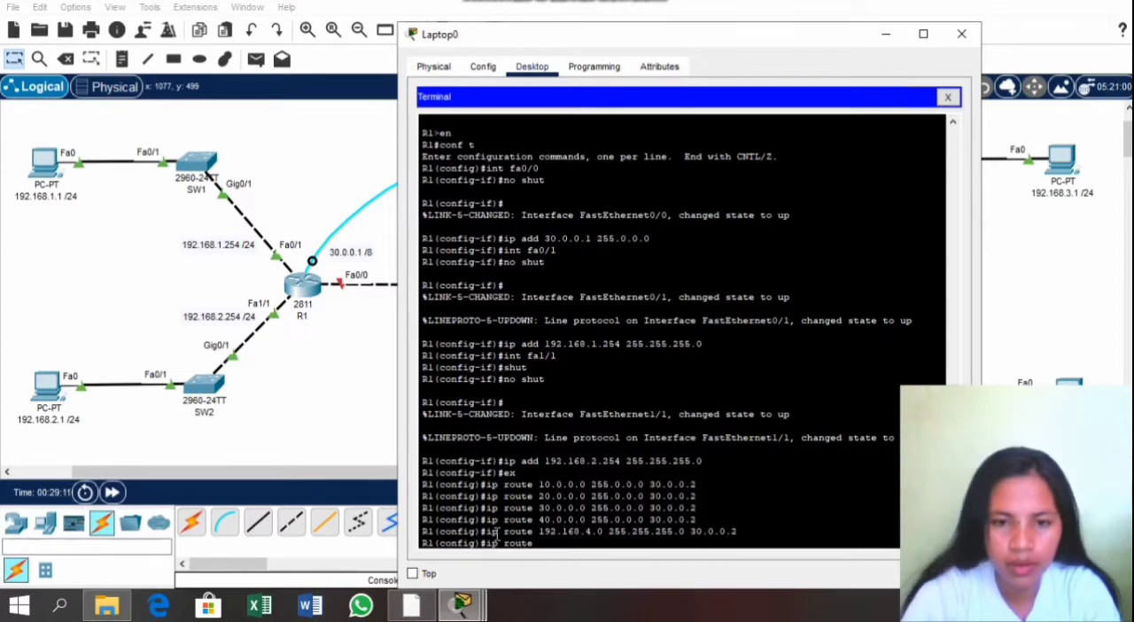
type(" 192")
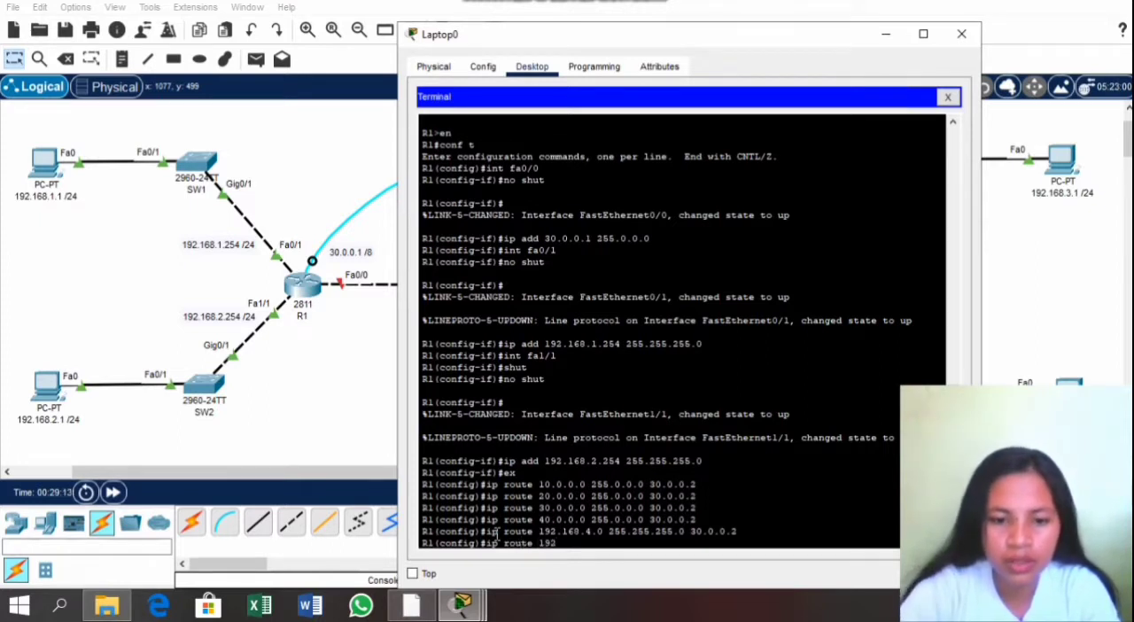
type(".168")
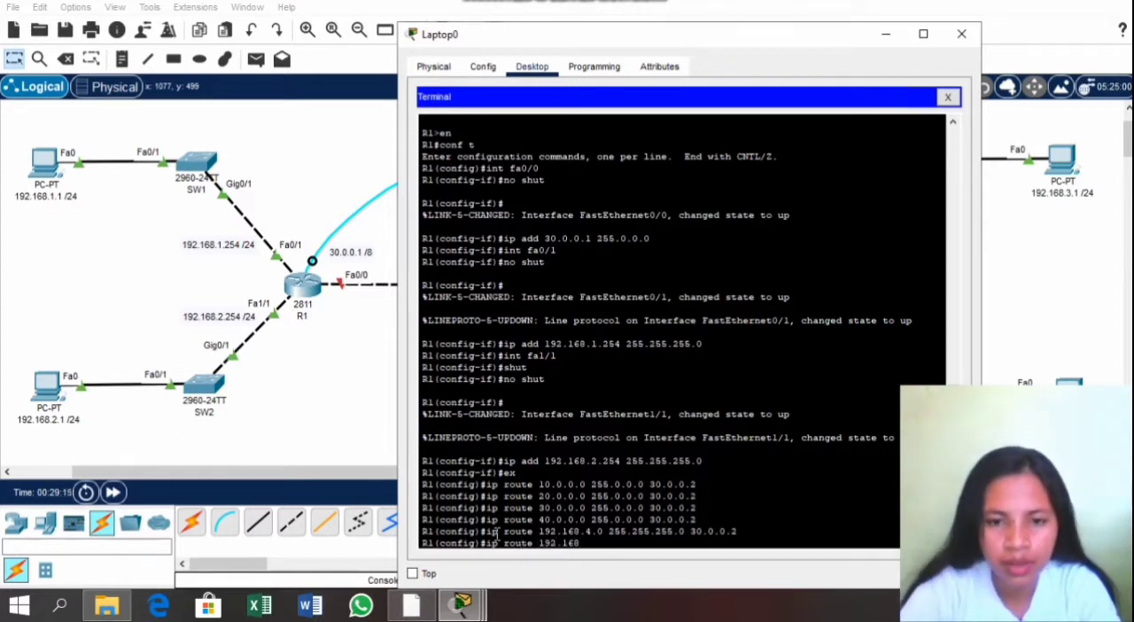
type(".3.0")
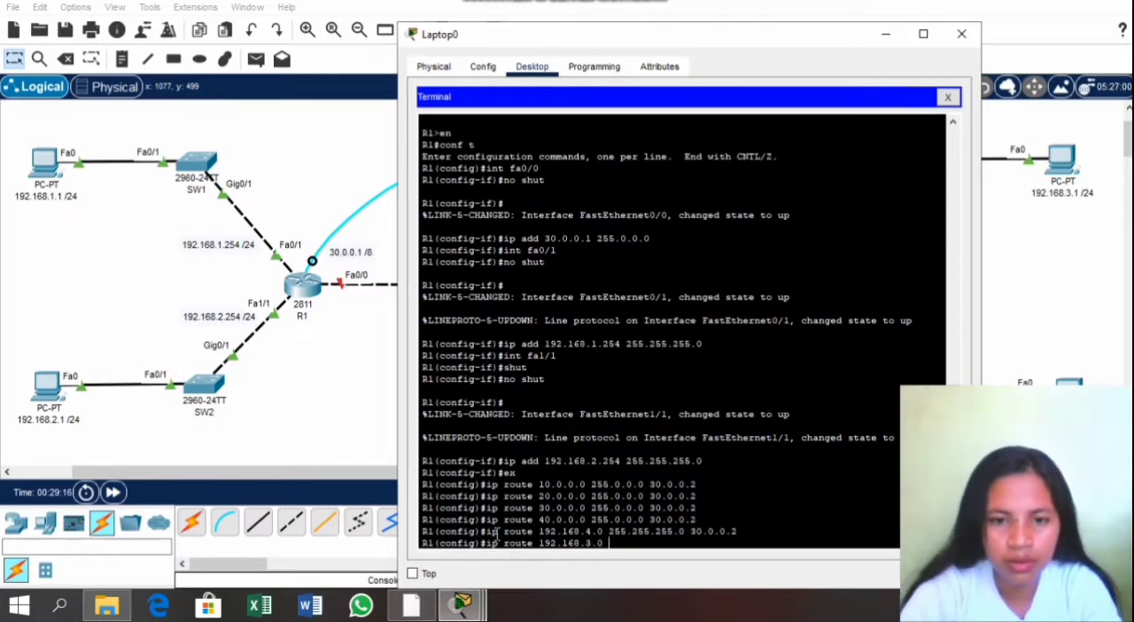
type(" 255")
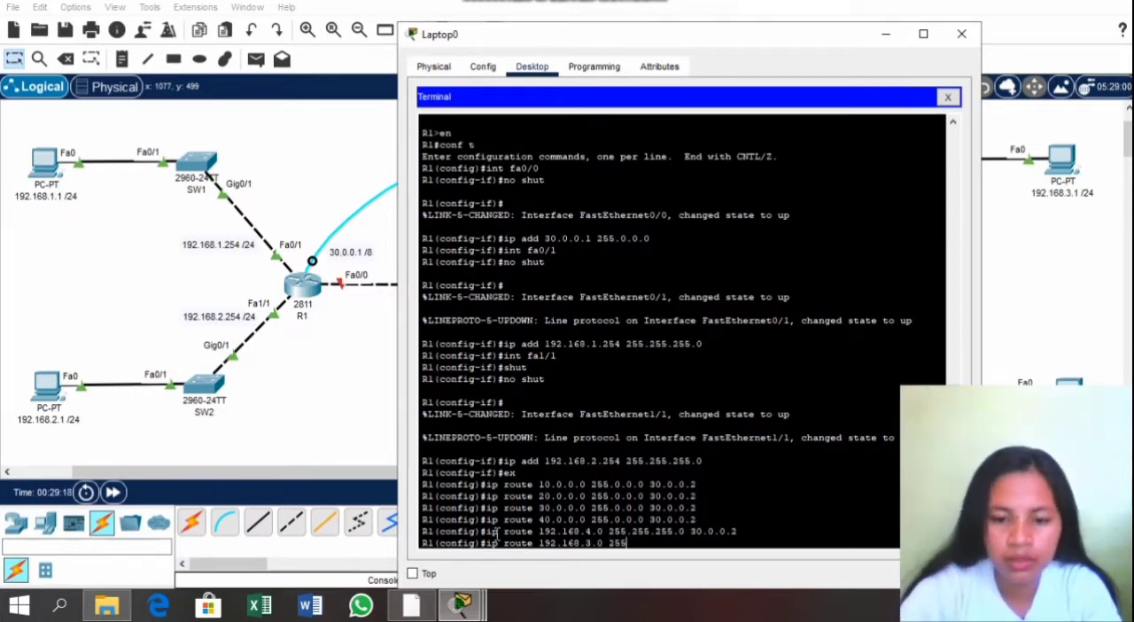
type(".255.255")
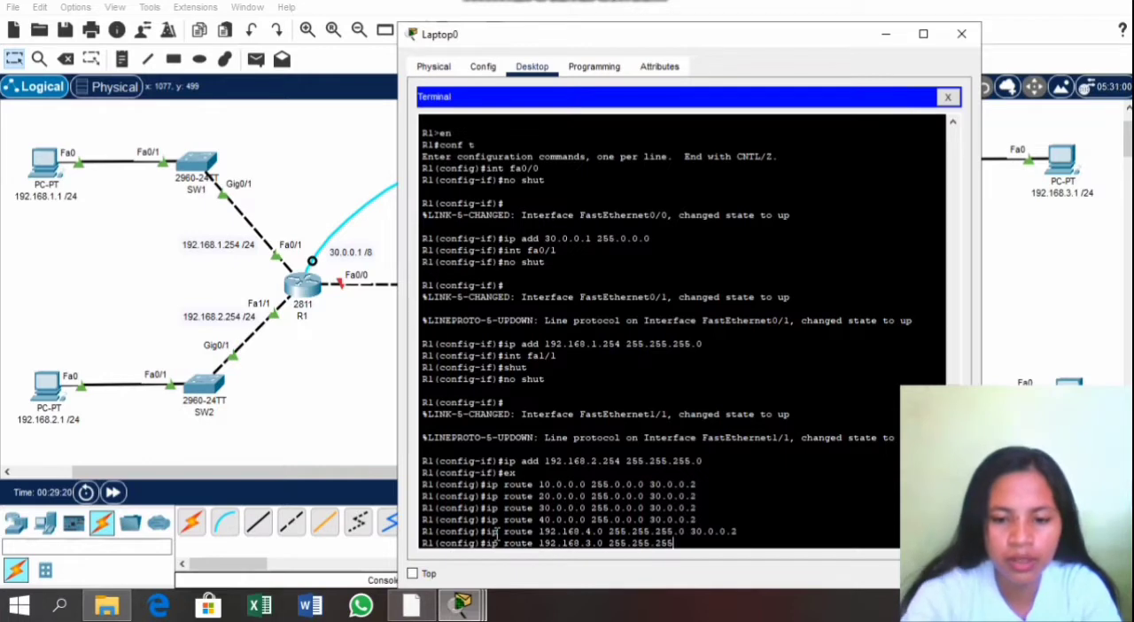
type(".0 ")
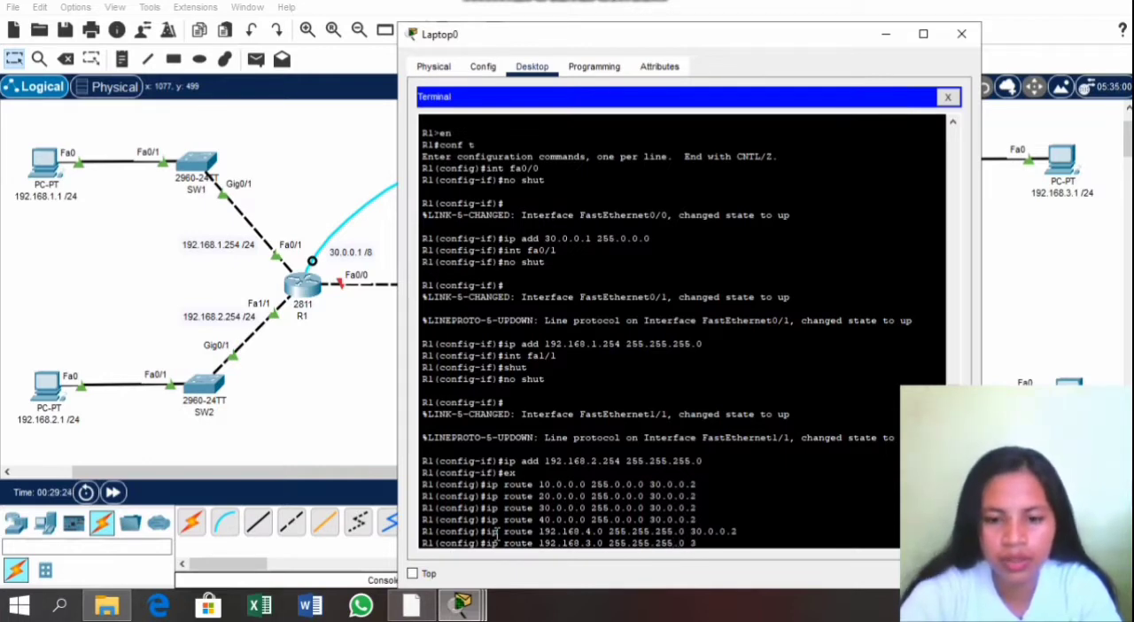
type("30.0.0.2")
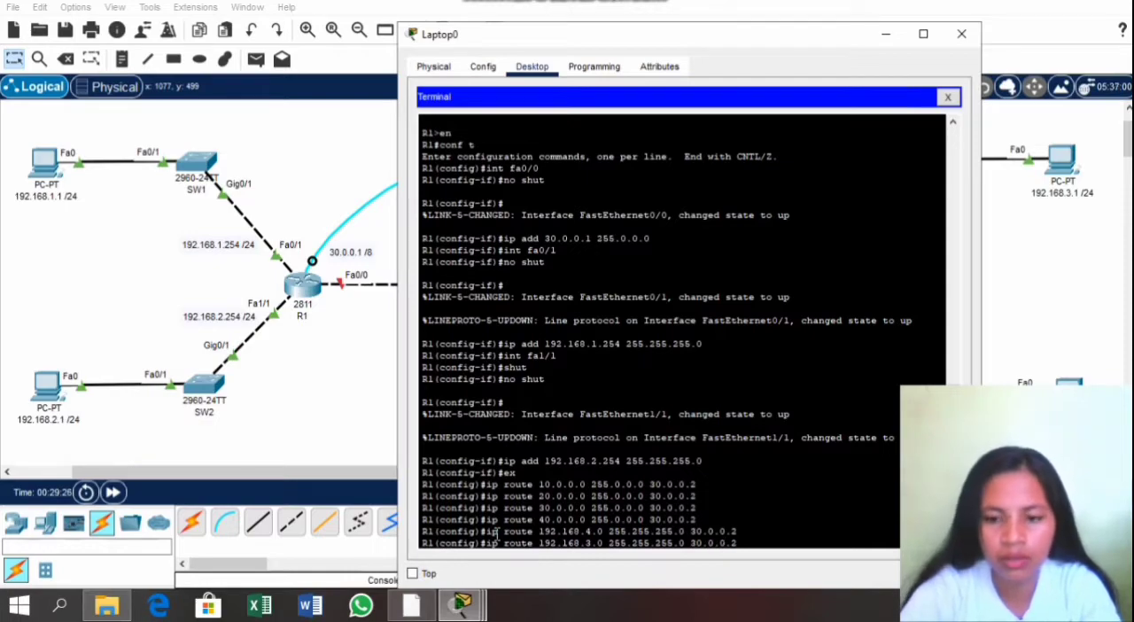
key("Return")
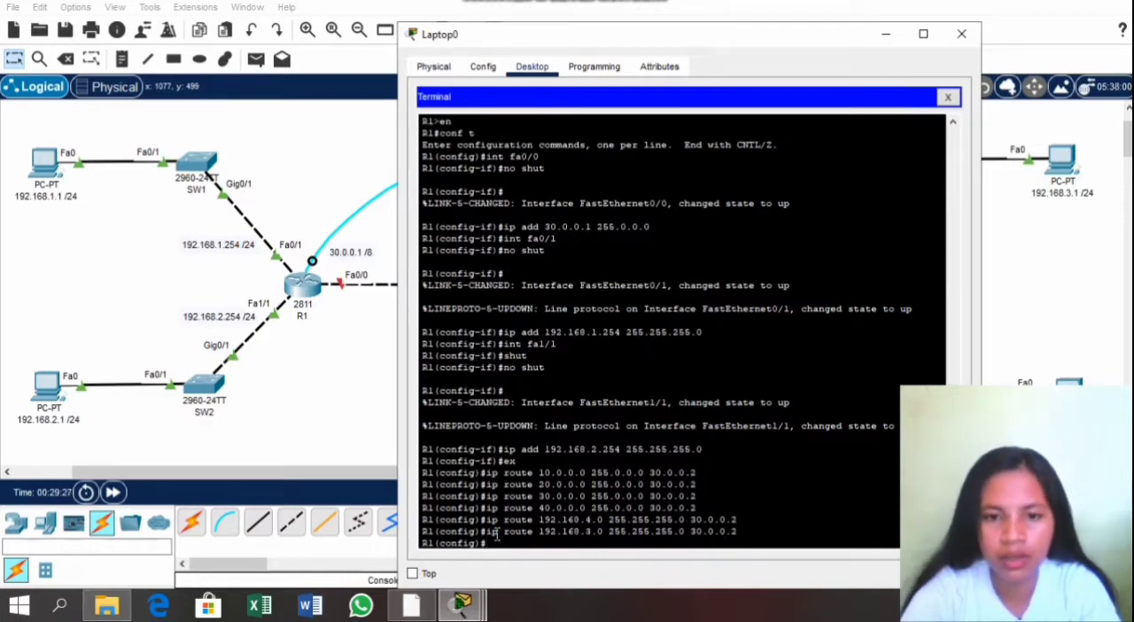
Step: Check the completion percentage in the activity instructions, then return to R1's terminal
left_click(462, 605)
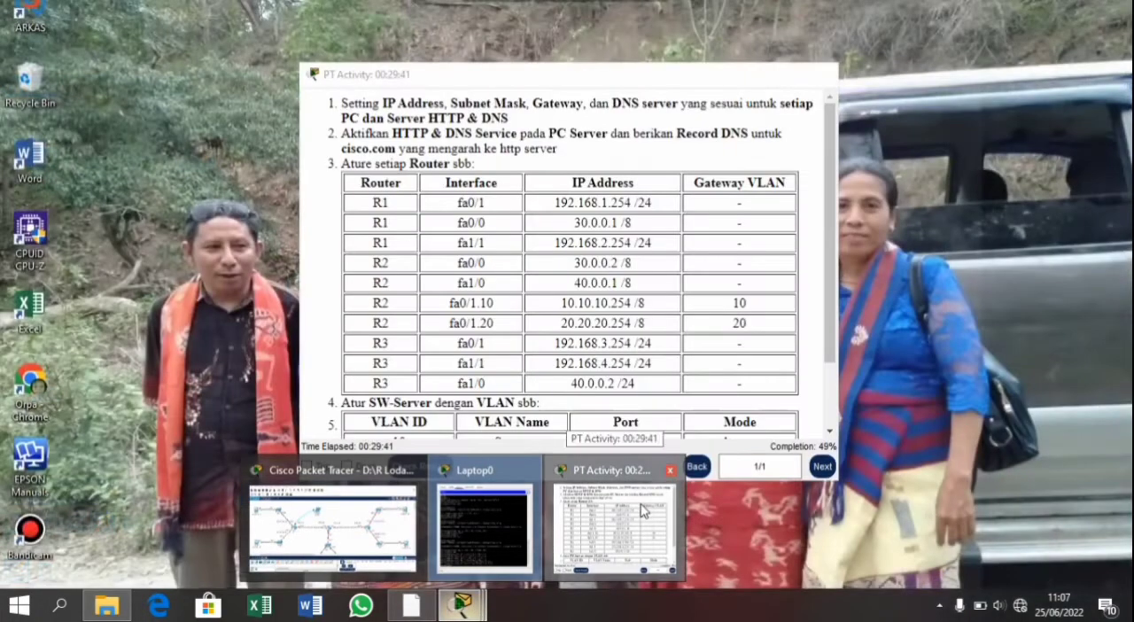
left_click(647, 510)
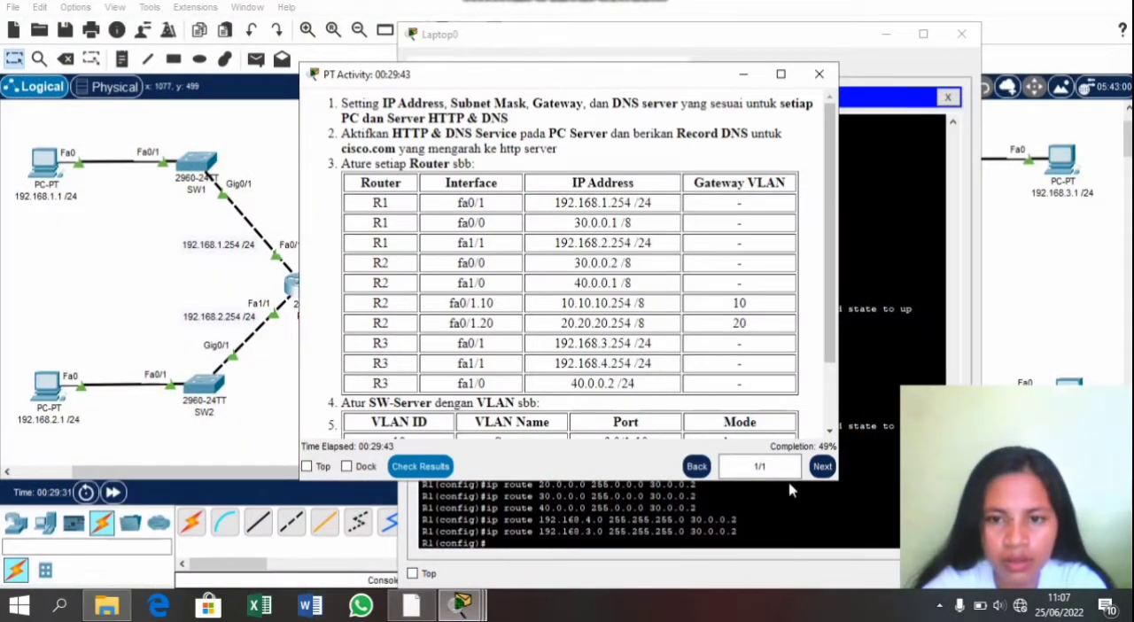
left_click(818, 523)
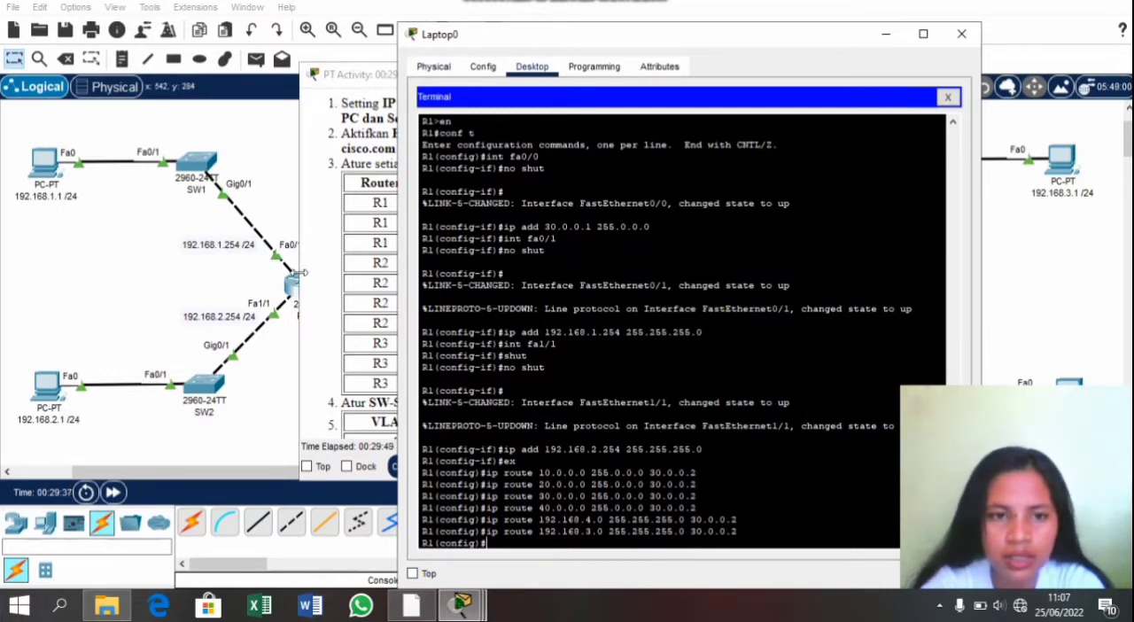
left_click_drag(540, 42, 604, 54)
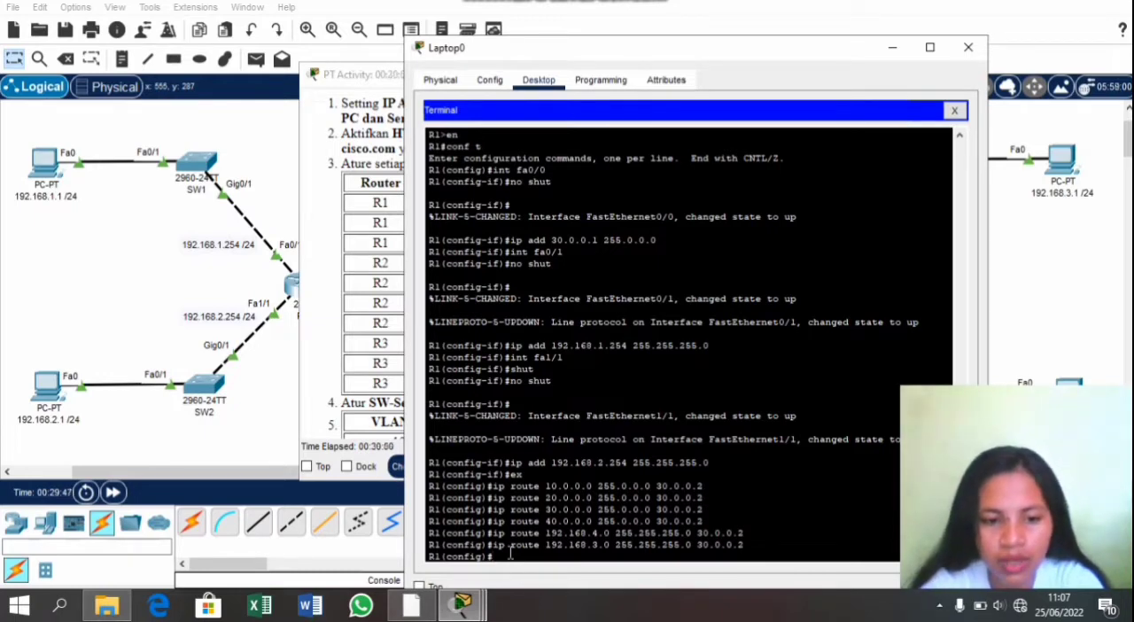
Step: Exit R1's configuration mode, save the running-config to startup-config, and close the laptop's window
key("Return")
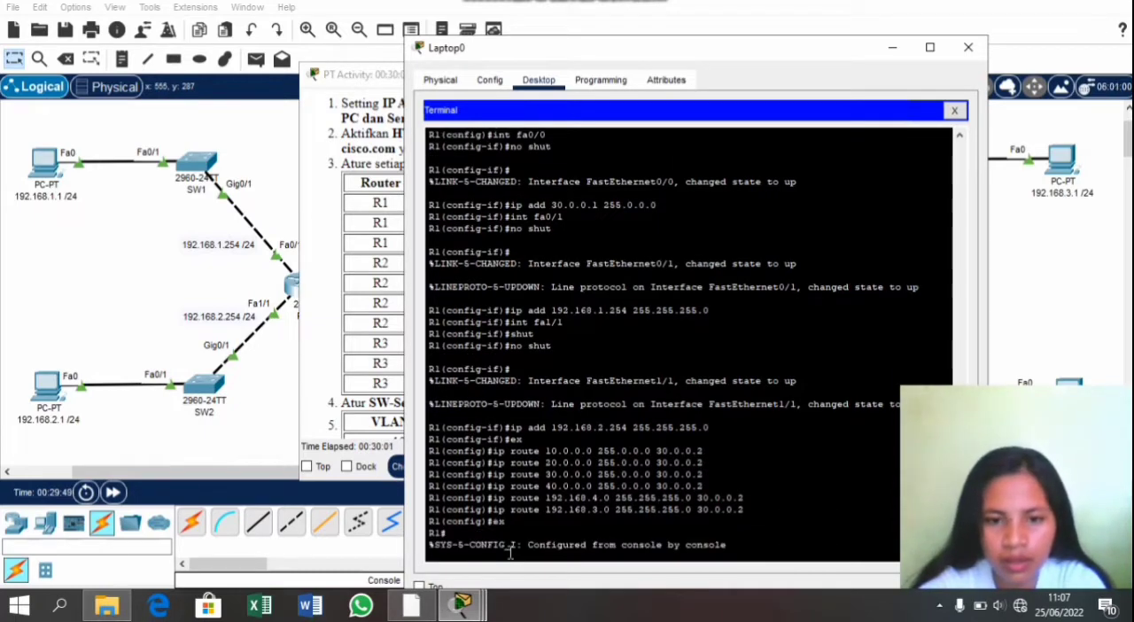
key("Return")
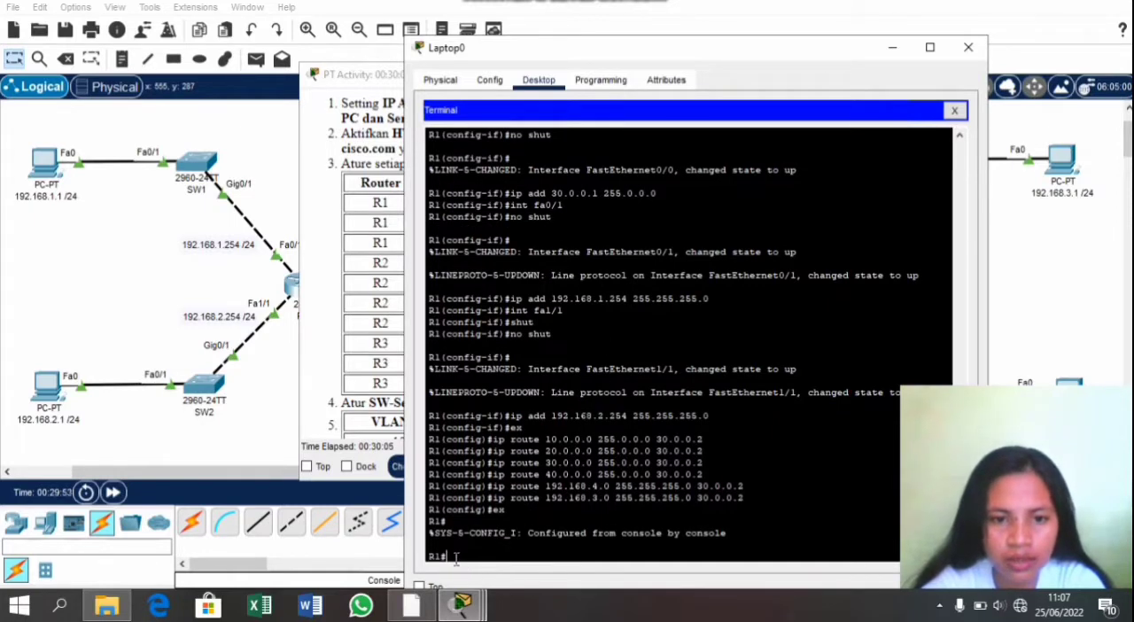
type("copy")
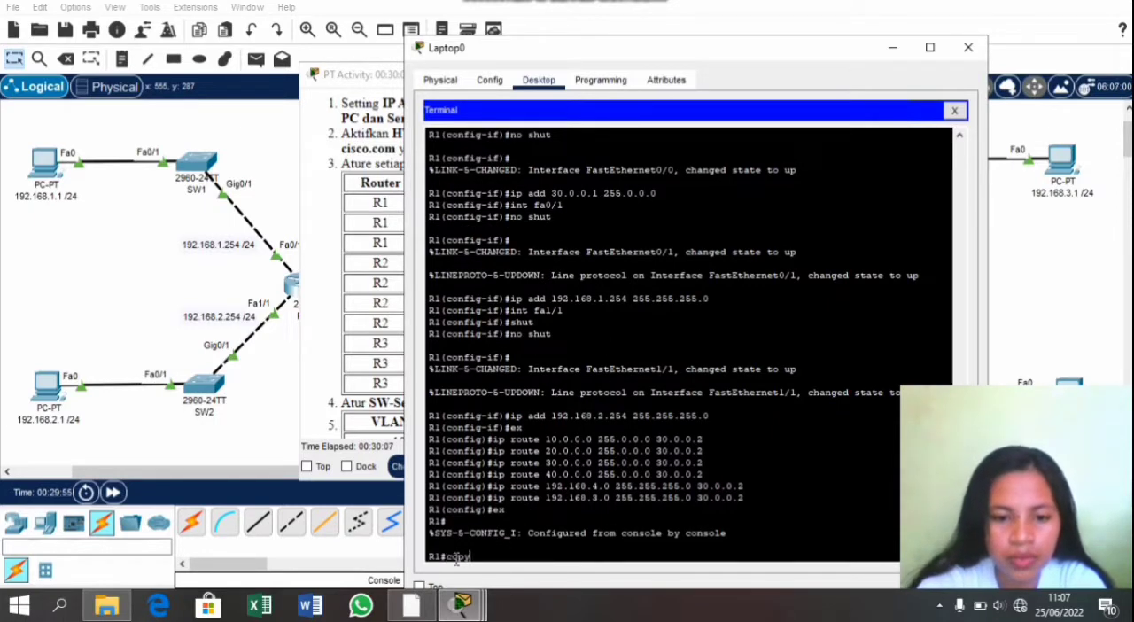
type(" runnin")
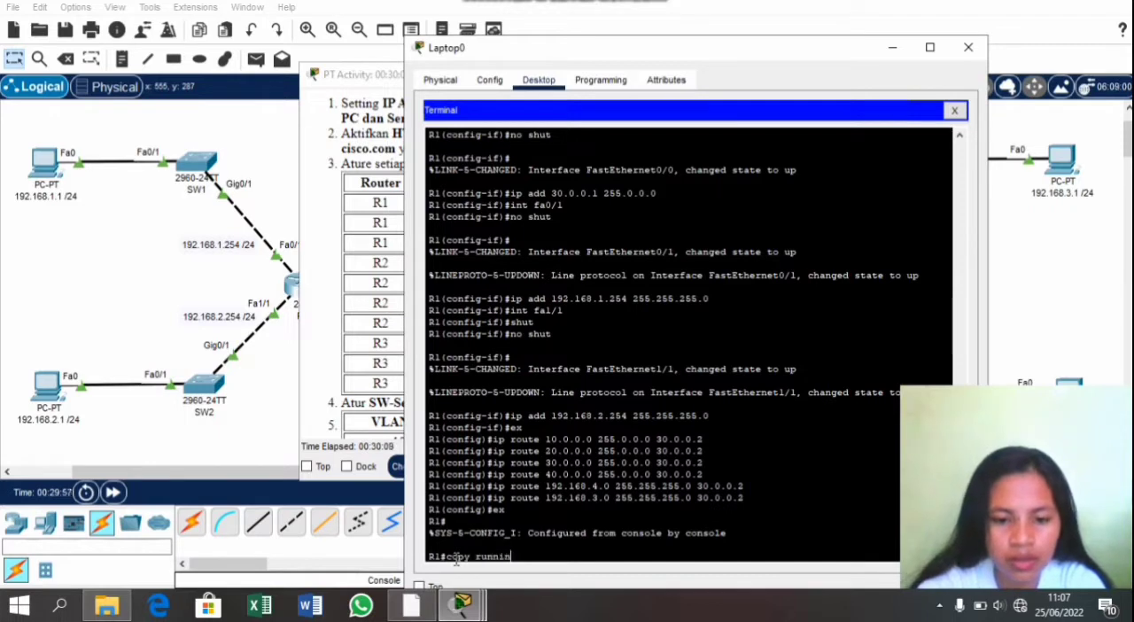
type("g-co")
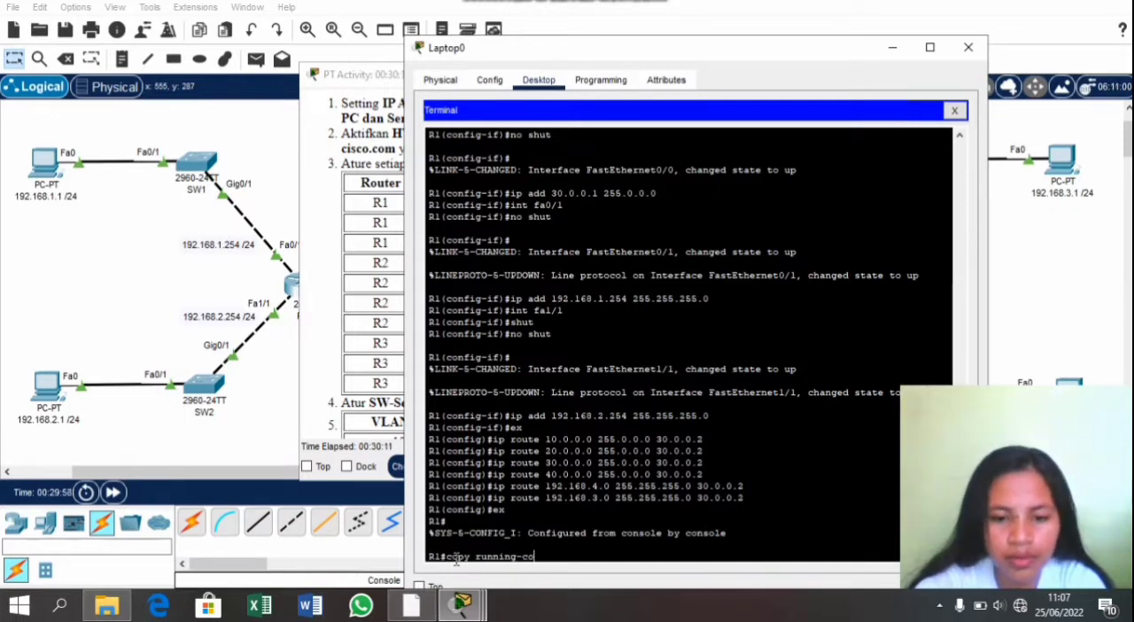
type("n")
type("fig star")
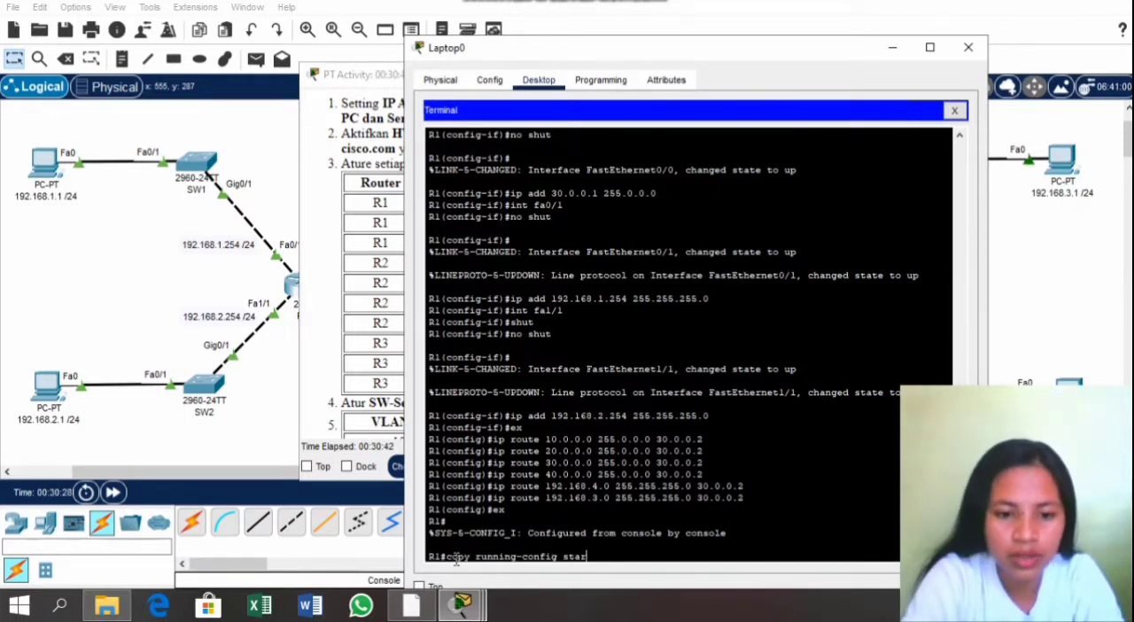
type("tup-c")
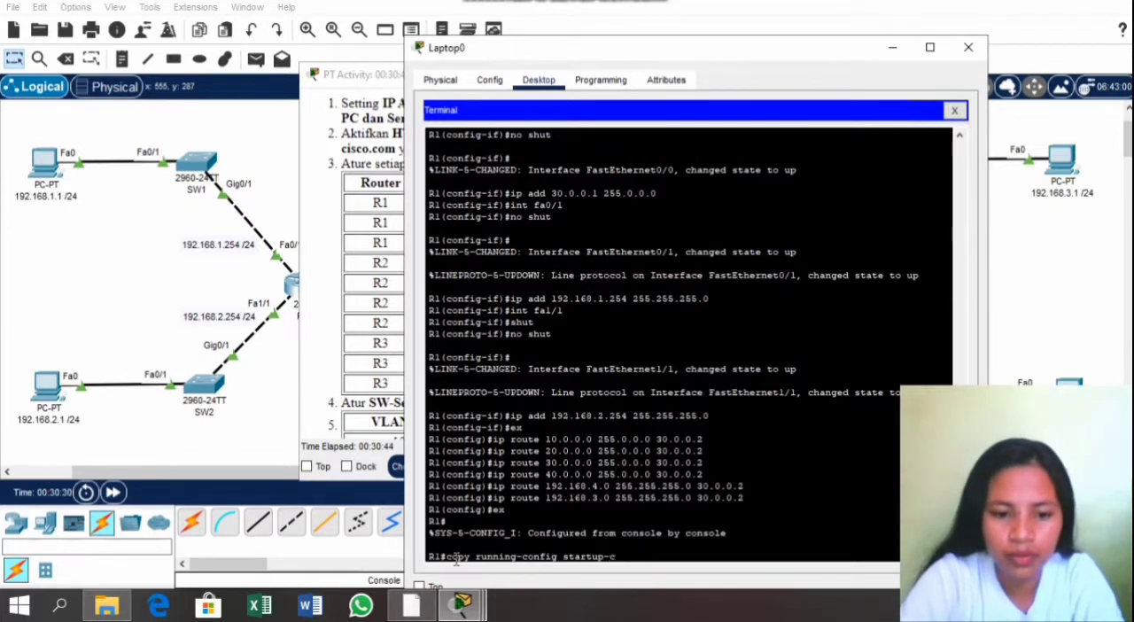
type("onfig")
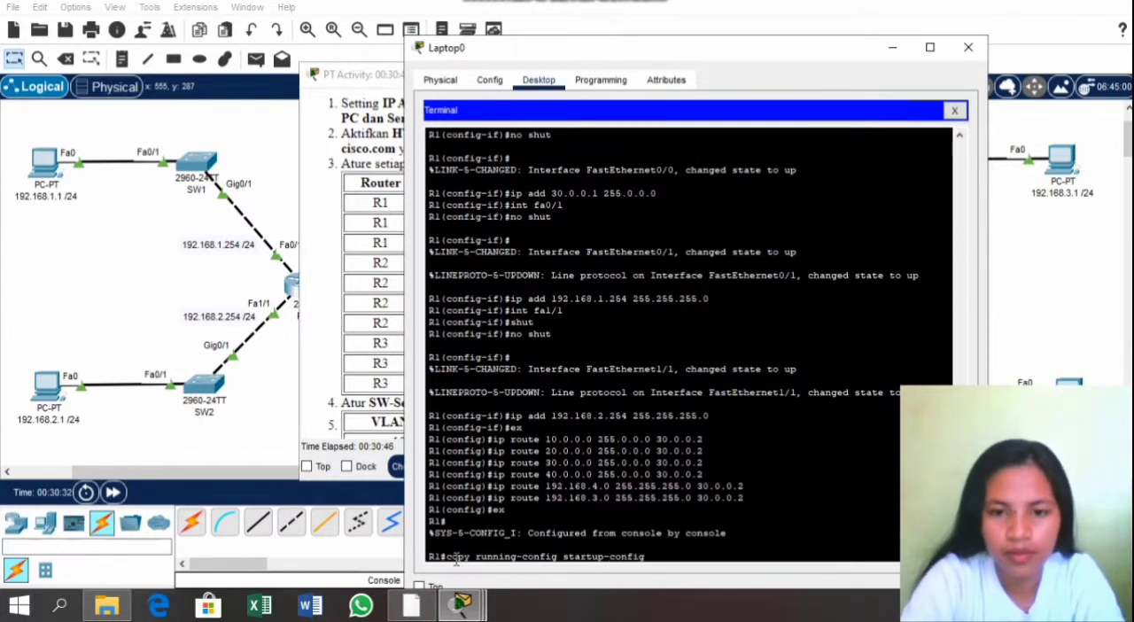
key("Return")
key("Return")
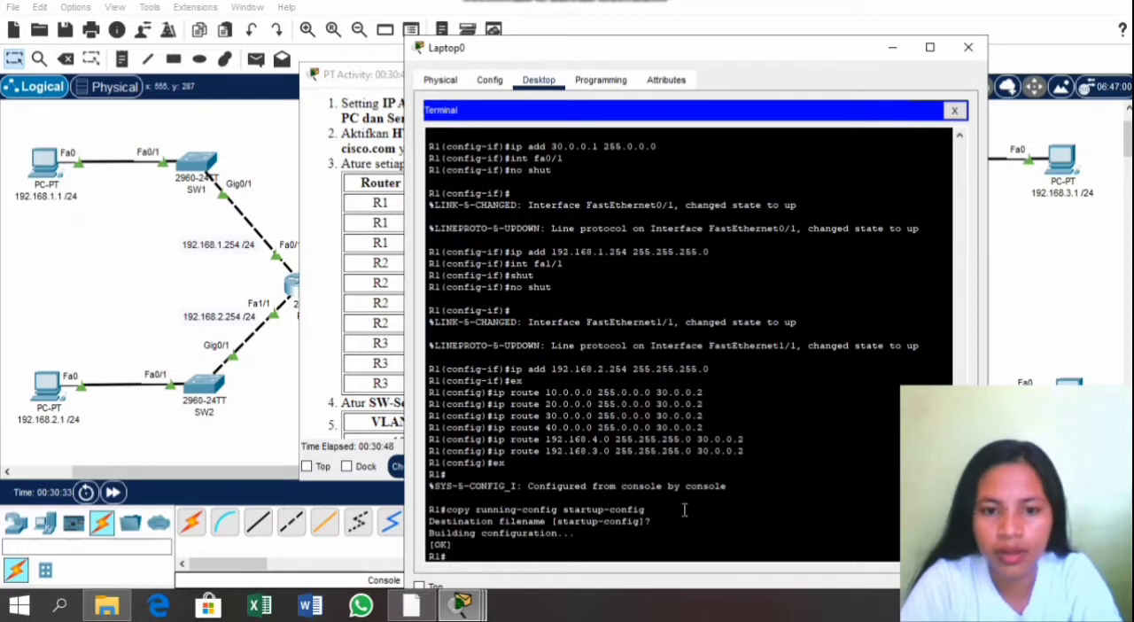
left_click(968, 47)
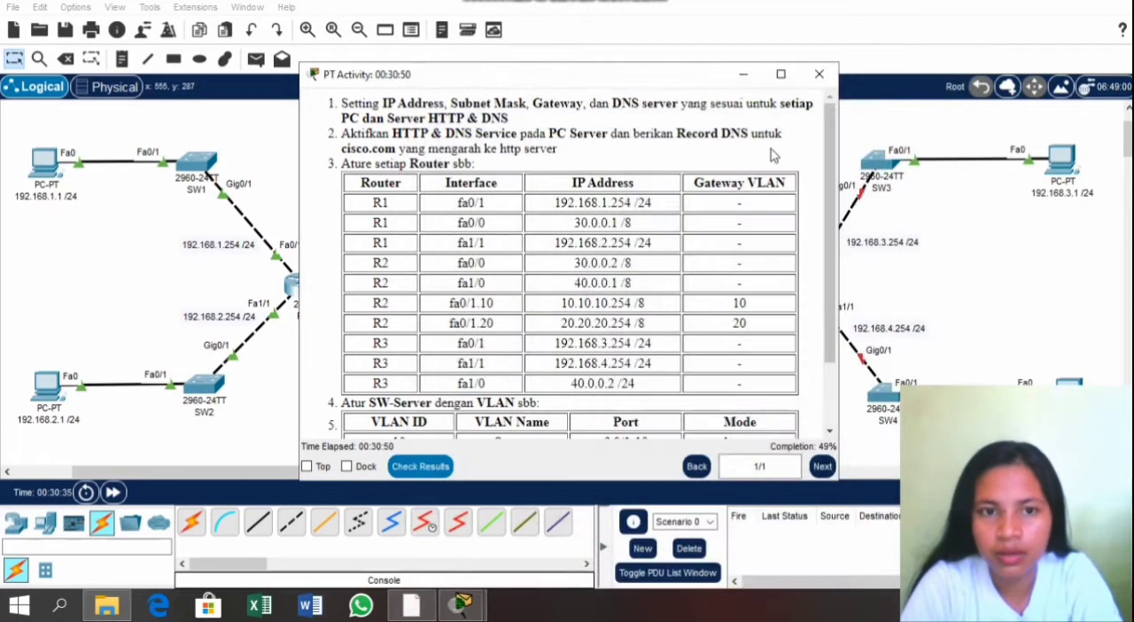
Step: Shift Laptop0 slightly toward R1 and move its console cable from R1 to R2's console port
left_click(986, 275)
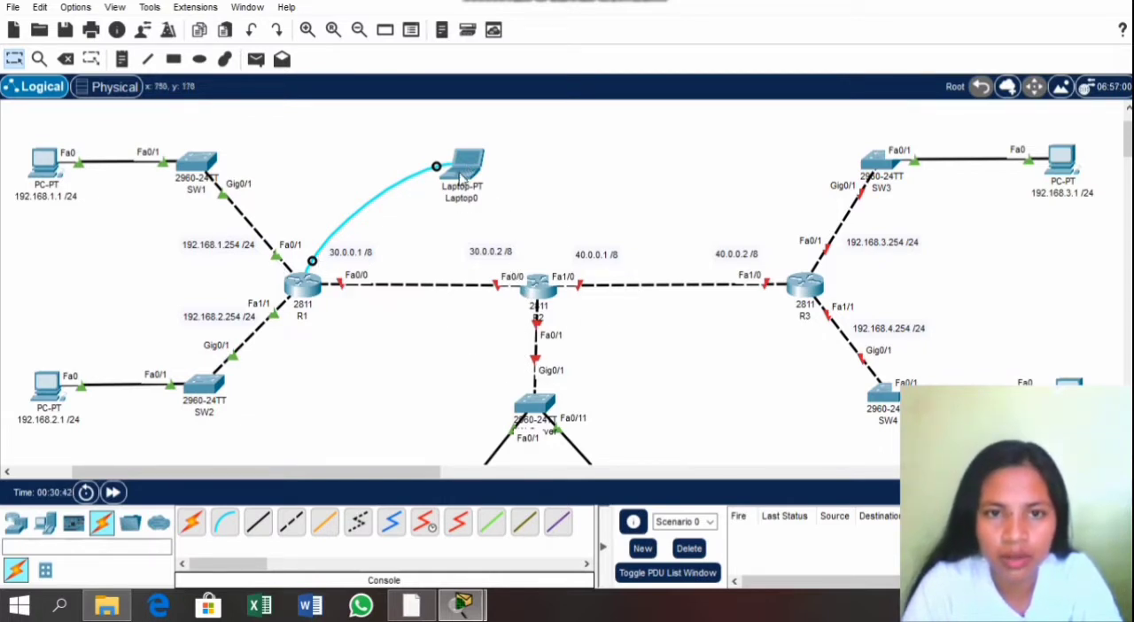
left_click_drag(460, 172, 414, 176)
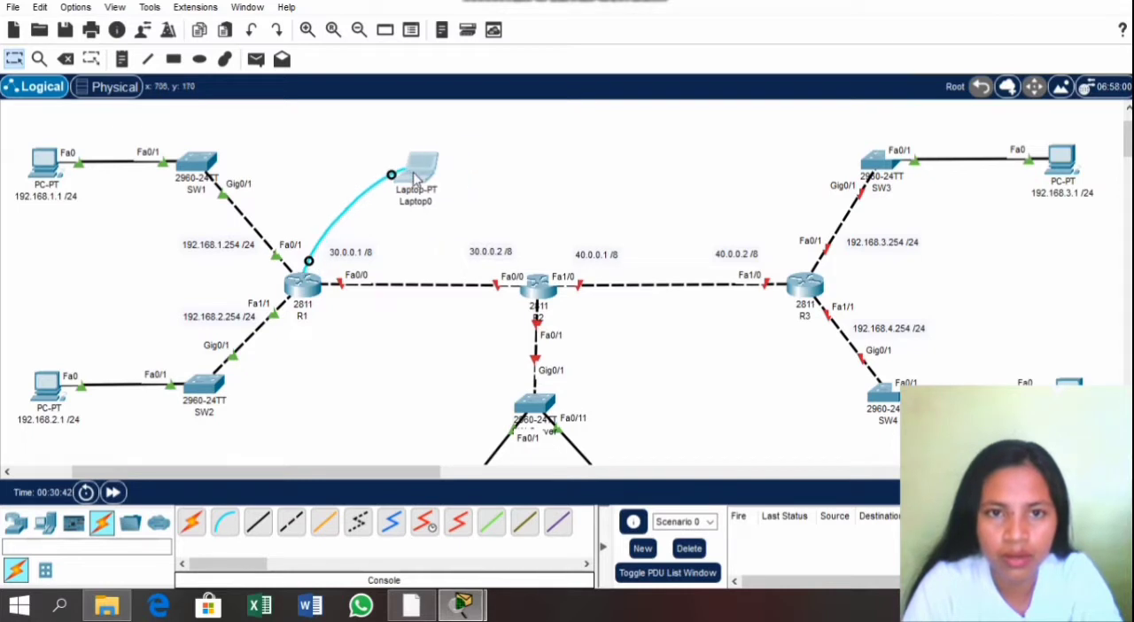
left_click(308, 262)
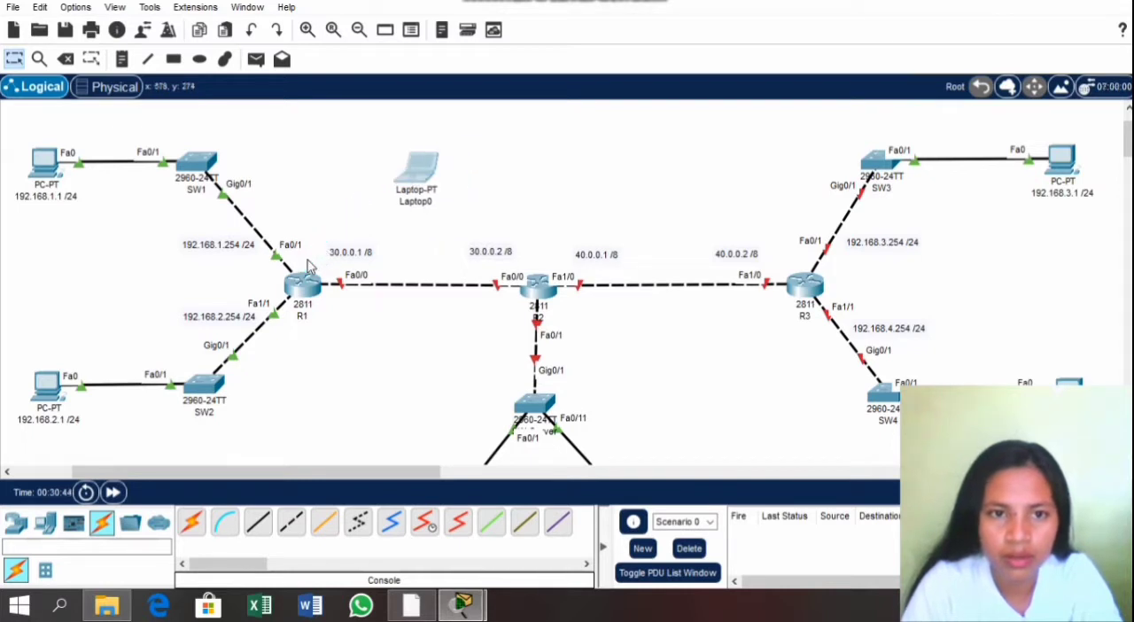
left_click(542, 285)
left_click(573, 317)
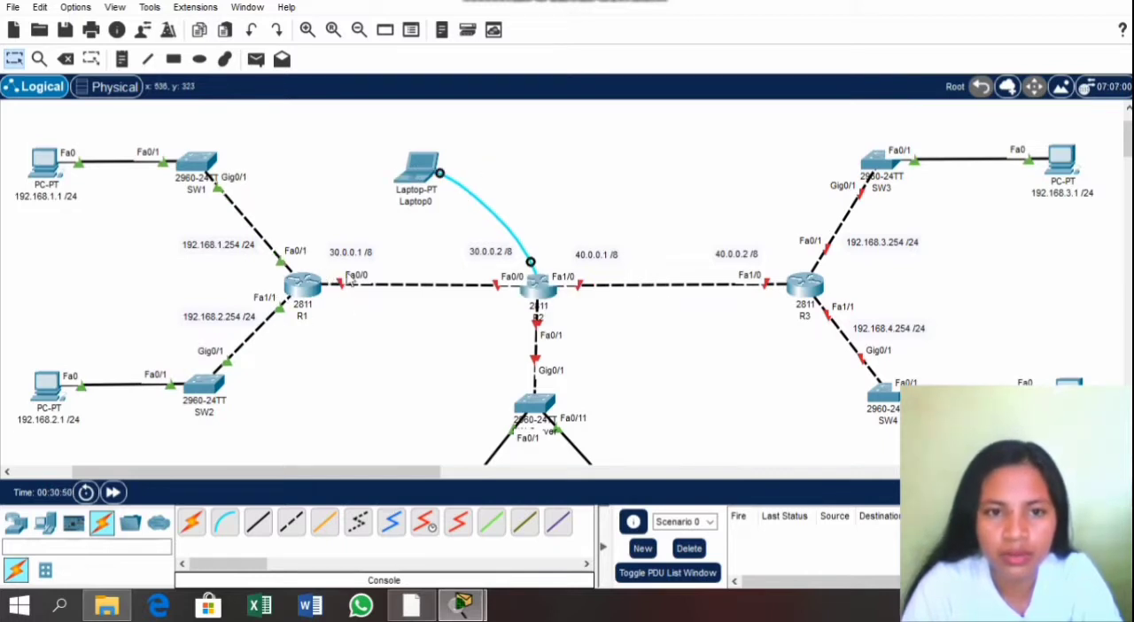
Step: Open a terminal session from Laptop0 and bring up R2's command prompt
left_click(431, 181)
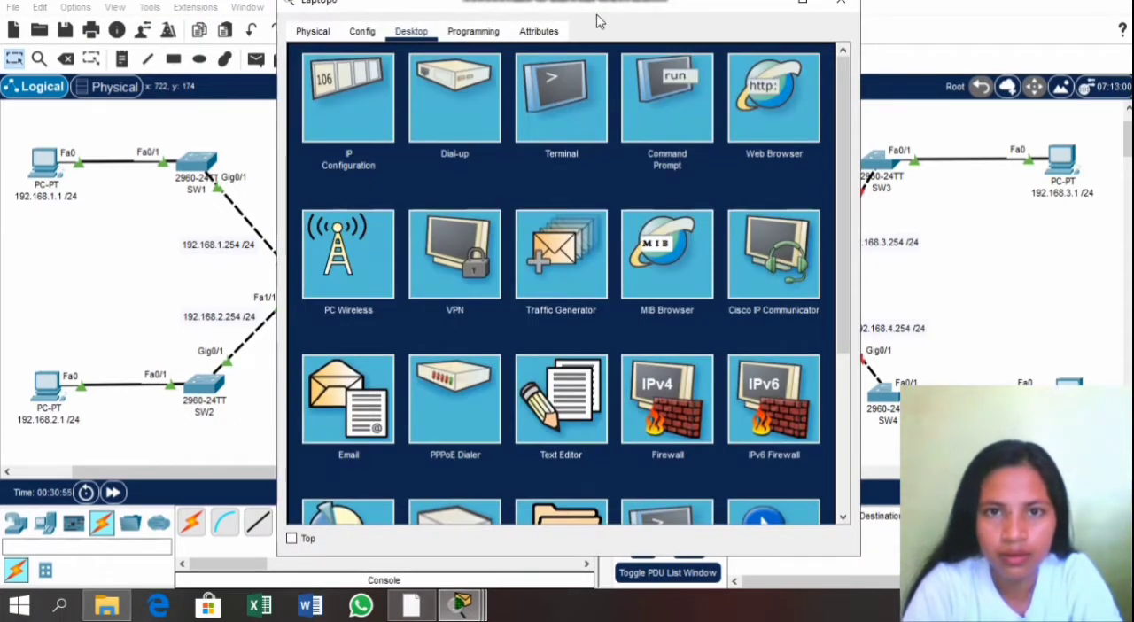
left_click_drag(596, 8, 600, 49)
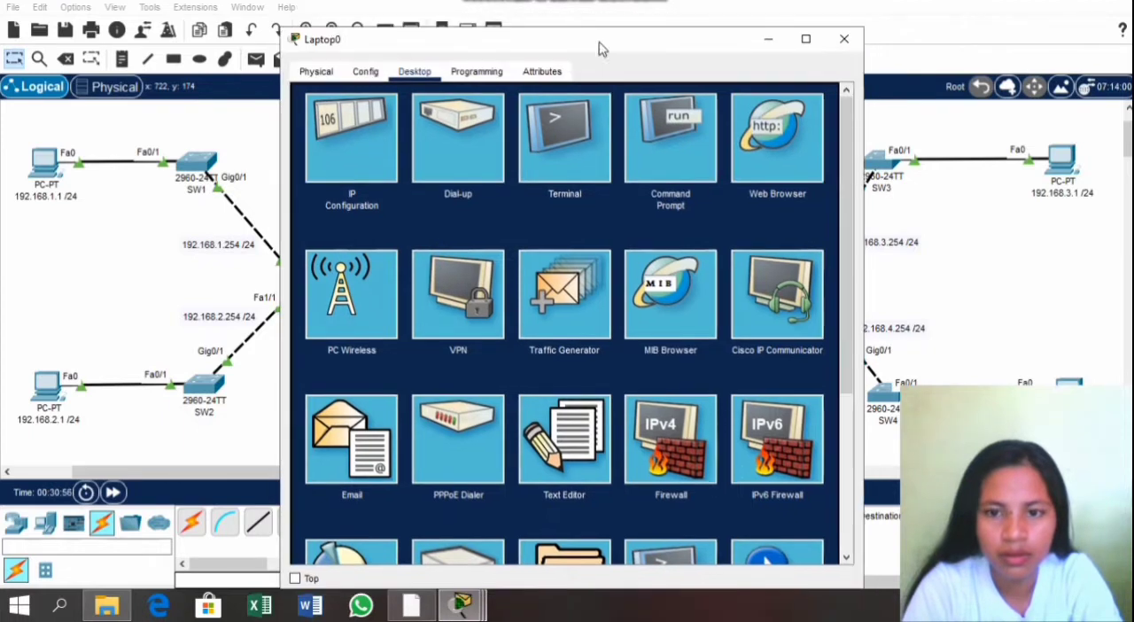
left_click(565, 130)
left_click(802, 259)
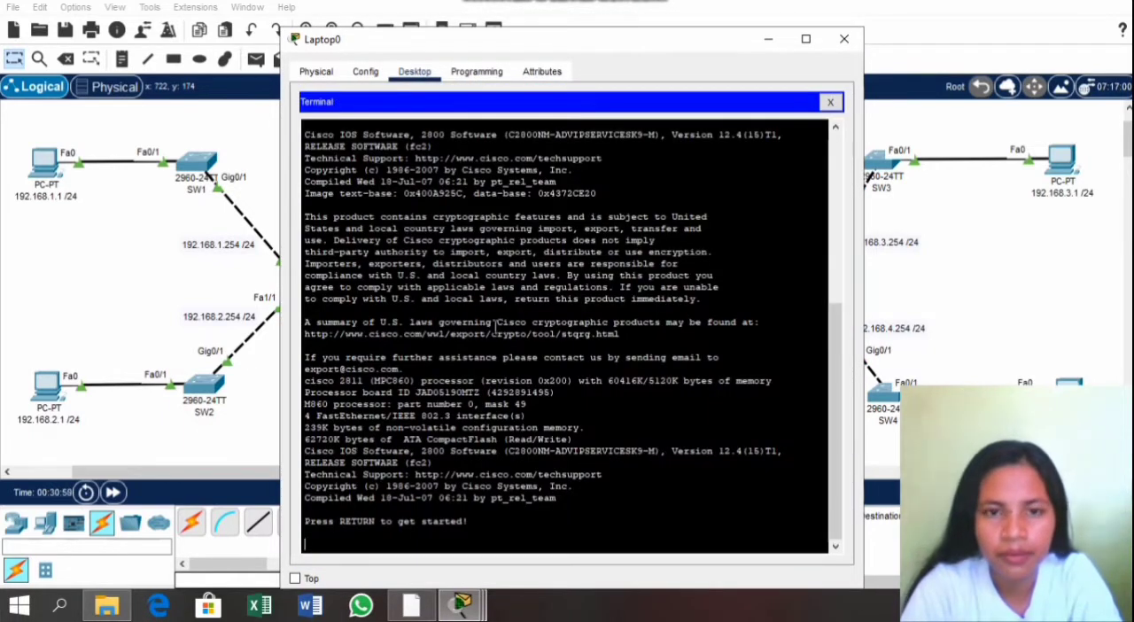
key("Return")
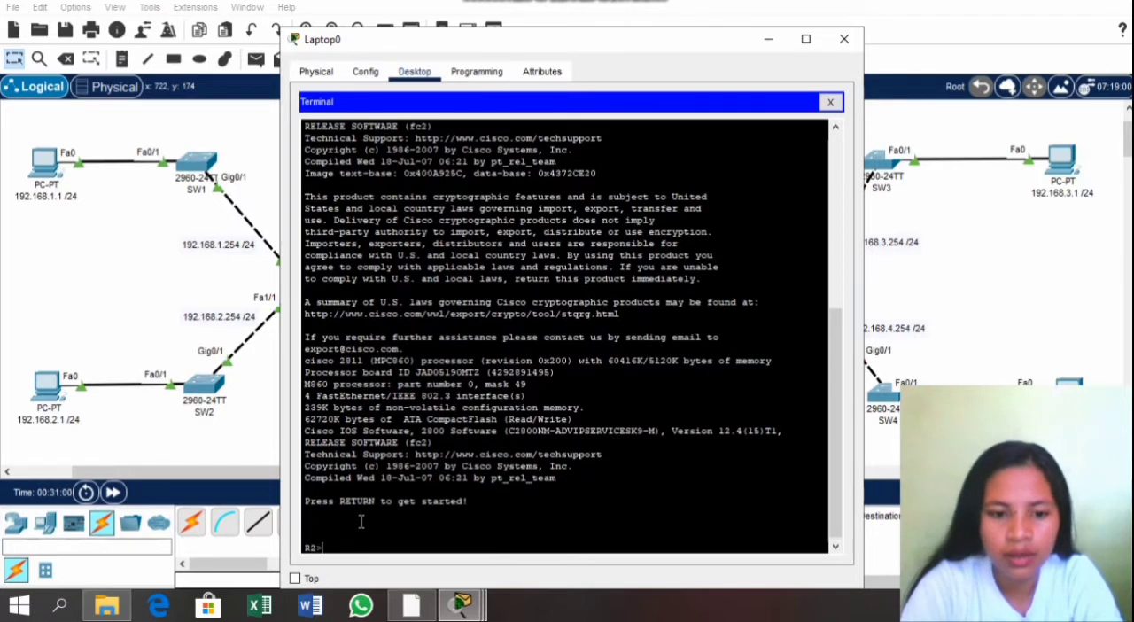
Step: Enter privileged mode on R2 and switch to global configuration mode
type("en")
key("Return")
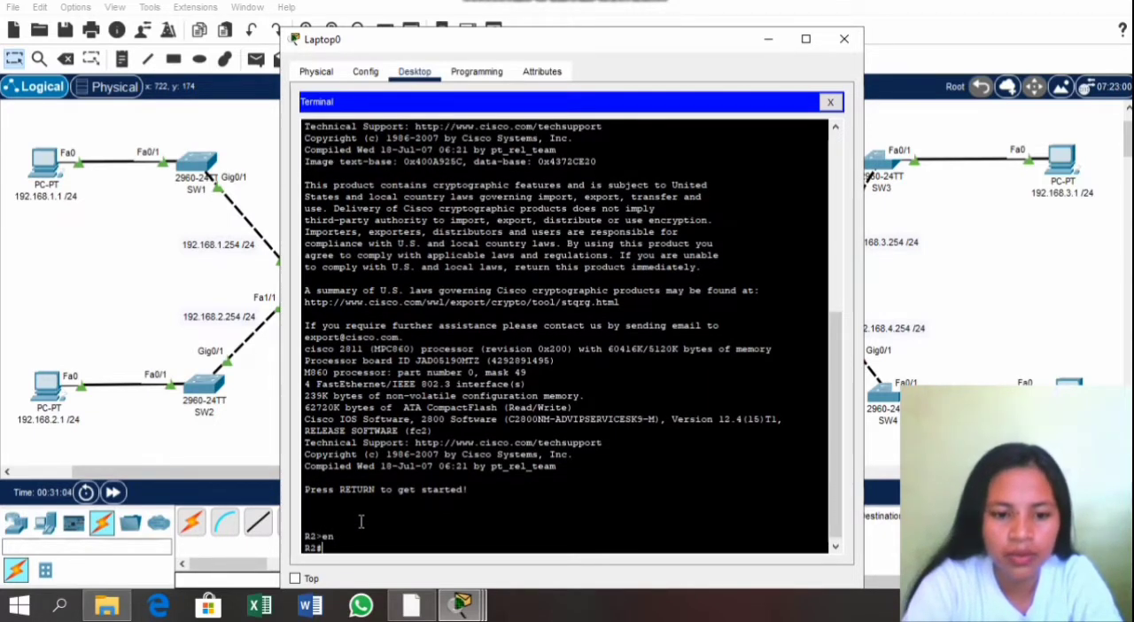
type("conf t")
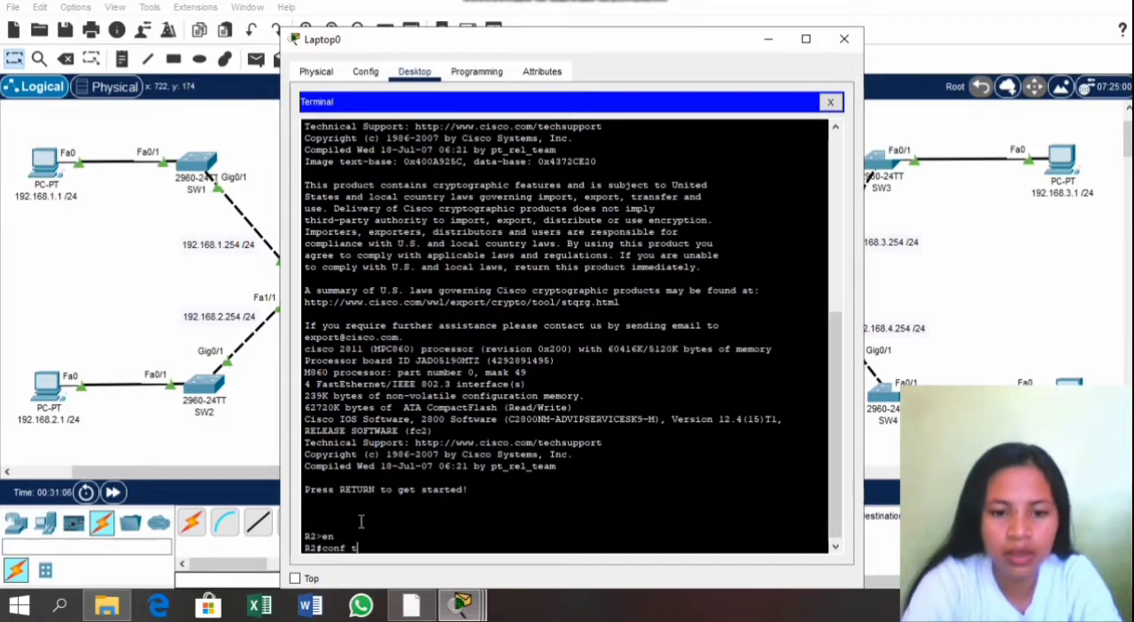
key("Return")
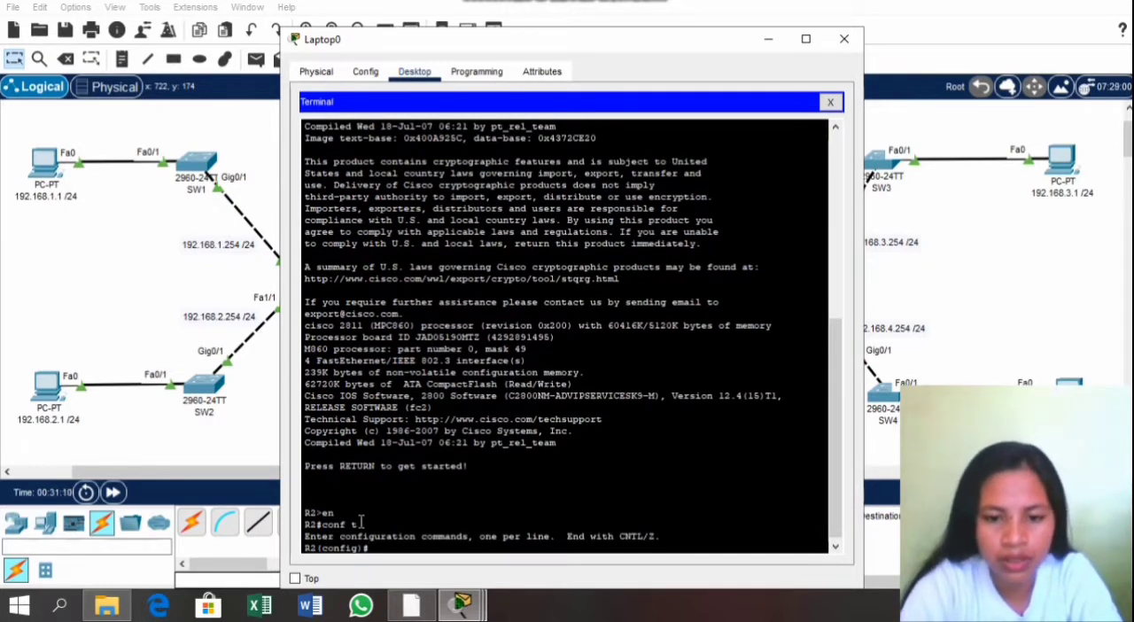
Step: Enter configuration of R2's interface fa0/0 and enable it with no shut
type("int")
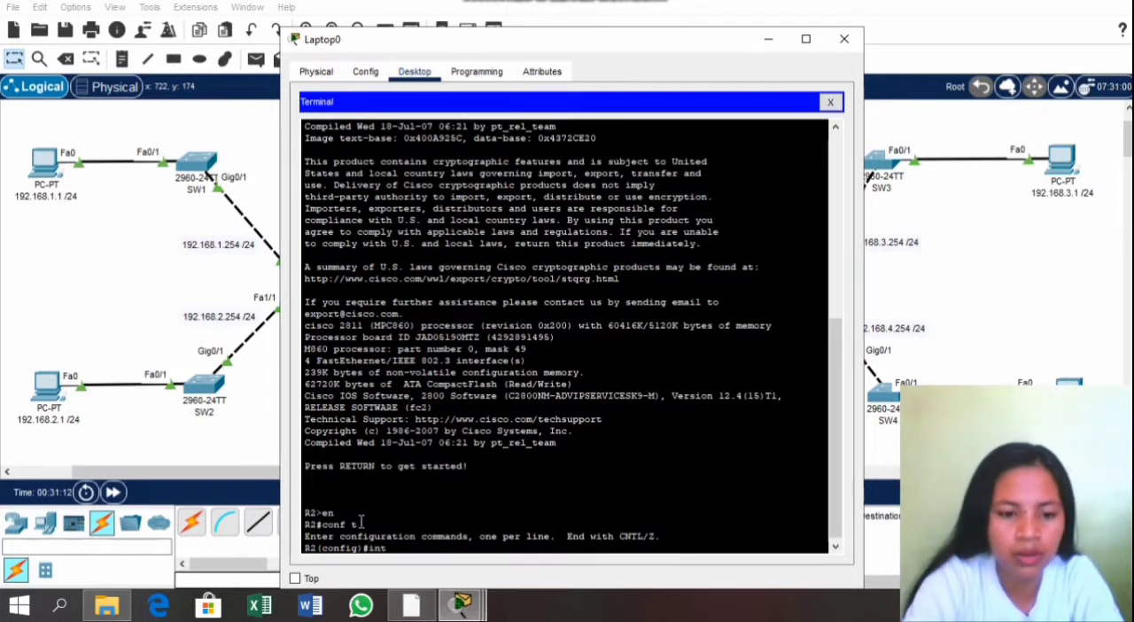
type(" fa0/0")
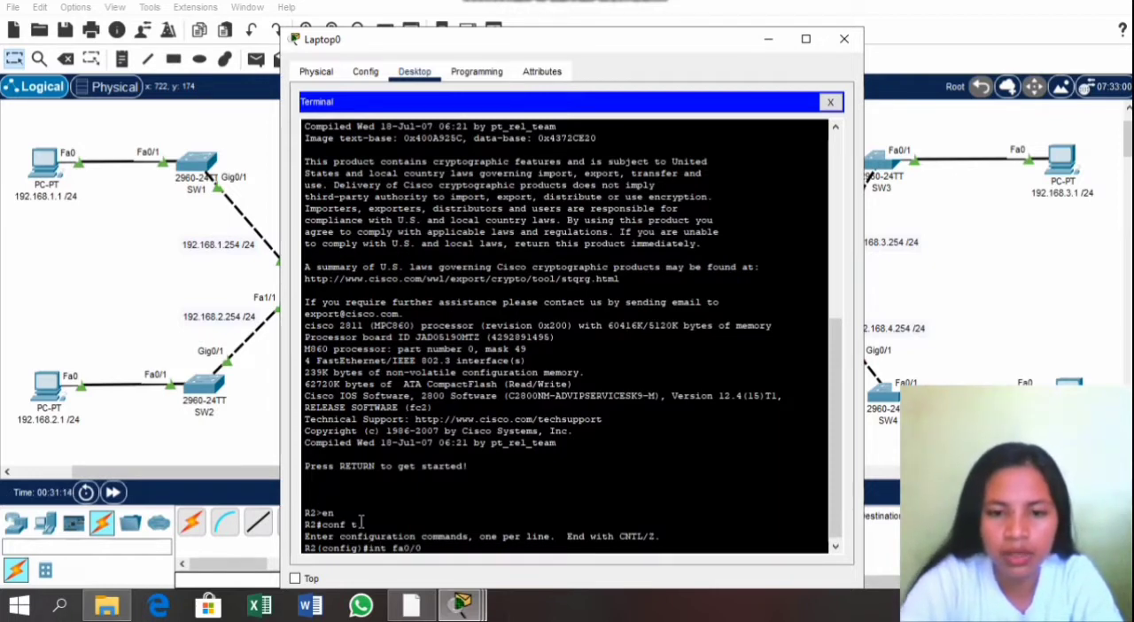
key("Return")
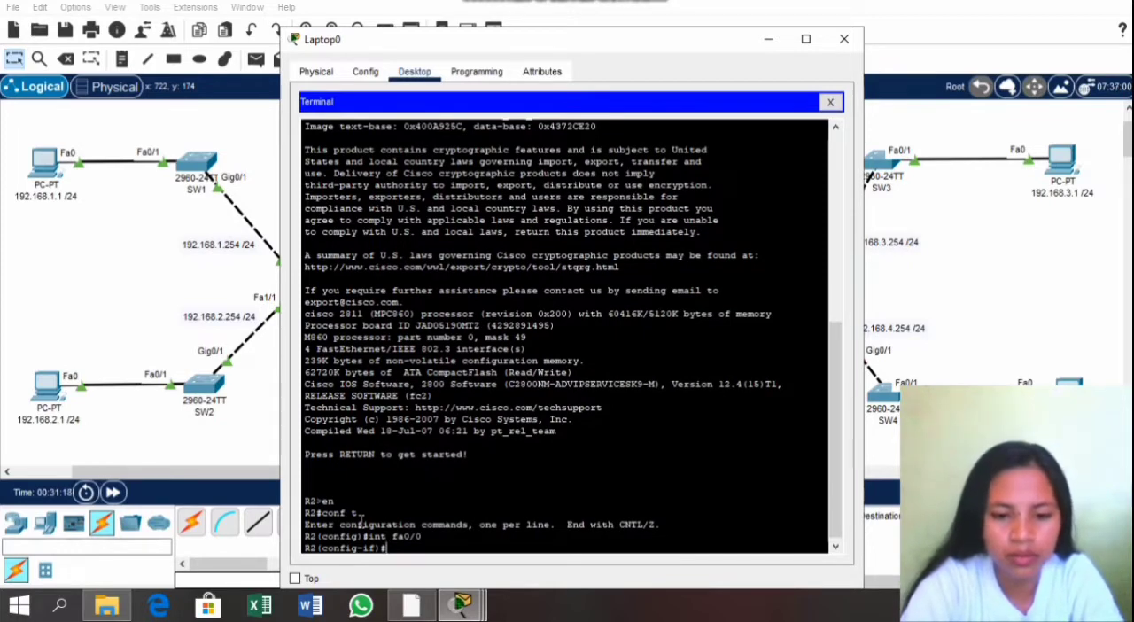
type("no s")
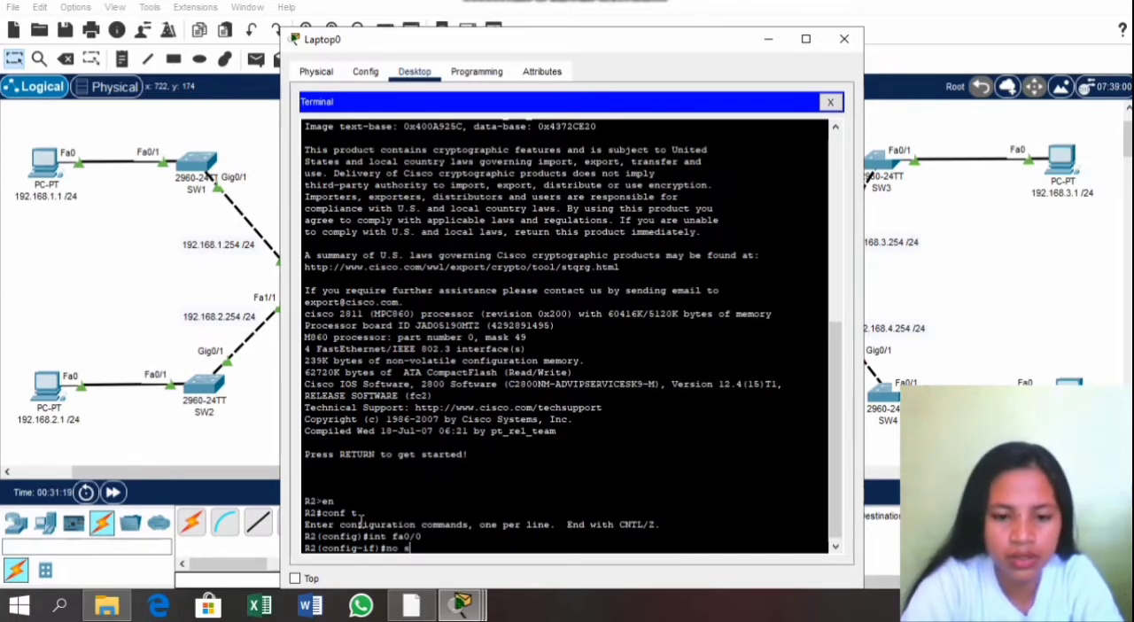
type("hut")
key("Return")
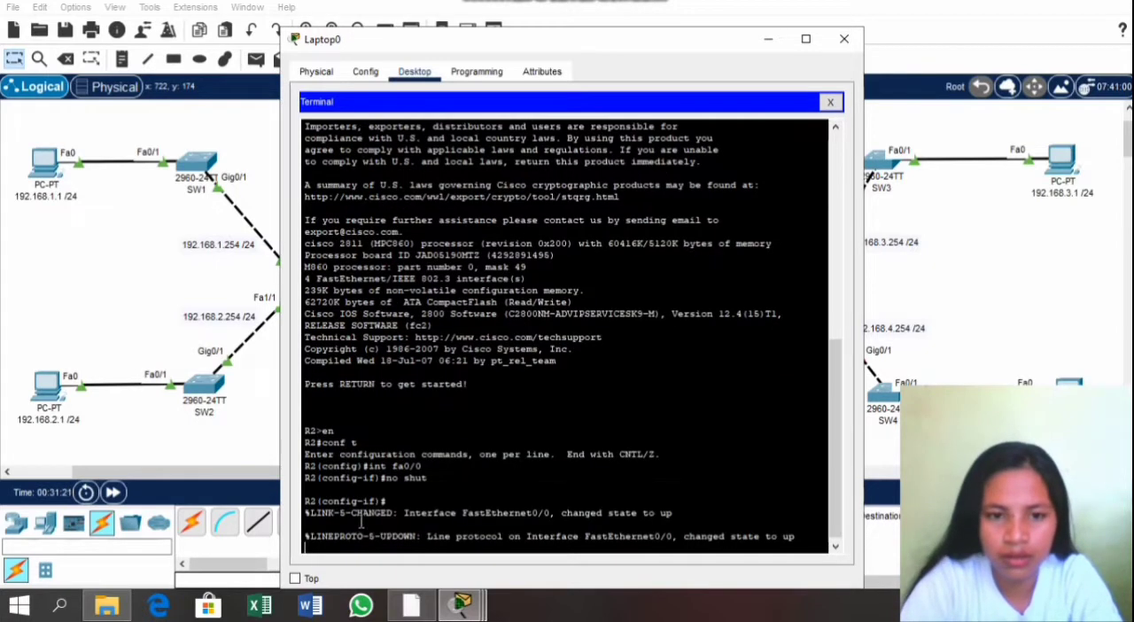
key("Return")
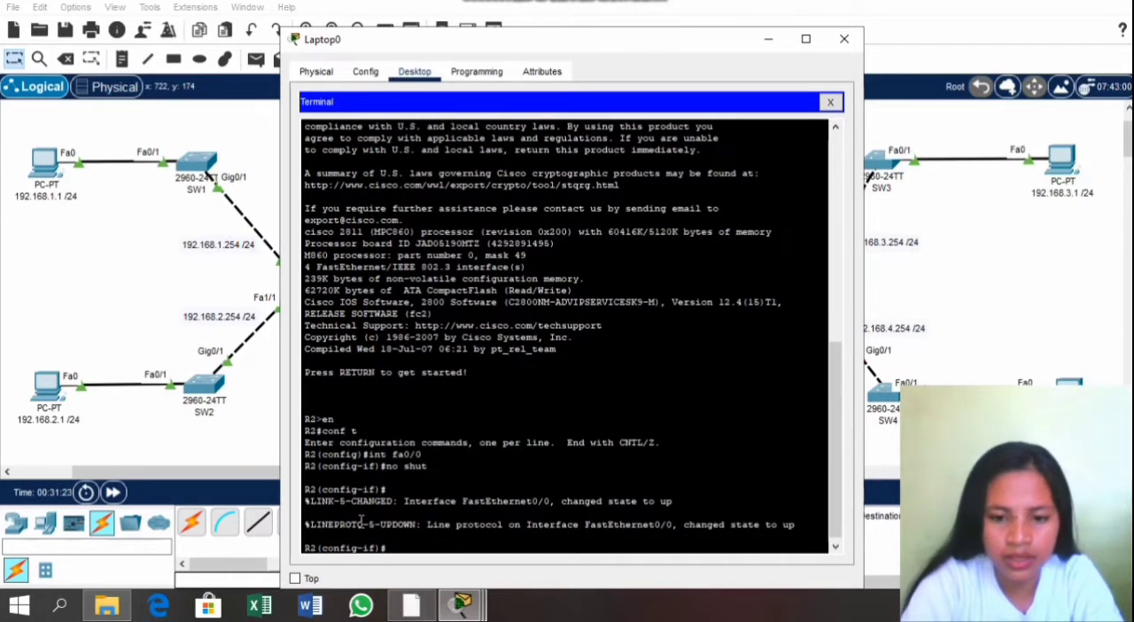
Step: Assign IP address 30.0.0.2 with mask 255.0.0.0 to R2's fa0/0, checking the address in the activity instructions' router table
type("ip")
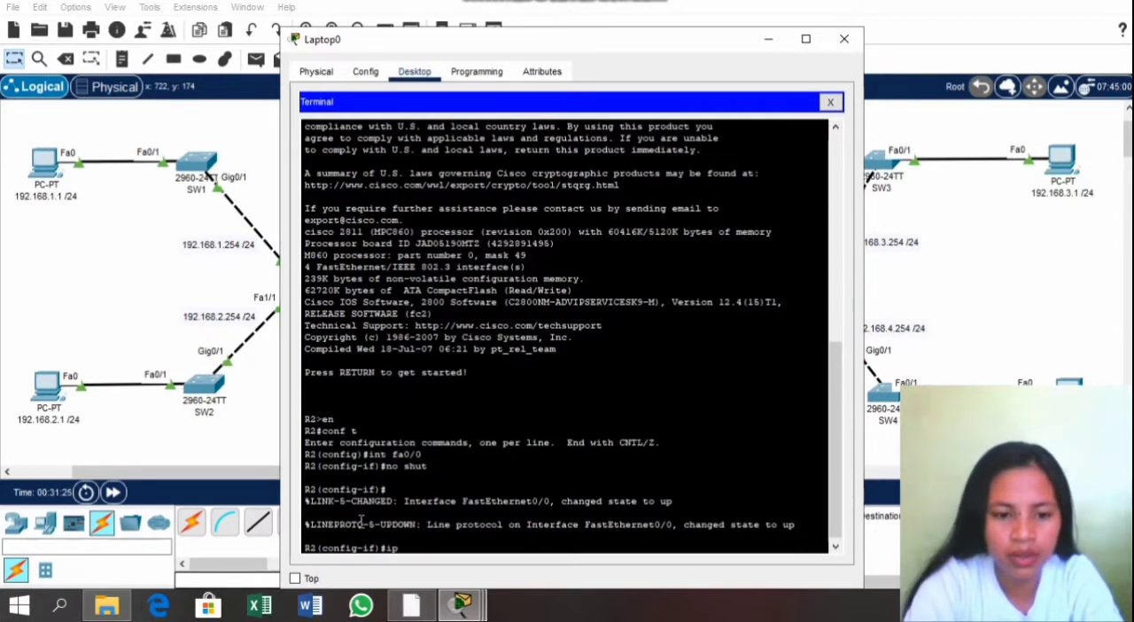
type(" add")
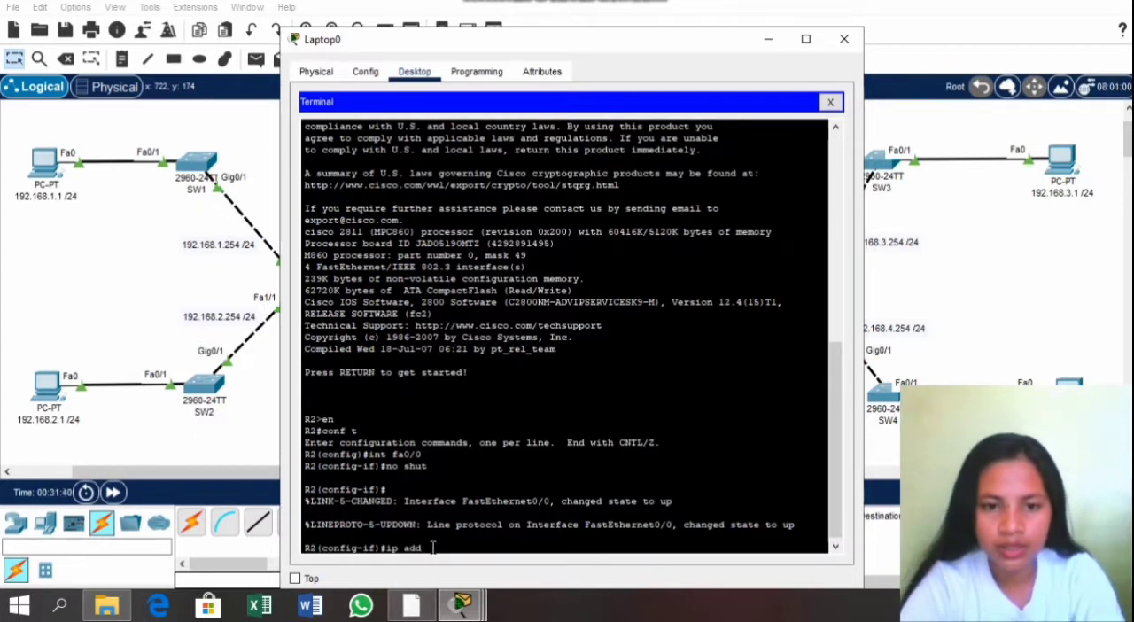
left_click(478, 616)
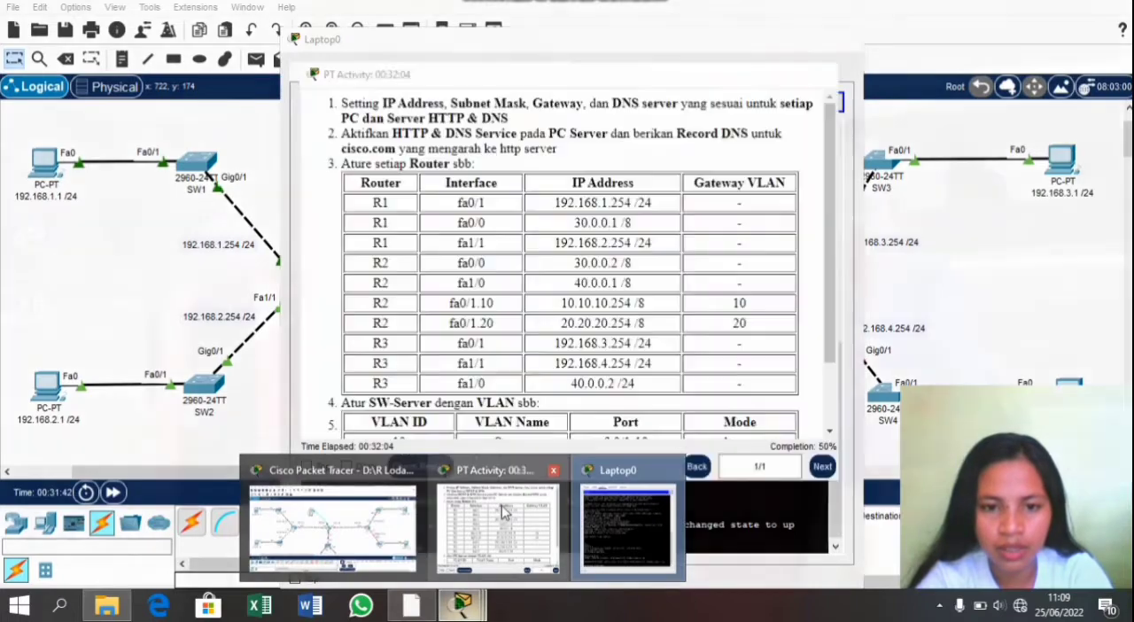
left_click(496, 523)
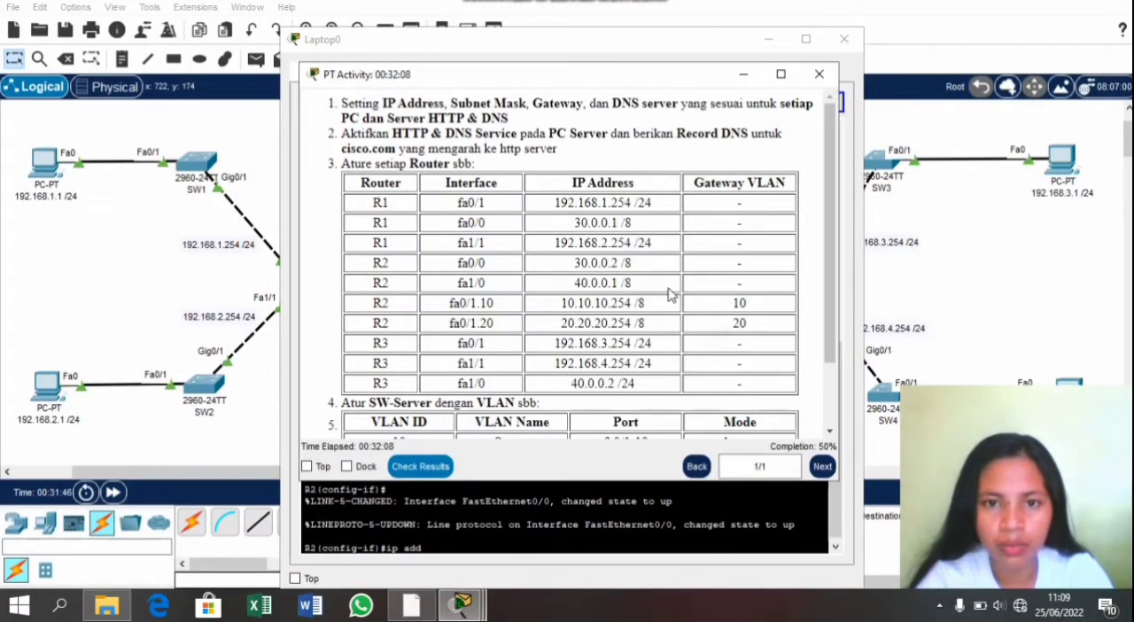
left_click(817, 74)
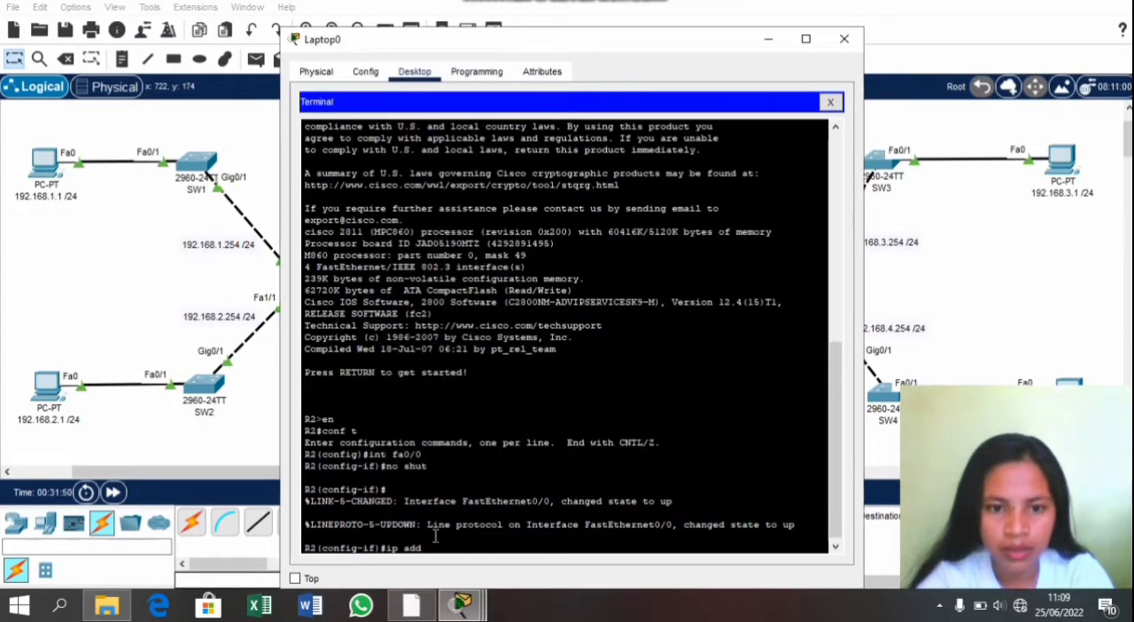
type("30.")
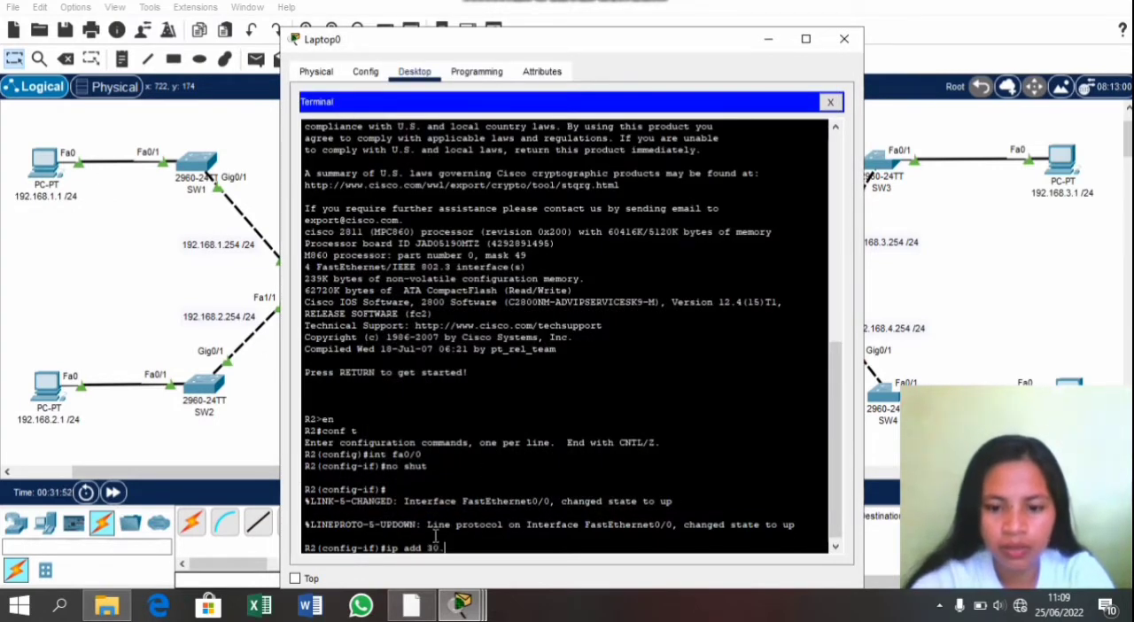
type("0.0.2")
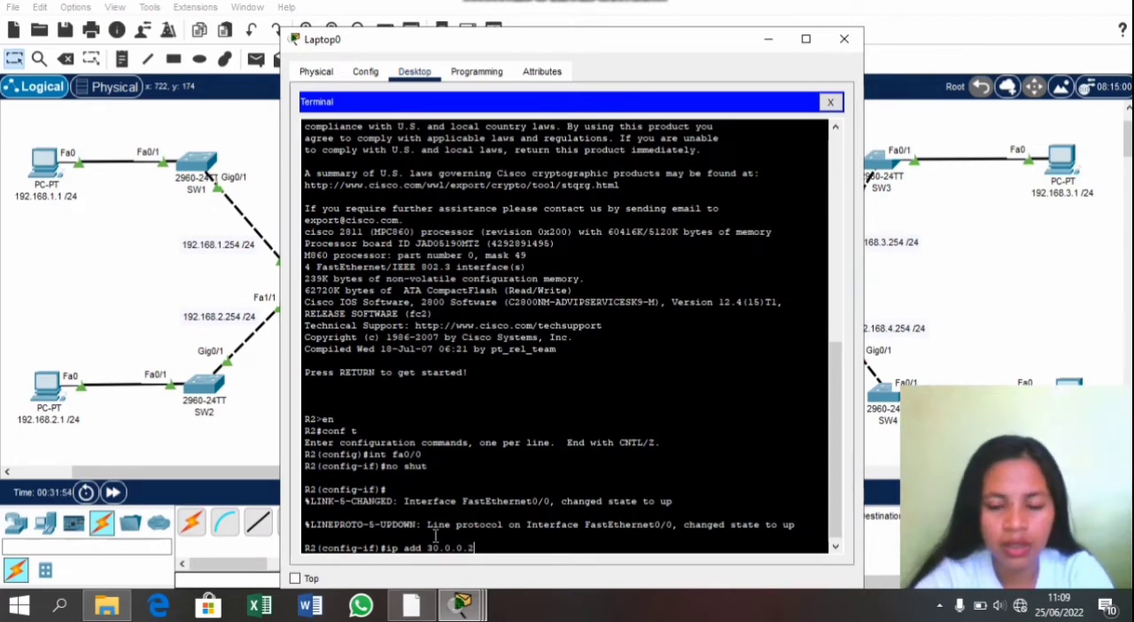
type(" 255")
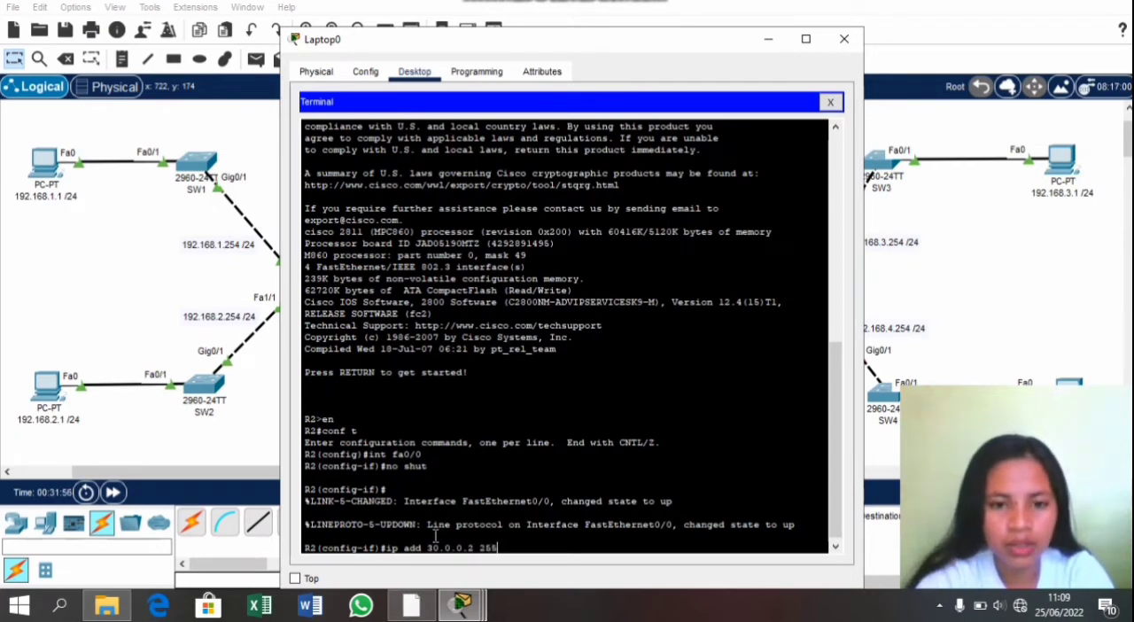
type(".0.0.0")
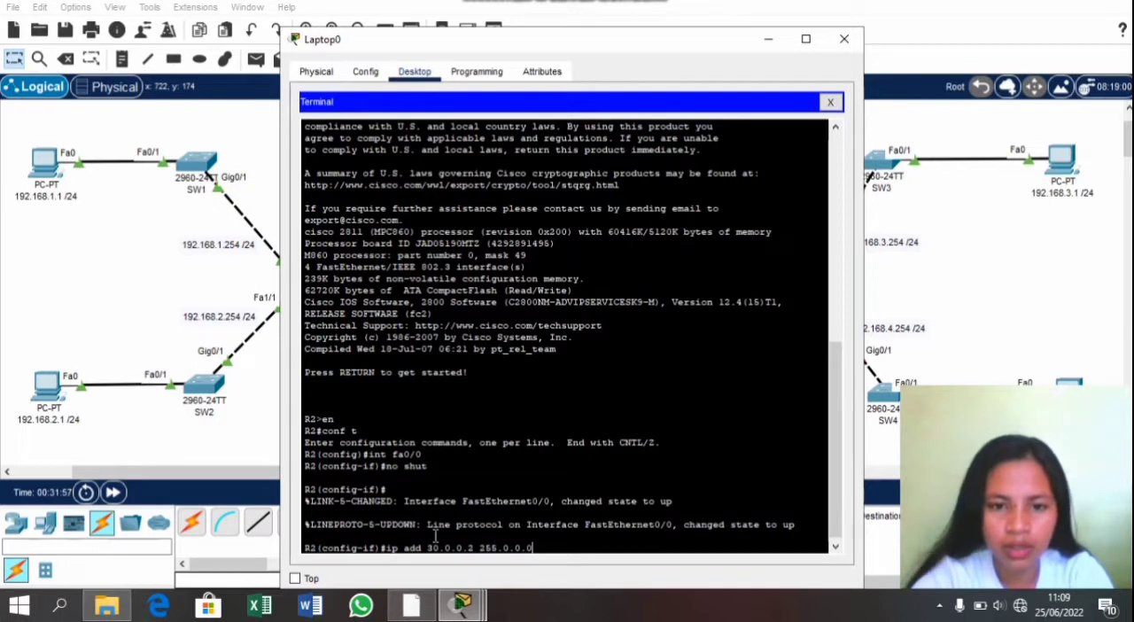
key("Return")
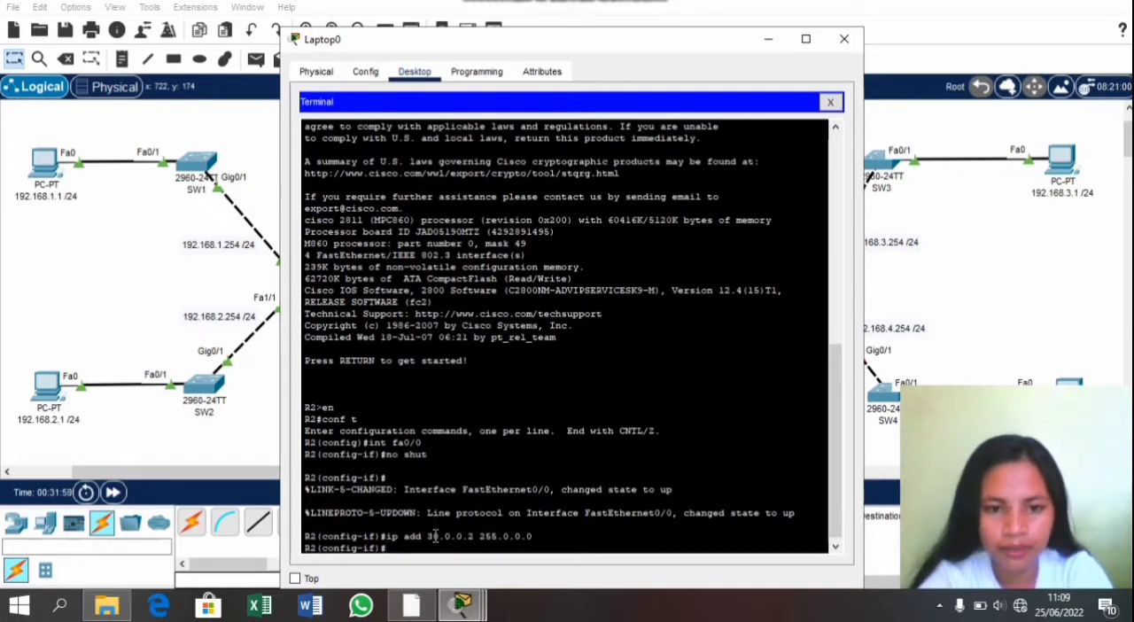
Step: Switch to R2's interface fa0/1 and enable it with no shut
type("int fa")
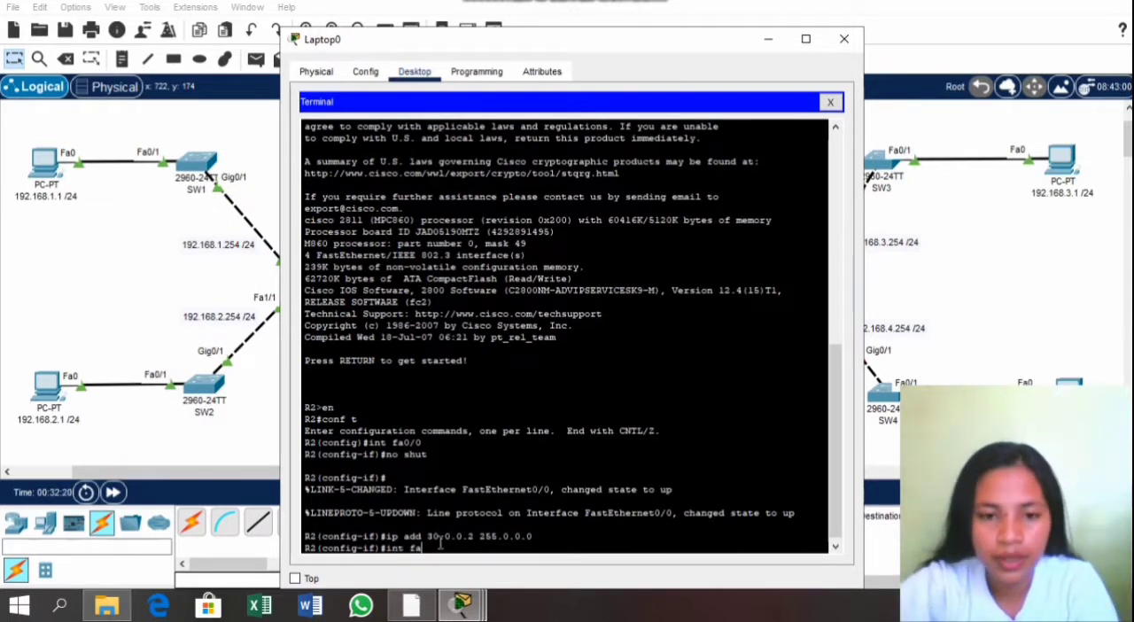
type("0/1")
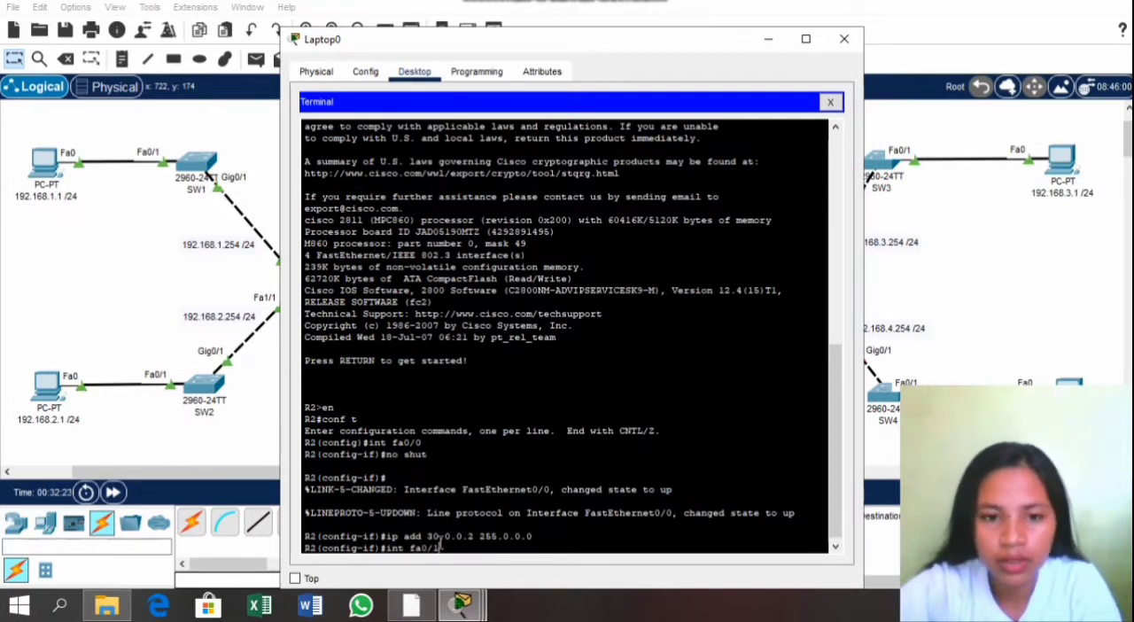
key("Return")
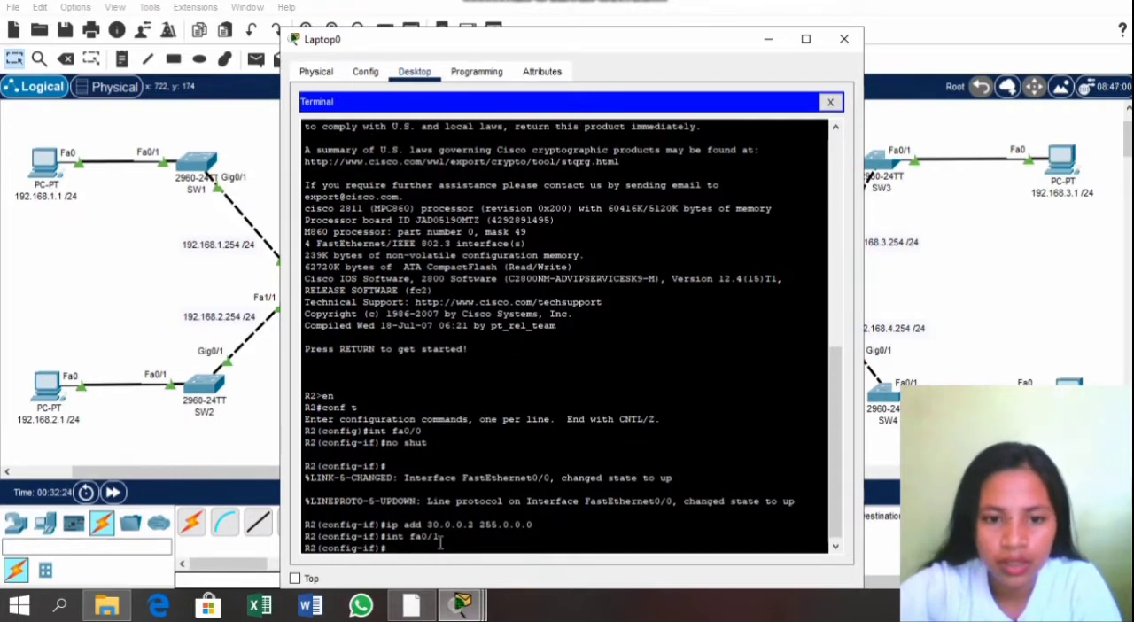
type("no")
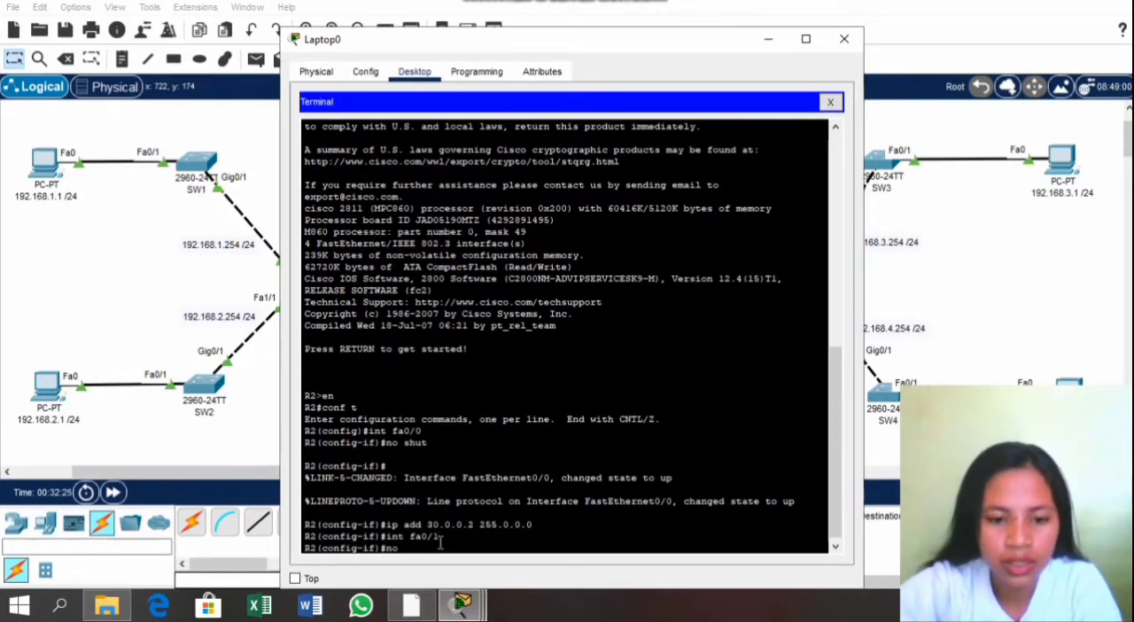
type("shut")
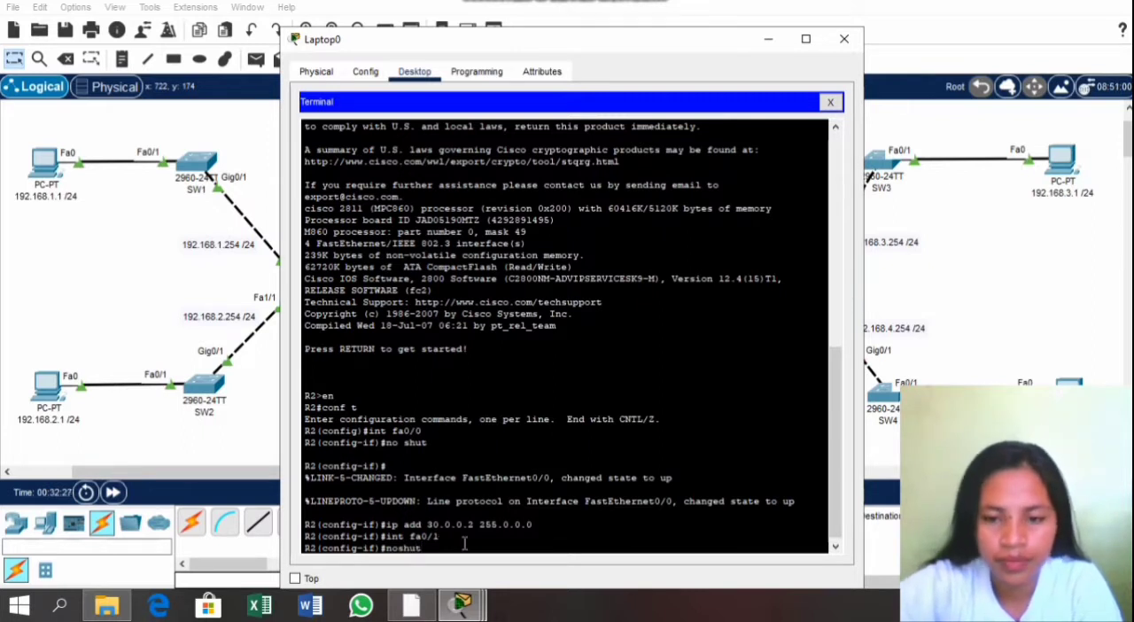
key("BackSpace")
key("BackSpace")
key("BackSpace")
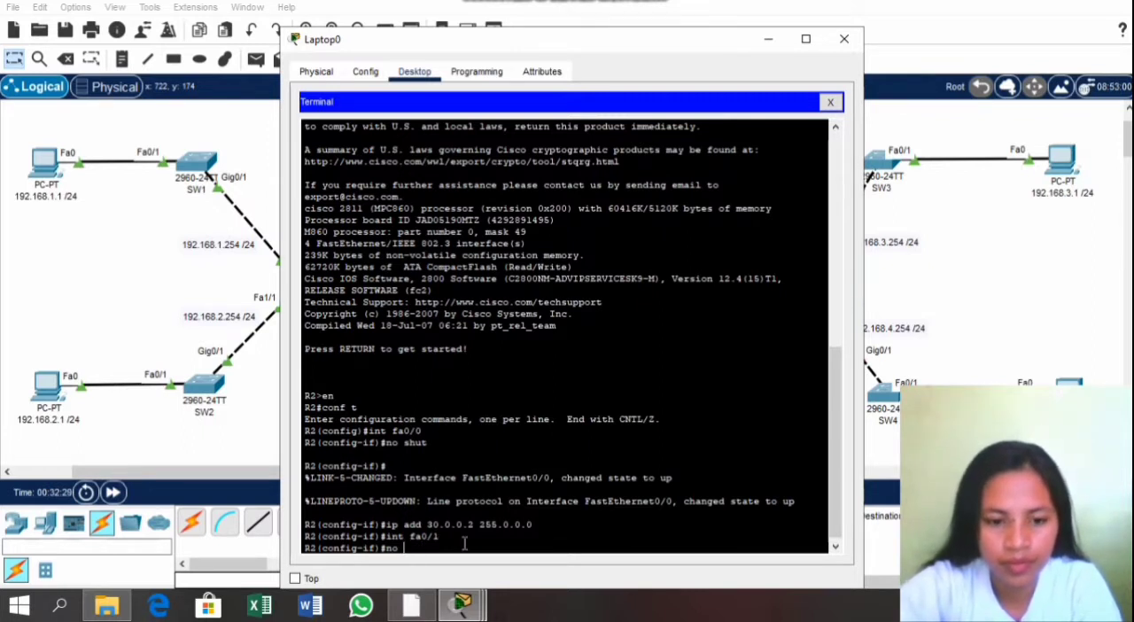
type("shut")
key("Return")
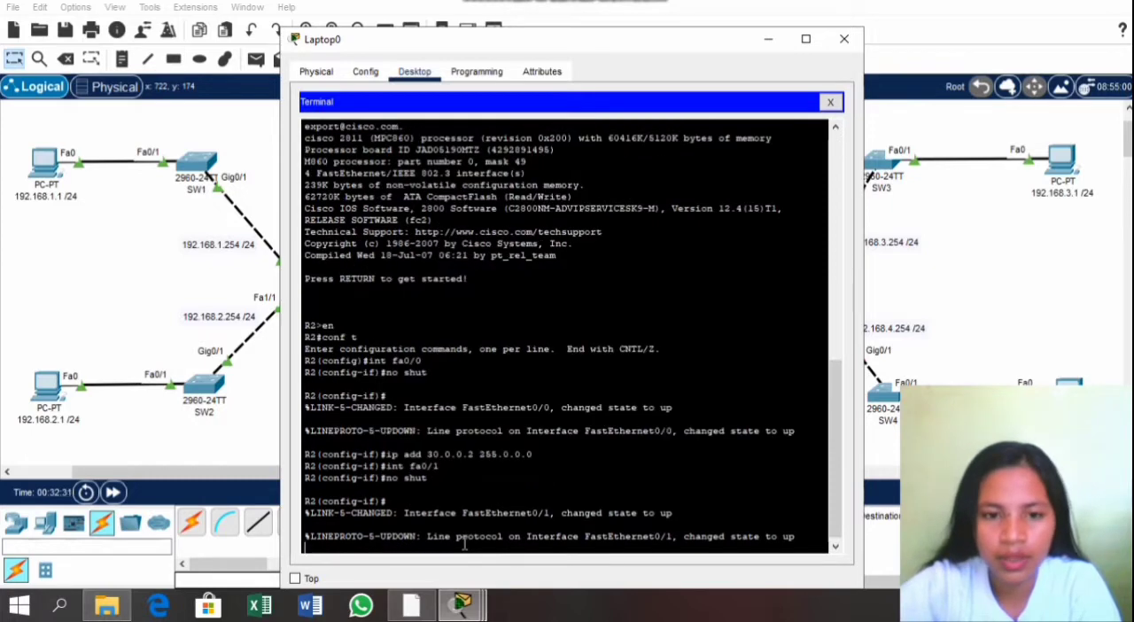
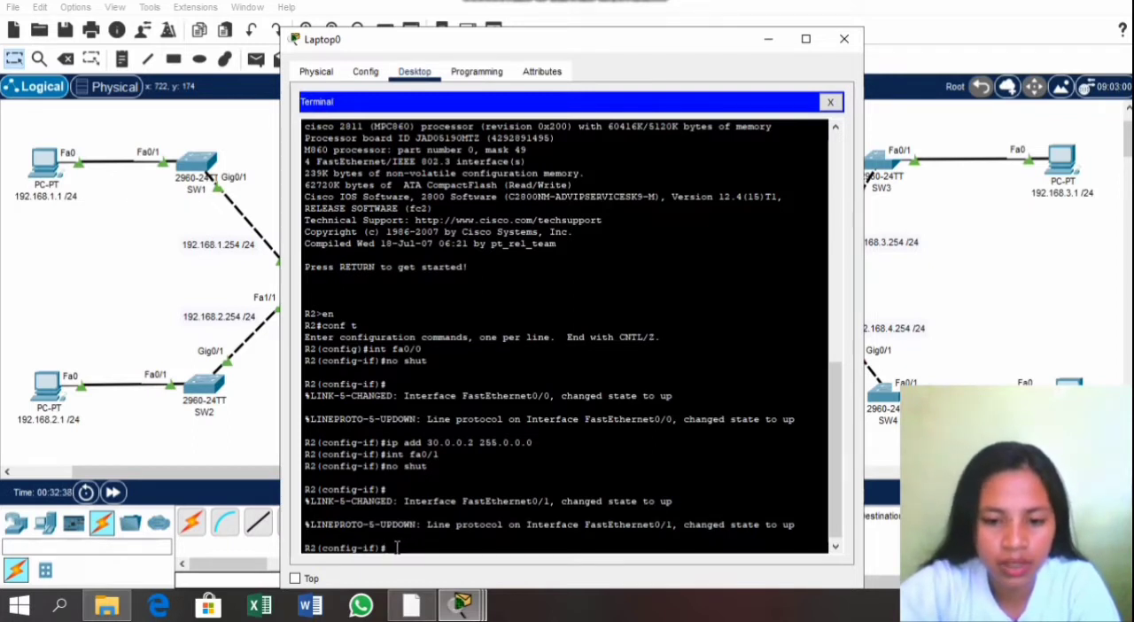
Step: Switch to R2's interface fa1/0 and enable it with no shut
type("int")
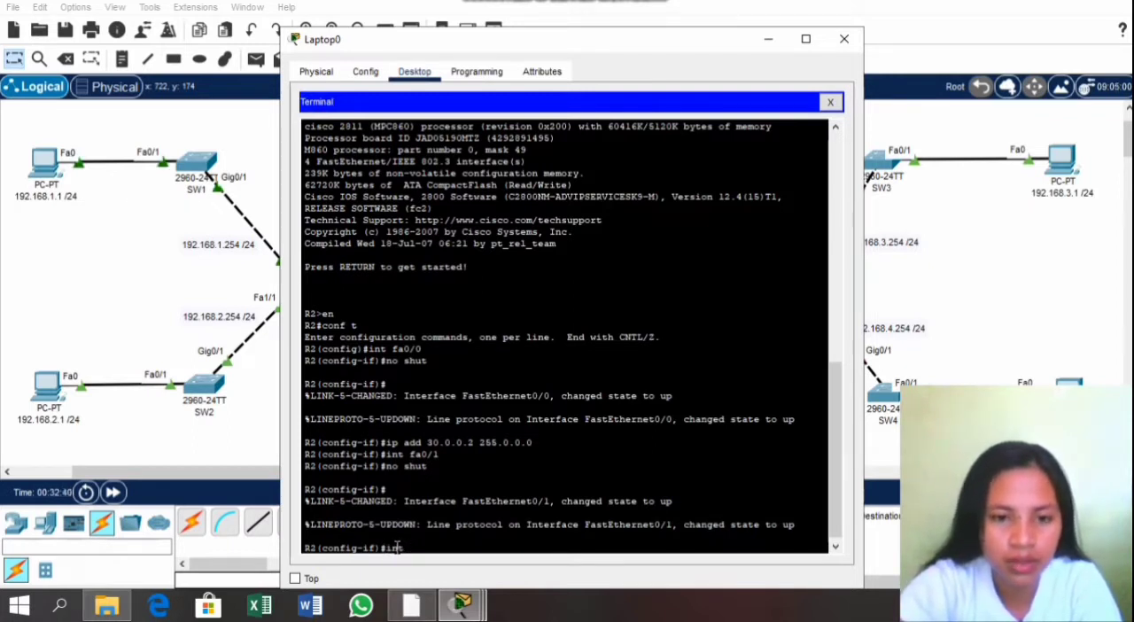
type(" fa")
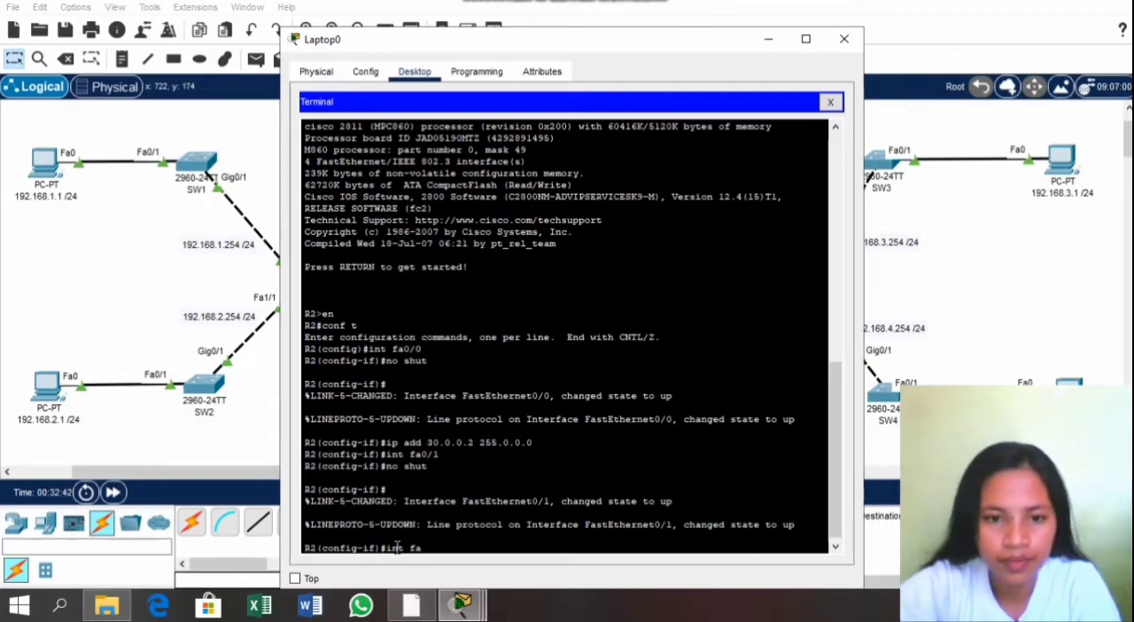
type("1/0")
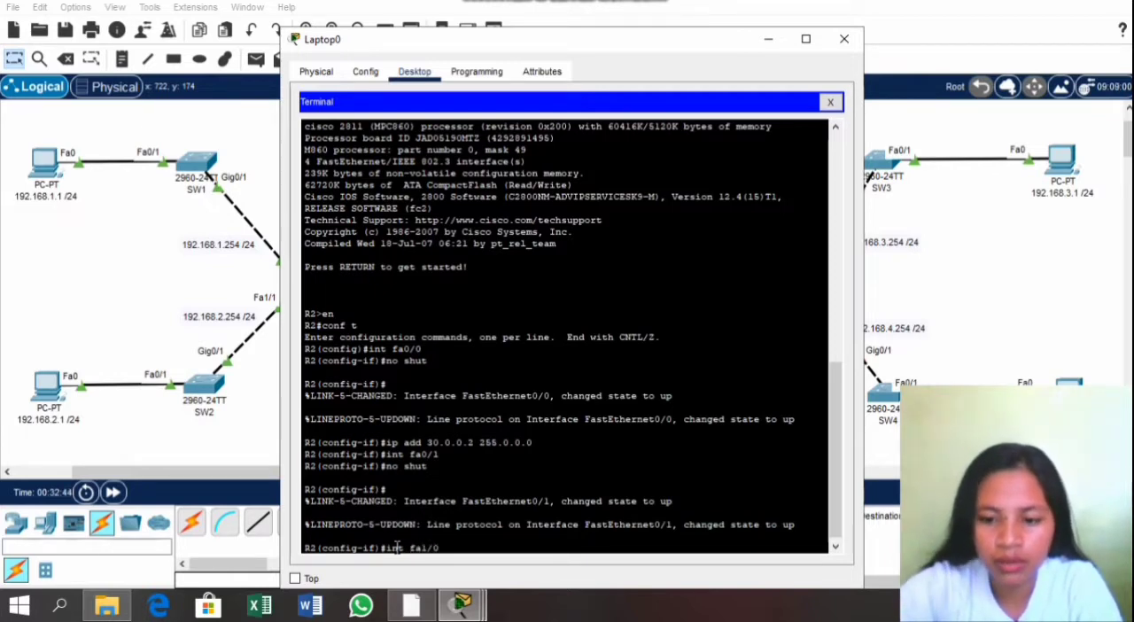
key("Return")
type("nfig-if)#no")
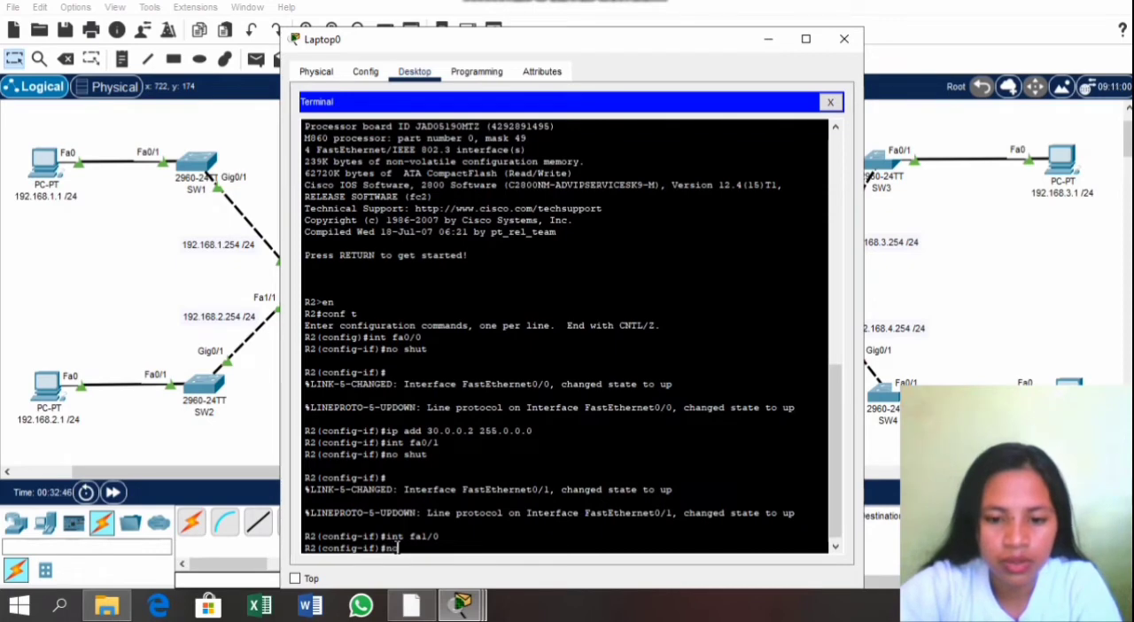
type(" shut")
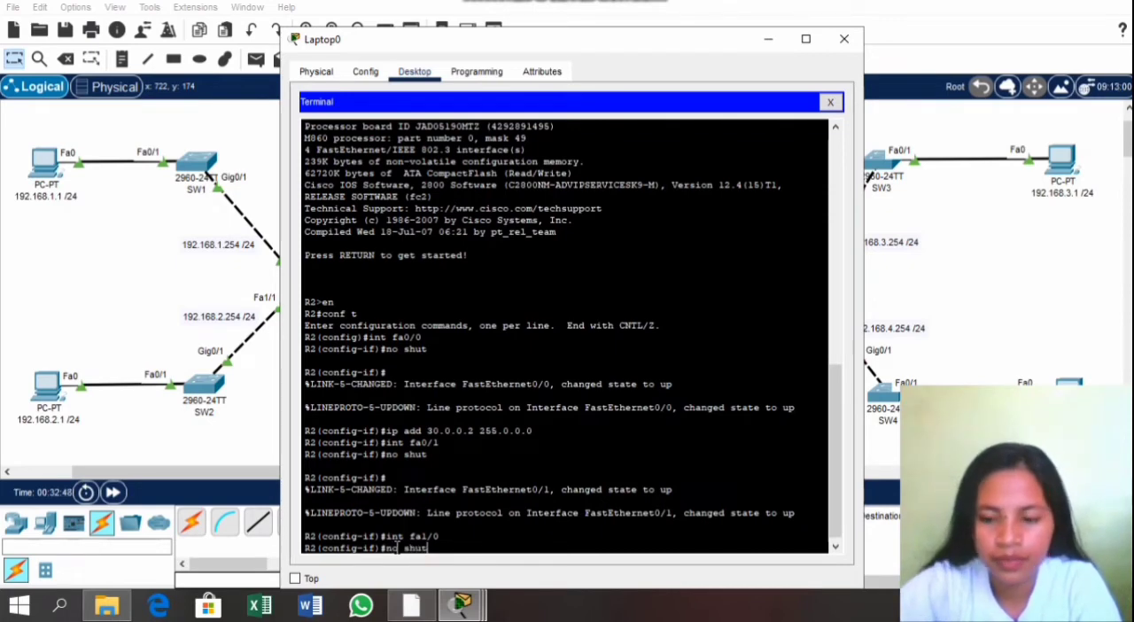
key("Return")
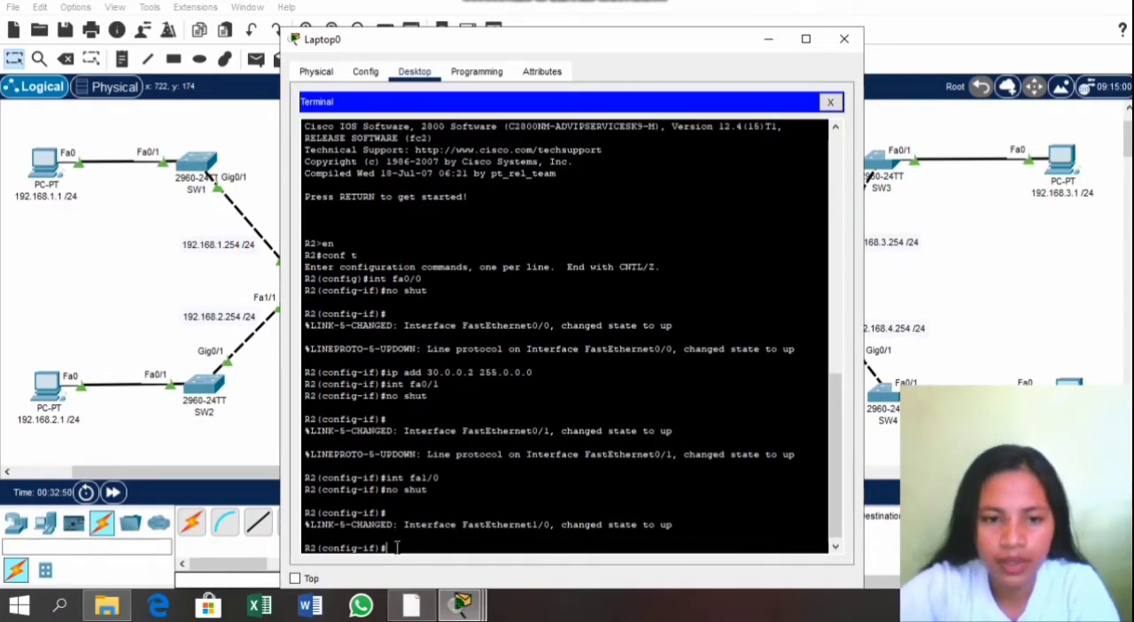
Step: Assign IP address 40.0.0.1 with mask 255.0.0.0 to R2's fa1/0, checking the address in the activity instructions' router table
type("ip")
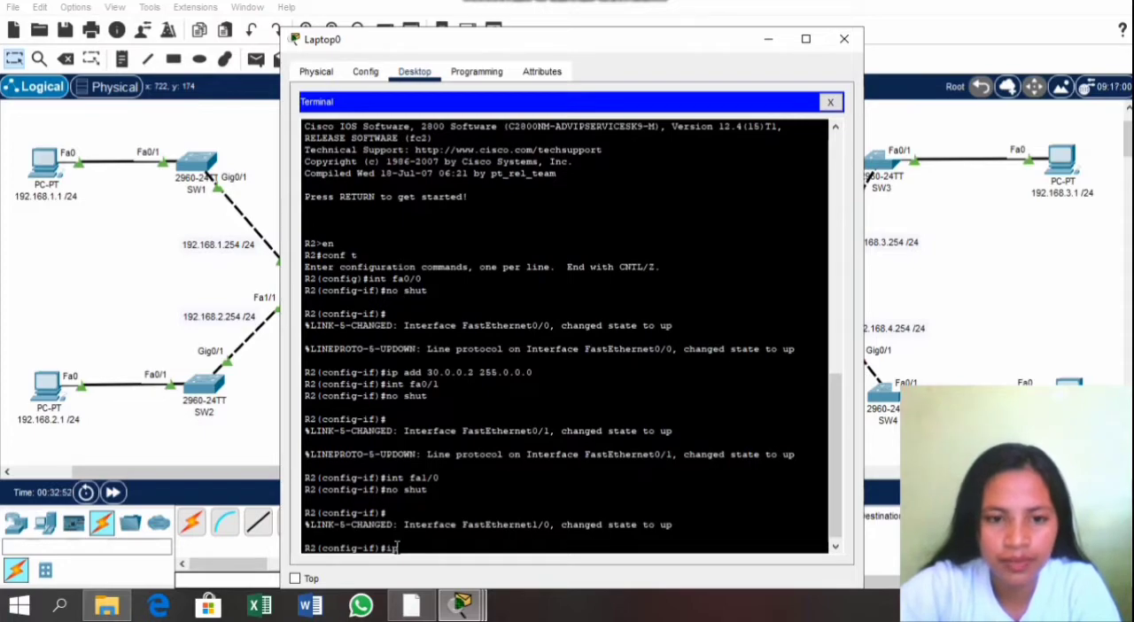
left_click(461, 605)
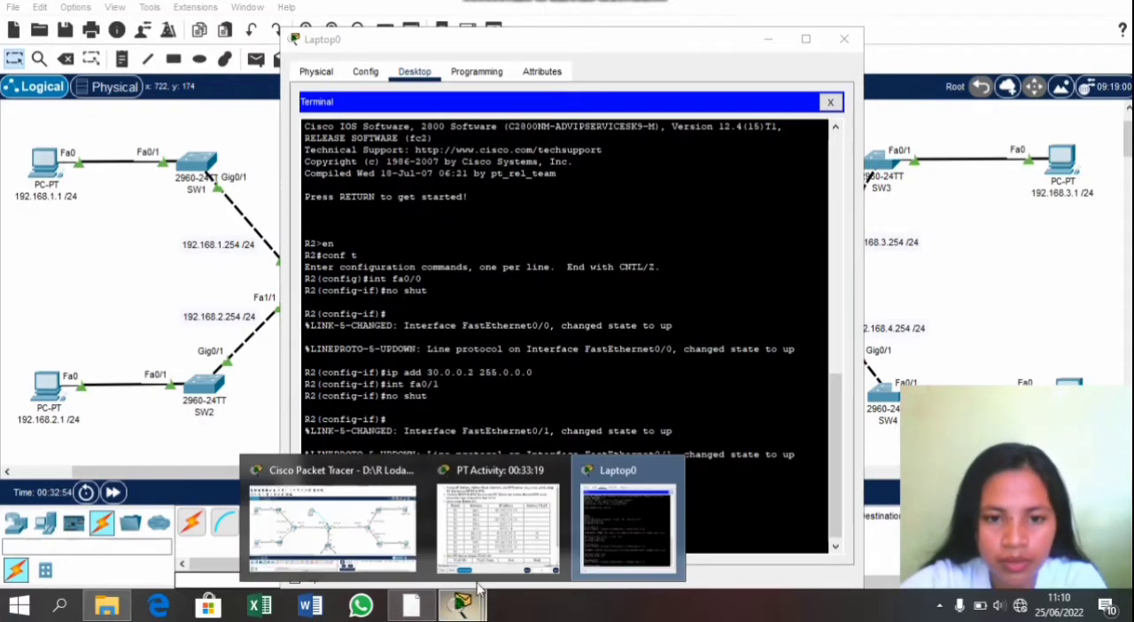
left_click(521, 536)
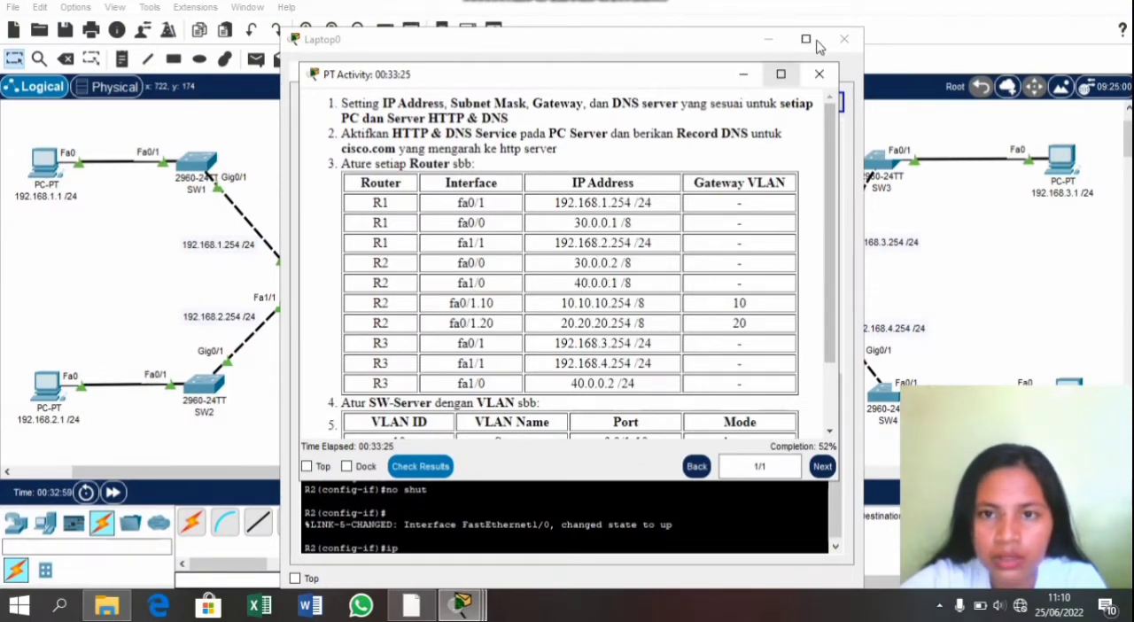
left_click(818, 72)
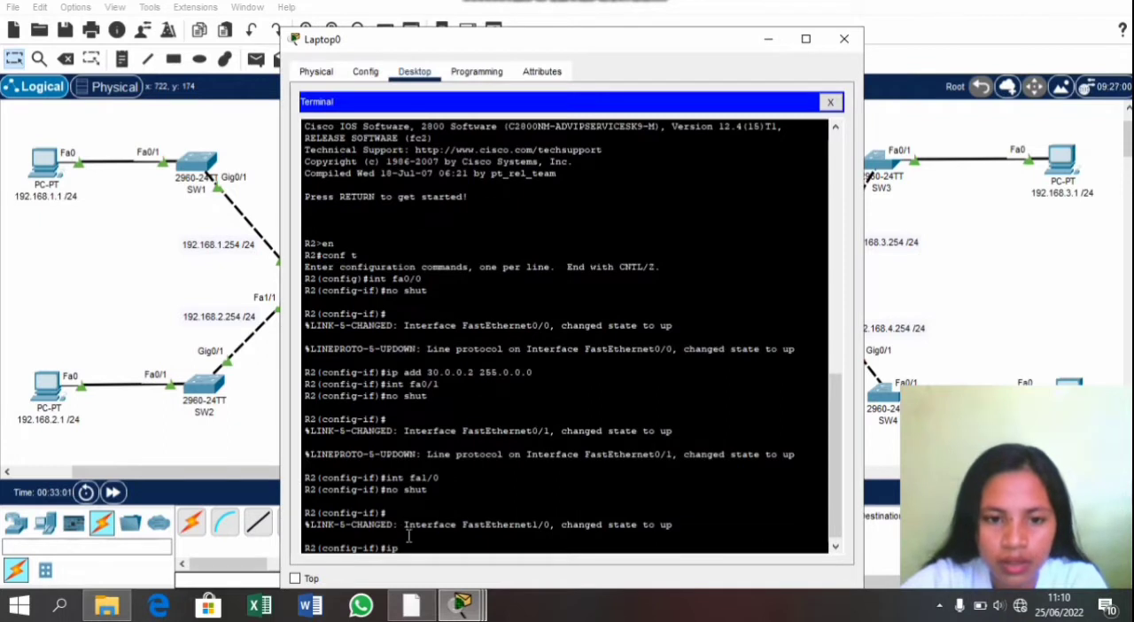
type("add ")
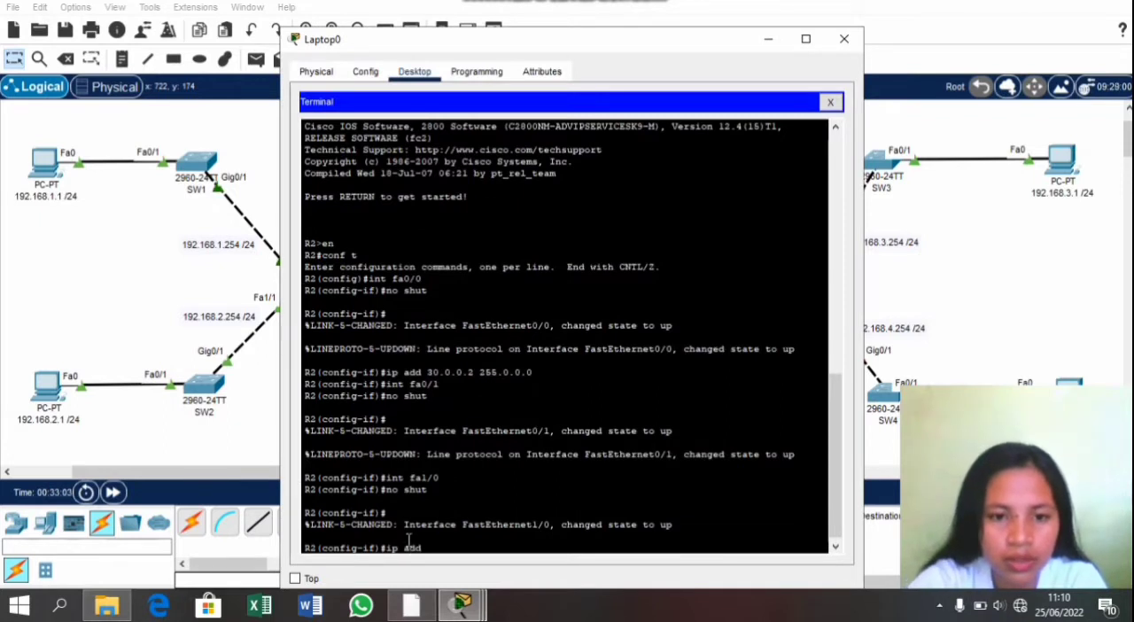
type("40.")
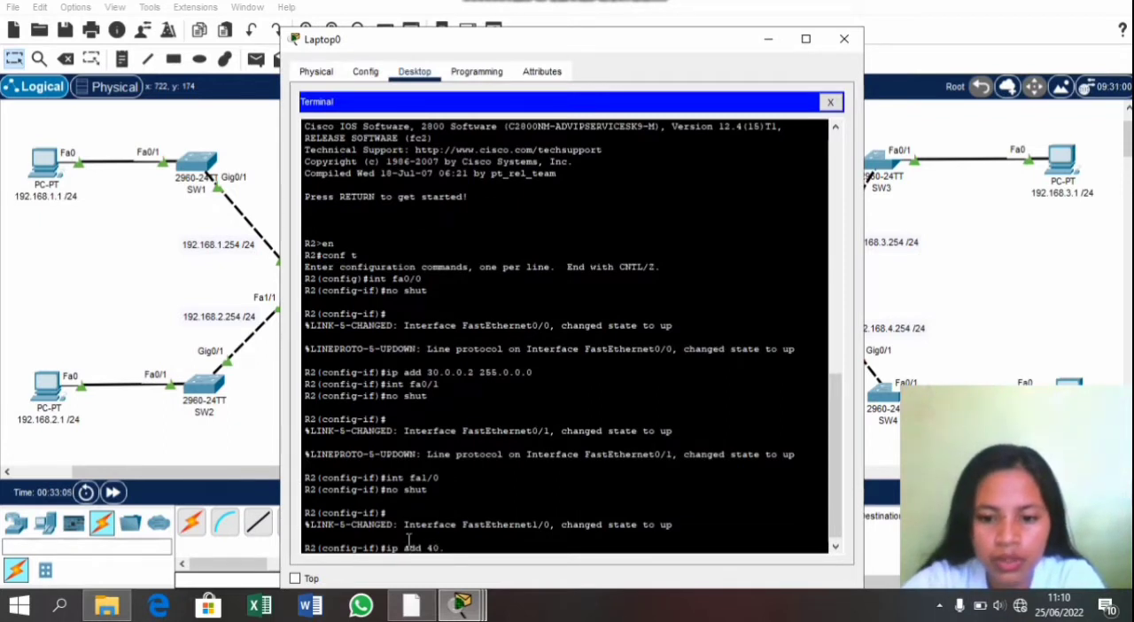
type("0.0")
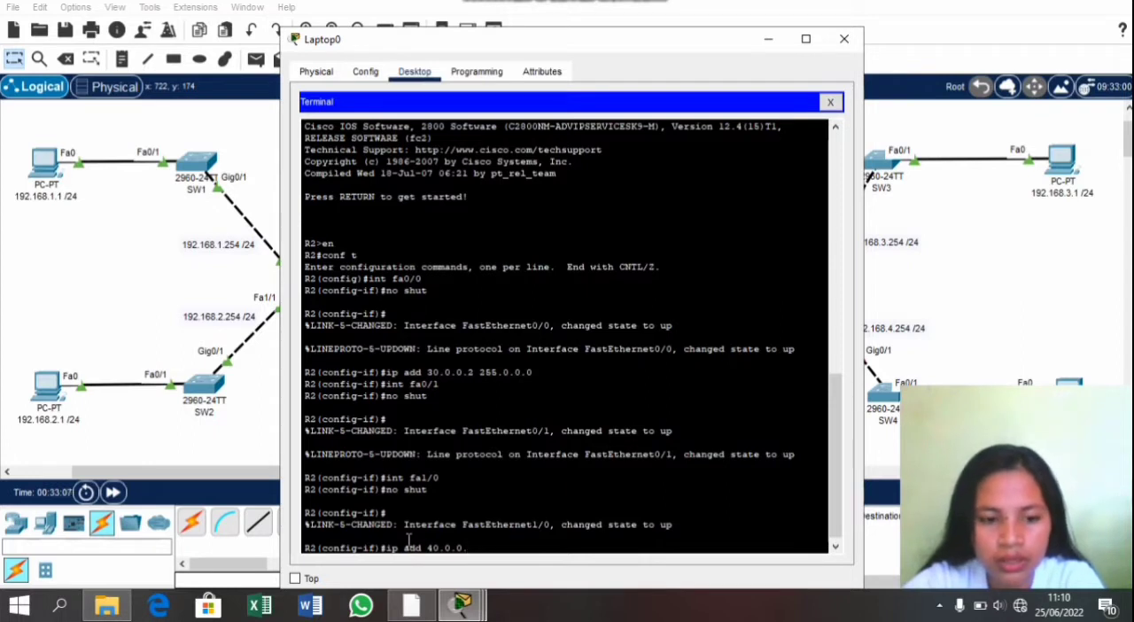
type(".1 2")
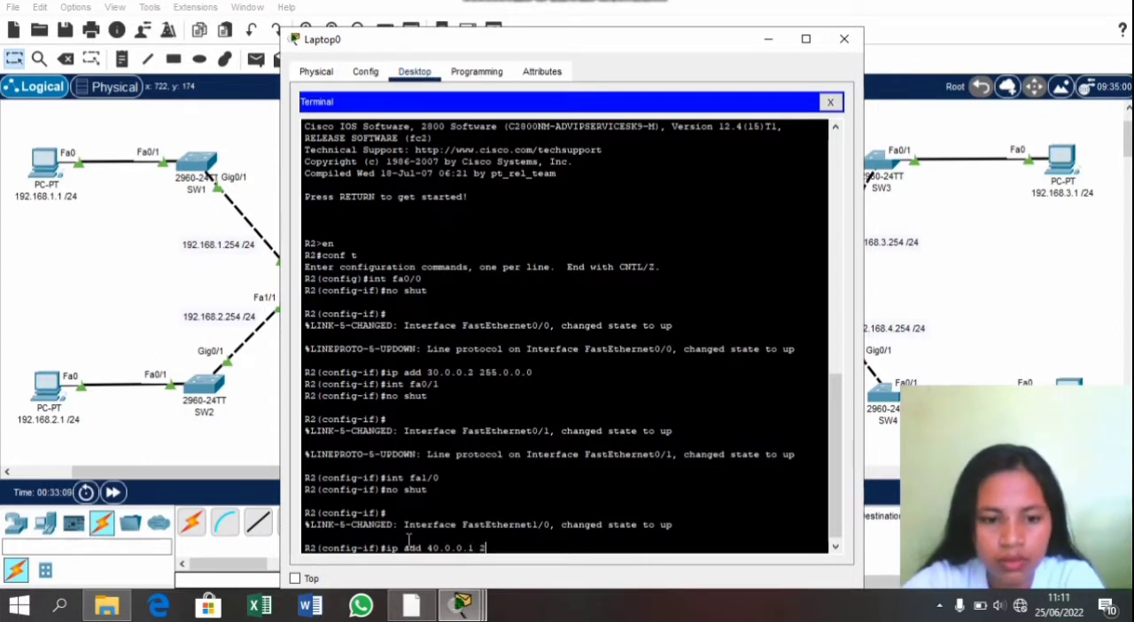
type("55.0.0.0")
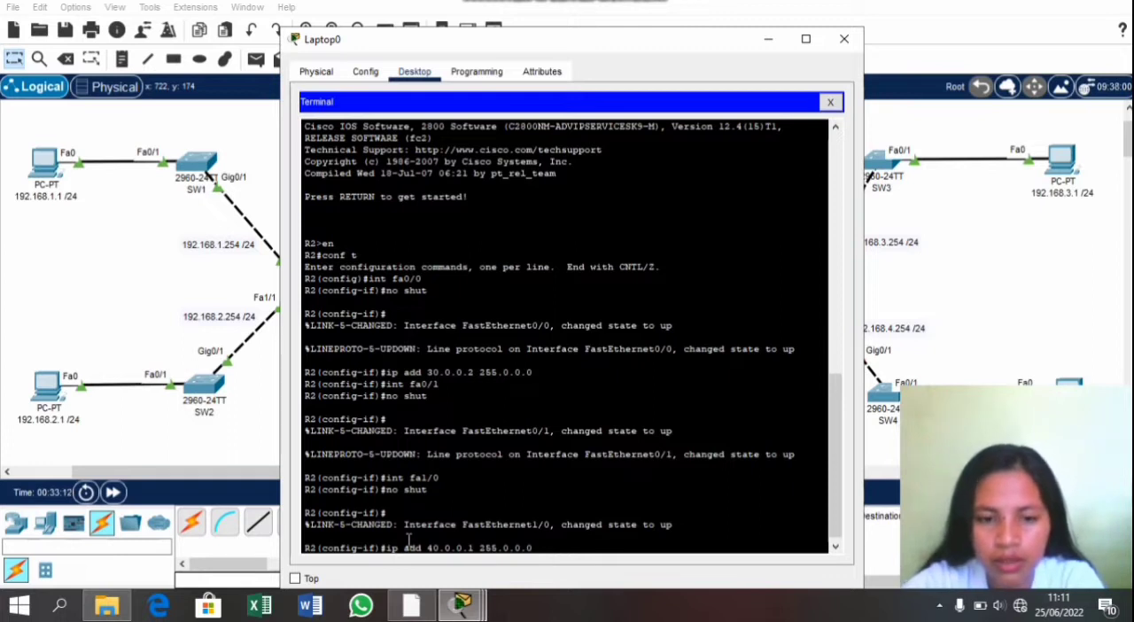
key("Return")
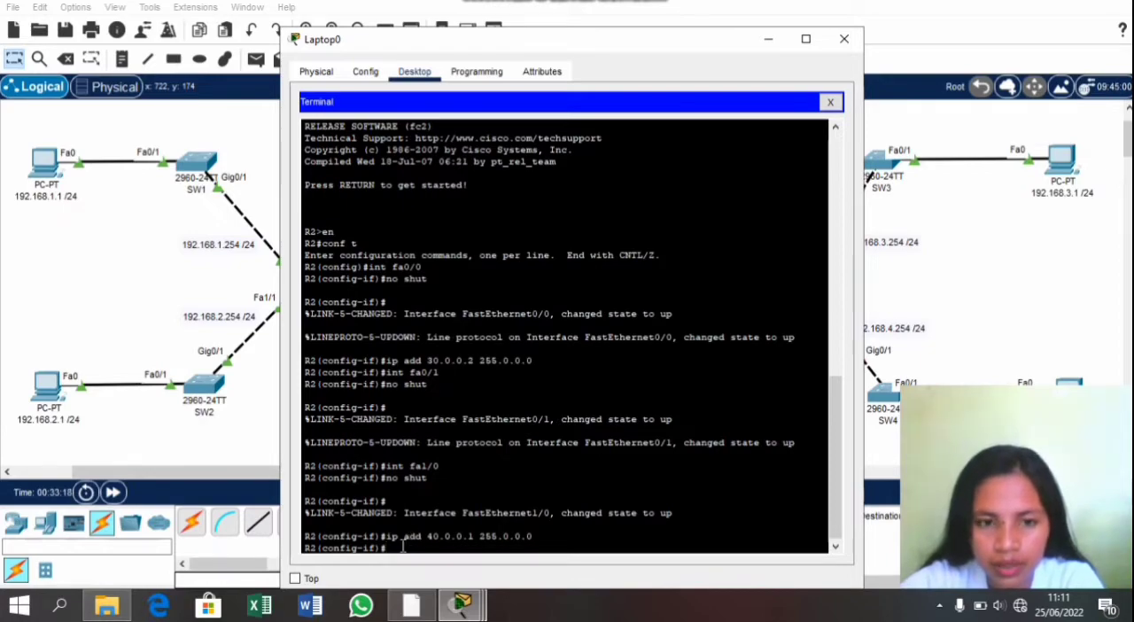
Step: Check R2's subinterfaces in the activity instructions' router table and enter configuration of subinterface fa0/1.10
left_click(460, 605)
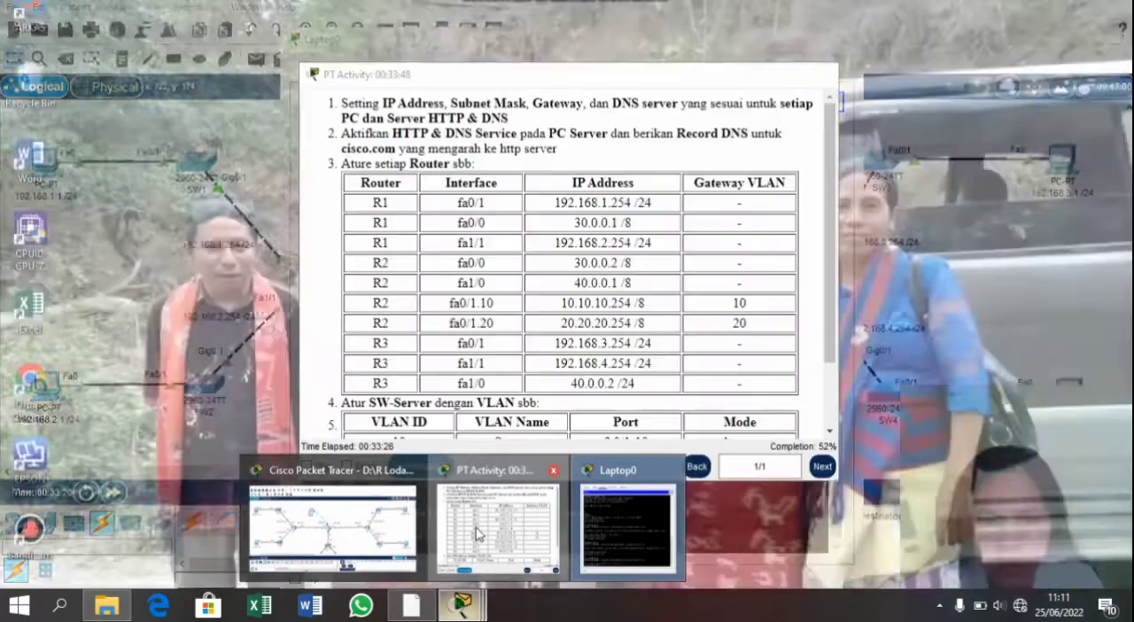
left_click(475, 535)
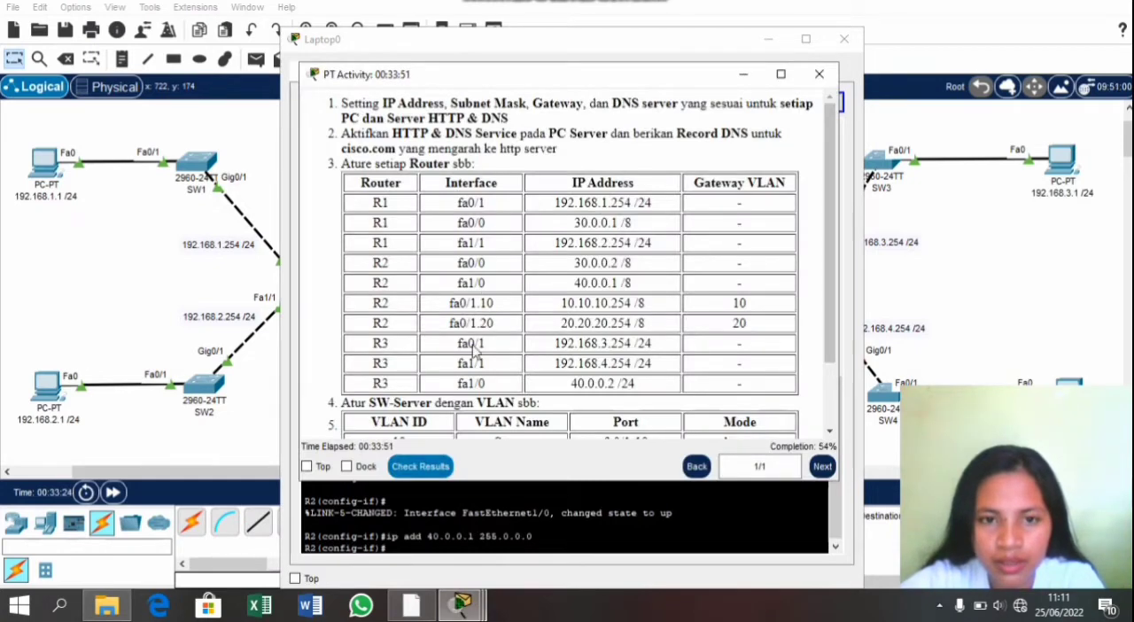
left_click(559, 551)
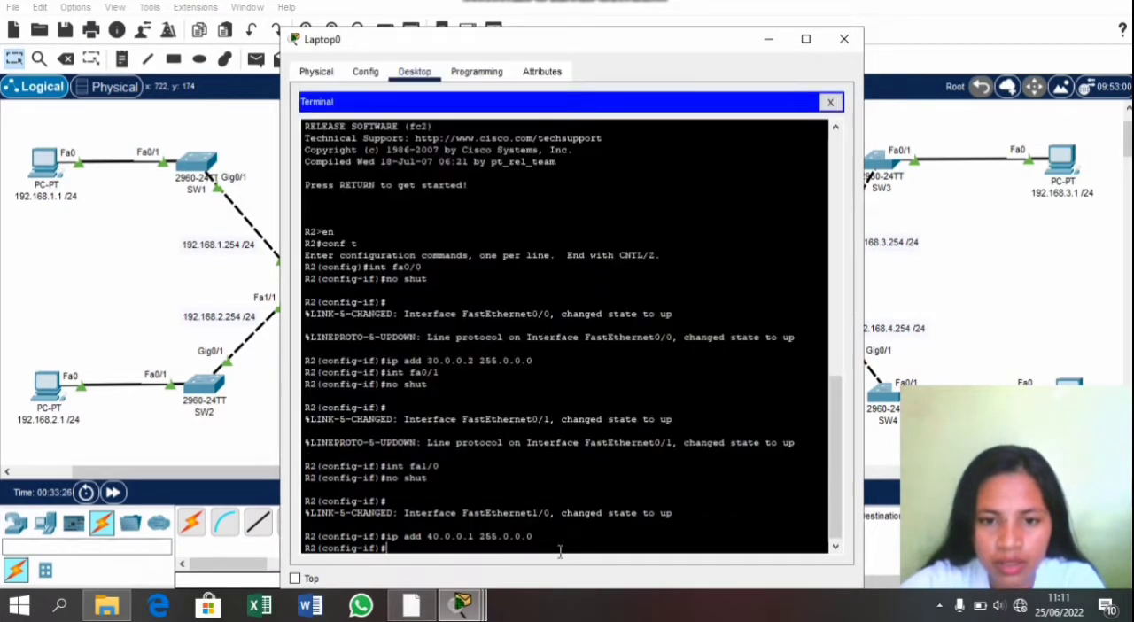
type("int ")
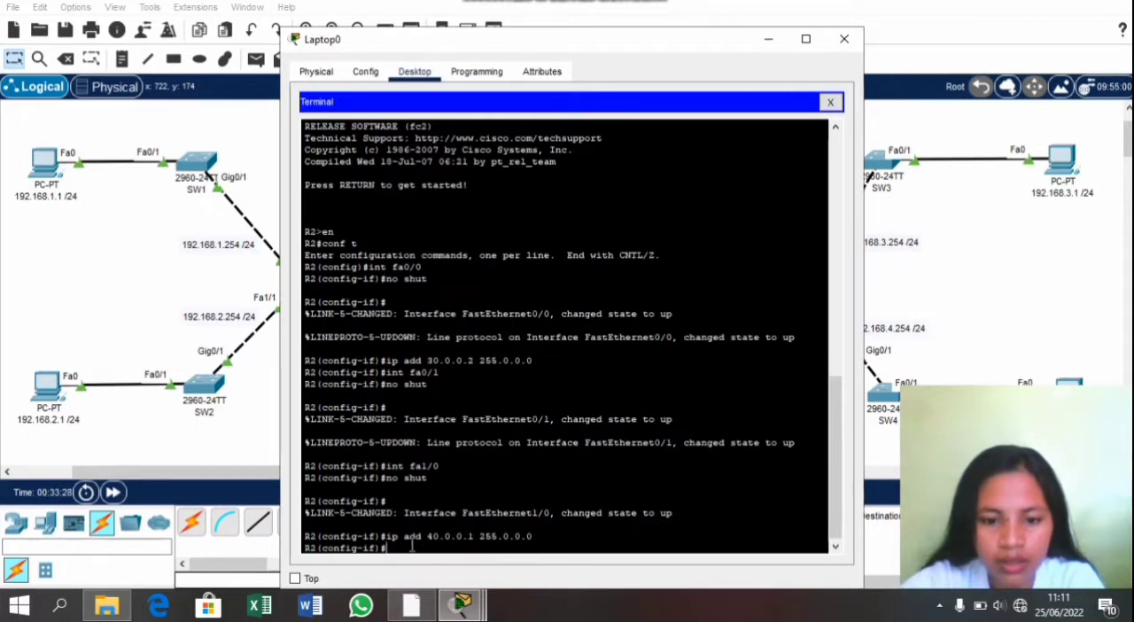
type("fa")
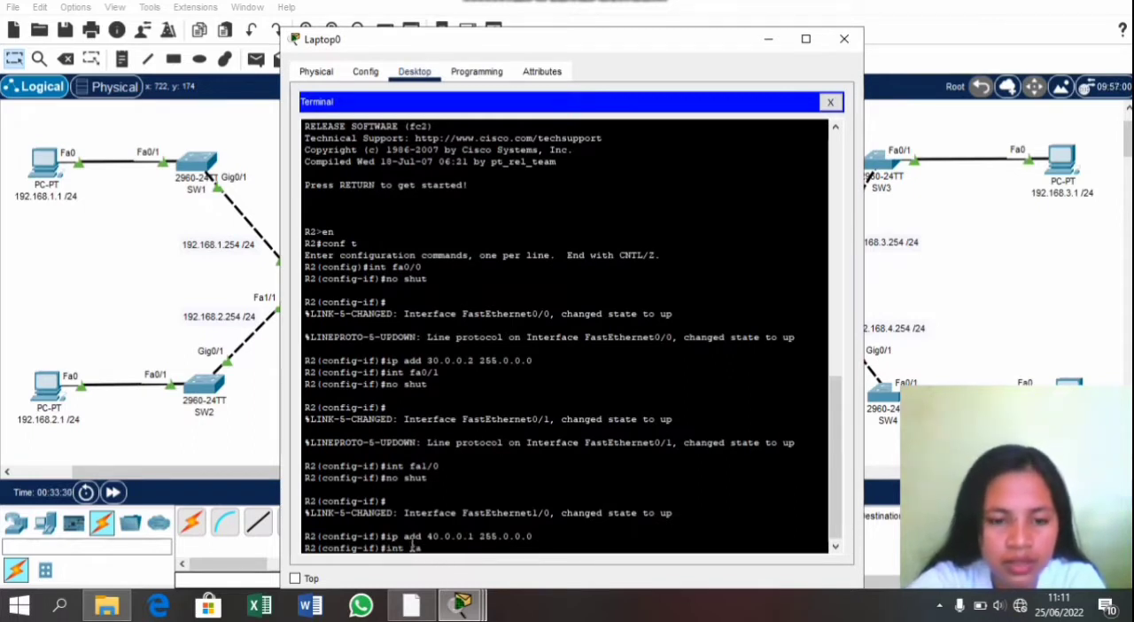
type("0/1")
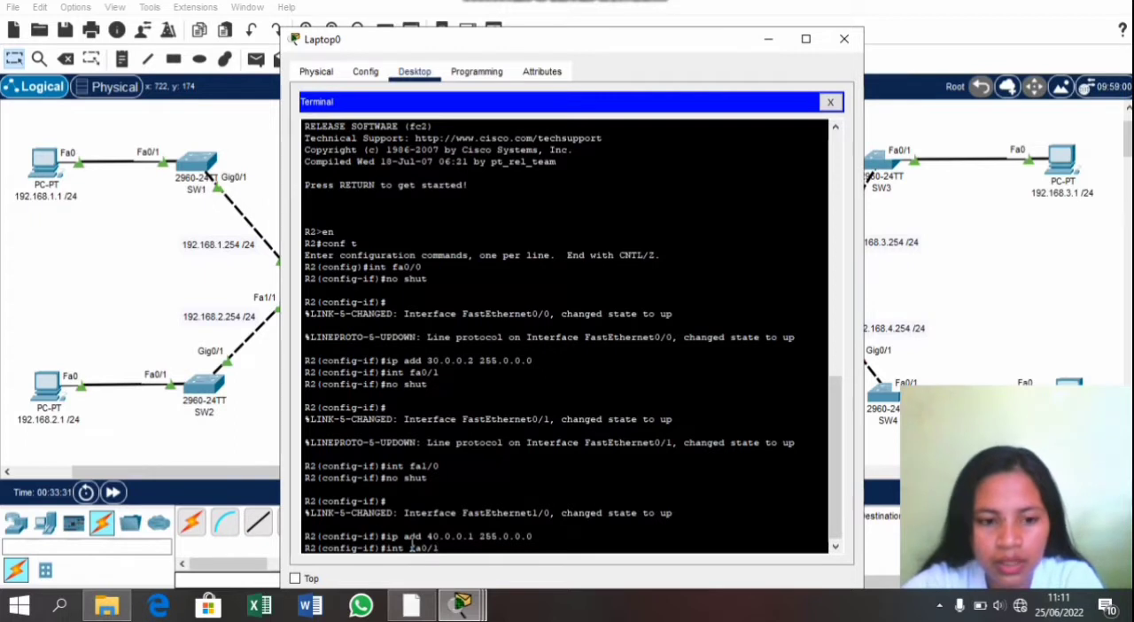
type(".10")
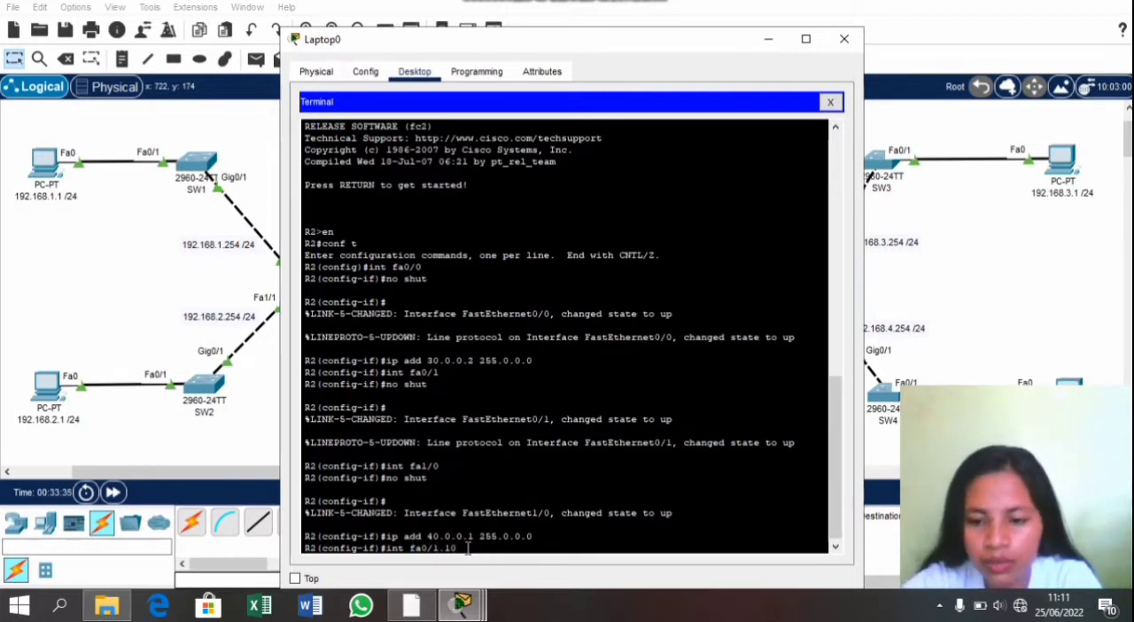
key("Return")
key("Return")
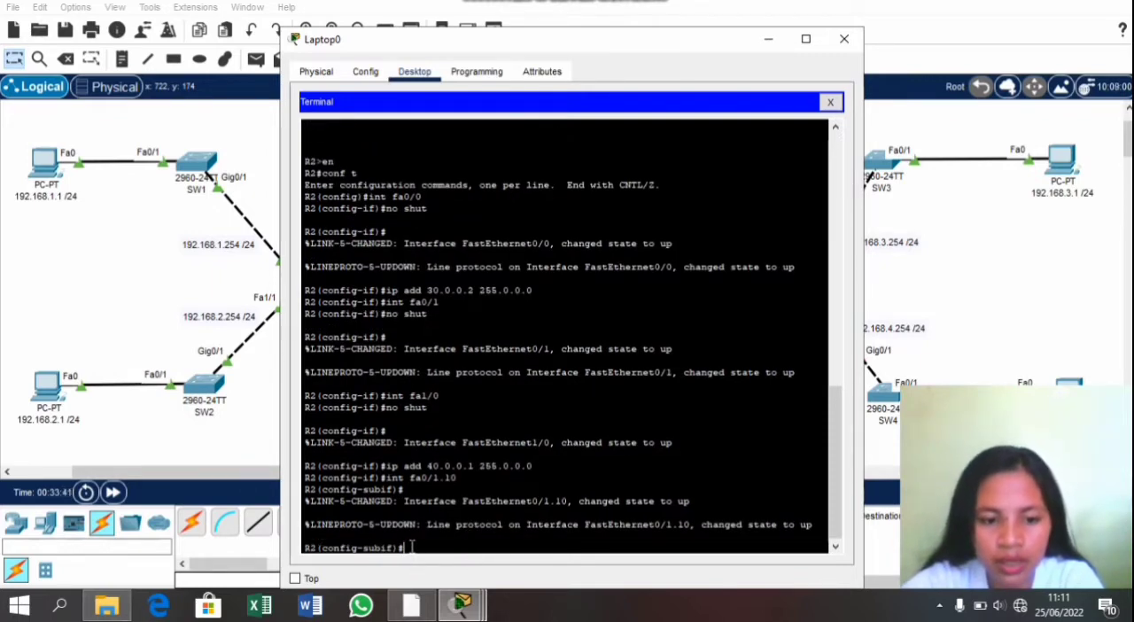
Step: Set the encapsulation of R2's subinterface fa0/1.10 to dot1q with VLAN 10
type("encaps")
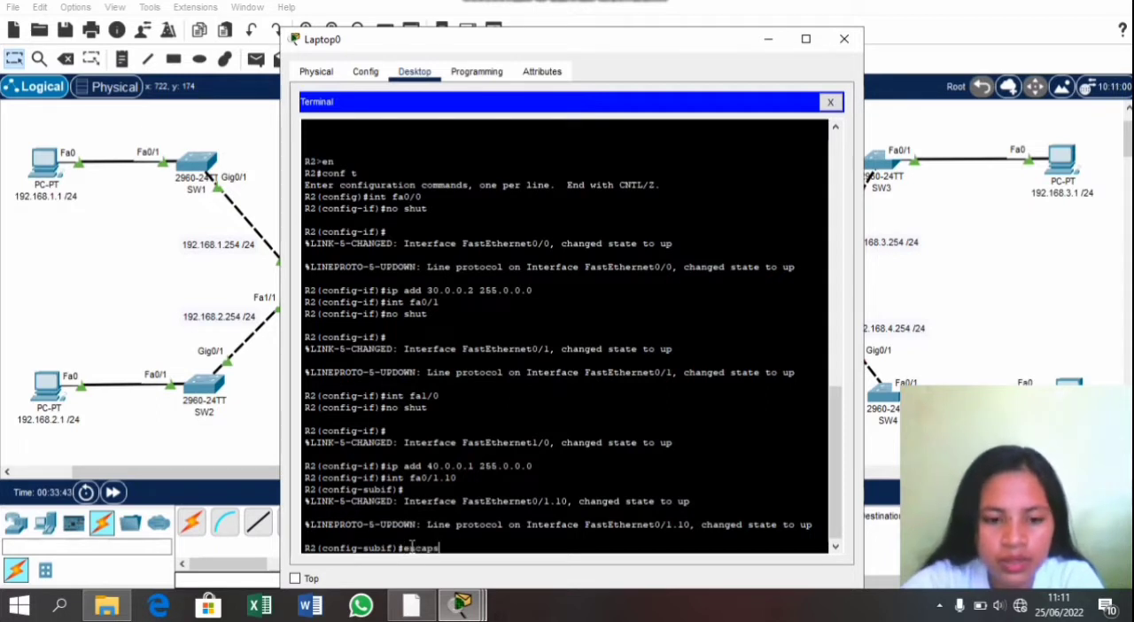
type("ul")
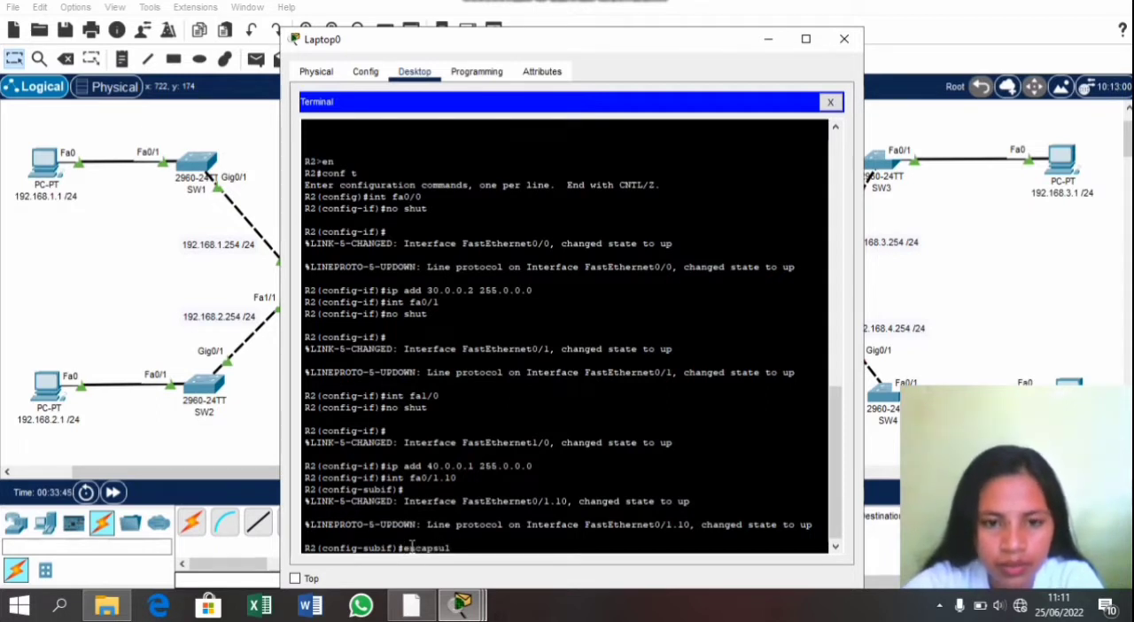
type("ation")
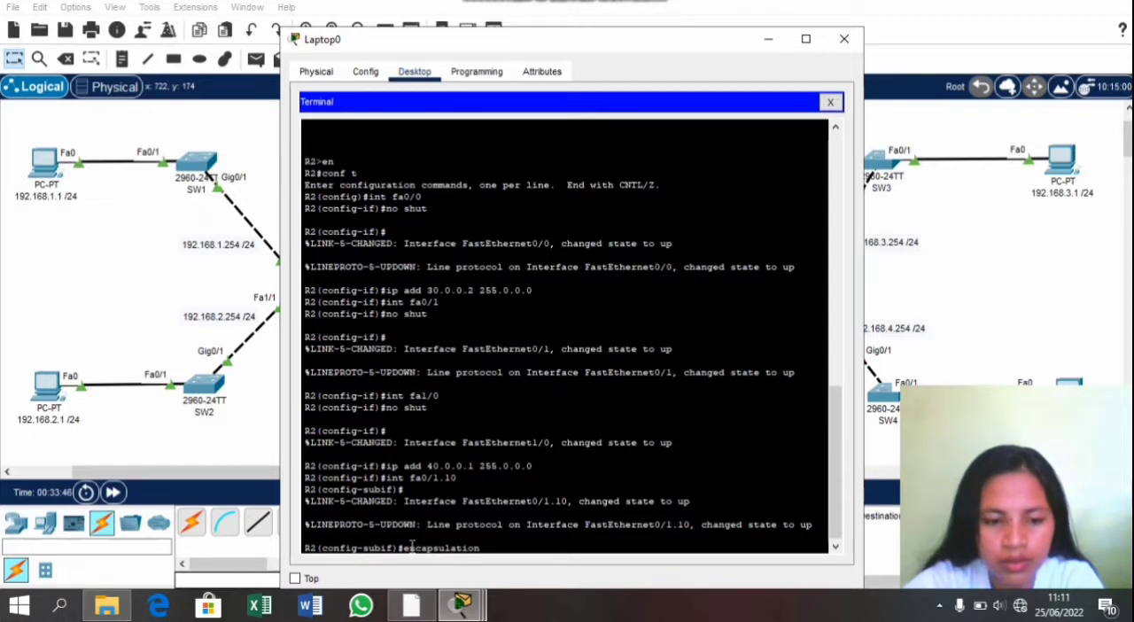
type(" dot1q 10")
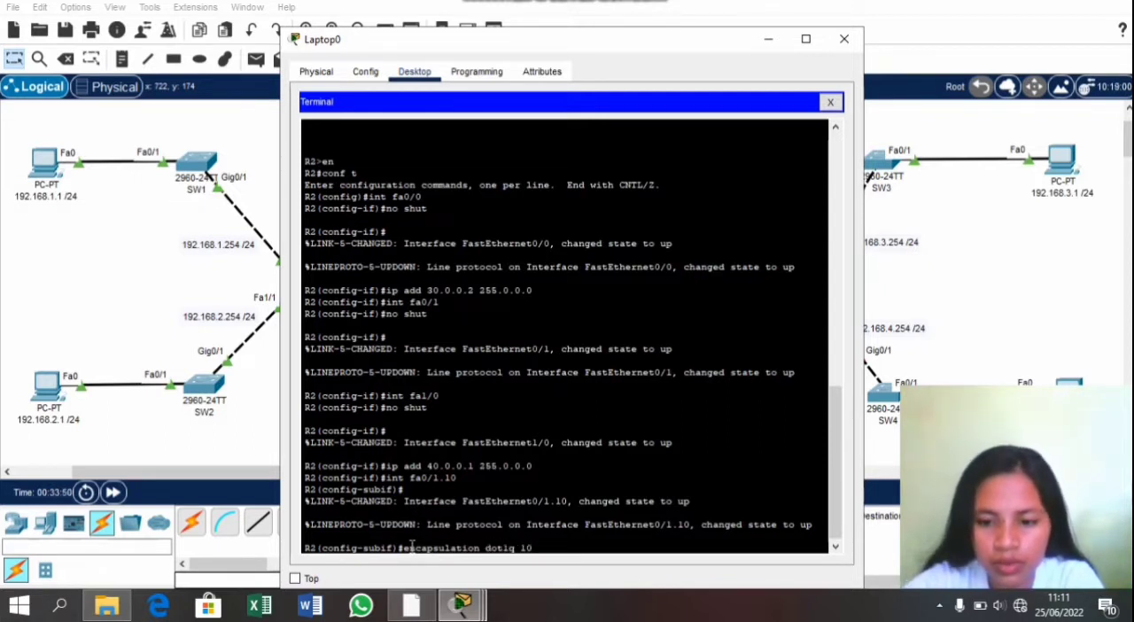
key("Return")
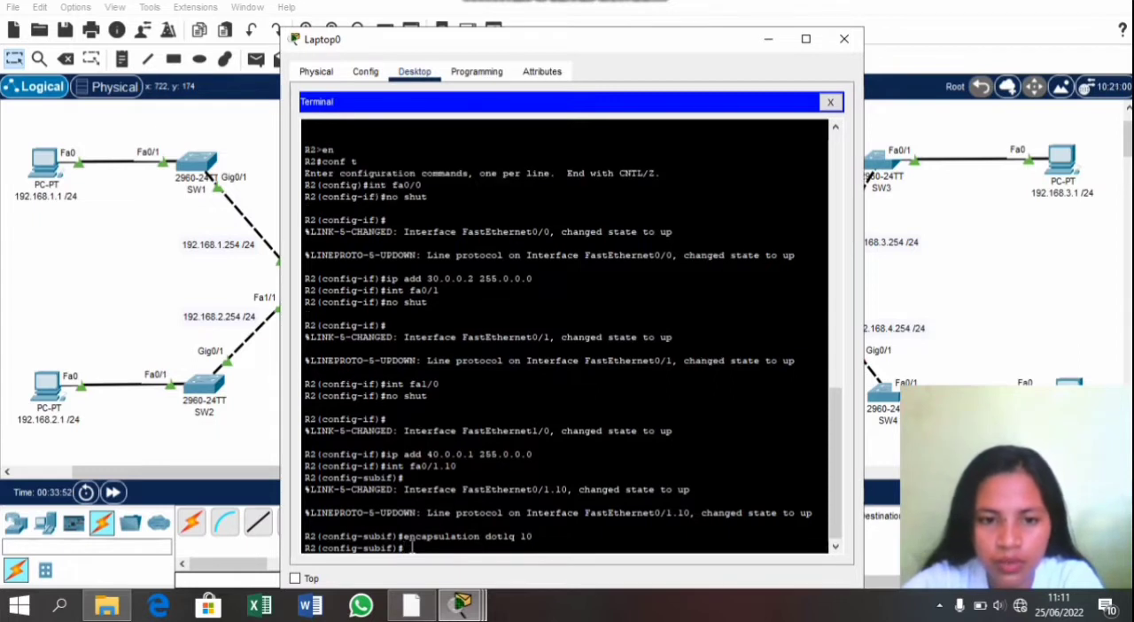
Step: Assign IP address 10.10.10.0 with mask 255.0.0.0 to R2's subinterface fa0/1.10
type("ip")
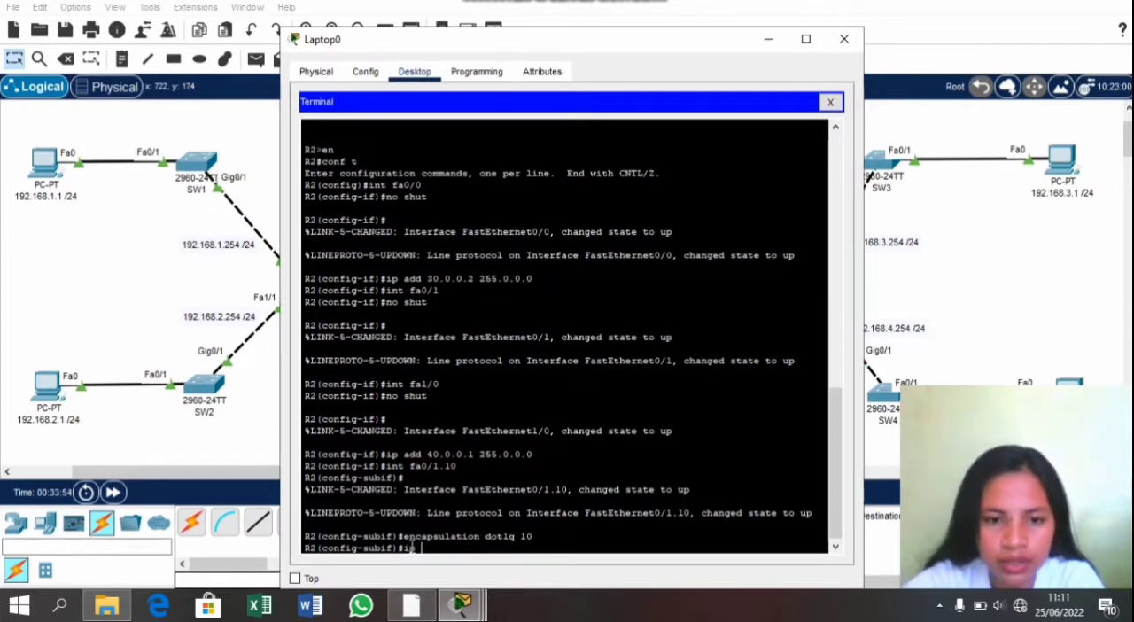
type(" 10.0")
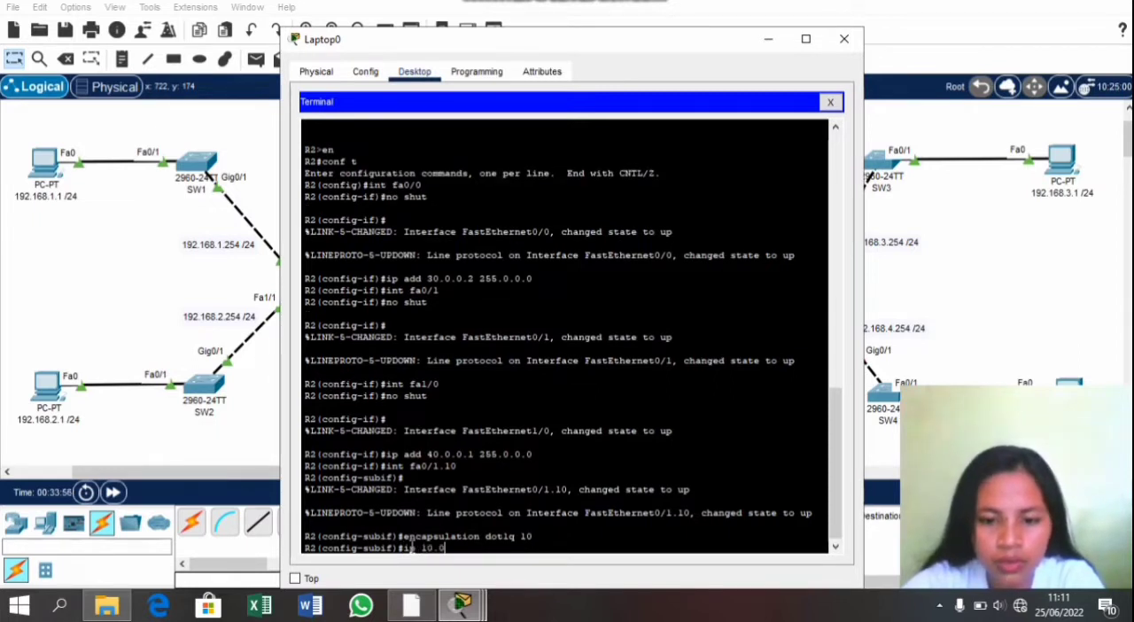
type(".0")
key("BackSpace")
key("BackSpace")
key("BackSpace")
key("BackSpace")
key("BackSpace")
key("BackSpace")
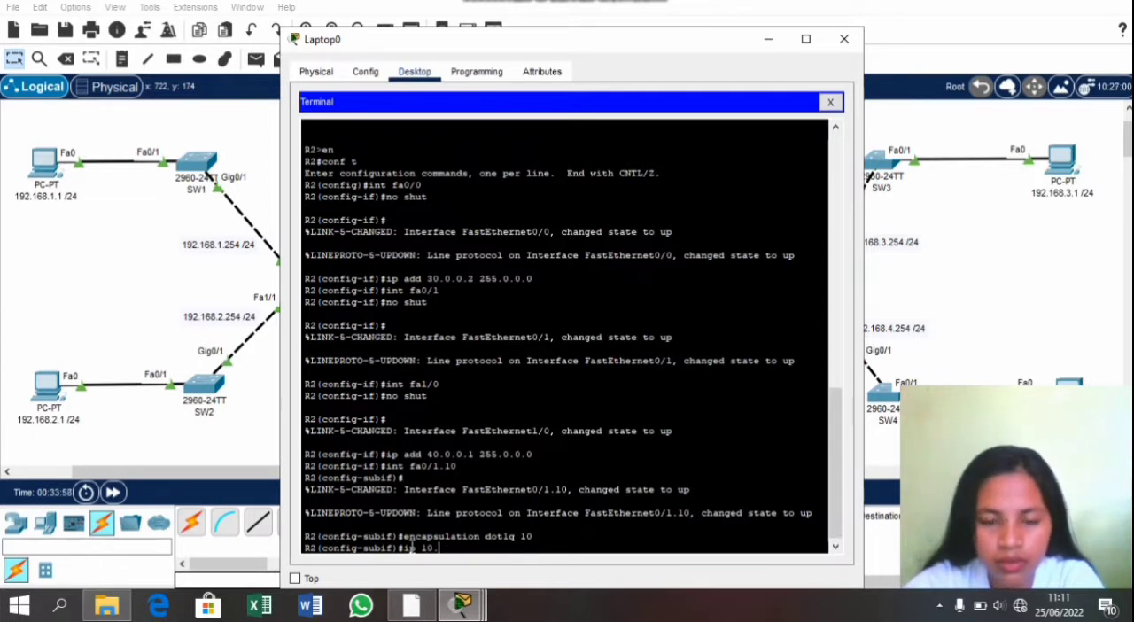
type("add ")
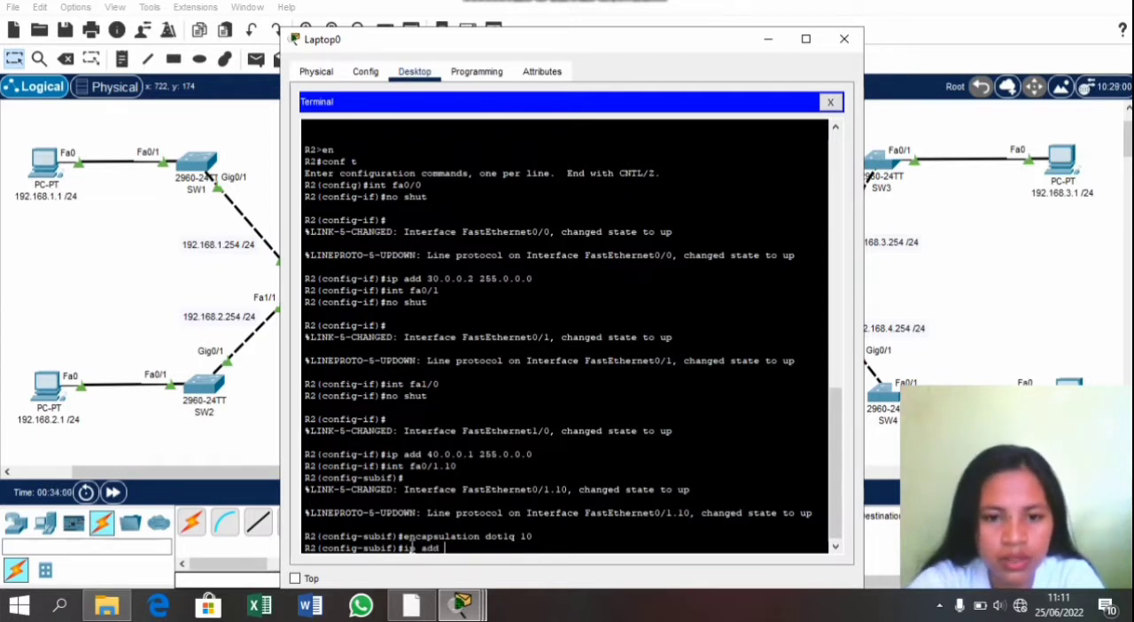
type("10.0.0")
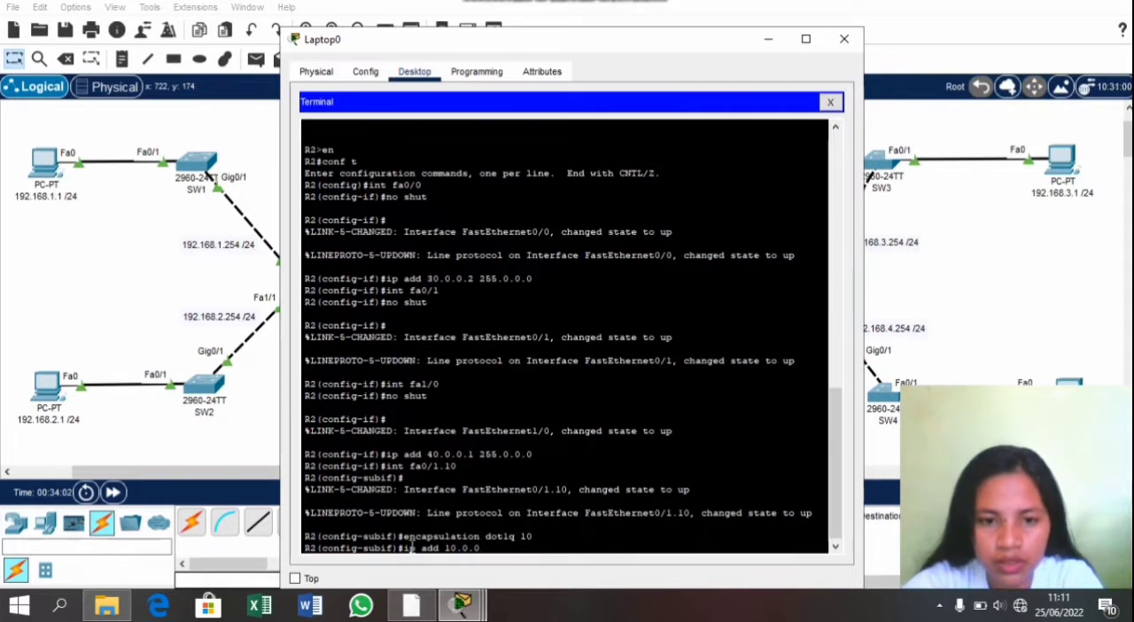
key("BackSpace")
key("BackSpace")
key("BackSpace")
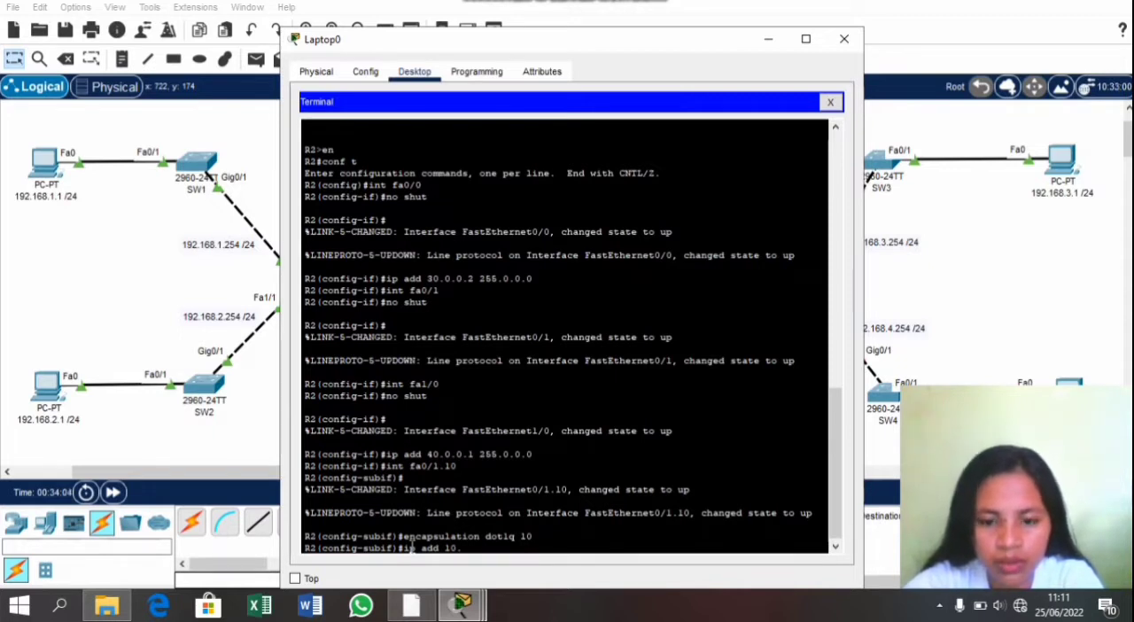
type("10.0")
key("BackSpace")
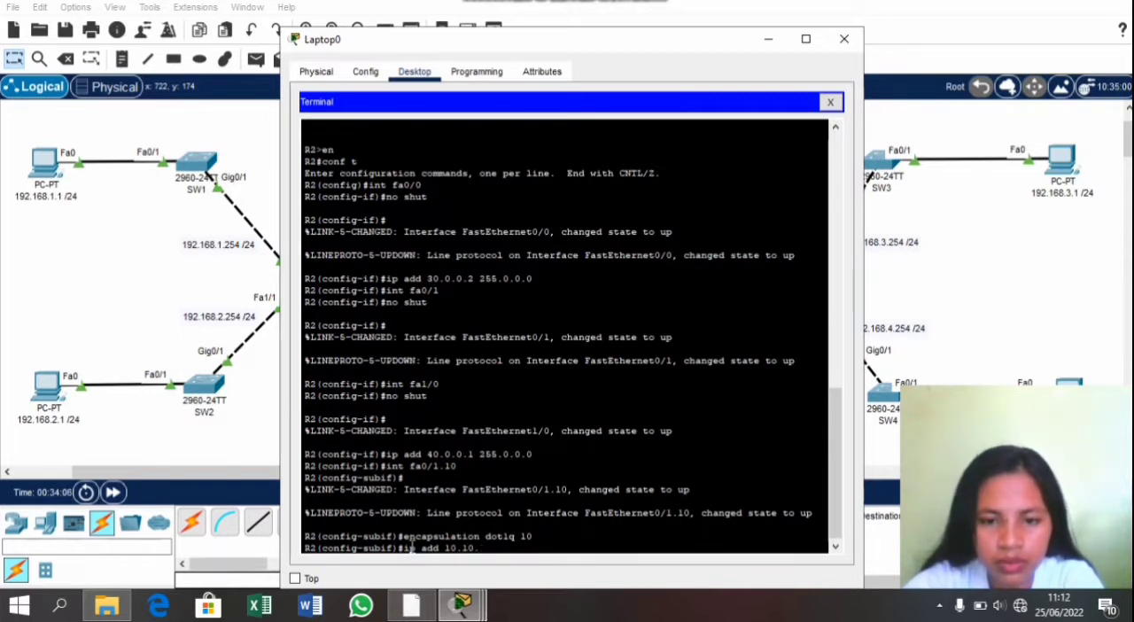
type("10.0")
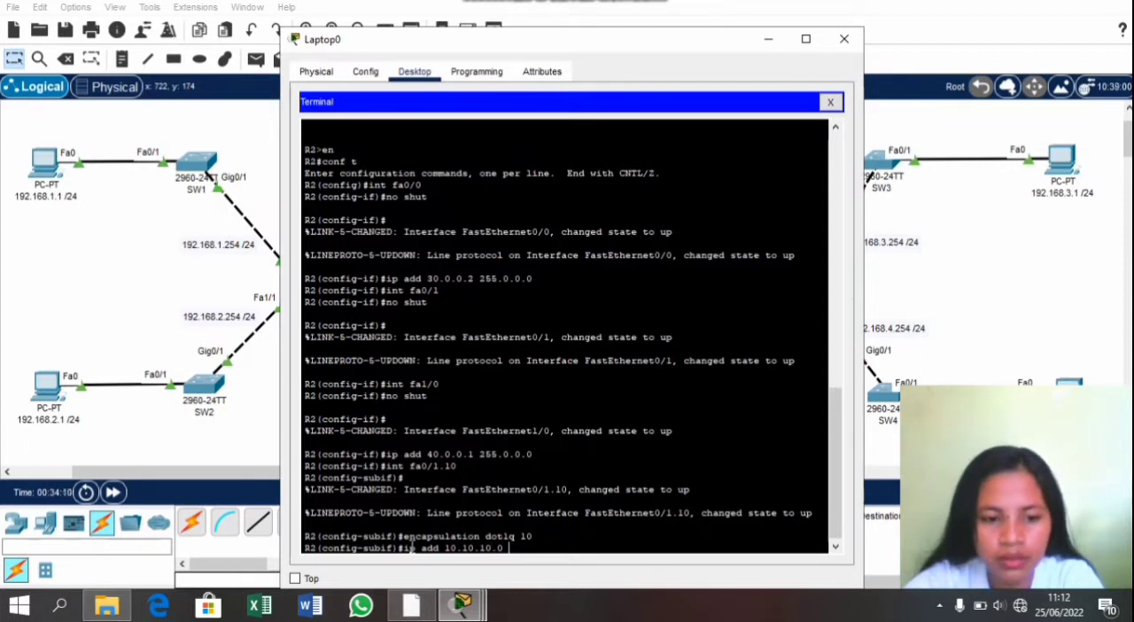
type(" 2")
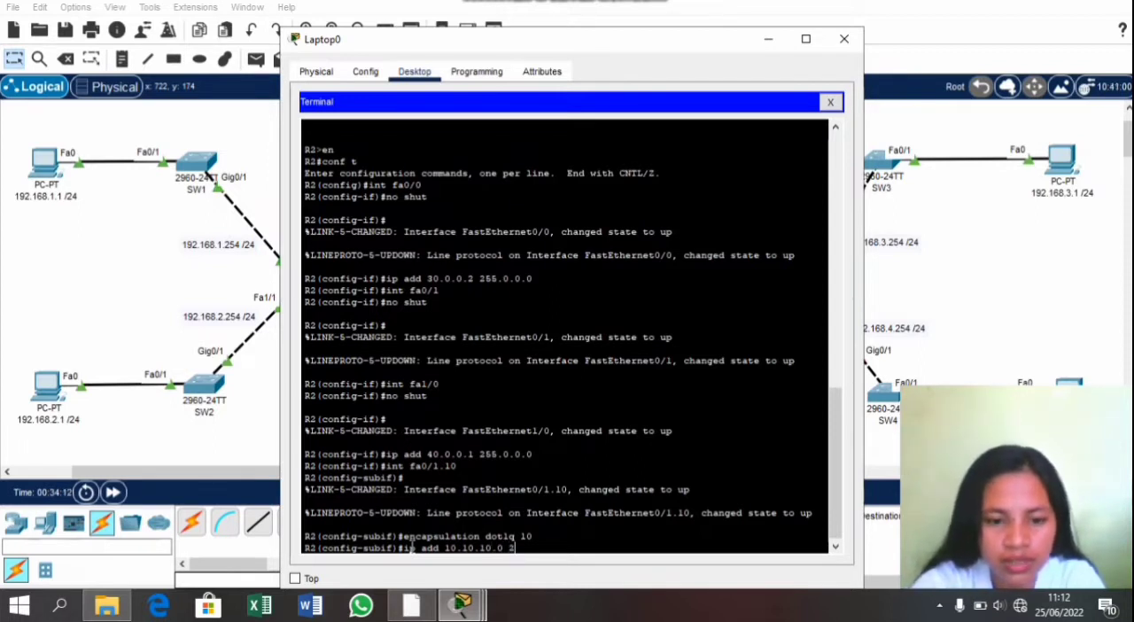
type("55.0.0")
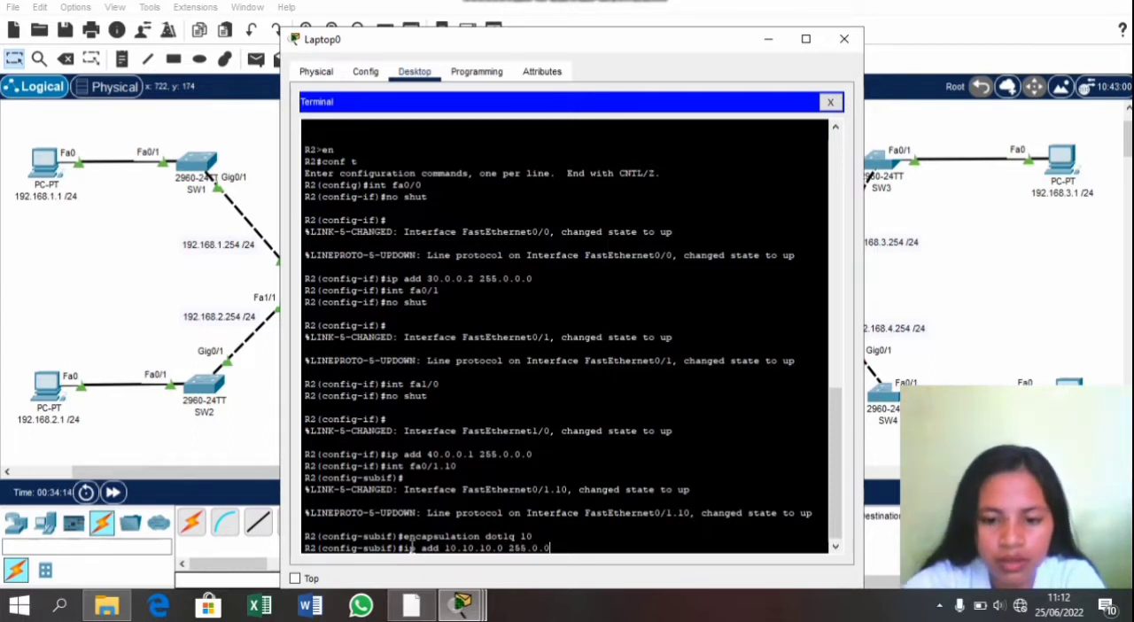
type(".0")
key("Return")
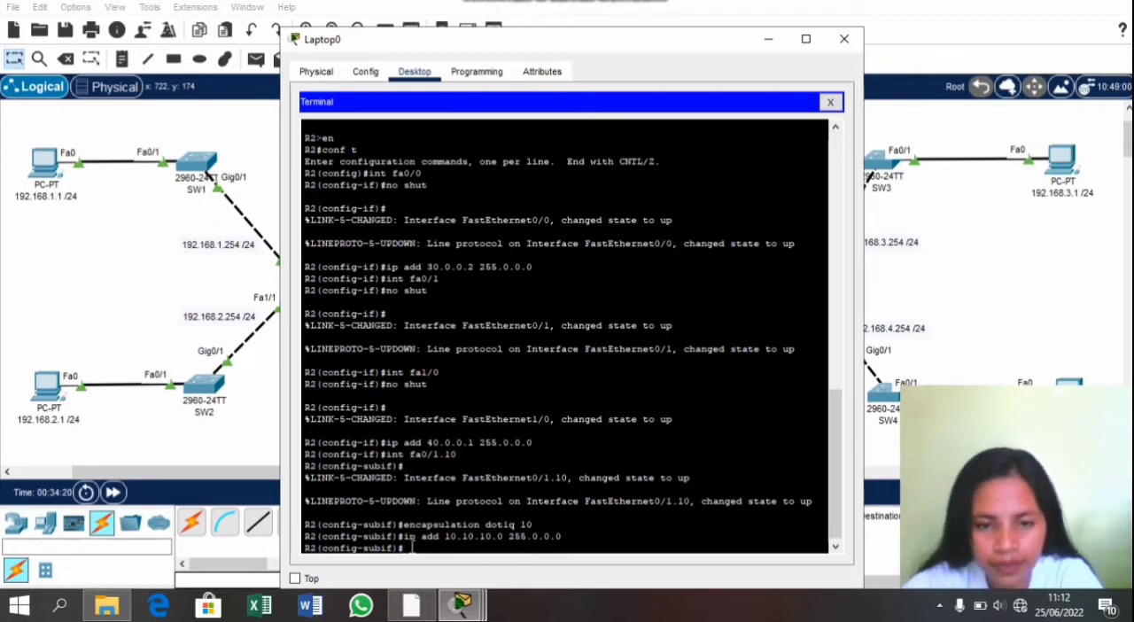
Step: Enter configuration of R2's subinterface fa0/1.20 and set its encapsulation to dot1q with VLAN 20
type("int f")
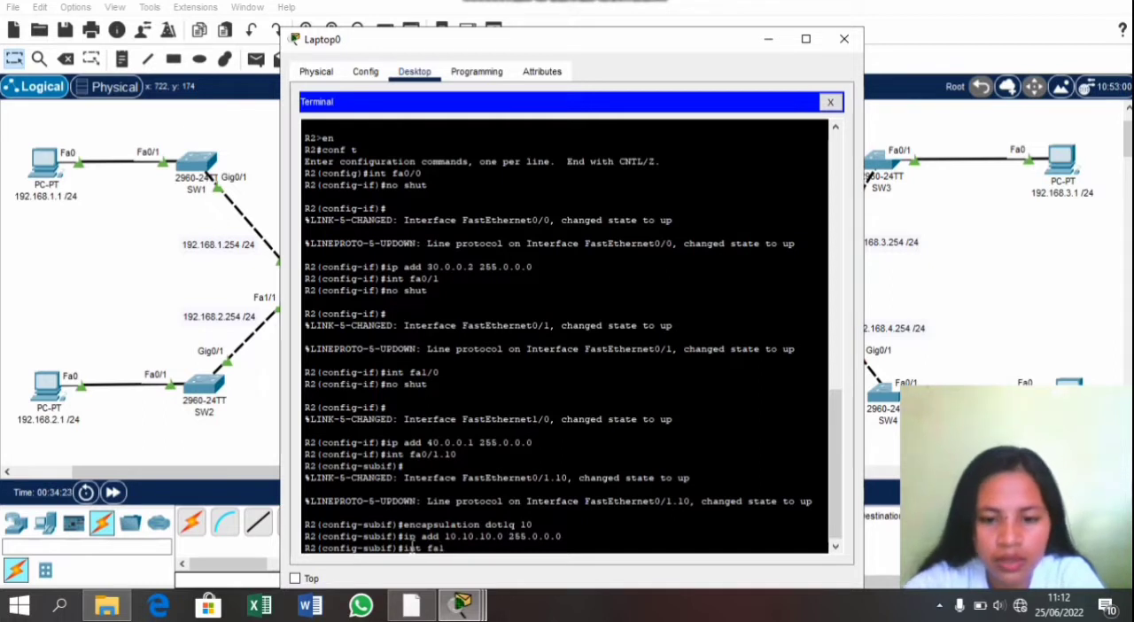
type("a1")
key("BackSpace")
type("0/1")
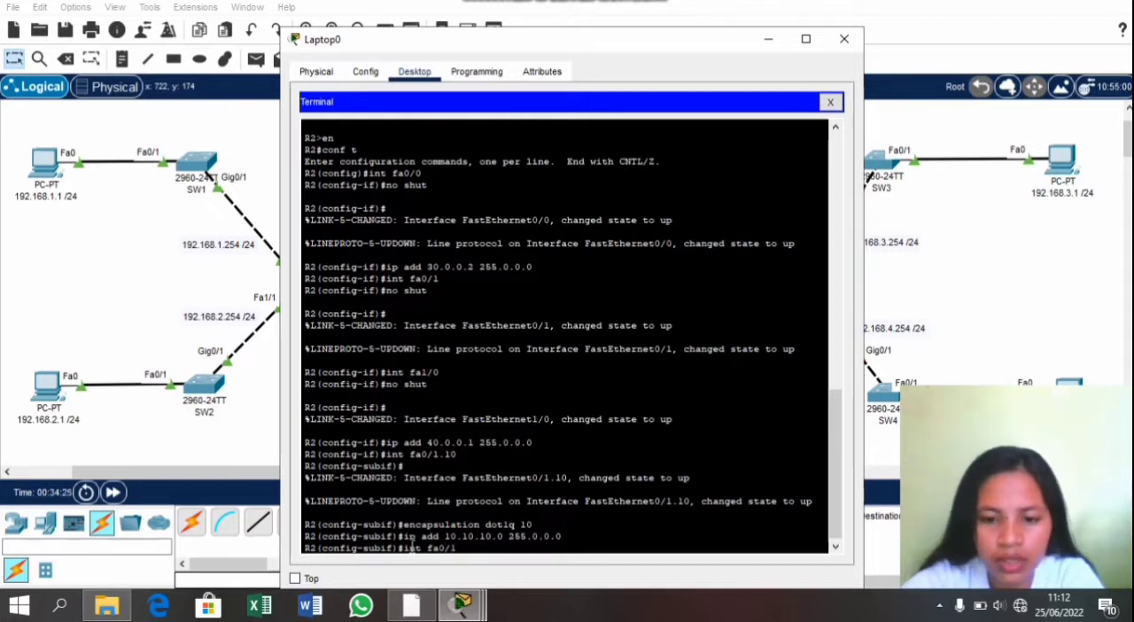
type(".20")
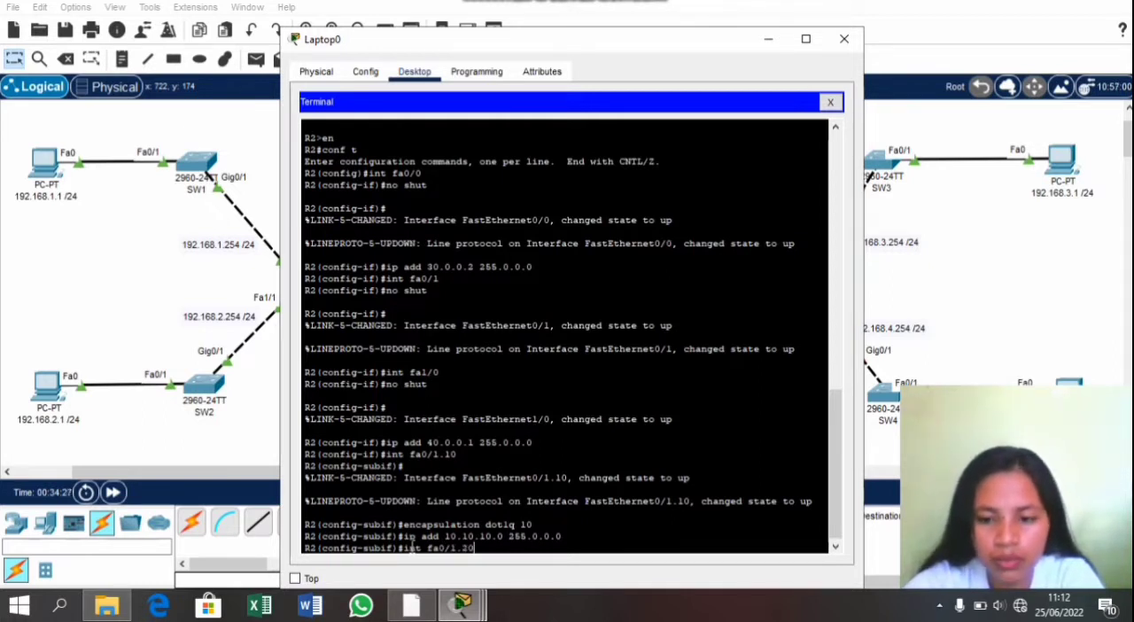
key("Return")
type("e")
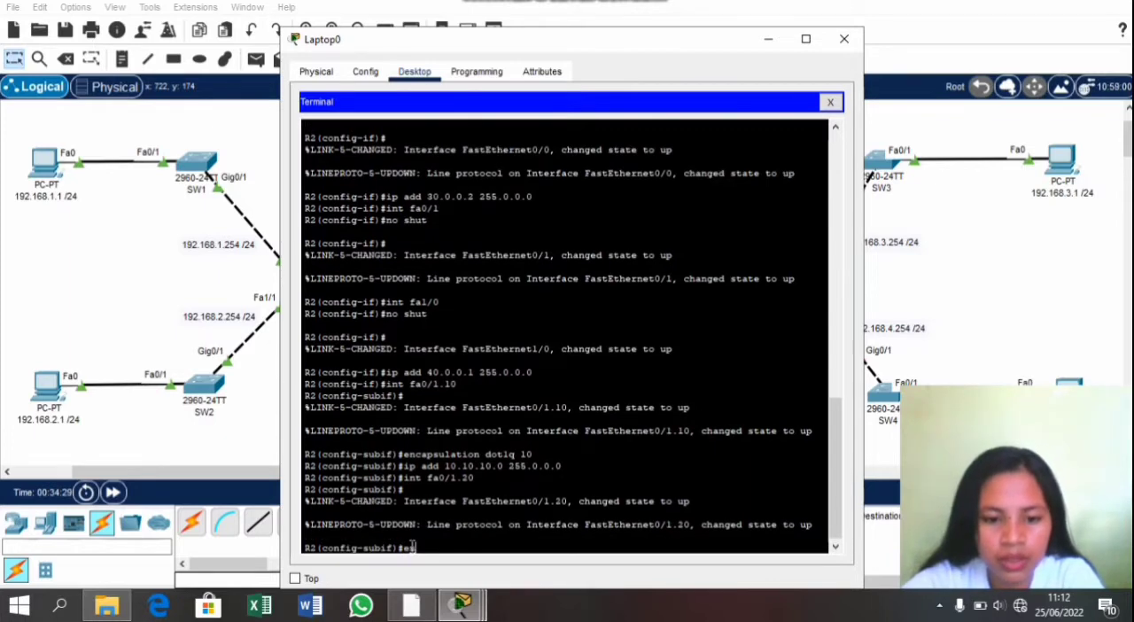
type("ncapsulat")
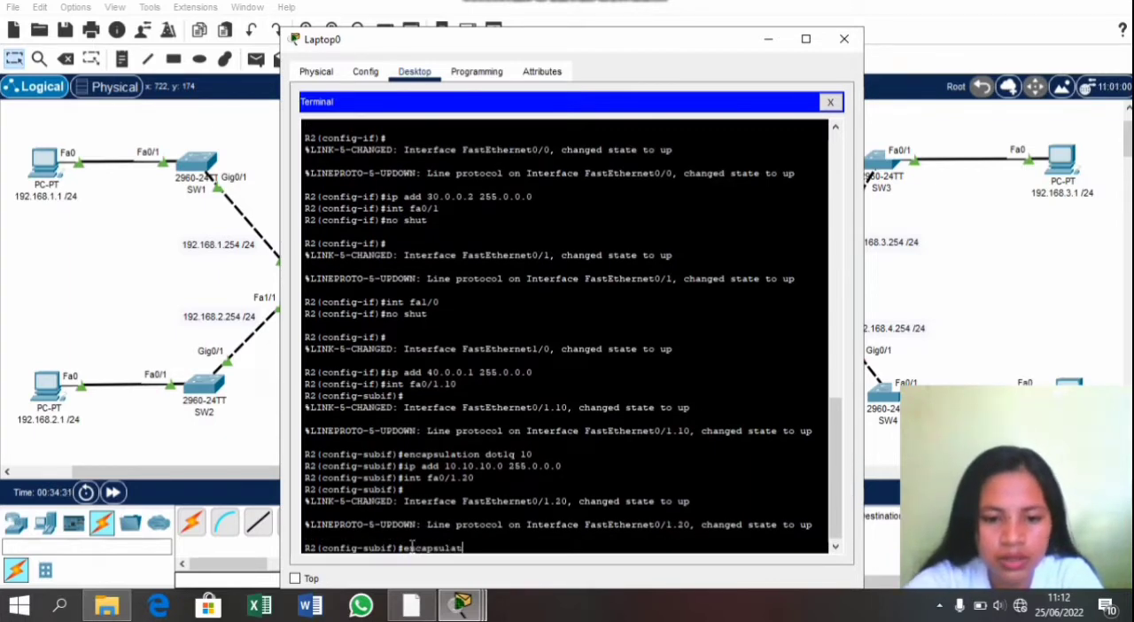
type("ion d")
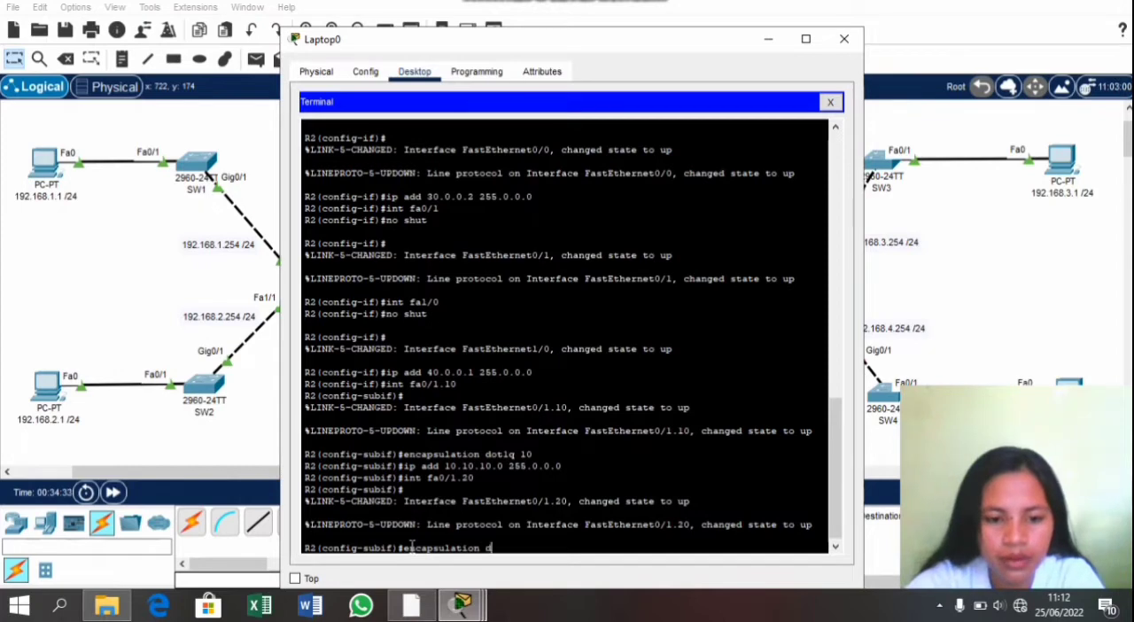
type("ot1q 2")
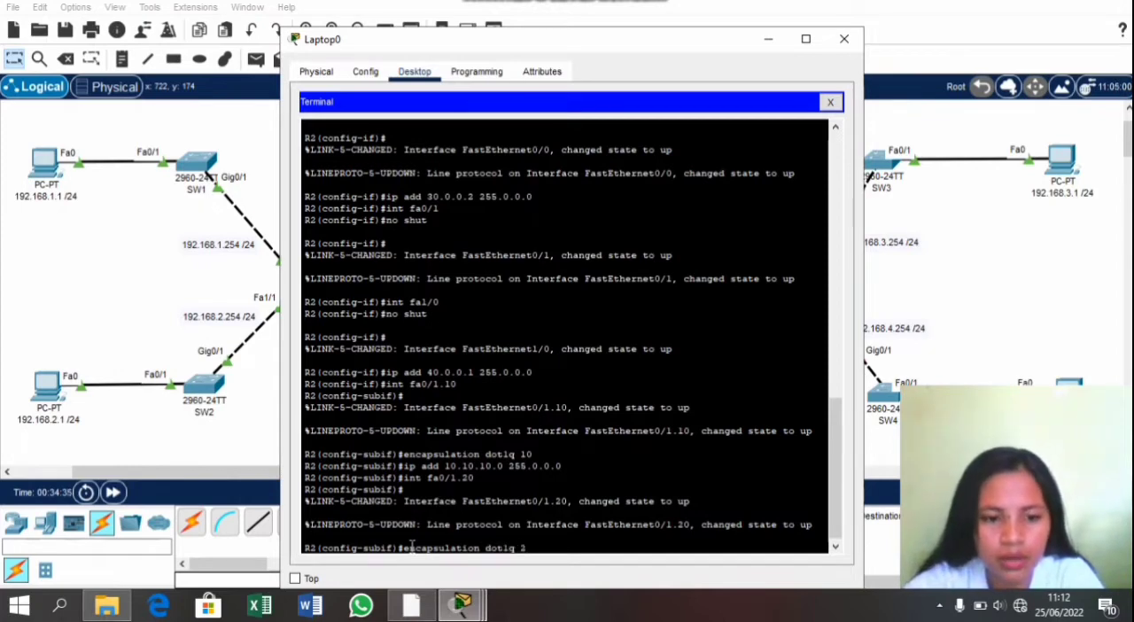
type("0")
key("Return")
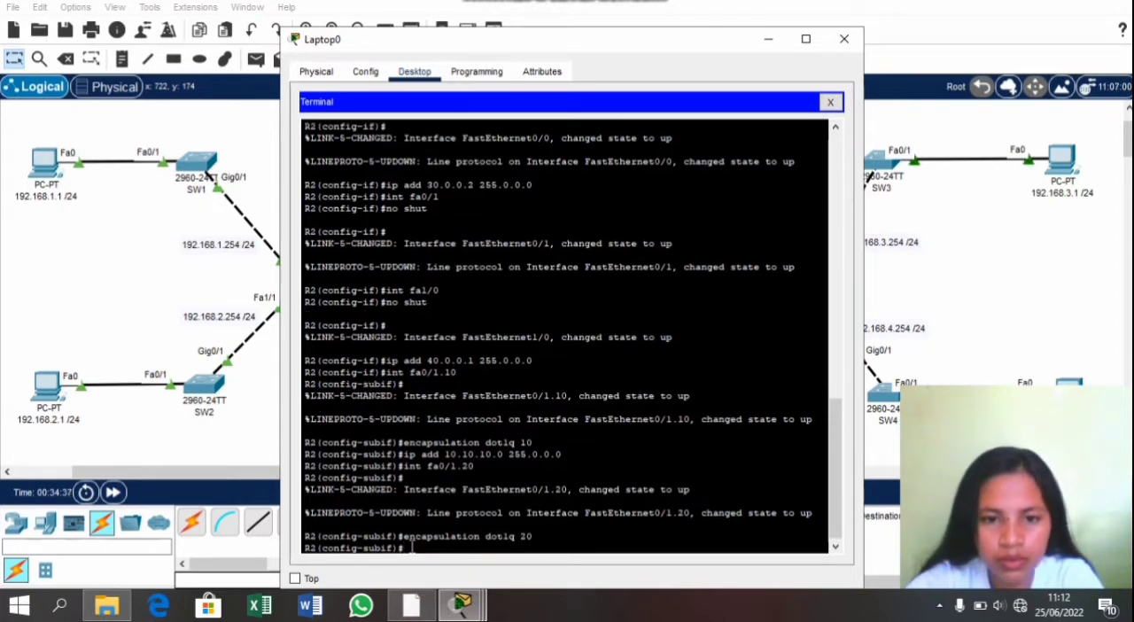
type("ip ")
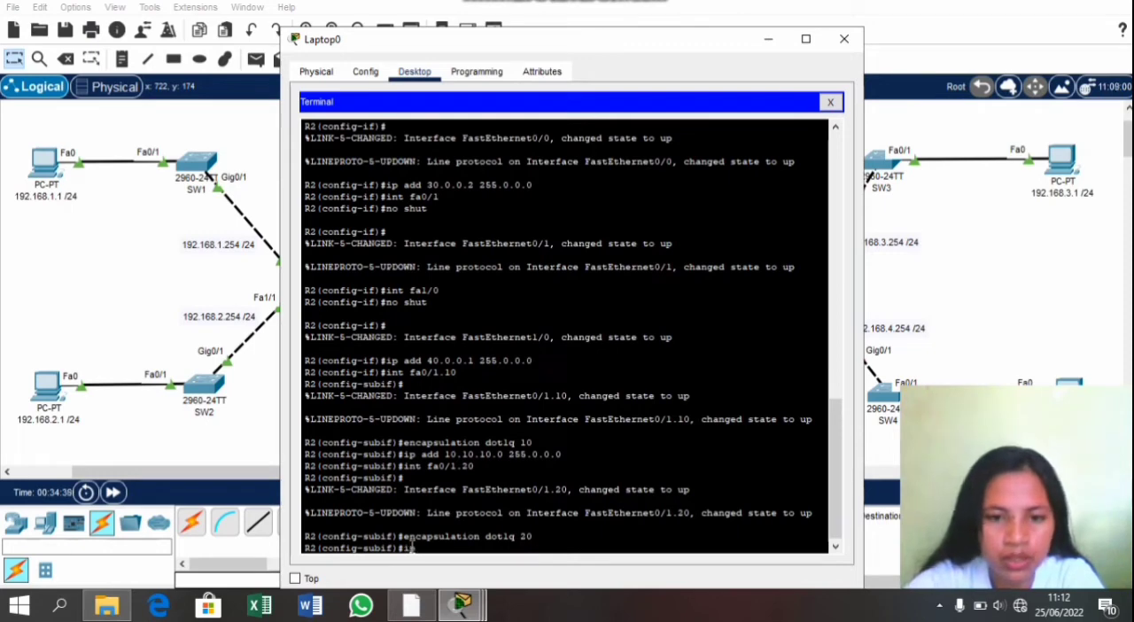
type("add 2")
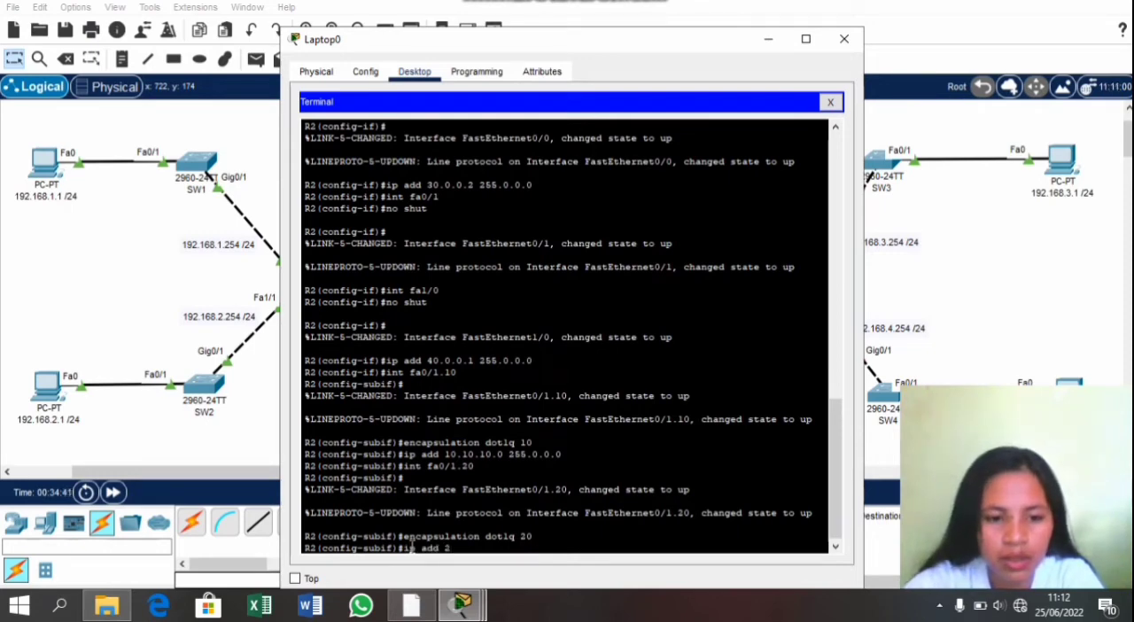
type("0.0")
key("BackSpace")
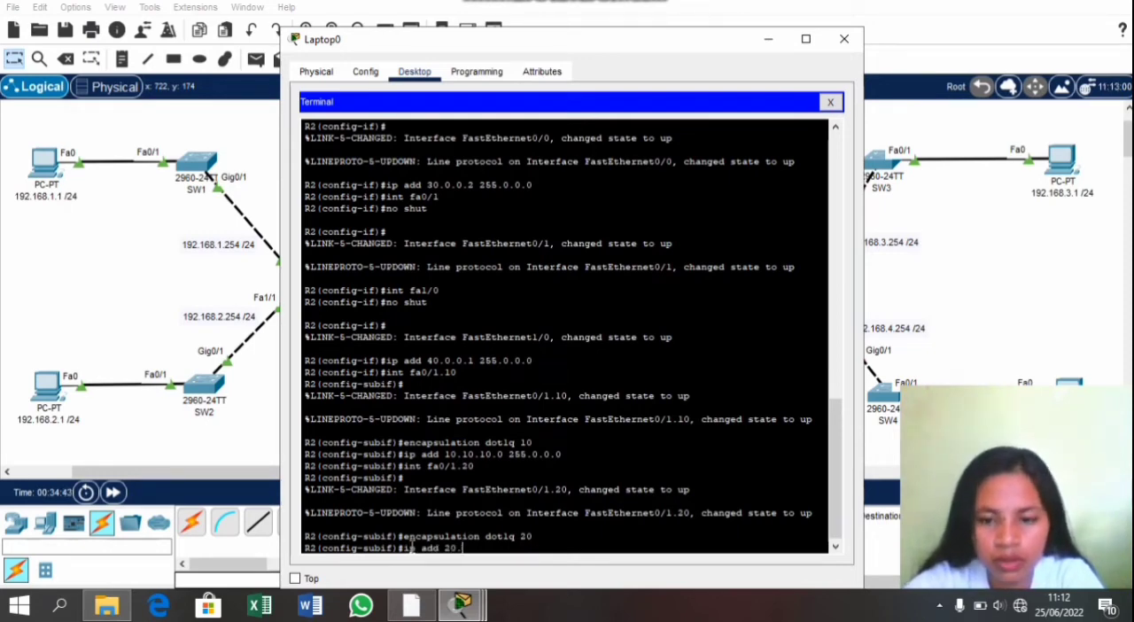
type("20.20")
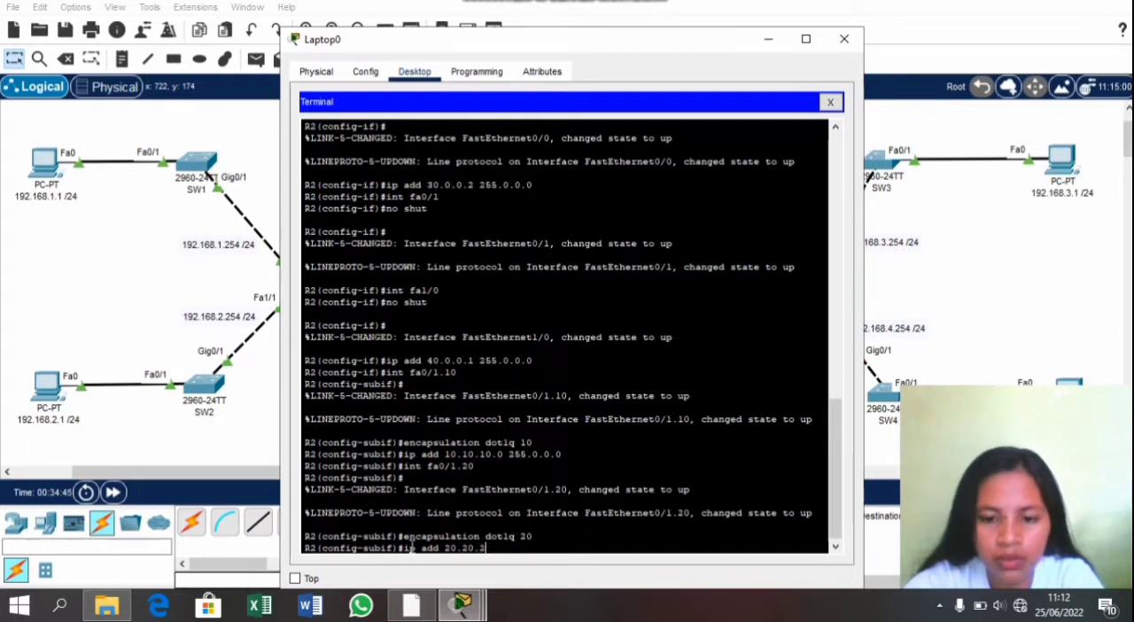
type(".")
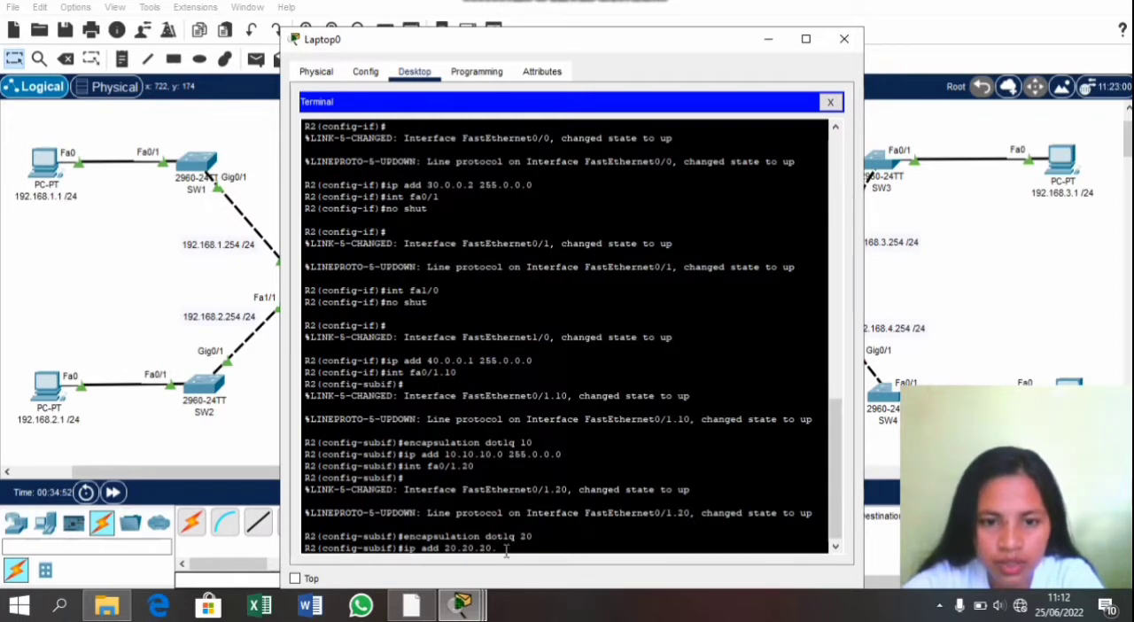
type("254")
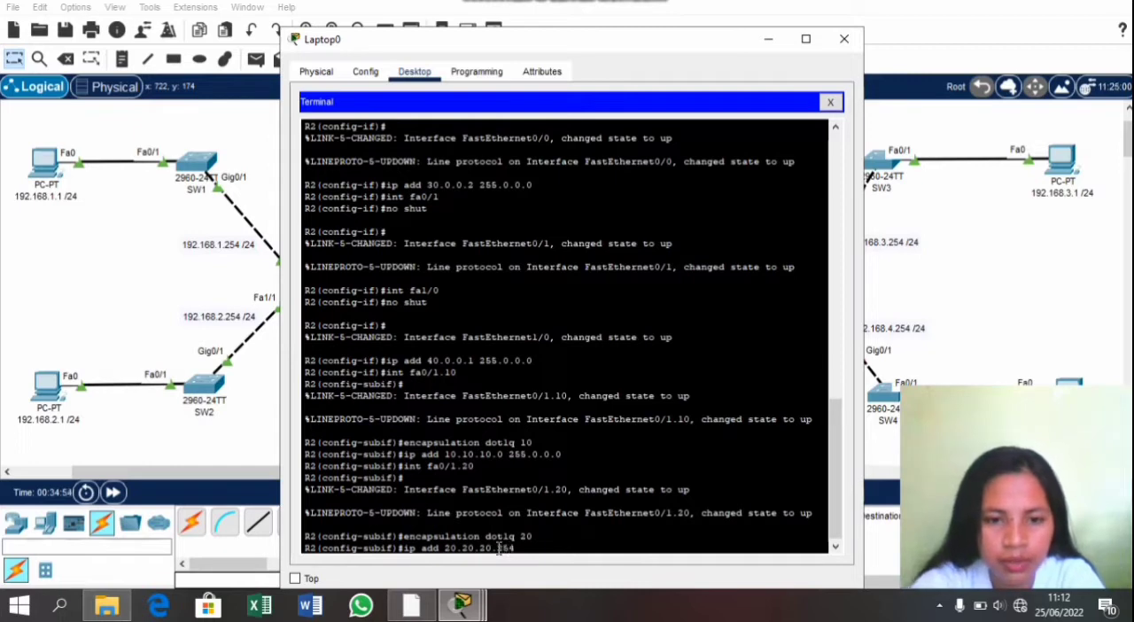
type(" 255")
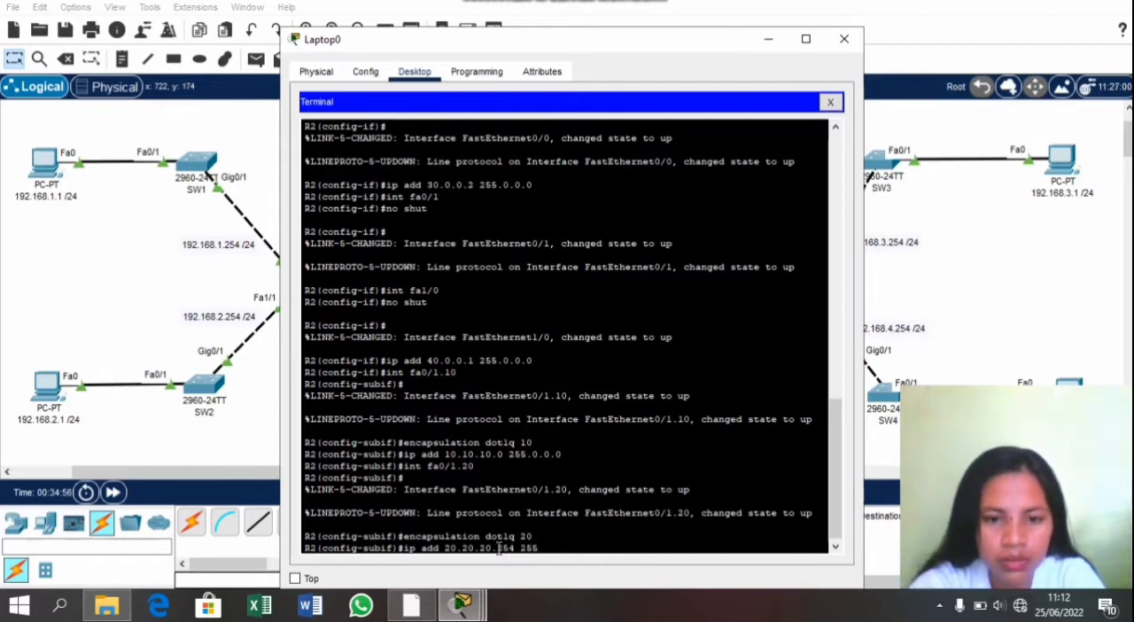
type(".0")
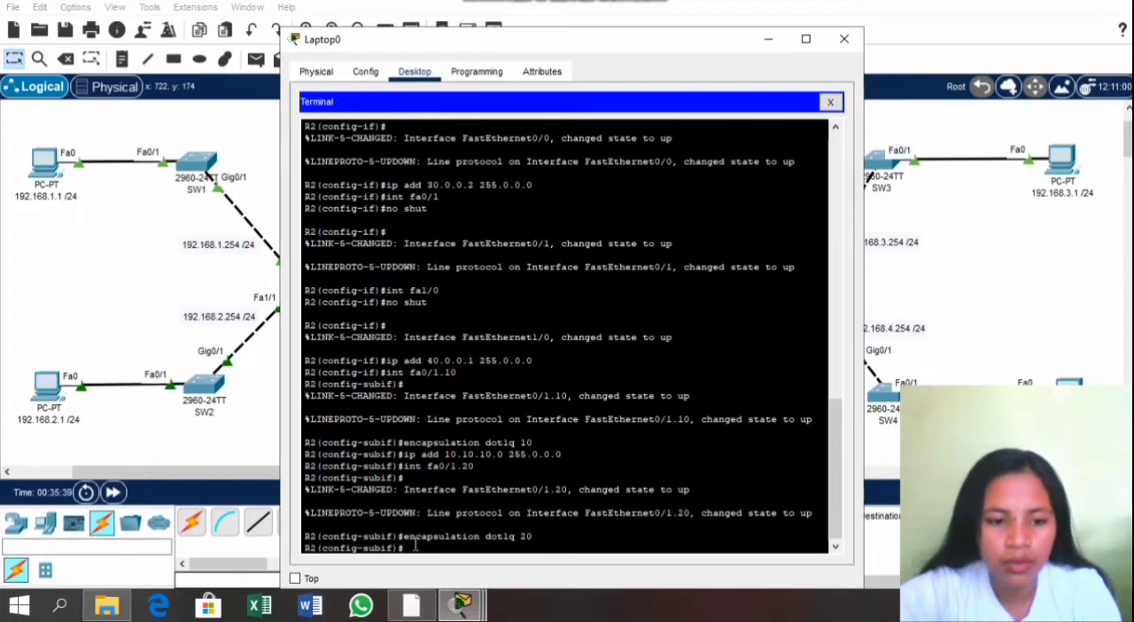
Step: Assign IP address 20.20.20.254 with mask 255.0.0.0 to R2's subinterface fa0/1.20
type("nt")
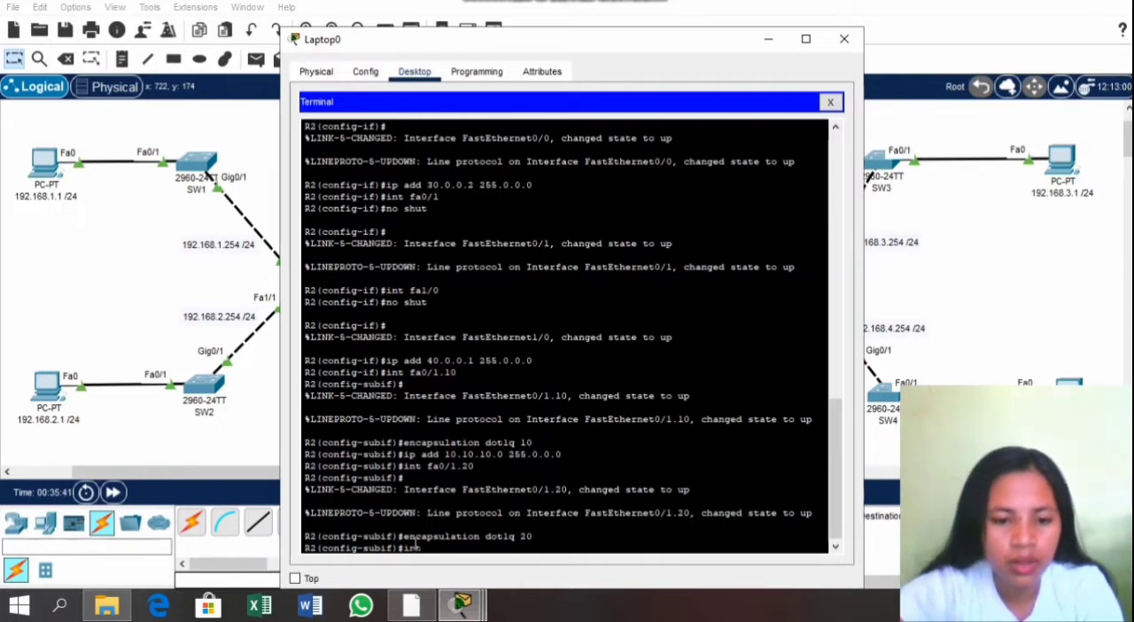
type(" fa0/1.20")
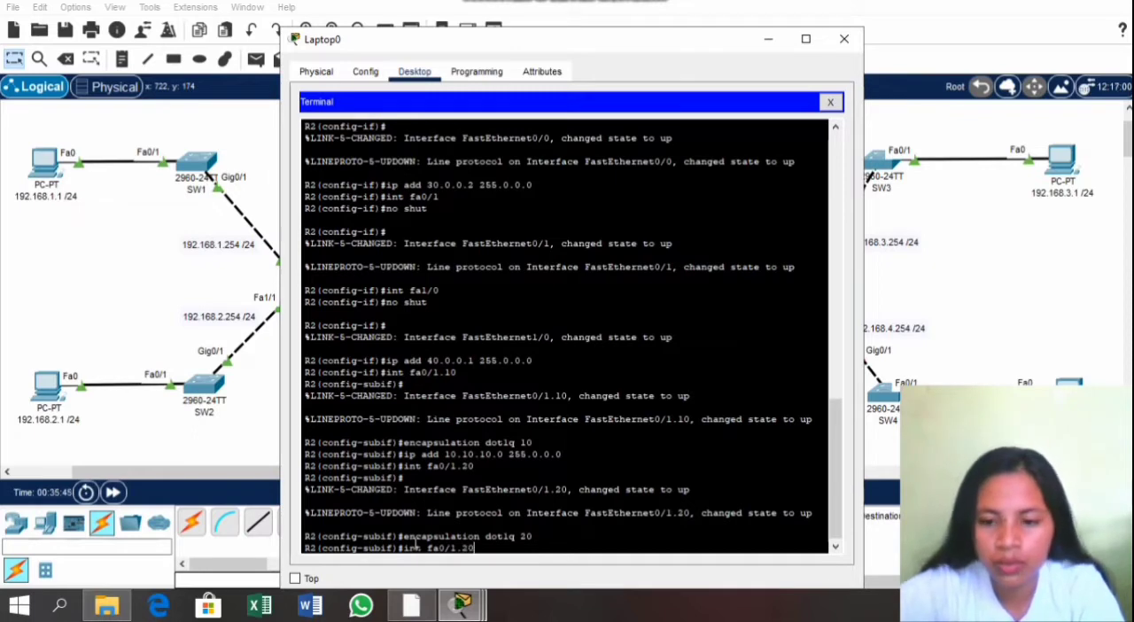
key("Return")
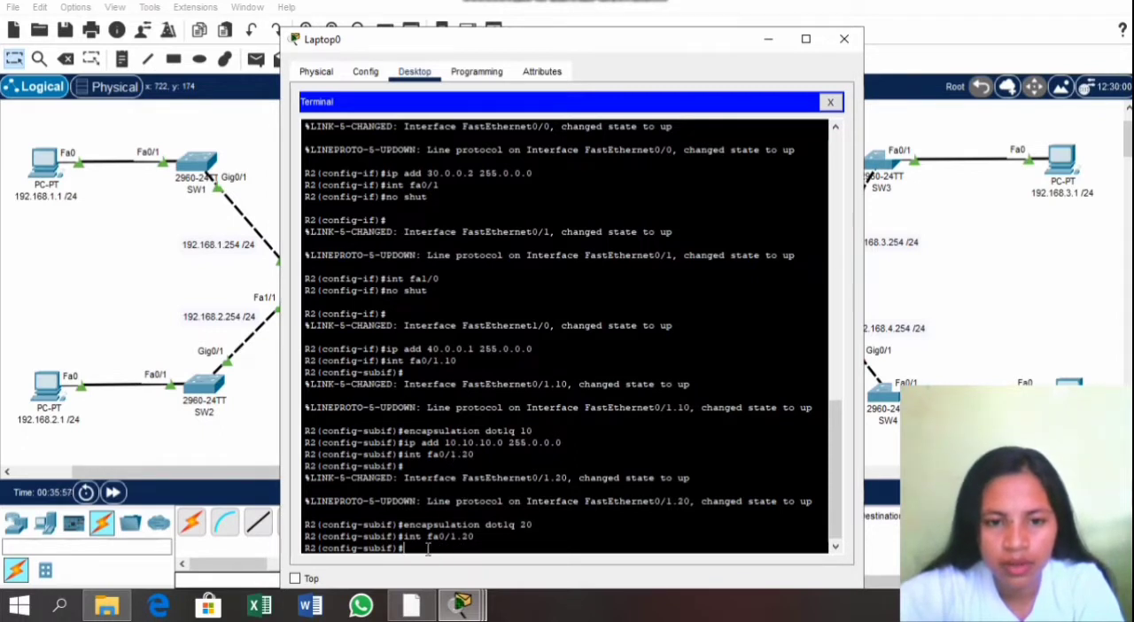
type("ip")
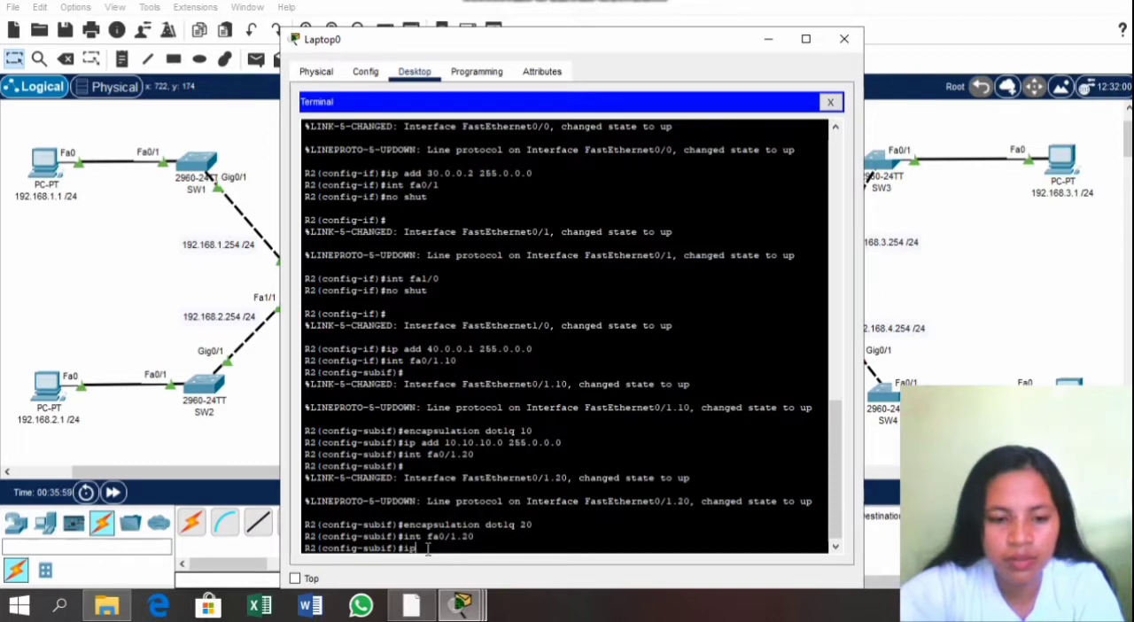
type(" add 2")
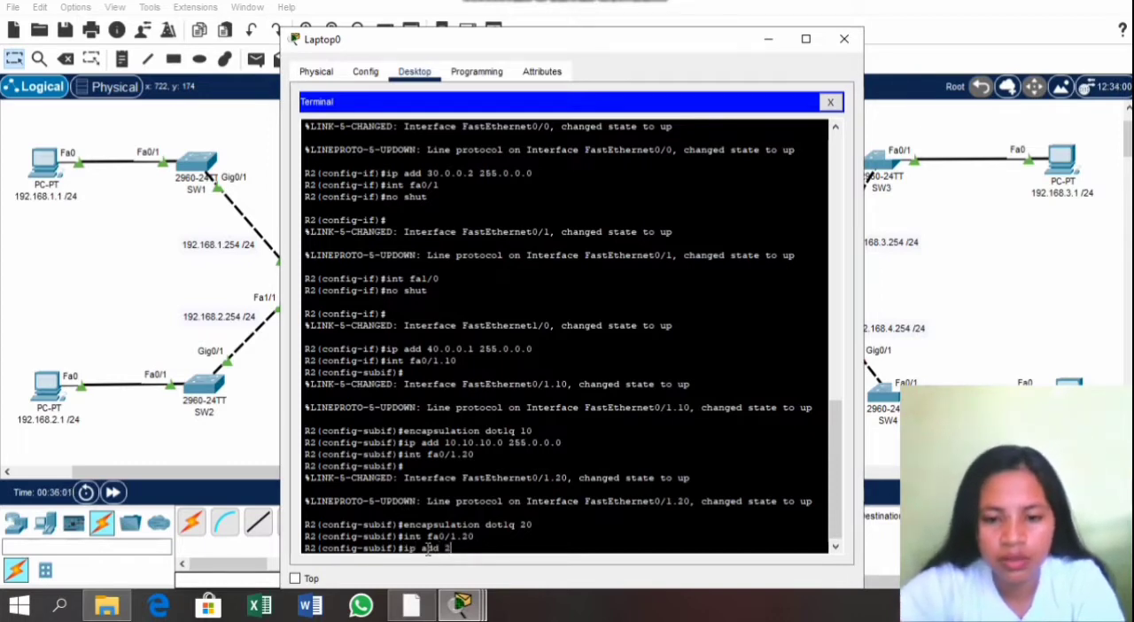
type("0.20.2")
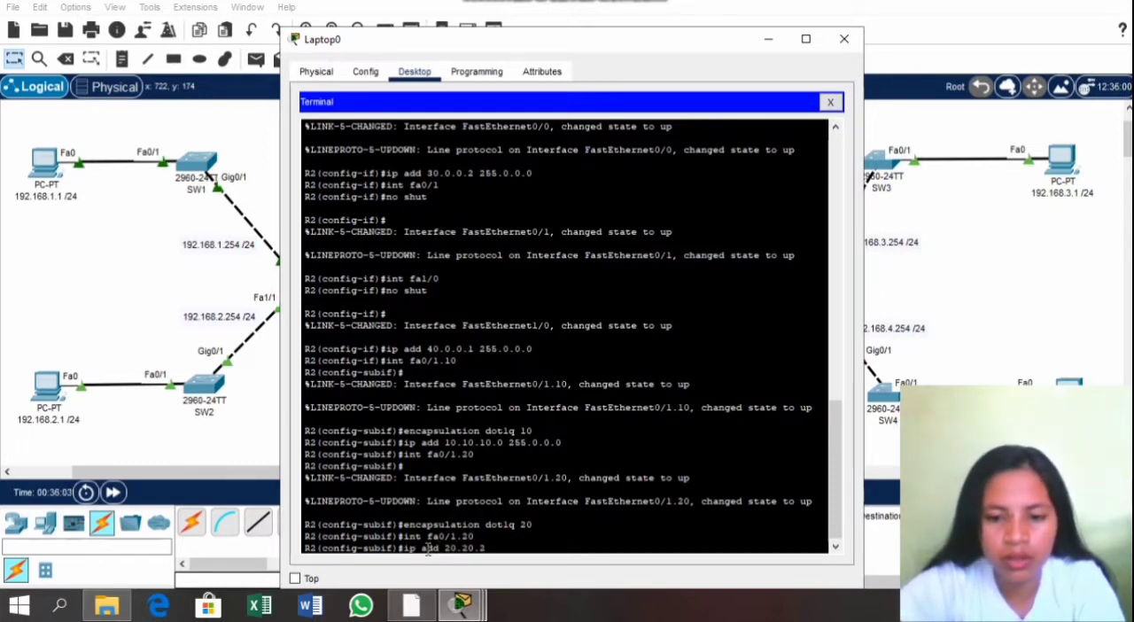
type("0.254")
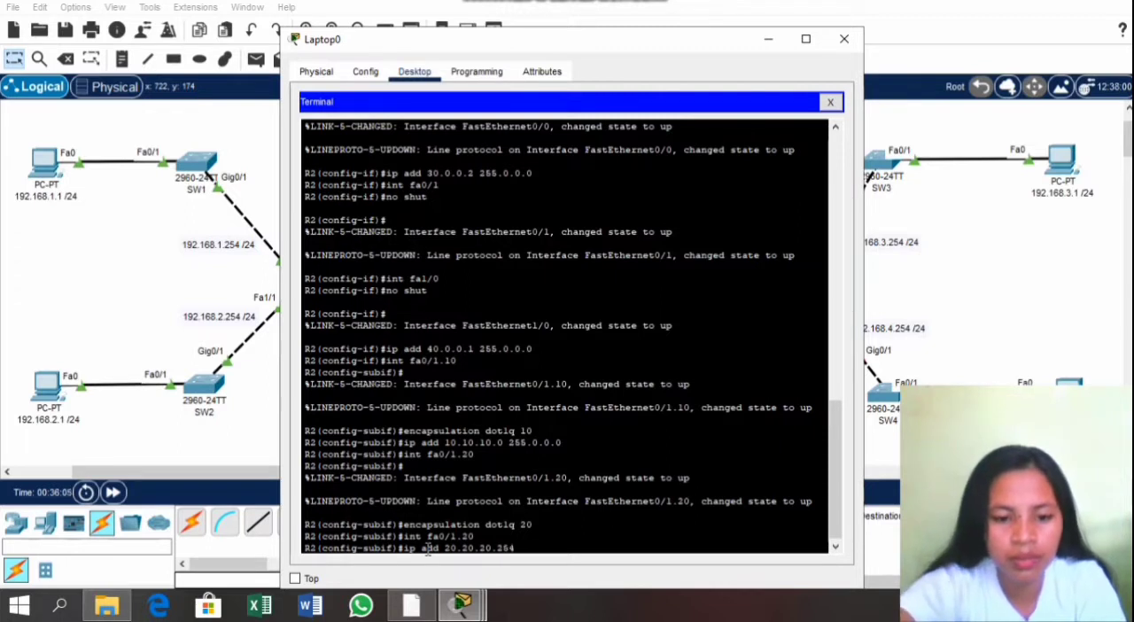
type(" 255")
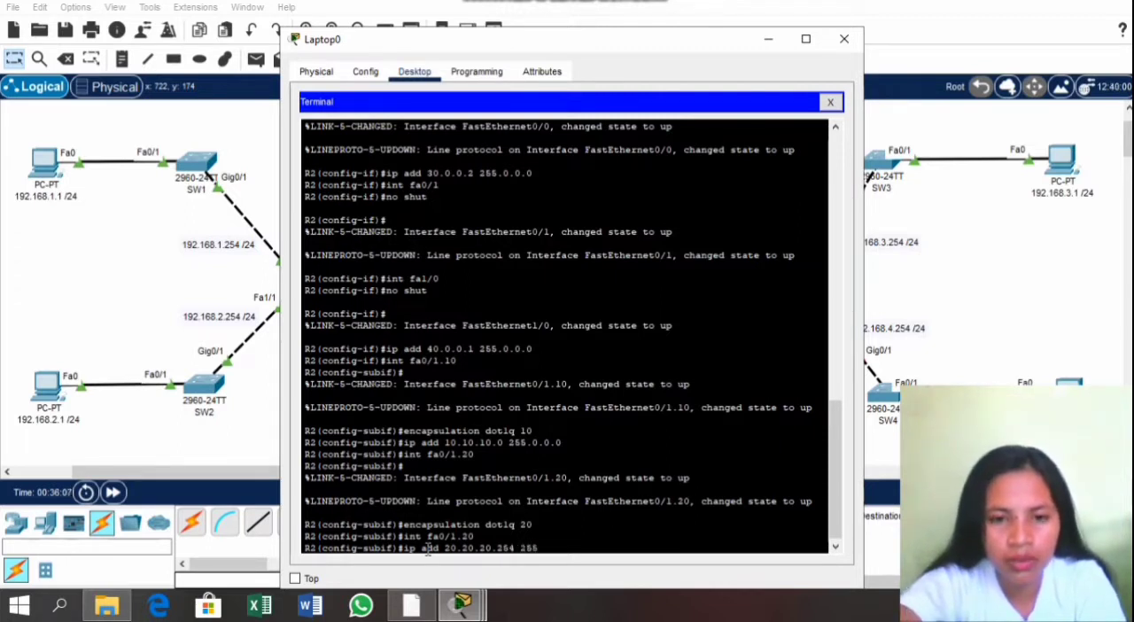
type(".0.0.0")
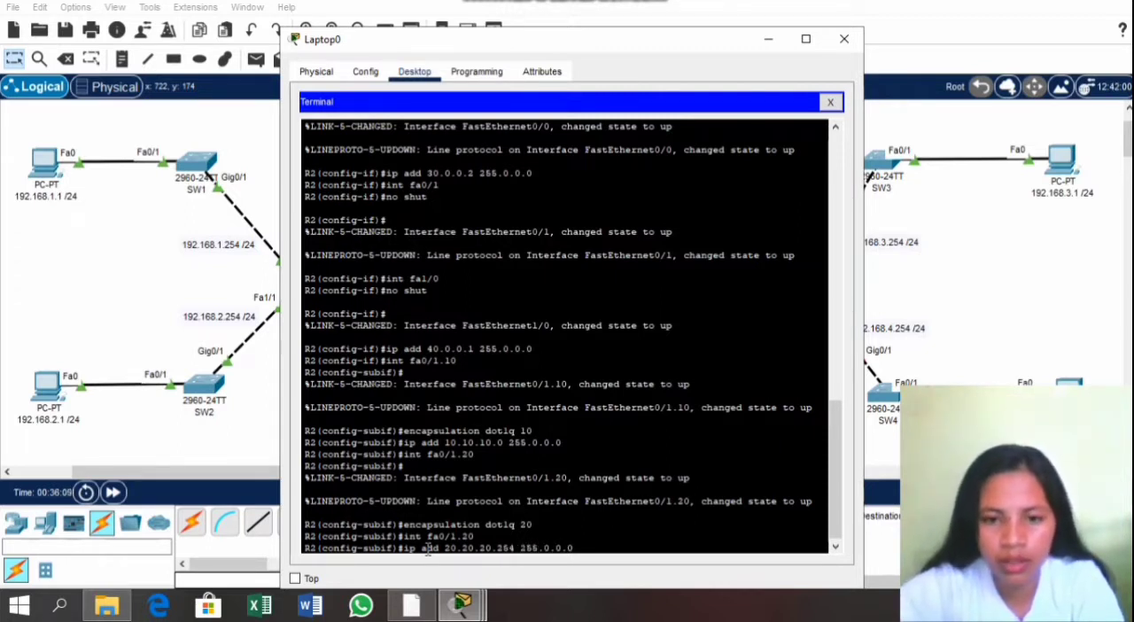
key("Return")
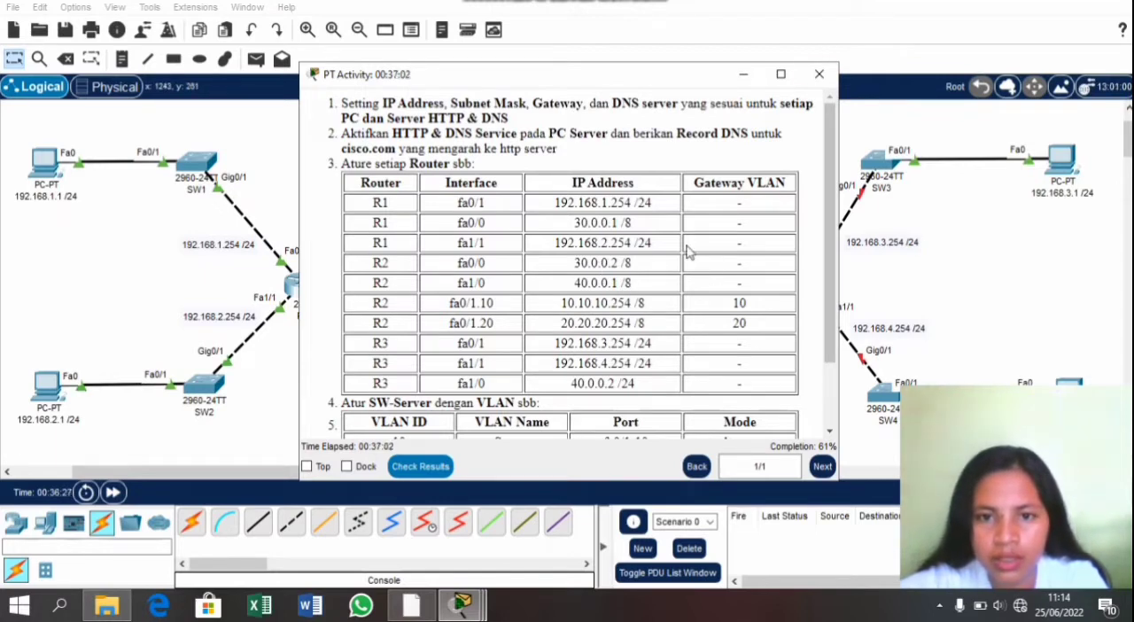
Step: Return to the laptop's terminal and set the IP address of R2's subinterface fa0/1.10 to 10.10.10.254 with mask 255.0.0.0
left_click(943, 279)
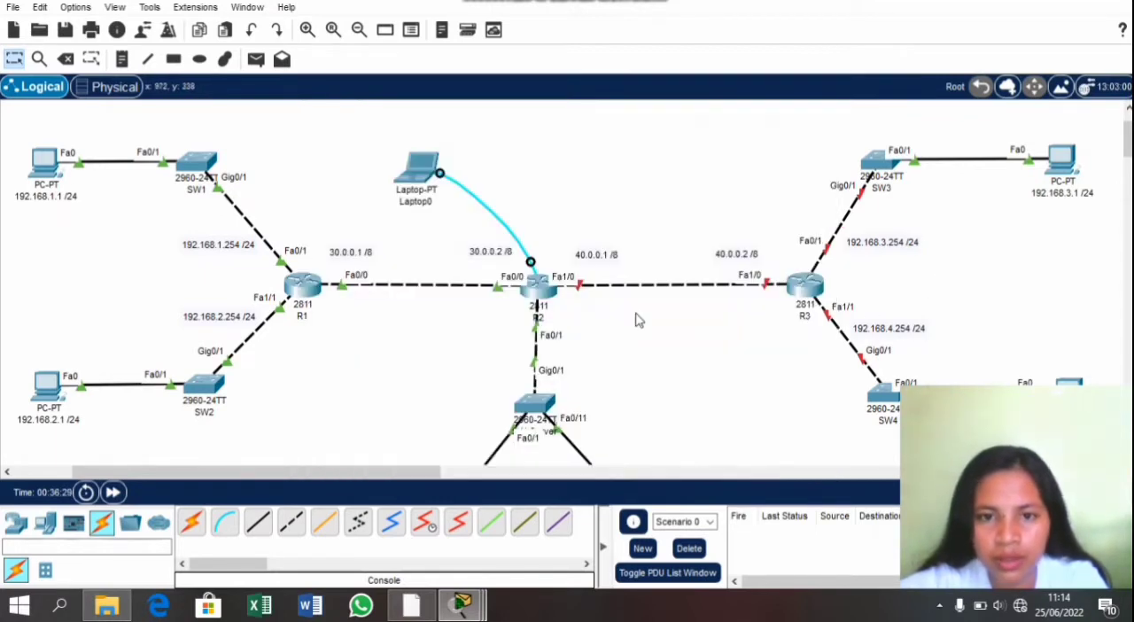
left_click(416, 171)
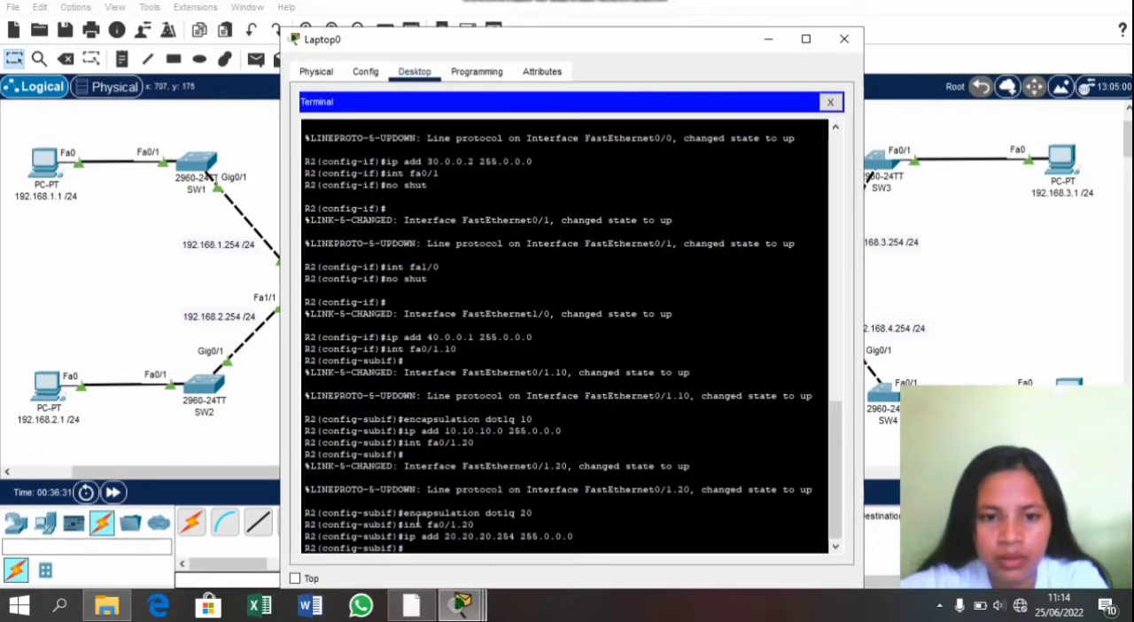
type("int ")
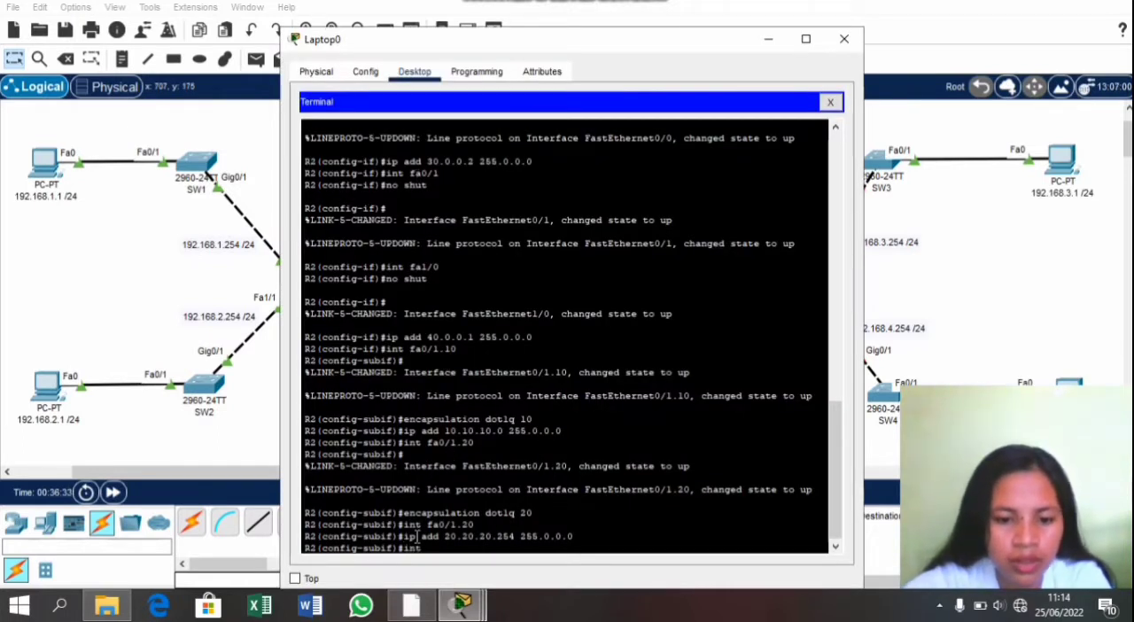
type("fa0/1.10")
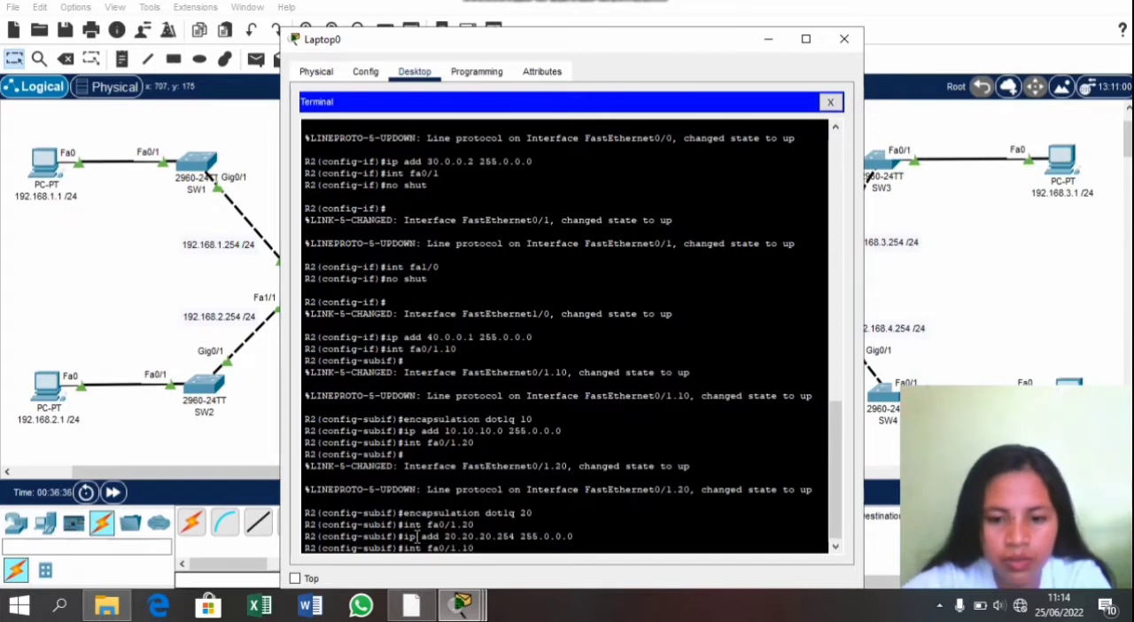
key("Return")
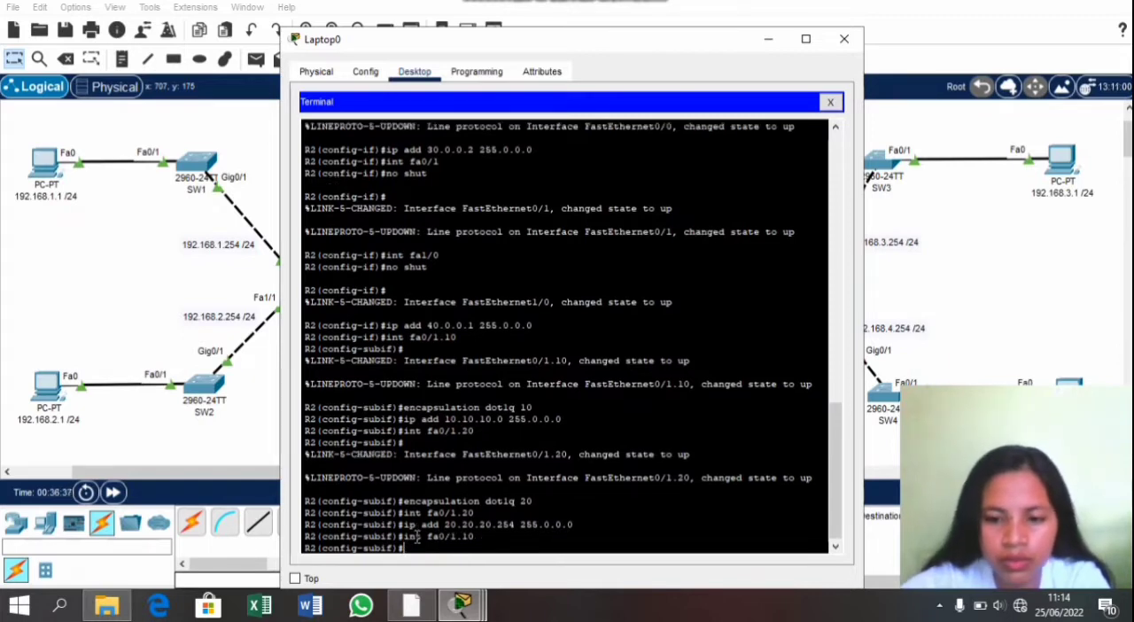
type("ip a")
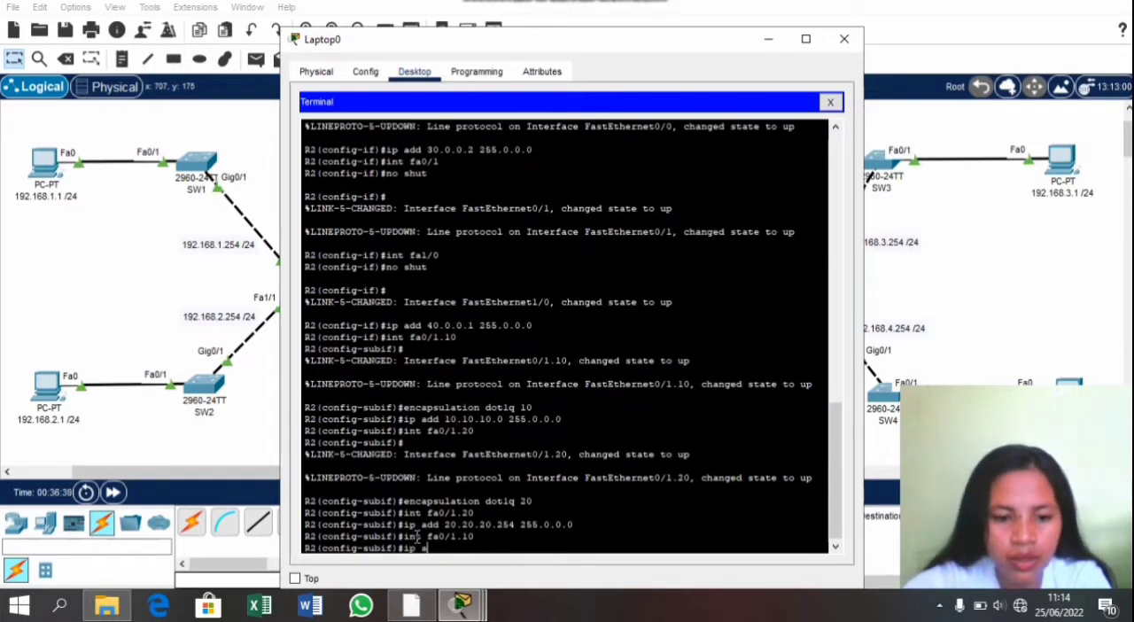
type("dd 1")
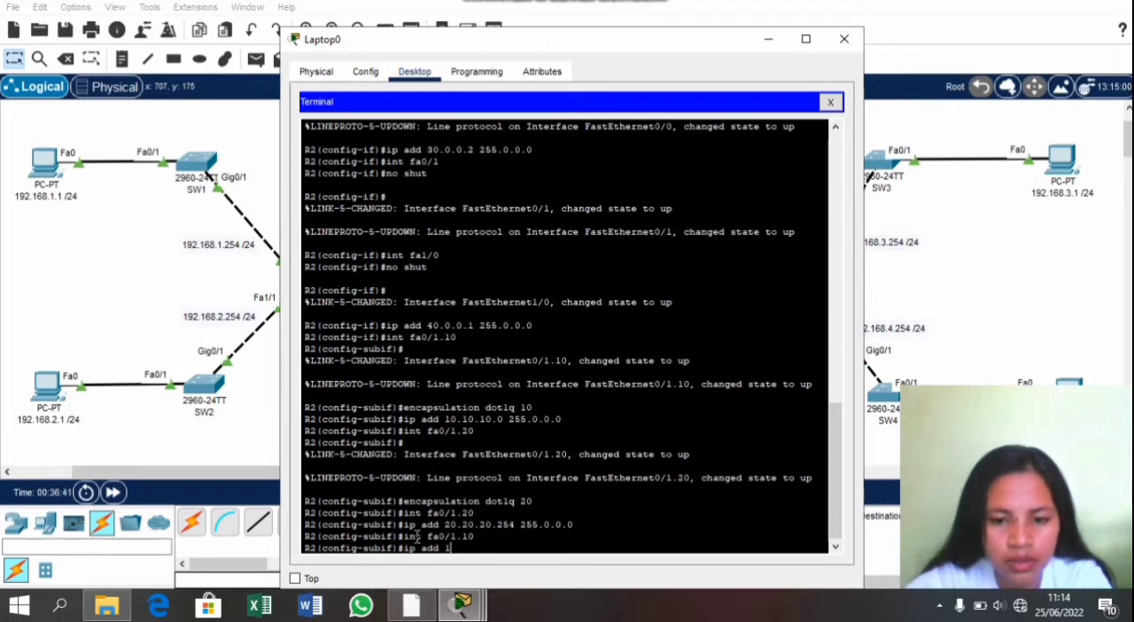
type("0.10.10.10.10")
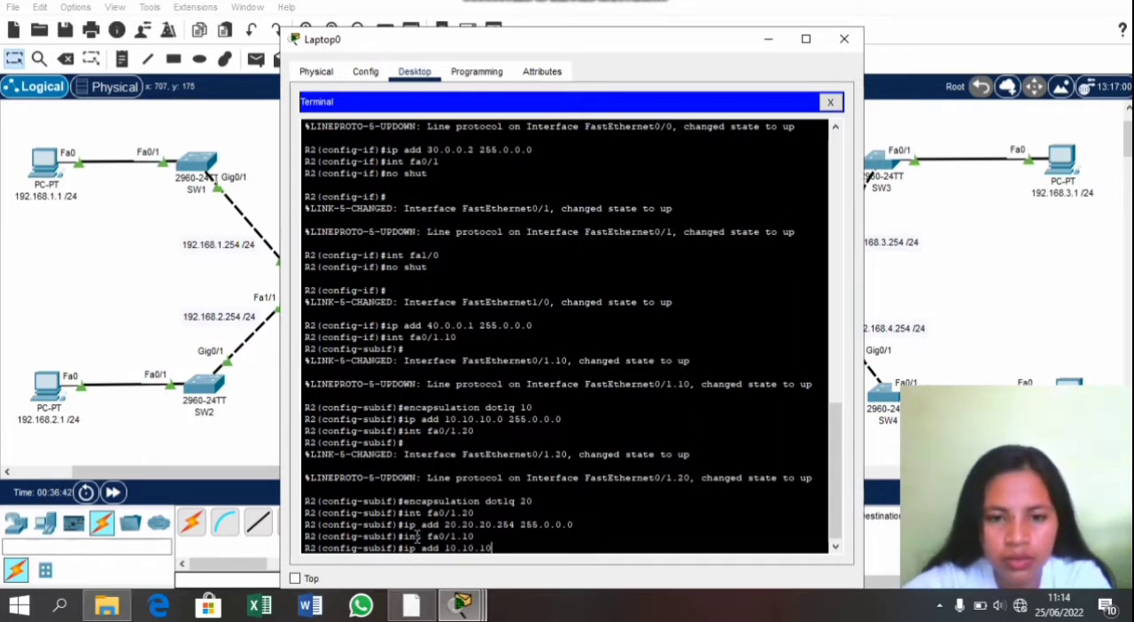
type(".254 ")
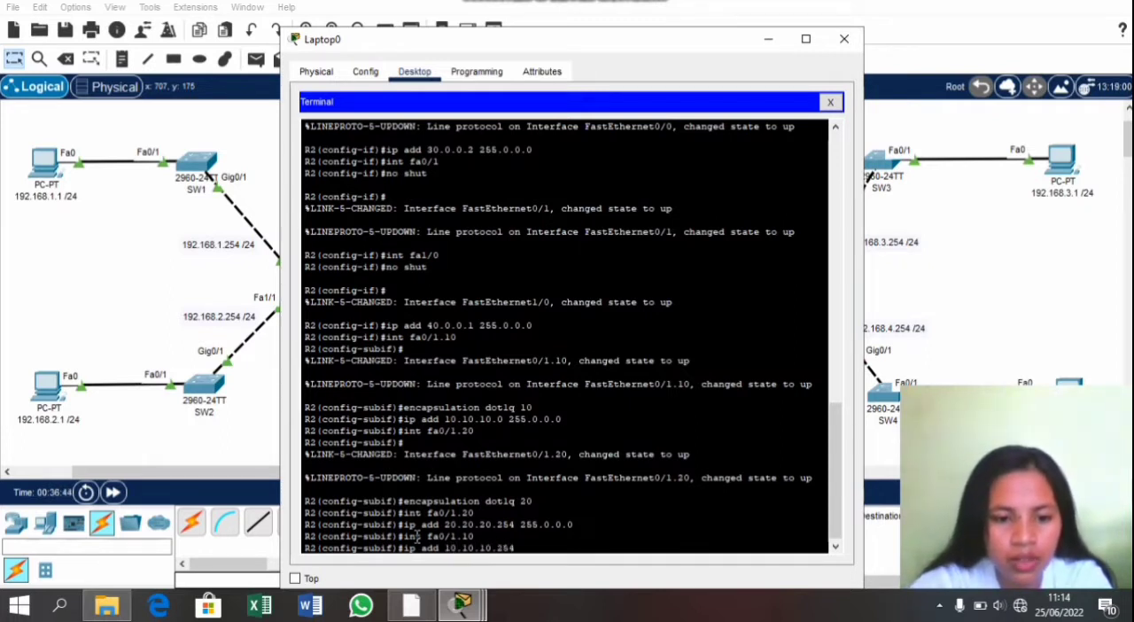
type("255")
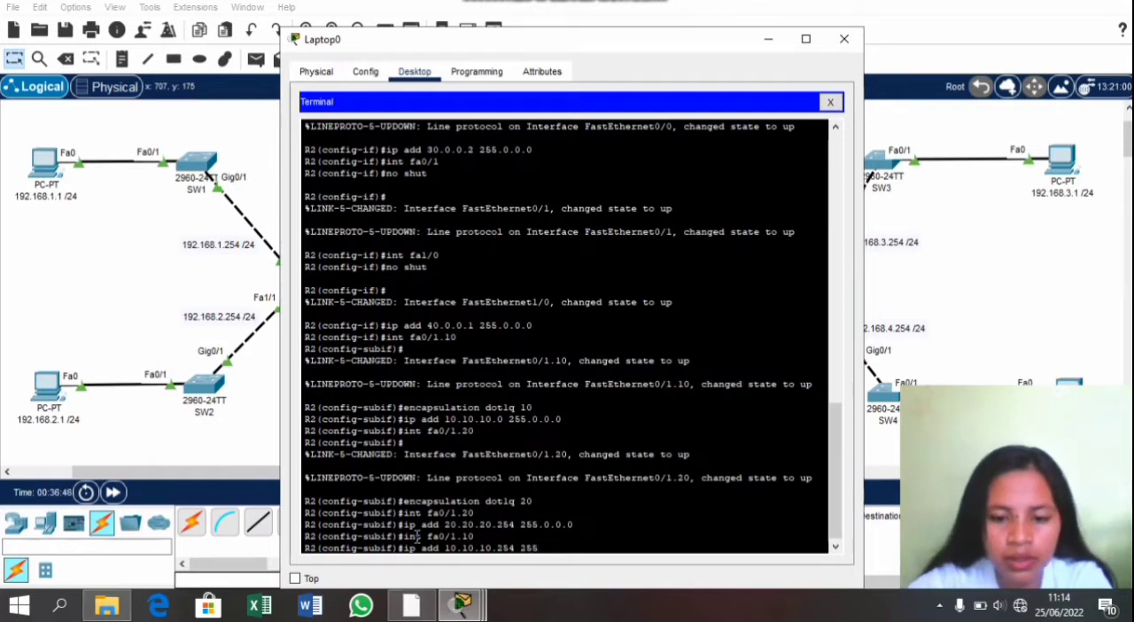
type(".0.0.0")
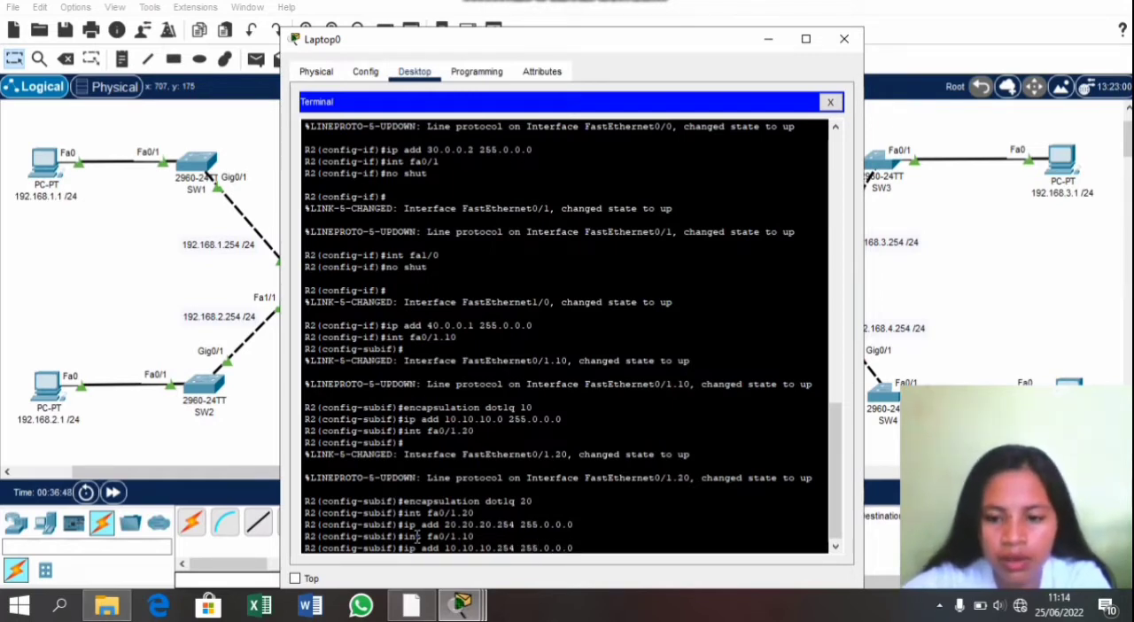
key("Return")
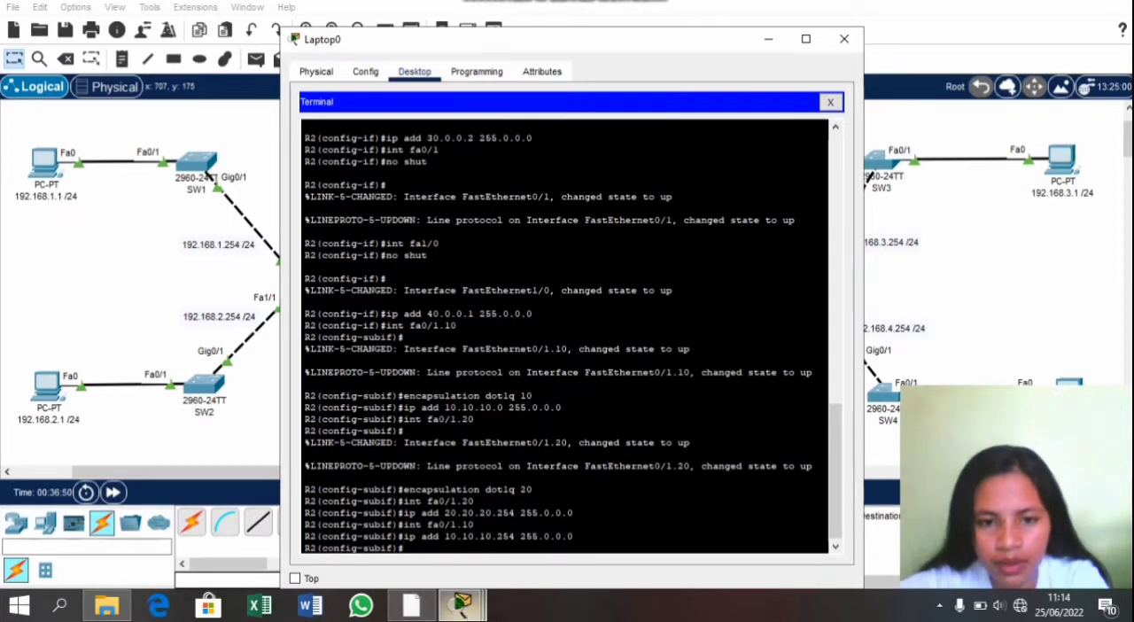
Step: Check R2's addresses against the activity instructions' router table and exit subinterface configuration to global configuration mode
left_click(461, 606)
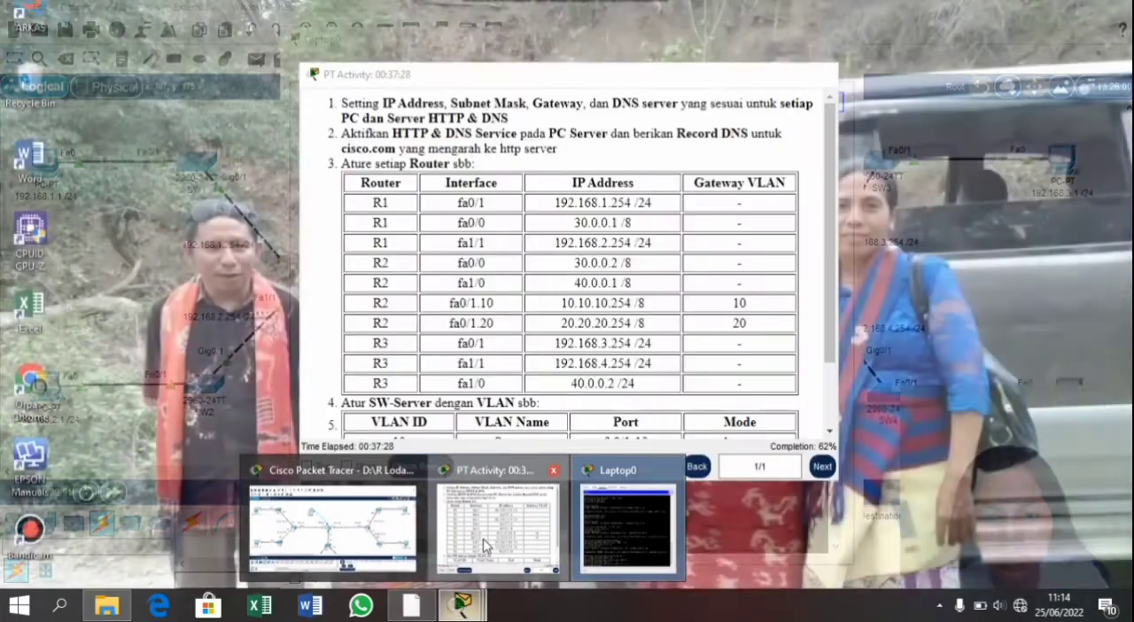
left_click(483, 545)
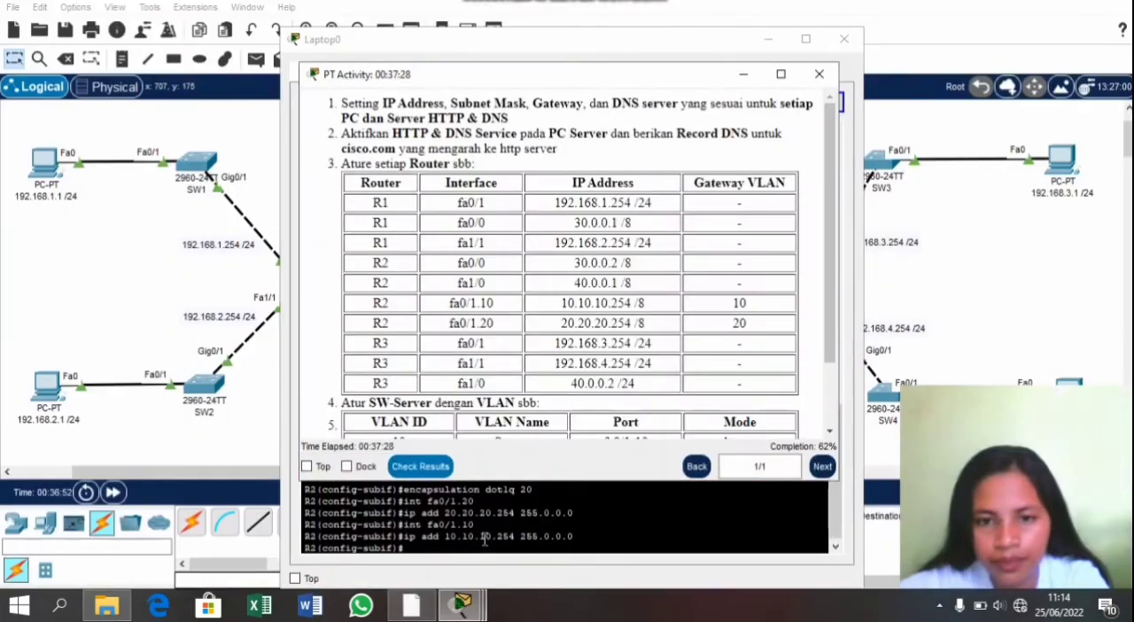
left_click(742, 529)
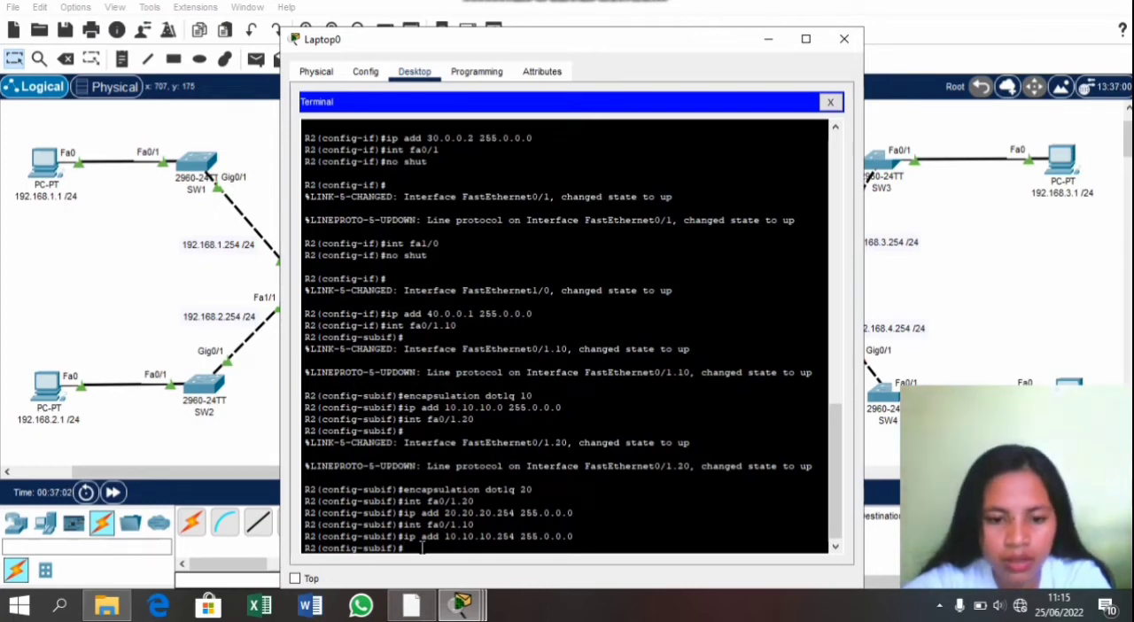
type("x")
key("Return")
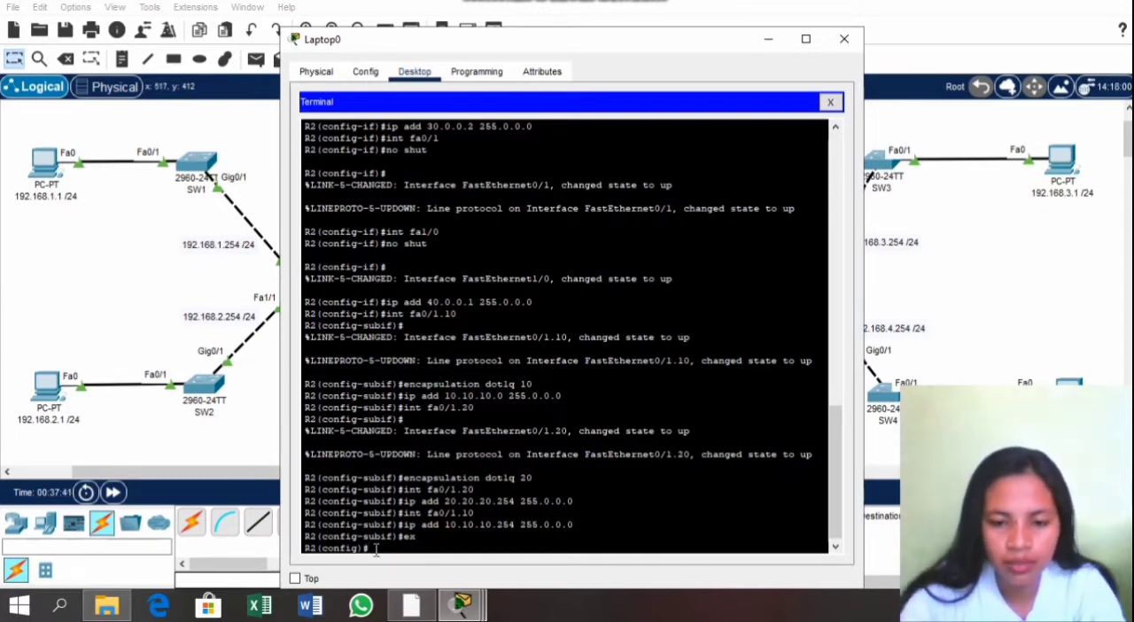
Step: Add a static route on R2 to network 192.168.1.0 with mask 255.255.255.0 through next hop 30.0.0.1
type("p ")
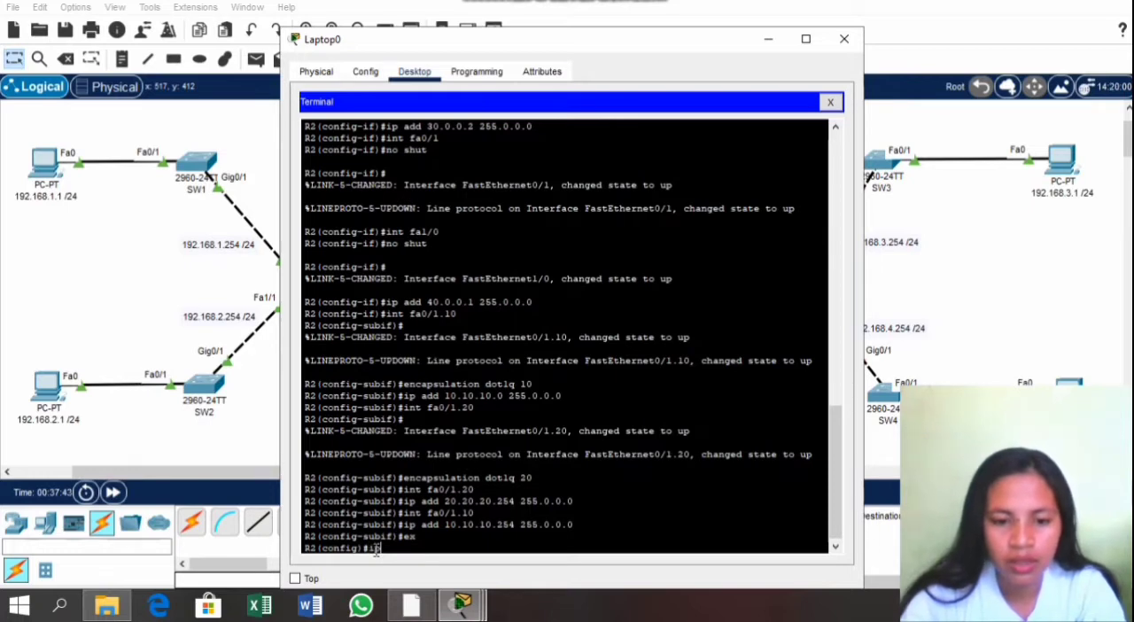
type("route")
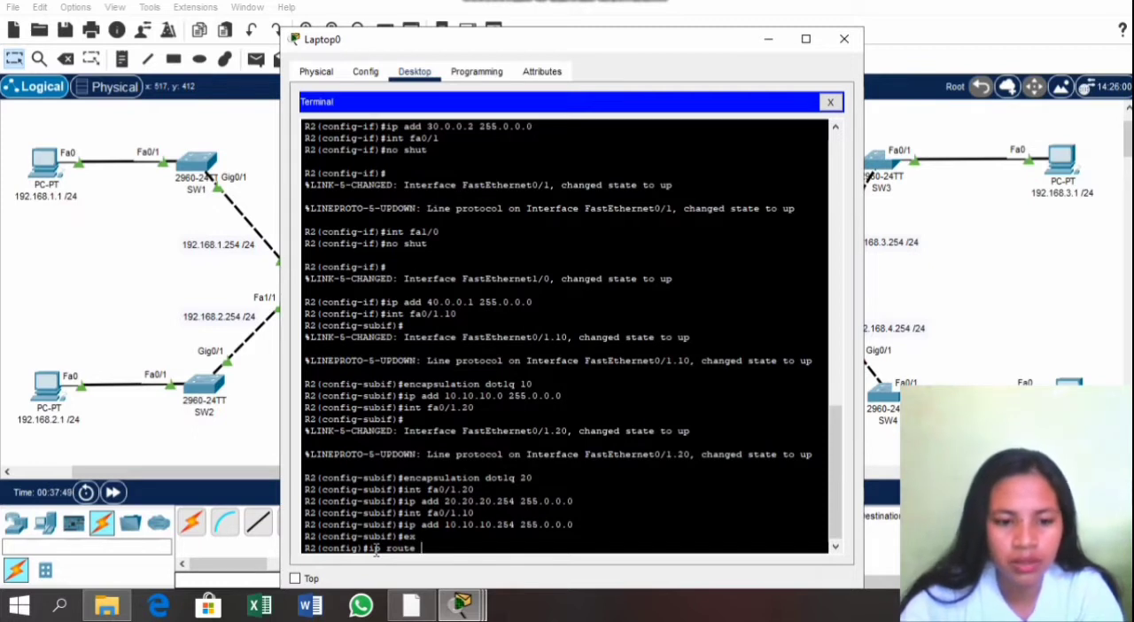
type(" 192.168.1")
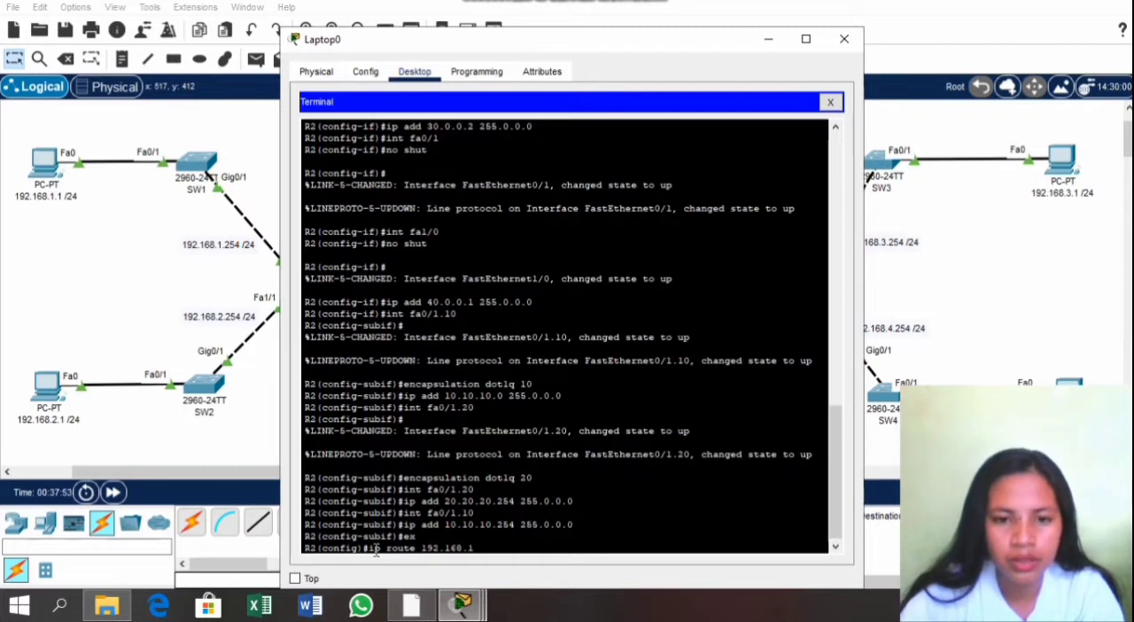
type(".0 ")
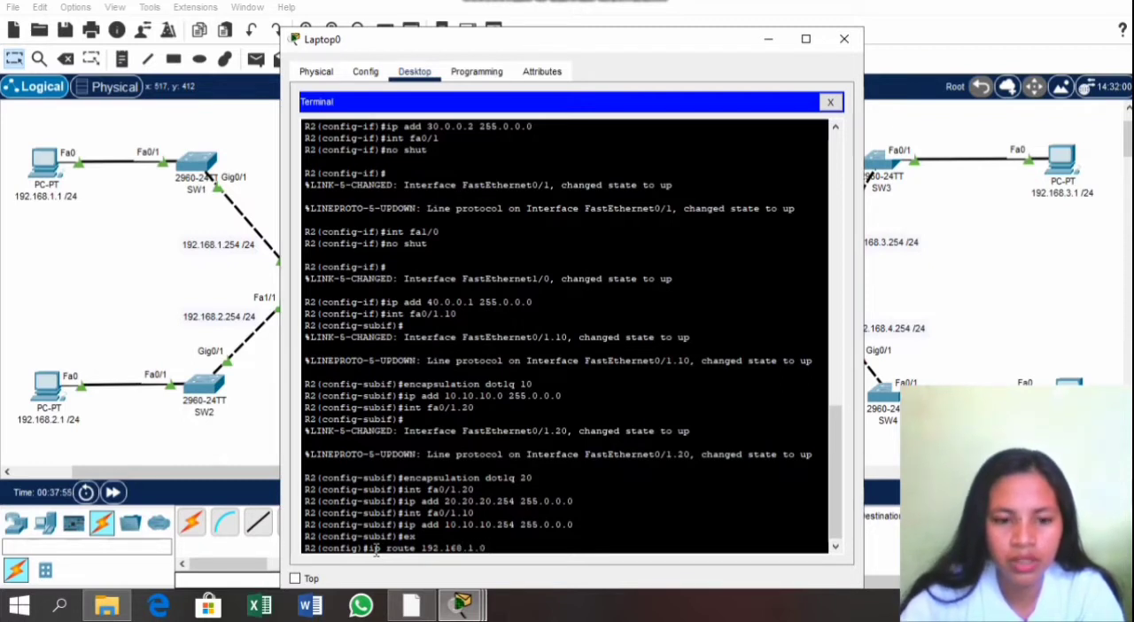
type("255")
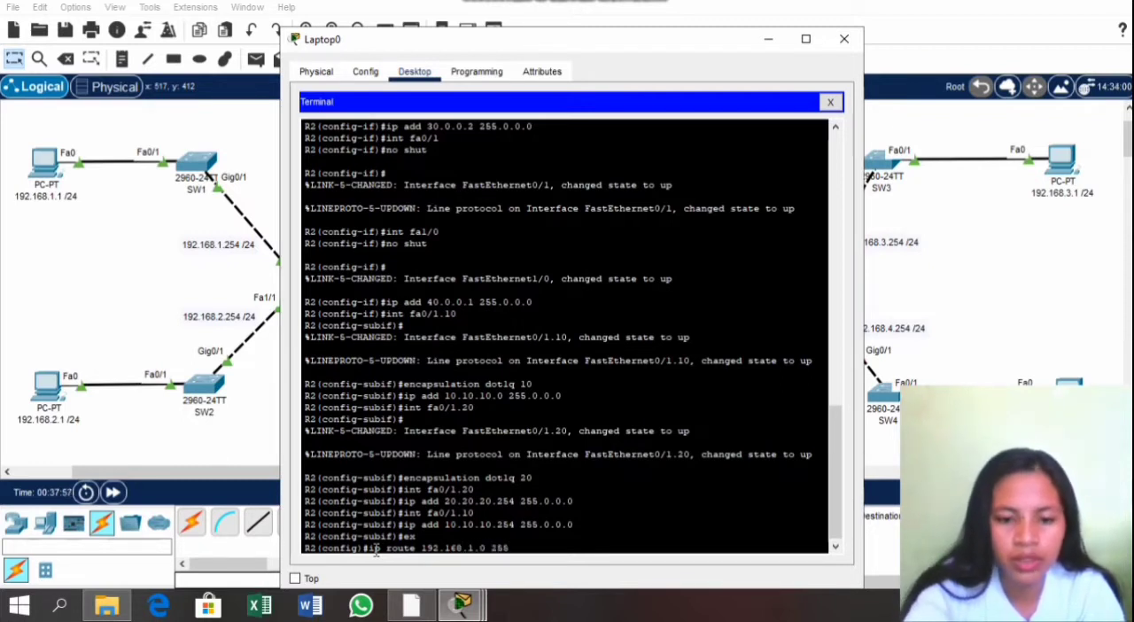
type(".255.255.2")
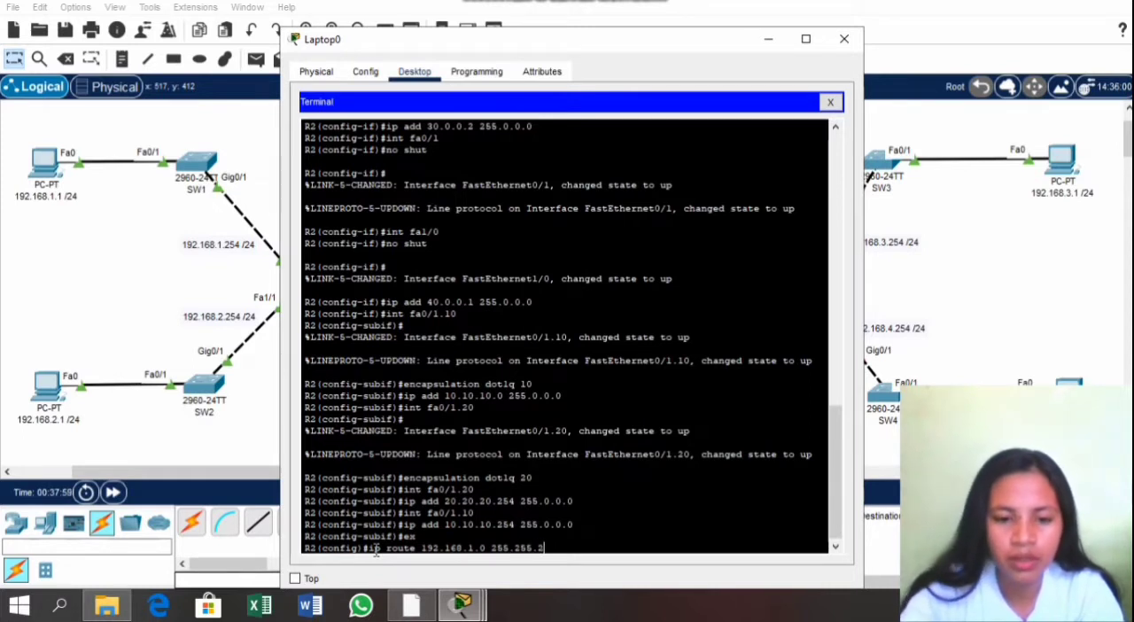
type("55.0")
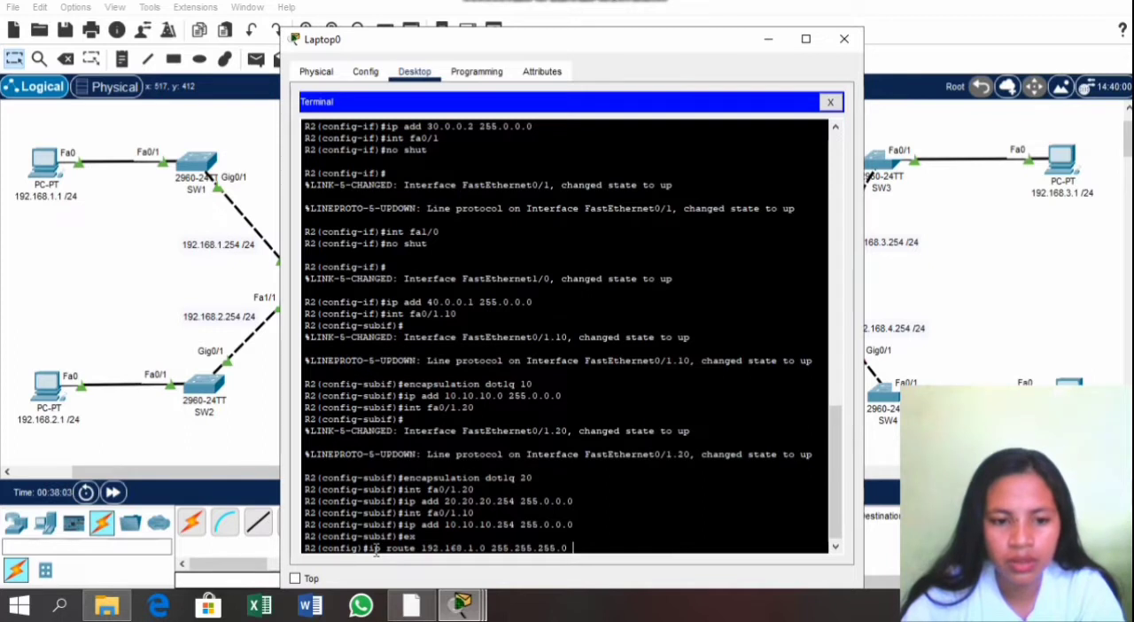
type(" 30.0.0")
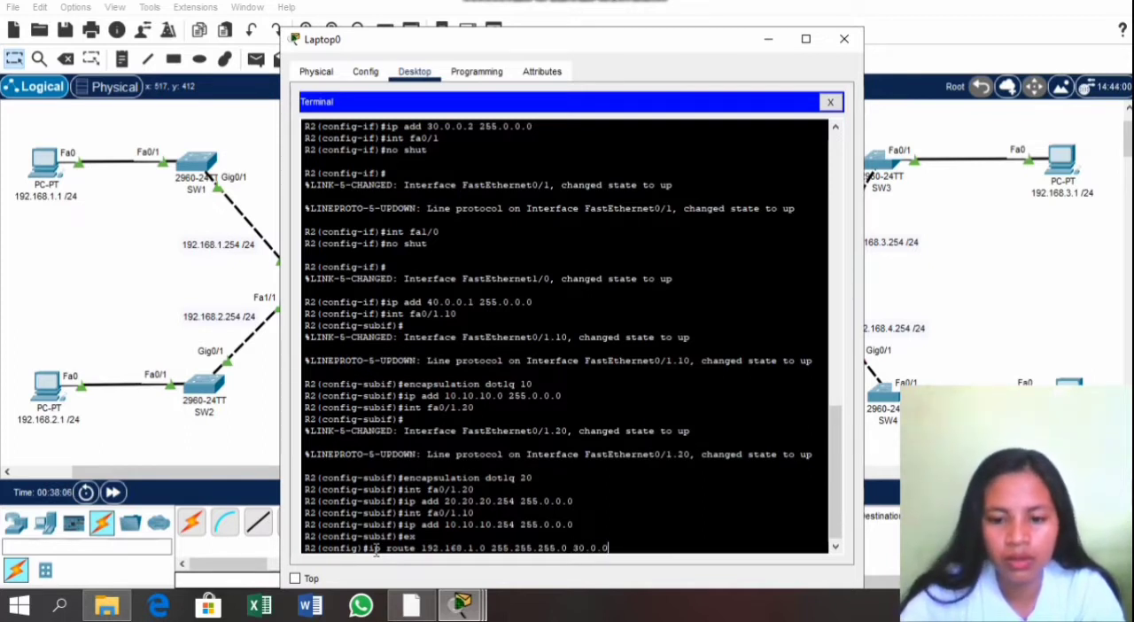
type(".1")
key("Return")
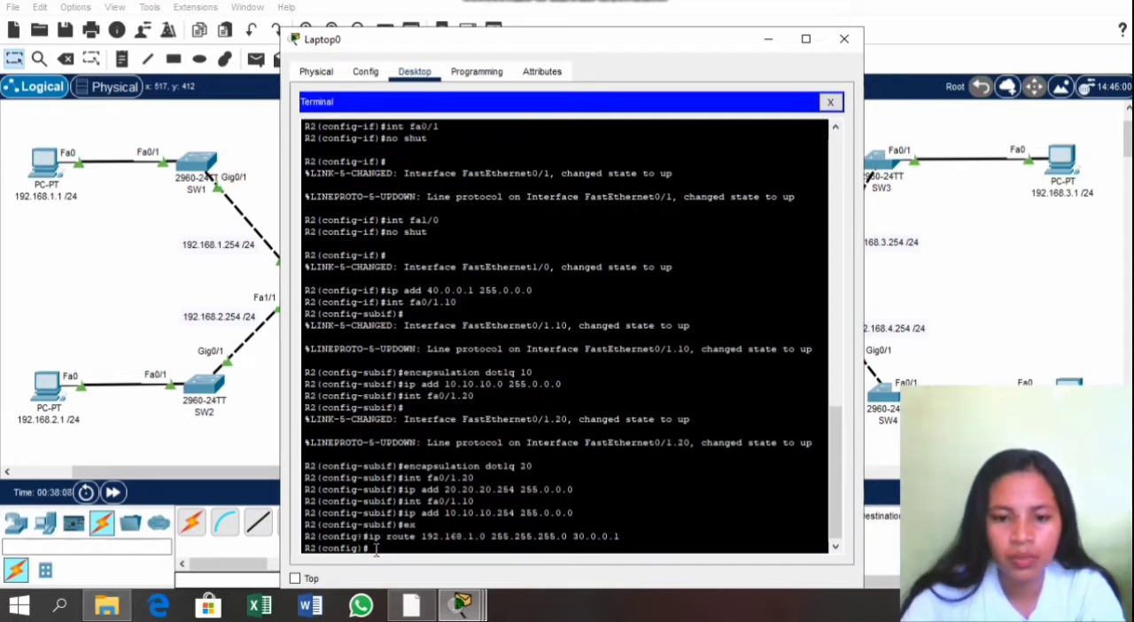
Step: Add a static route on R2 to network 192.168.2.0 with mask 255.255.255.0 through next hop 30.0.0.1
type("ip rou")
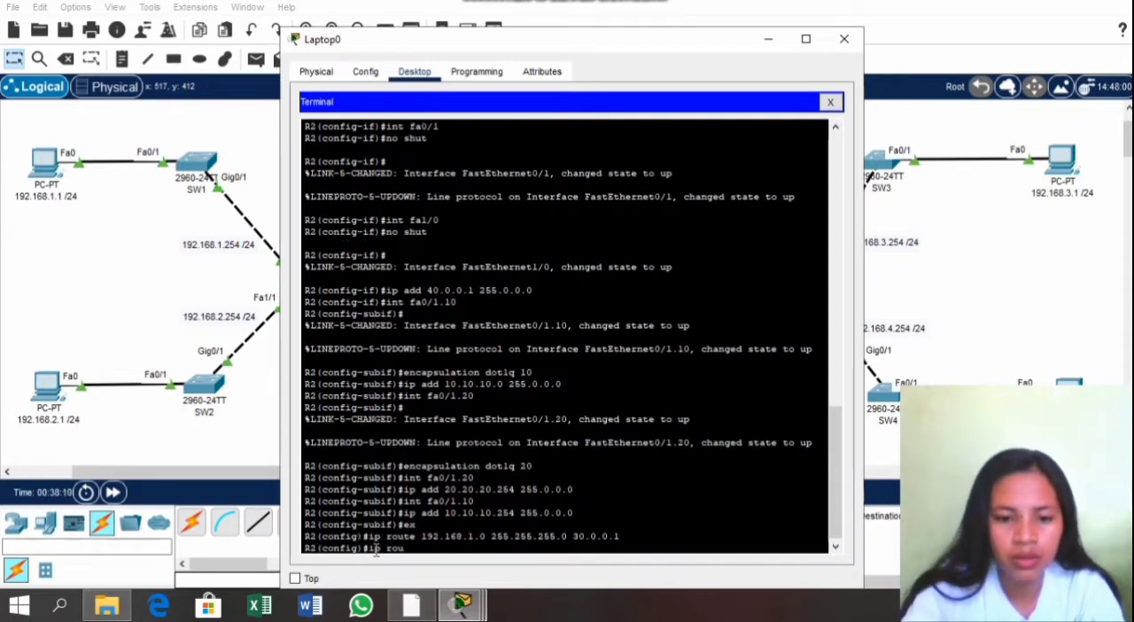
type("te 192")
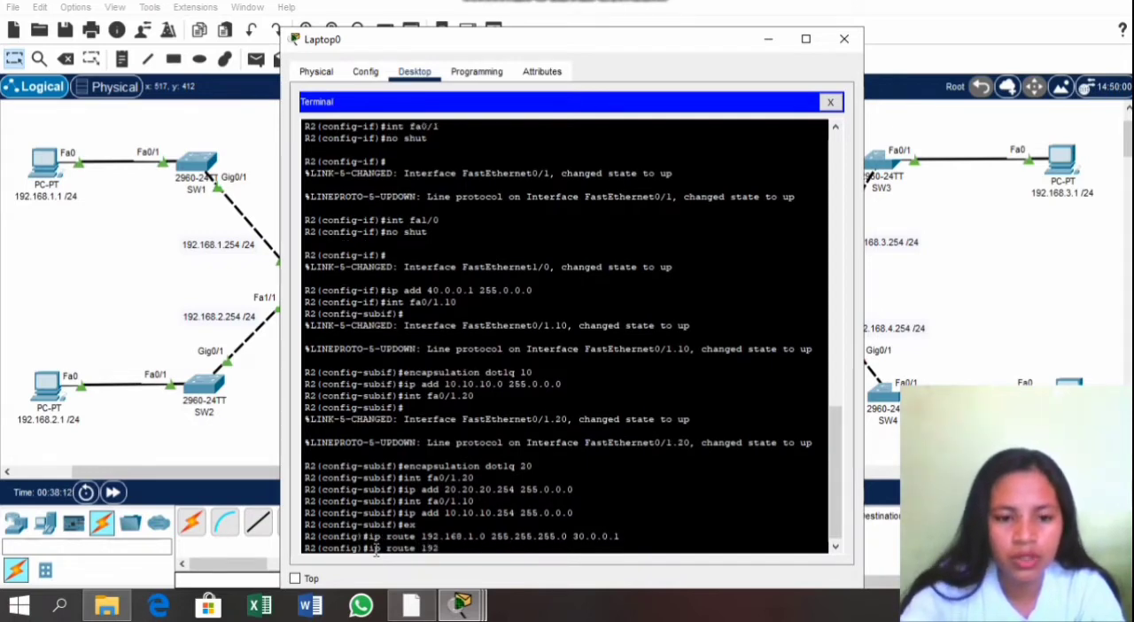
type(".168.")
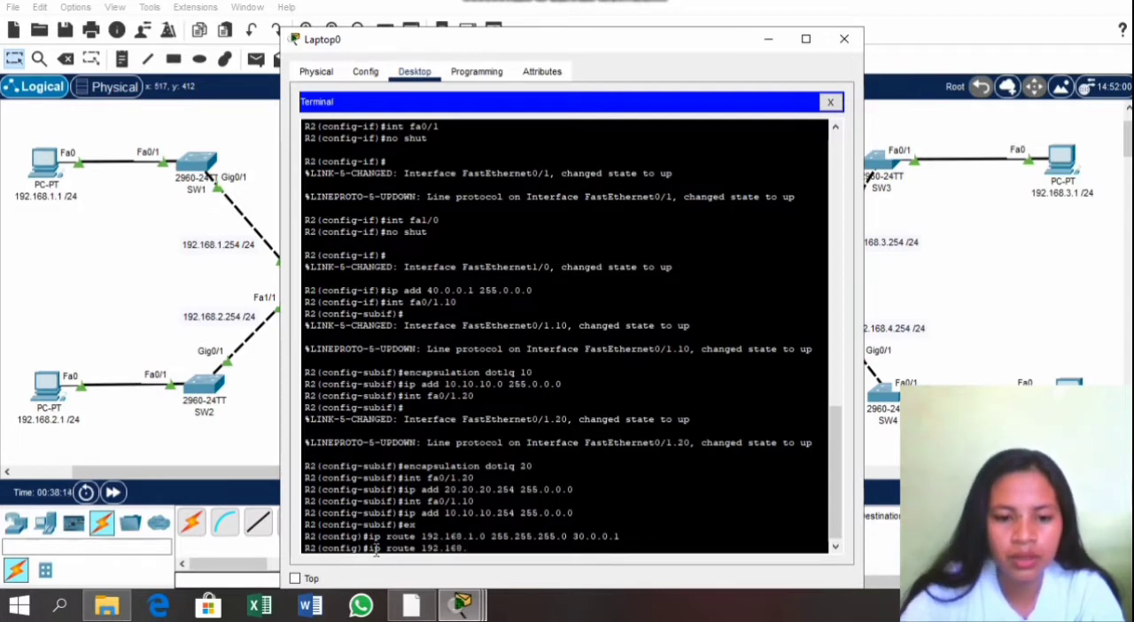
type("2.0")
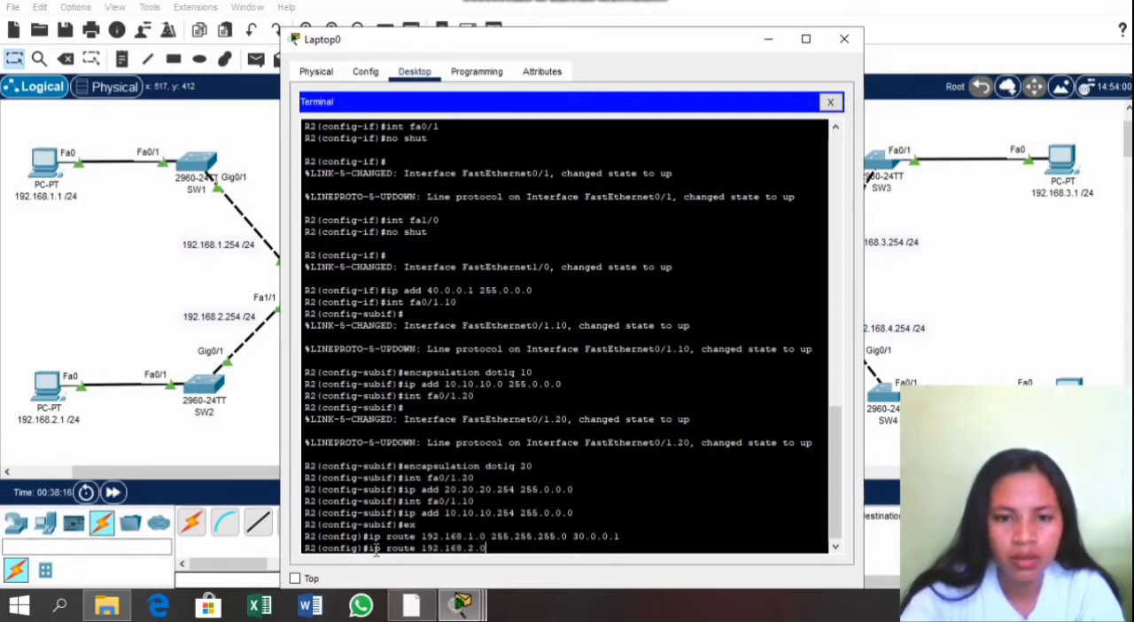
type(" 25")
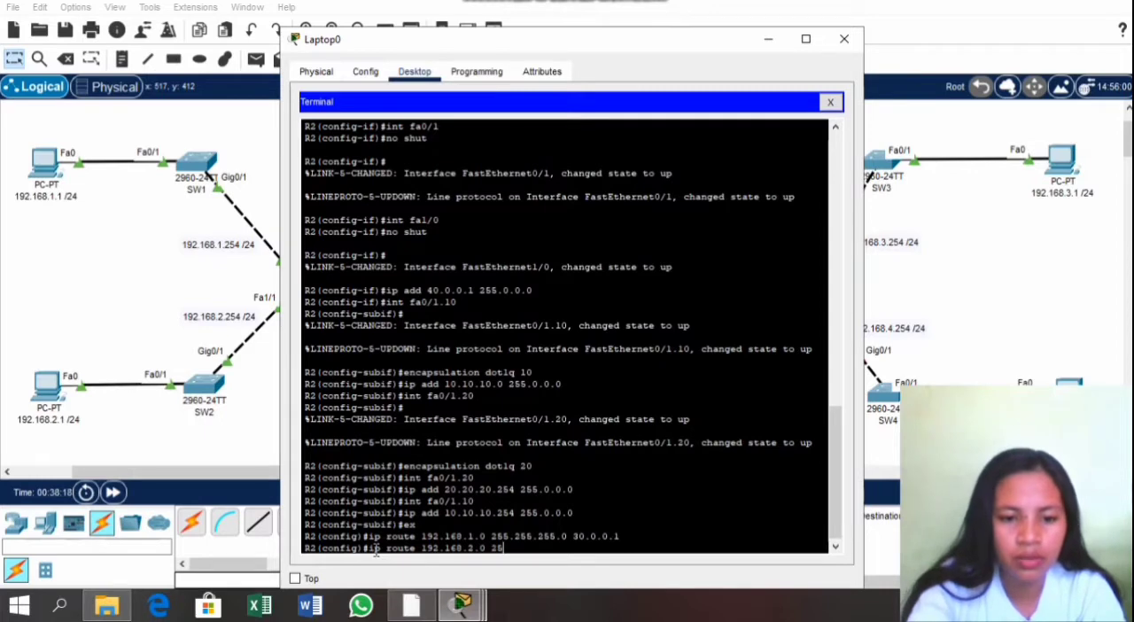
type("5.255")
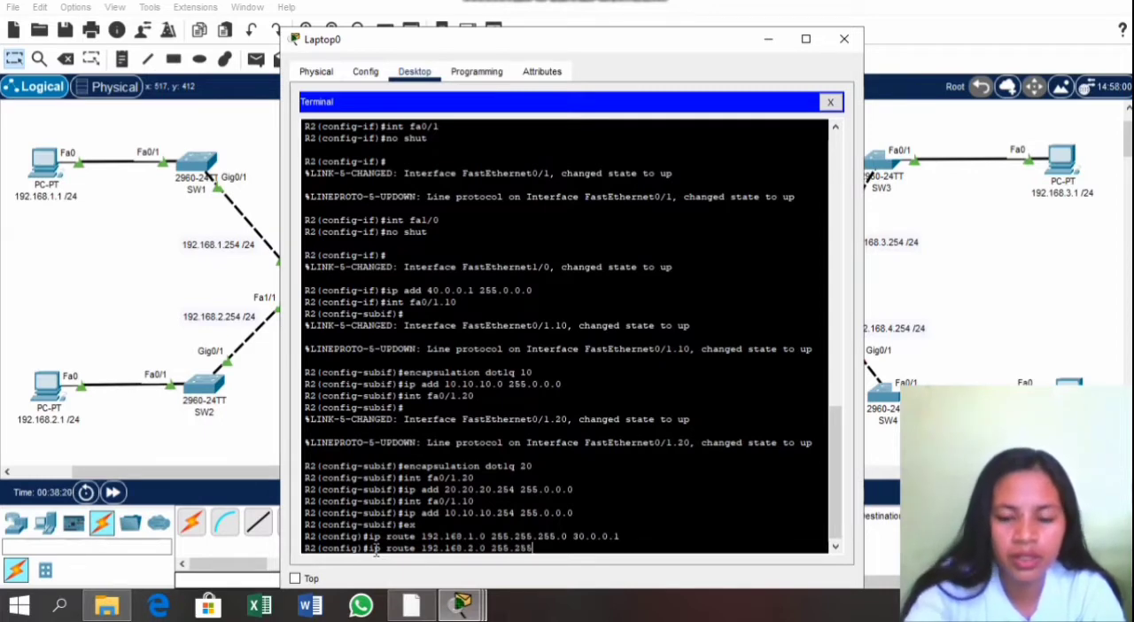
type(".255.0")
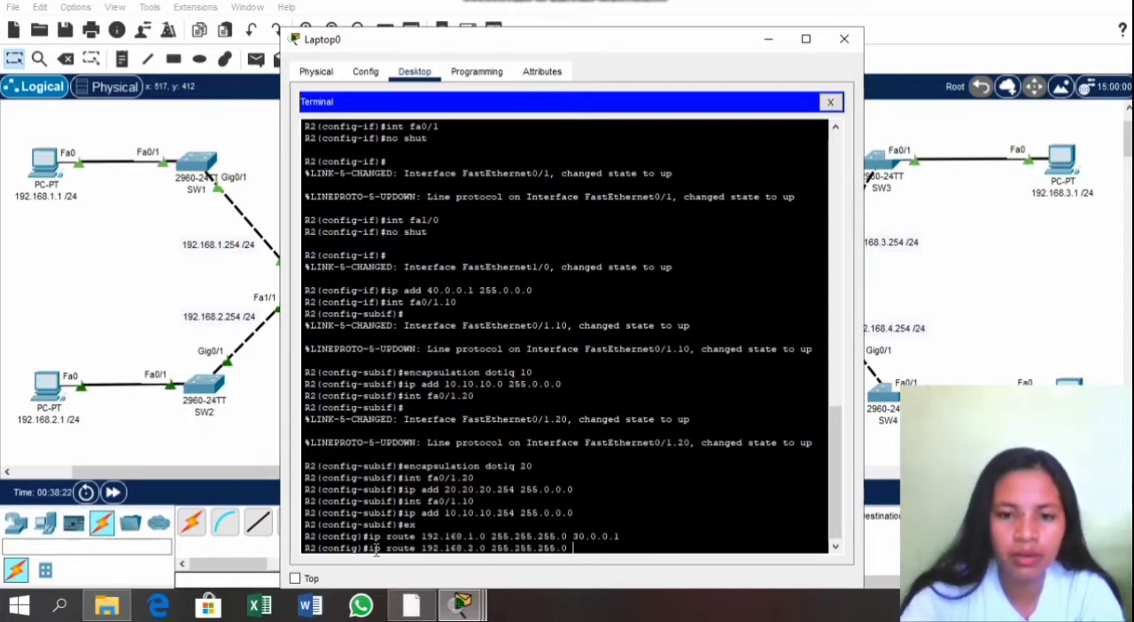
type(" 3")
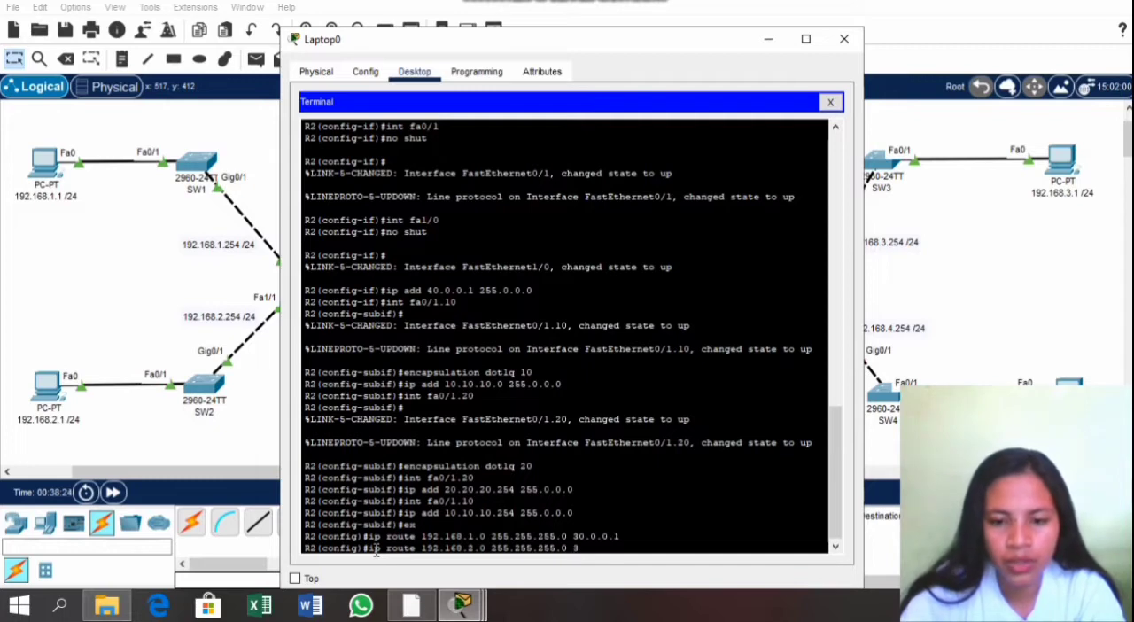
type("0.0.0.1")
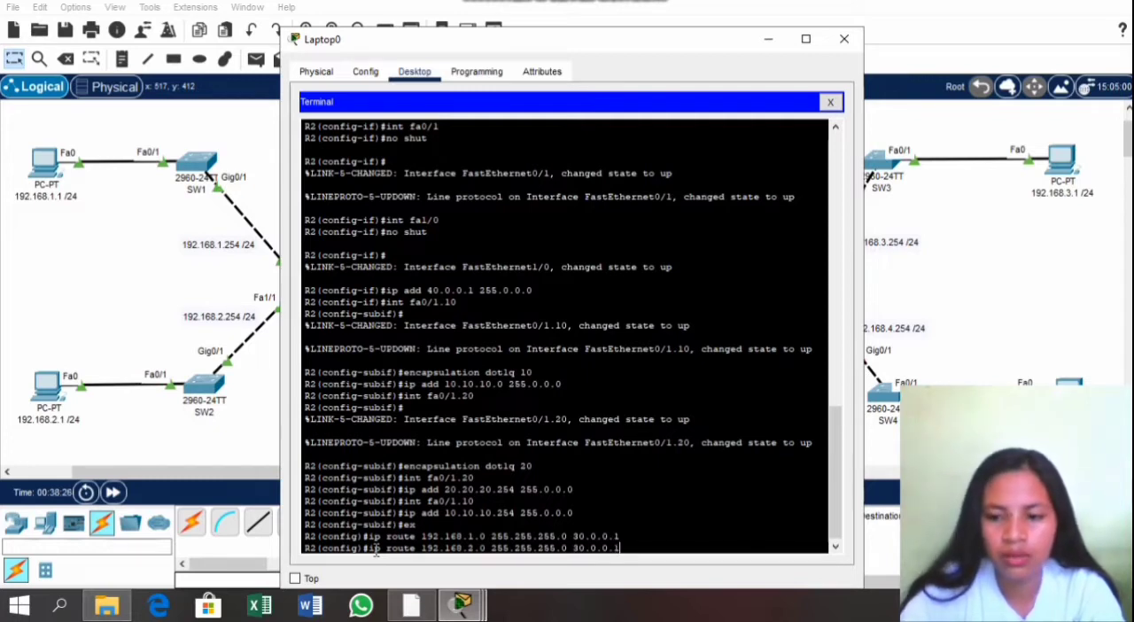
key("Return")
Step: Add a static route on R2 to network 192.168.3.0 with mask 255.255.255.0 through next hop 30.0.0.1
type("i")
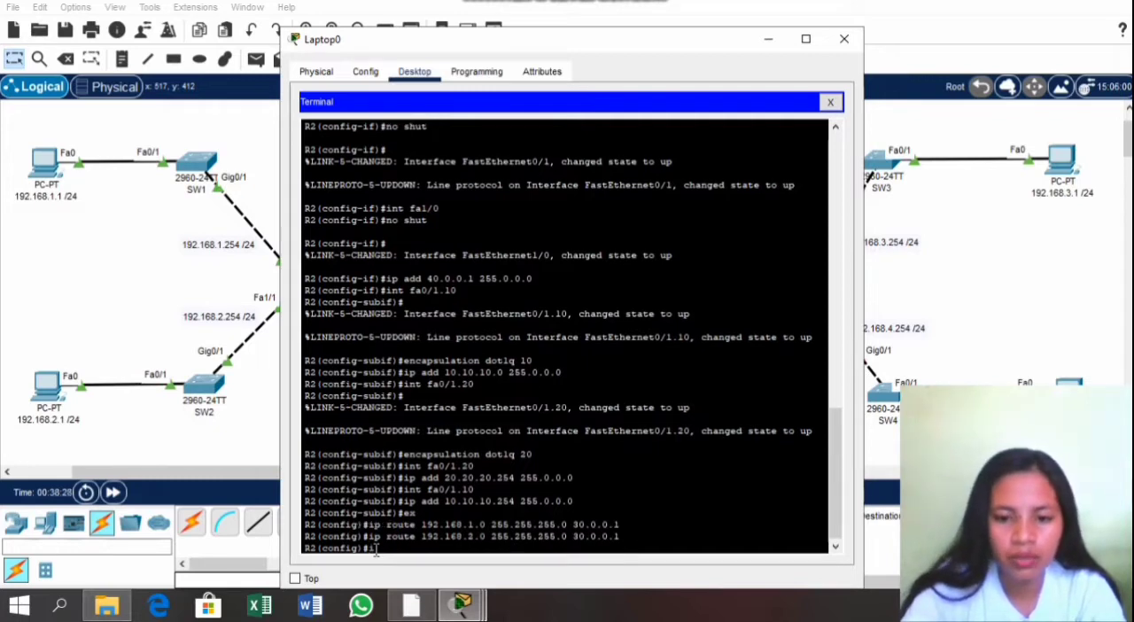
type("p route ")
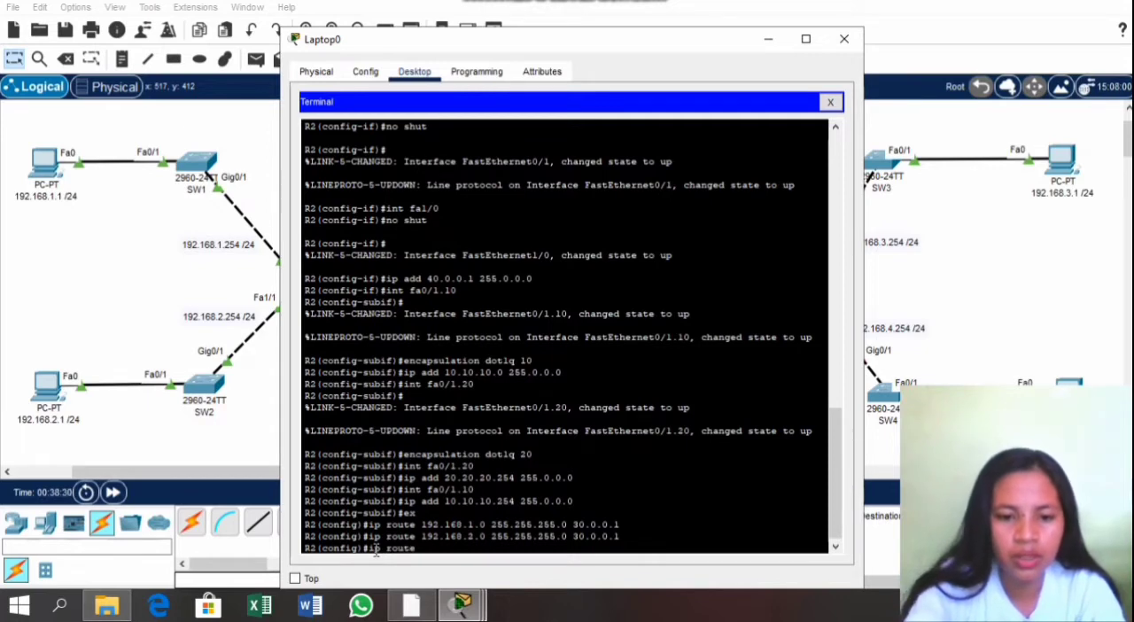
type("192.168")
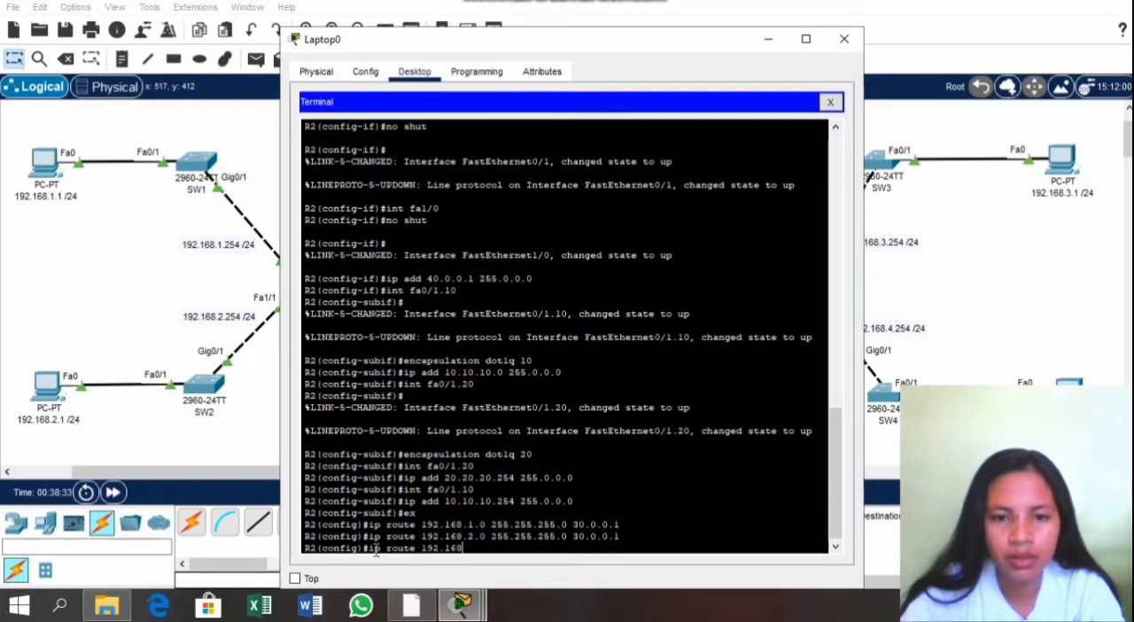
type(".3.0")
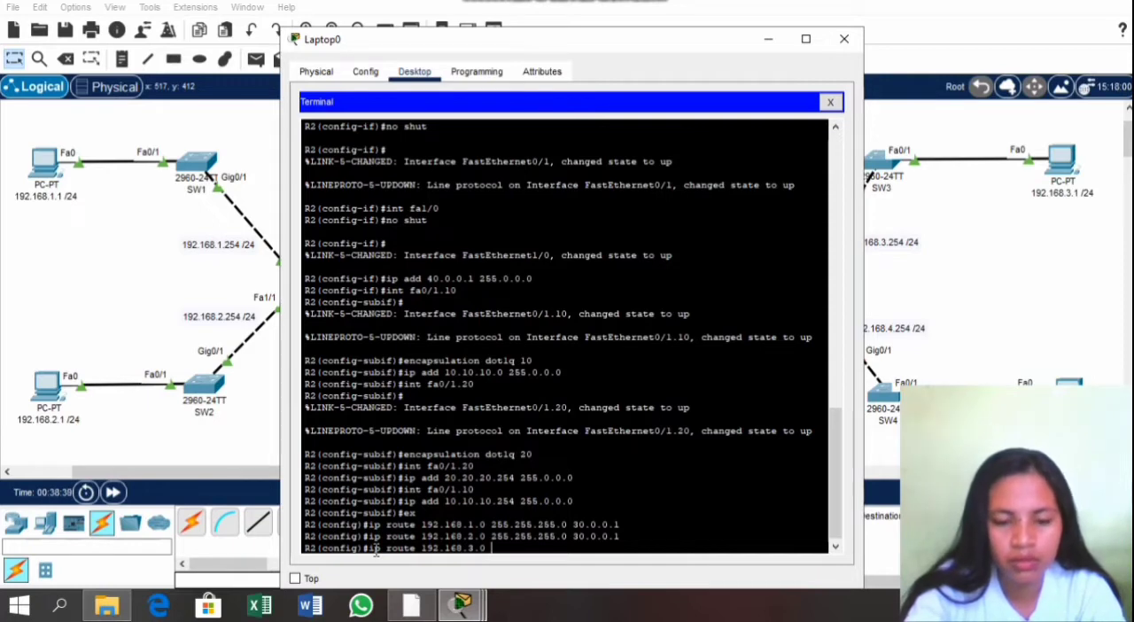
type(" 25")
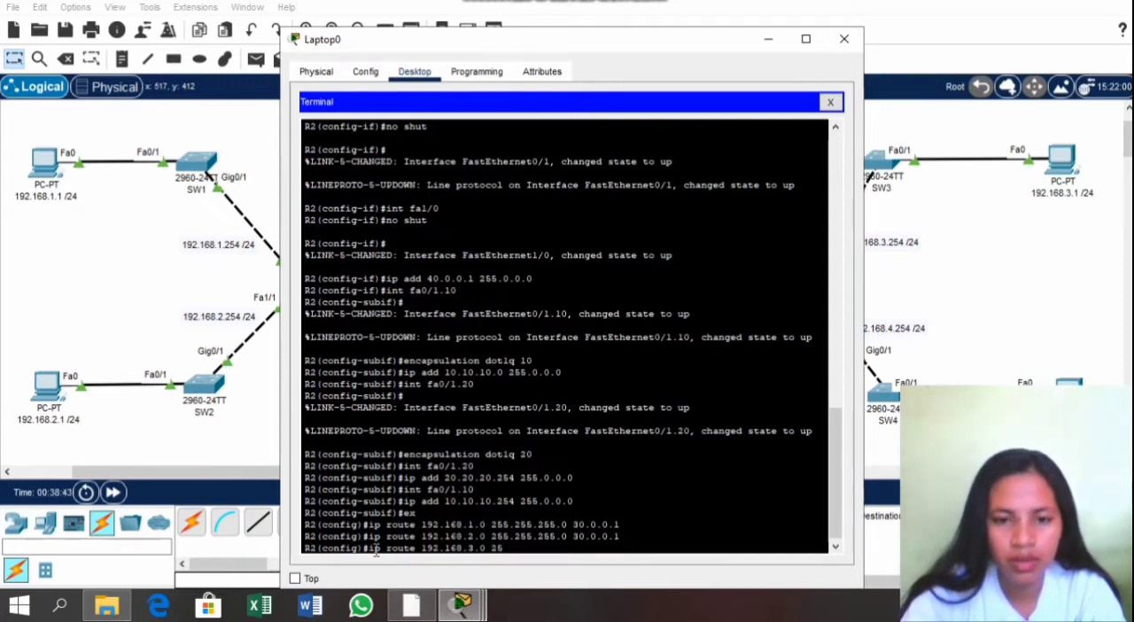
type("5.255")
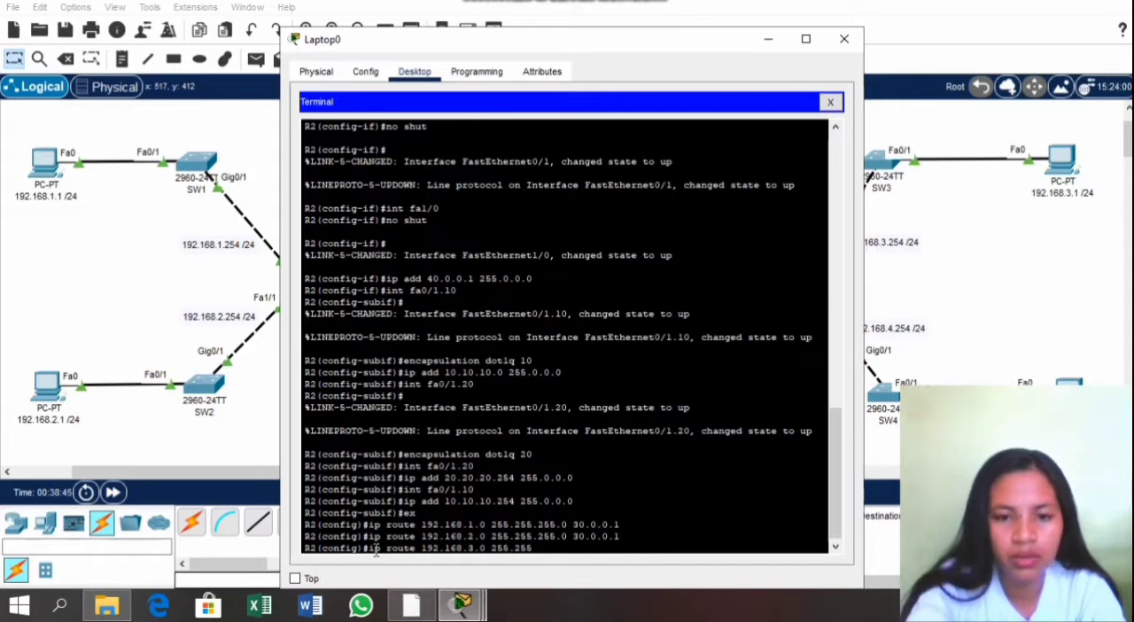
type(".255.255")
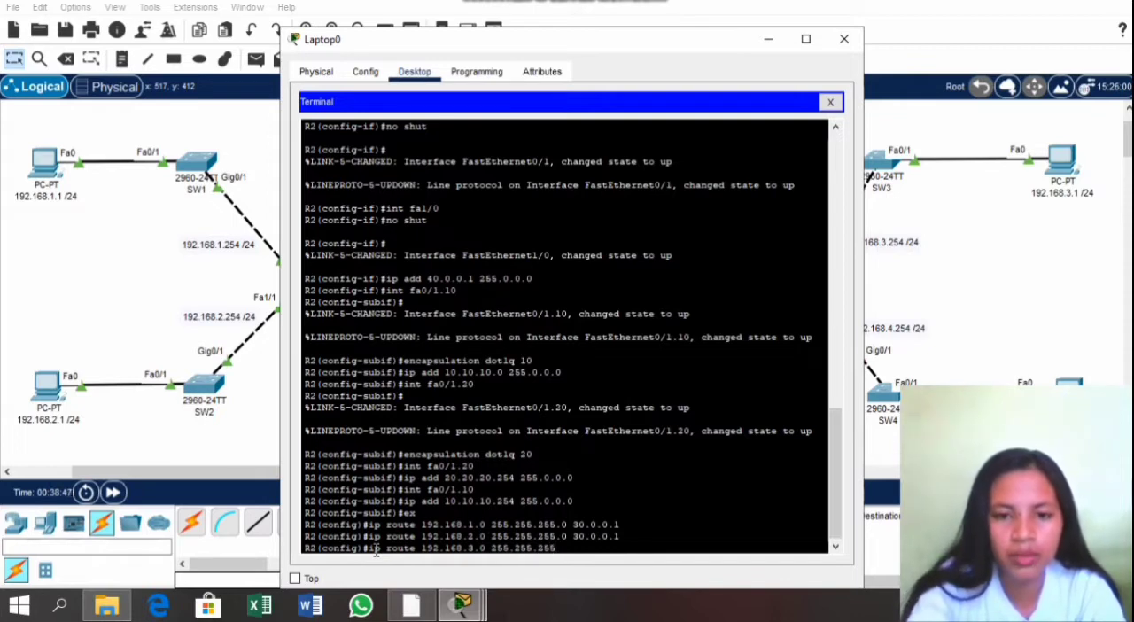
type("0 3")
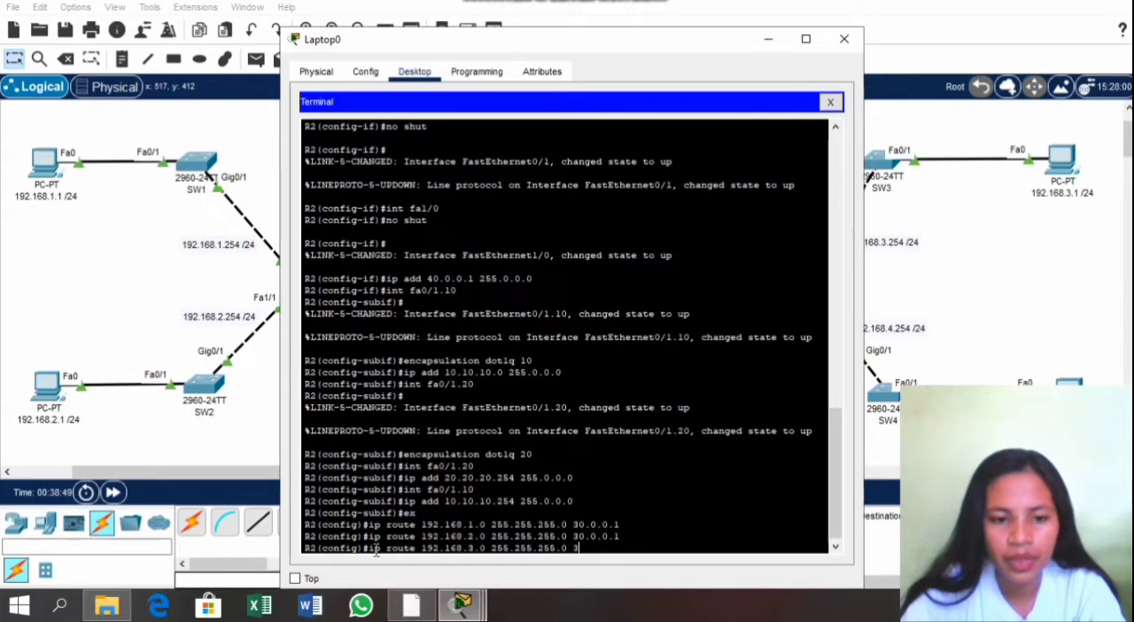
type("0.0.0.")
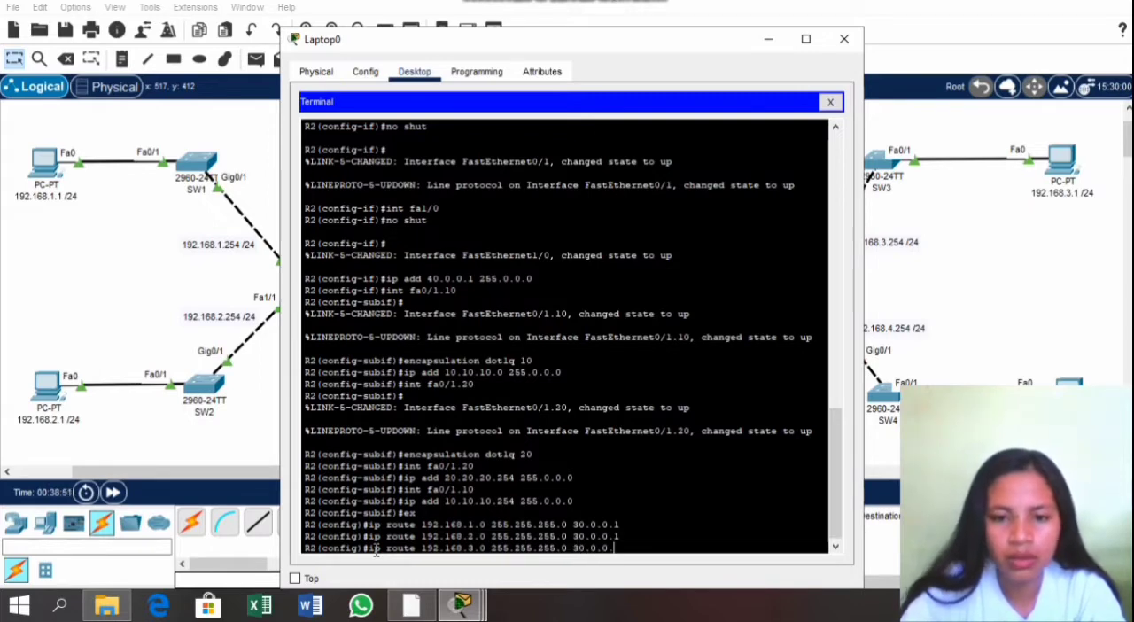
type("1")
key("Return")
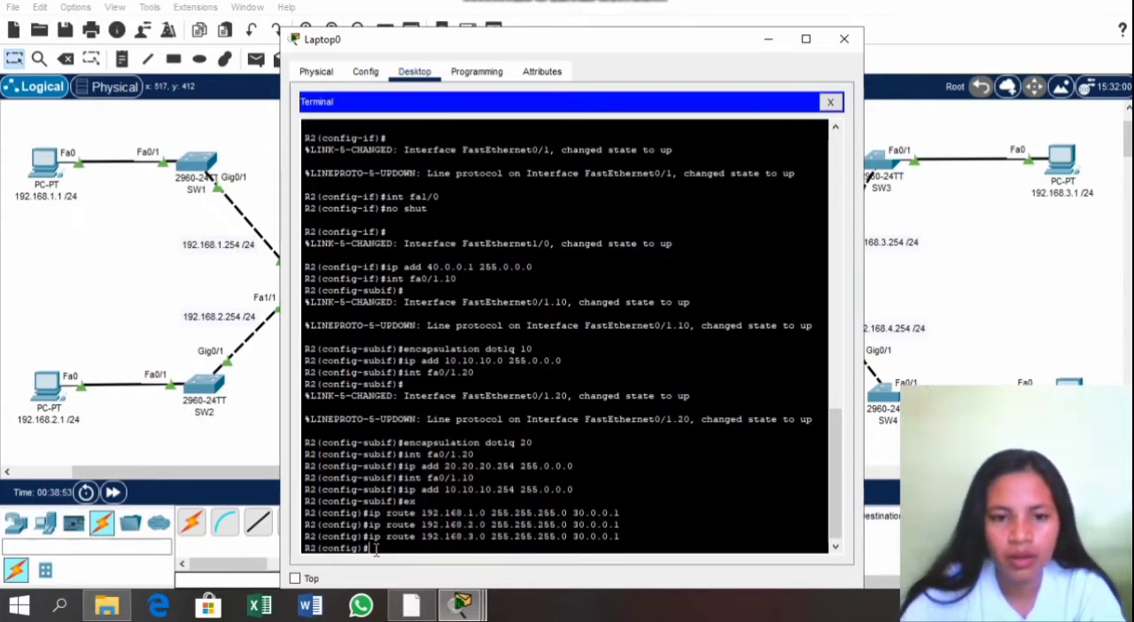
Step: Add a static route on R2 to network 192.168.4.0 with mask 255.255.255.0 through next hop 30.0.0.1
type("ip ")
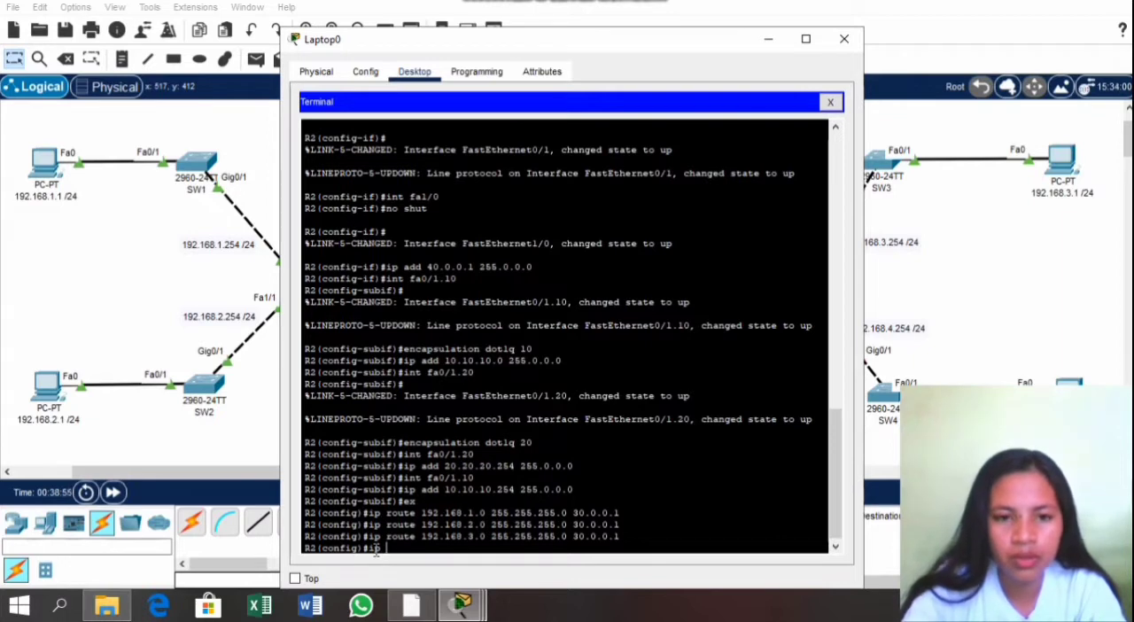
type("rou")
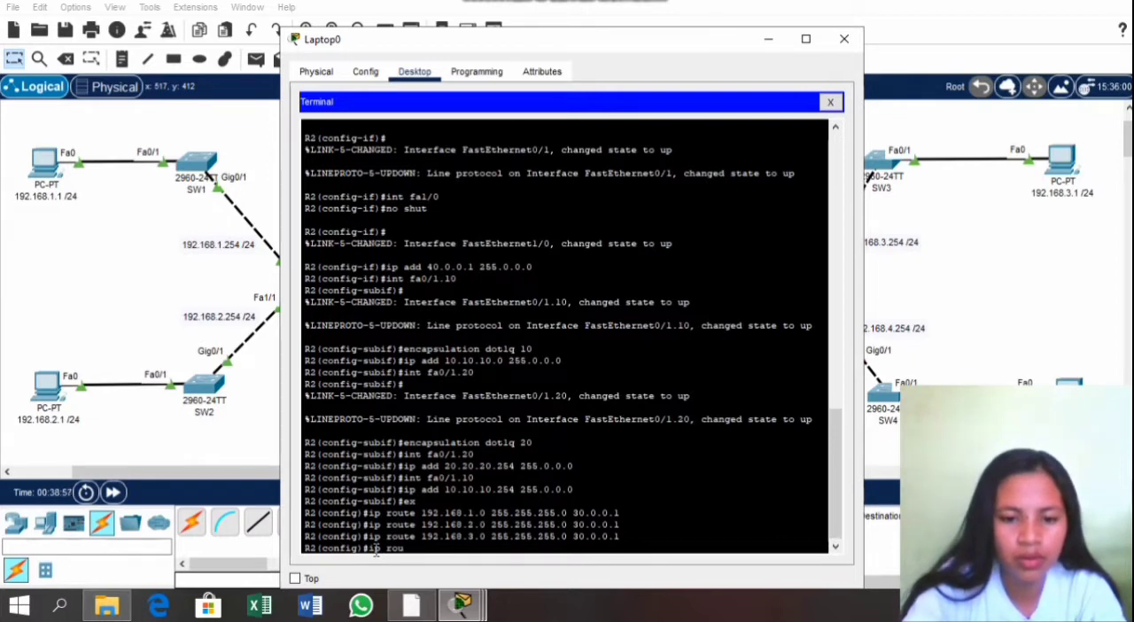
type("te 192.168")
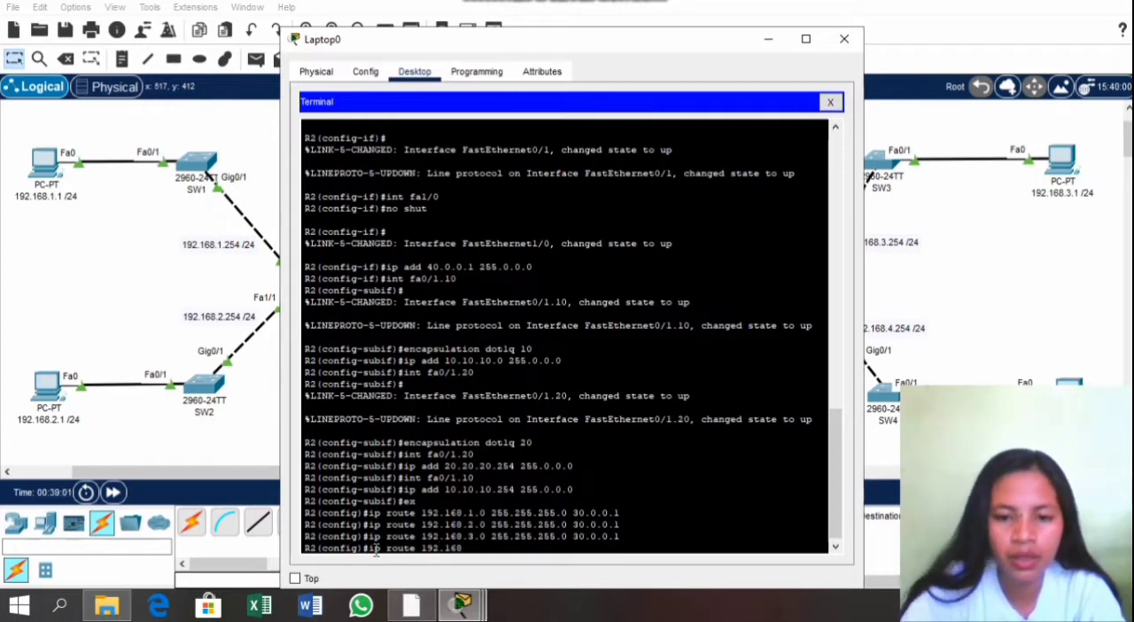
type(".4.0")
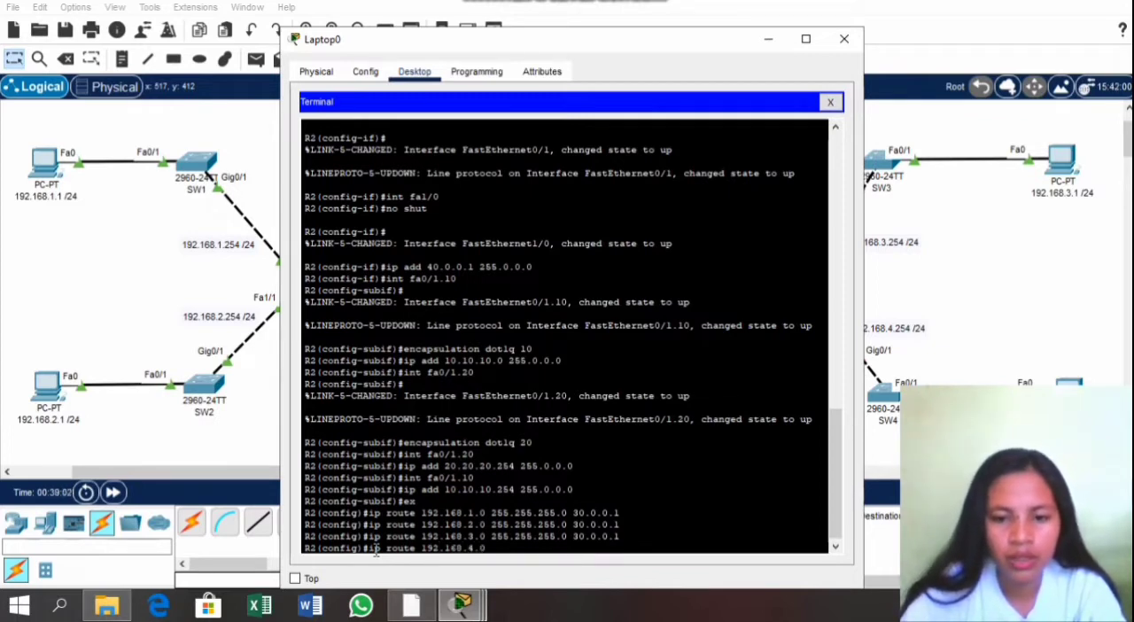
type(" 255")
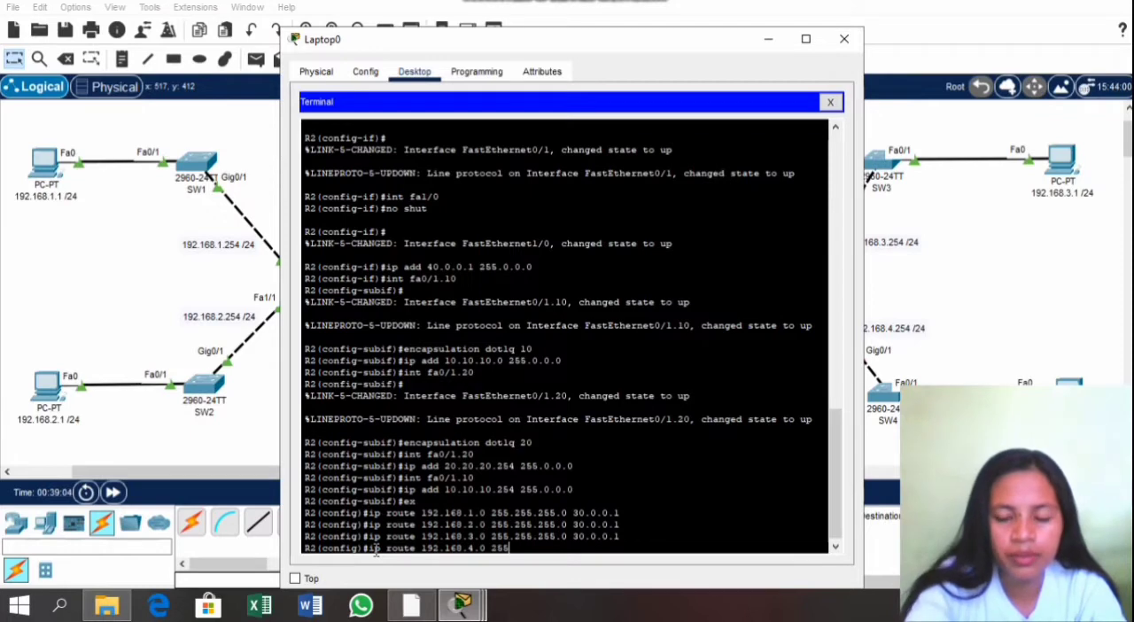
type(".255.")
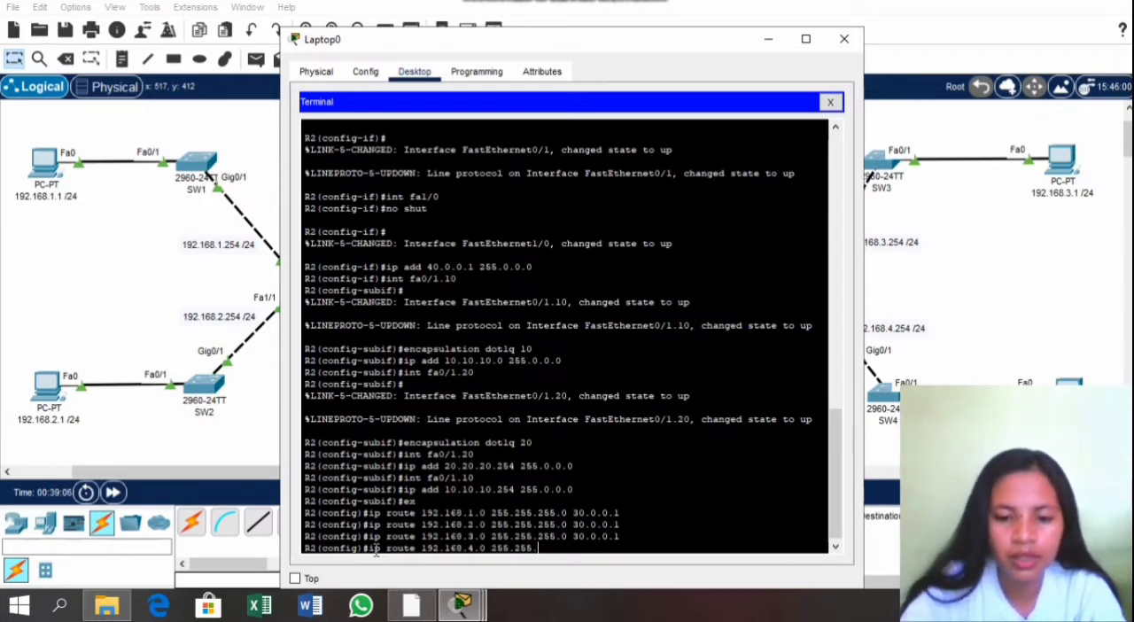
type("255.0")
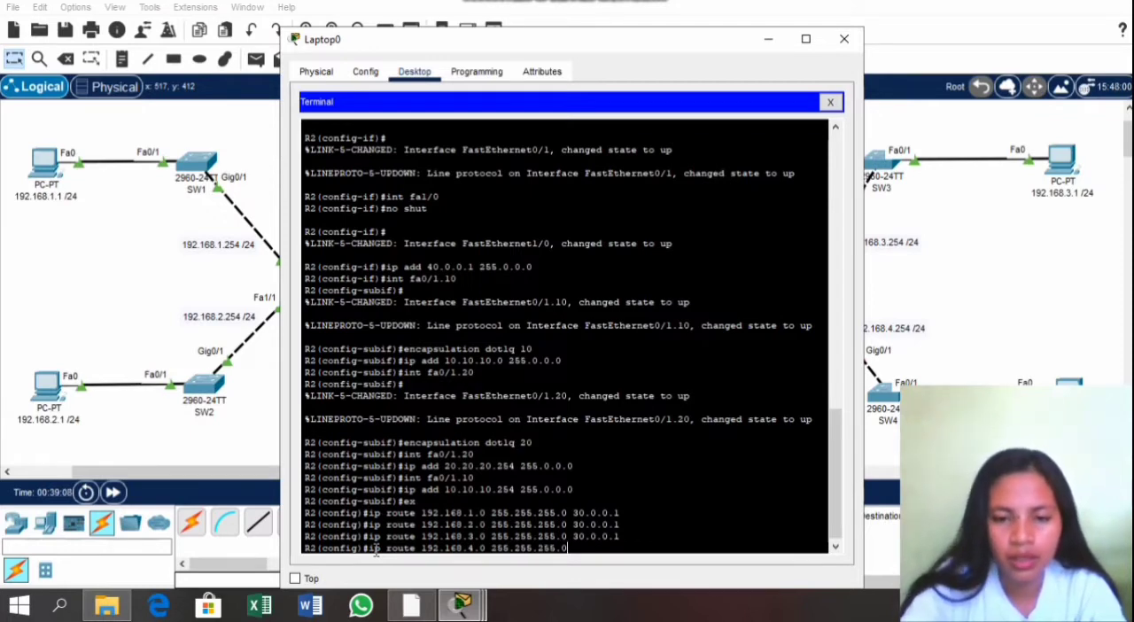
type(" 30.0.")
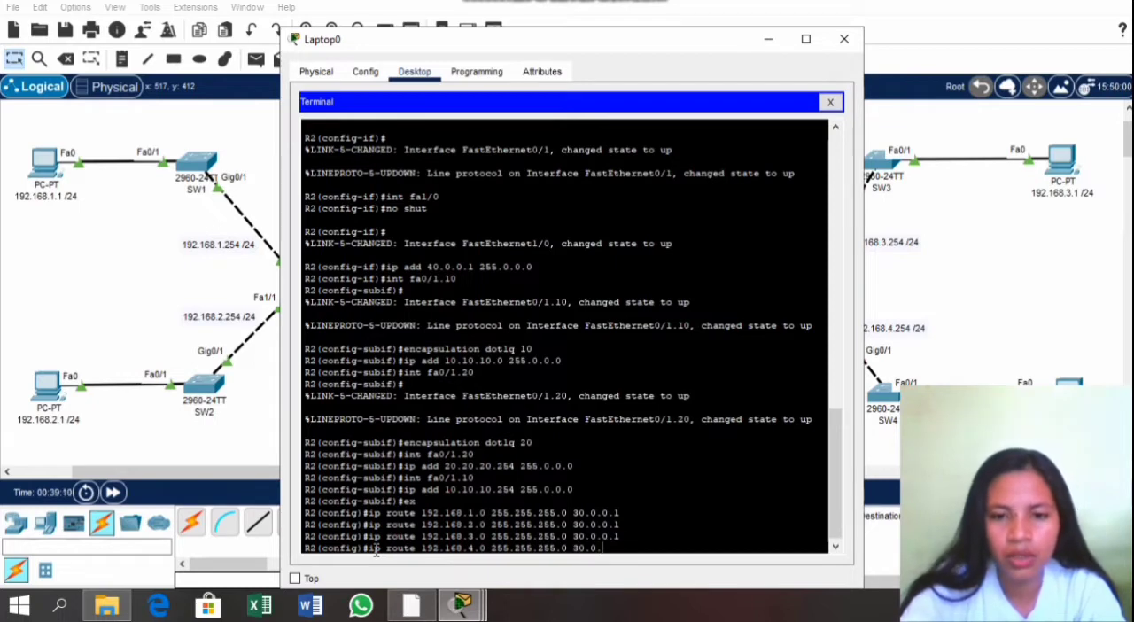
type("0.1")
key("Return")
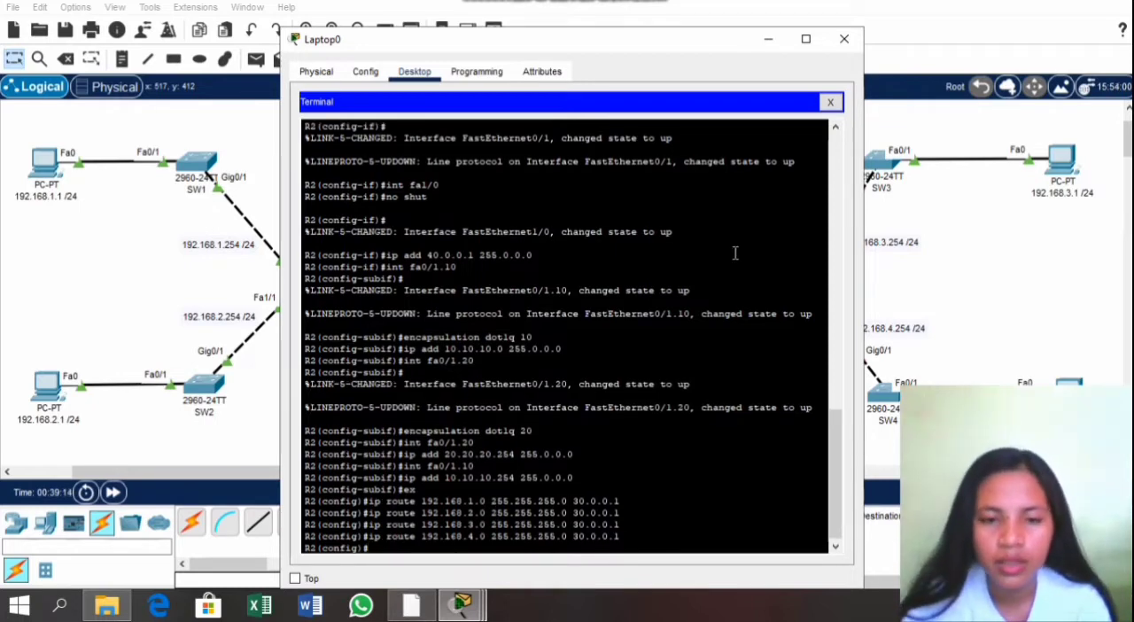
Step: Close the laptop window and check the activity's assessment items for R2's ports and static routes
left_click(844, 39)
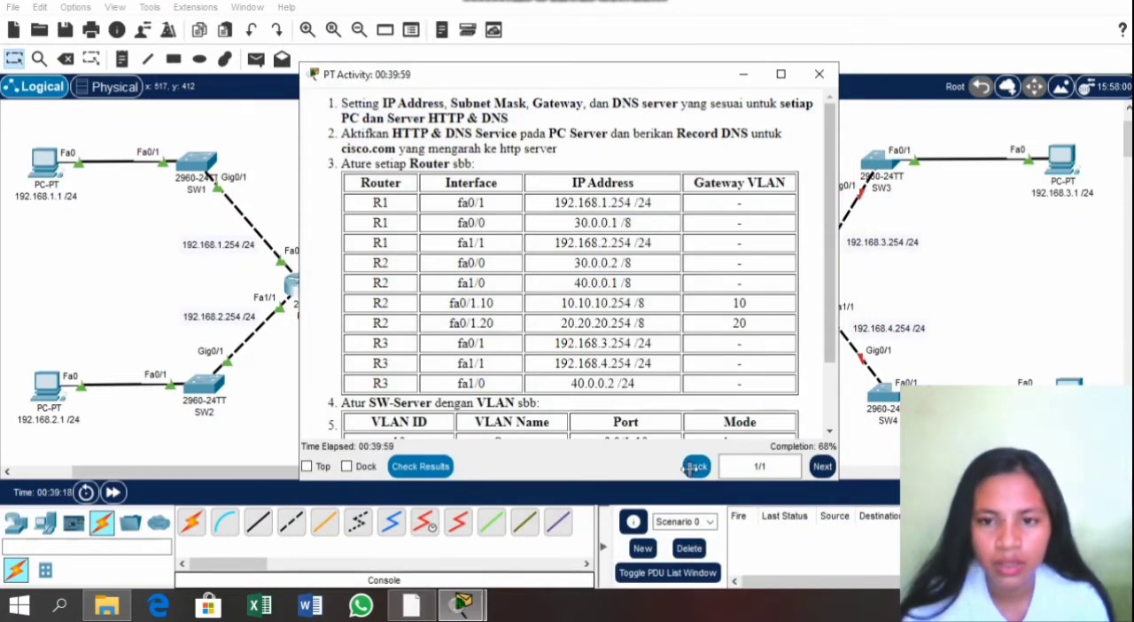
left_click(423, 467)
left_click(142, 103)
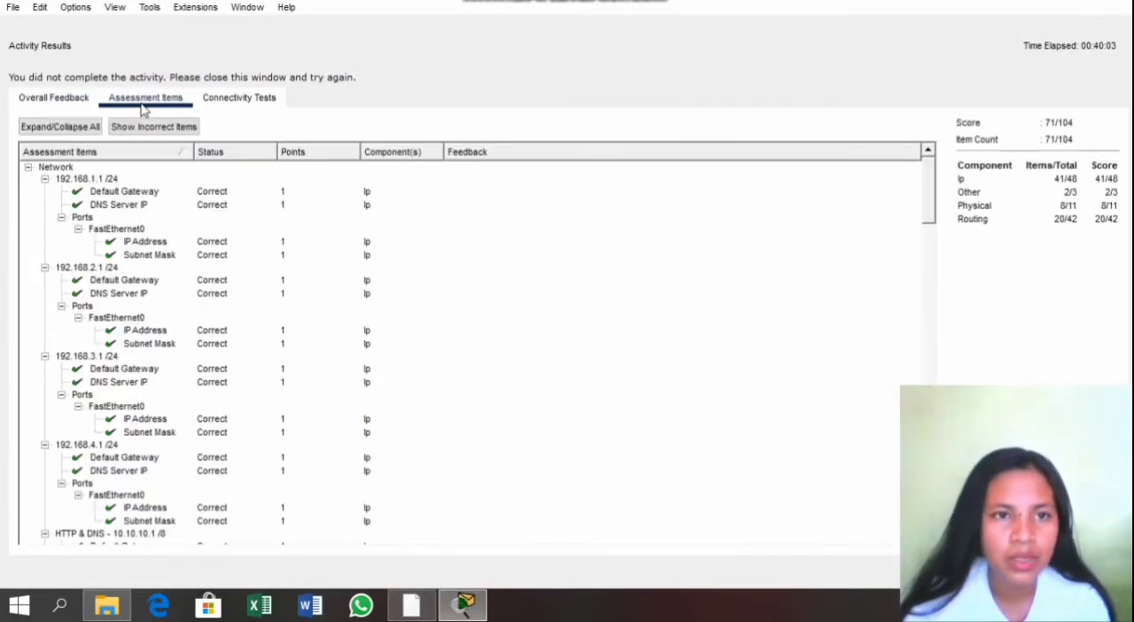
scroll(224, 190, "down", 10)
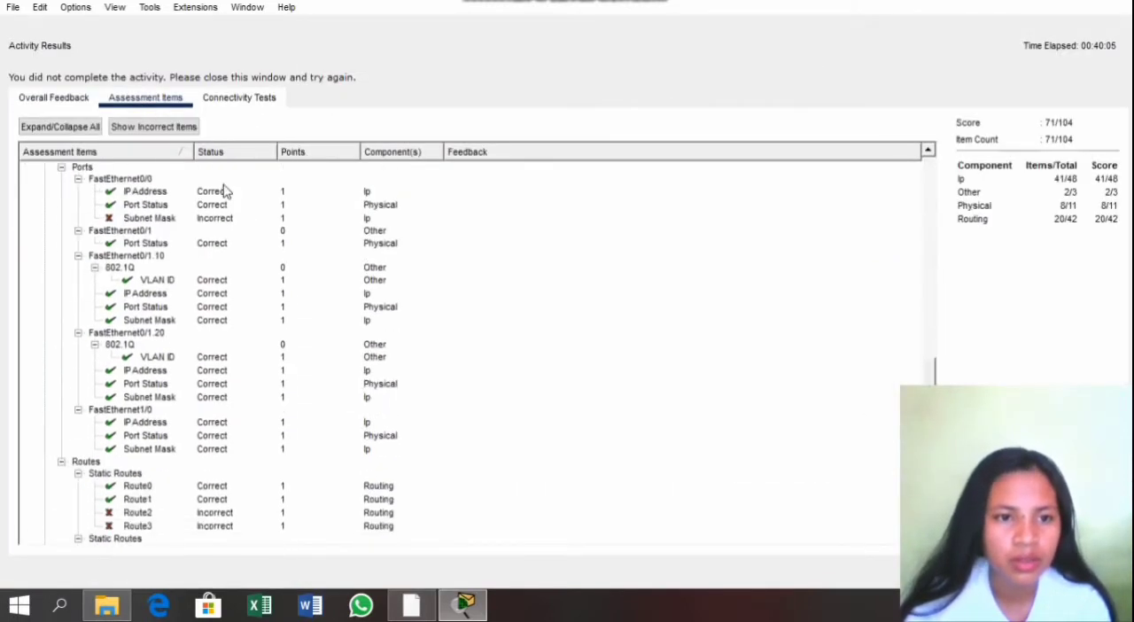
scroll(224, 191, "down", 5)
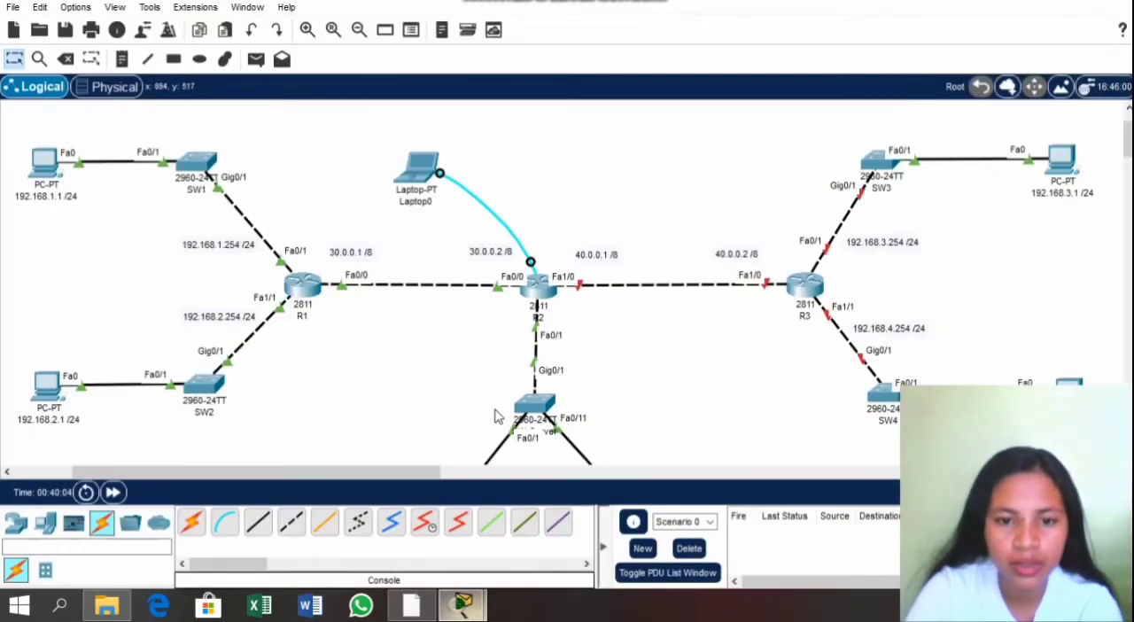
Step: Open a terminal session to R2 from Laptop0, keeping the default port configuration of 9600 bits per second
left_click(418, 180)
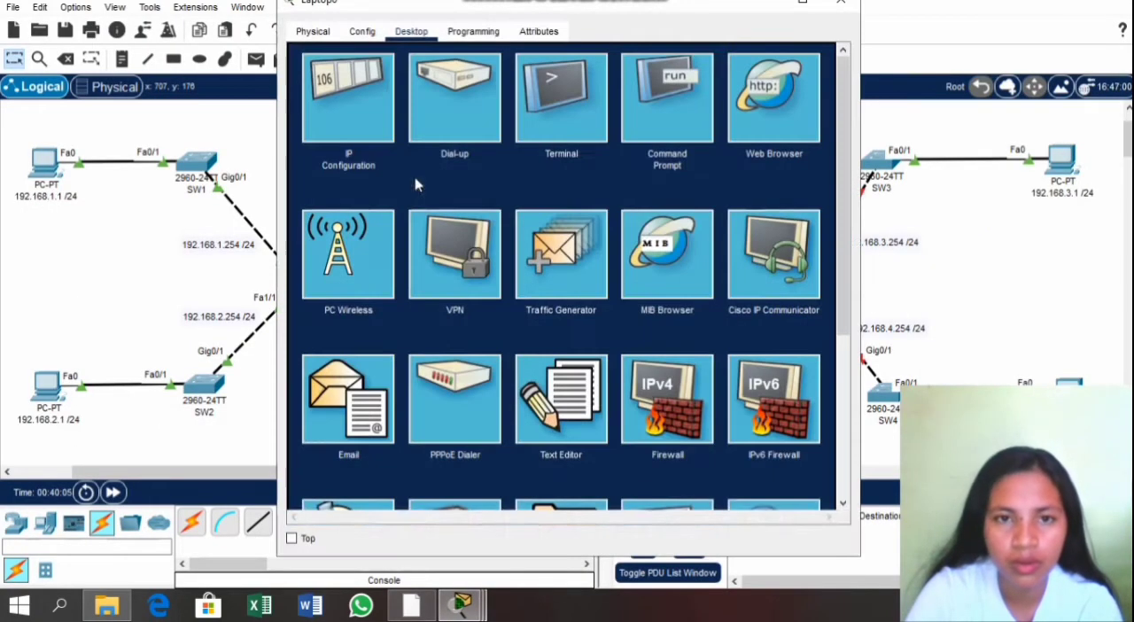
left_click(570, 122)
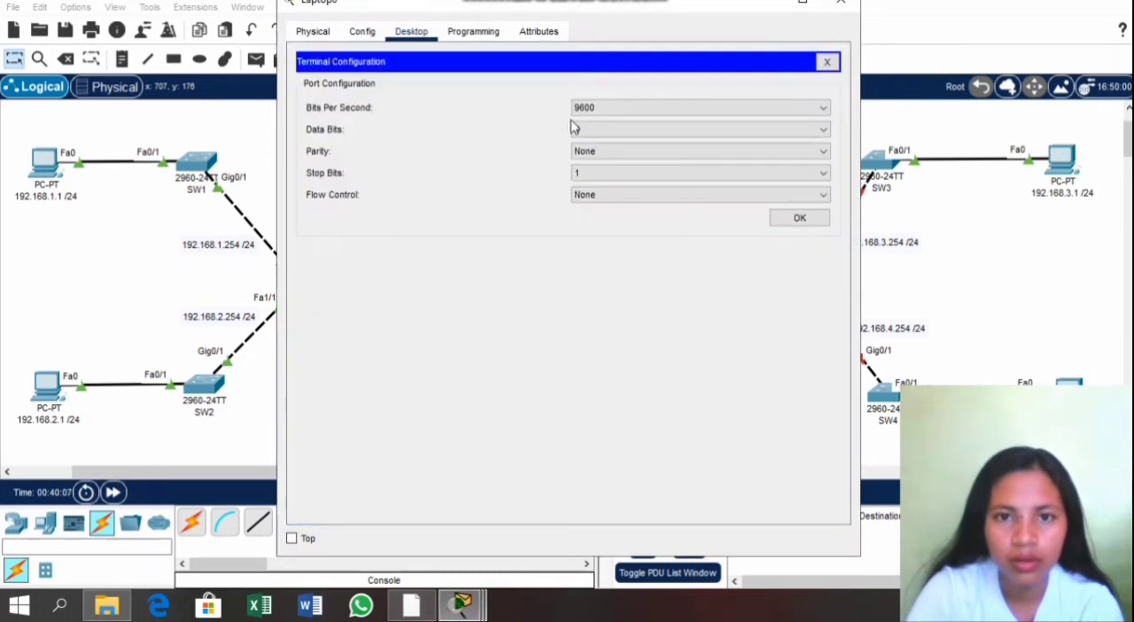
left_click(795, 219)
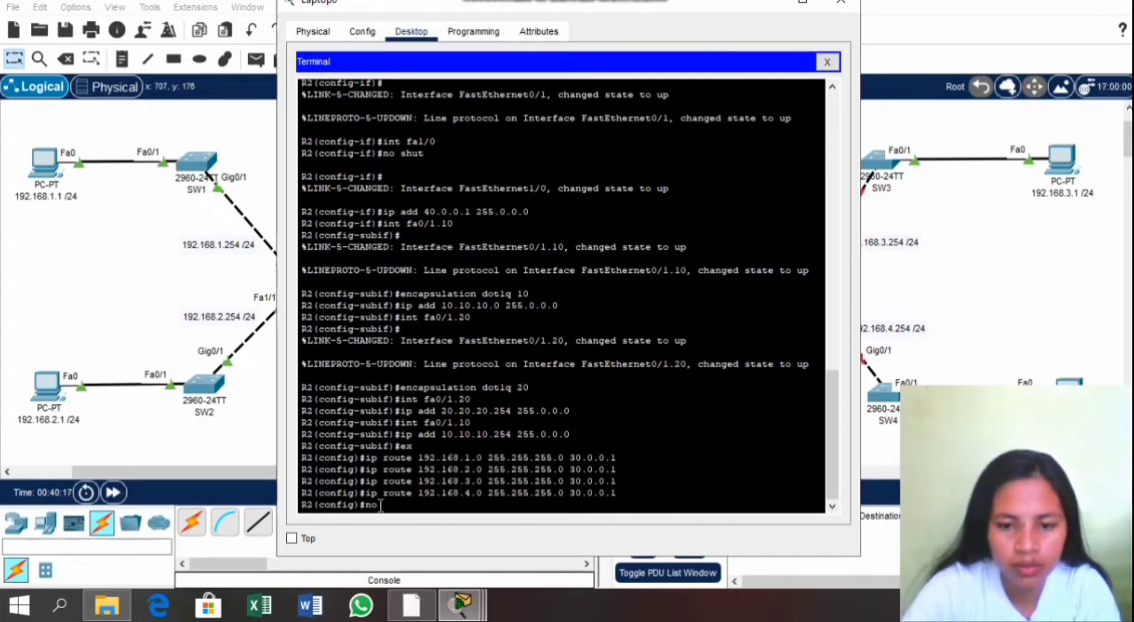
Step: Remove R2's static route to network 192.168.3.0 with mask 255.255.255.0 through next hop 30.0.0.1
type("ute")
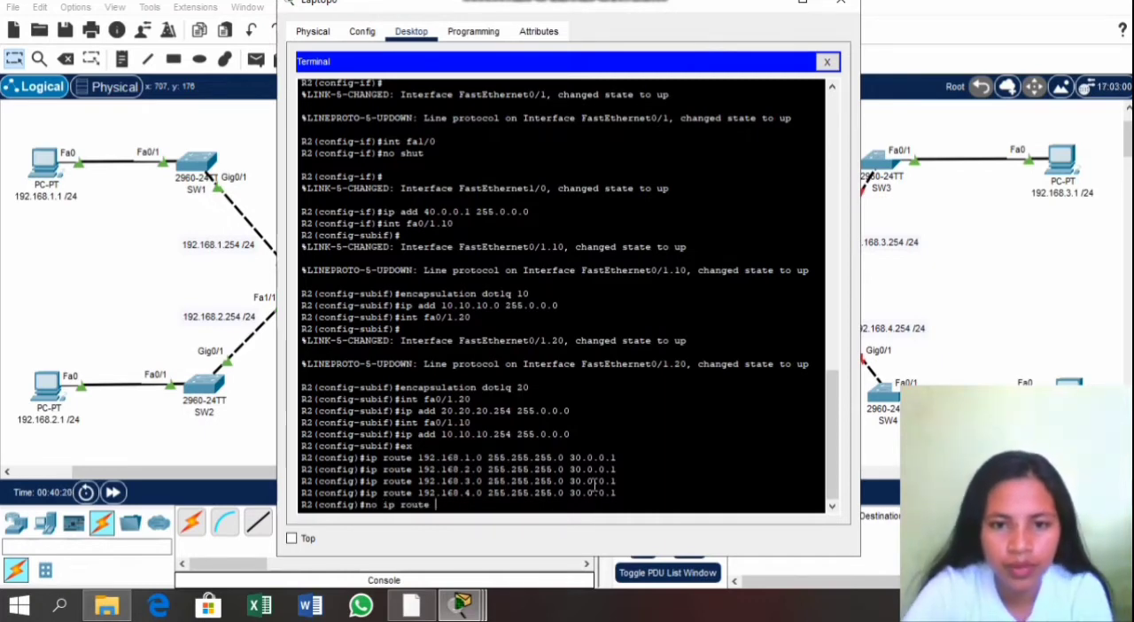
left_click_drag(598, 483, 618, 480)
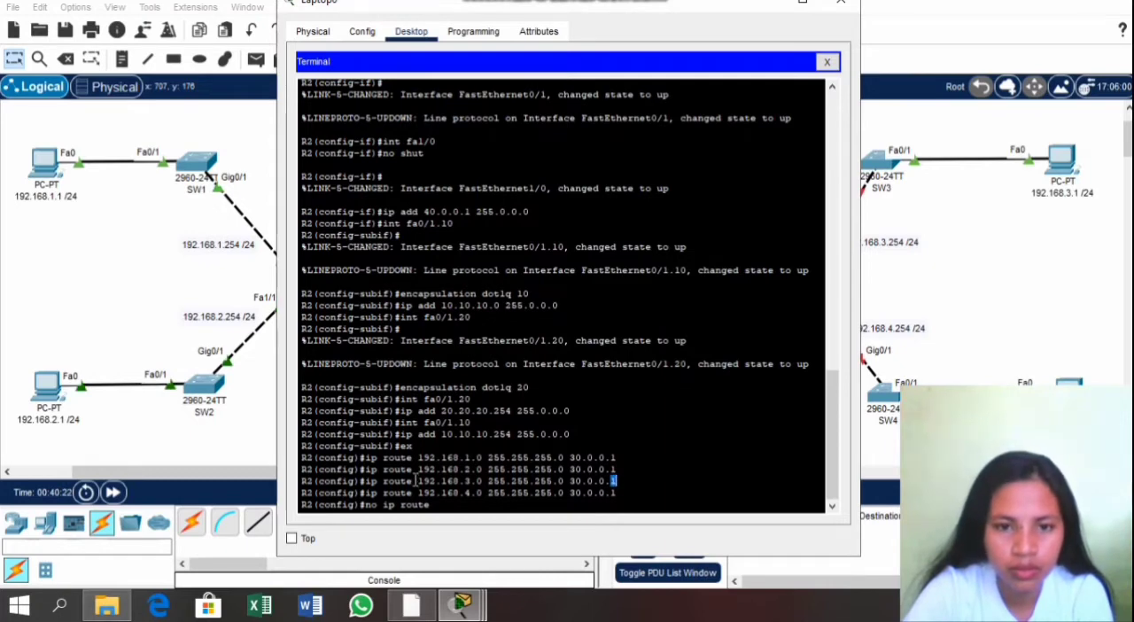
double_click(625, 483)
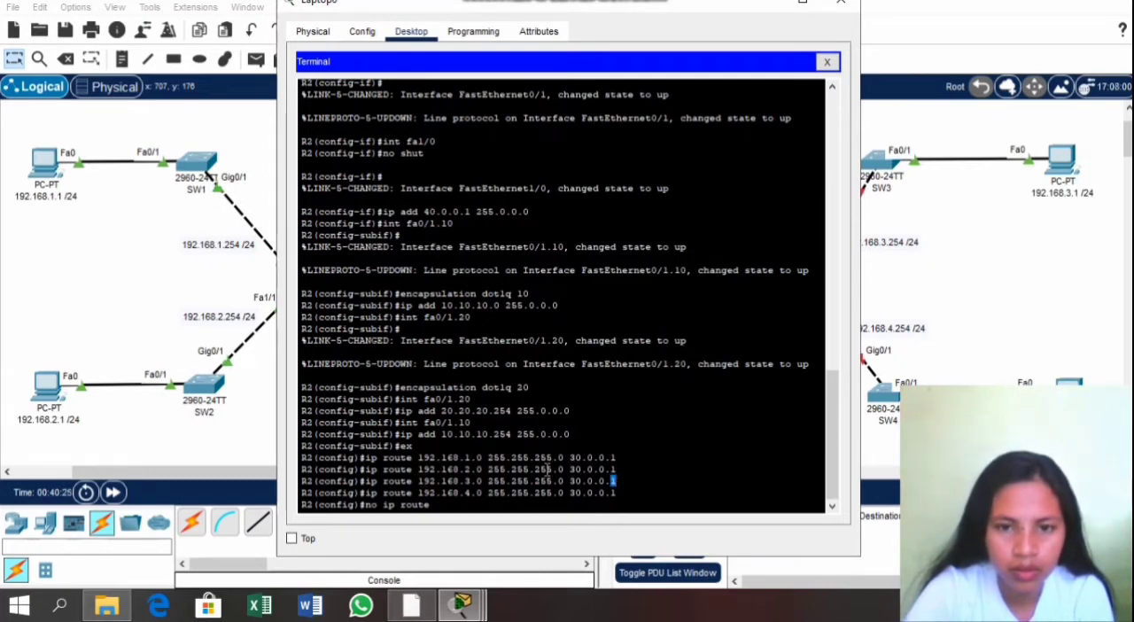
left_click(624, 479)
left_click_drag(614, 481, 424, 483)
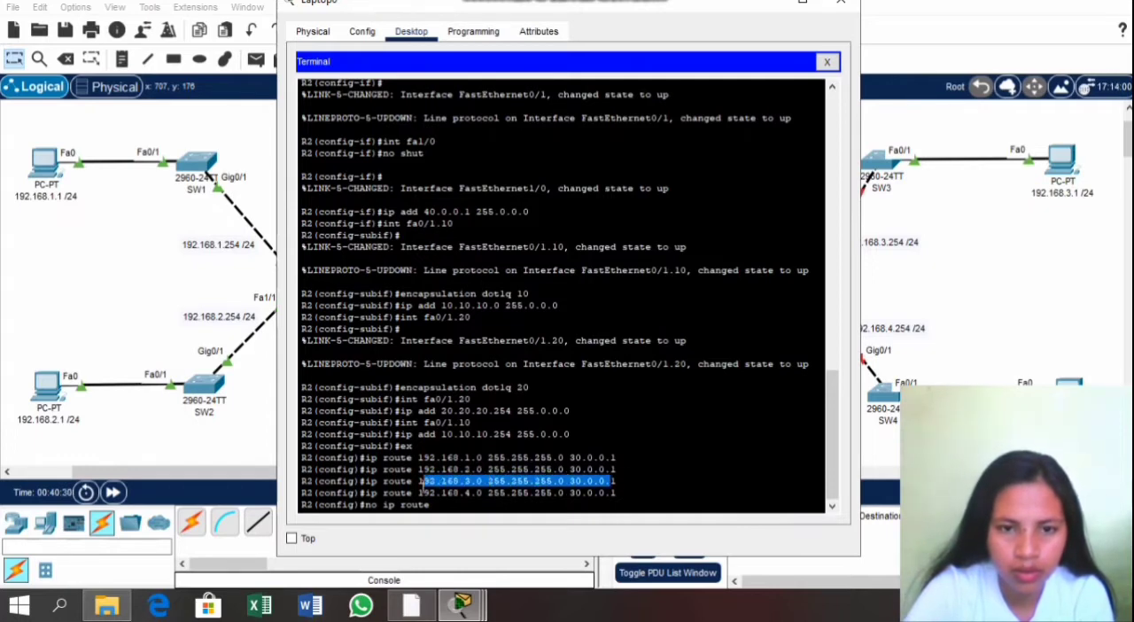
right_click(422, 485)
left_click(450, 498)
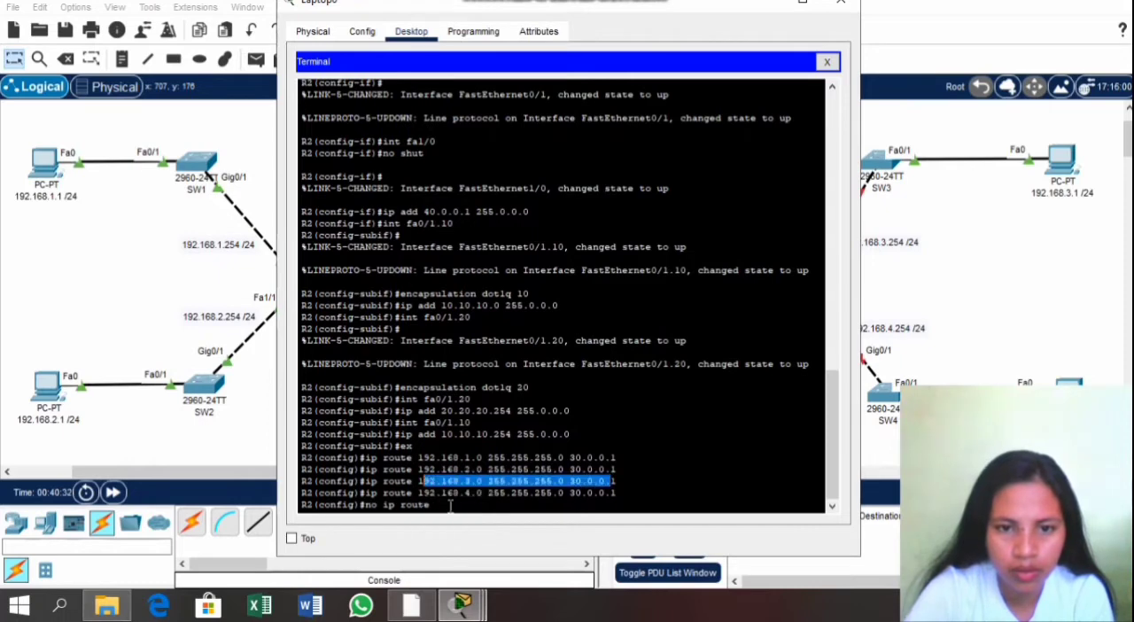
left_click(450, 507)
right_click(451, 510)
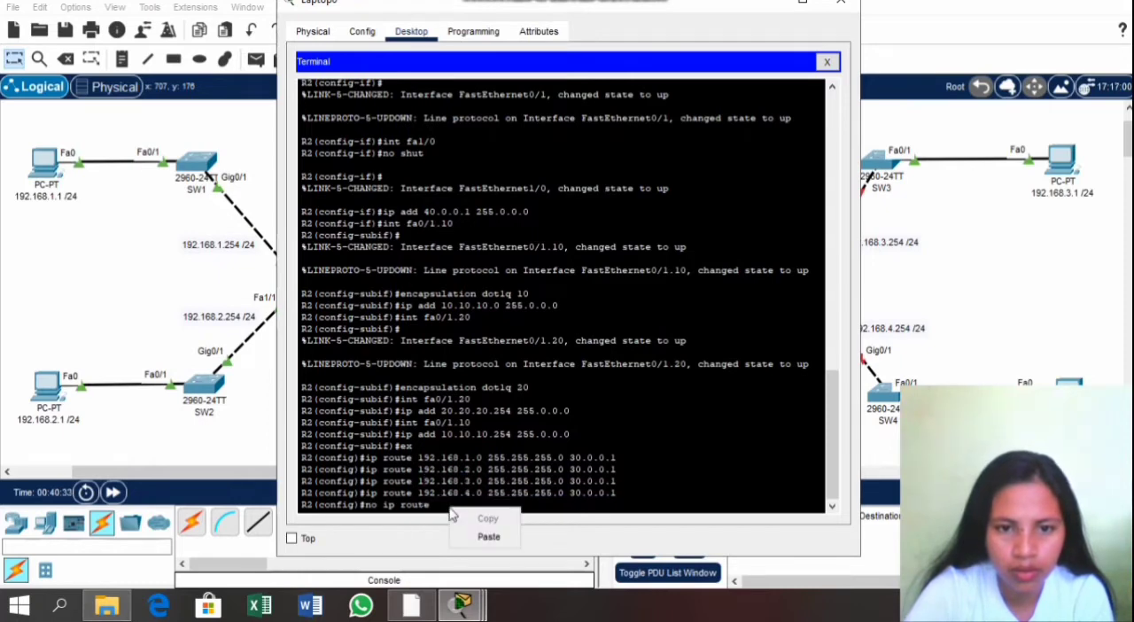
left_click(486, 536)
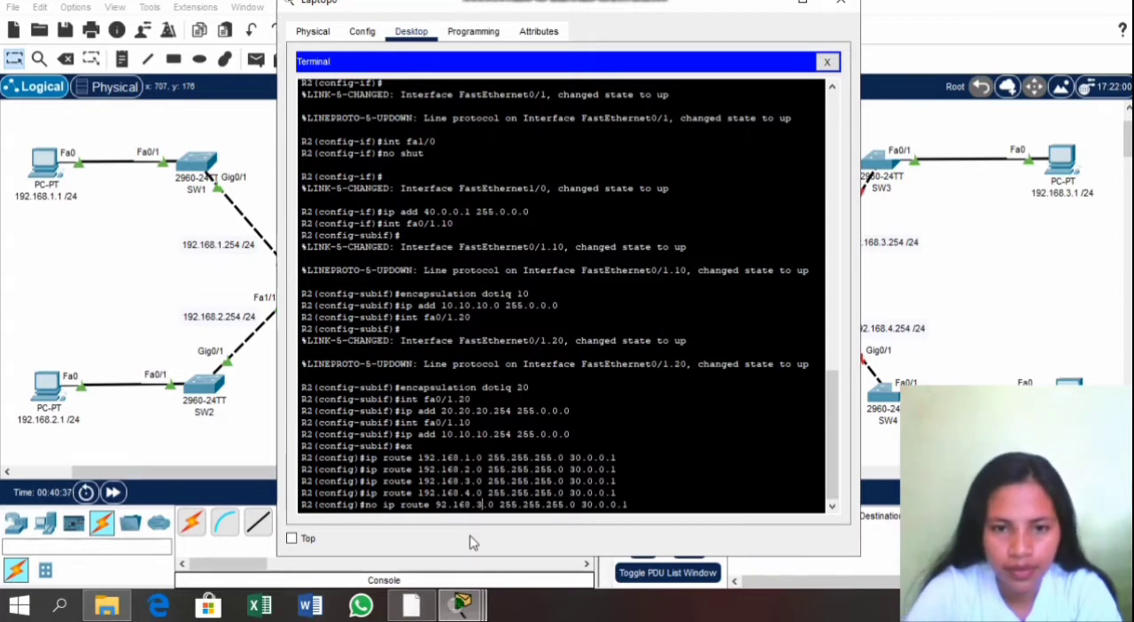
key("Left")
key("Left")
key("Left")
key("Left")
key("Left")
type("1")
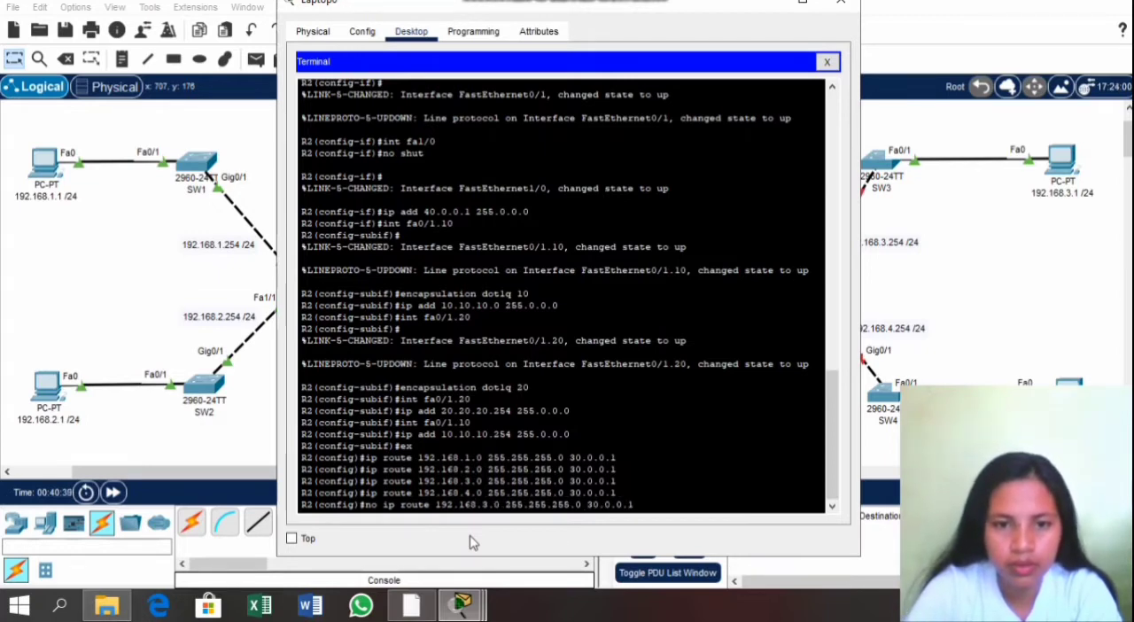
key("Return")
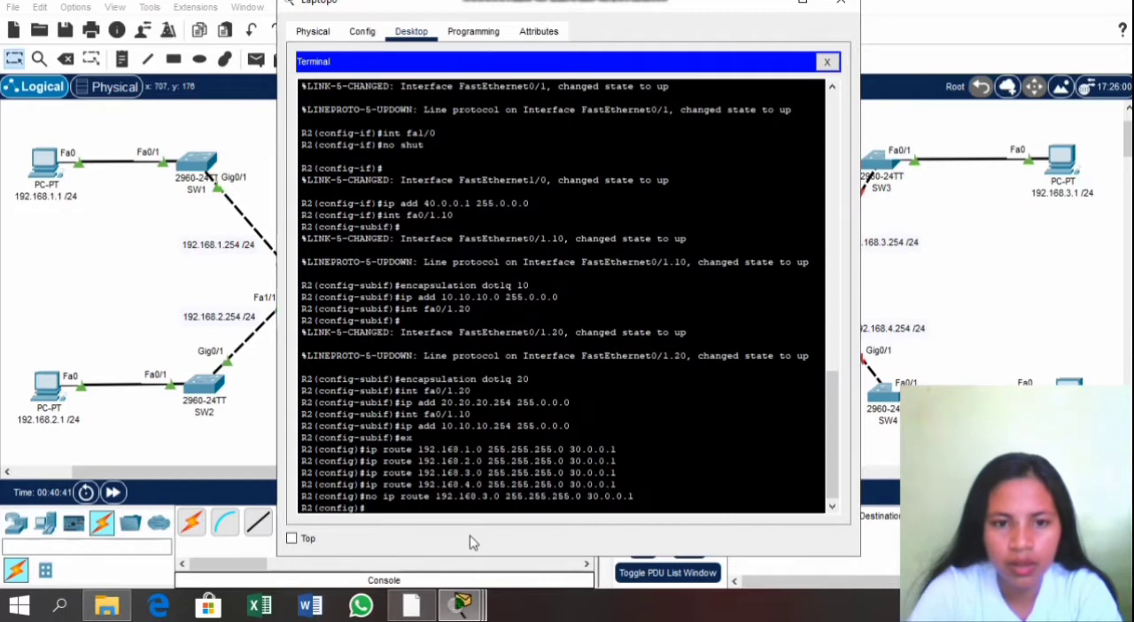
Step: Remove R2's static route to network 192.168.4.0 with mask 255.255.255.0 through 30.0.0.1, reusing the previous removal command
left_click_drag(645, 492, 365, 507)
right_click(364, 501)
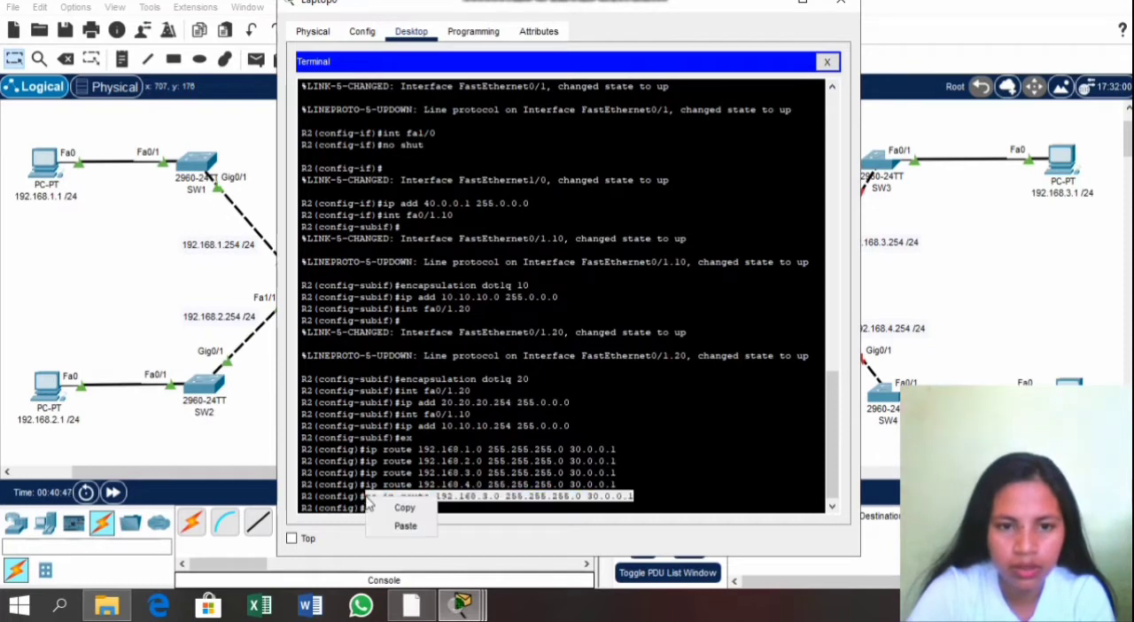
left_click(395, 508)
left_click(390, 509)
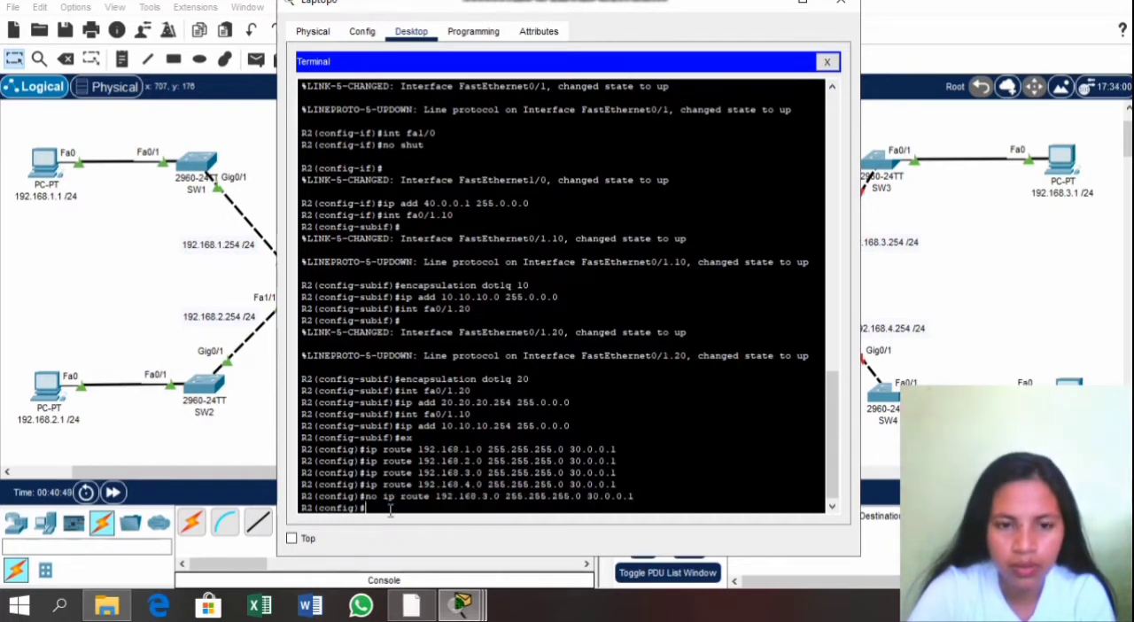
right_click(390, 512)
left_click(421, 540)
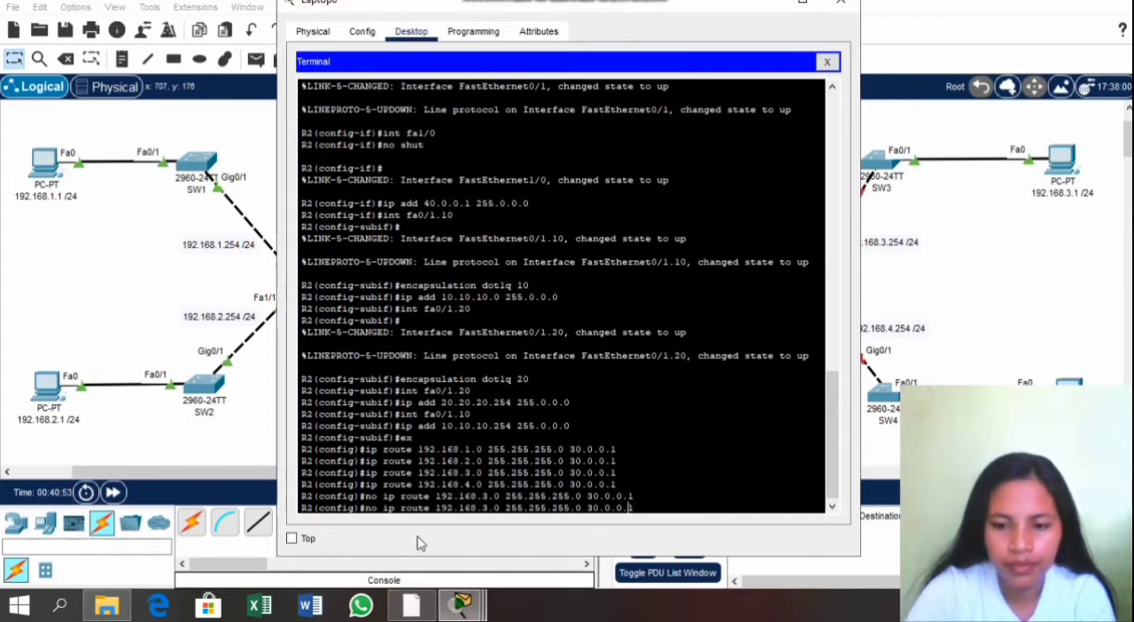
key("Left")
key("Left")
key("Left")
key("Left")
key("Left")
key("Left")
key("Left")
key("Left")
key("Left")
key("Left")
key("Left")
key("Left")
key("Left")
key("Left")
key("Left")
key("Left")
key("Left")
key("Left")
key("Left")
key("Left")
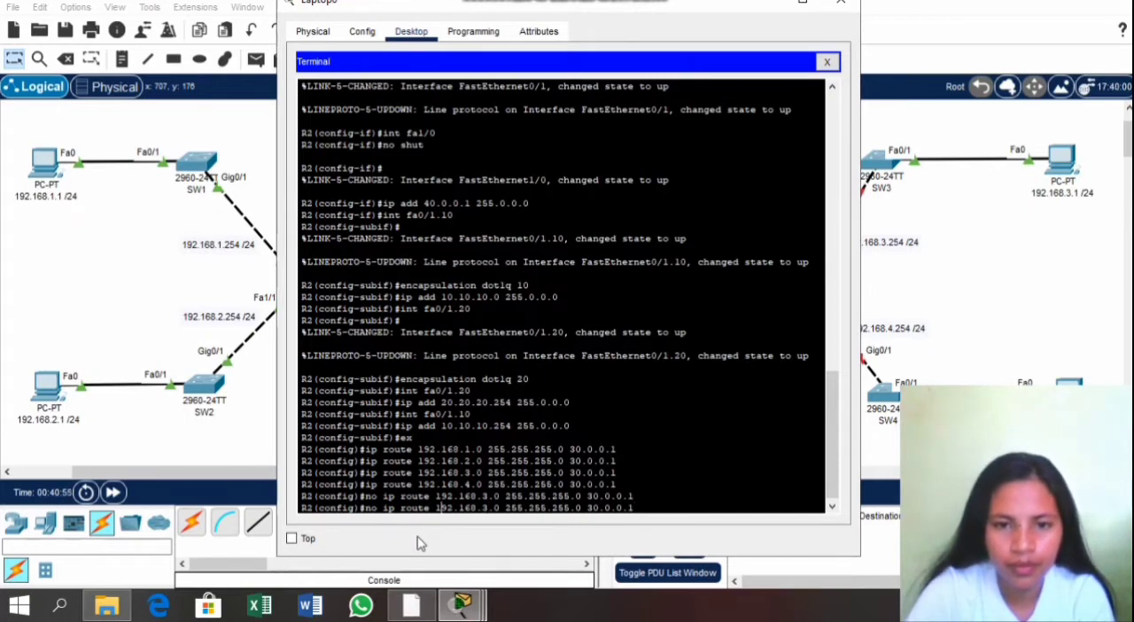
key("Right")
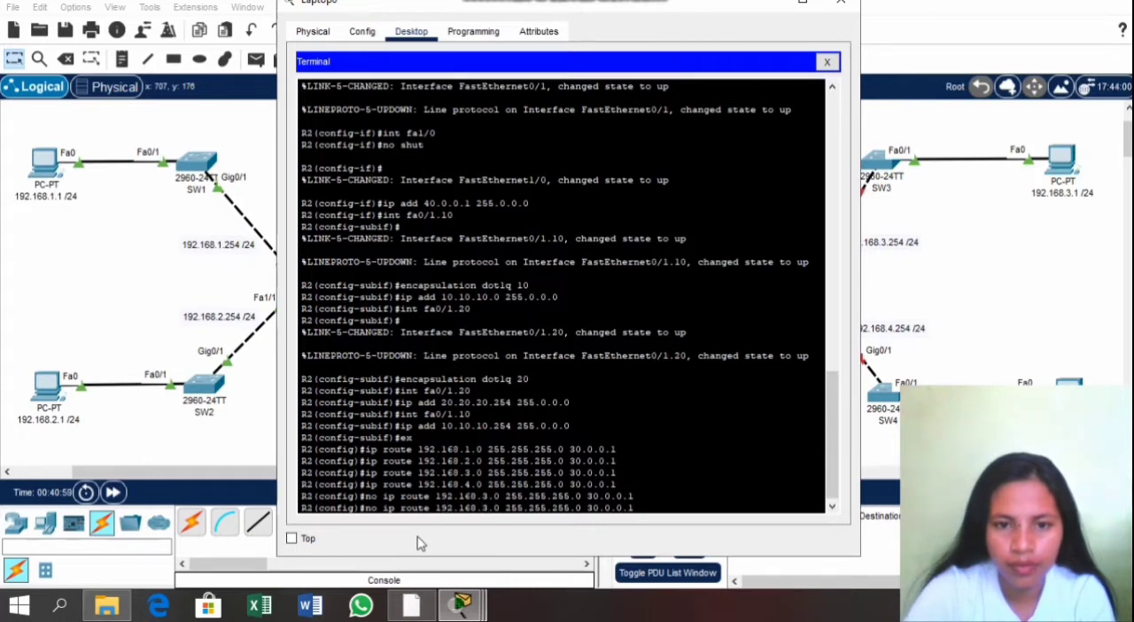
key("Right")
key("Right")
key("Right")
key("Right")
key("Right")
key("Right")
key("Right")
key("BackSpace")
type("4")
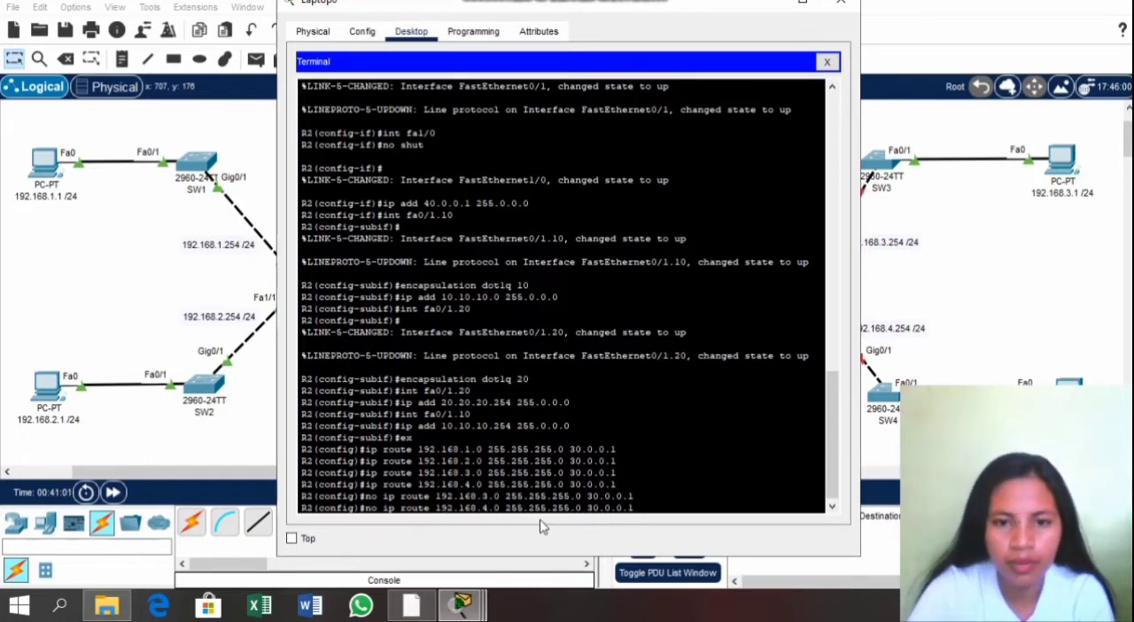
key("Return")
Step: Add a static route on R2 to network 192.168.3.0 with mask 255.255.255.0 through next hop 40.0.0.2
type("ip")
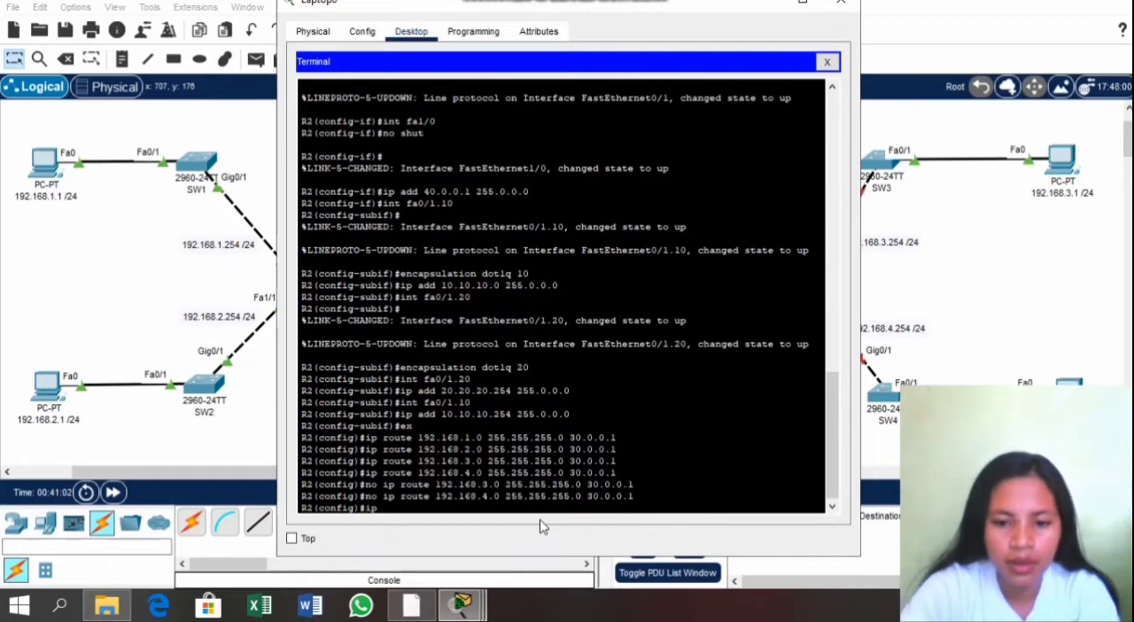
type(" route ")
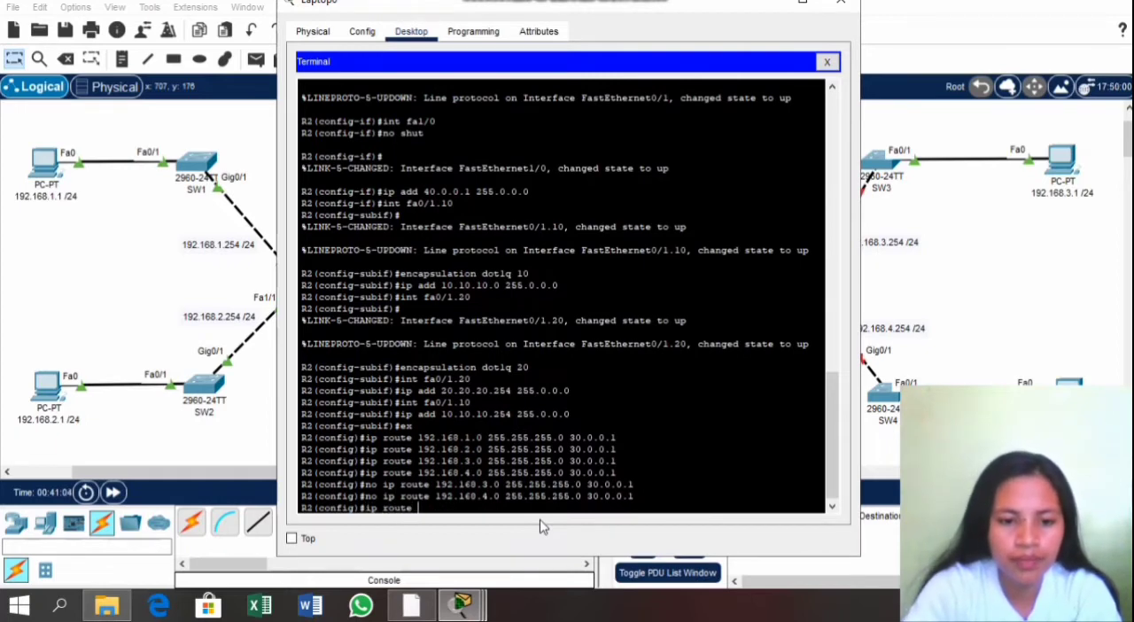
type("192.1")
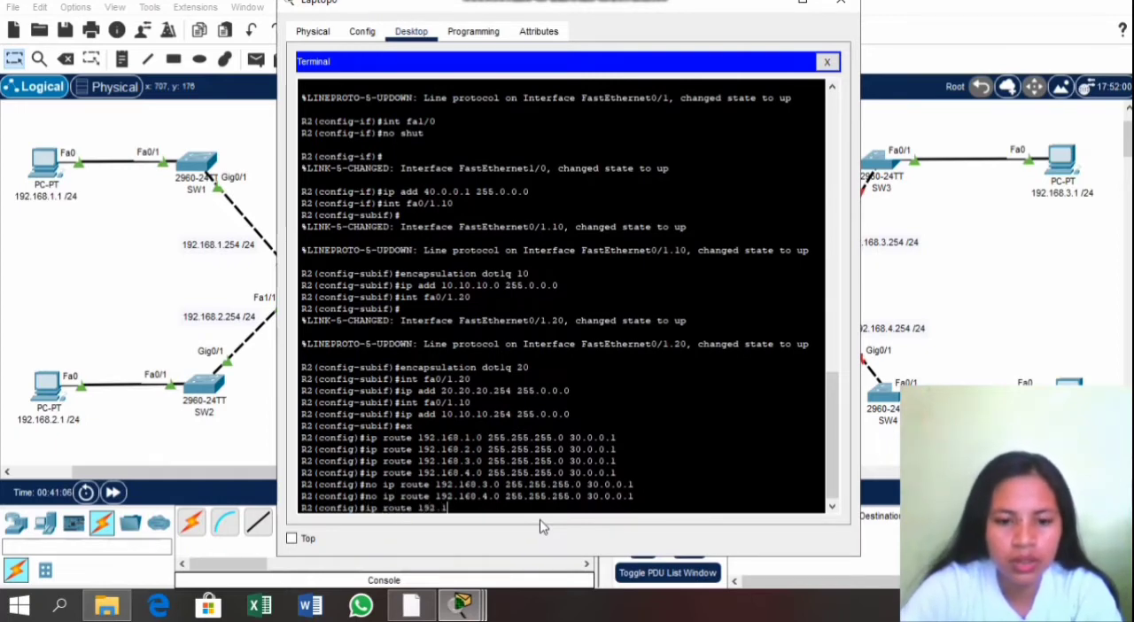
type("68.")
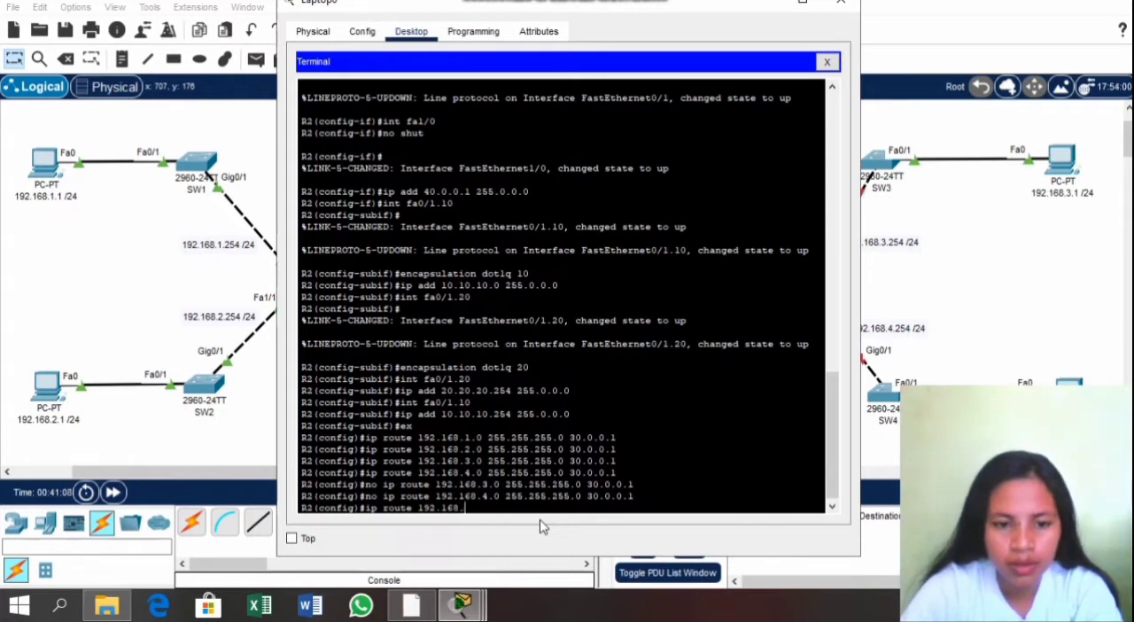
type("3.0 2")
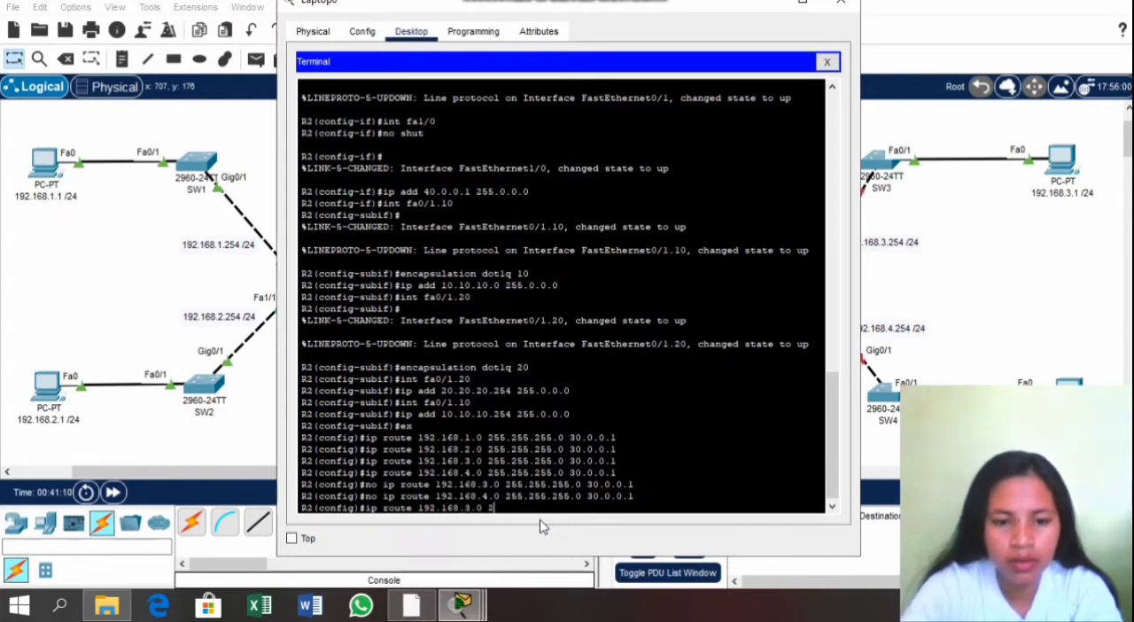
type("55.255")
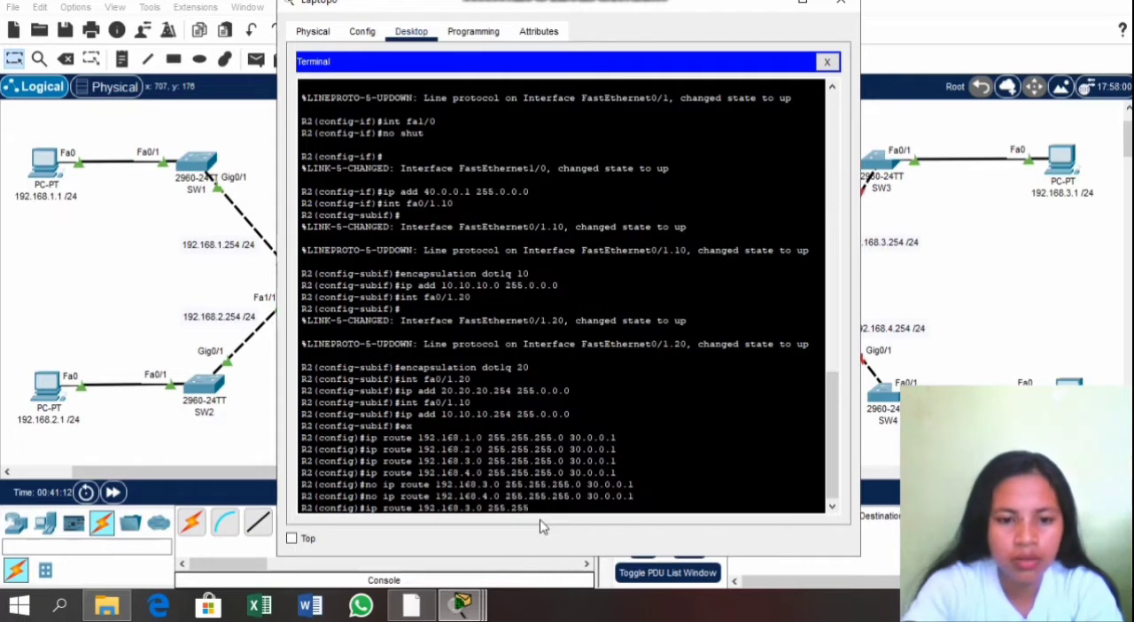
type(".")
type("255.255")
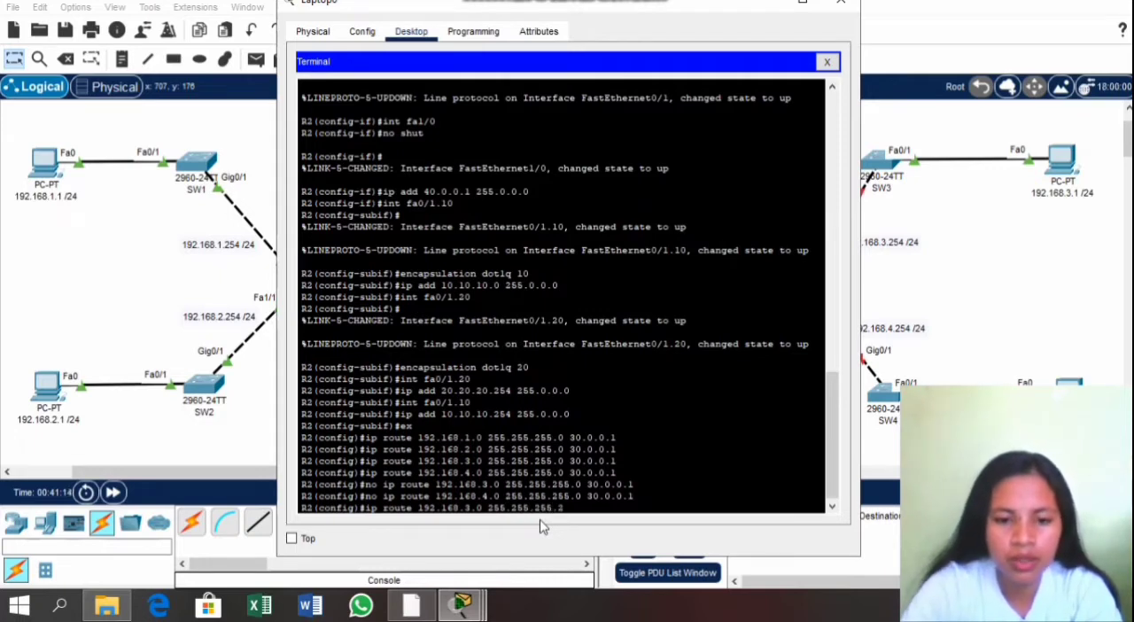
key("BackSpace")
key("BackSpace")
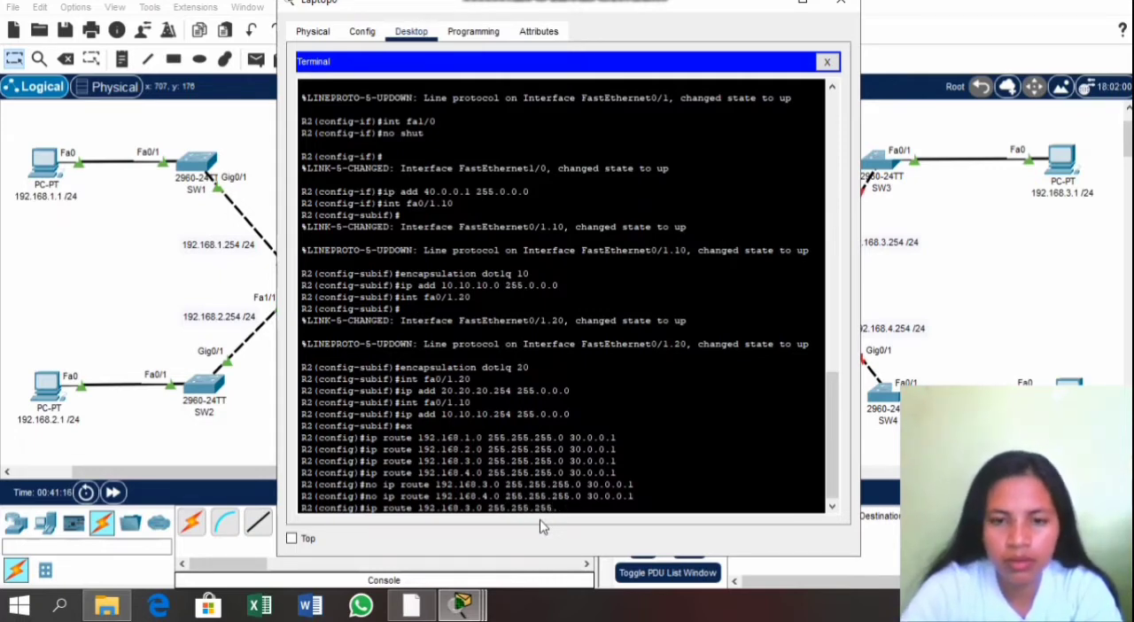
type("0")
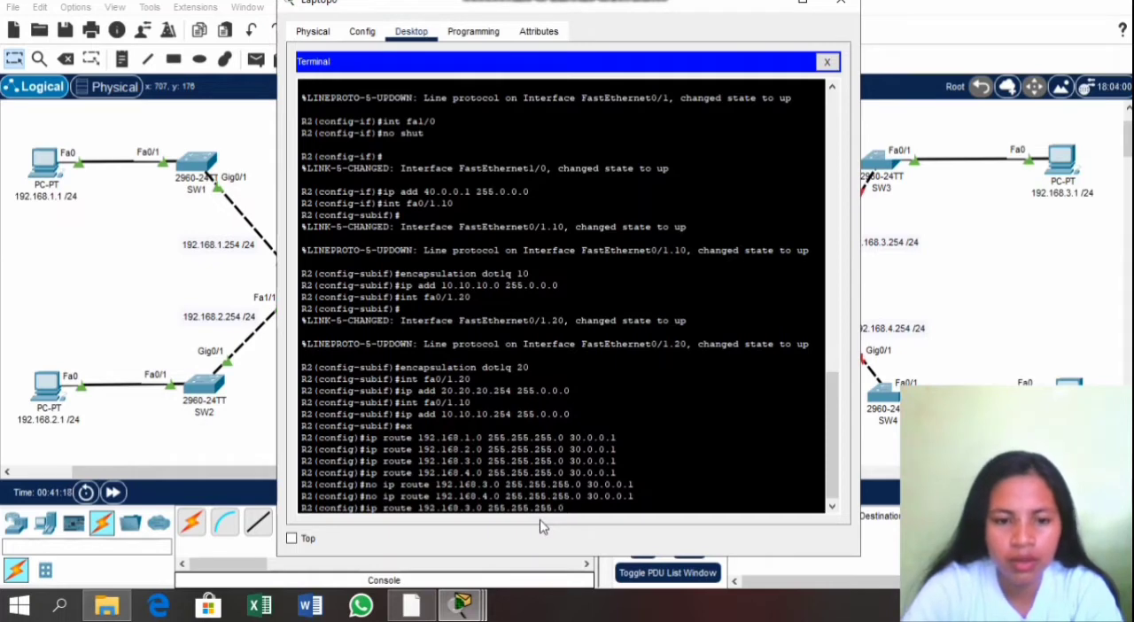
type(" 3")
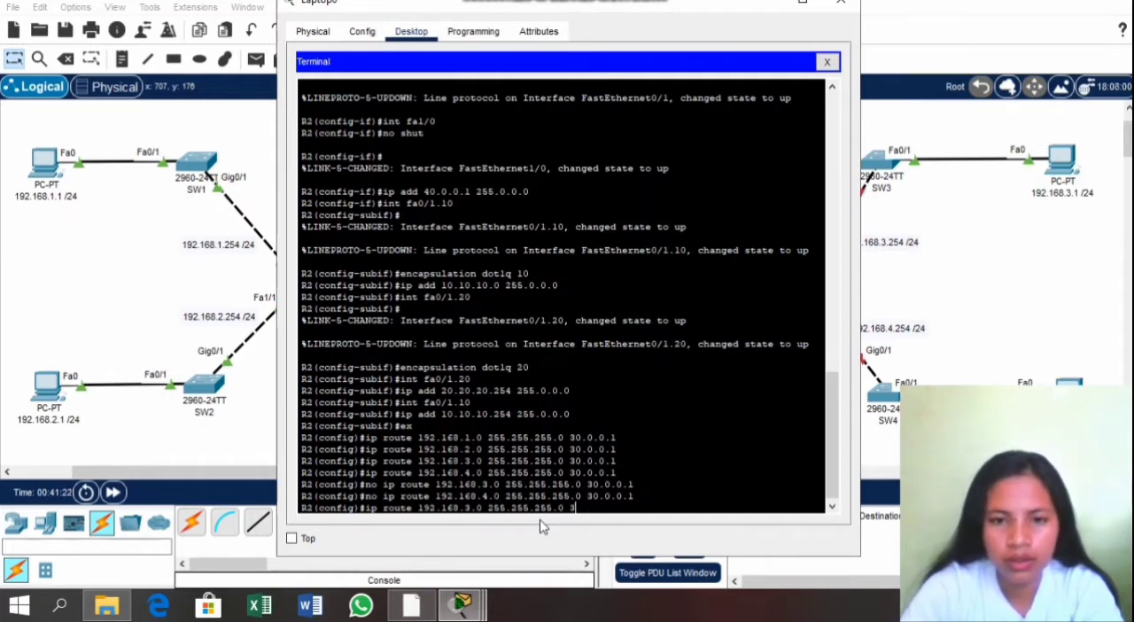
type("0.0.00.")
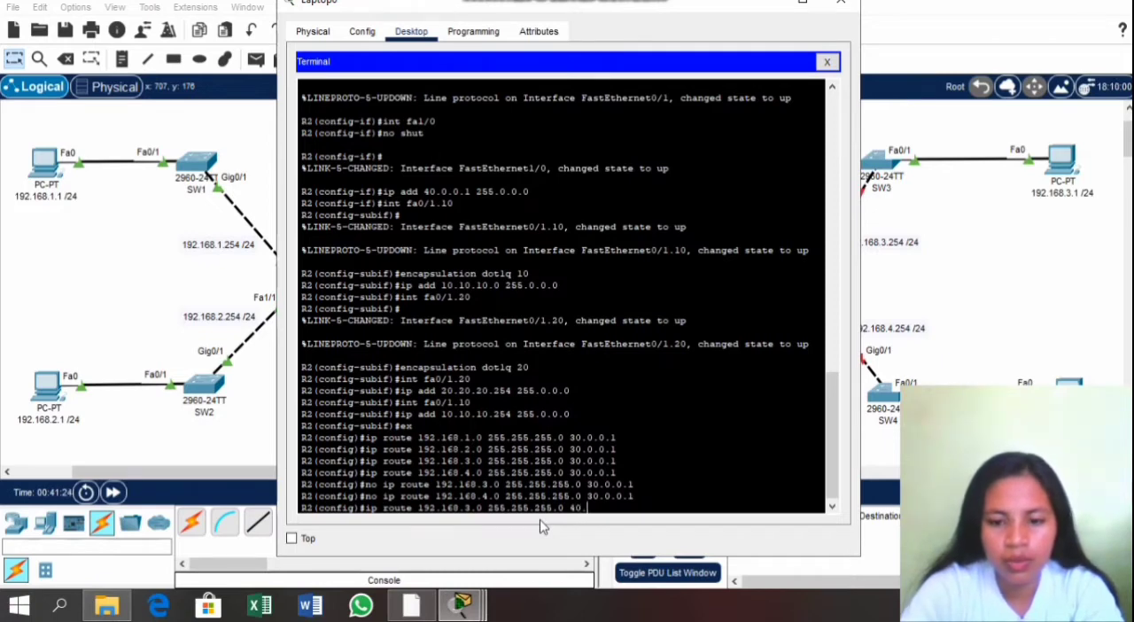
type("0.0.2")
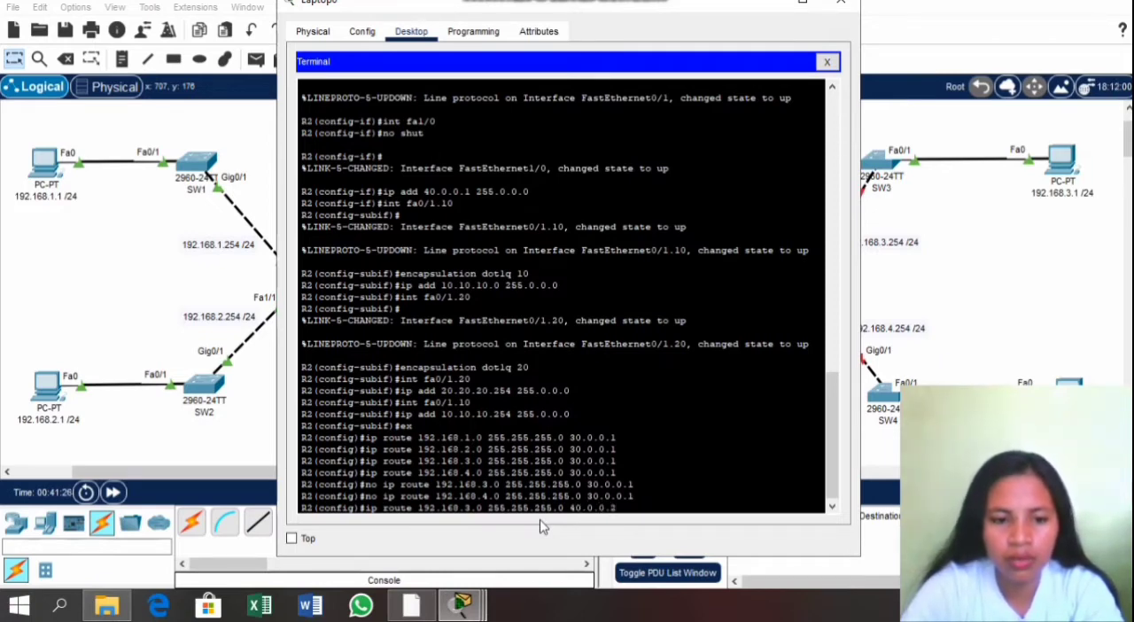
key("Return")
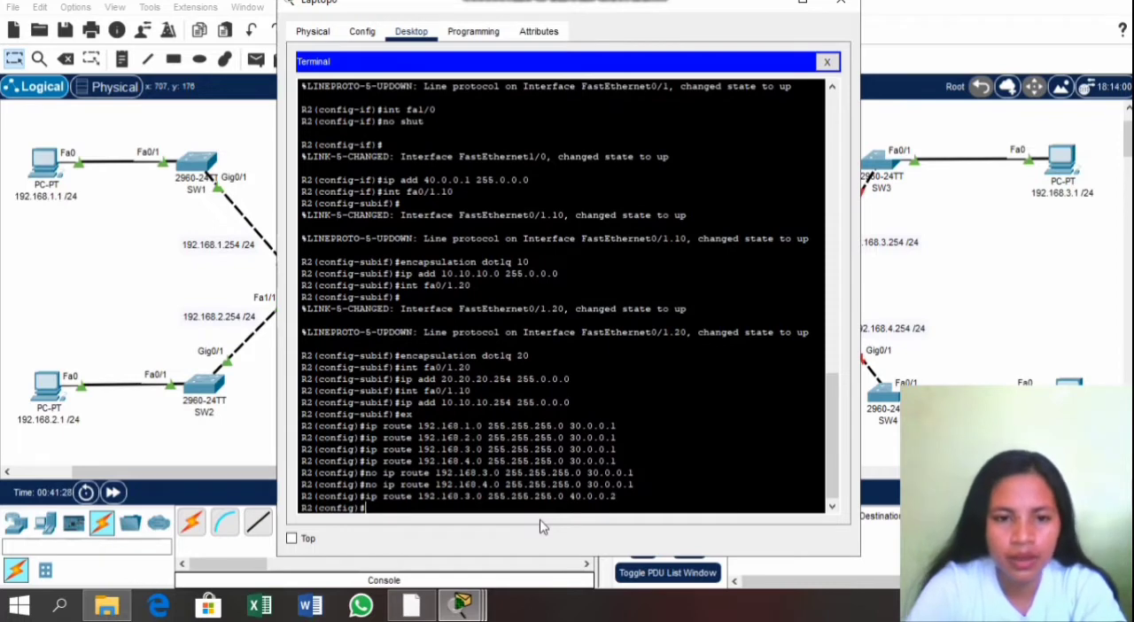
Step: Add a static route on R2 to network 192.168.4.0 with mask 255.255.255.0 through next hop 40.0.0.2
type("ip")
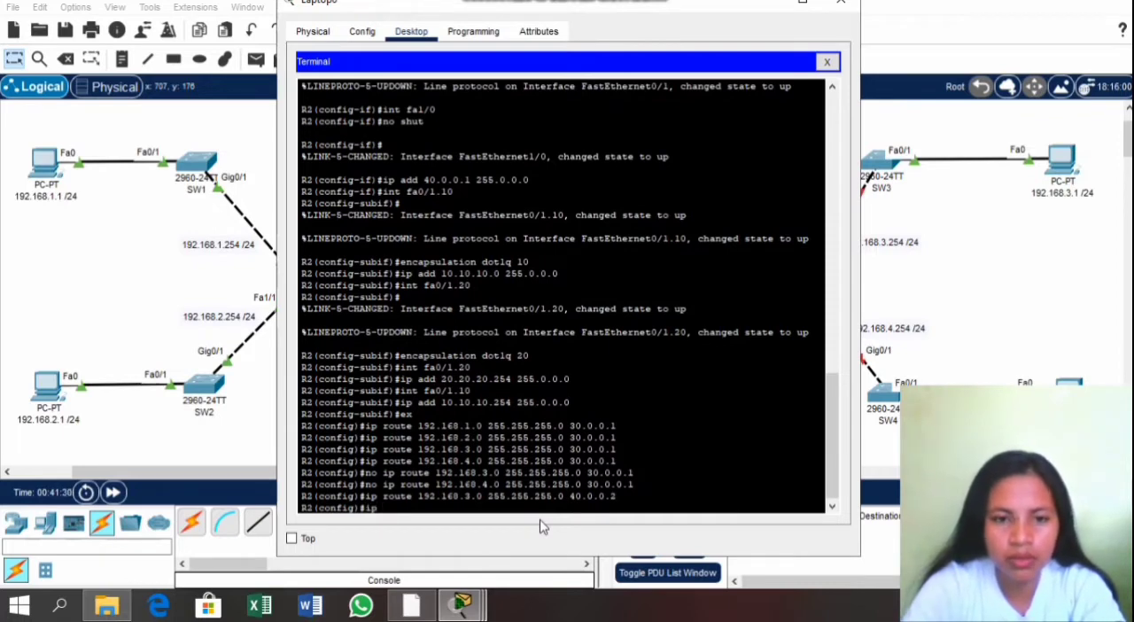
type(" ro")
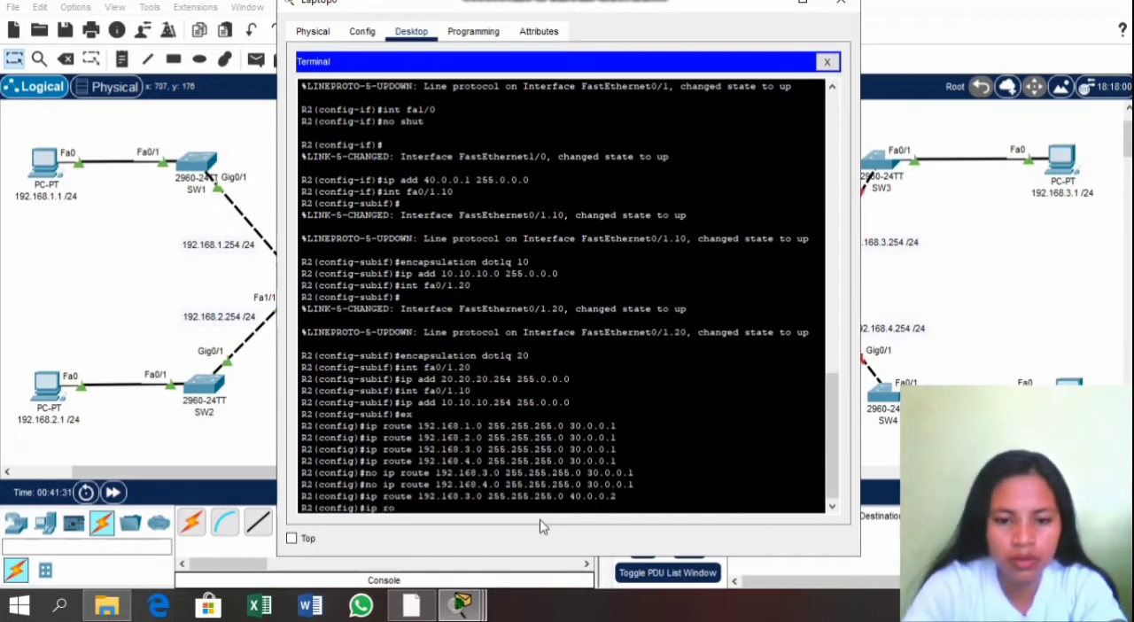
type("ute 19")
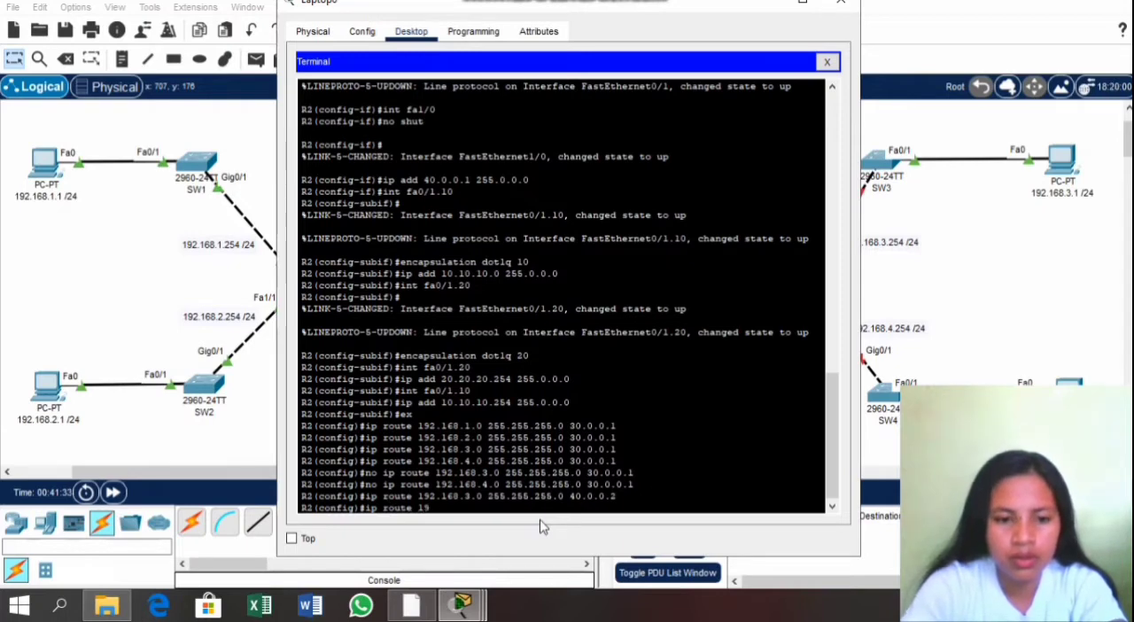
type("2.168")
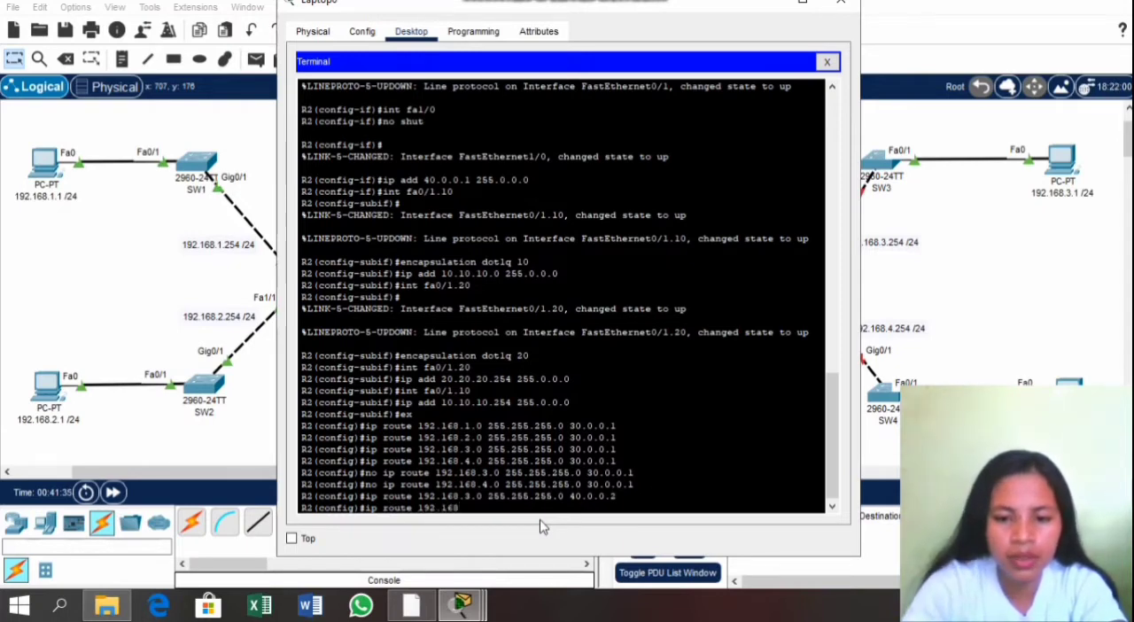
type(".")
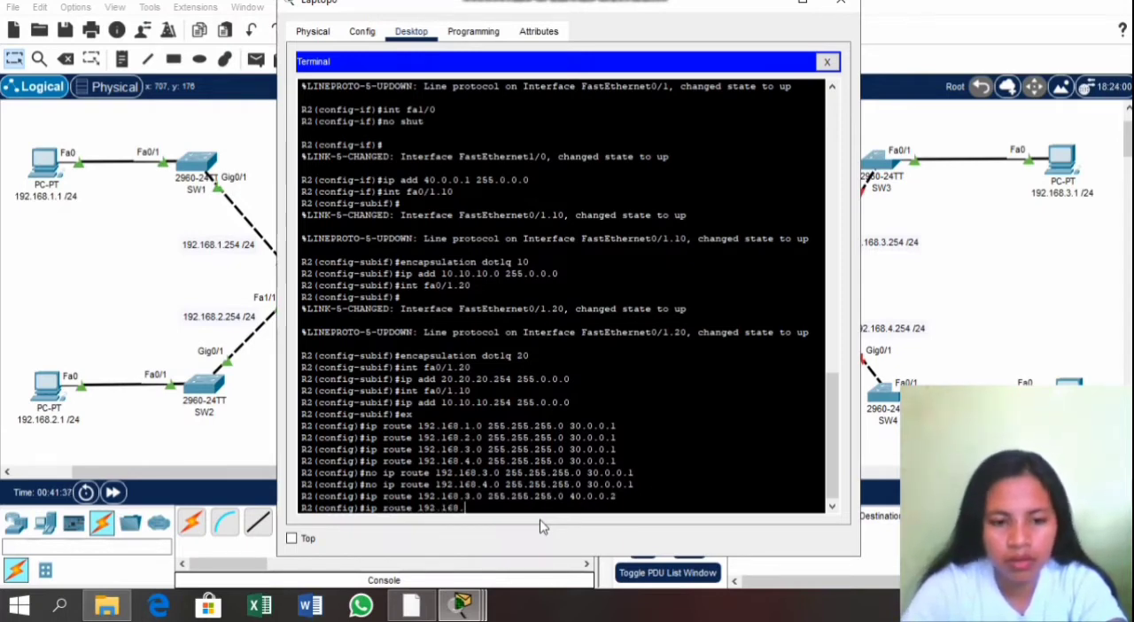
type("4.0 255")
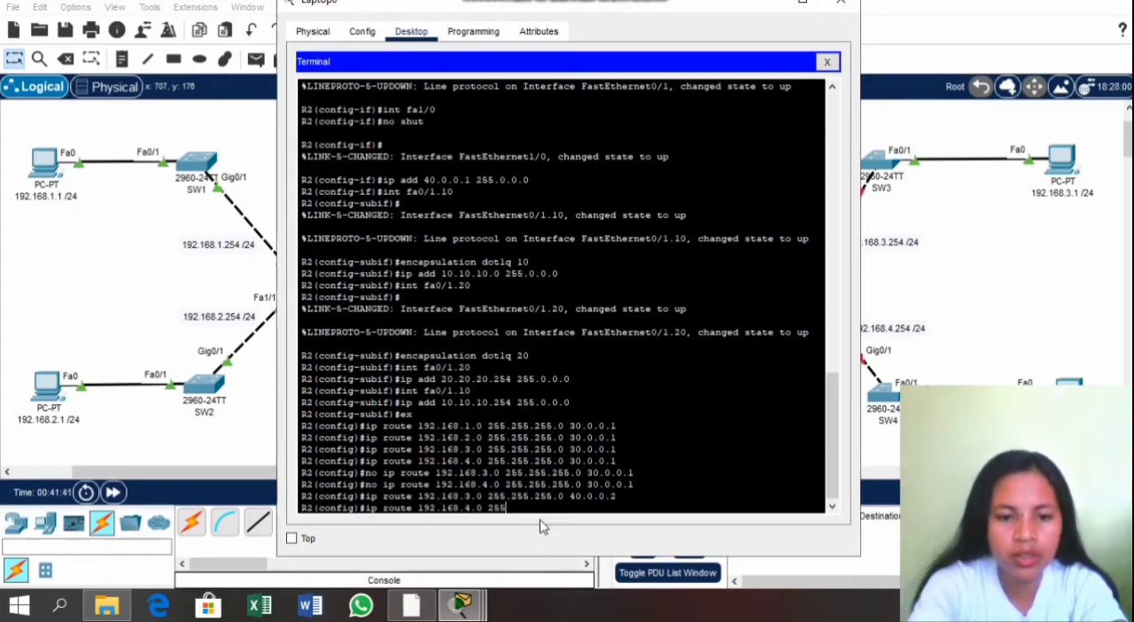
type(".255.25")
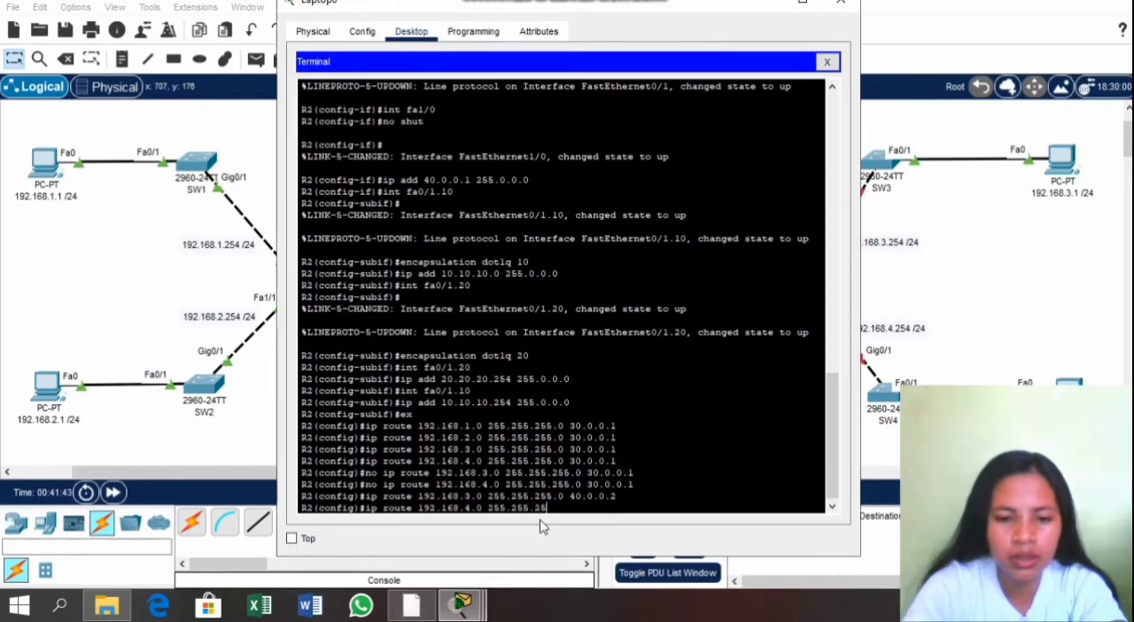
type("5.0")
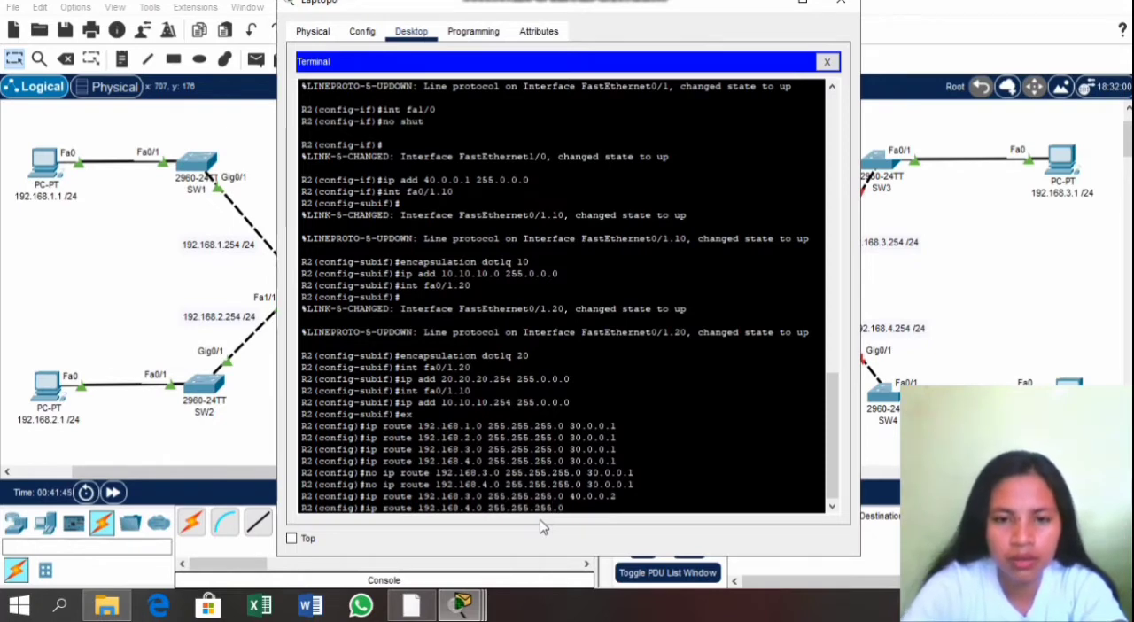
type(" 4")
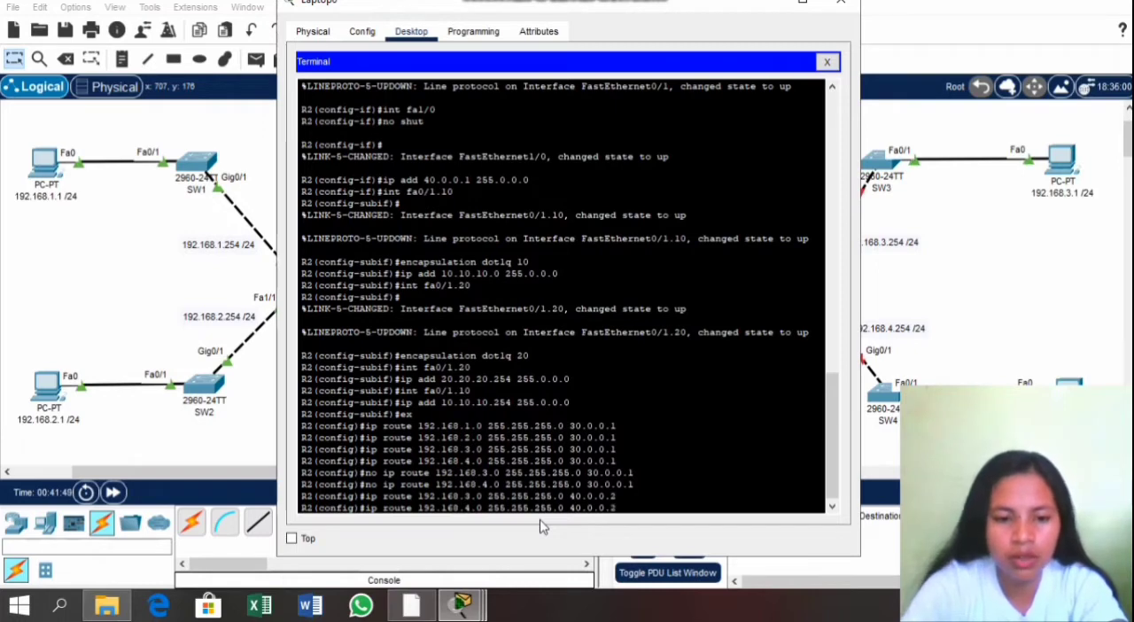
type("0.0.0.2")
key("Return")
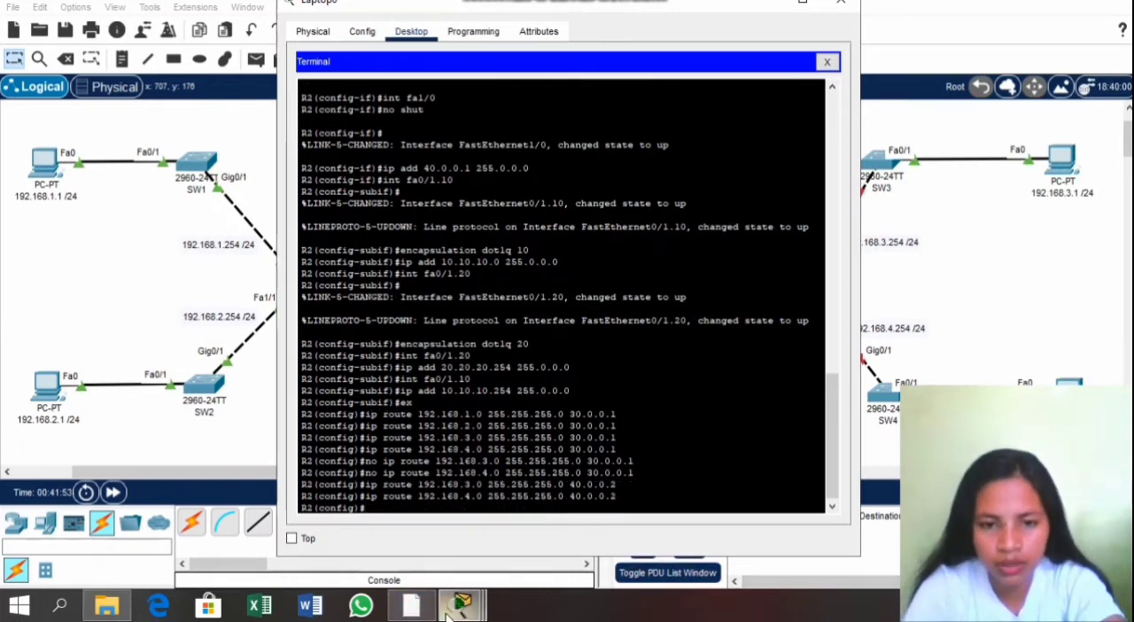
Step: Check the activity results and examine the assessment items for the ports and static routes of R1, R2 and R3
mouse_move(447, 615)
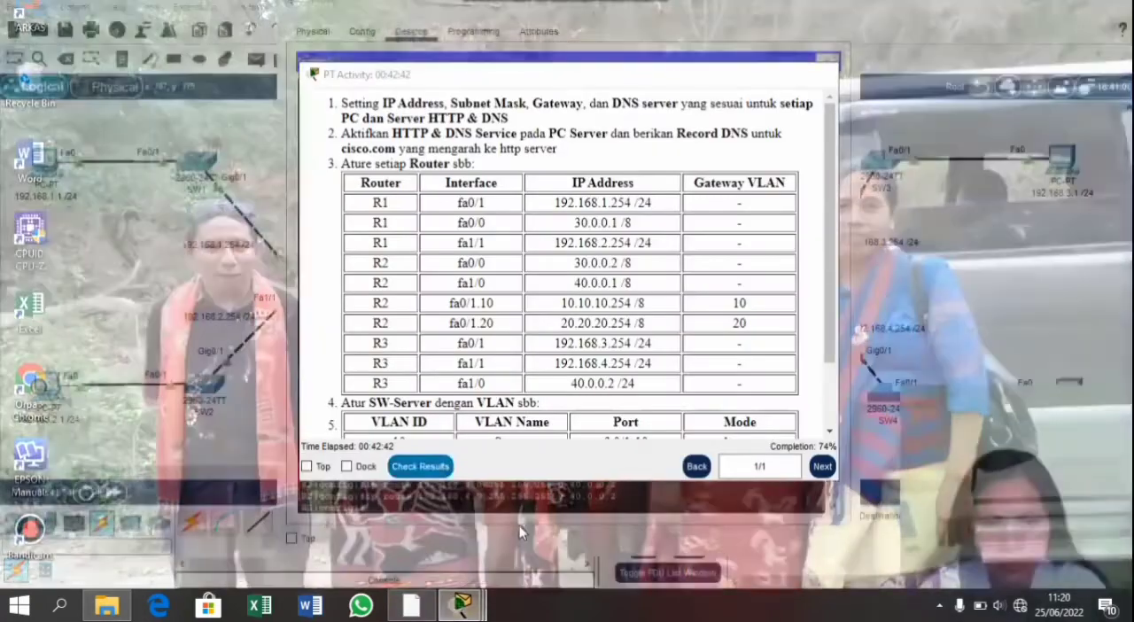
left_click(549, 471)
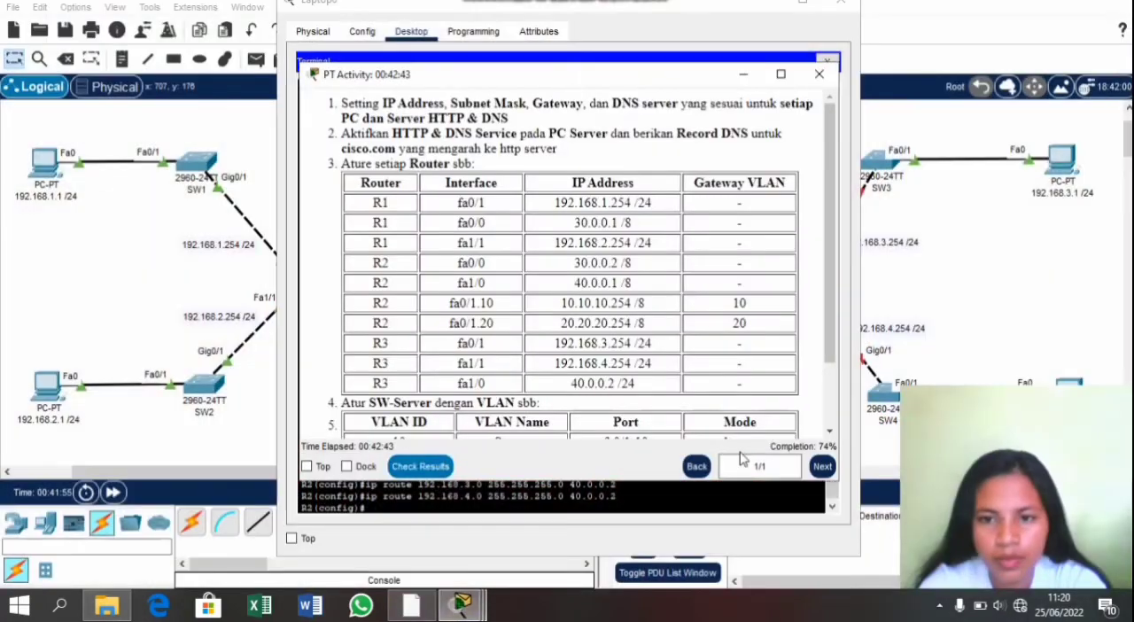
left_click(420, 466)
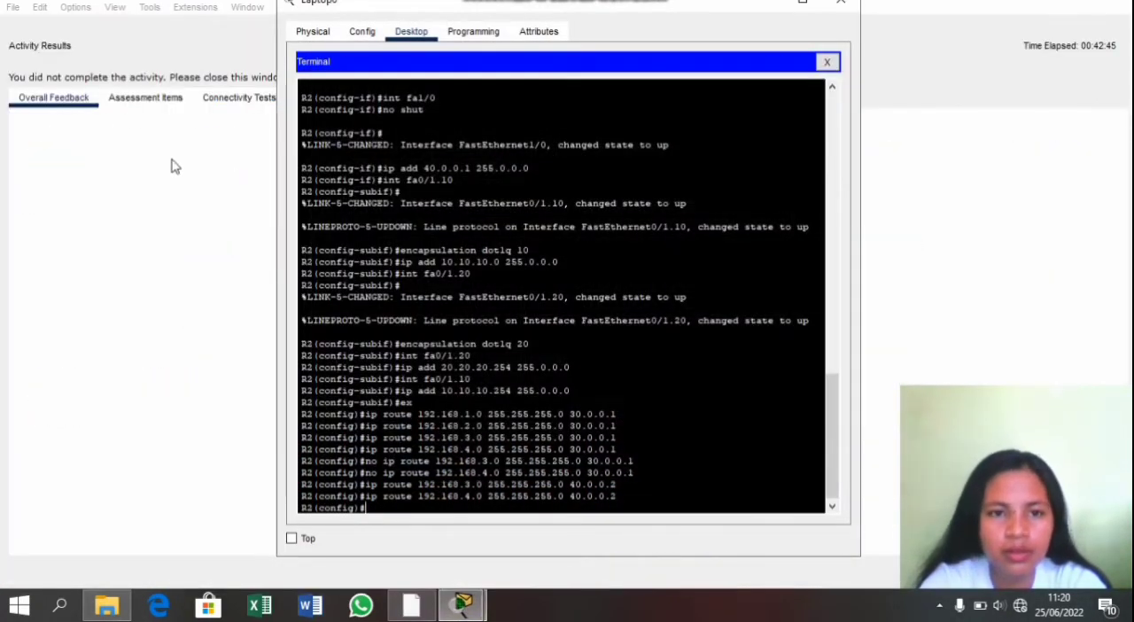
left_click(165, 100)
scroll(180, 304, "down", 1)
scroll(180, 304, "down", 10)
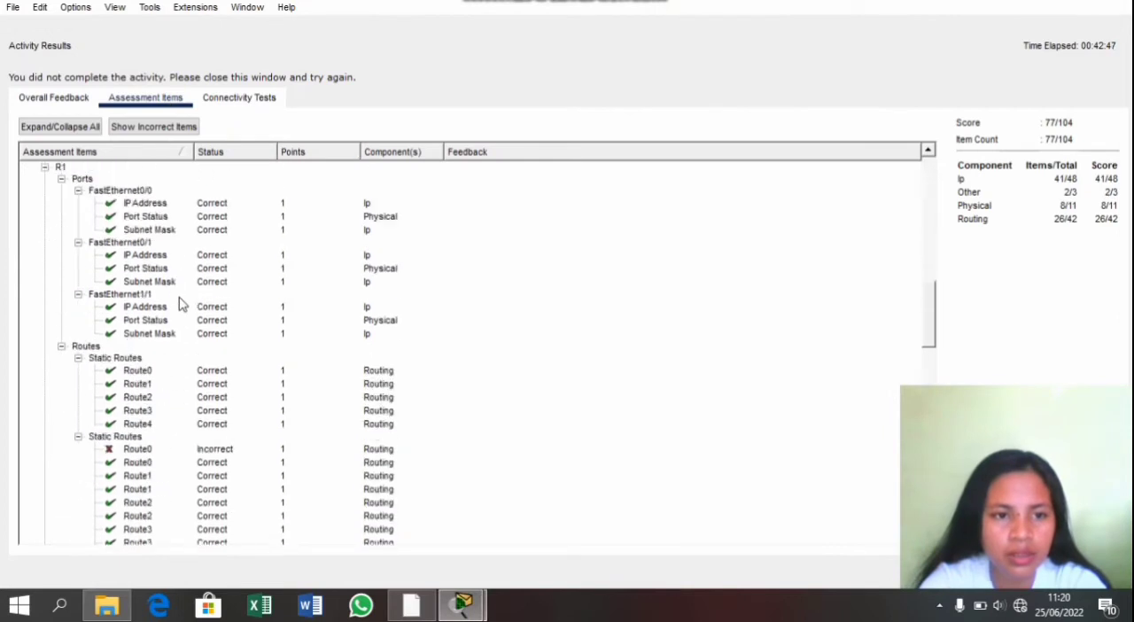
scroll(180, 303, "down", 3)
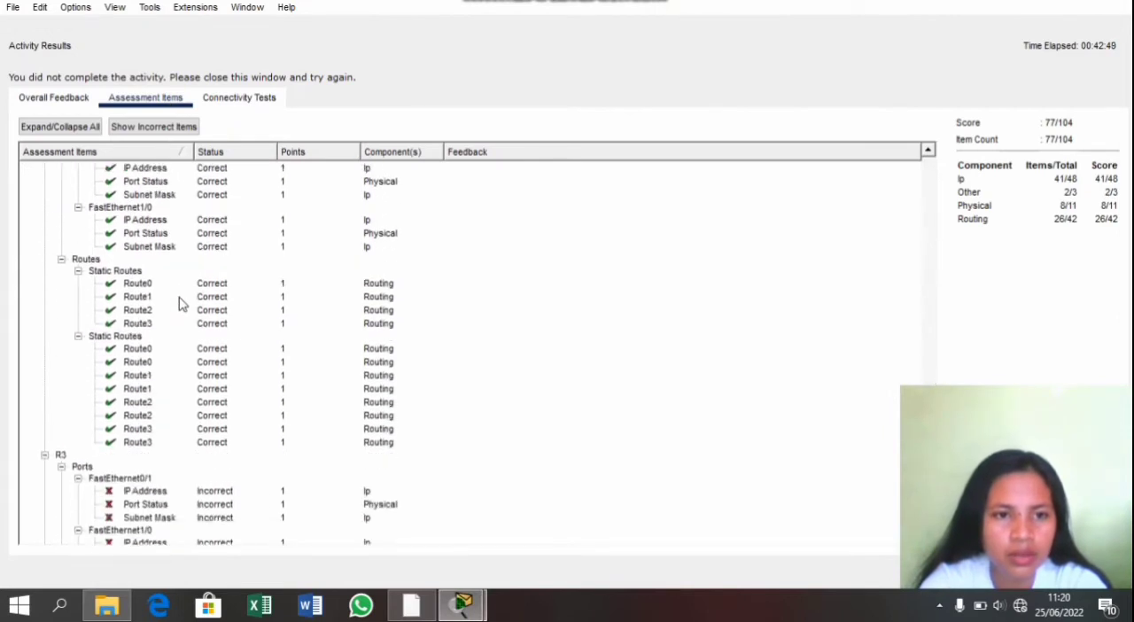
scroll(180, 304, "up", 4)
scroll(180, 304, "up", 3)
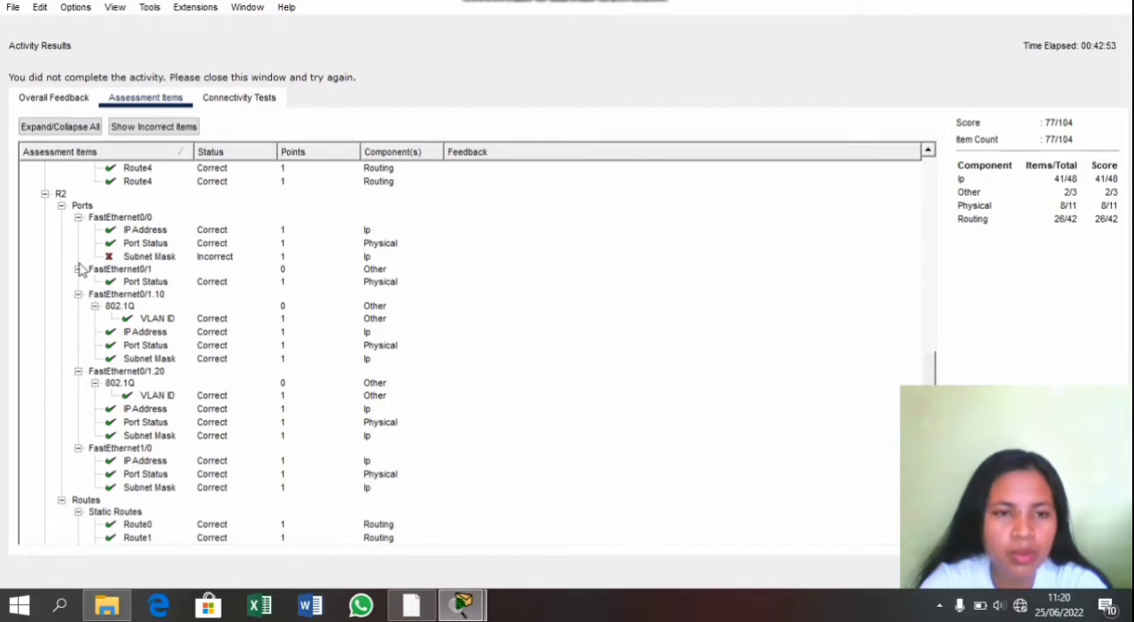
scroll(167, 271, "up", 8)
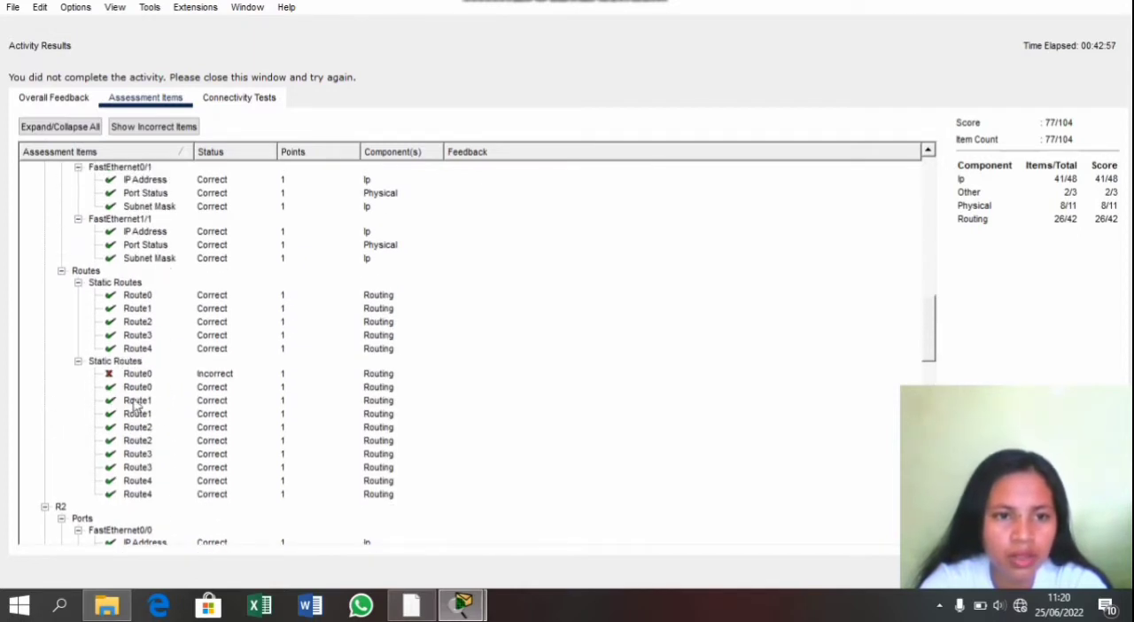
left_click(1118, 2)
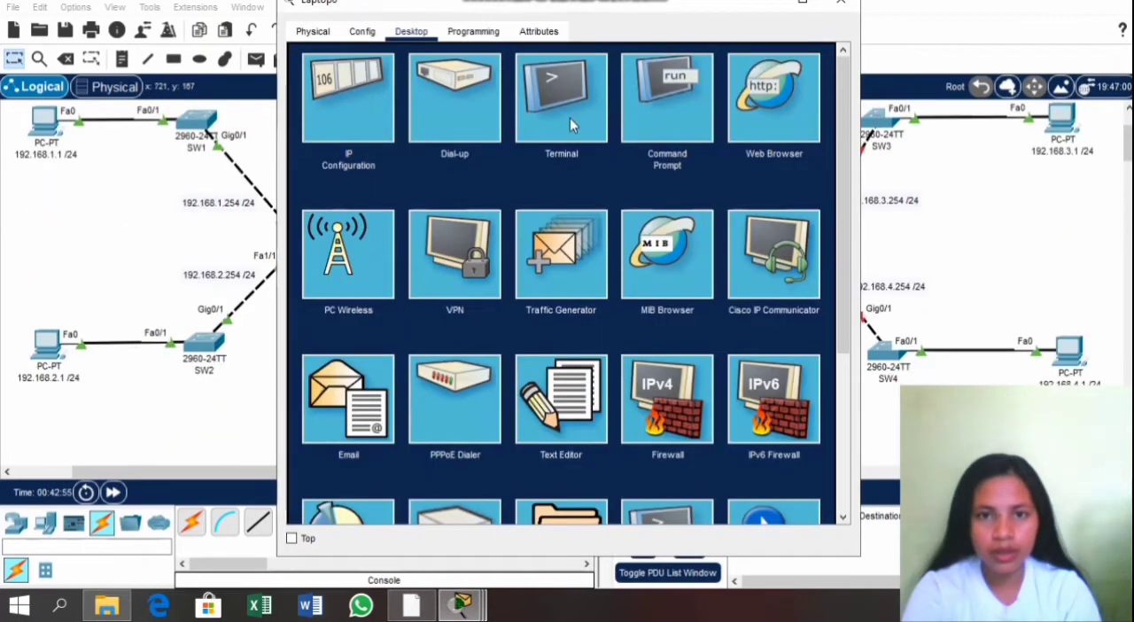
Step: Reopen the terminal session to R2 from Laptop0 with the default port configuration and exit global configuration mode
left_click(560, 118)
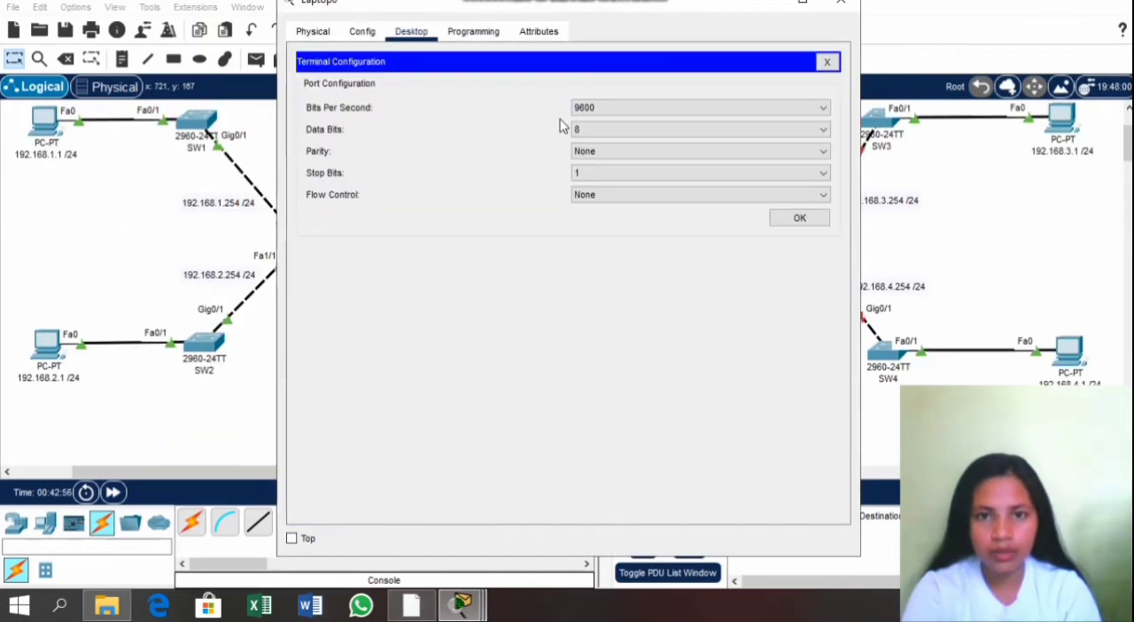
left_click(775, 221)
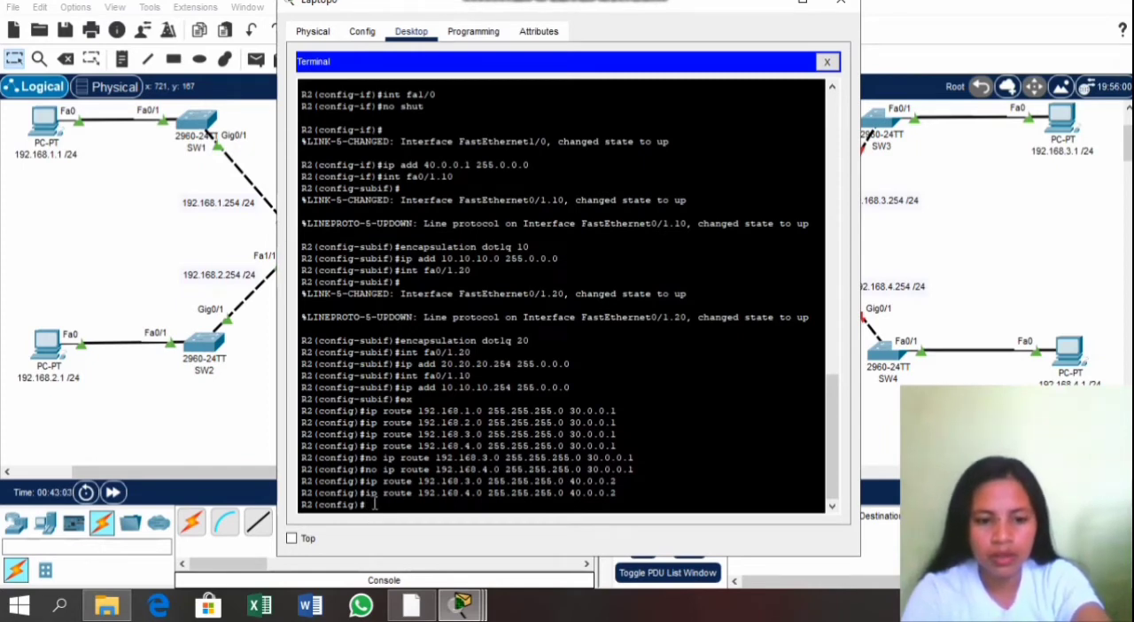
type("ex")
key("Return")
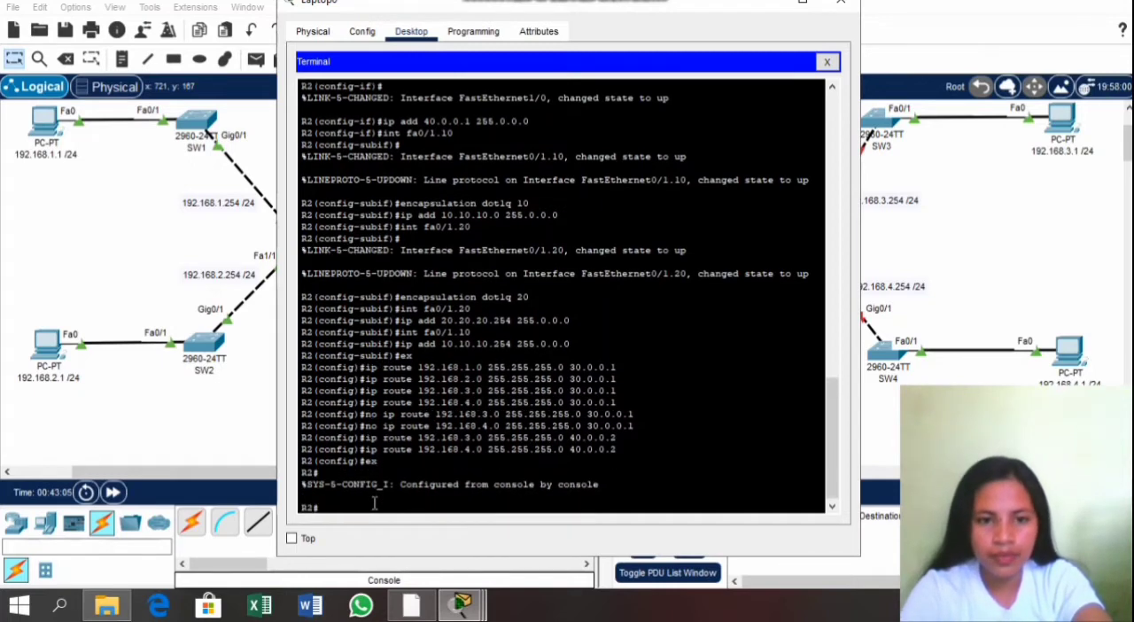
Step: Save R2's running-config to startup-config under the default destination filename, and close the Laptop0 window
type("copy")
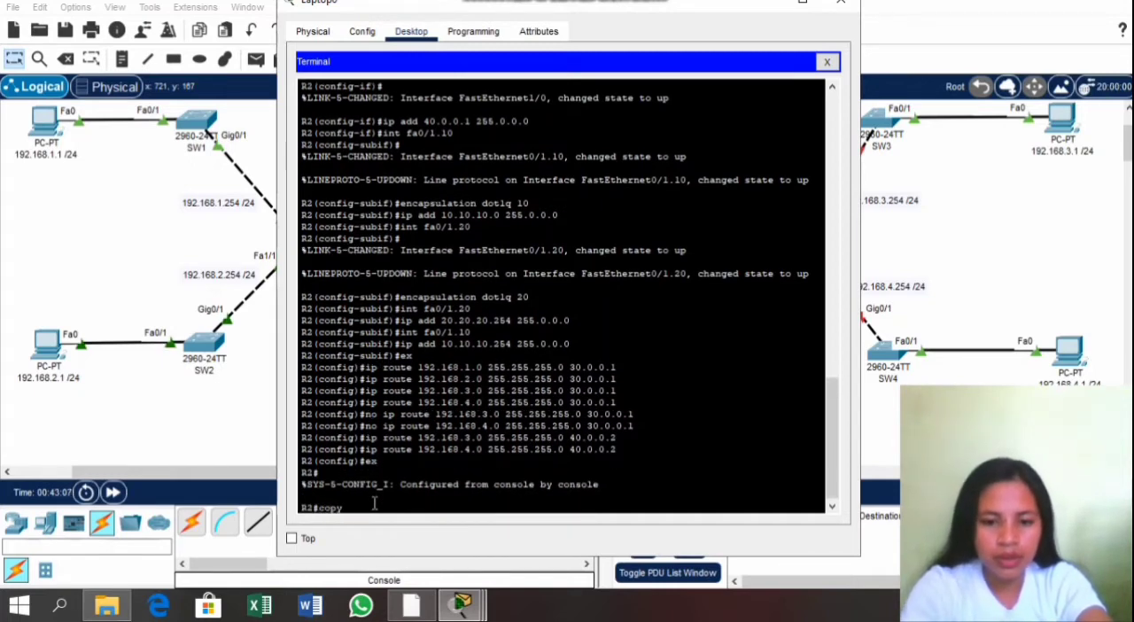
type(" run ning-co")
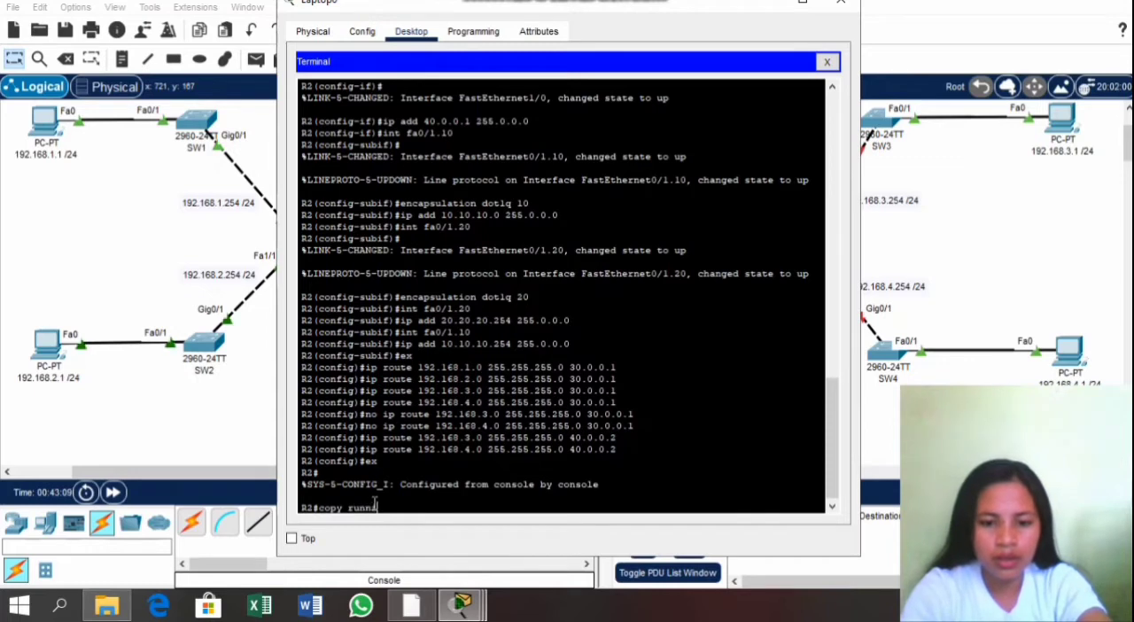
type("nfig")
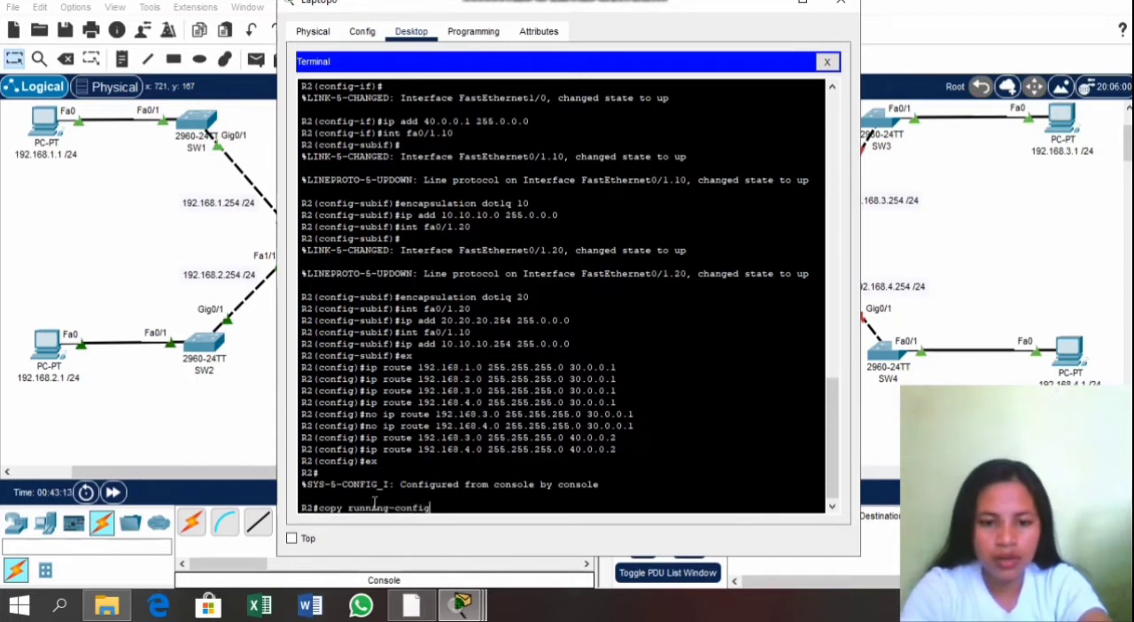
type(" start")
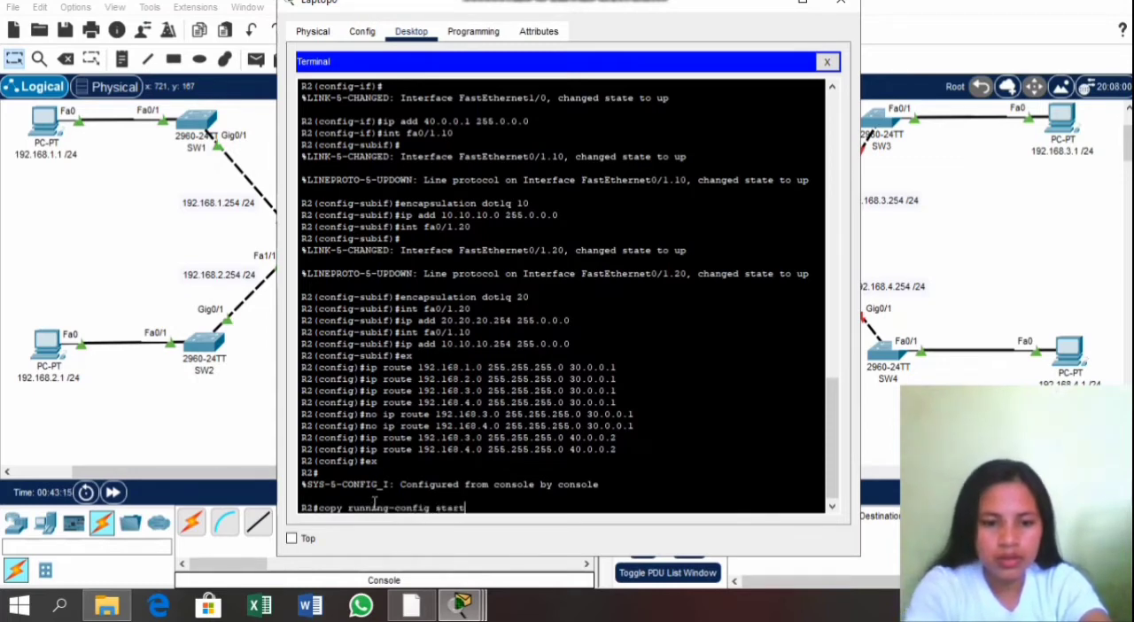
type("up-co")
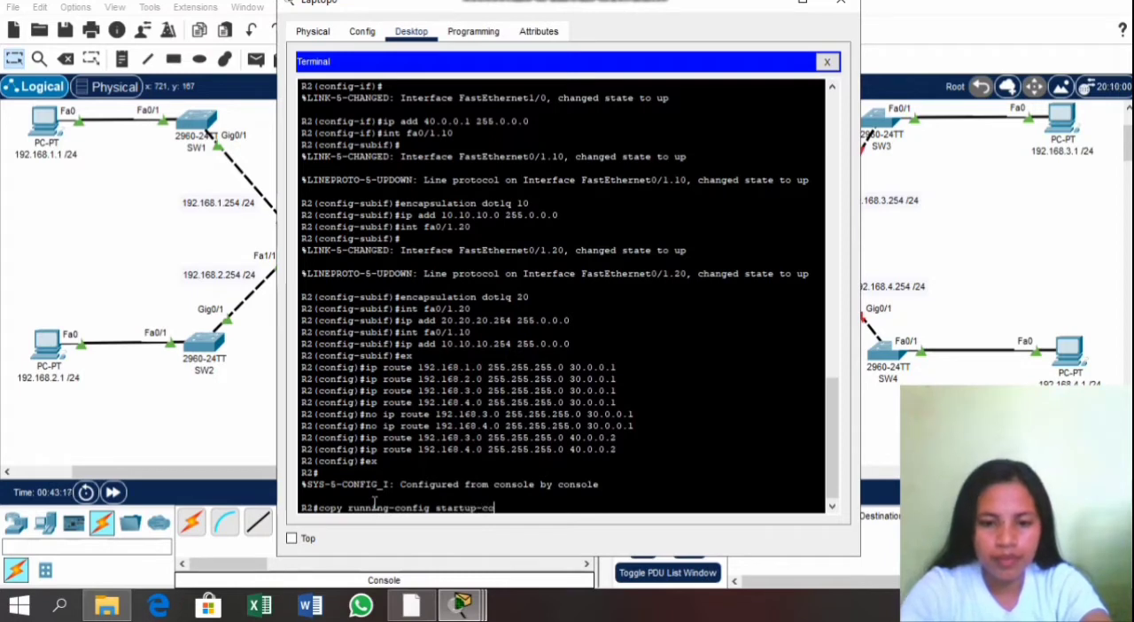
type("nfig")
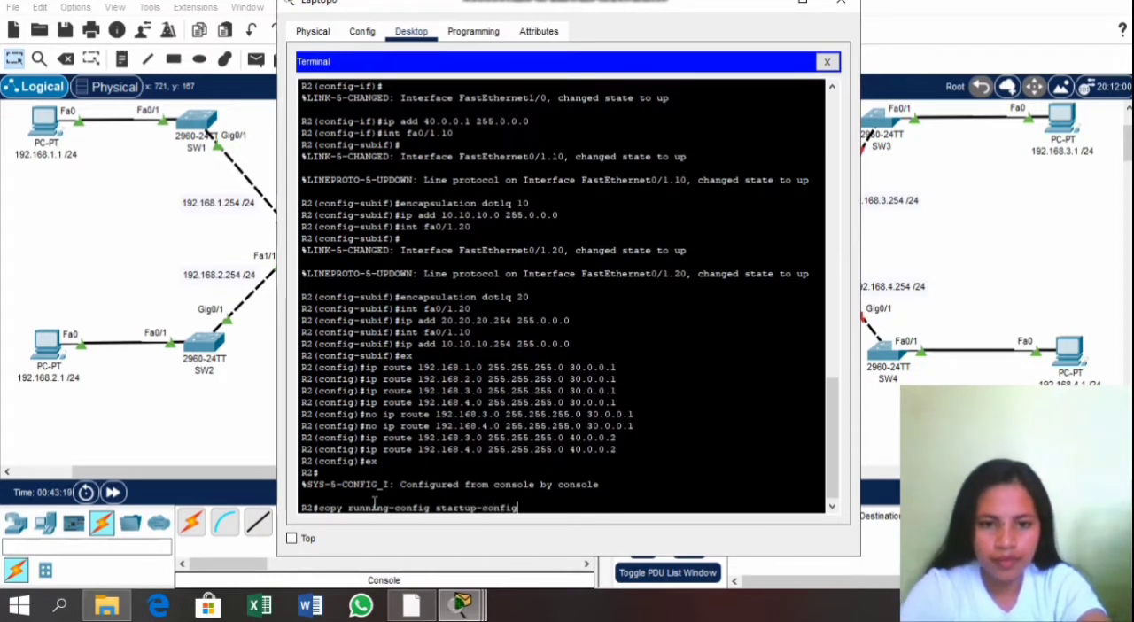
key("Return")
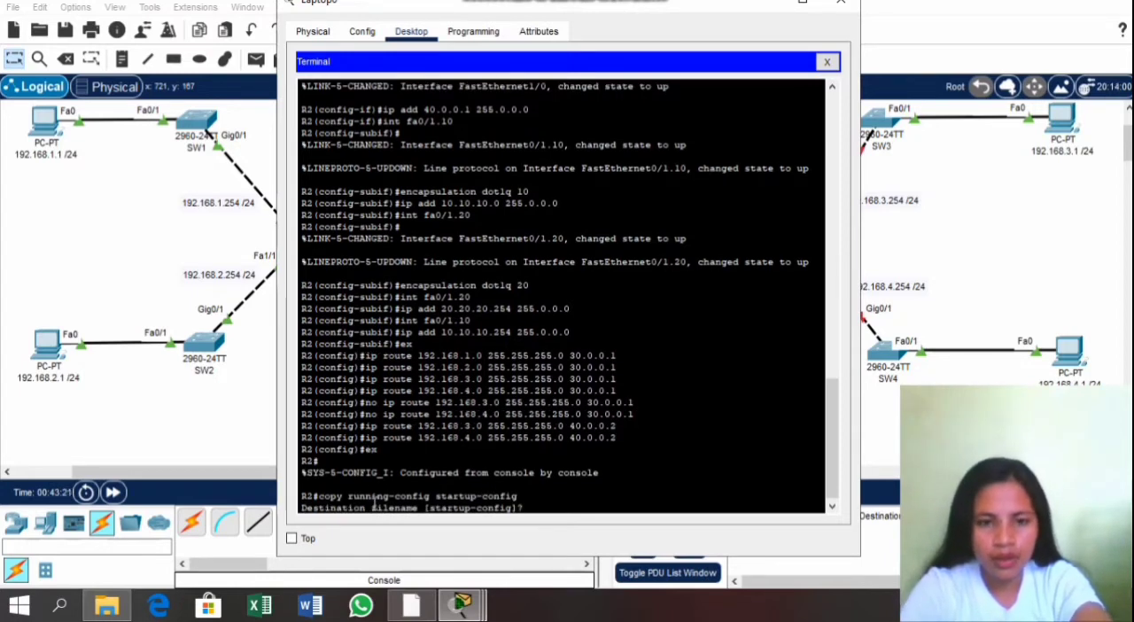
key("Return")
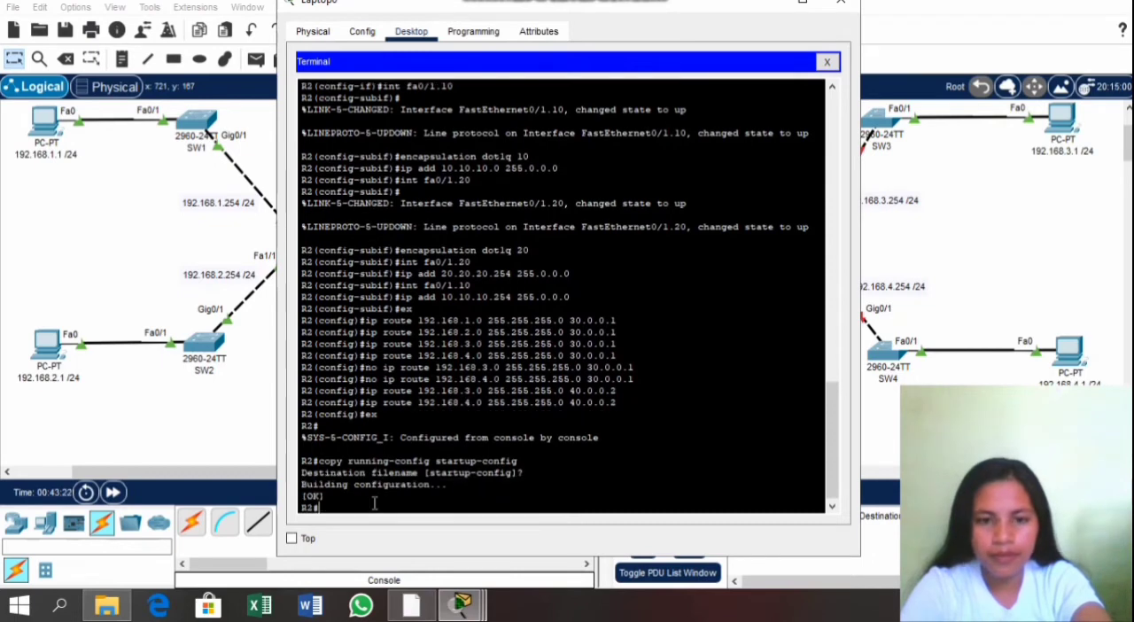
left_click(853, 5)
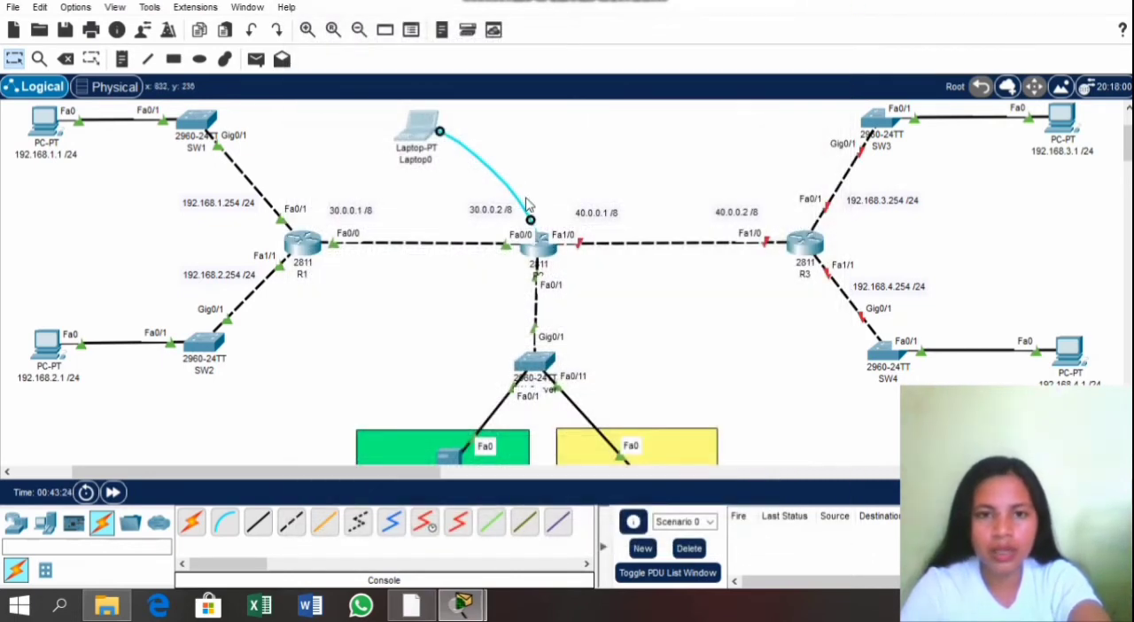
Step: Move the router end of Laptop0's console cable from R2 to the Console port of R3
left_click_drag(530, 222, 797, 232)
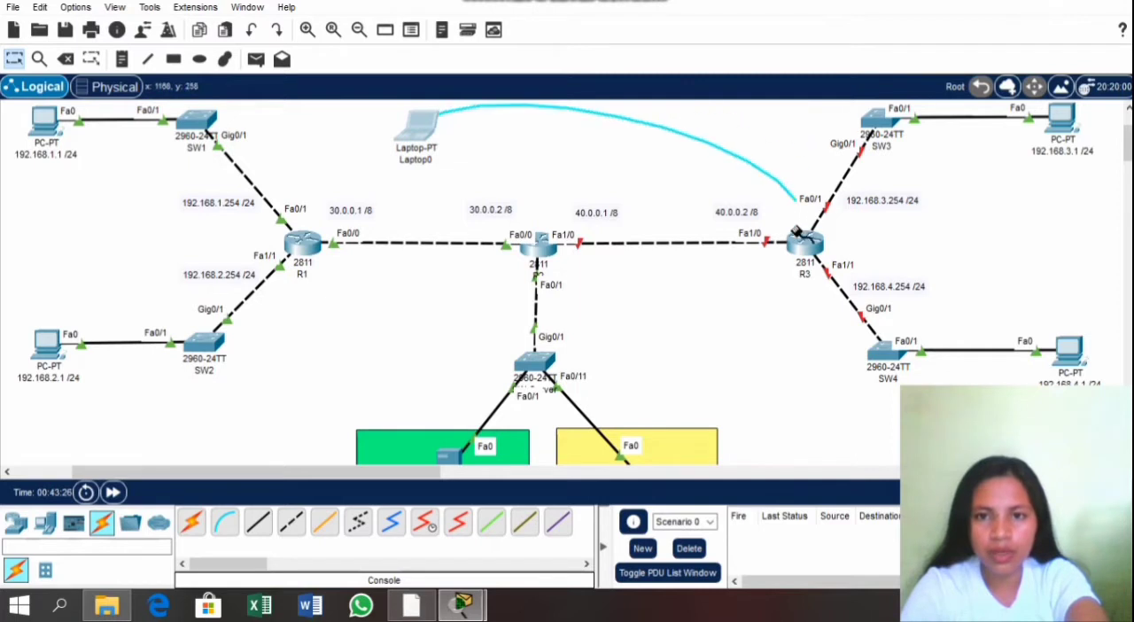
left_click(804, 239)
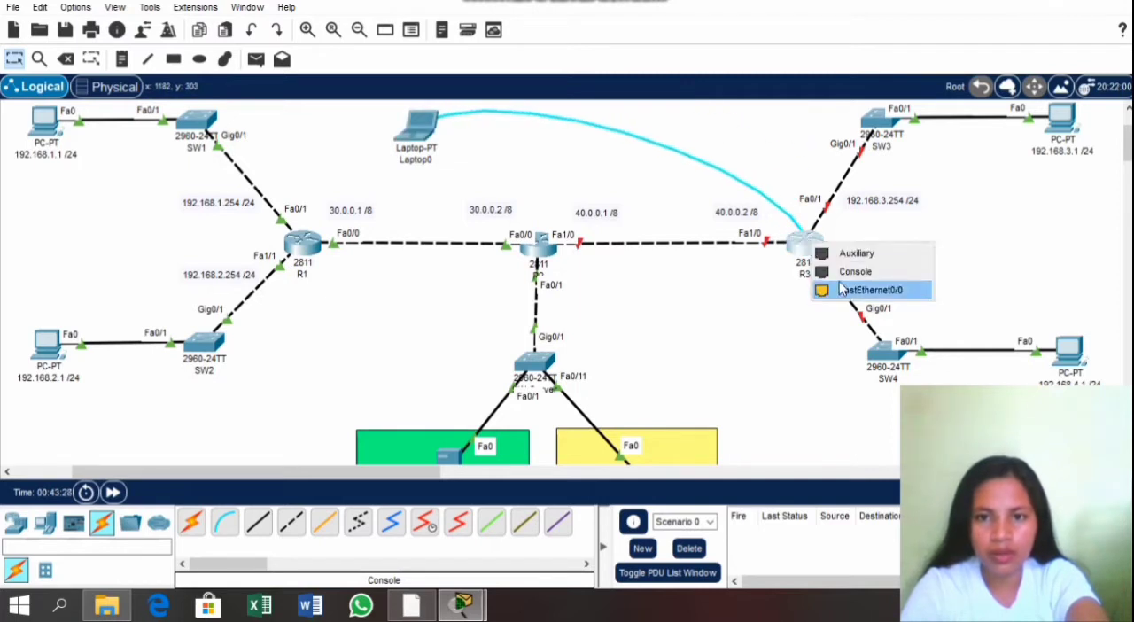
left_click(852, 271)
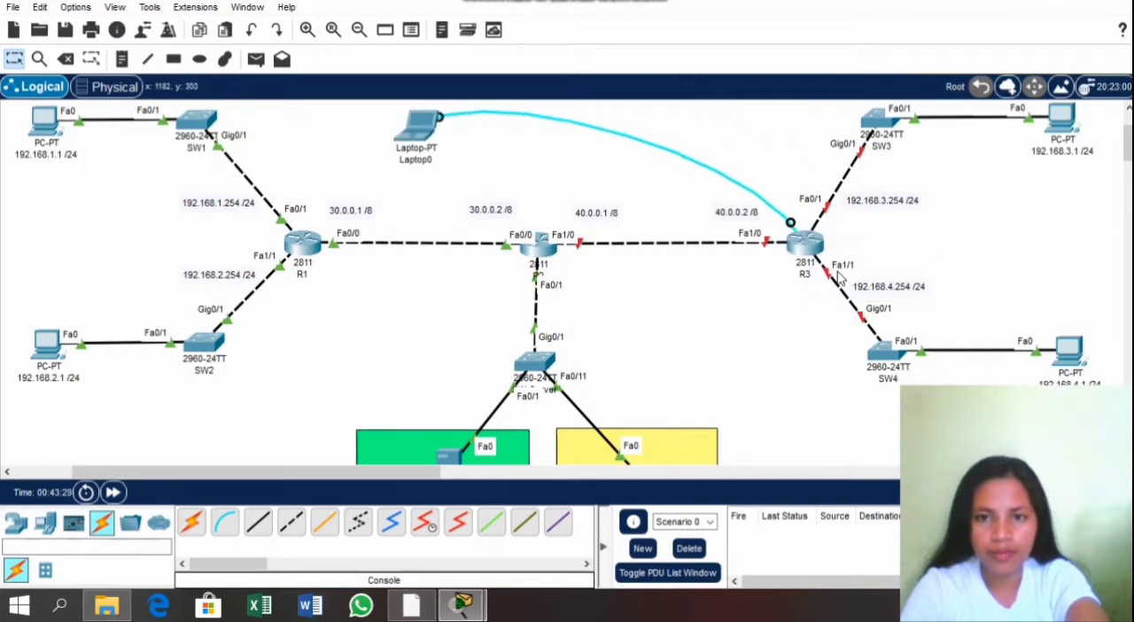
left_click(788, 223)
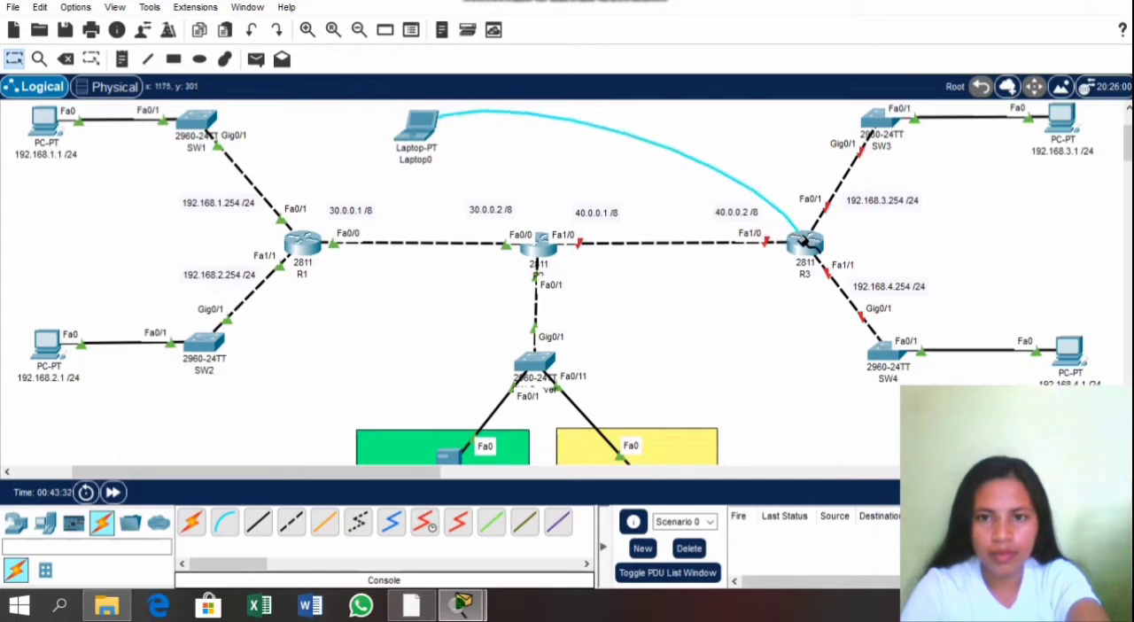
left_click(805, 240)
left_click(846, 269)
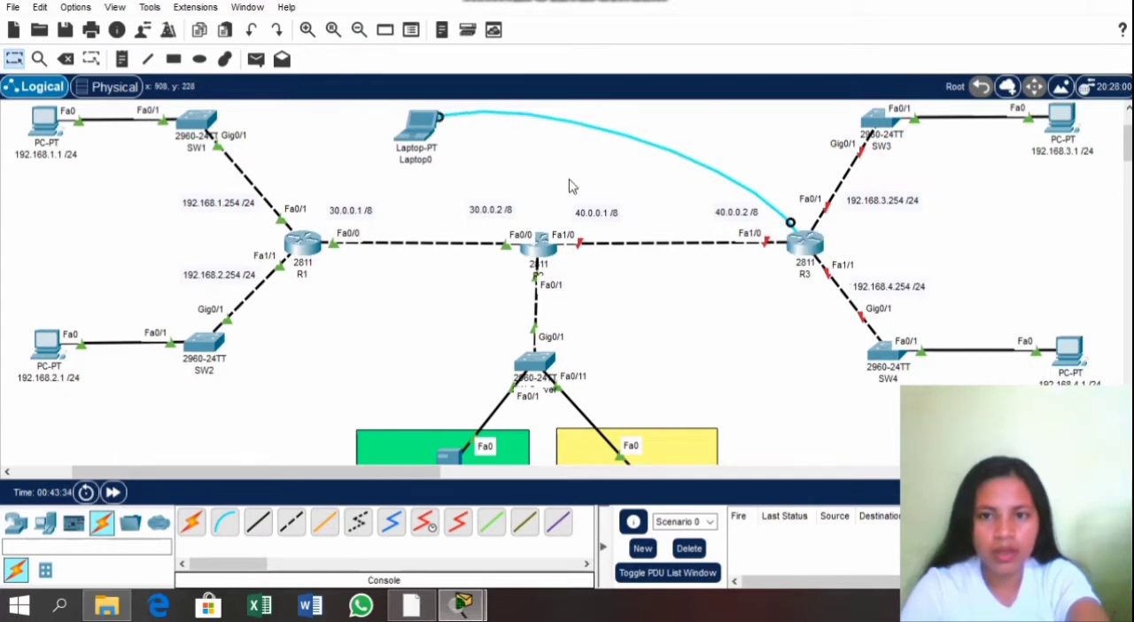
Step: Open a terminal session to R3 from Laptop0 with the default port configuration and enter global configuration mode
left_click(424, 133)
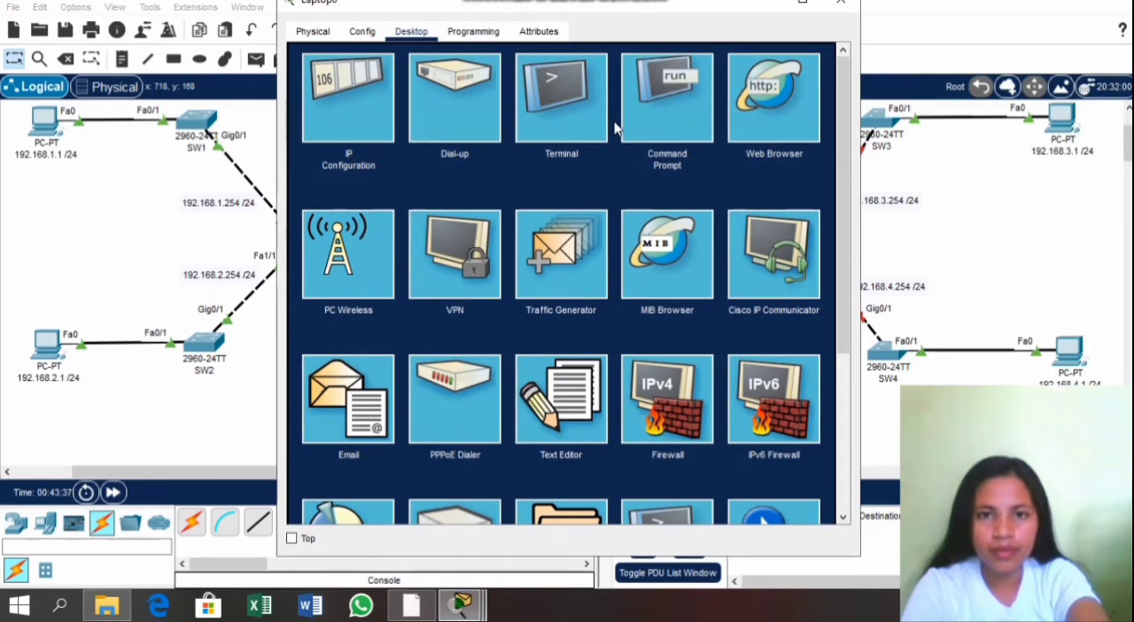
left_click(571, 109)
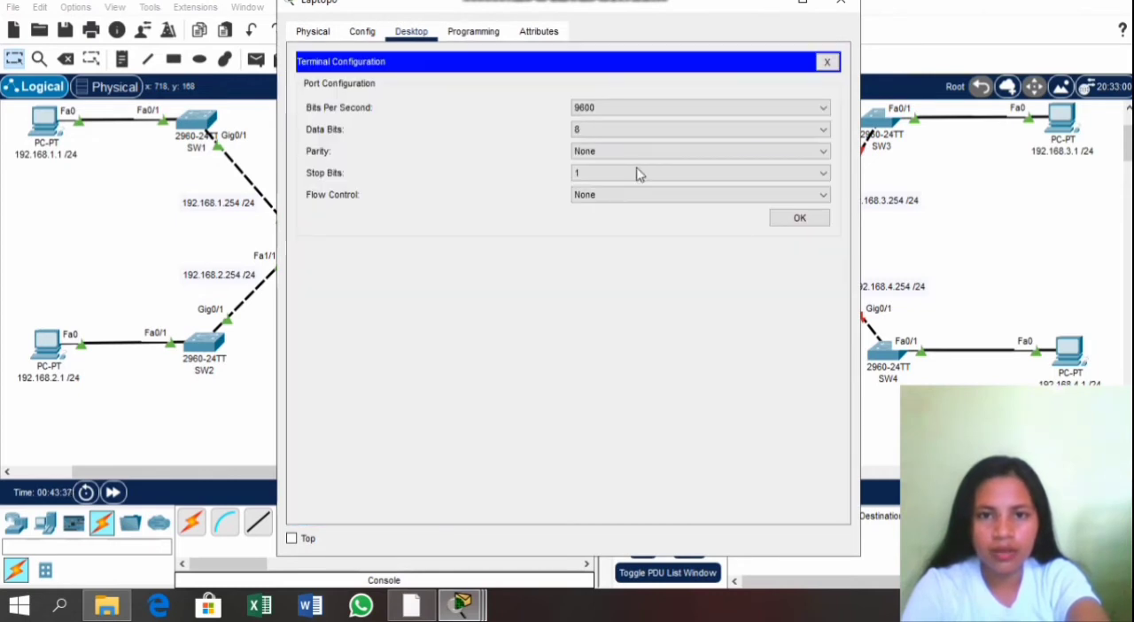
left_click(797, 222)
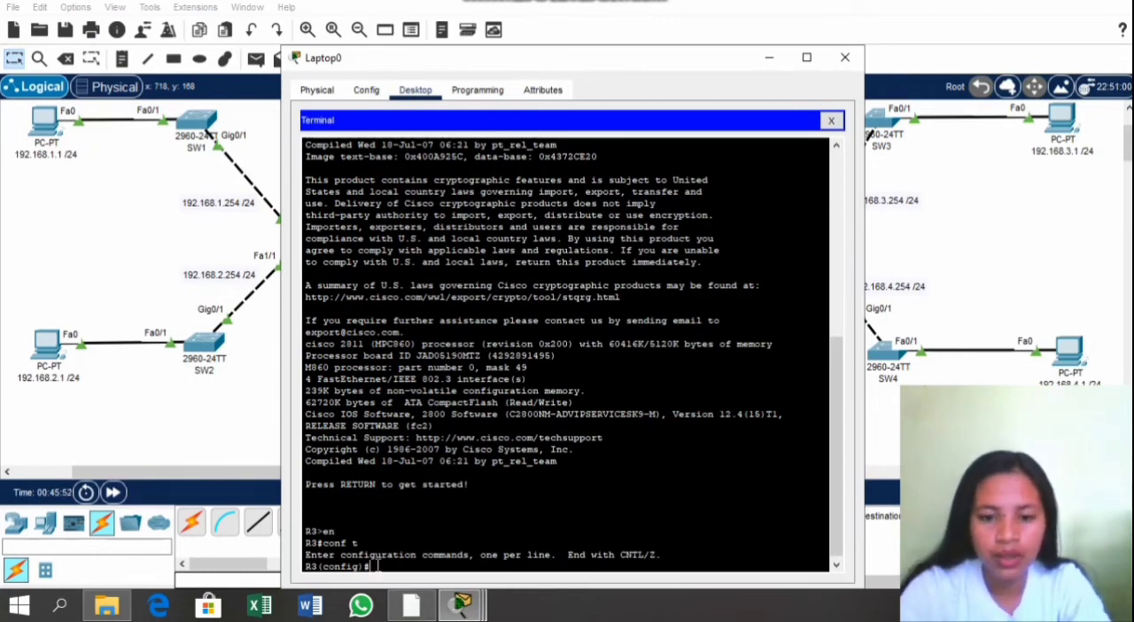
Step: Enter interface configuration for R3's fa0/1 and enable the port with no shut
type("int")
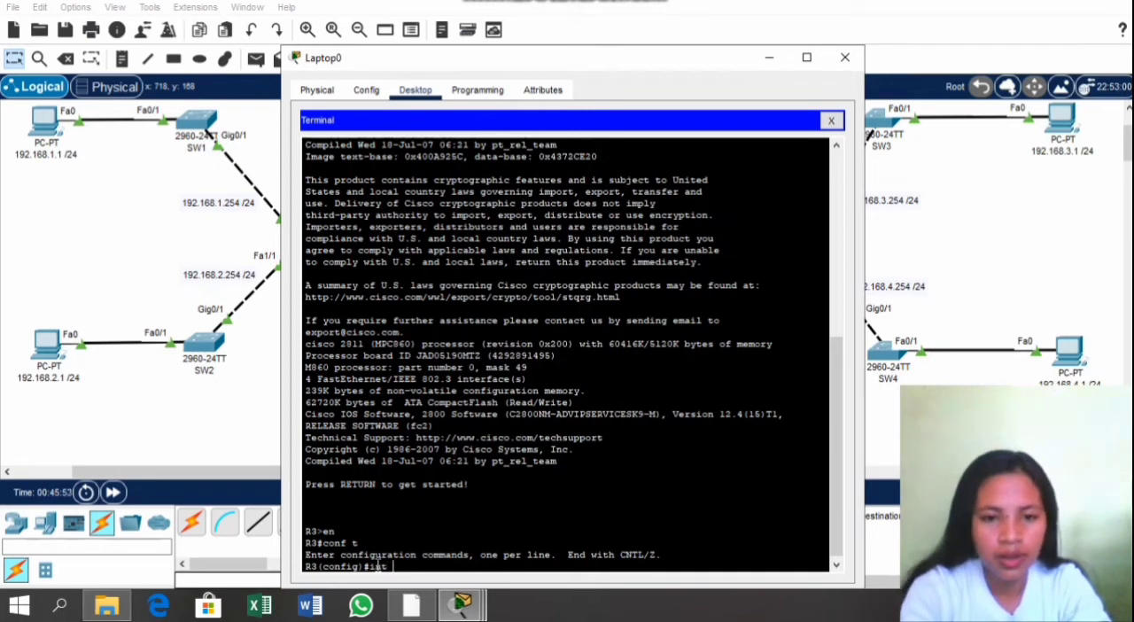
left_click_drag(546, 69, 370, 73)
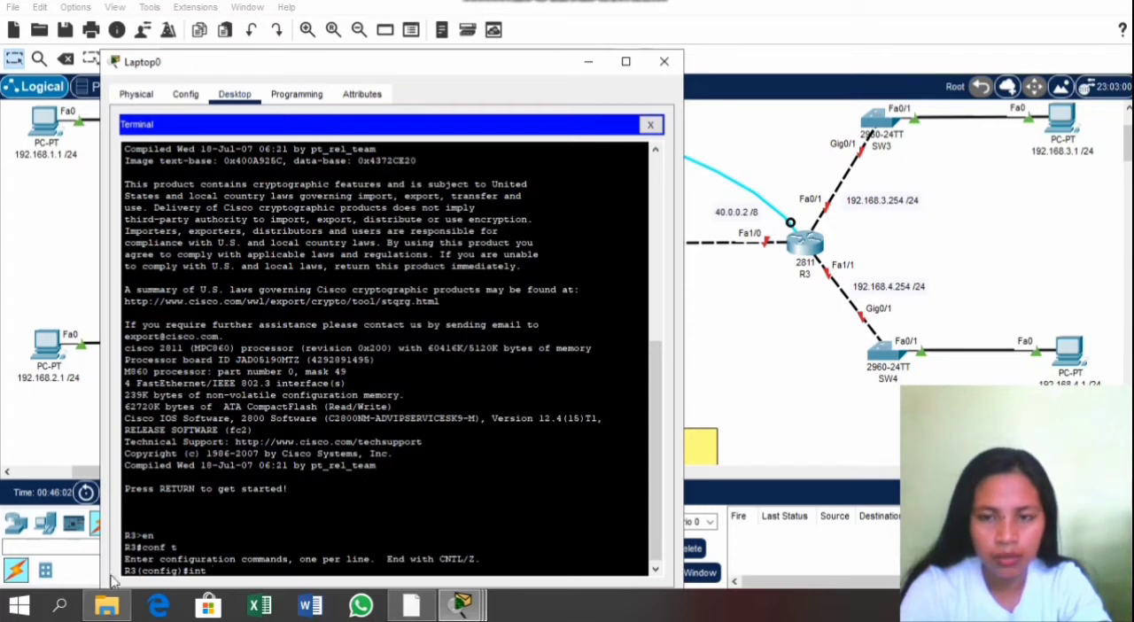
type("fa0/1")
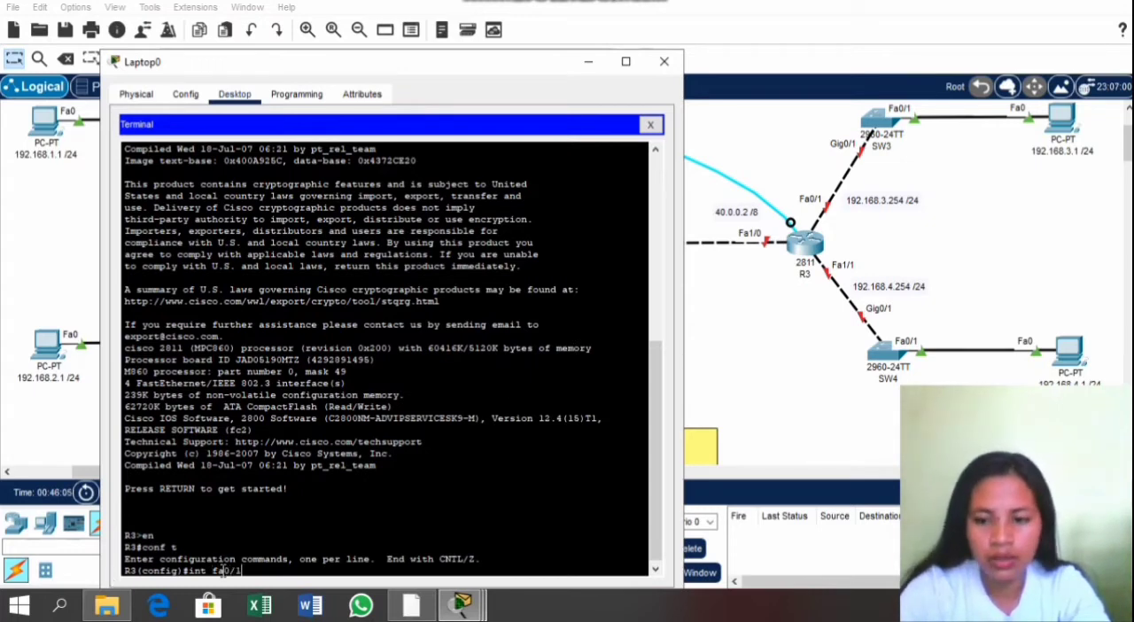
key("Return")
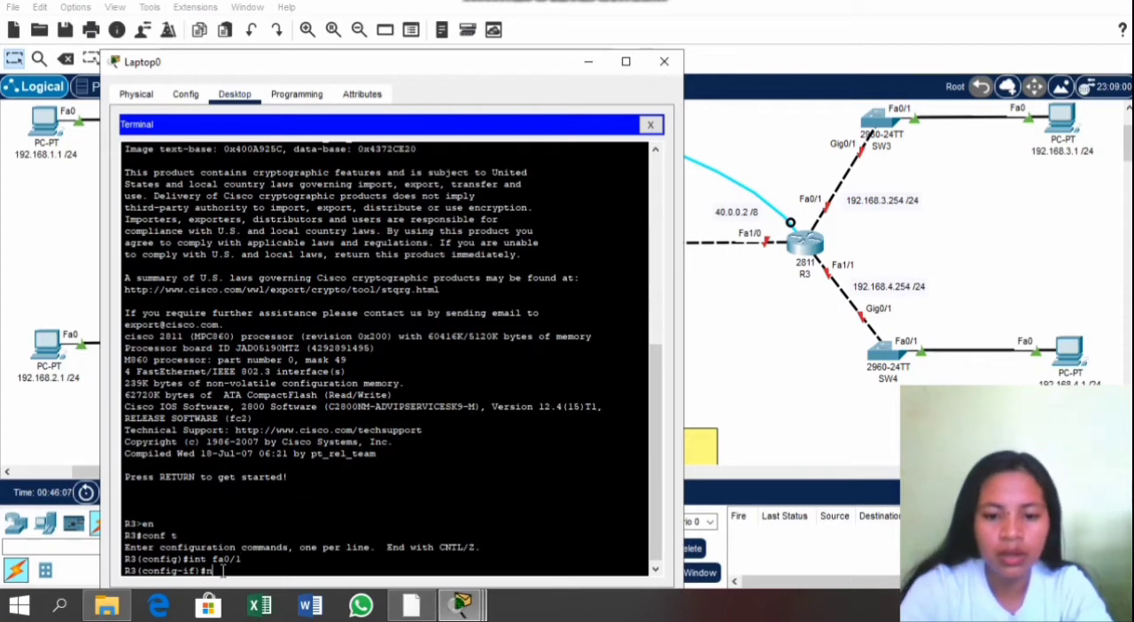
type("no shut")
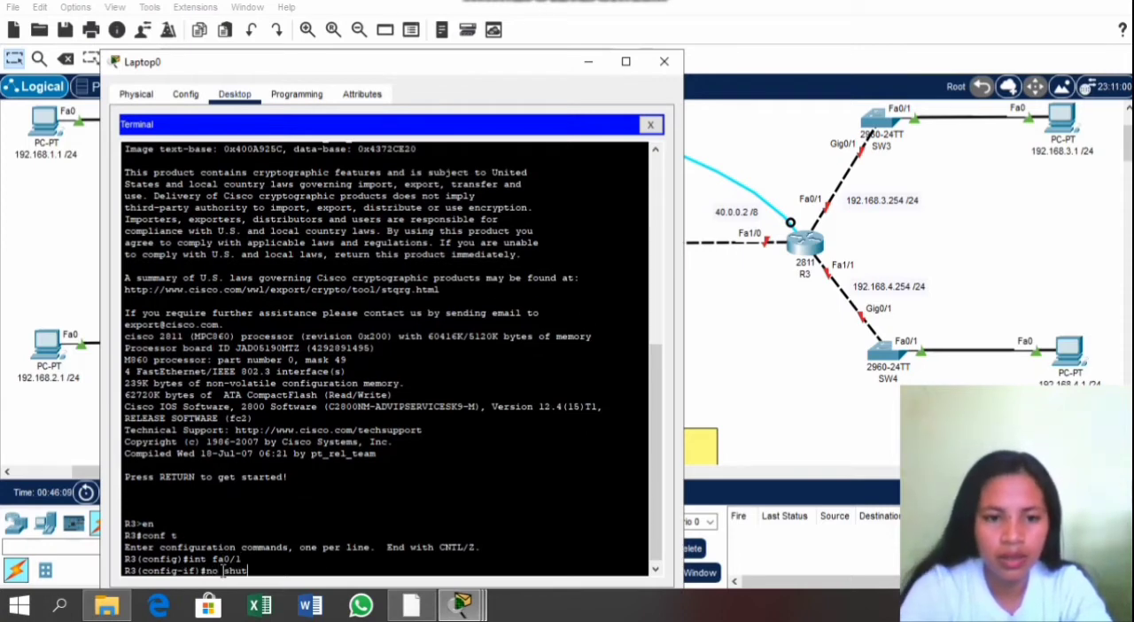
key("Return")
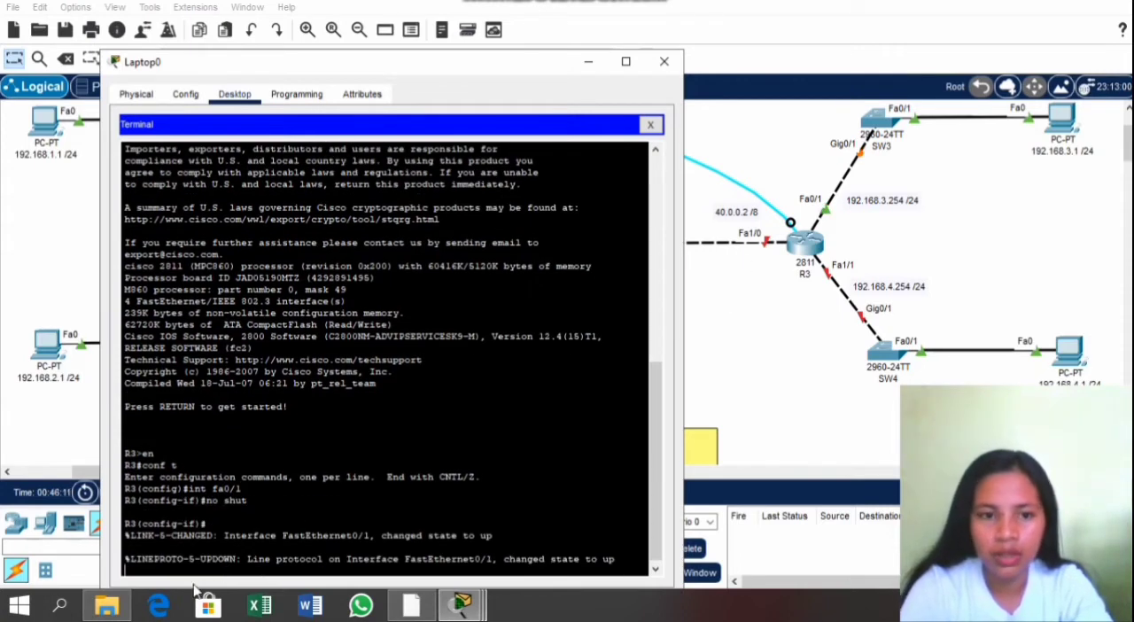
key("Return")
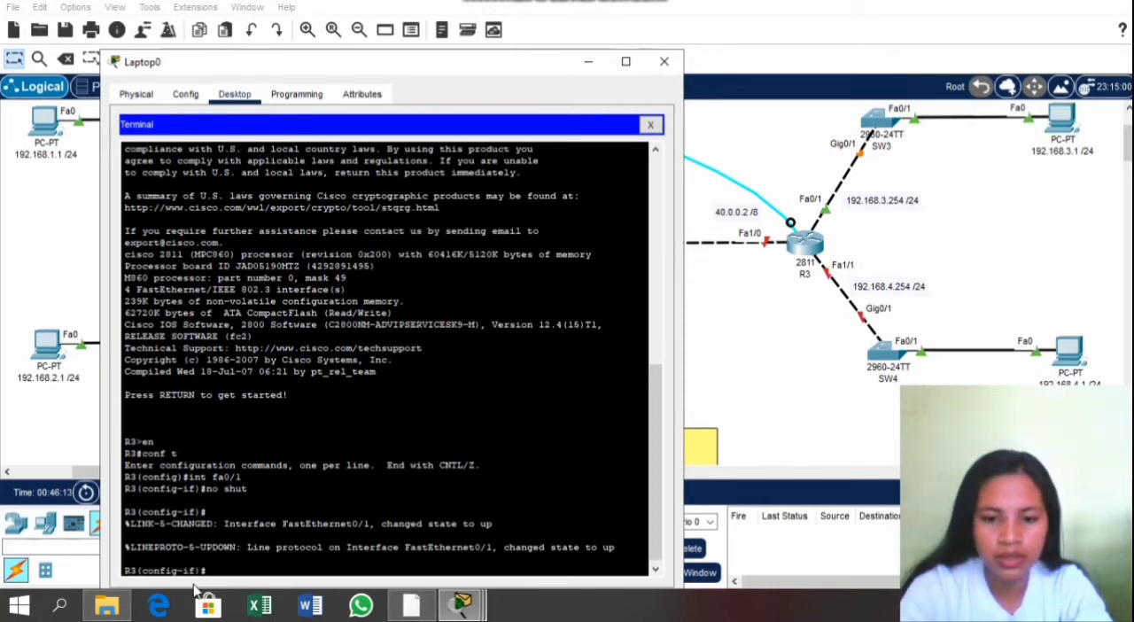
Step: Try to assign 192.168.3.254 255.255.255.0 to R3's fa0/1 using the ip command without the add keyword
type("ip 1")
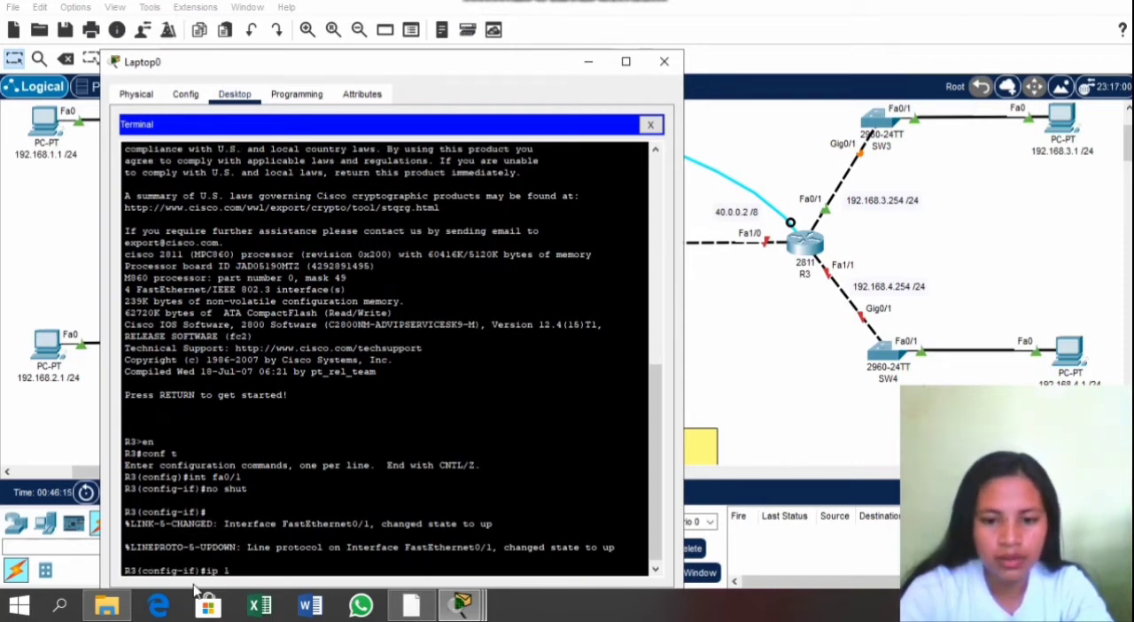
type("92.168")
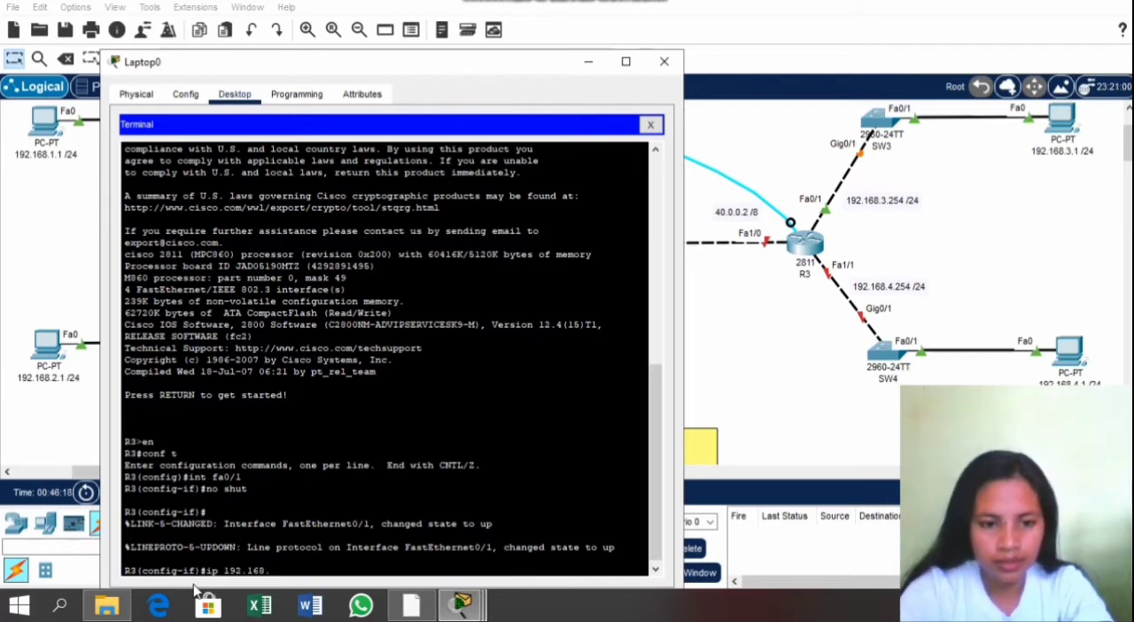
type(".")
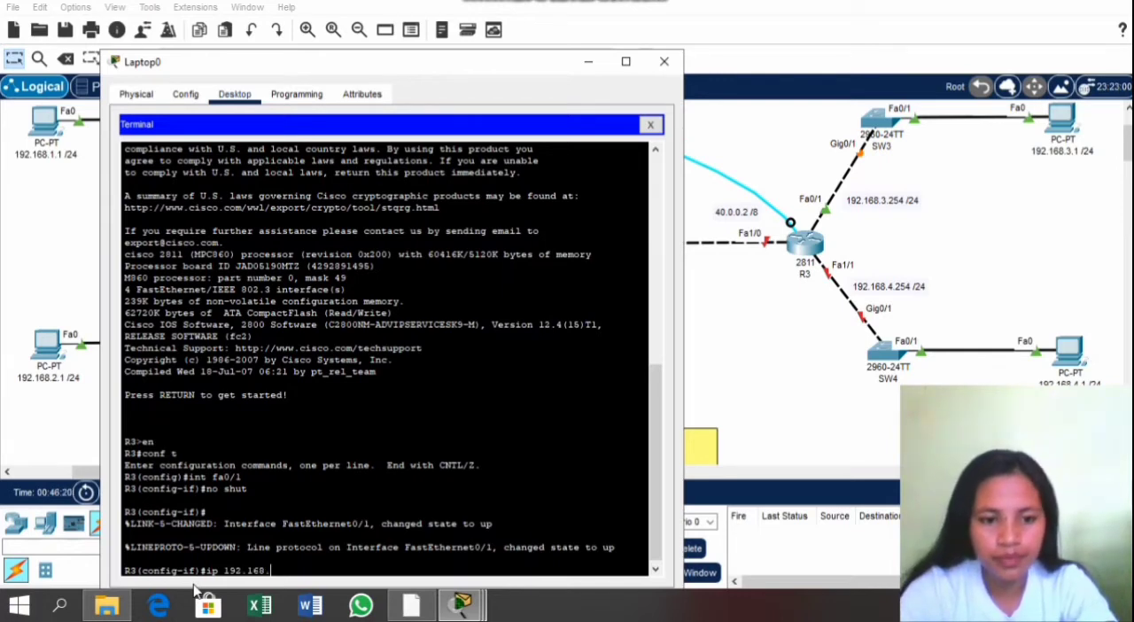
type("3.254")
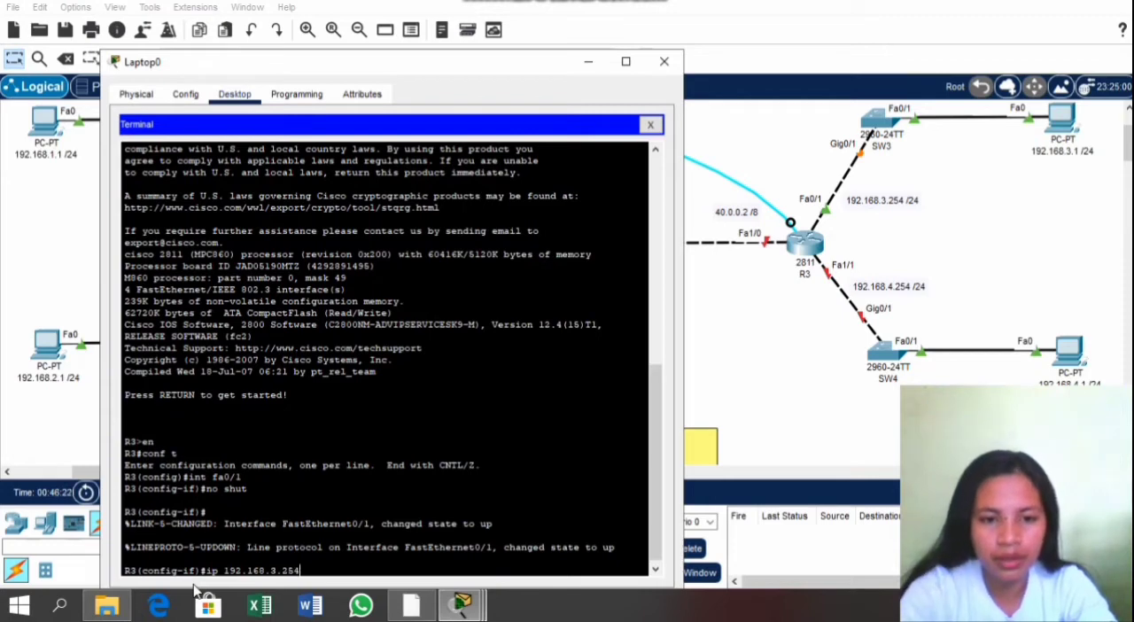
type(" 255")
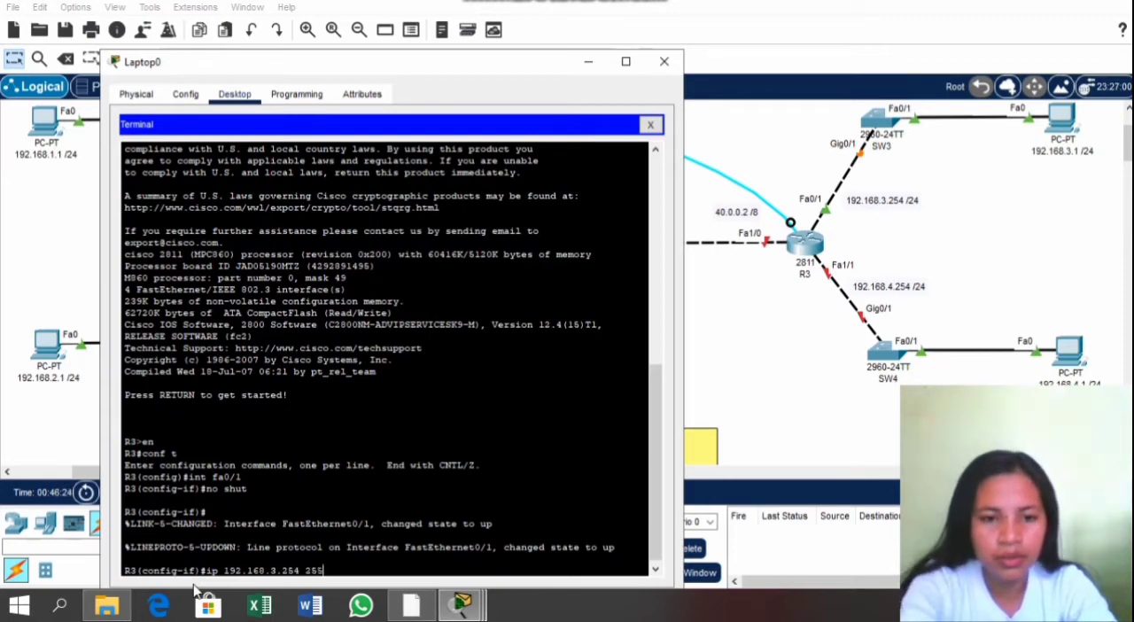
type(".255.255.0")
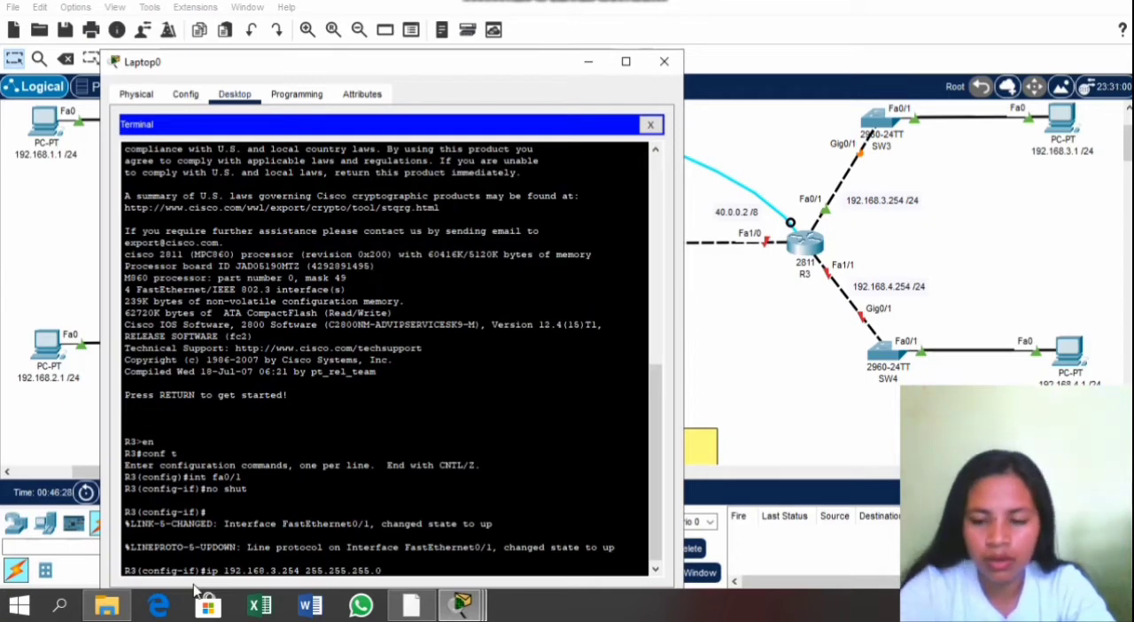
key("Return")
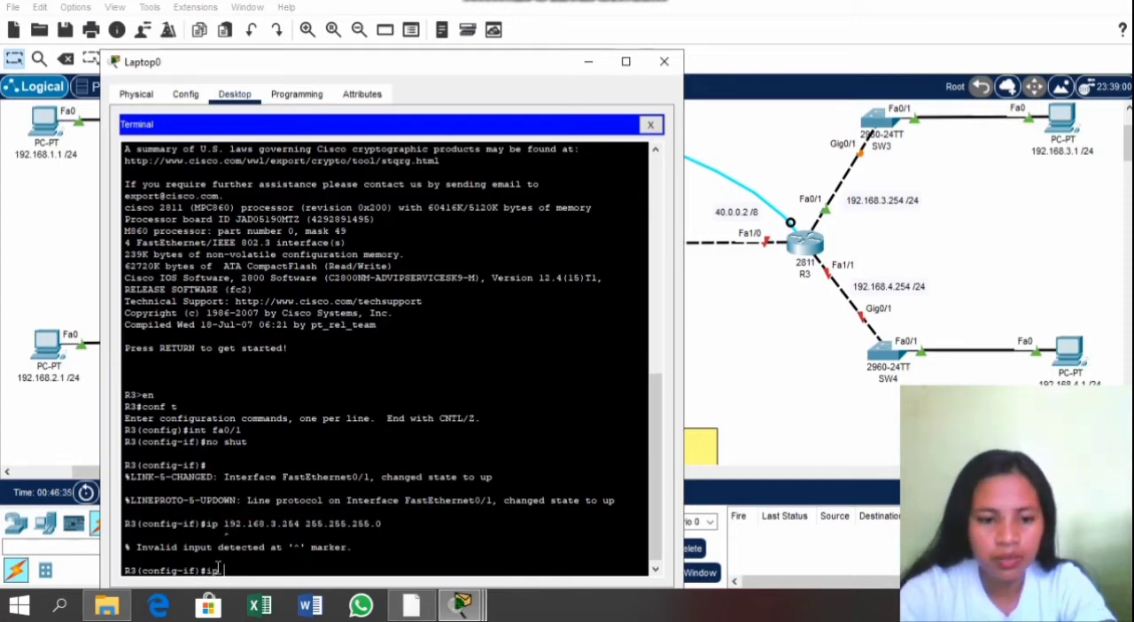
Step: Assign IP address 192.168.3.254 with subnet mask 255.255.255.0 to R3's fa0/1 using ip add
type("add 192")
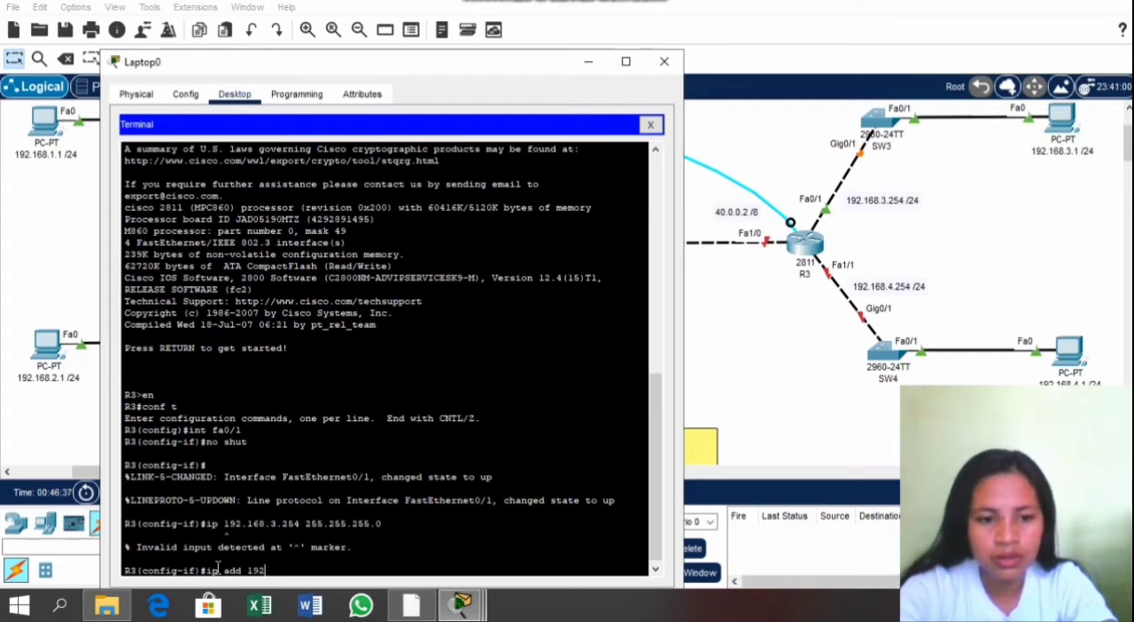
type(".168.")
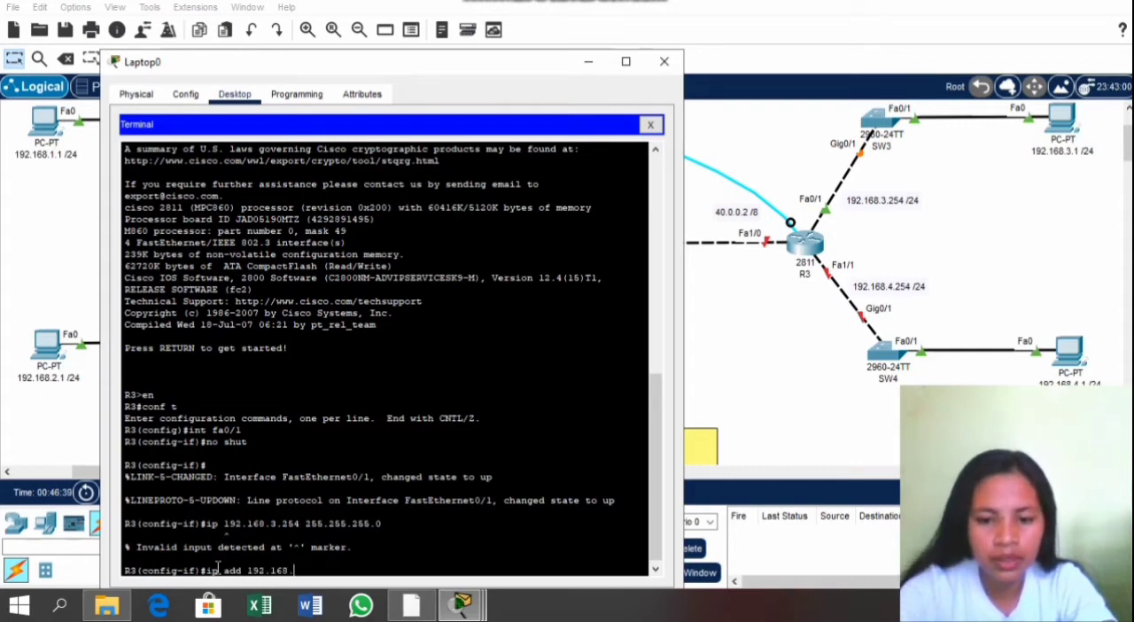
type("3.254 255.255")
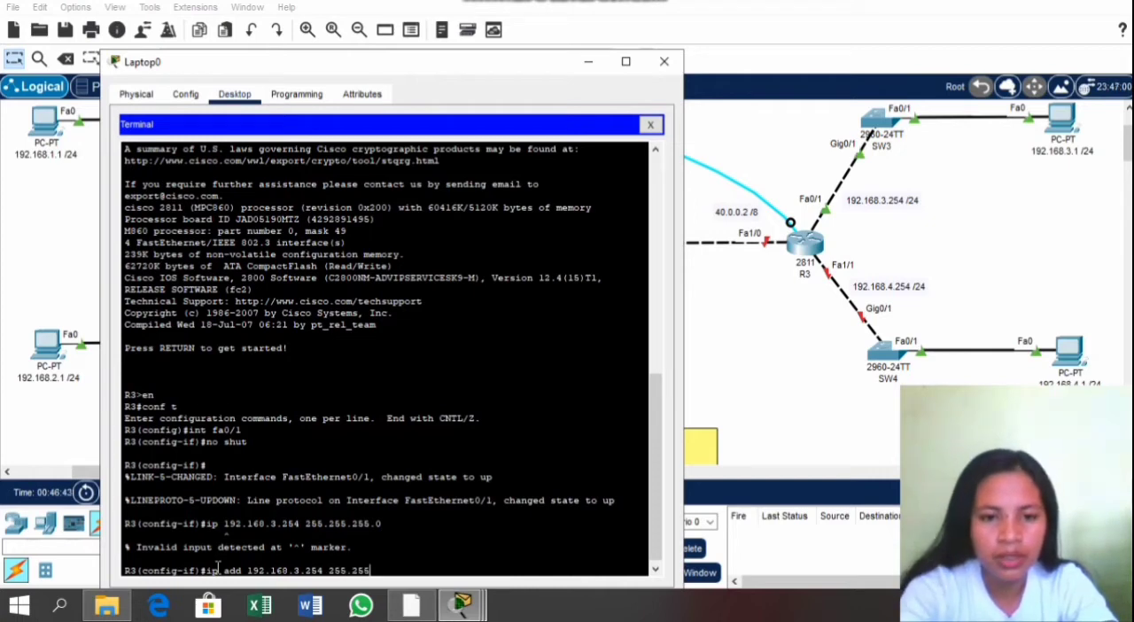
type(".3")
type(".255.")
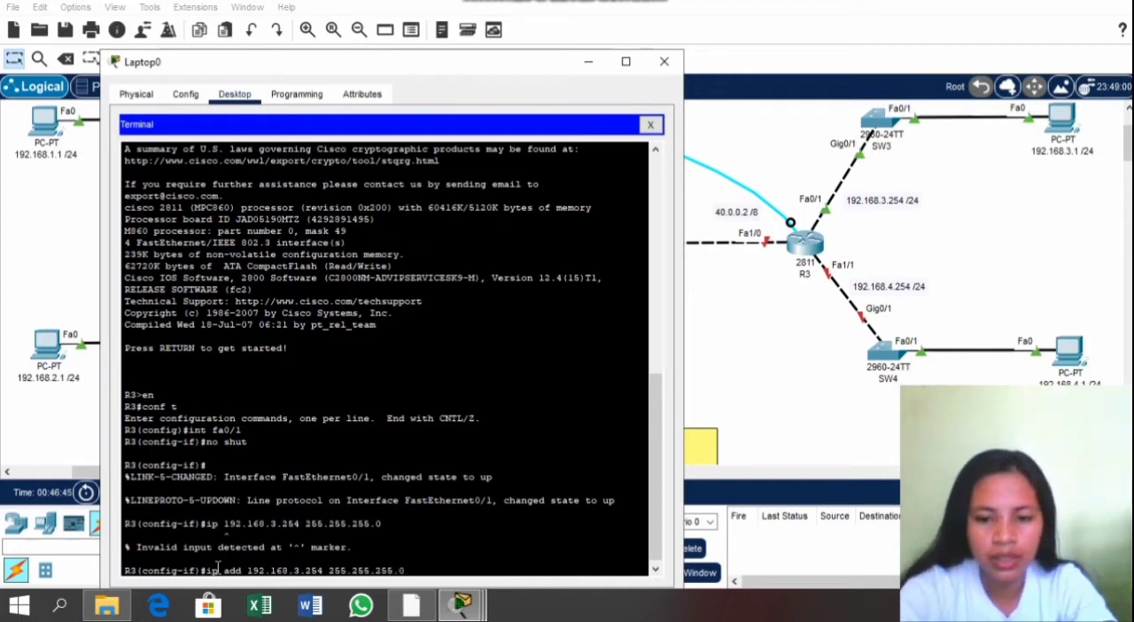
type("0")
key("Return")
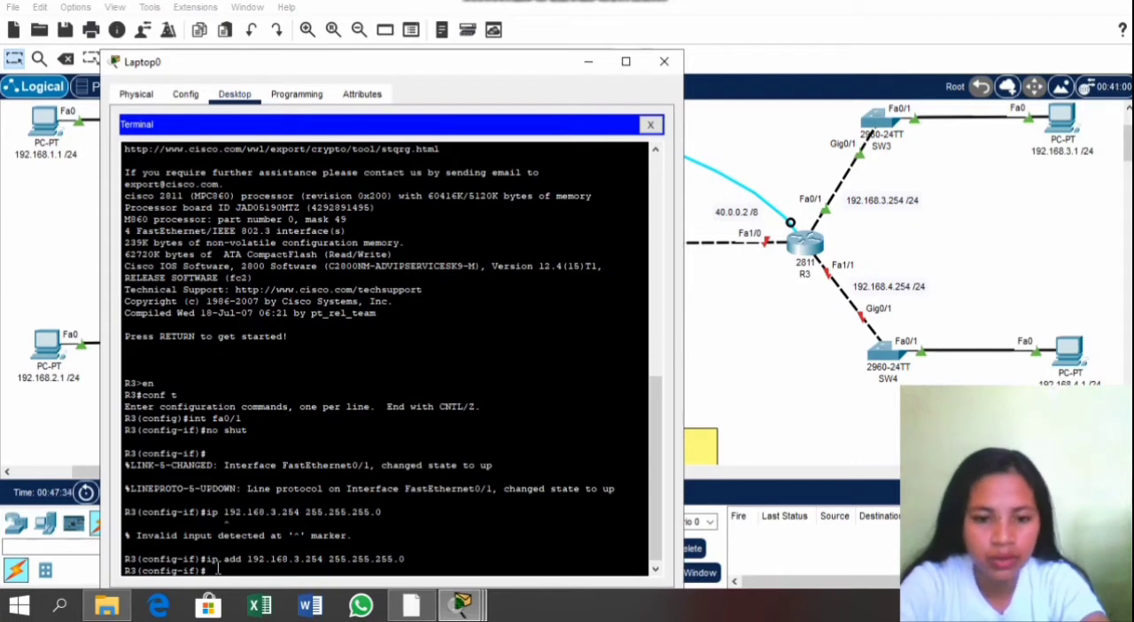
Step: Switch to R3's fa1/0 interface and enable it with no shut
type("ipt f")
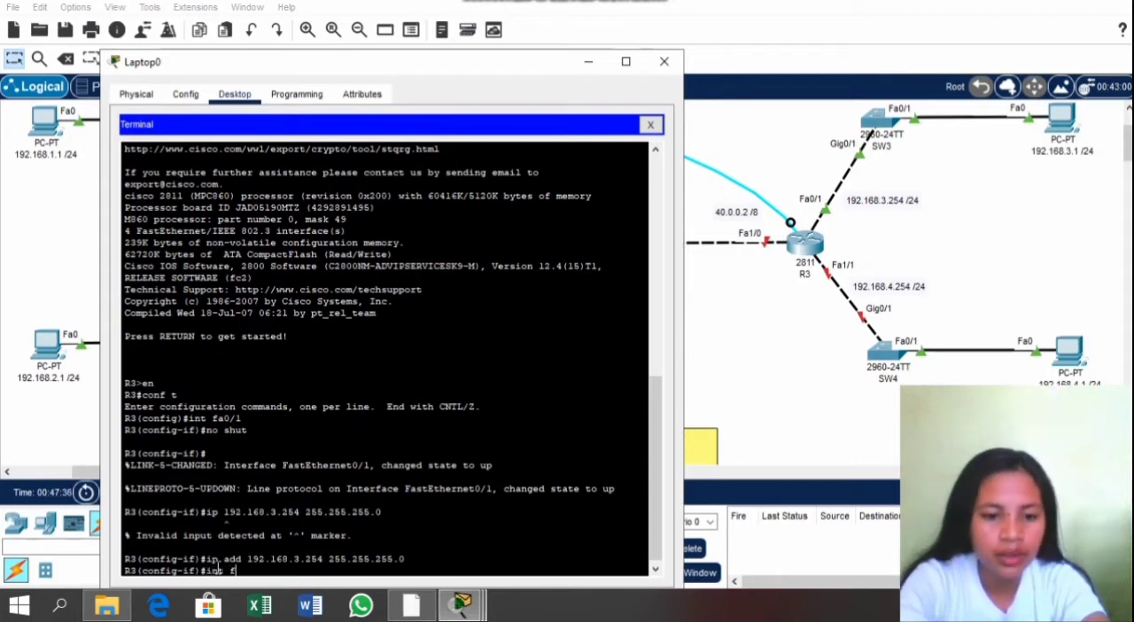
type("a10")
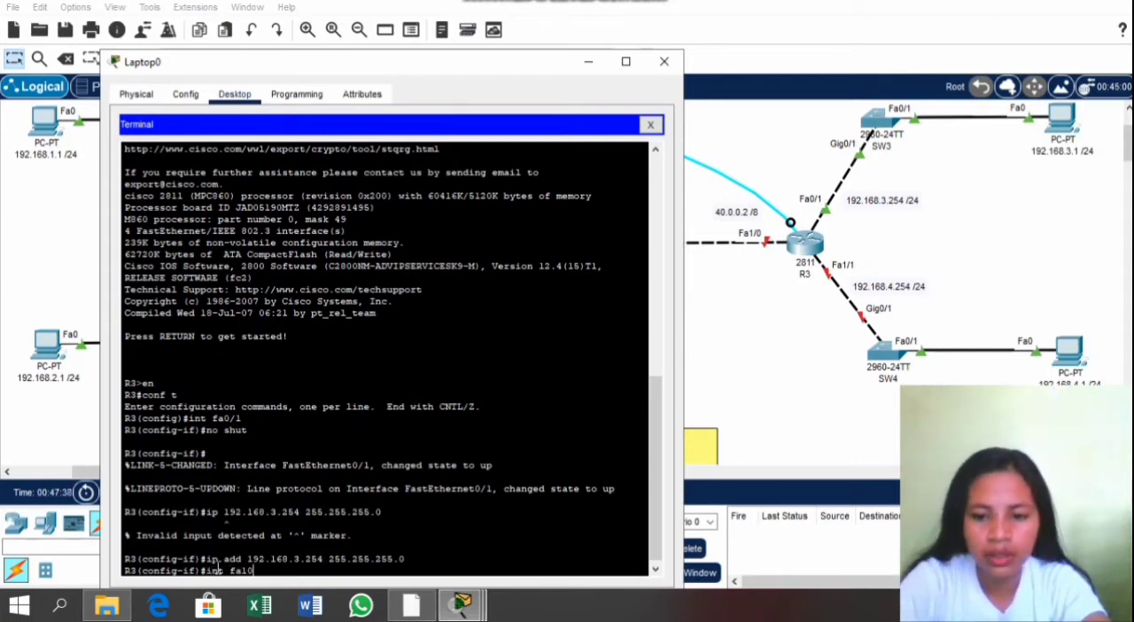
key("BackSpace")
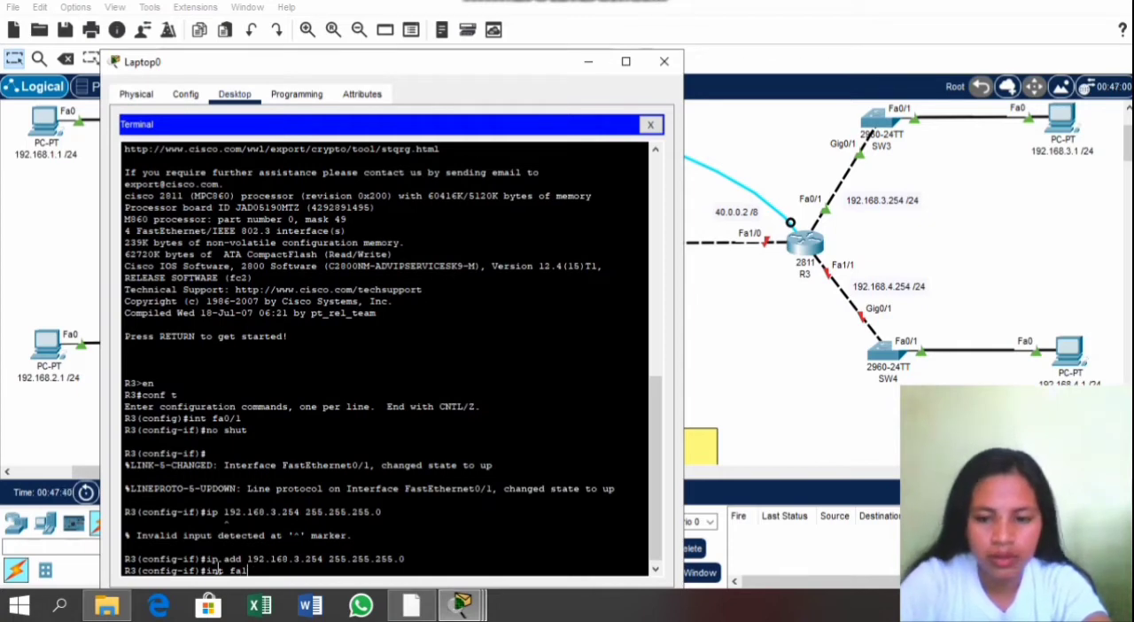
type("/0")
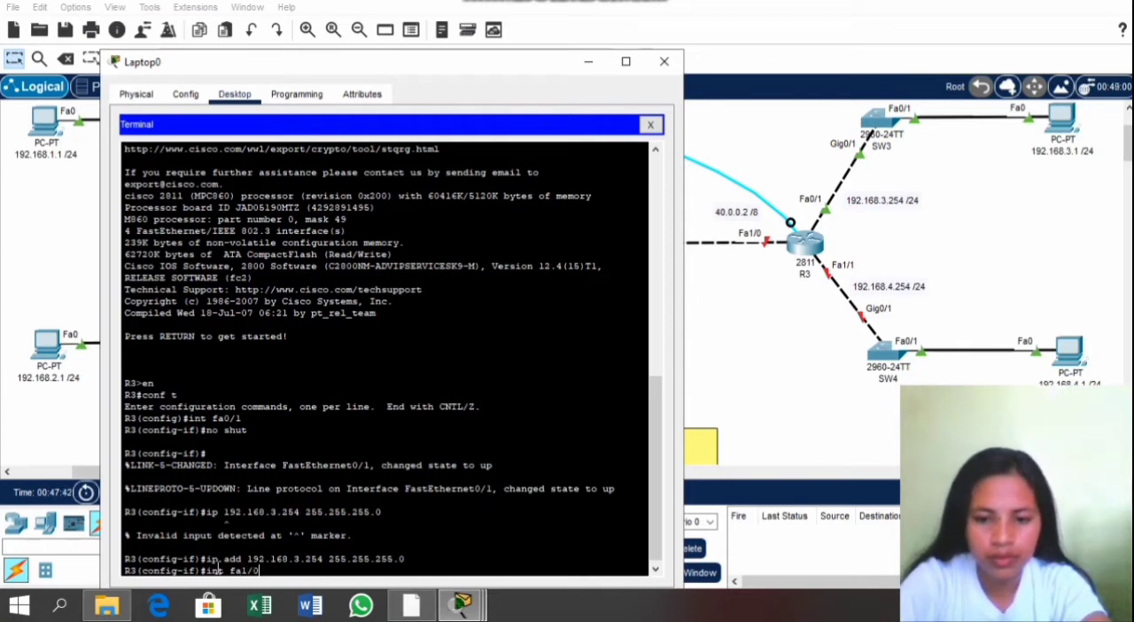
key("Return")
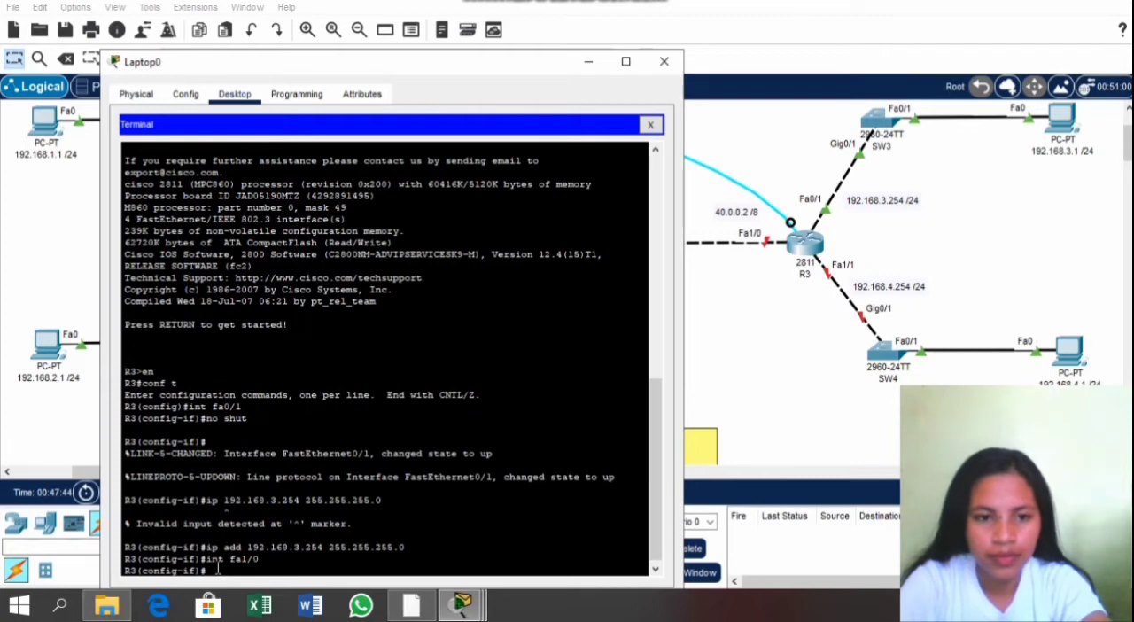
type("no shut")
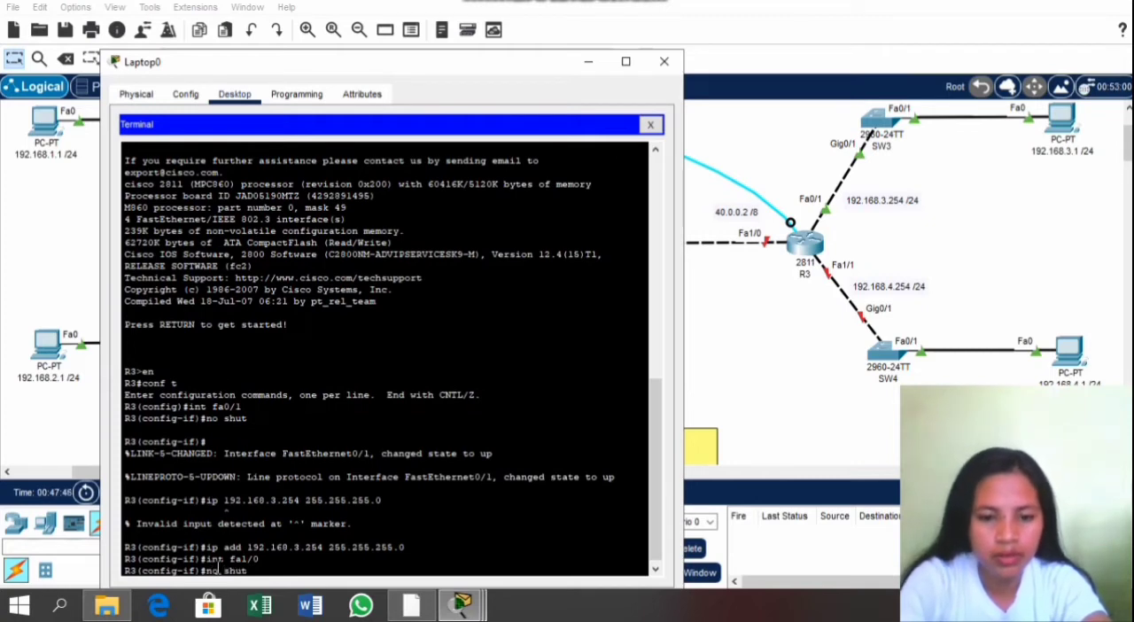
key("Return")
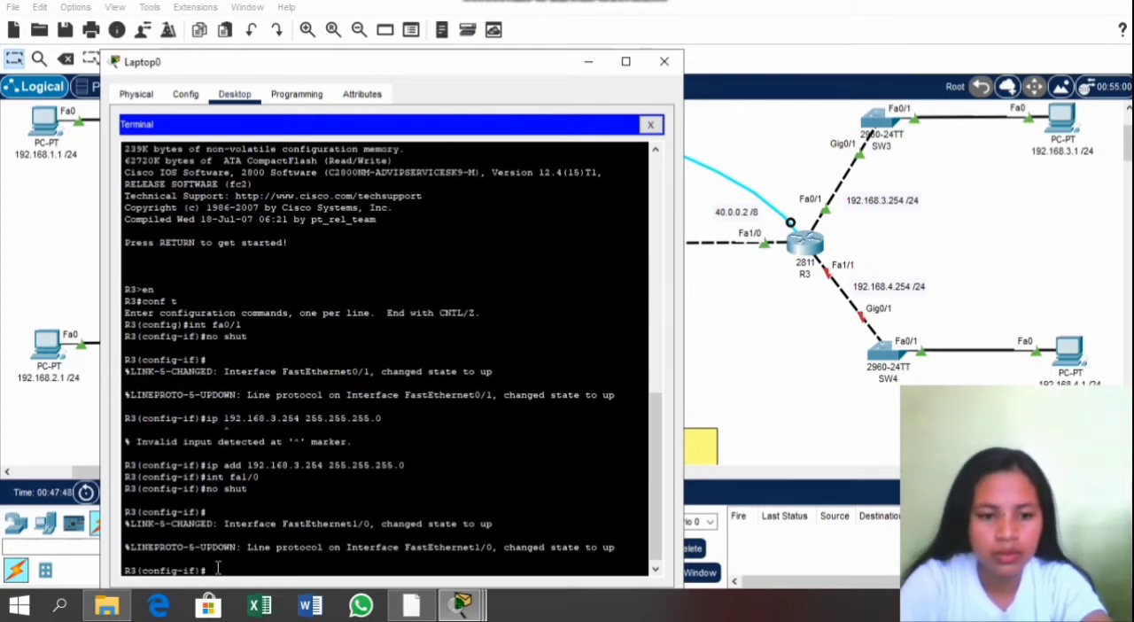
Step: Assign IP address 40.0.0.2 with subnet mask 255.0.0.0 to R3's fa1/0 using ip add
type("ip")
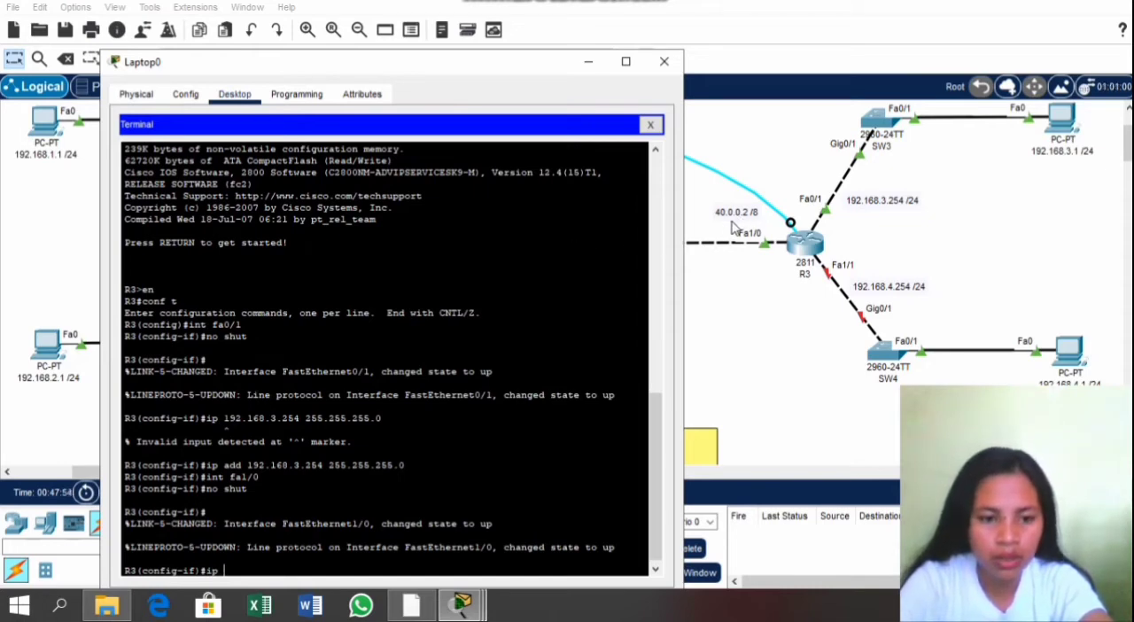
type(" add")
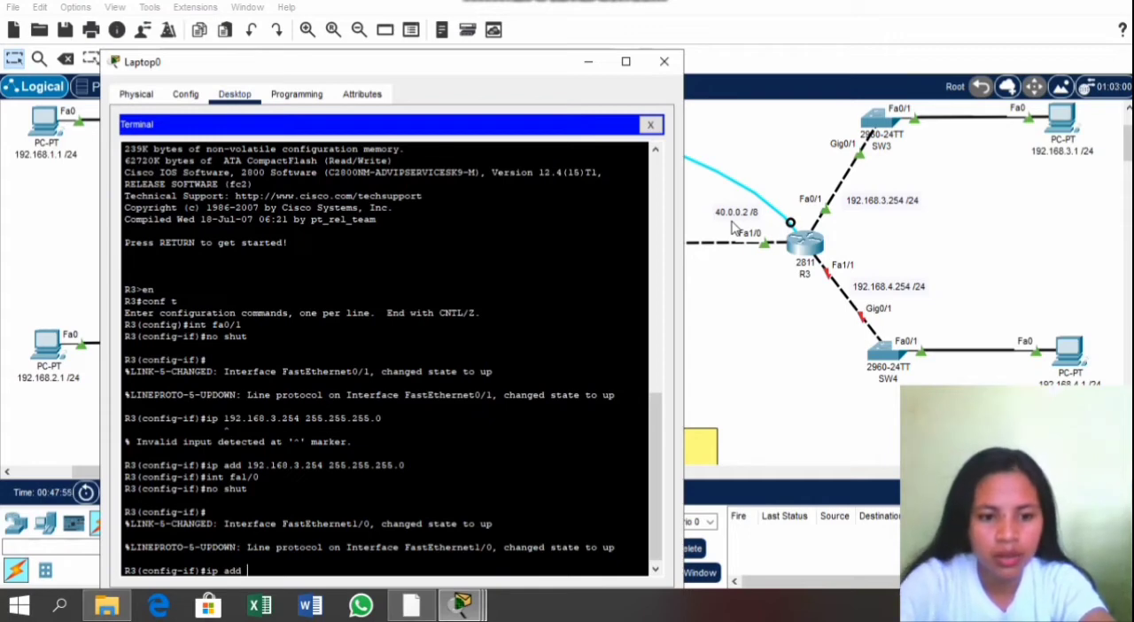
type(" 40.0.0.")
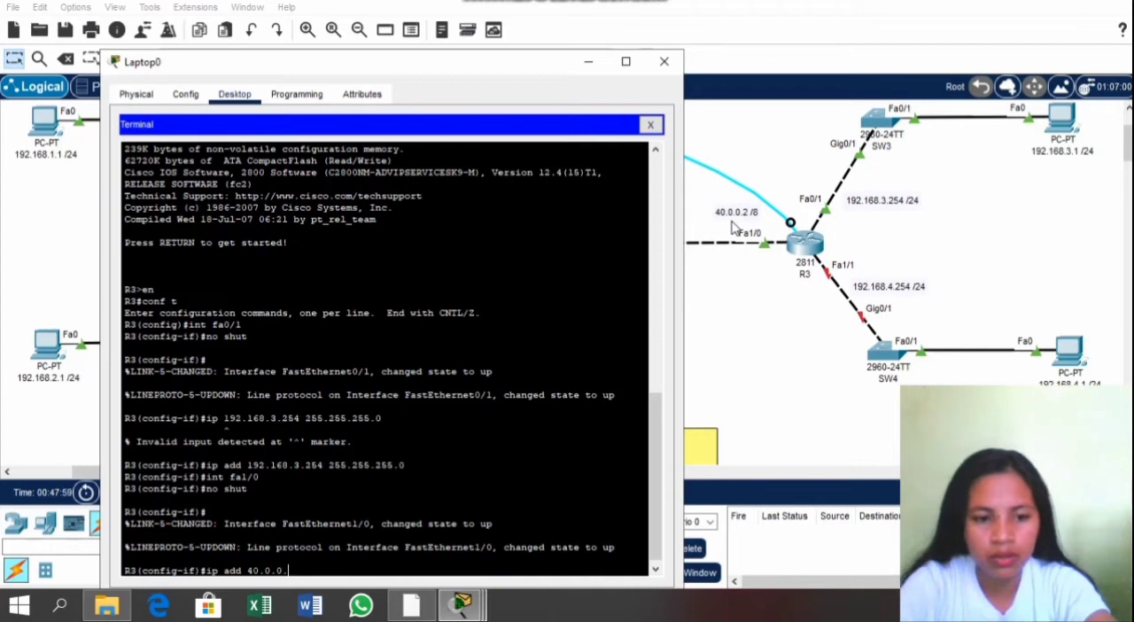
type("2 255")
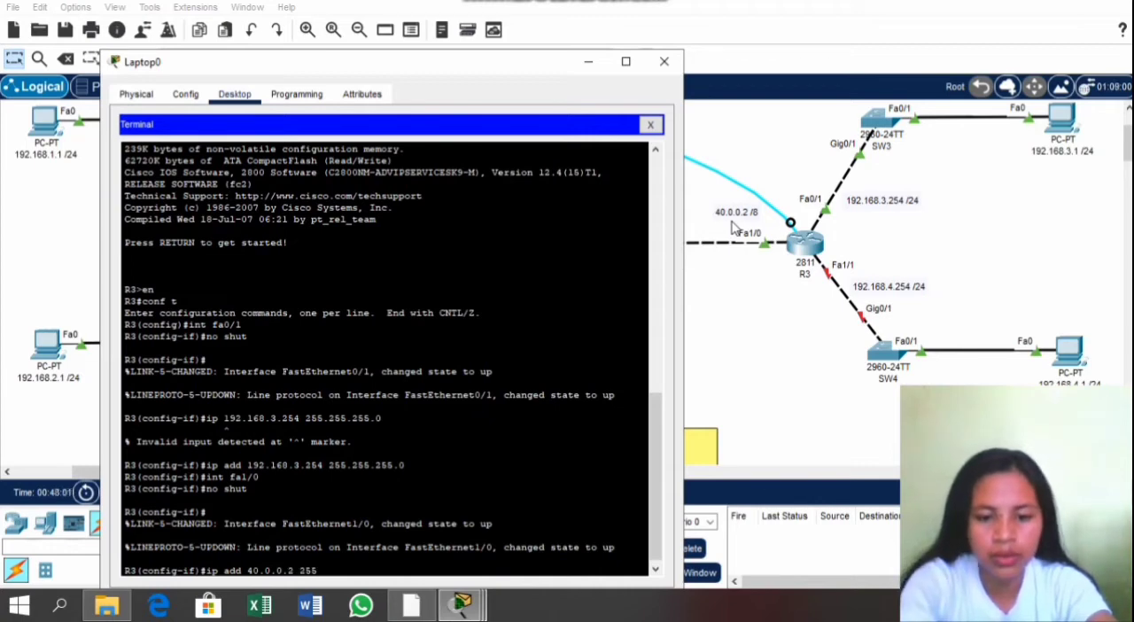
type(".-0")
key("BackSpace")
key("BackSpace")
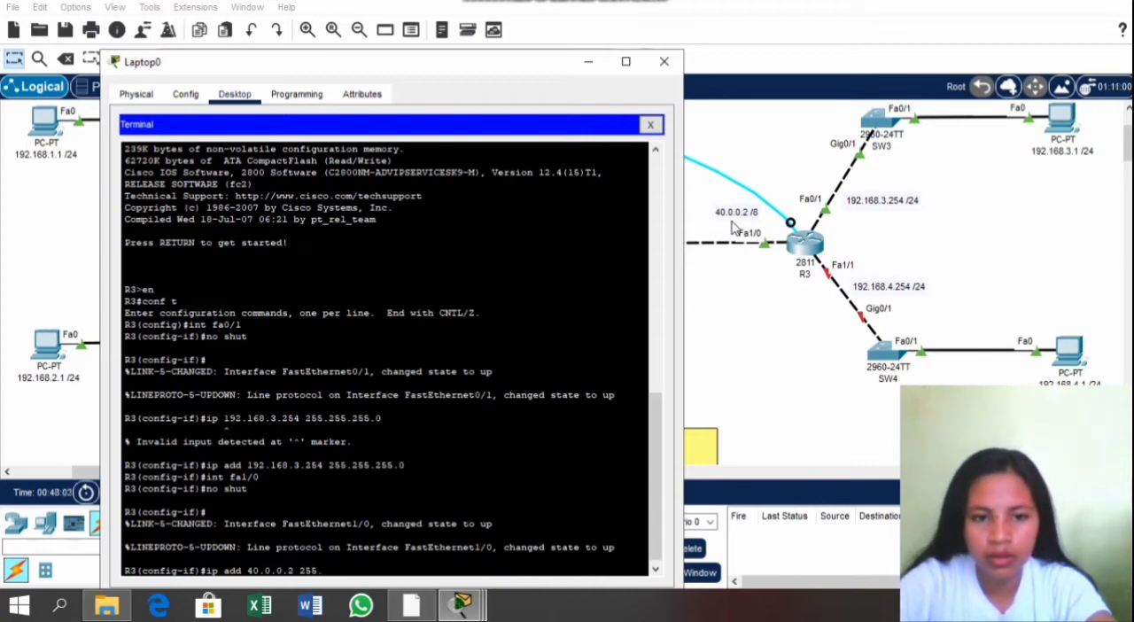
type("0.0.0")
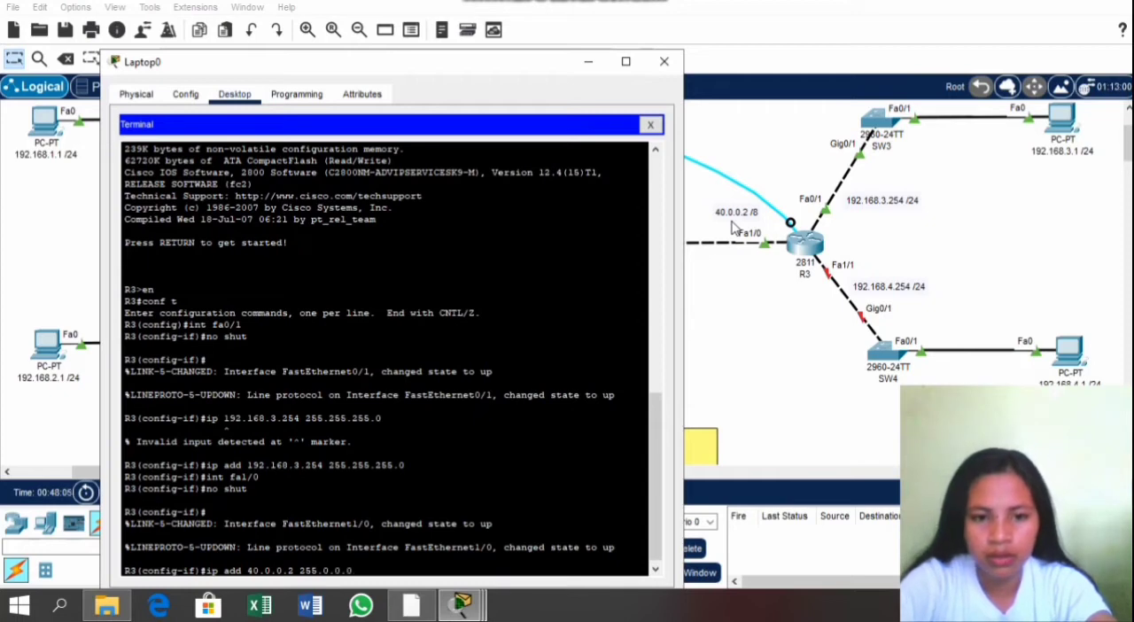
key("Return")
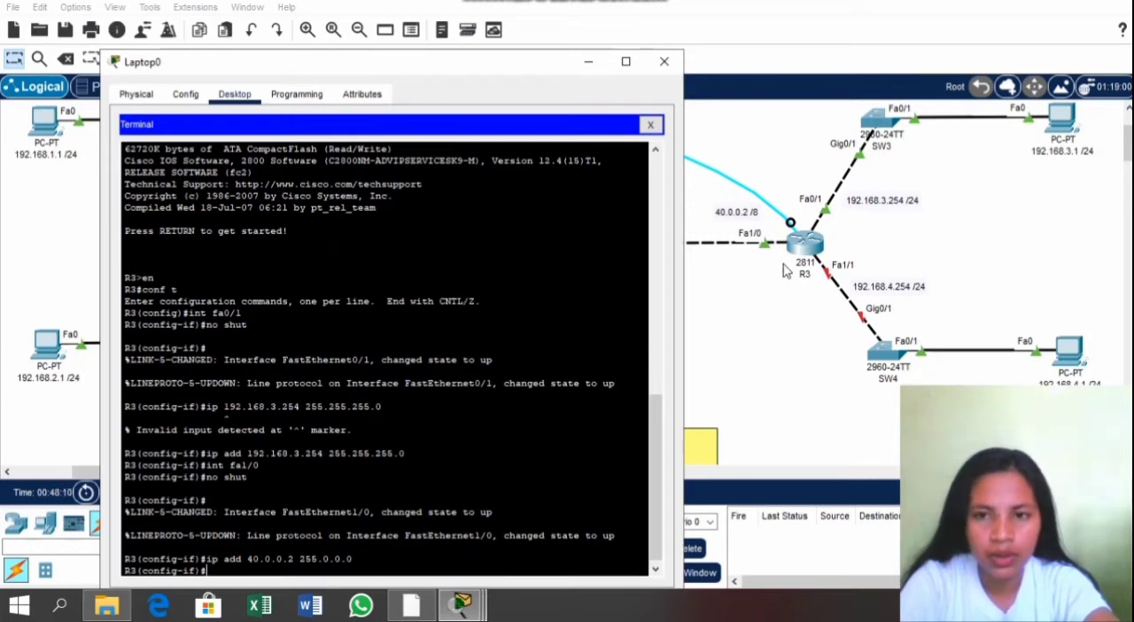
Step: Switch to R3's fa1/1 interface and enable it with no shut
type("i")
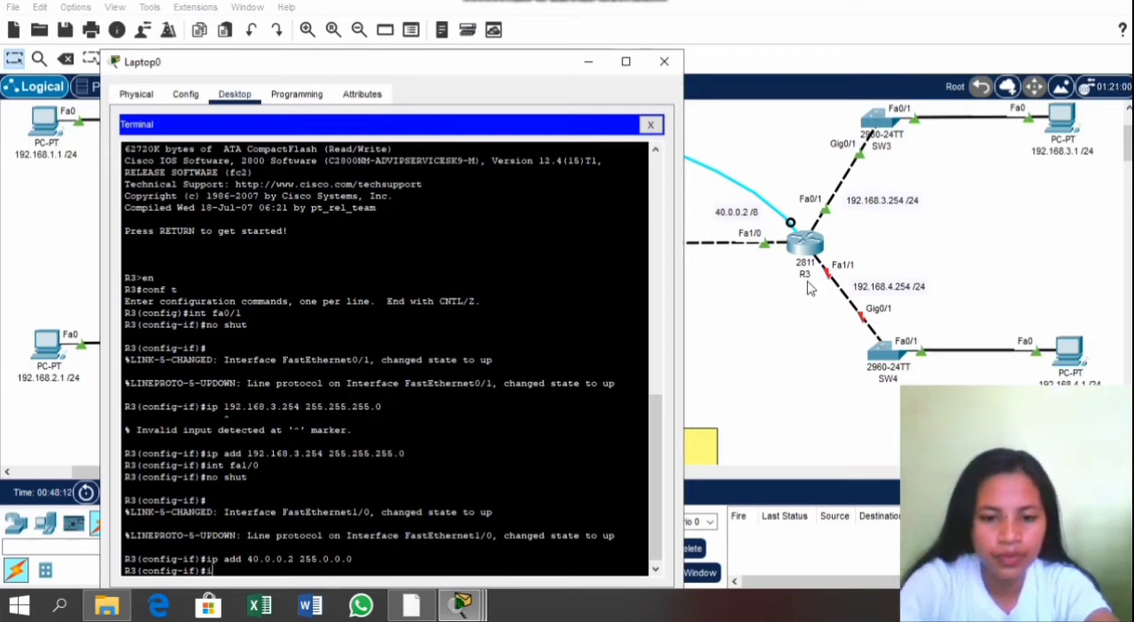
type("nt fa1/1")
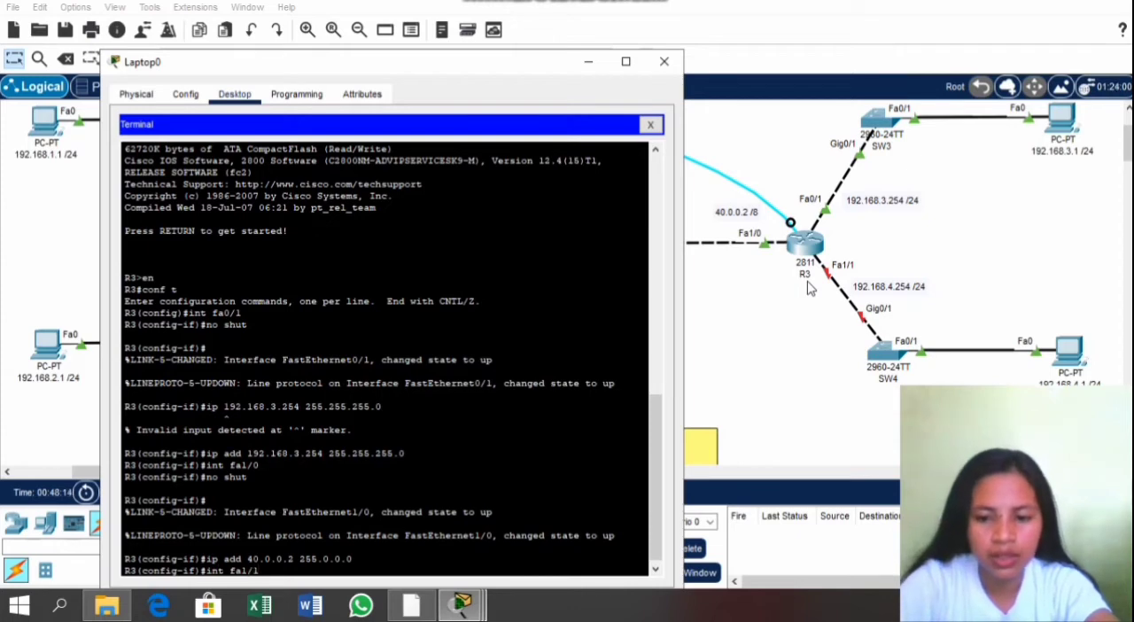
key("Return")
type("no")
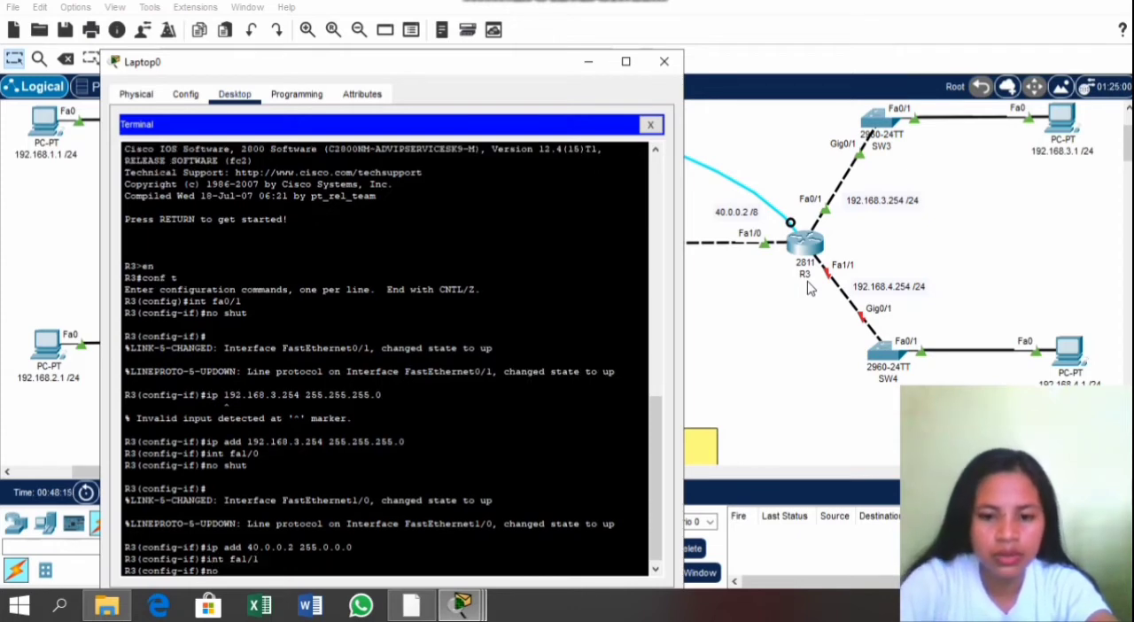
type(" shut")
key("Return")
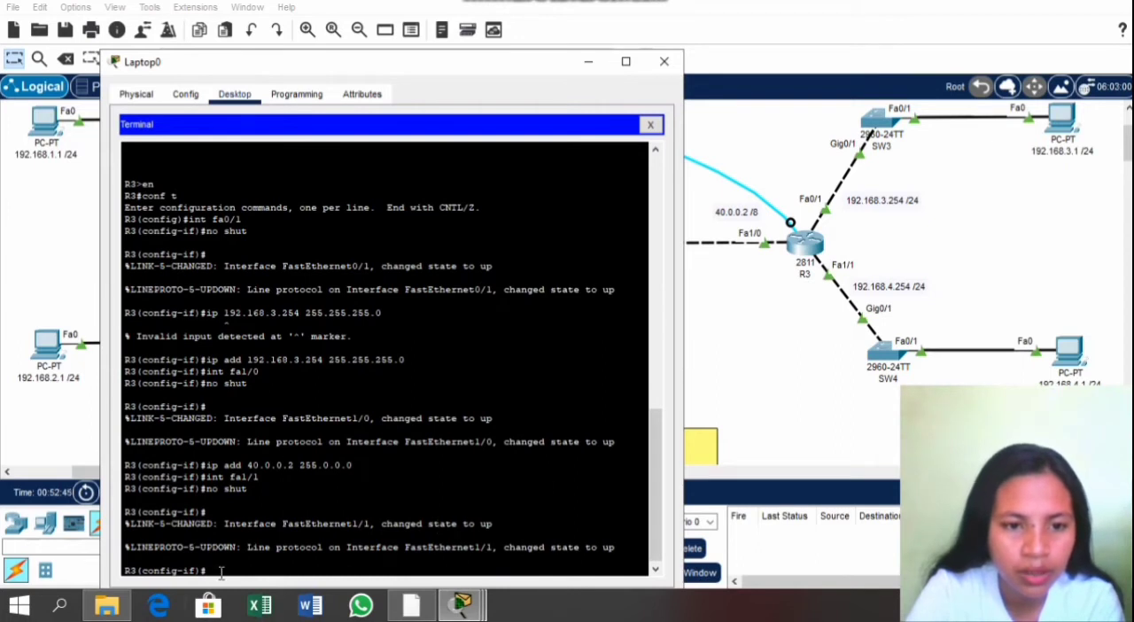
Step: Assign IP address 192.168.4.254 with subnet mask 255.255.255.0 to R3's fa1/1 using ip add
type("ip add ")
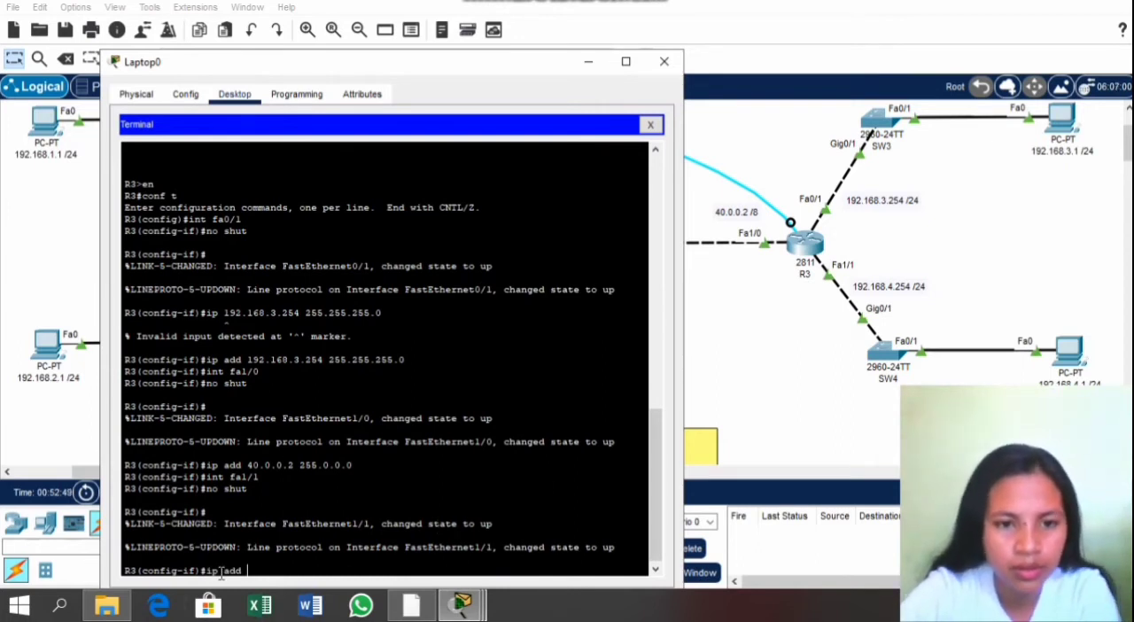
type("192.168.")
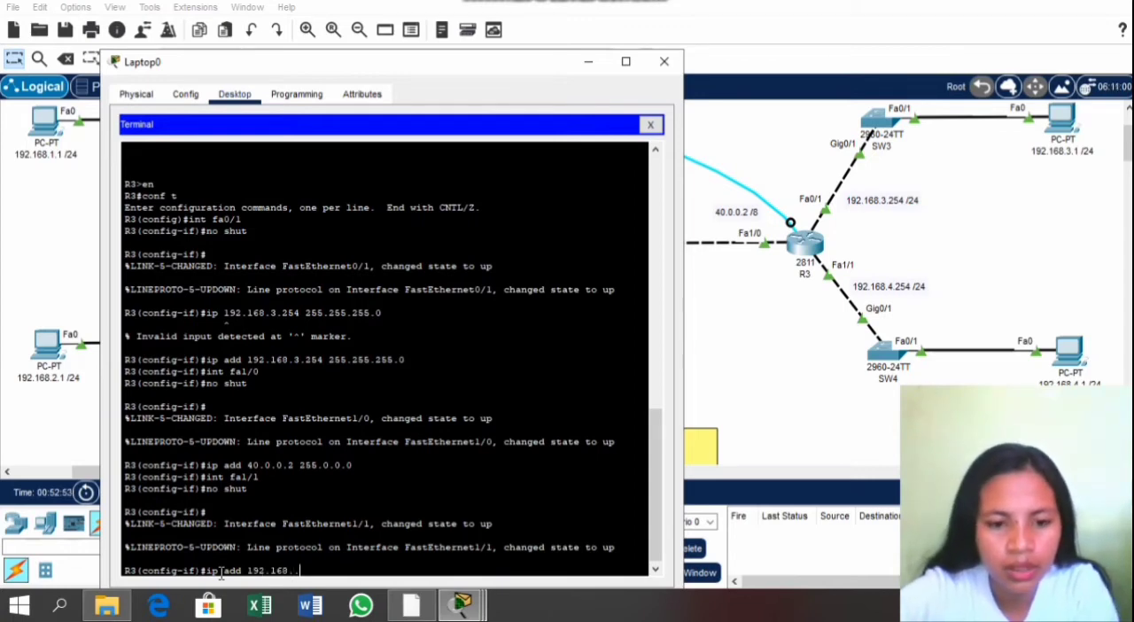
type("4")
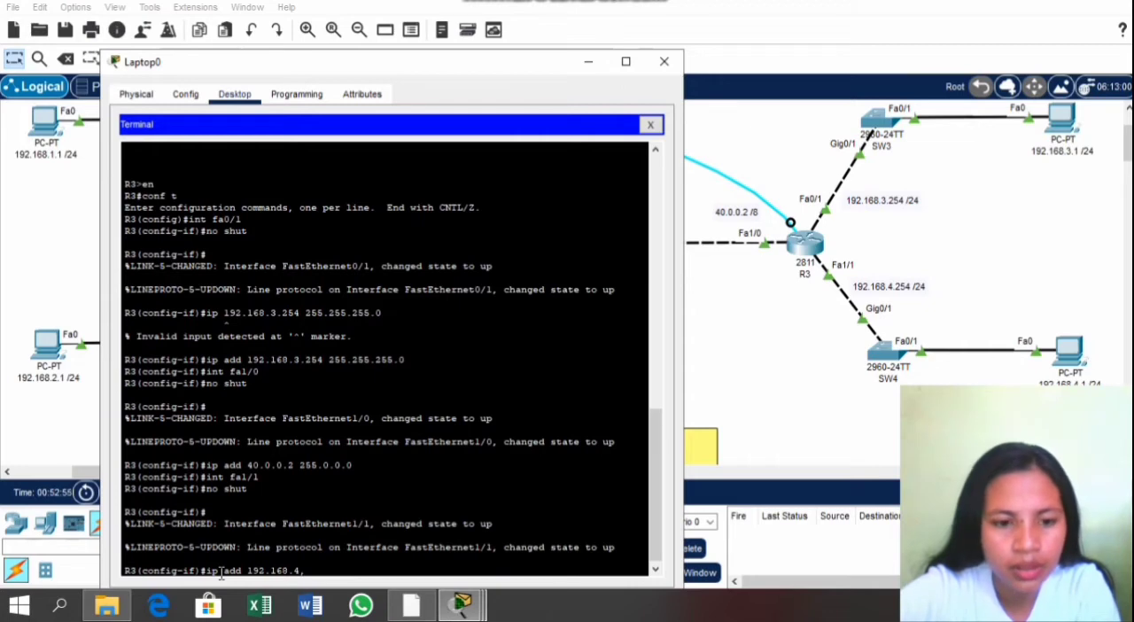
type(".254")
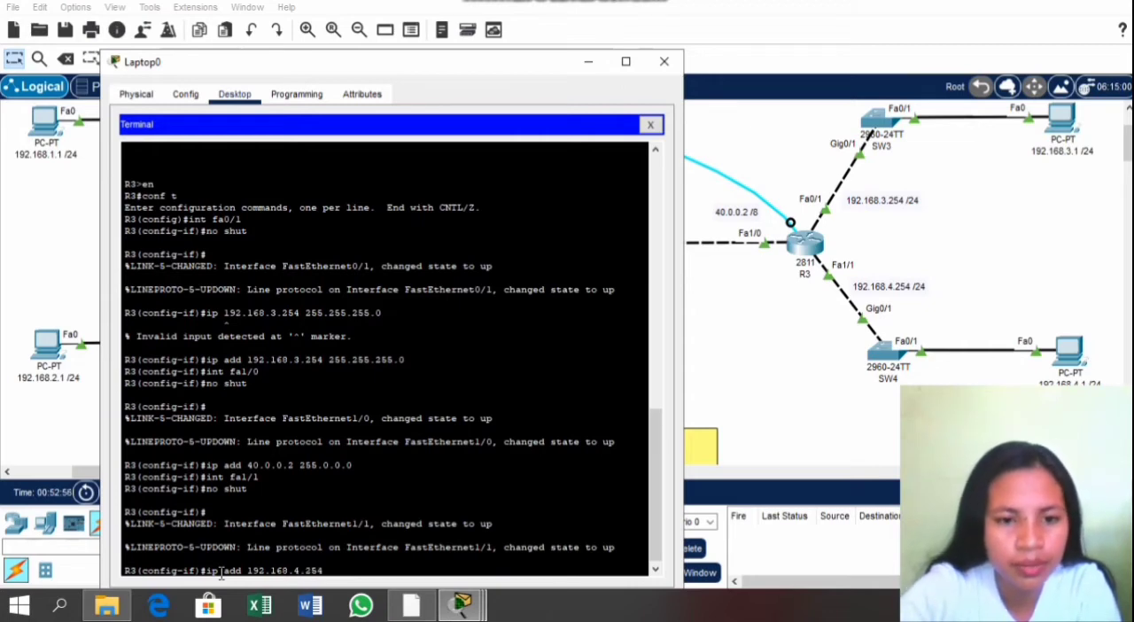
type(" 255.")
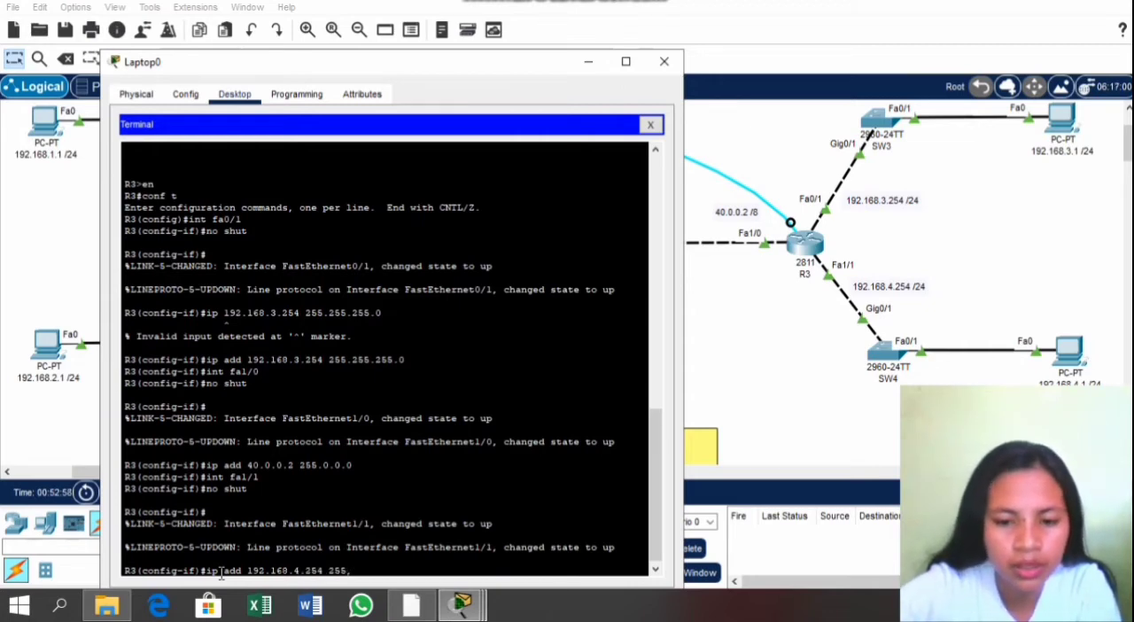
type("255.255")
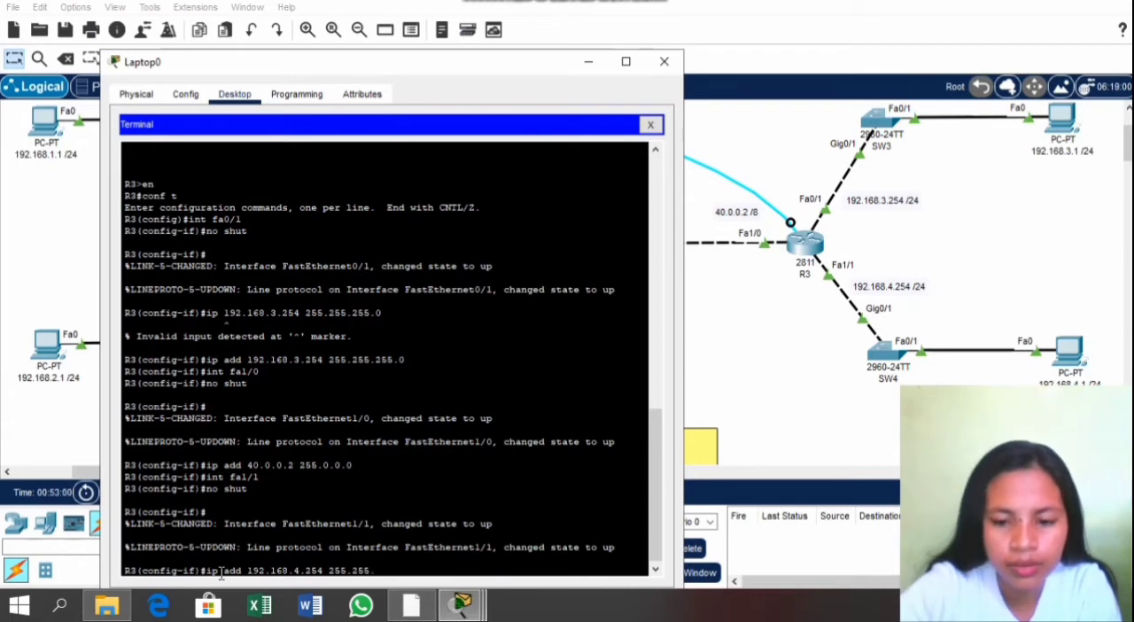
type(".0")
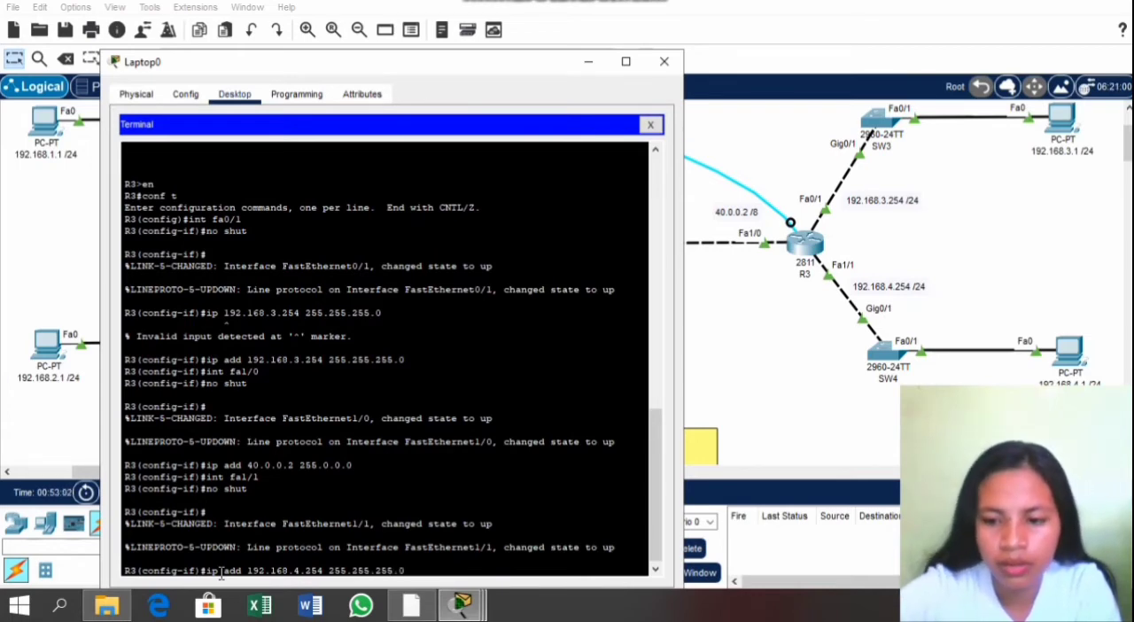
key("Return")
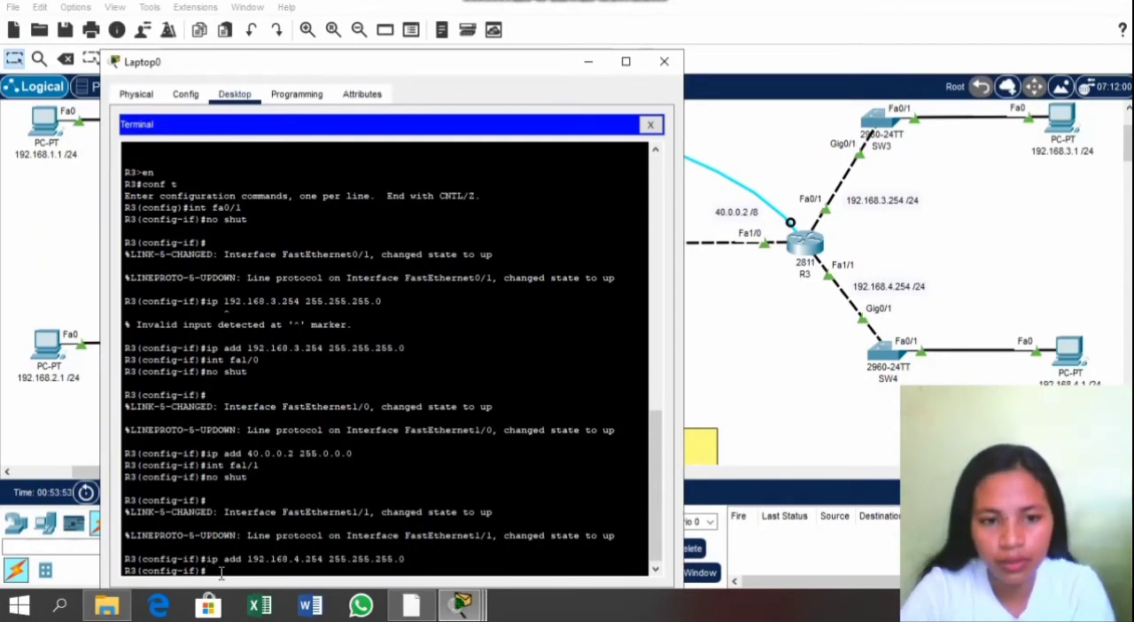
Step: Add a static route on R3 to network 192.168.1.0 255.255.255.0 via next hop 40.0.0.1 using ip route
type("ip ro")
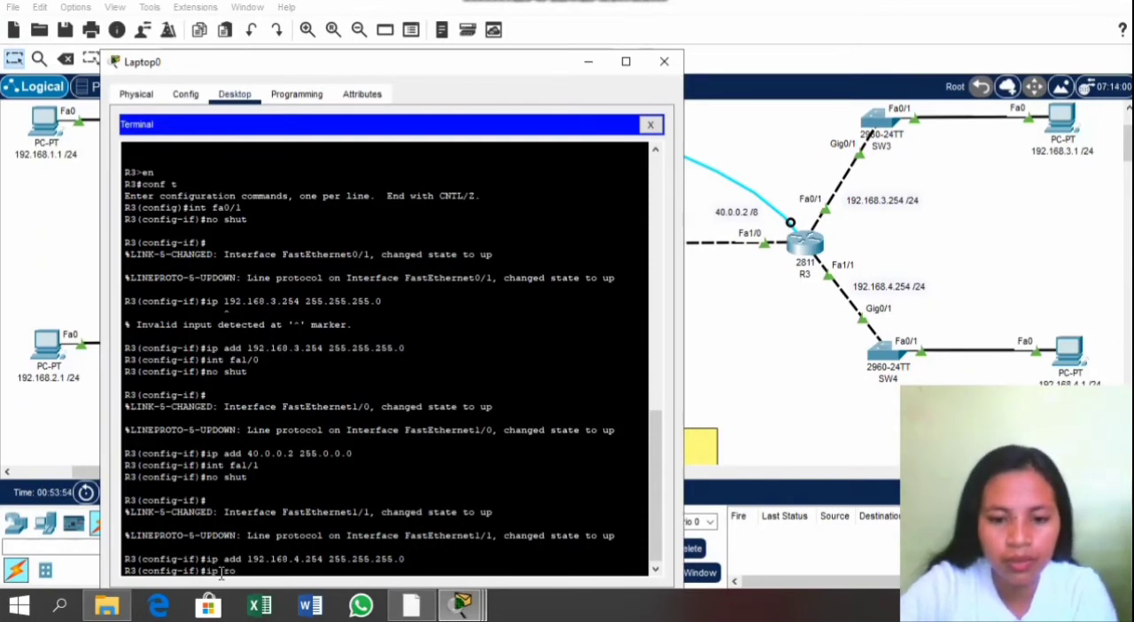
type("ute 192.168")
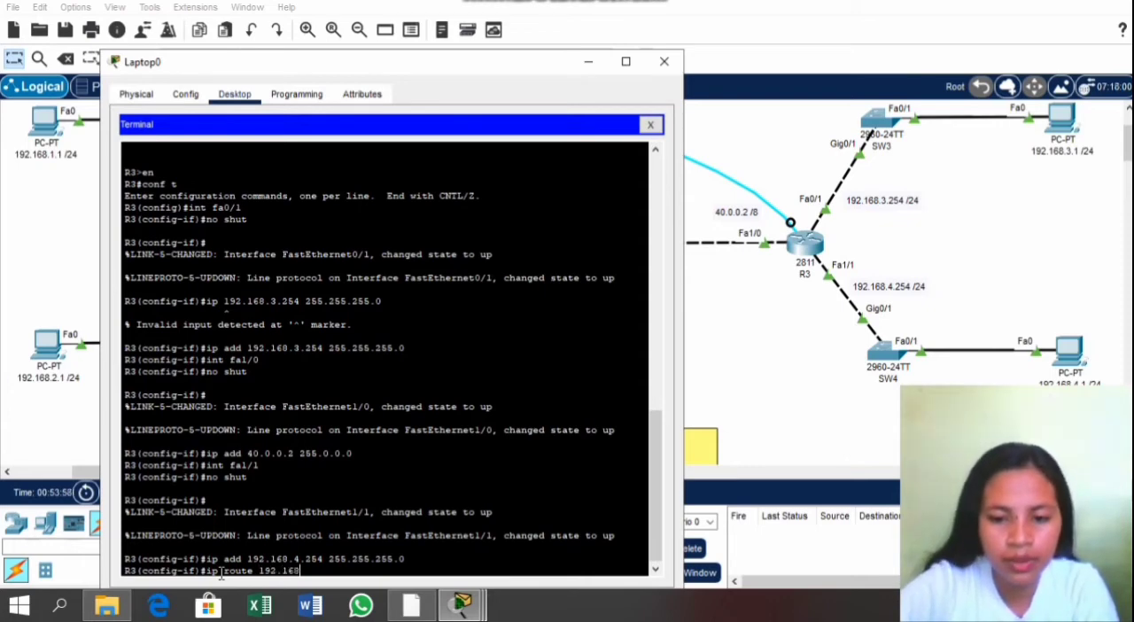
type(".1")
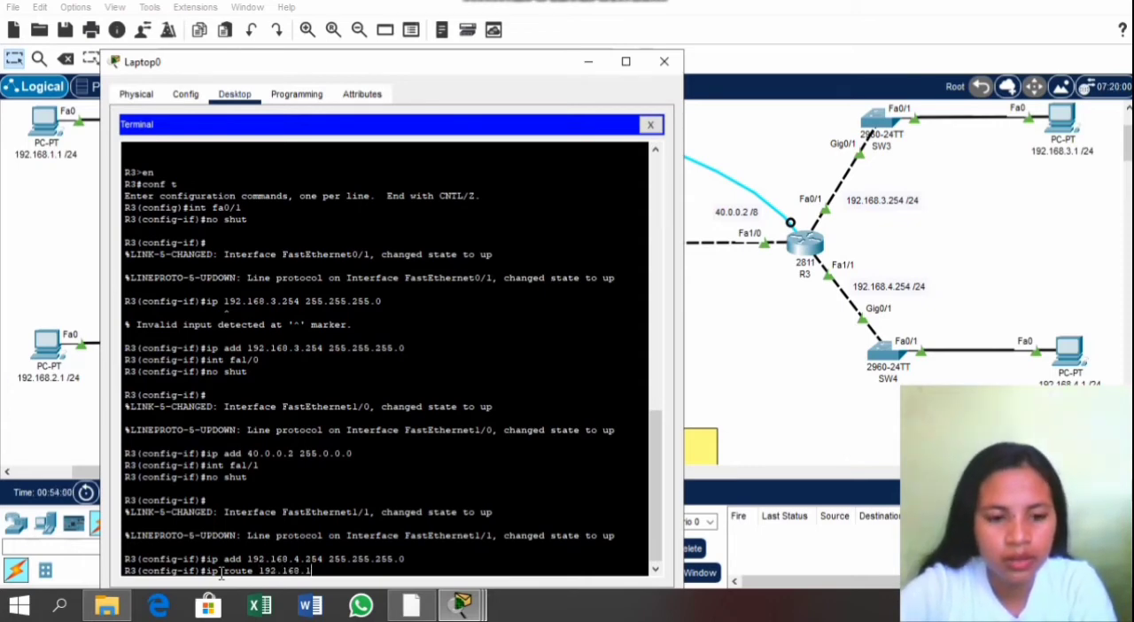
type(".0")
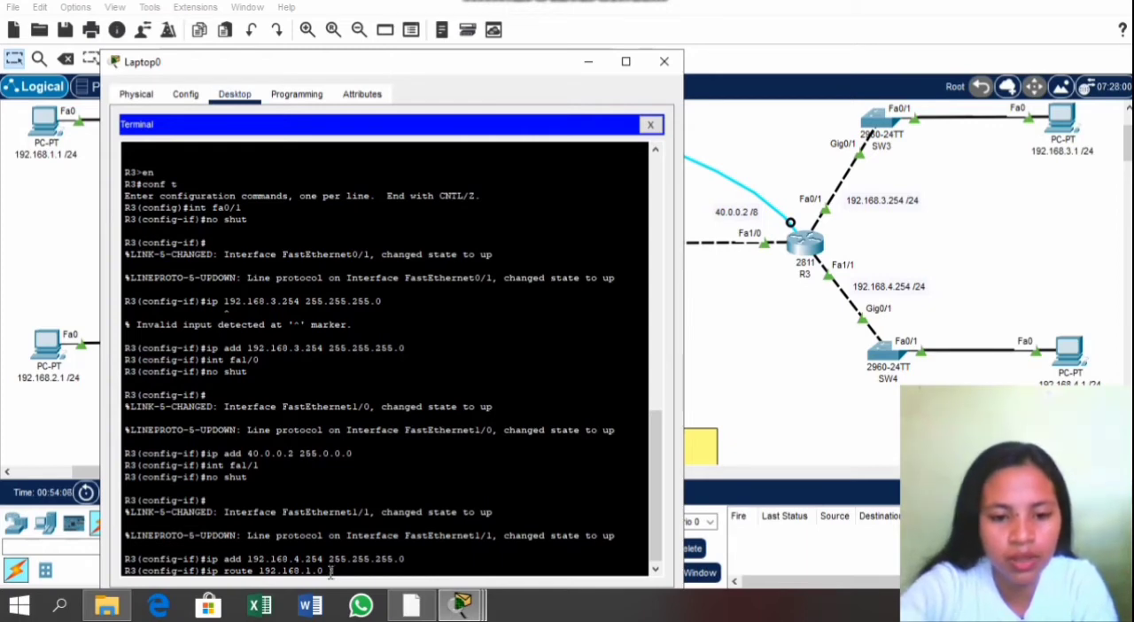
type("255.2")
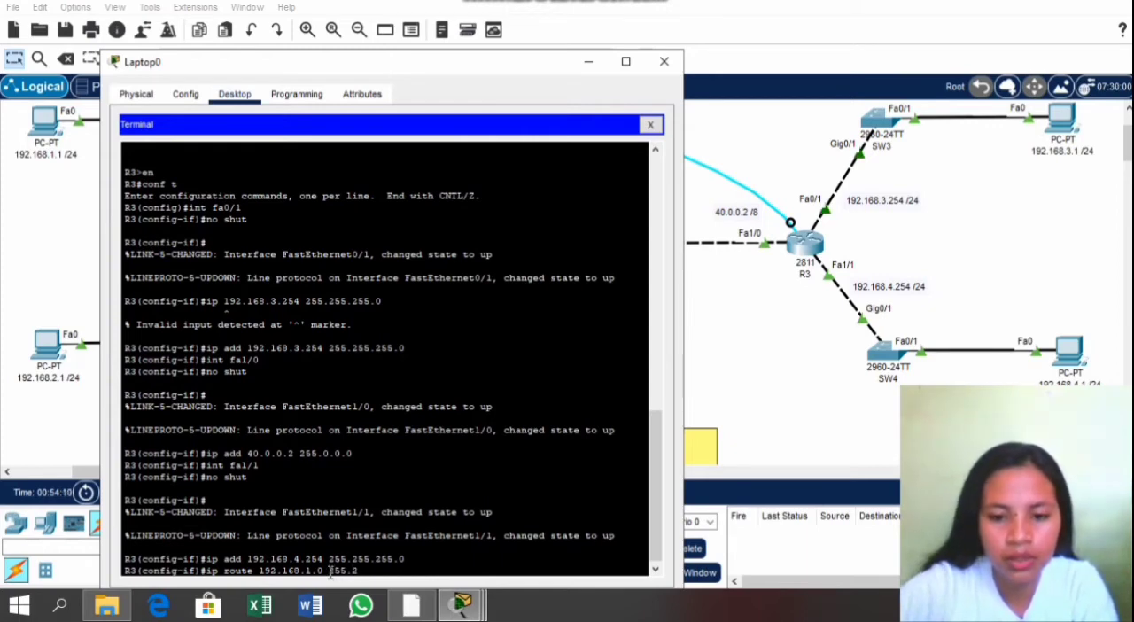
type("55.255.")
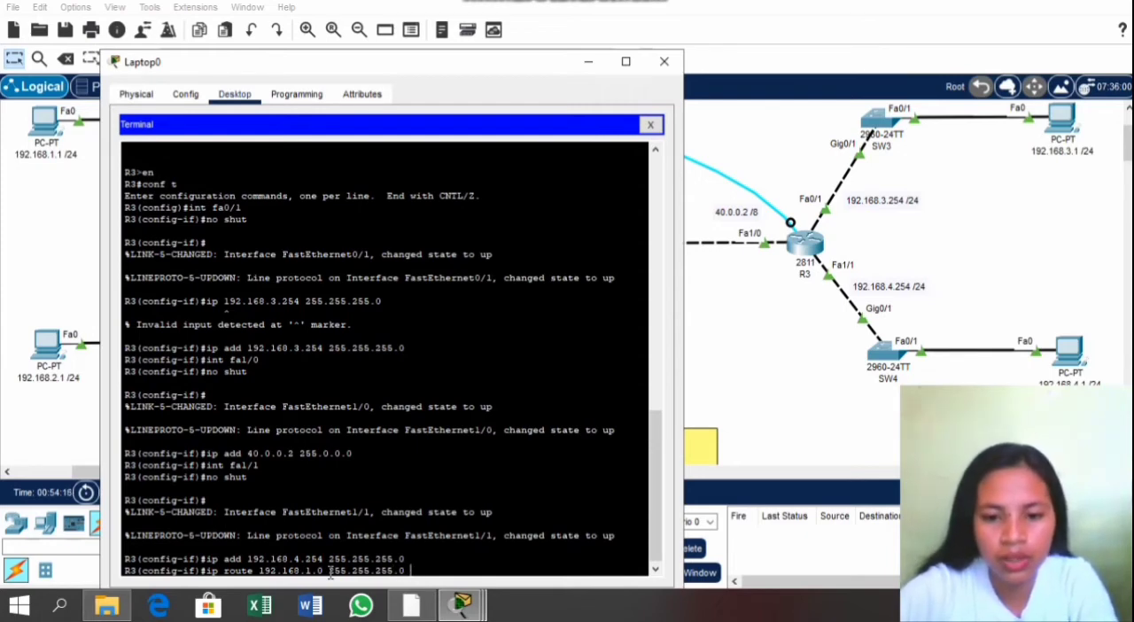
type("0 40.0.0.1")
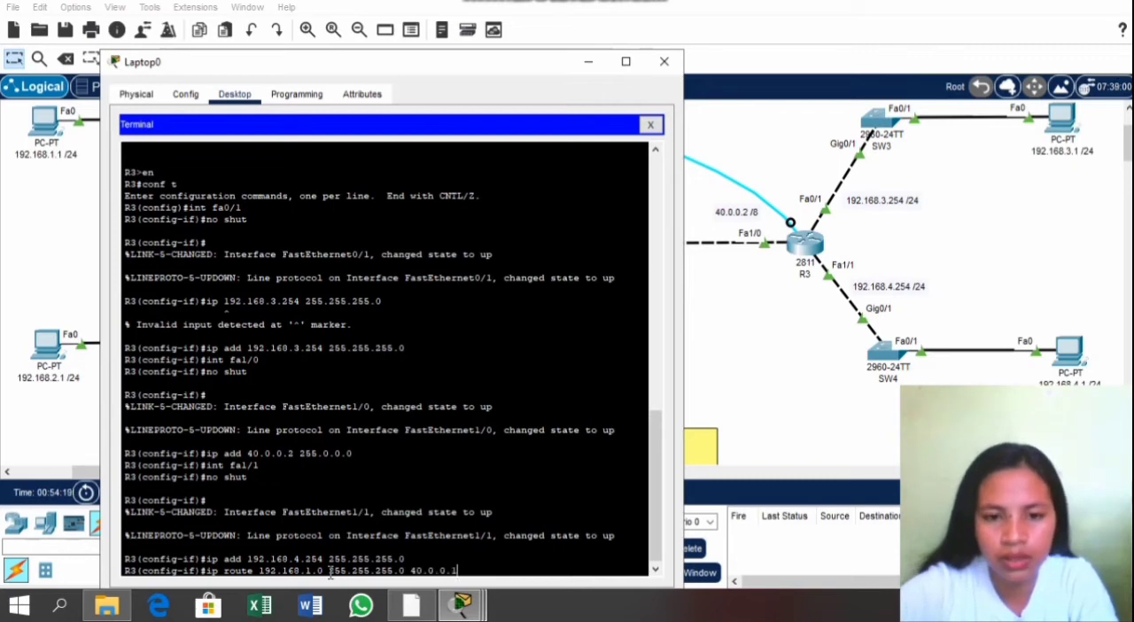
key("Return")
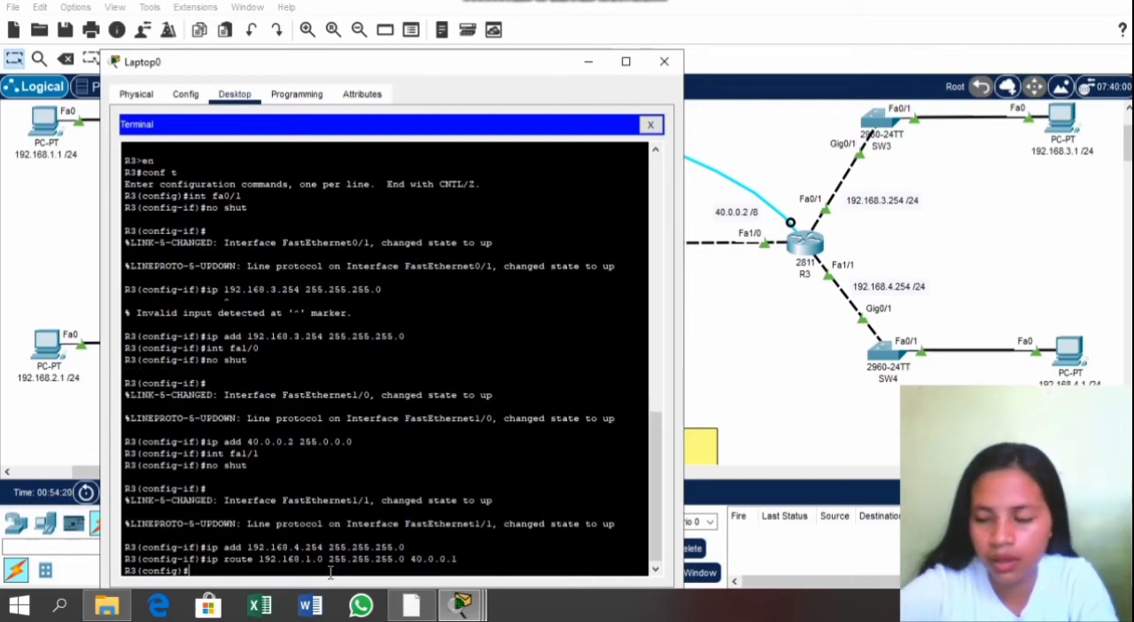
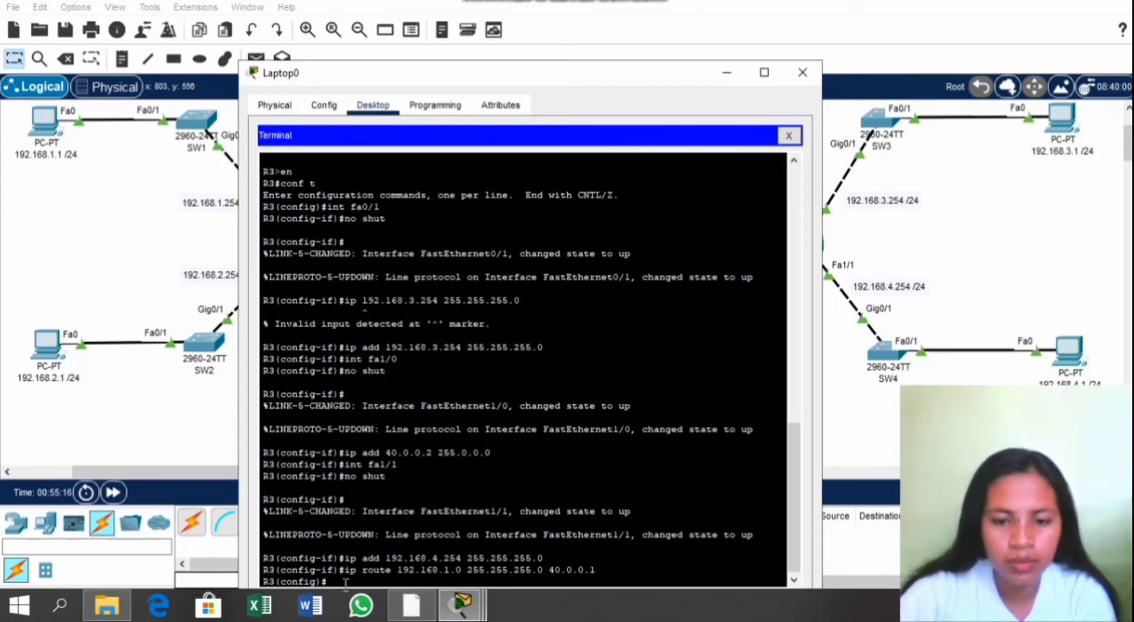
Step: Add a static route on R3 to network 192.168.2.0 255.255.255.0 via next hop 40.0.0.1 using ip route
type("ip rou")
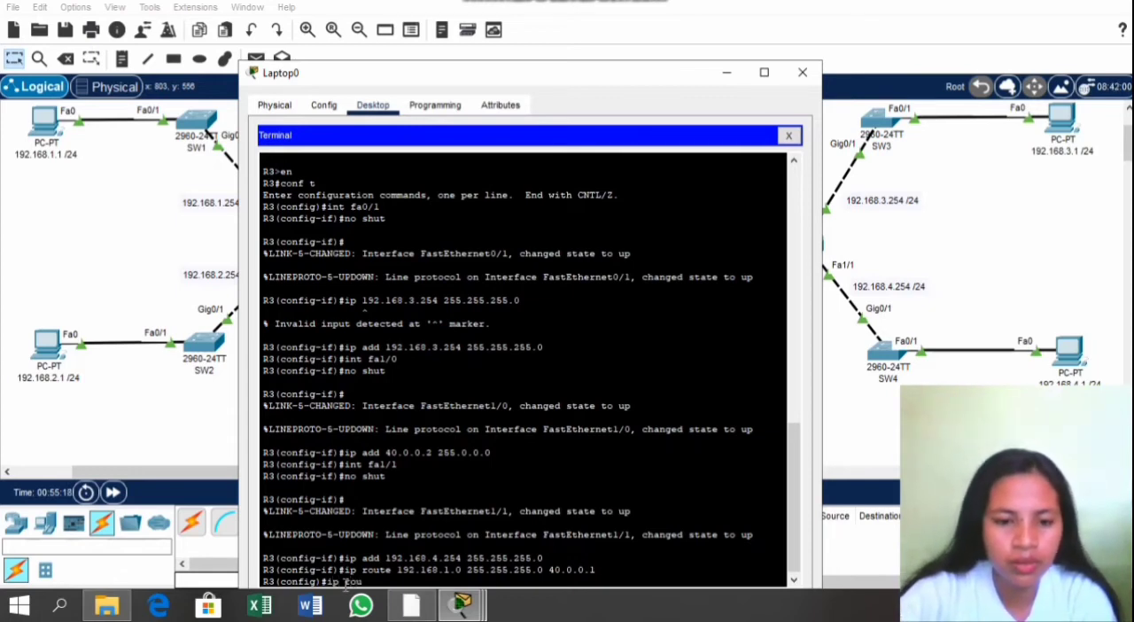
type("te 1")
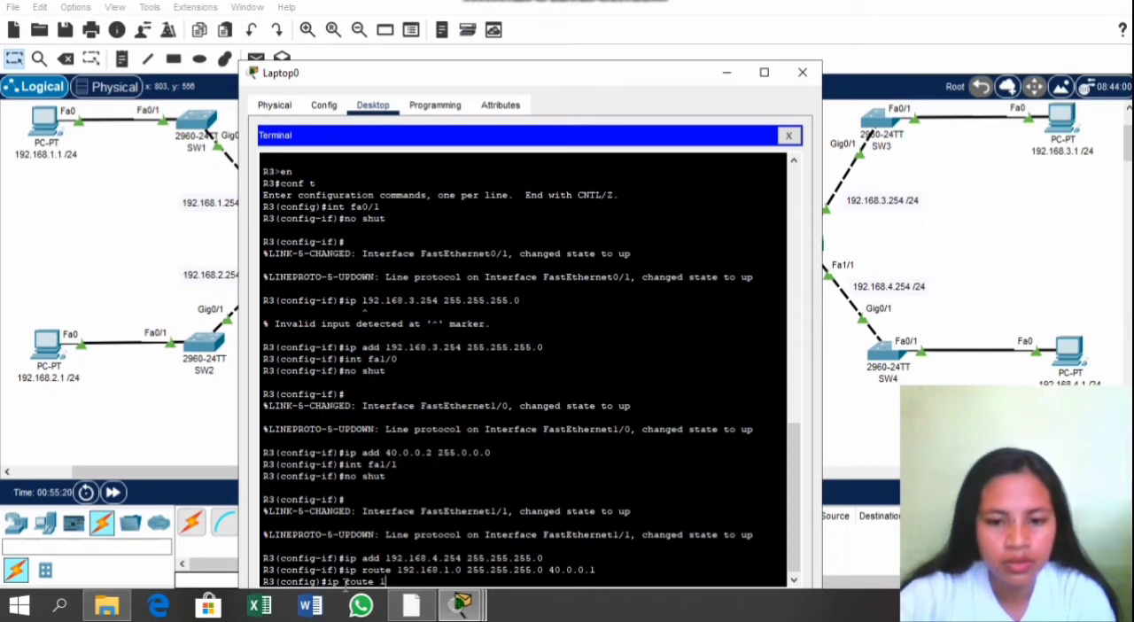
type("92.168")
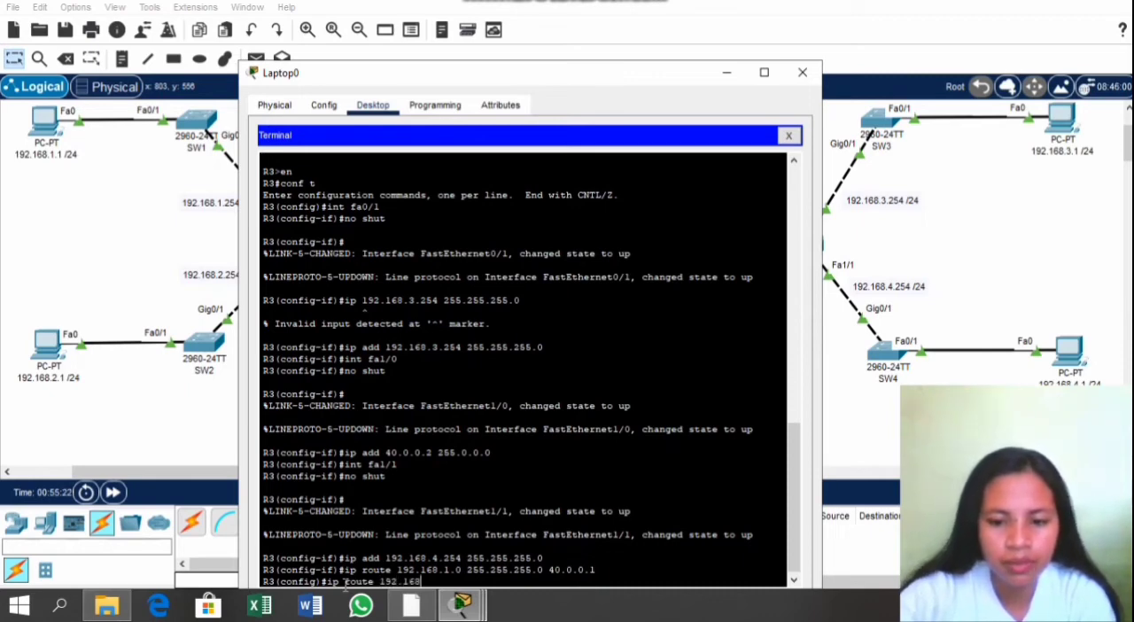
type(".2.0 255")
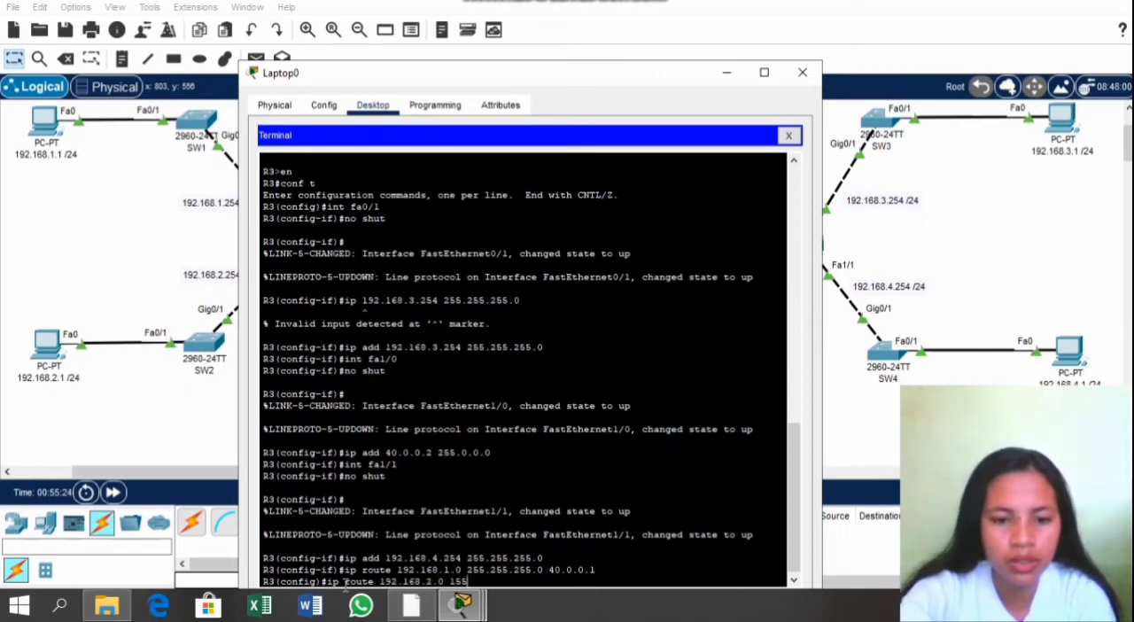
type(".25")
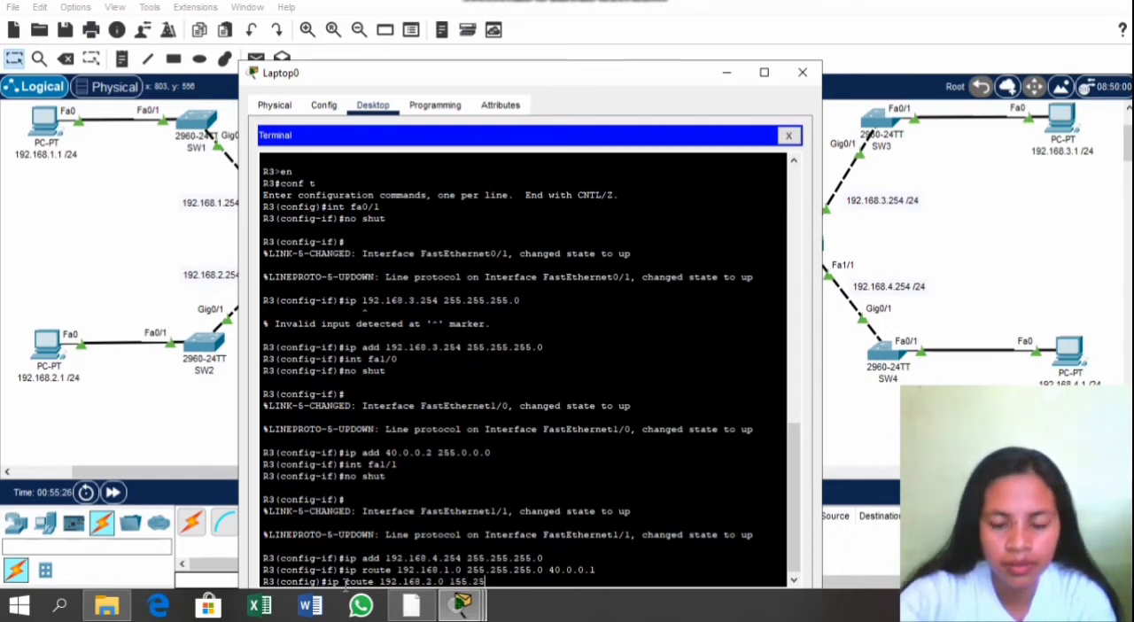
type("5")
key("BackSpace")
key("BackSpace")
key("BackSpace")
key("BackSpace")
key("BackSpace")
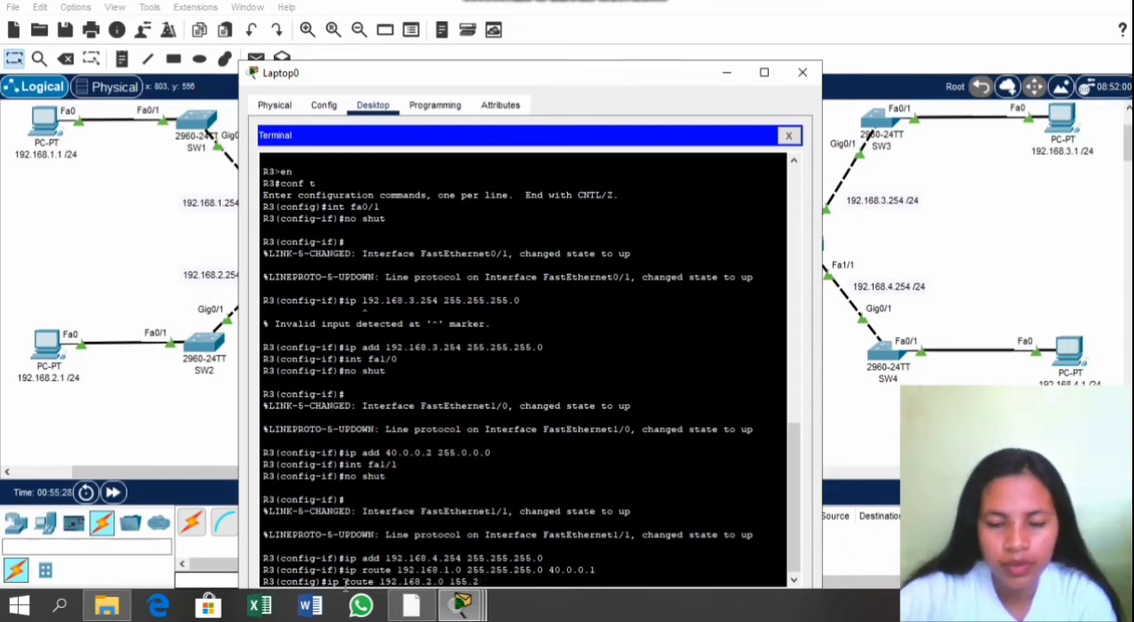
type("5")
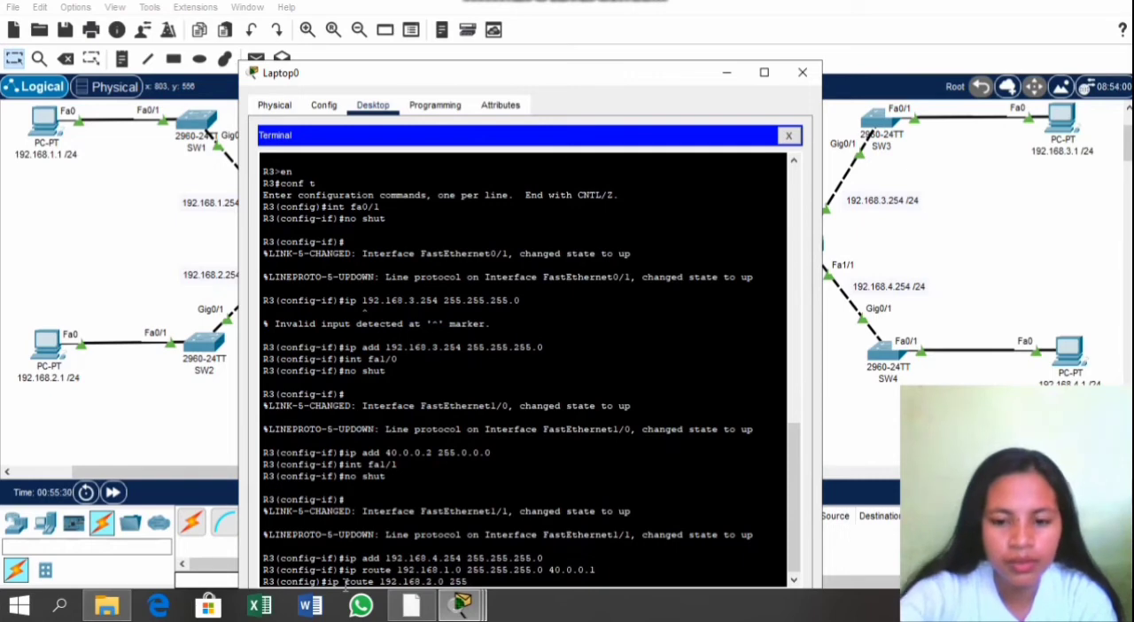
type(".255.25")
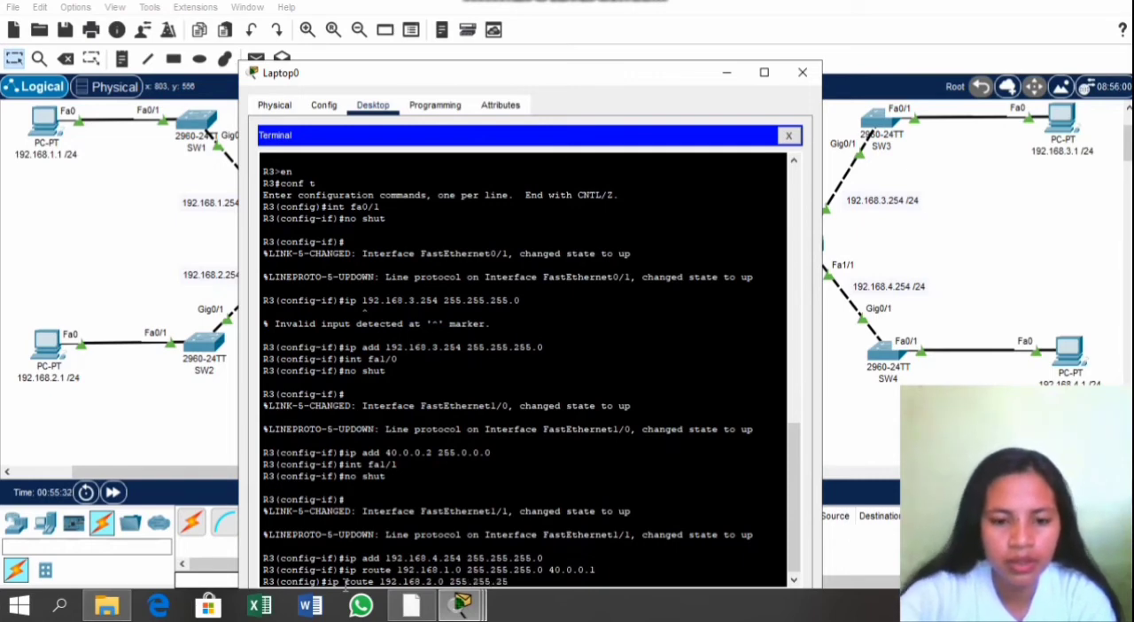
type("5.0 4")
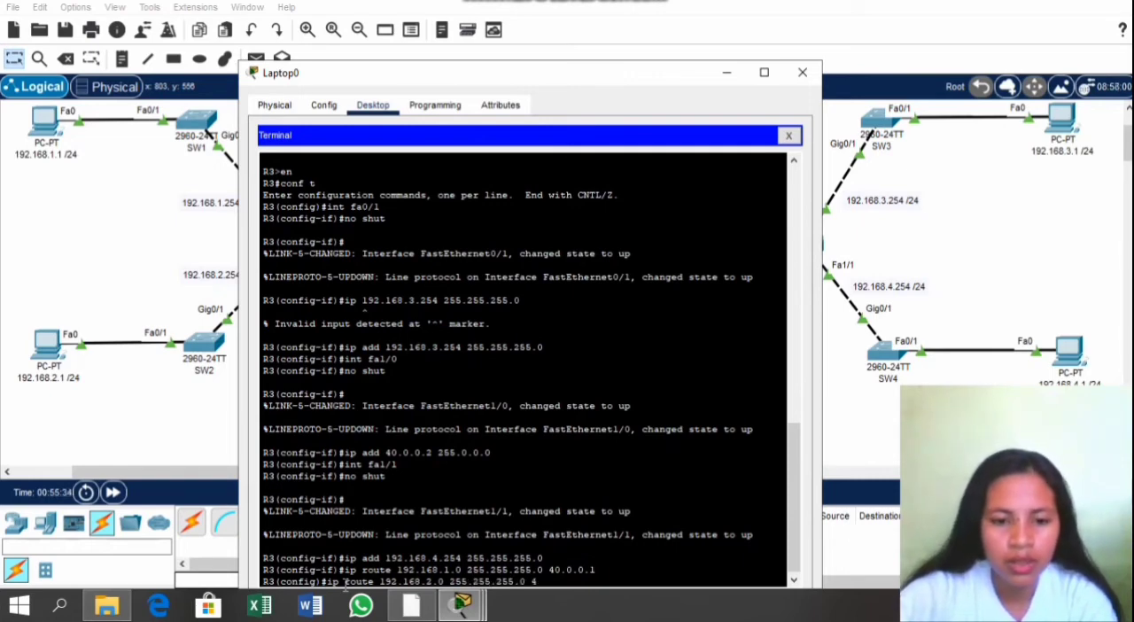
type("0.0.0.")
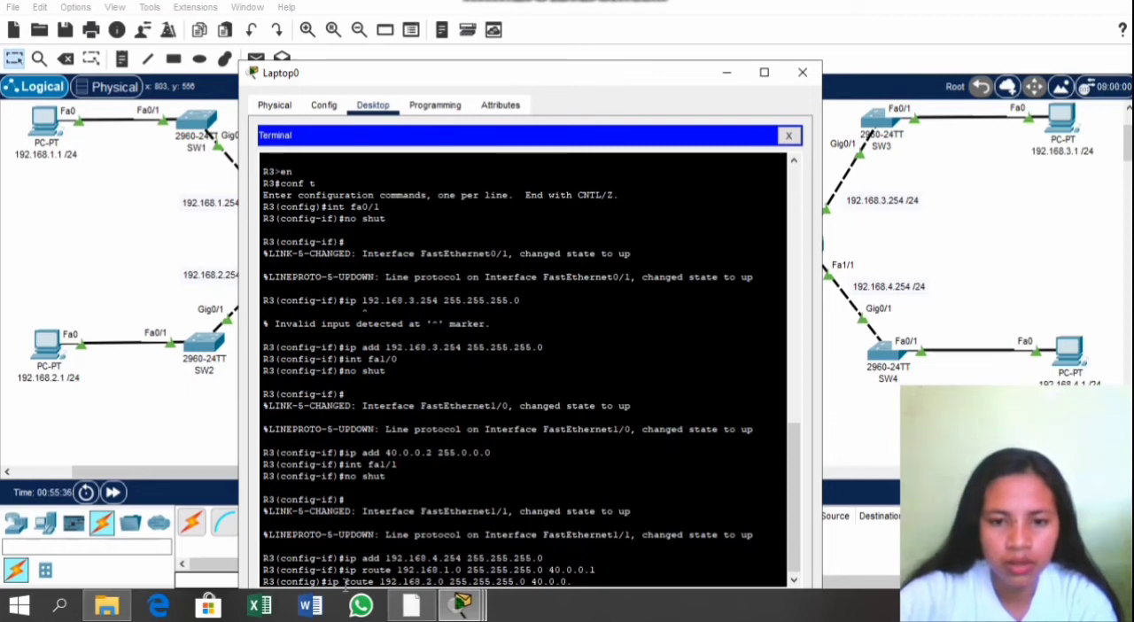
type("1")
key("Return")
Step: Add a static route on R3 to network 10.0.0.0 255.0.0.0 via next hop 40.0.0.1 using ip route
type("ig)#i")
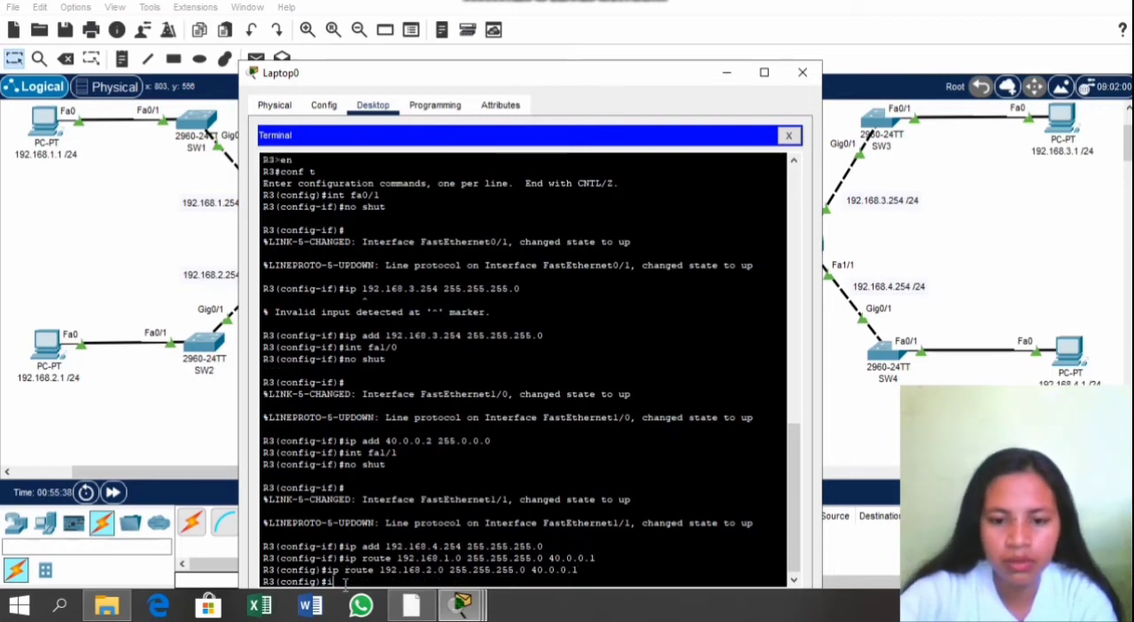
type("p rou")
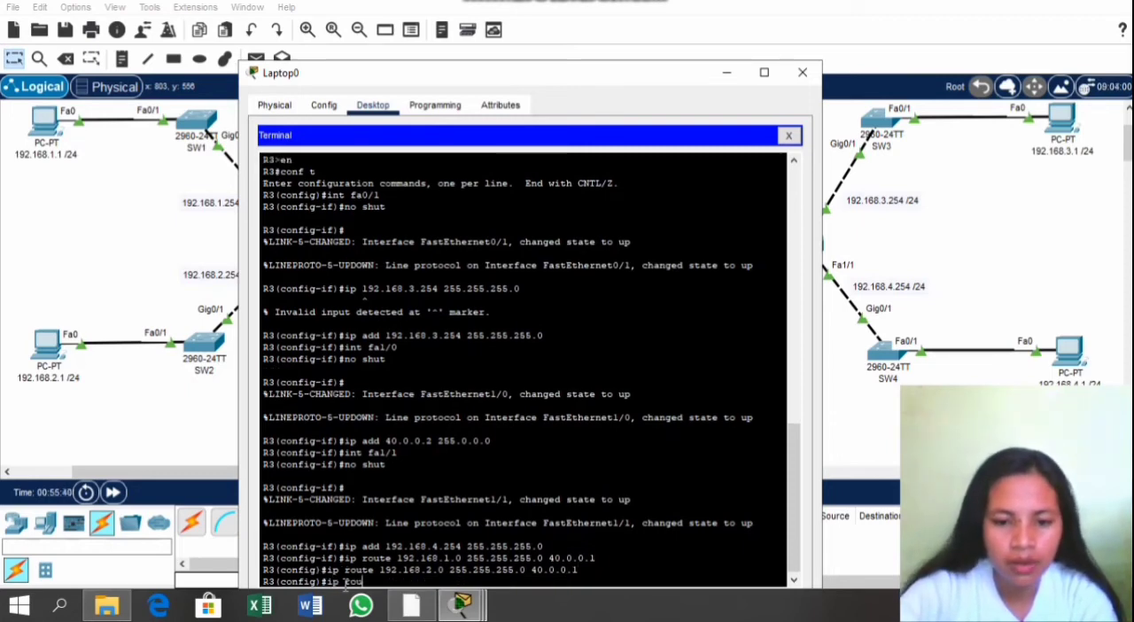
type("te 10.0.0")
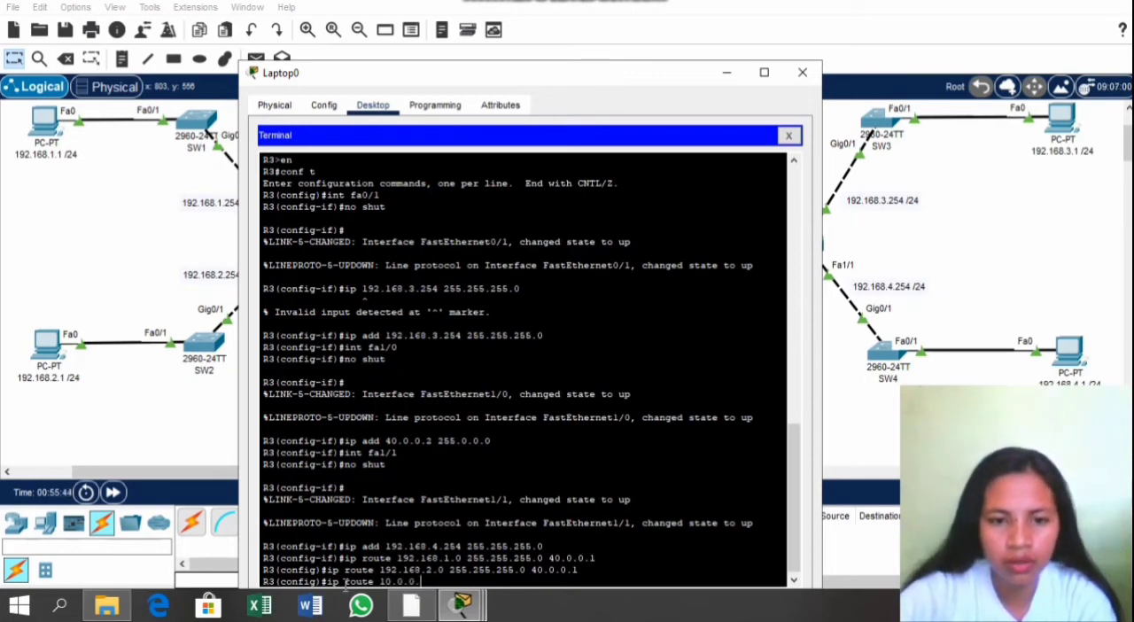
type(".0")
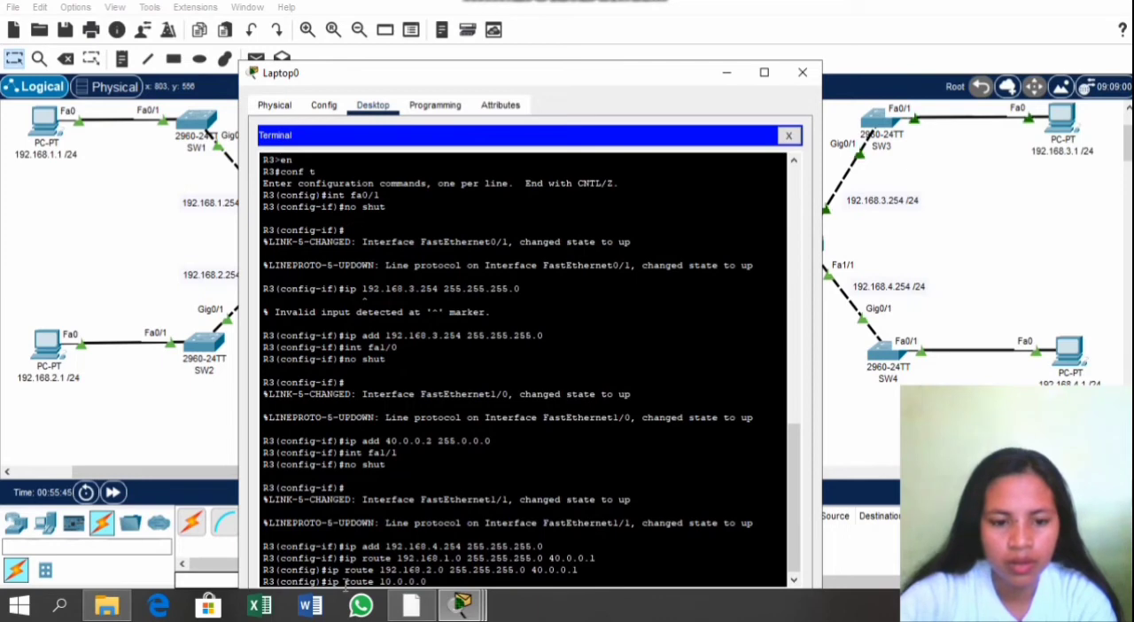
type(" 255")
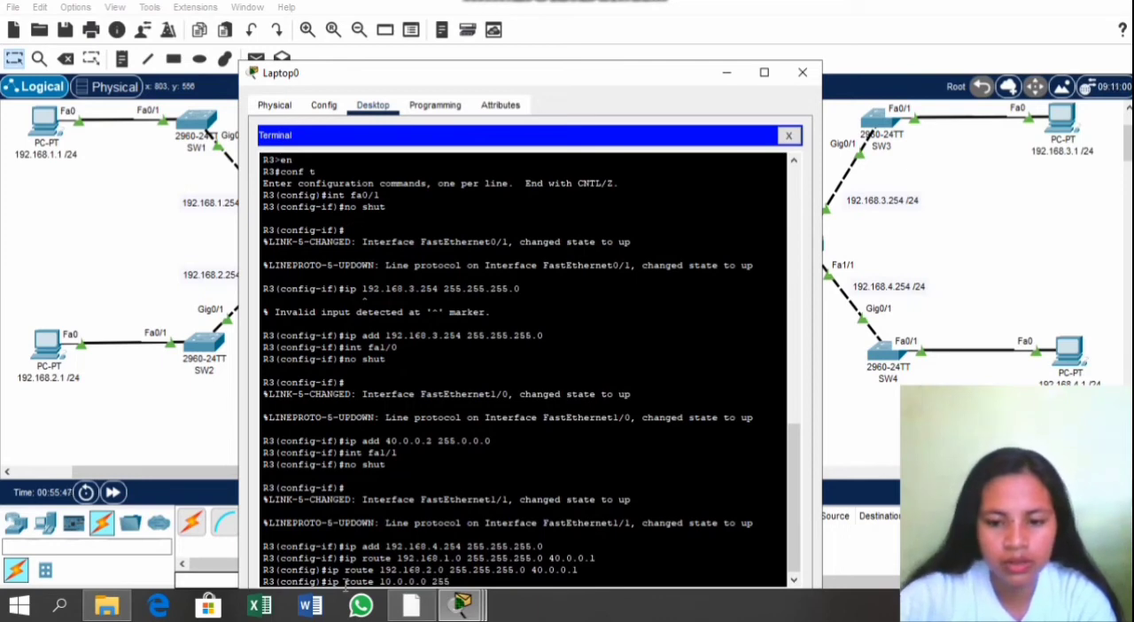
type(".0")
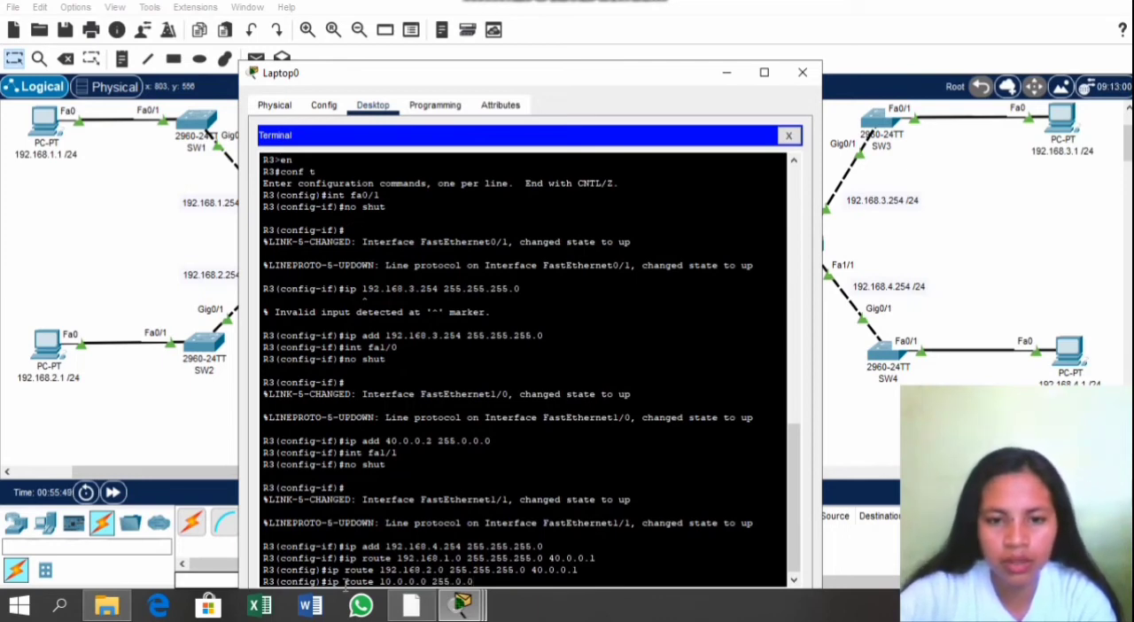
type(".0.0")
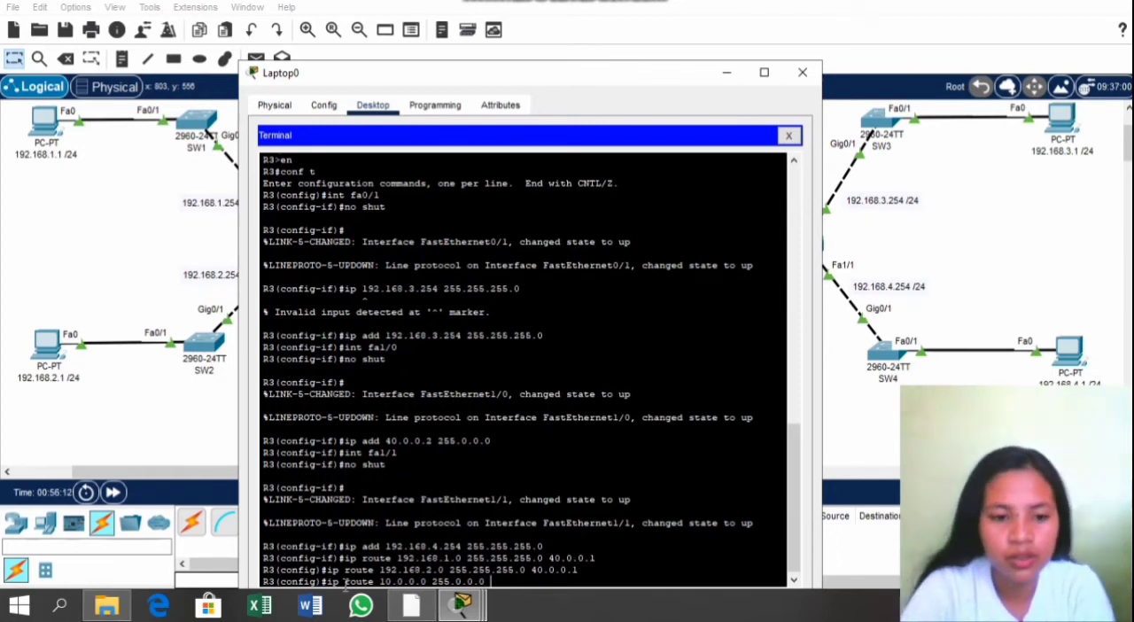
type("40.0.0.")
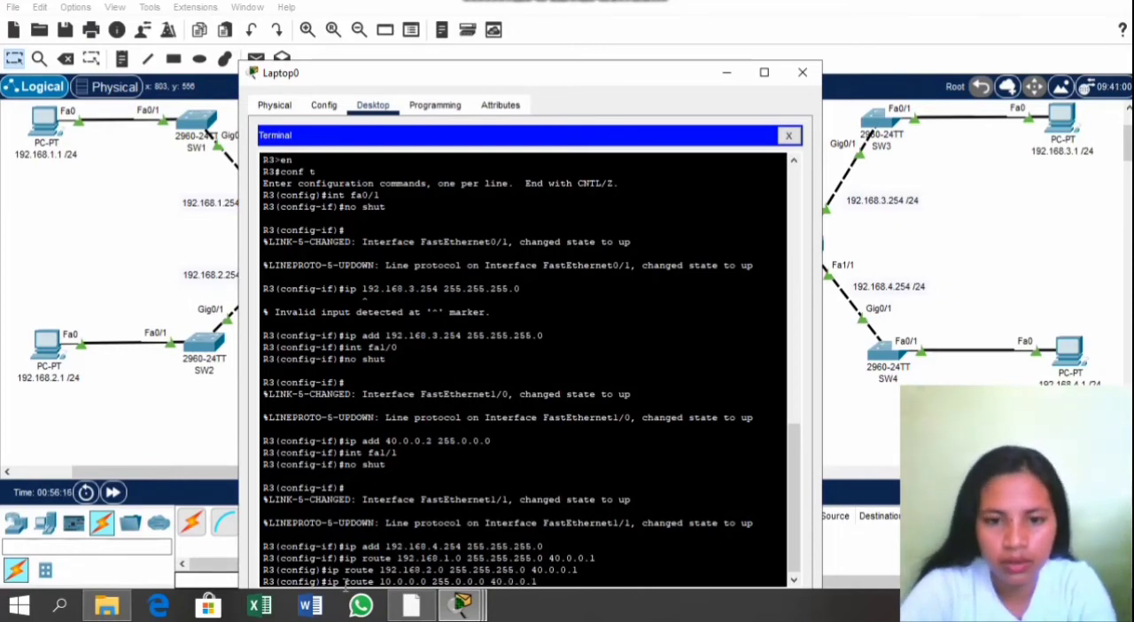
type("1")
key("Return")
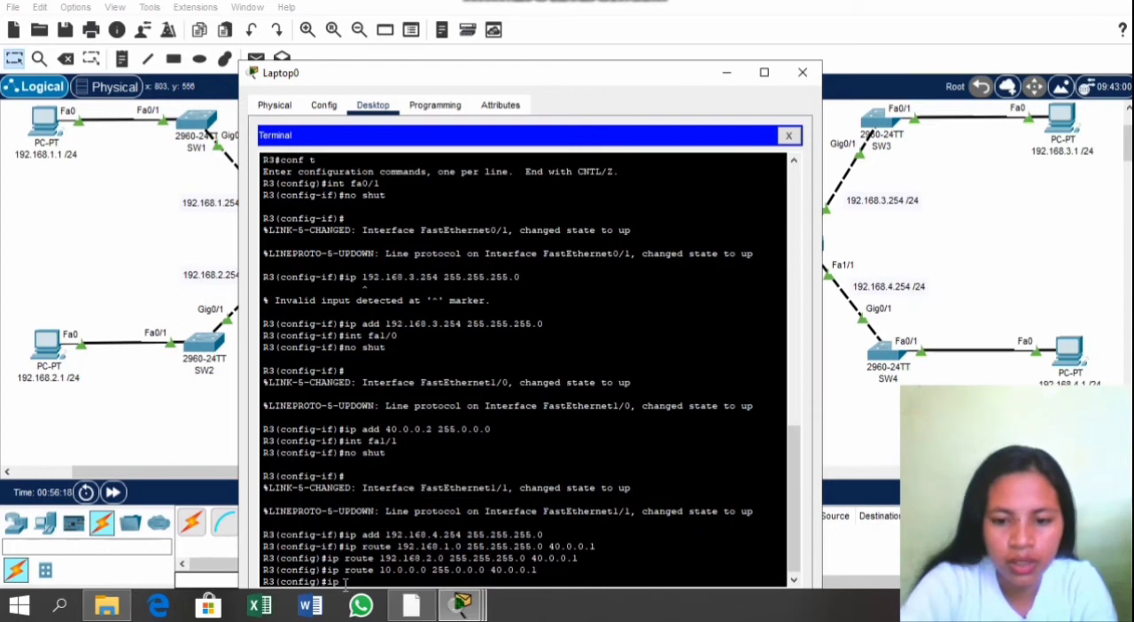
Step: Add a static route on R3 to network 20.0.0.0 255.0.0.0 via next hop 40.0.0.1 using ip route
type("ip route")
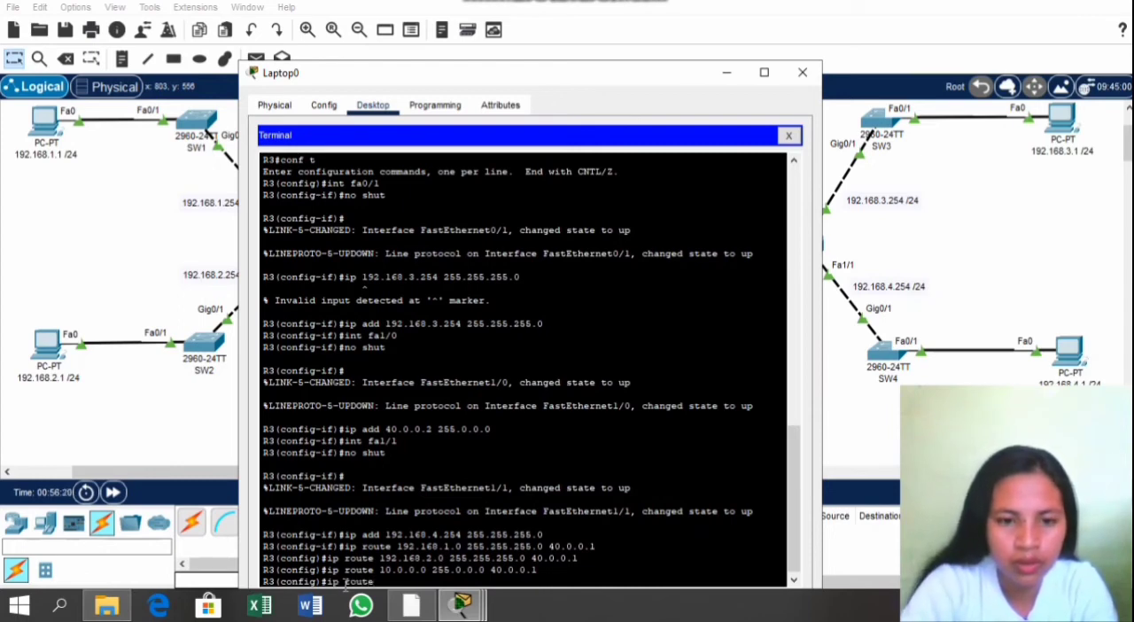
type(" 20.0.0.0 ")
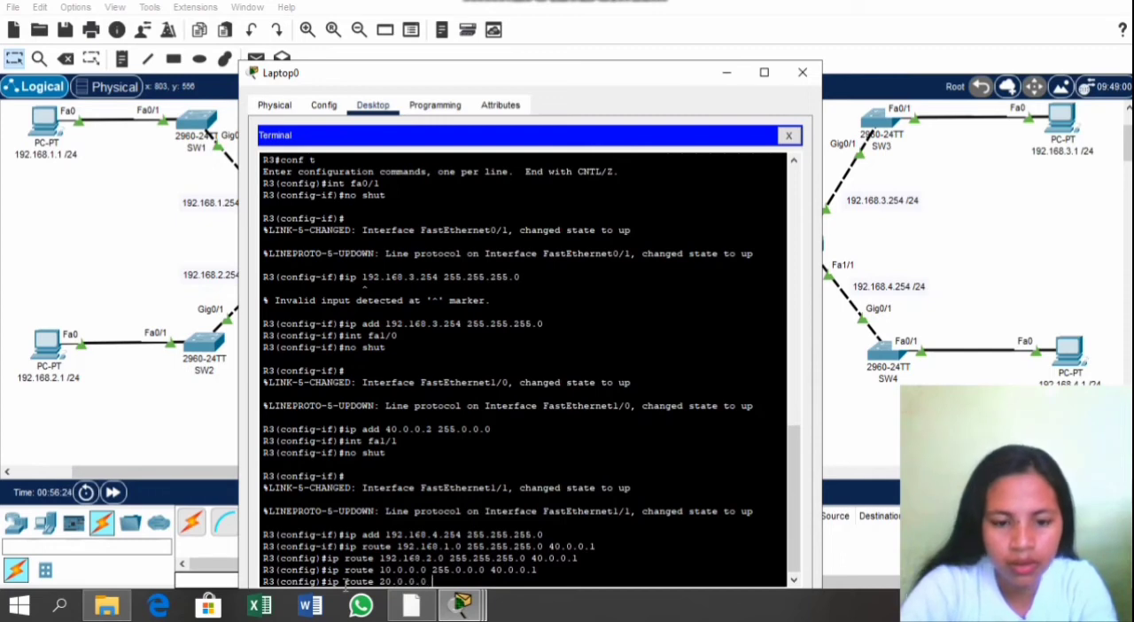
type("255.0")
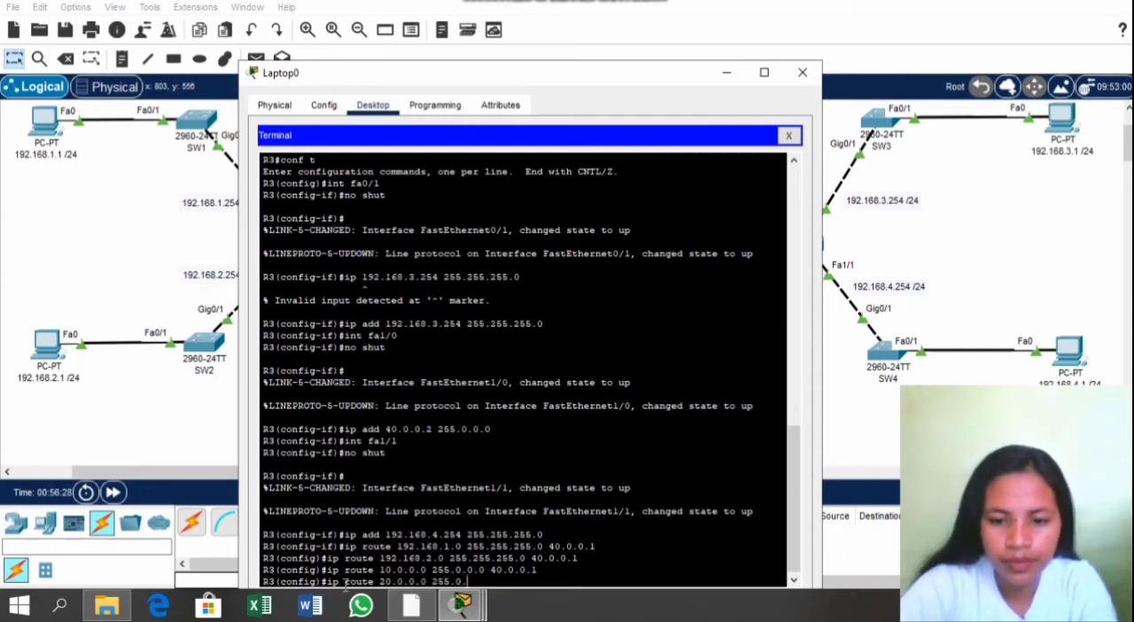
type(".0.0 ")
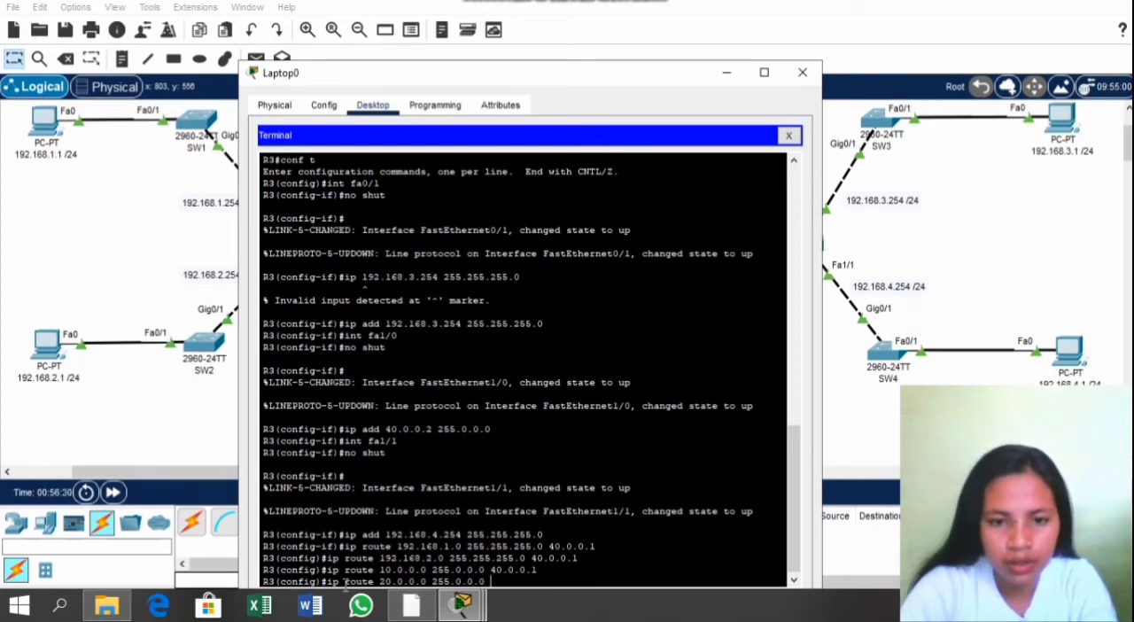
type("40.0.0.")
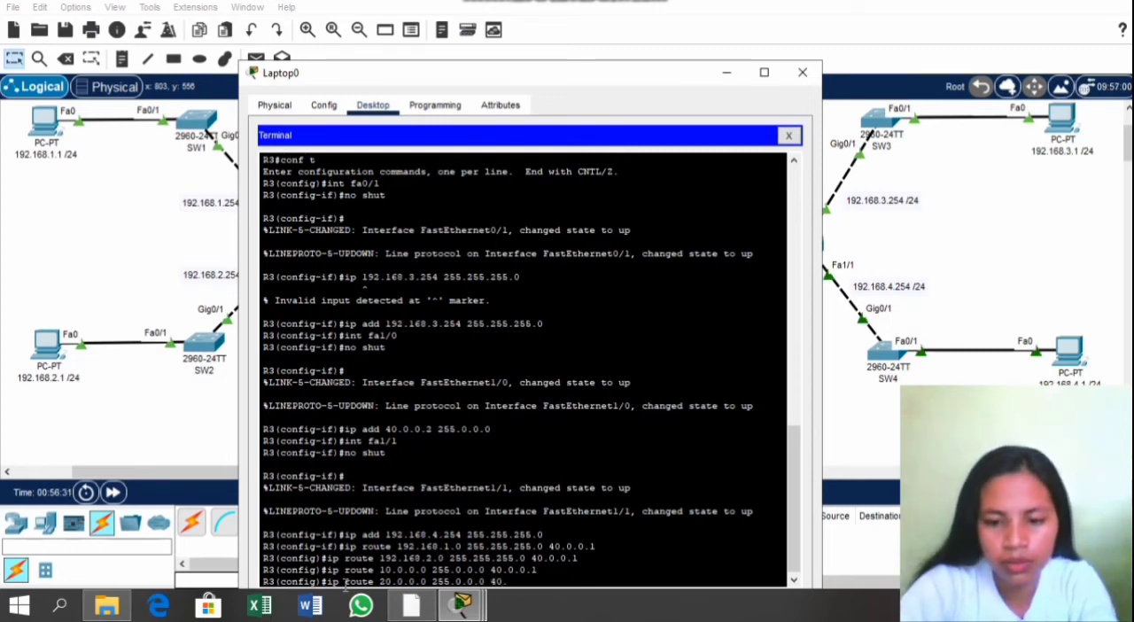
type("1")
key("Return")
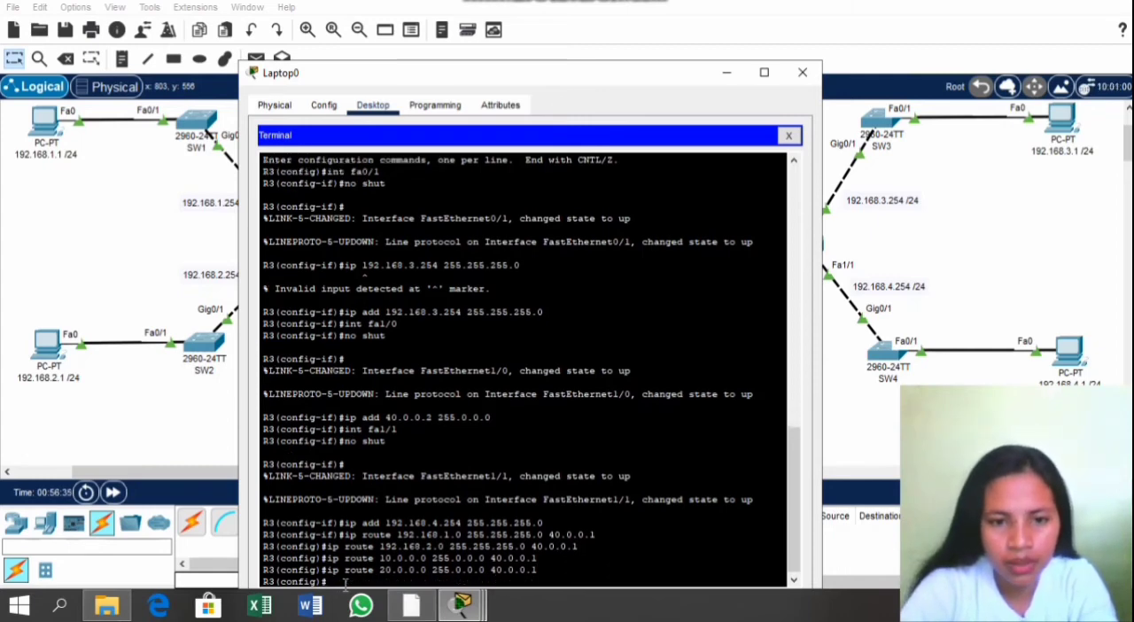
Step: Add a static route on R3 to network 30.0.0.0 255.0.0.0 via next hop 40.0.0.1 using ip route
type("ip ")
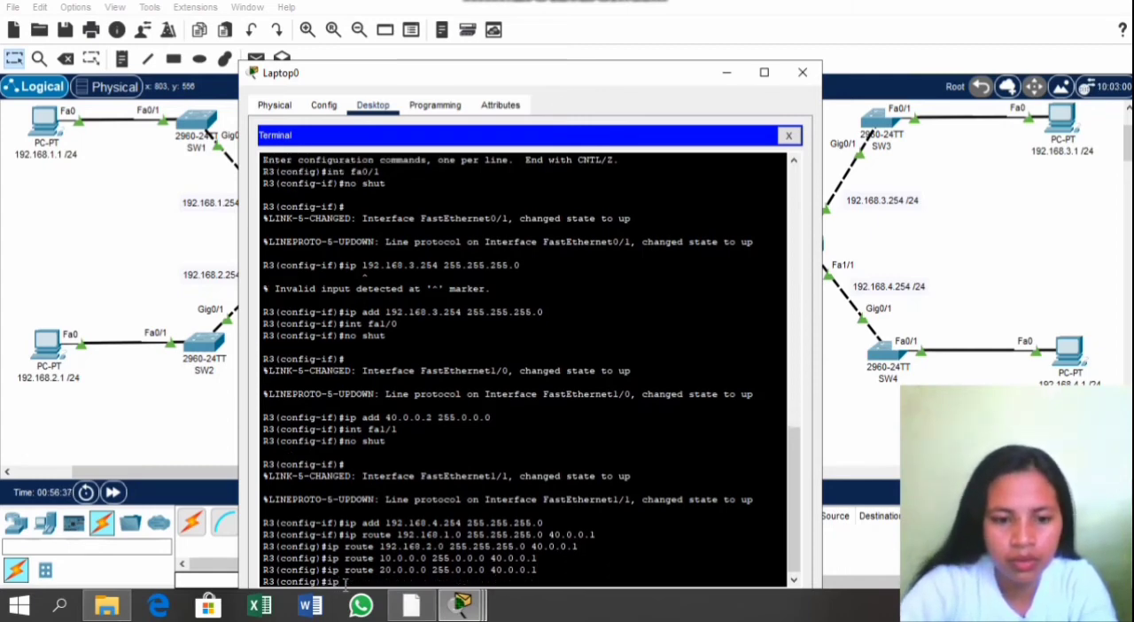
type("route")
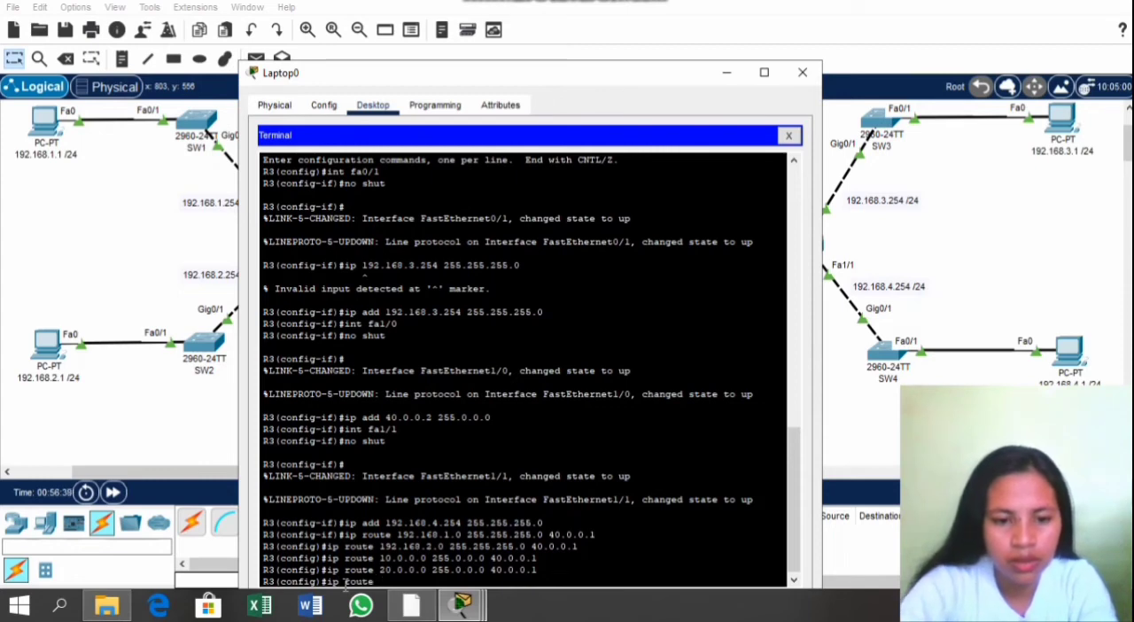
type(" 30.0.0")
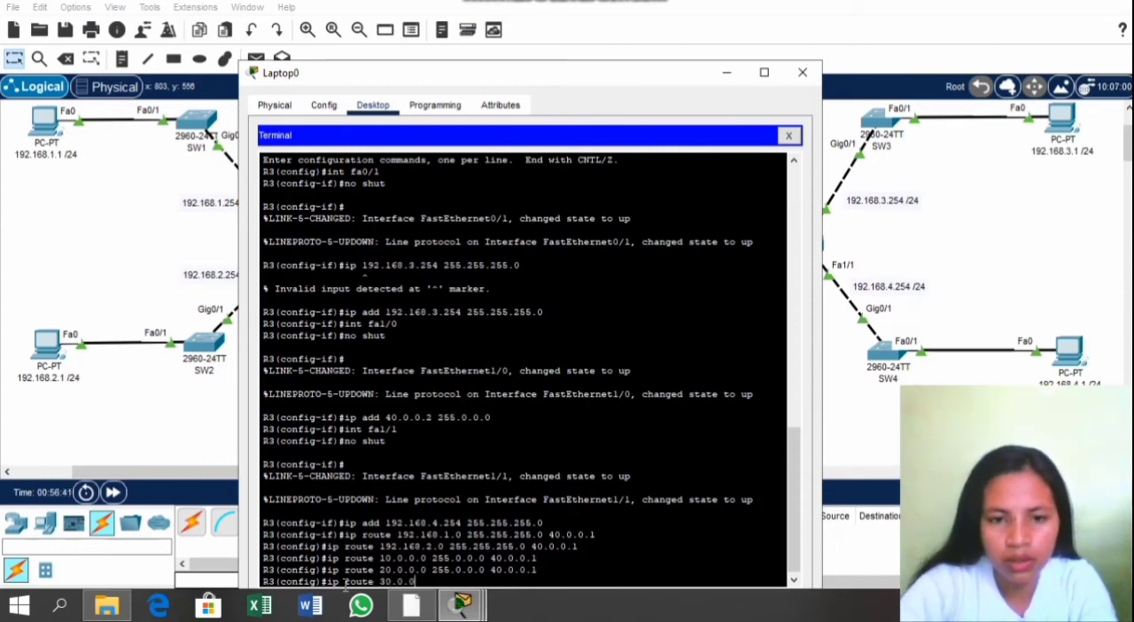
type(".0")
type(" 2")
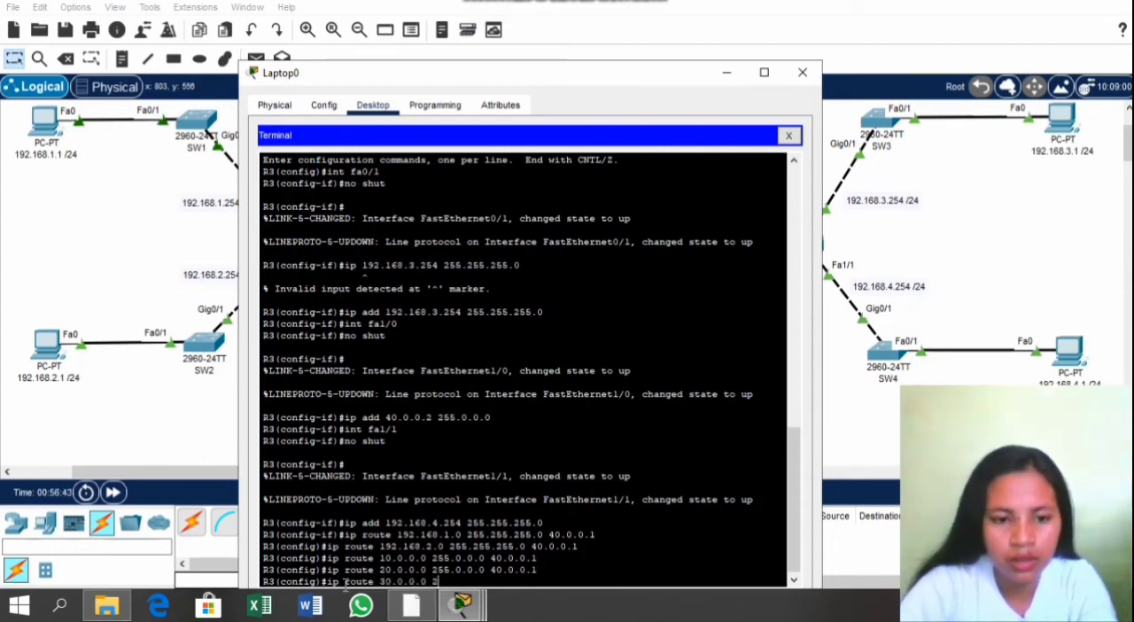
type("55.0")
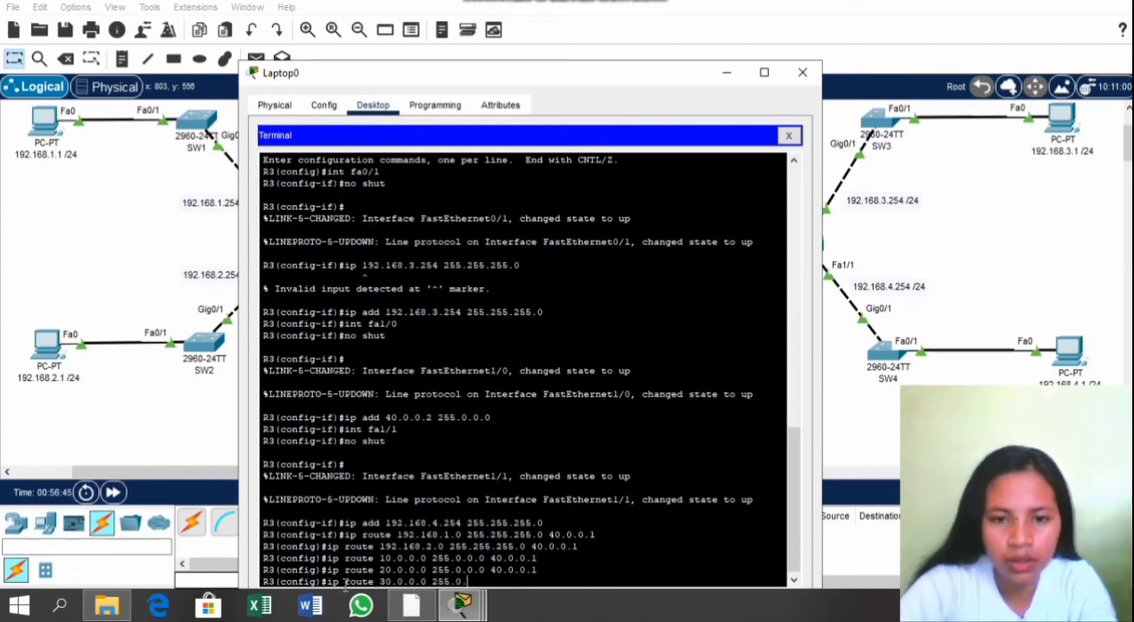
type(".0.0 ")
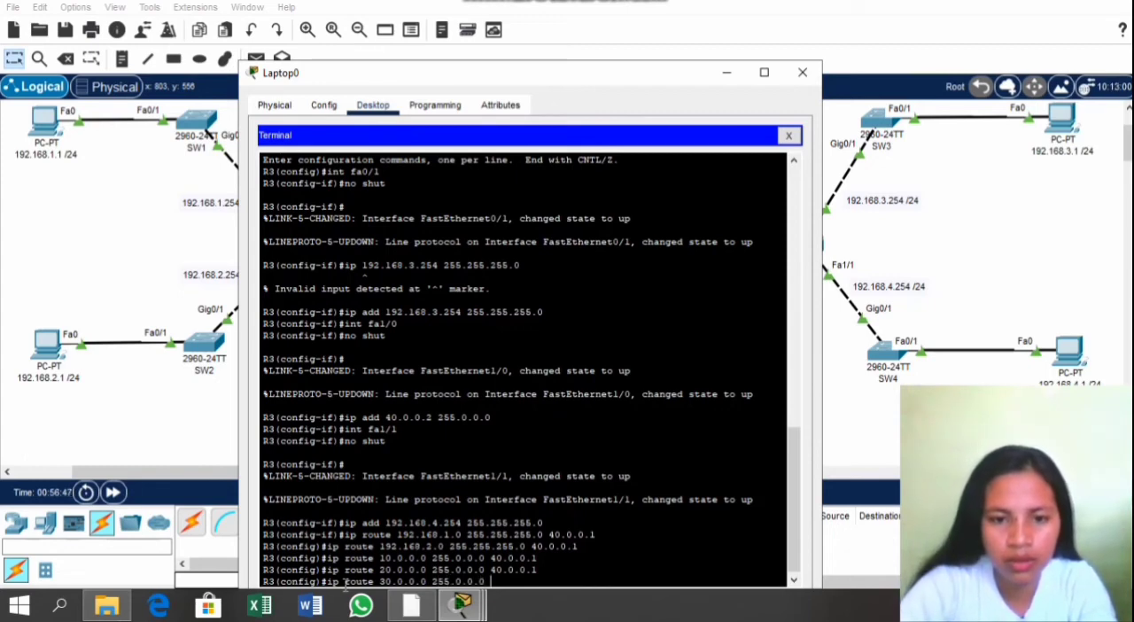
type("40")
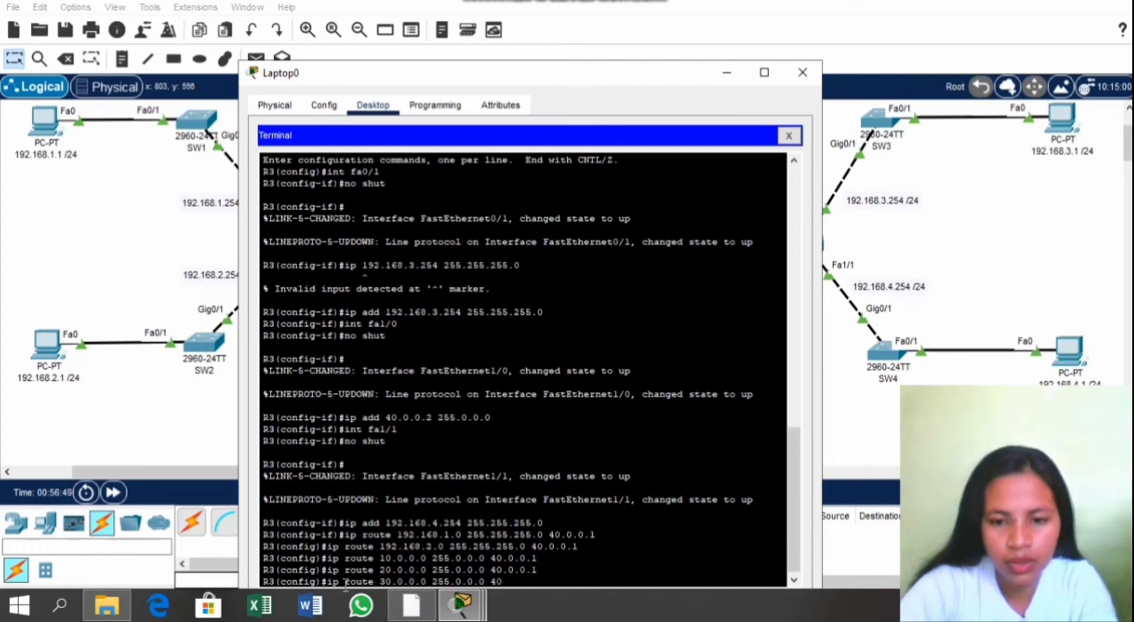
type(".0.0.")
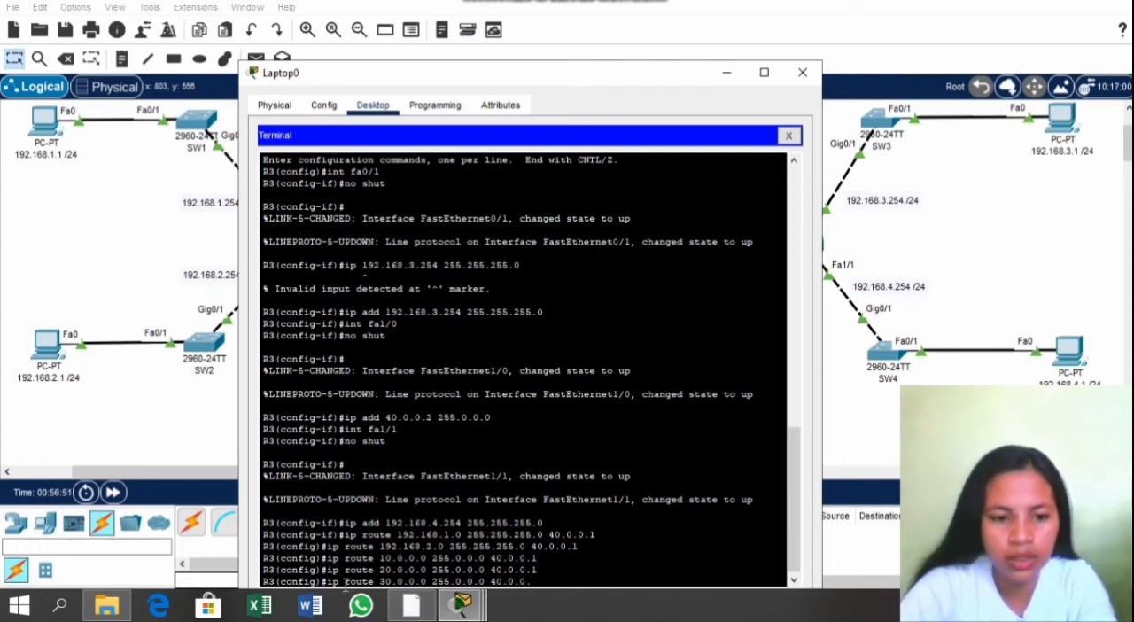
type("1")
key("Return")
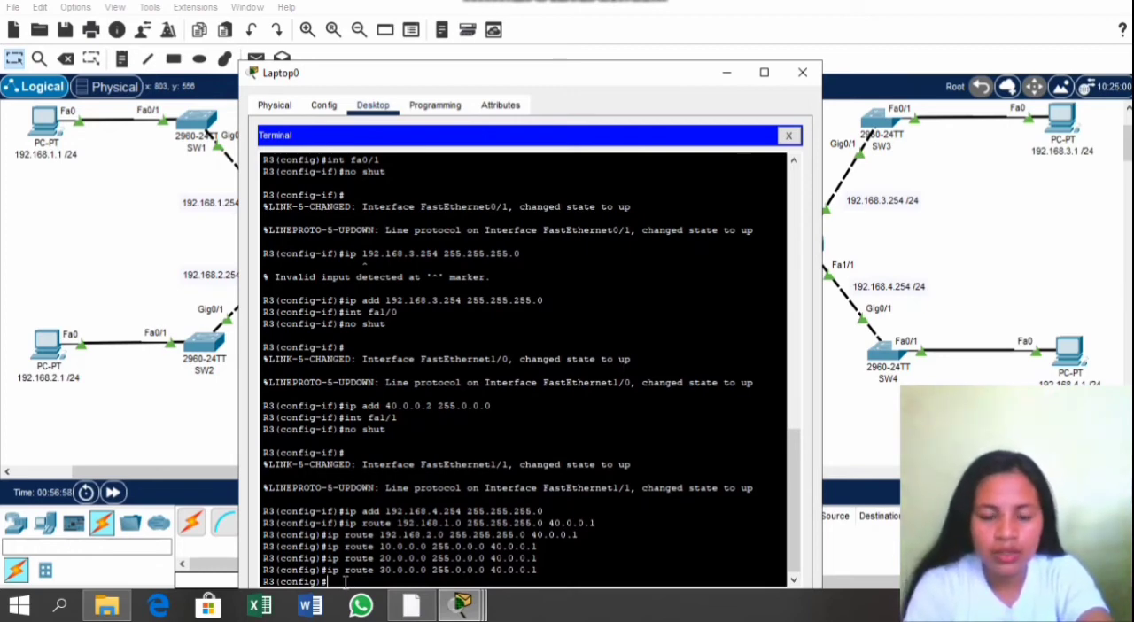
Step: Leave R3's global configuration mode and display its routing table with show ip route
type("ex")
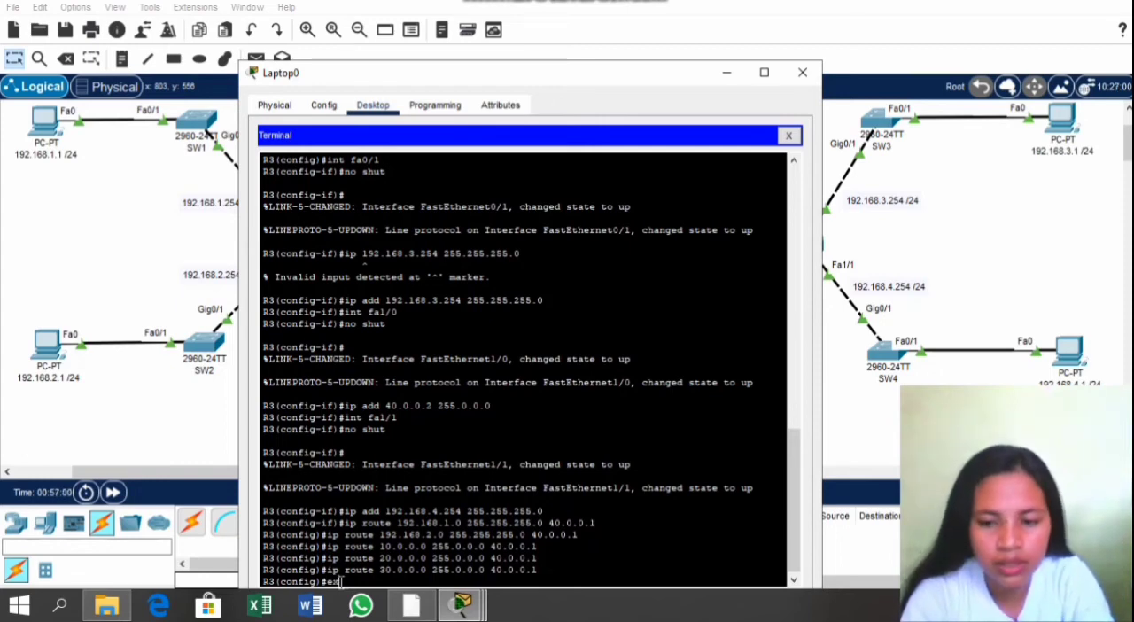
key("Return")
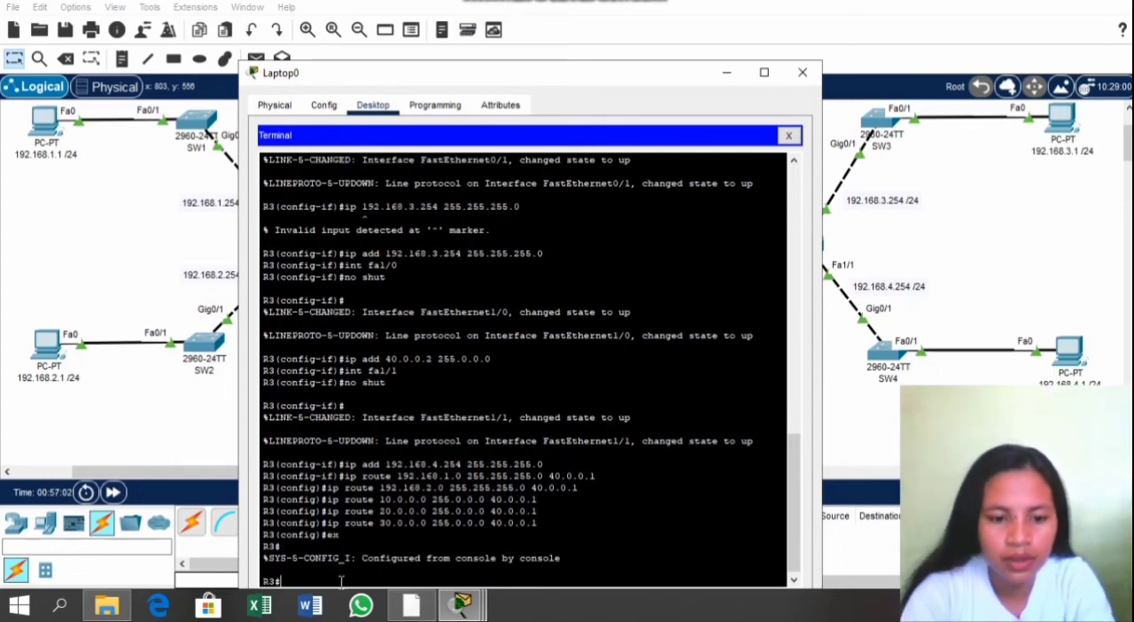
type("sho")
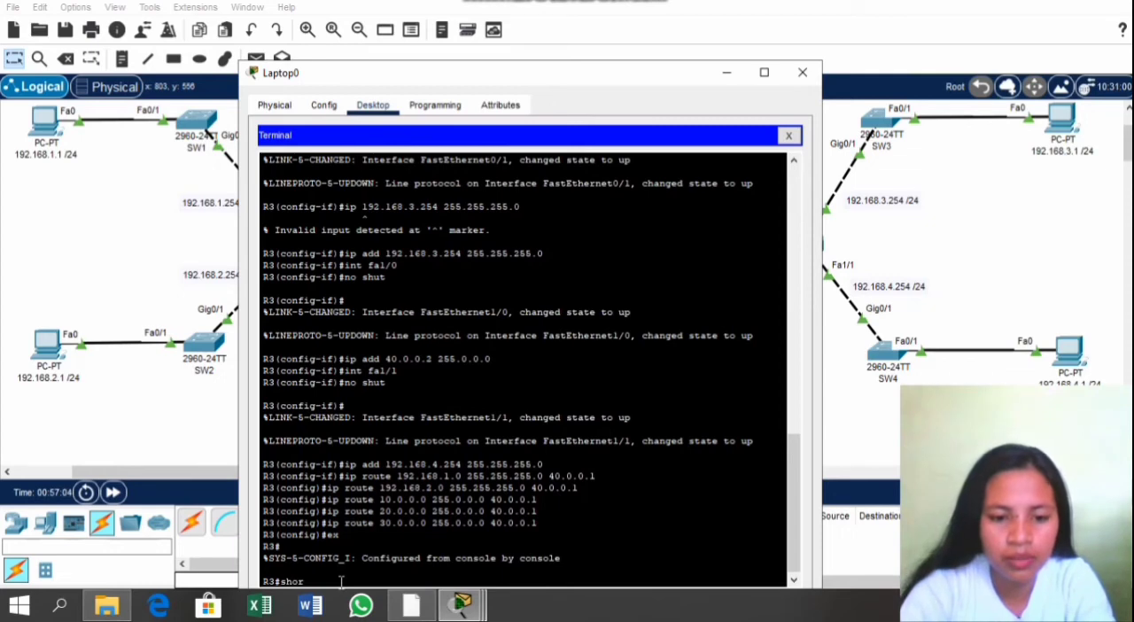
type("w ip ")
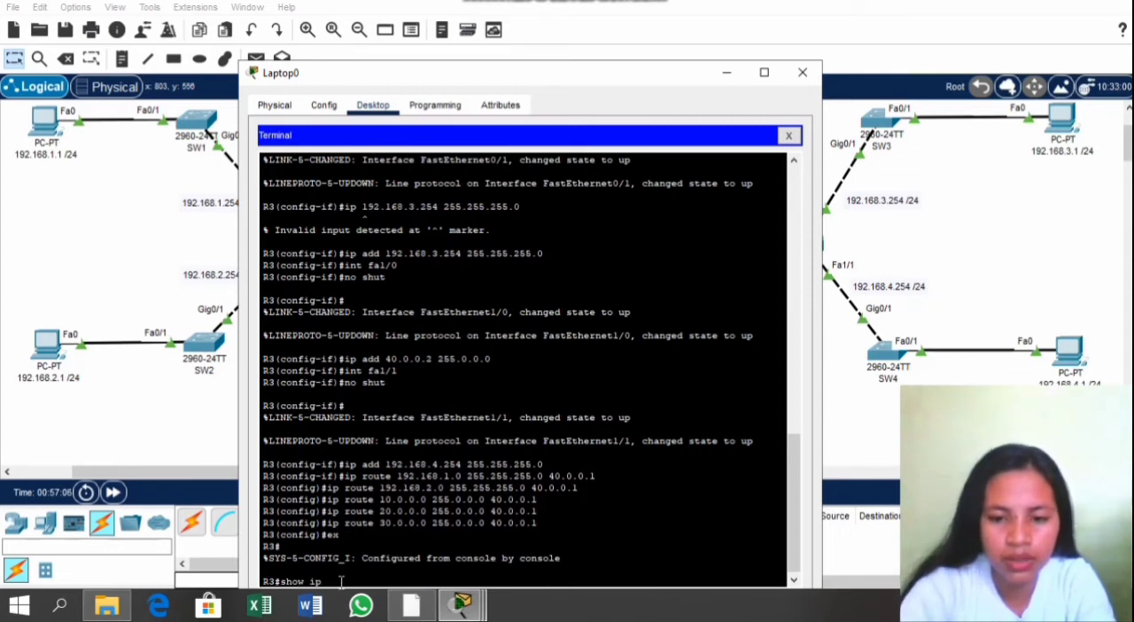
type("ro")
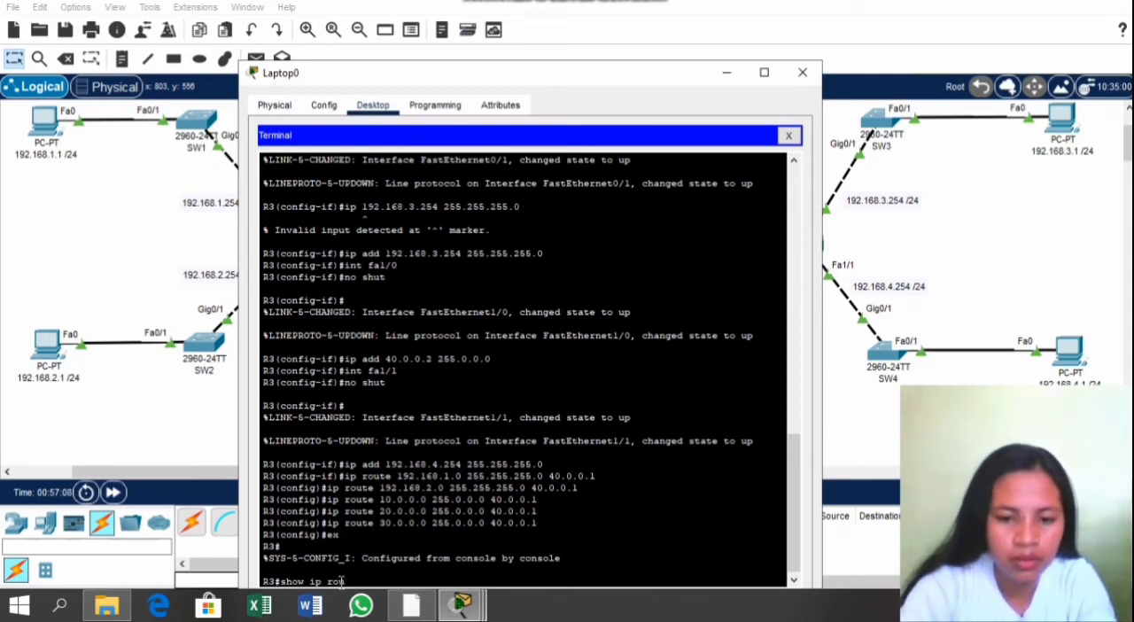
type("uute")
key("Return")
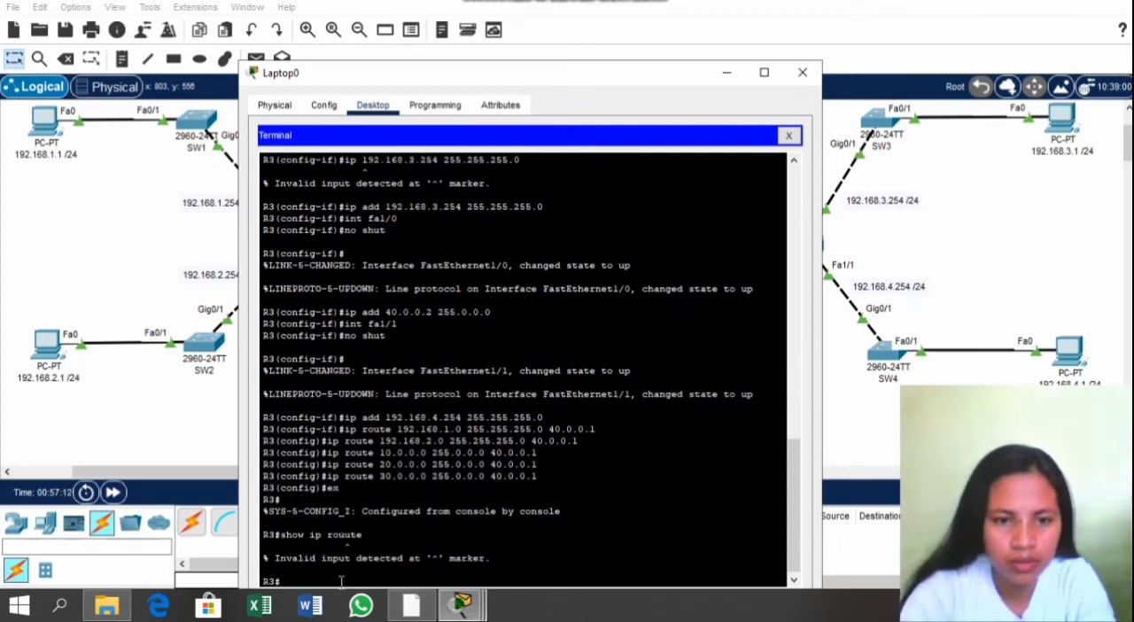
type("sho")
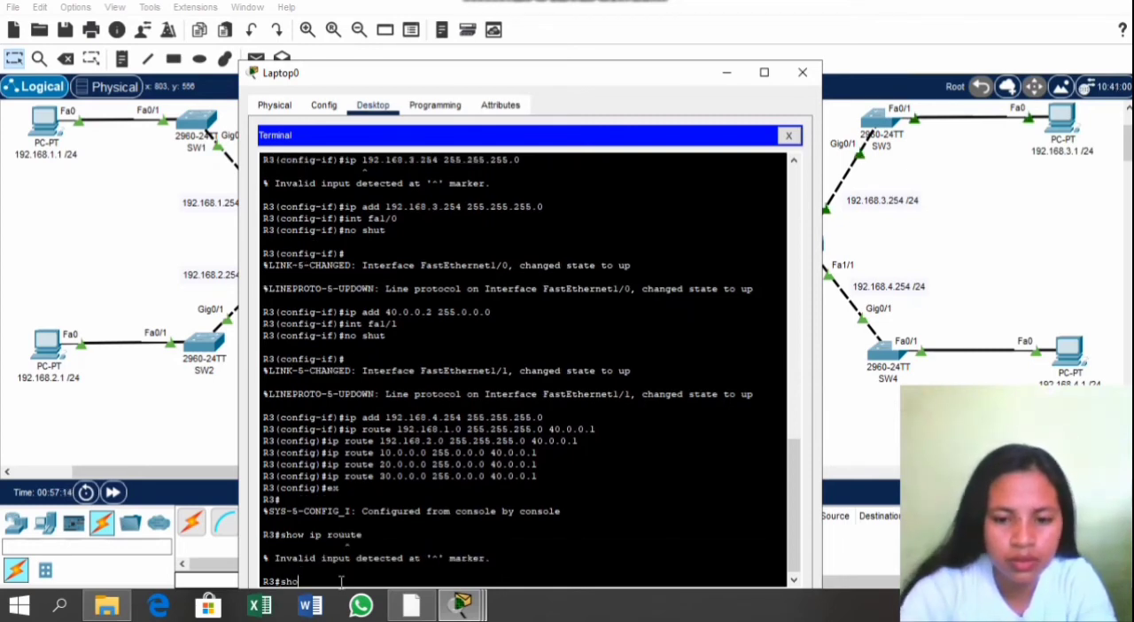
type("w ip ro")
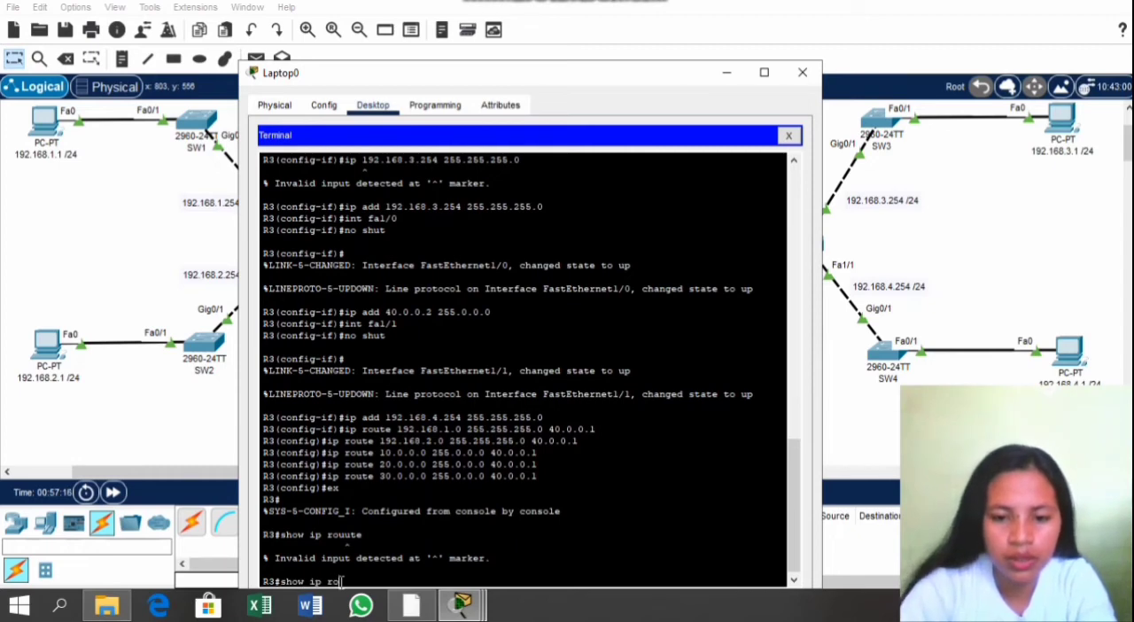
type("ute")
key("Return")
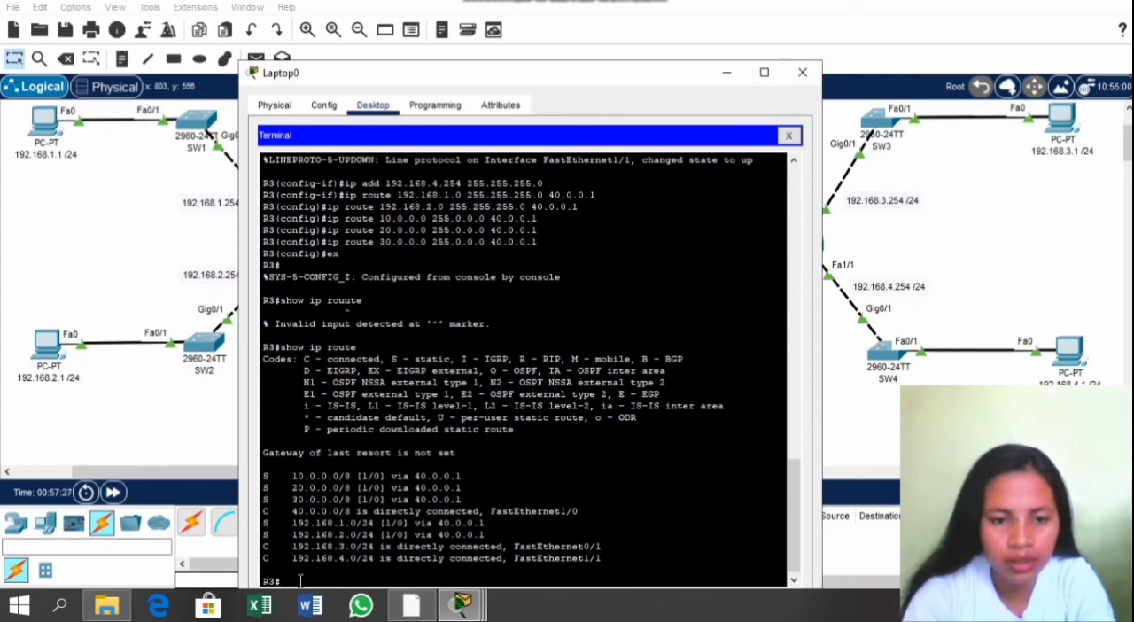
Step: Save R3's configuration with copy running-config startup-config, accepting the default destination filename, and close the Laptop0 window
type("op")
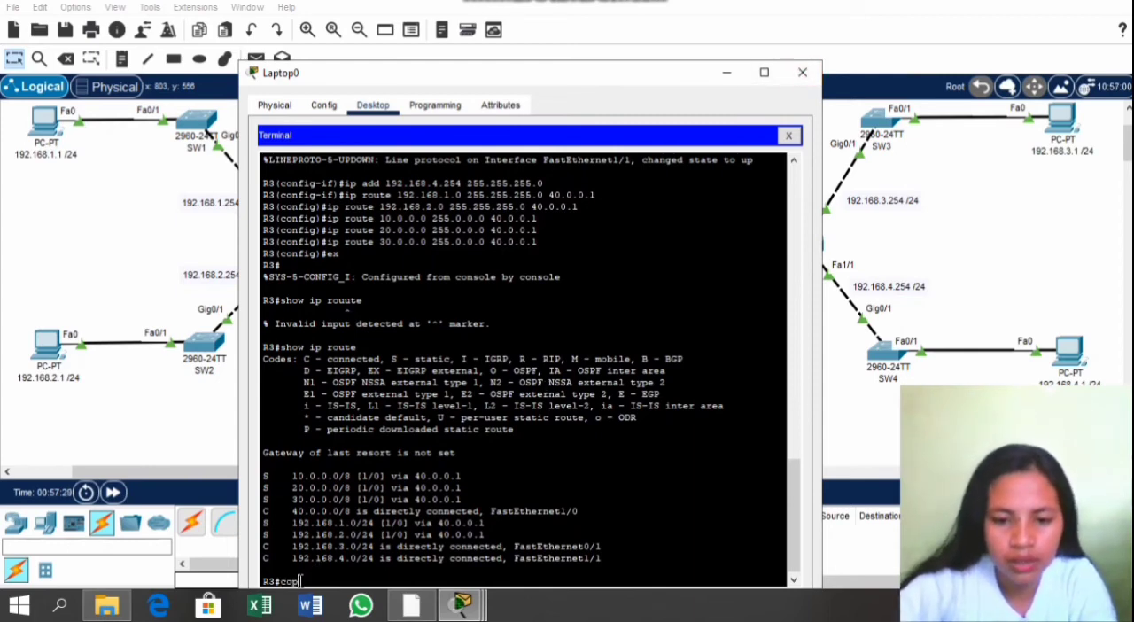
type("y runni")
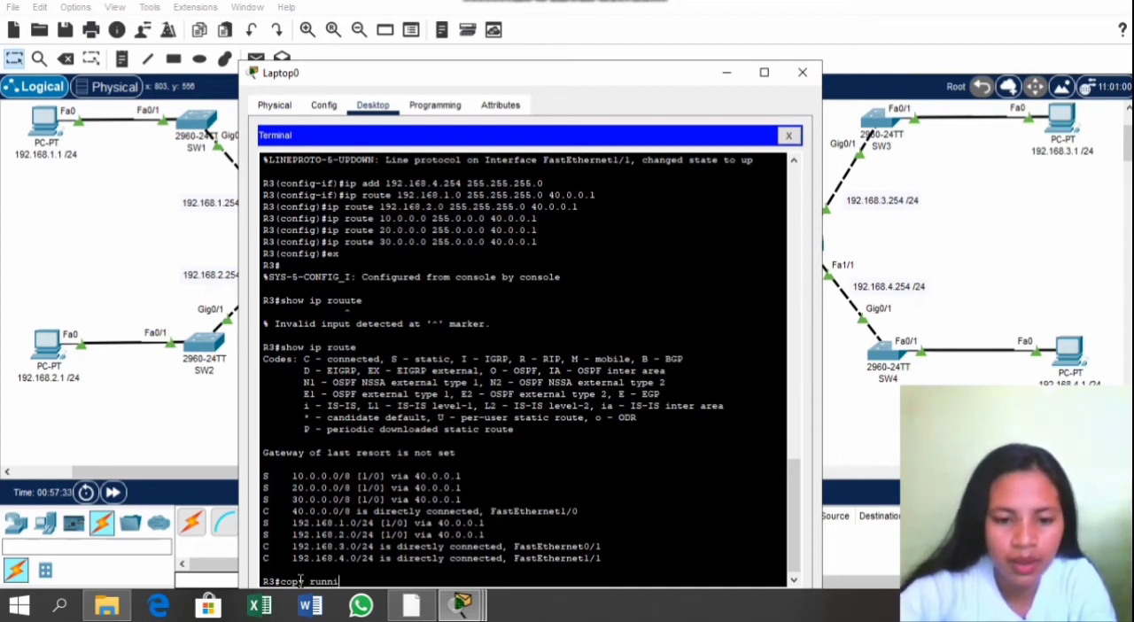
type("ng-")
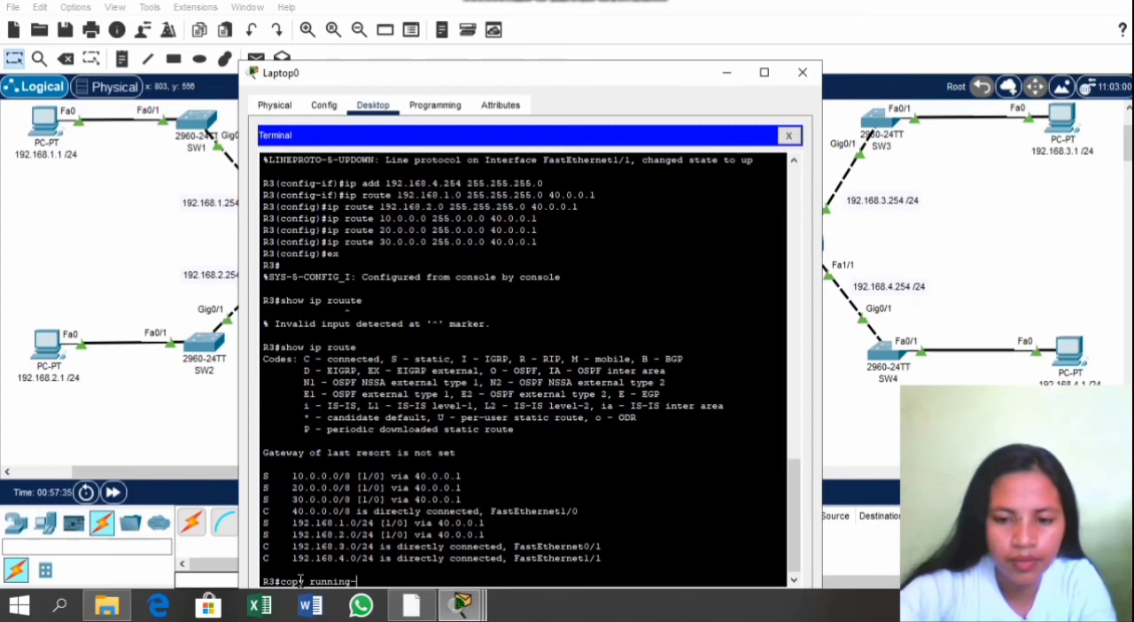
type("config")
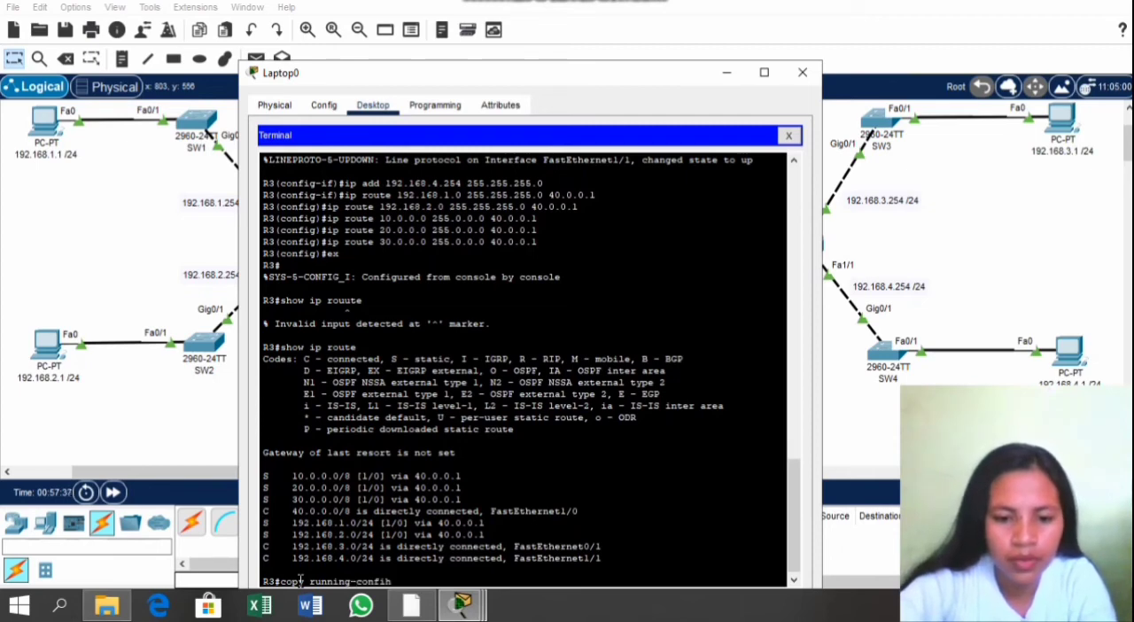
type(" sta")
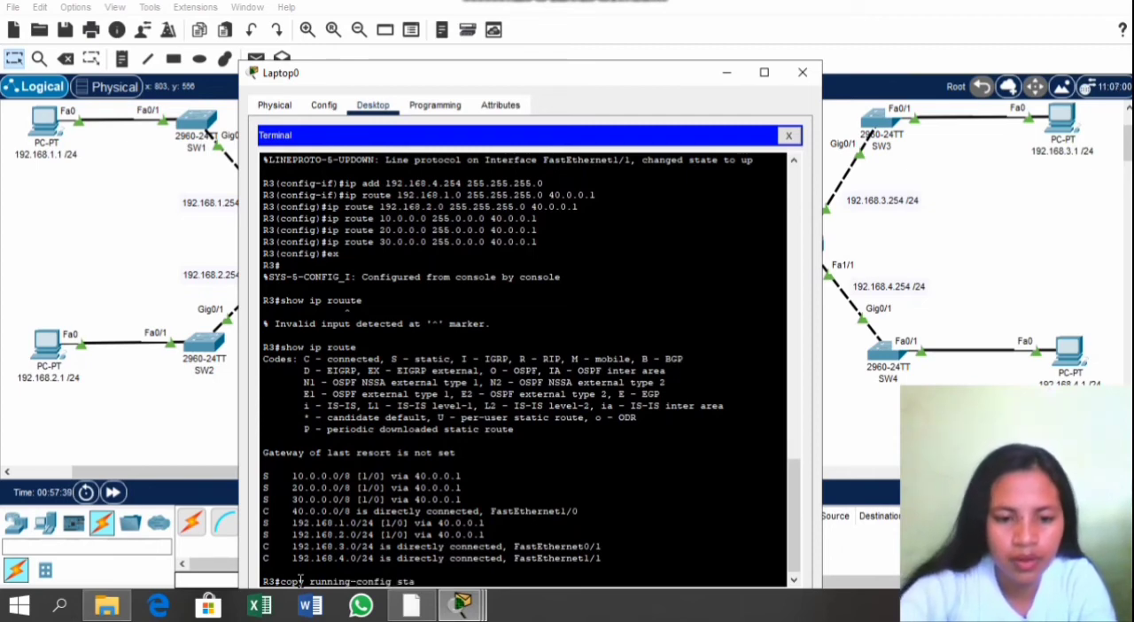
type("rtup-")
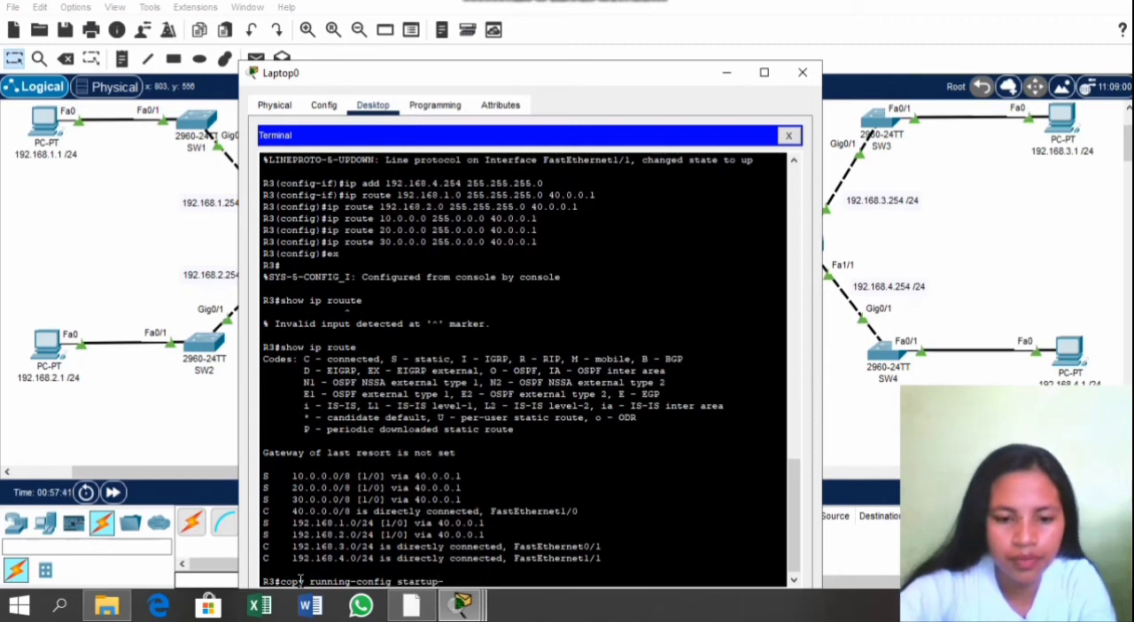
type("config")
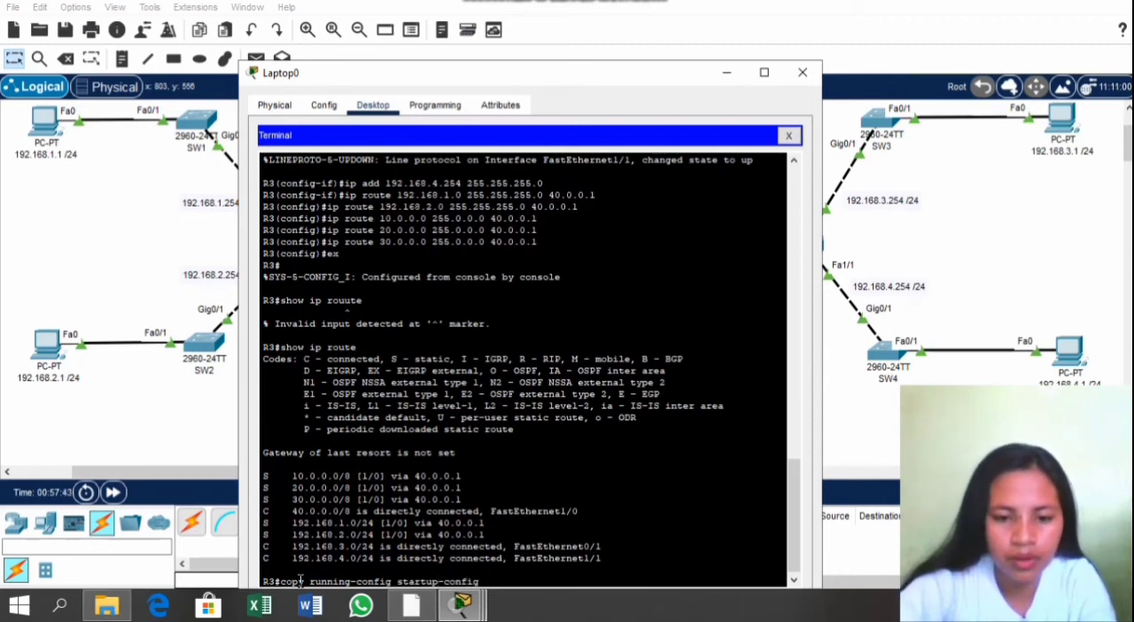
key("Return")
key("Return")
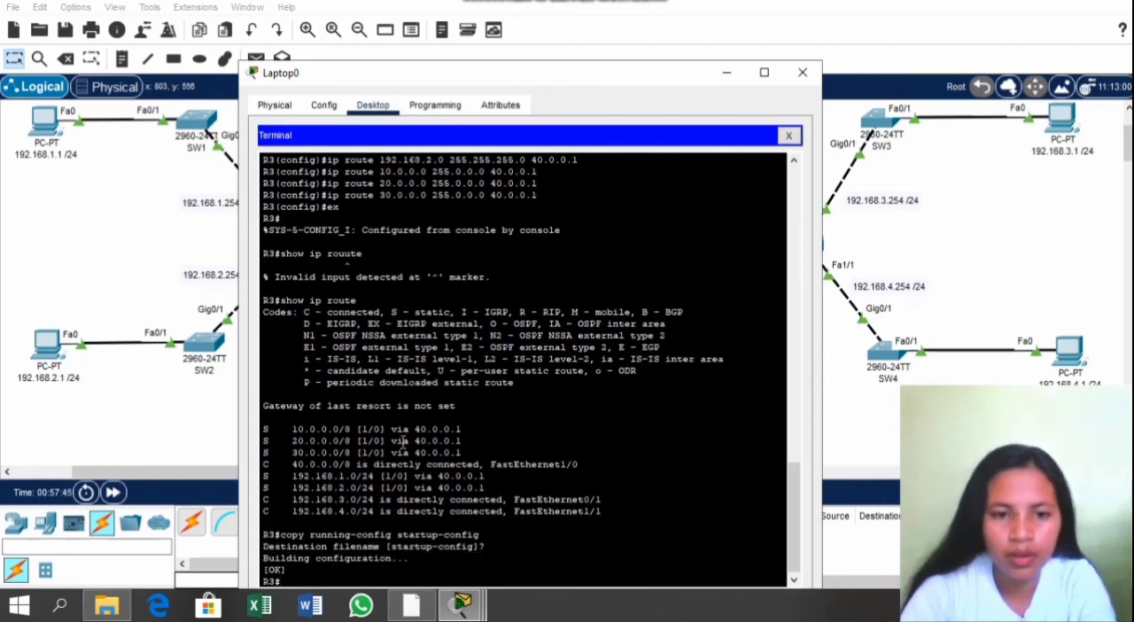
left_click(802, 72)
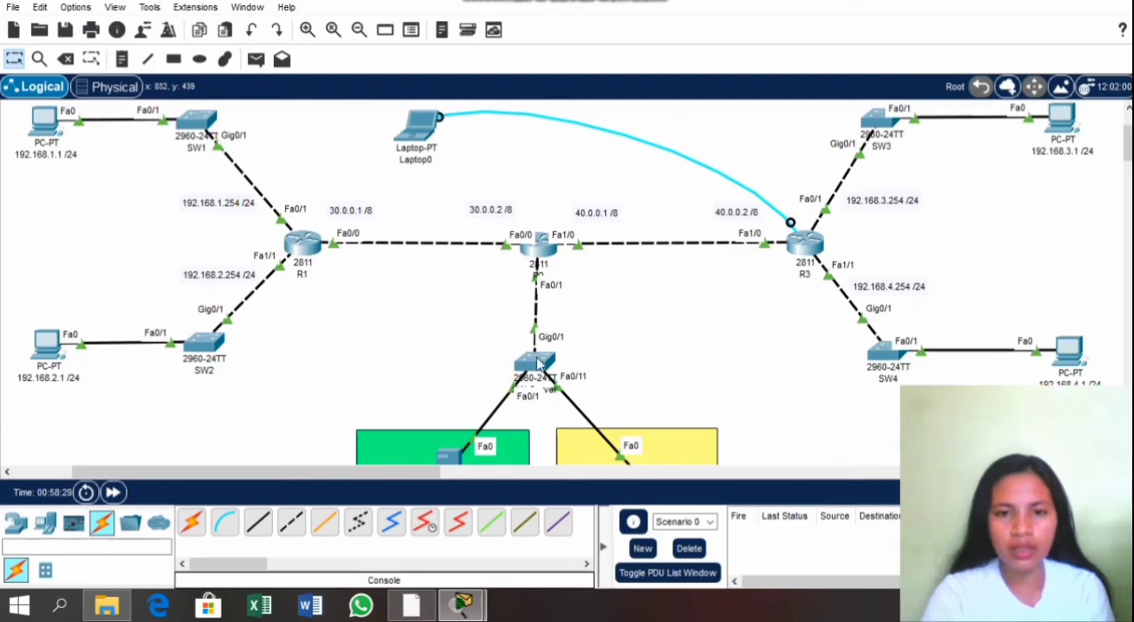
Step: Review the SW-Server VLAN table in the PT Activity instructions and return to the topology
scroll(537, 363, "down", 3)
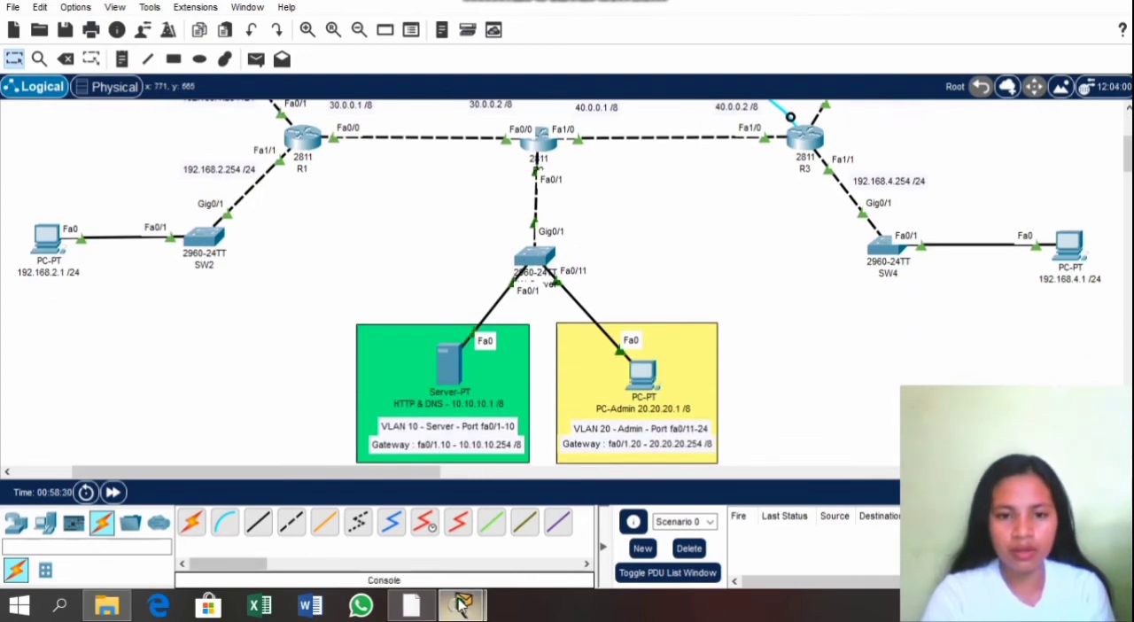
mouse_move(462, 603)
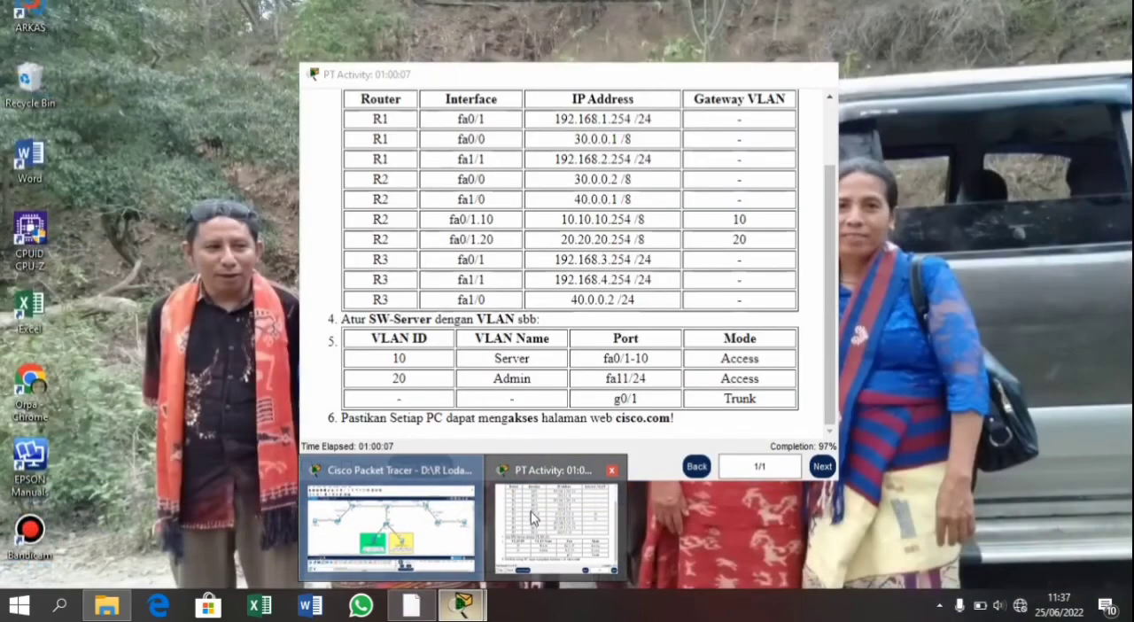
left_click(530, 511)
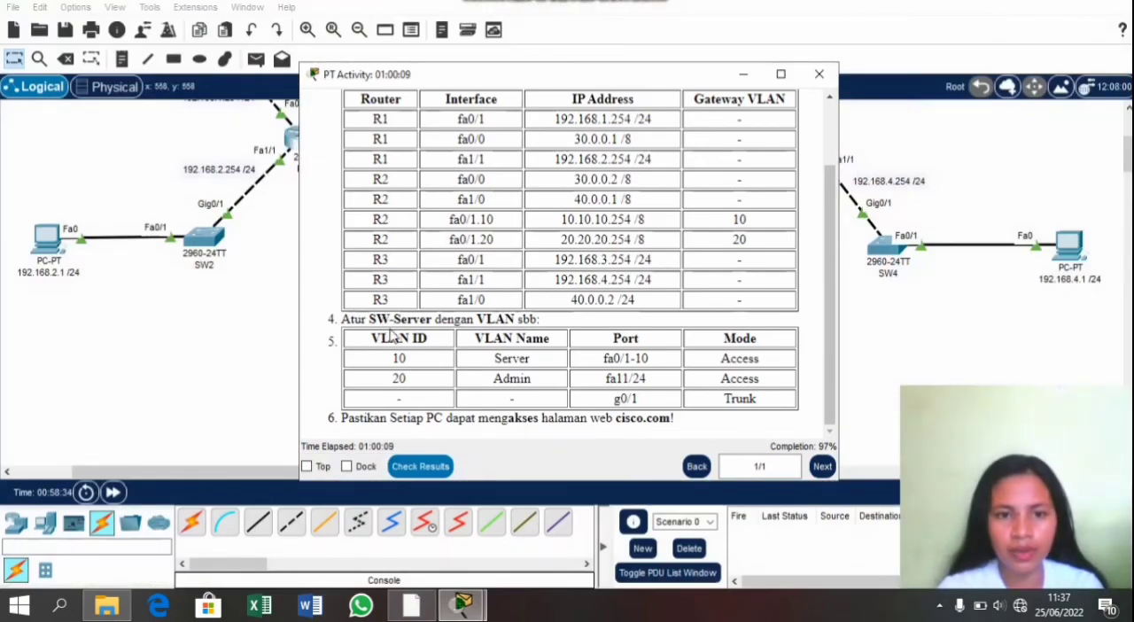
left_click(913, 354)
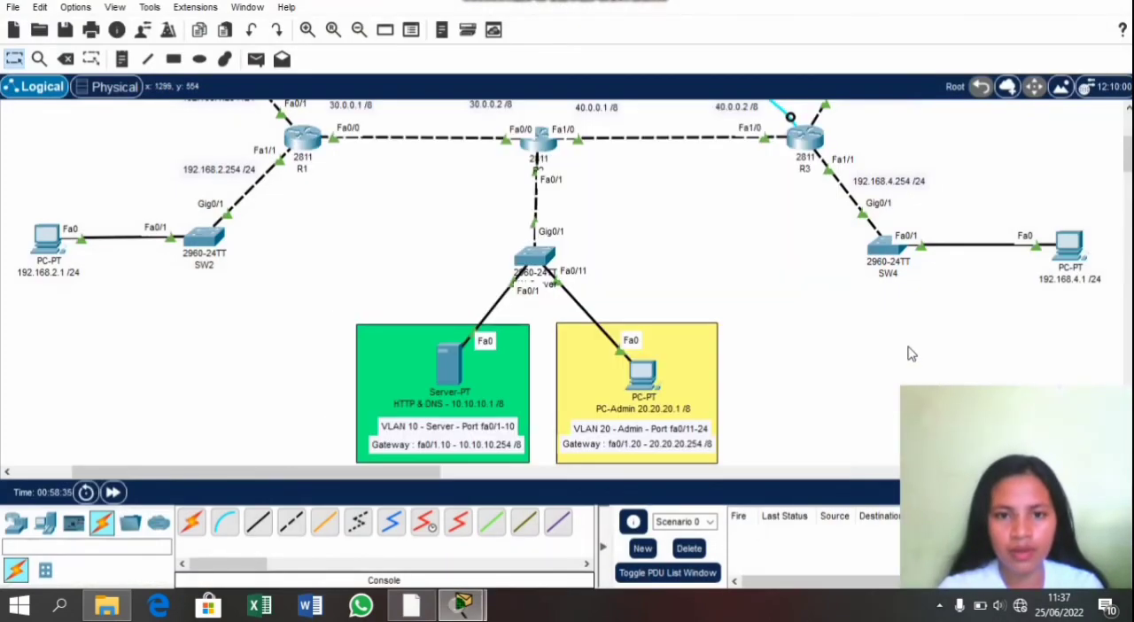
Step: Move the R3 end of Laptop0's console cable to the SW-Server switch
scroll(722, 158, "up", 3)
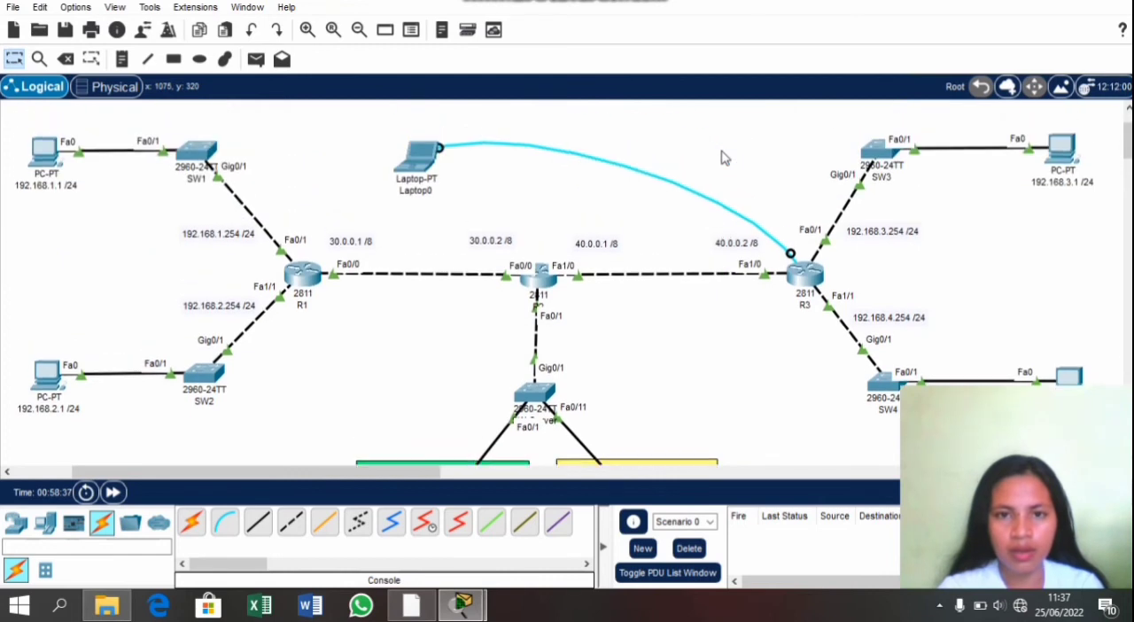
left_click(790, 253)
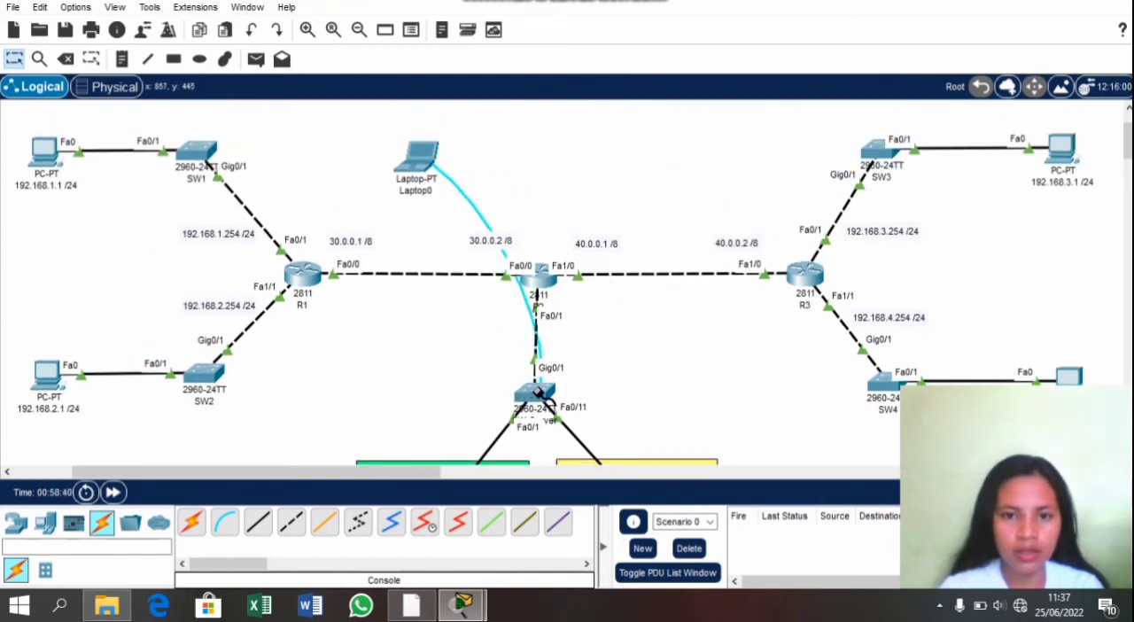
left_click(537, 392)
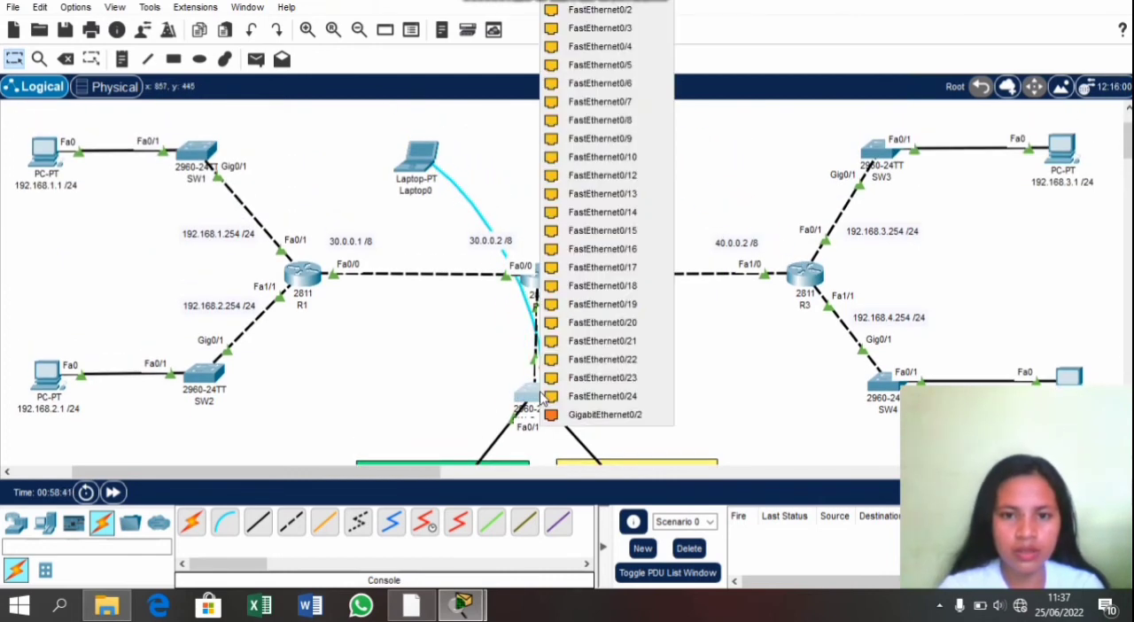
left_click(589, 3)
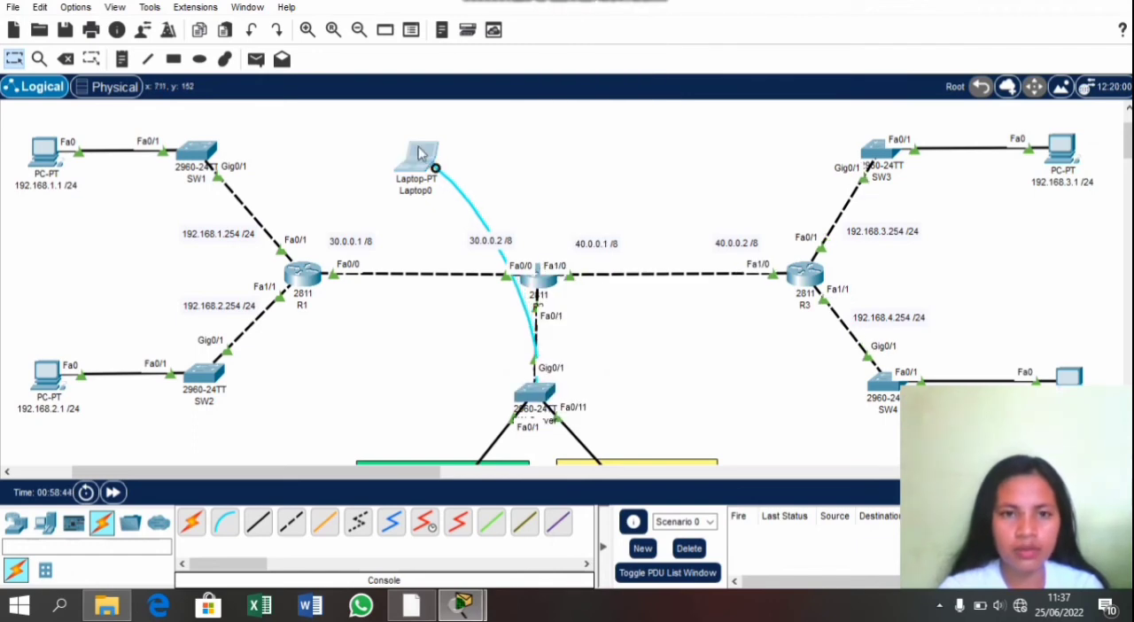
Step: Open a terminal session from Laptop0 to SW-Server with the default connection settings and bring up its command prompt
left_click(418, 151)
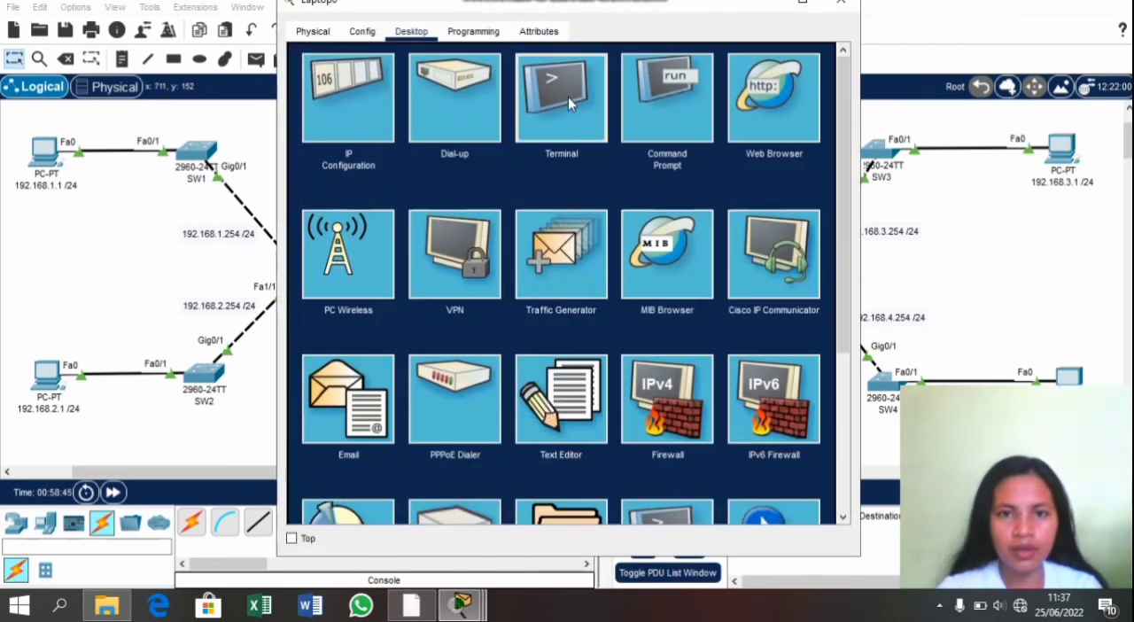
left_click(567, 96)
left_click(776, 220)
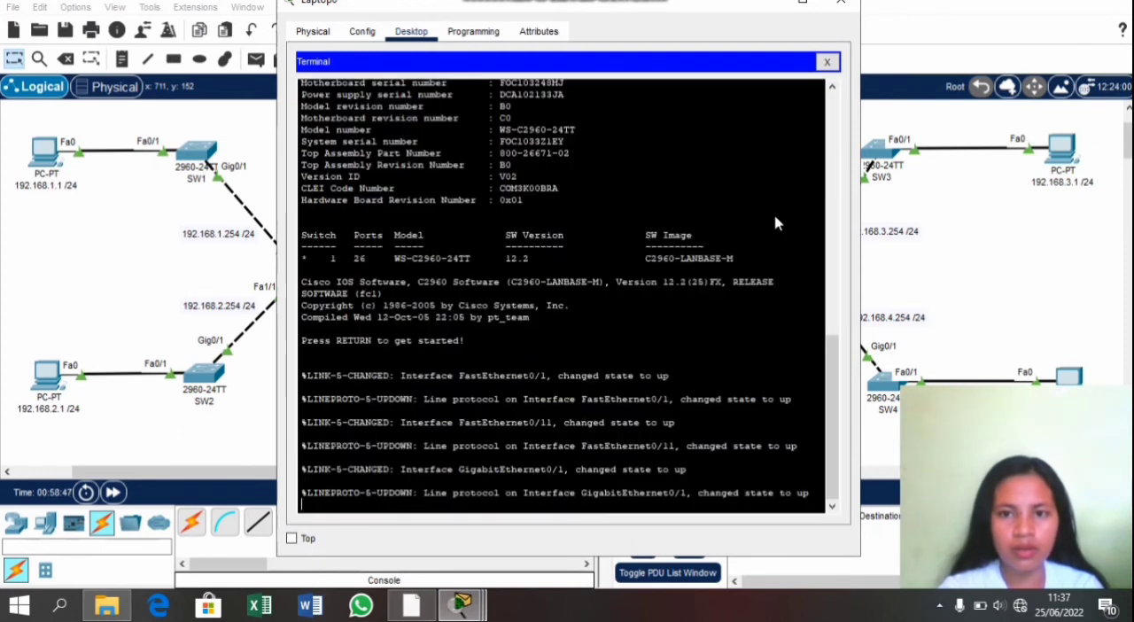
key("Return")
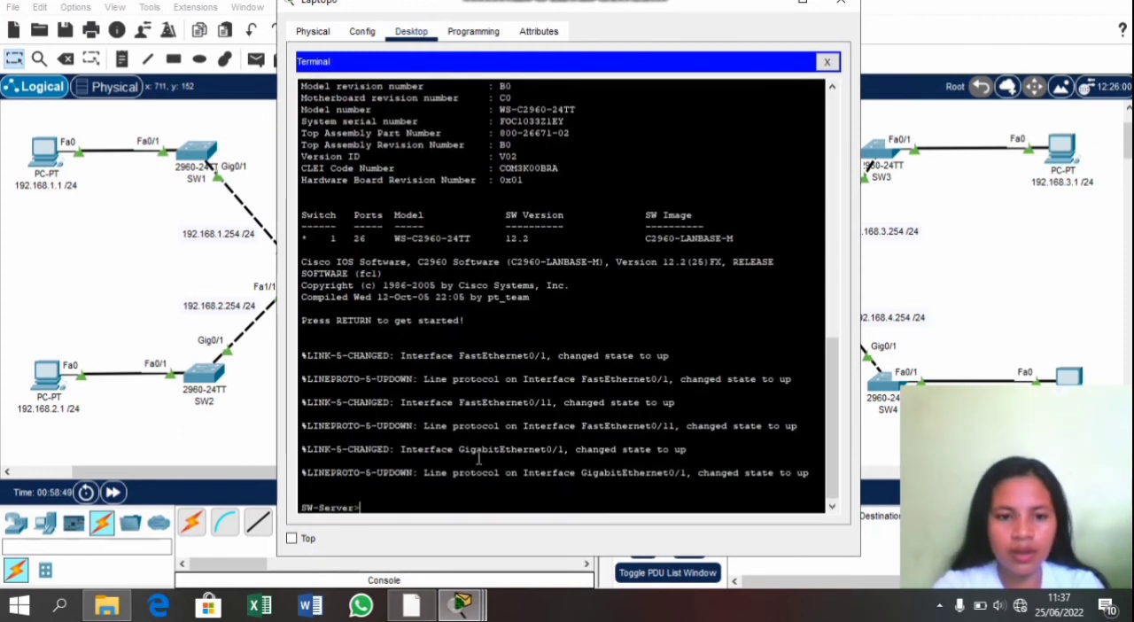
Step: Enter privileged mode on SW-Server with en and global configuration mode with conf t
type("en")
key("Return")
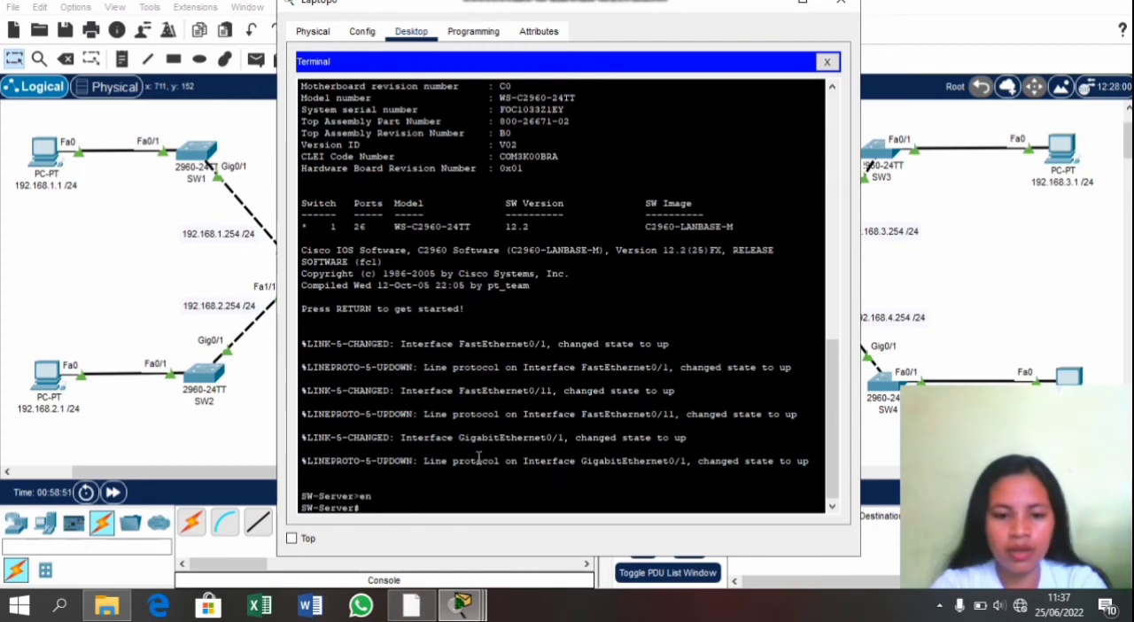
type("con")
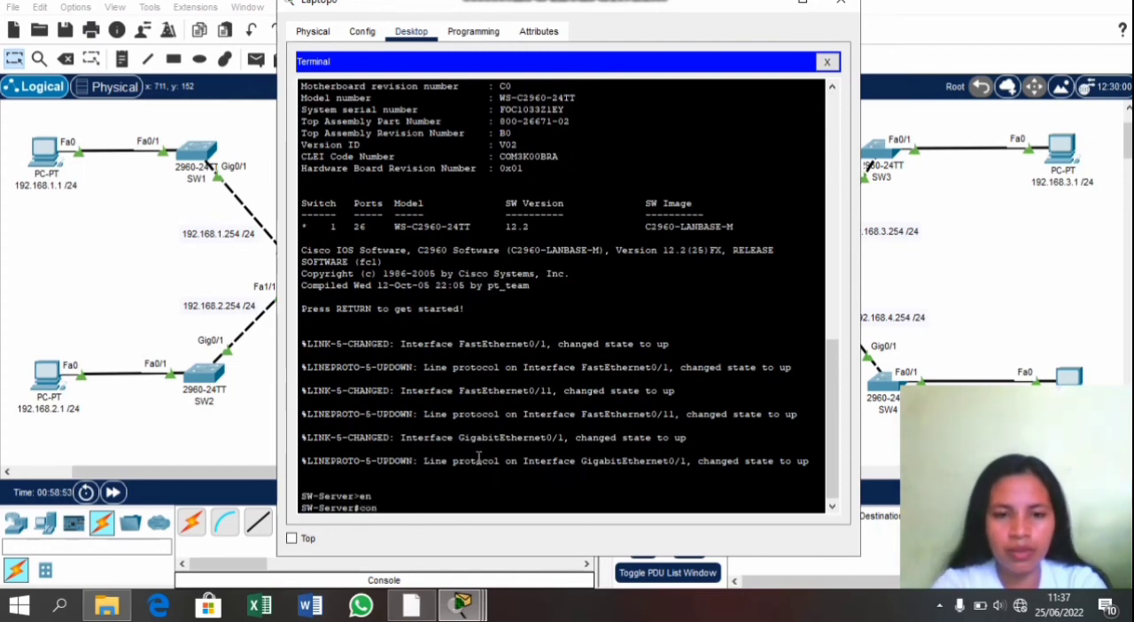
type("f t")
key("Return")
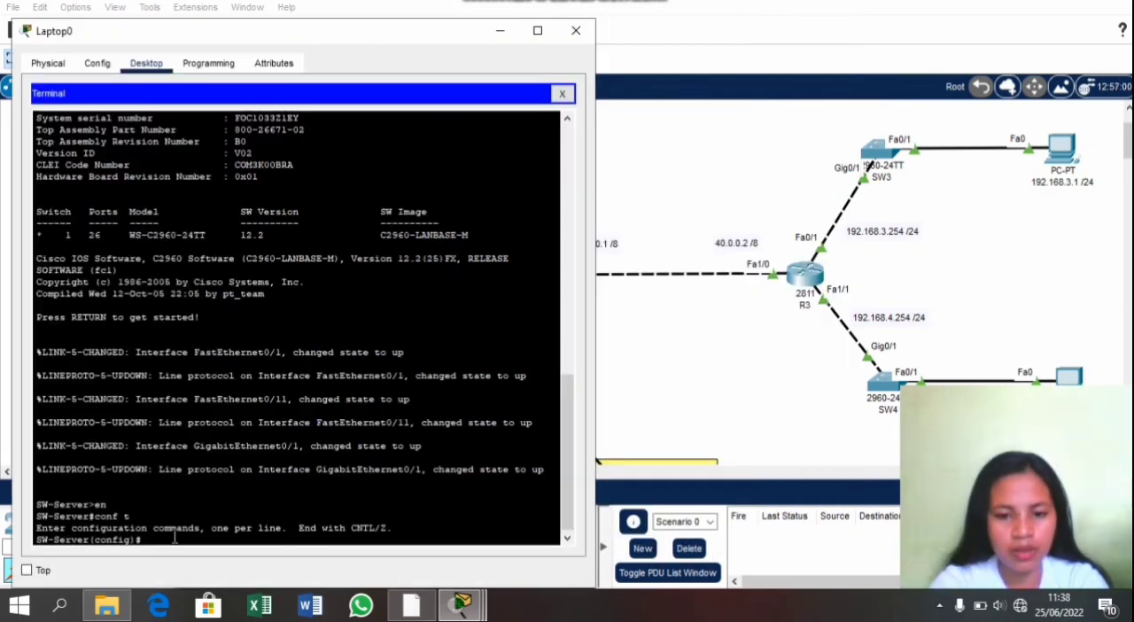
Step: Create VLAN 10 on SW-Server and name it Server
type("vlan")
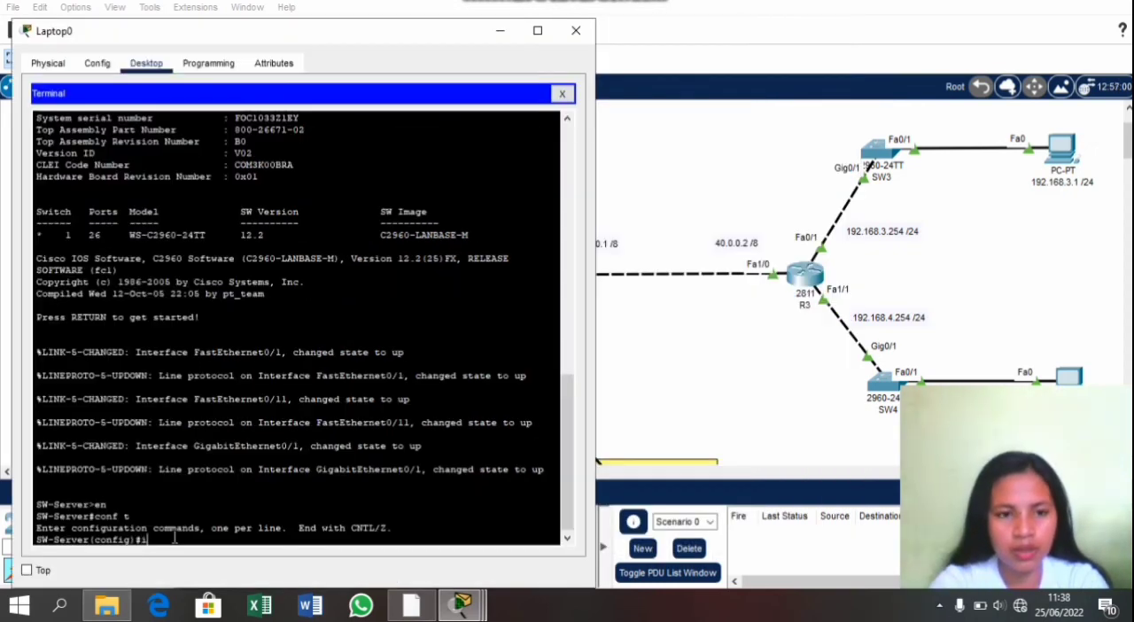
type(" 10")
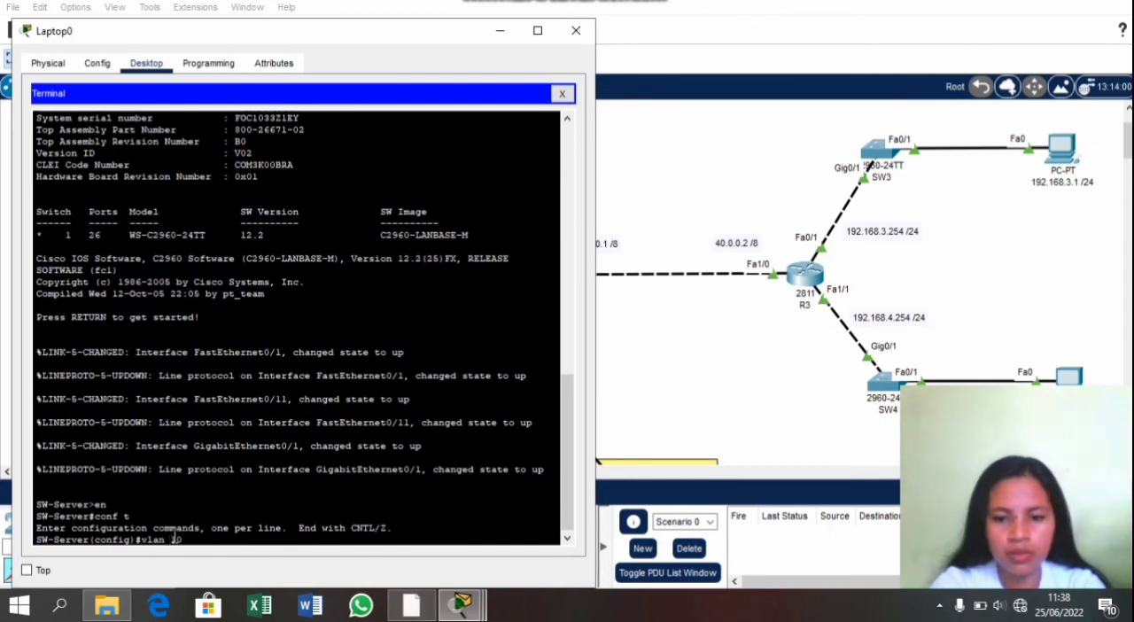
key("Return")
type("na")
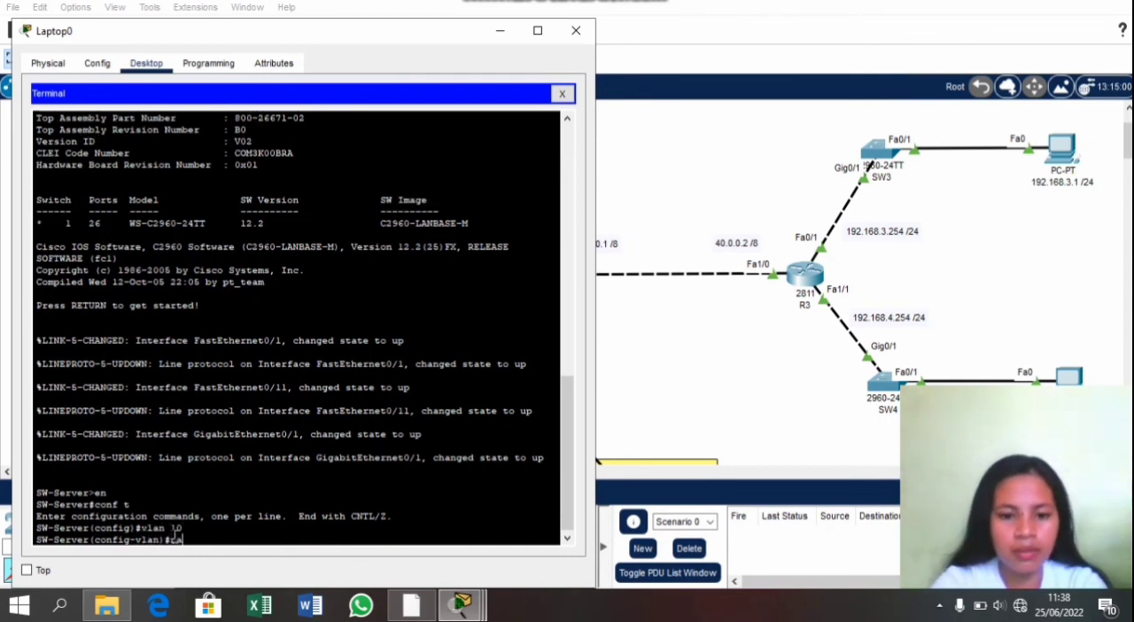
type("me Se")
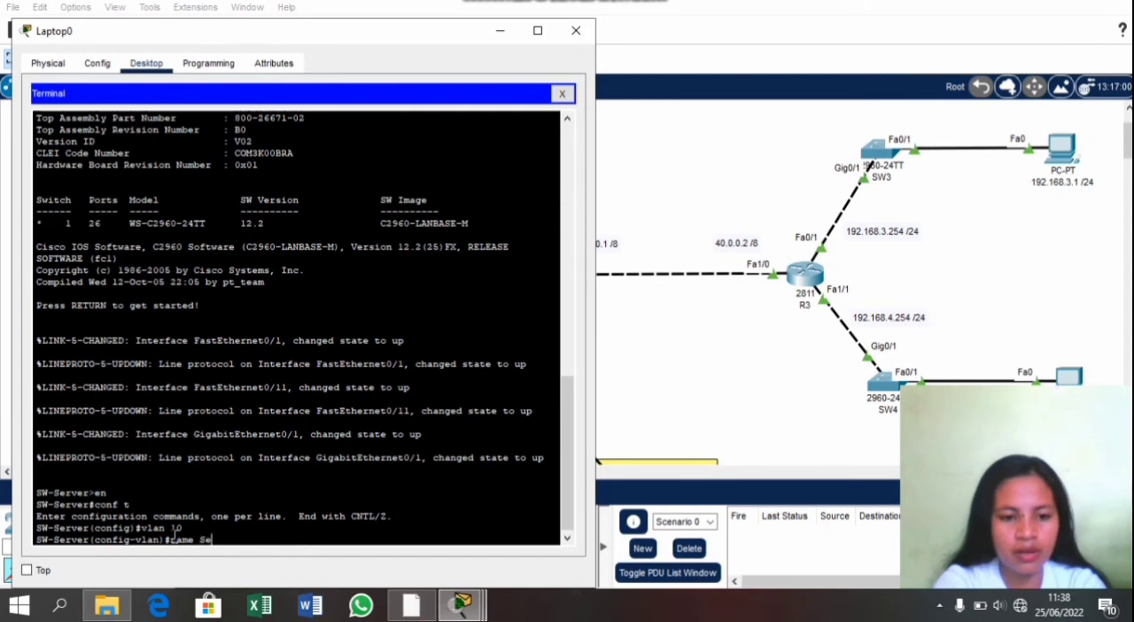
type("rver")
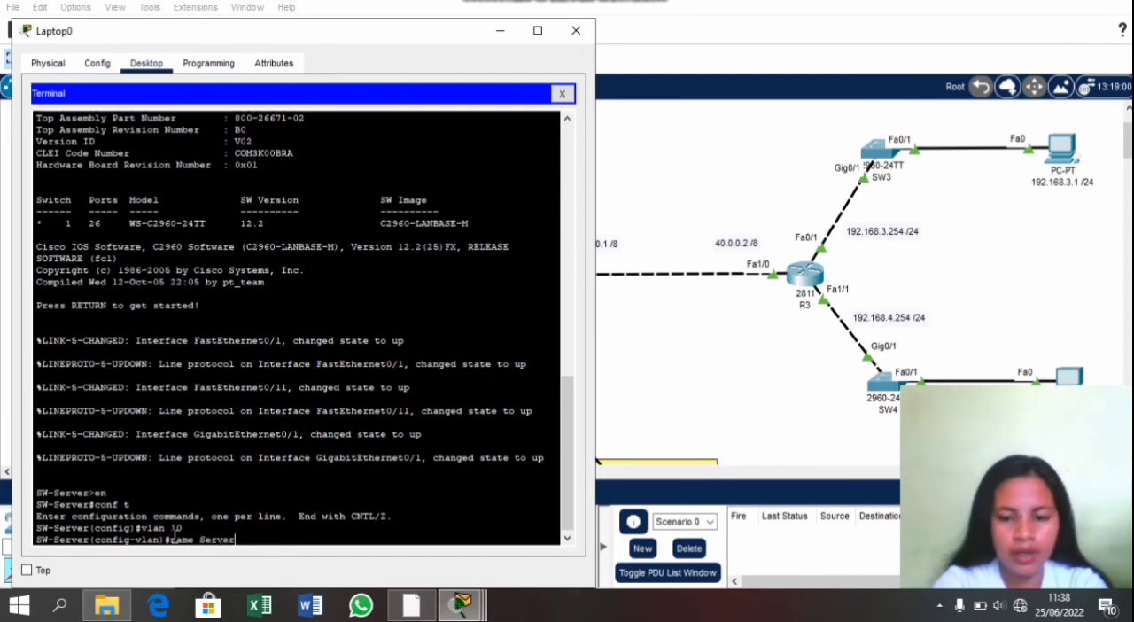
key("Return")
Step: Enter interface range configuration for fa0/1-10 on SW-Server with int ra
type("ig-vlan)#i")
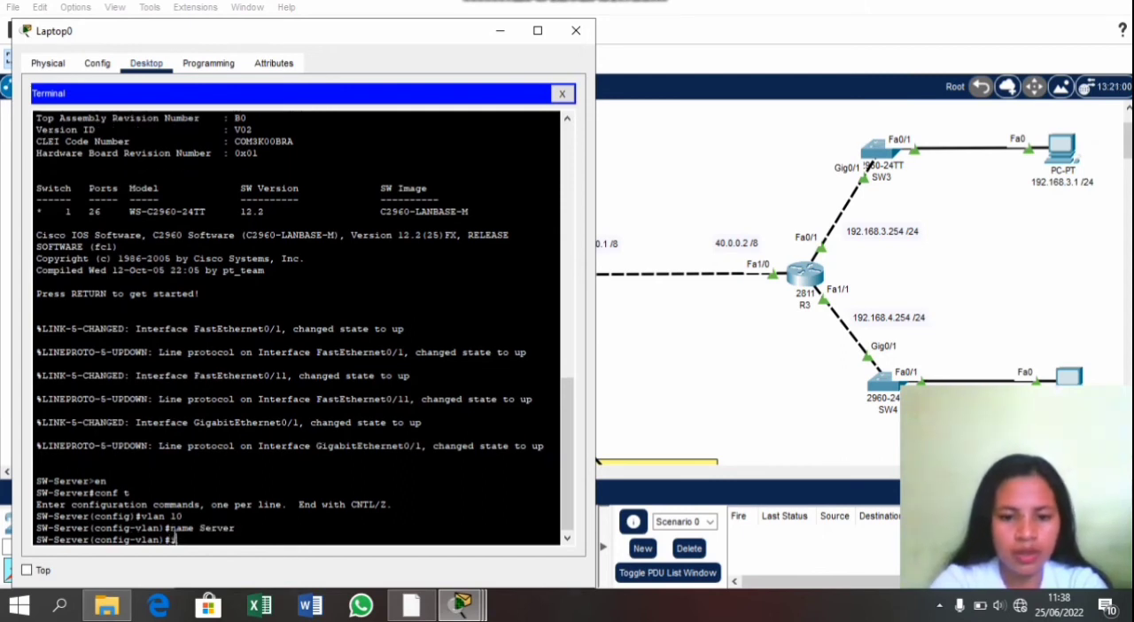
type("nt f")
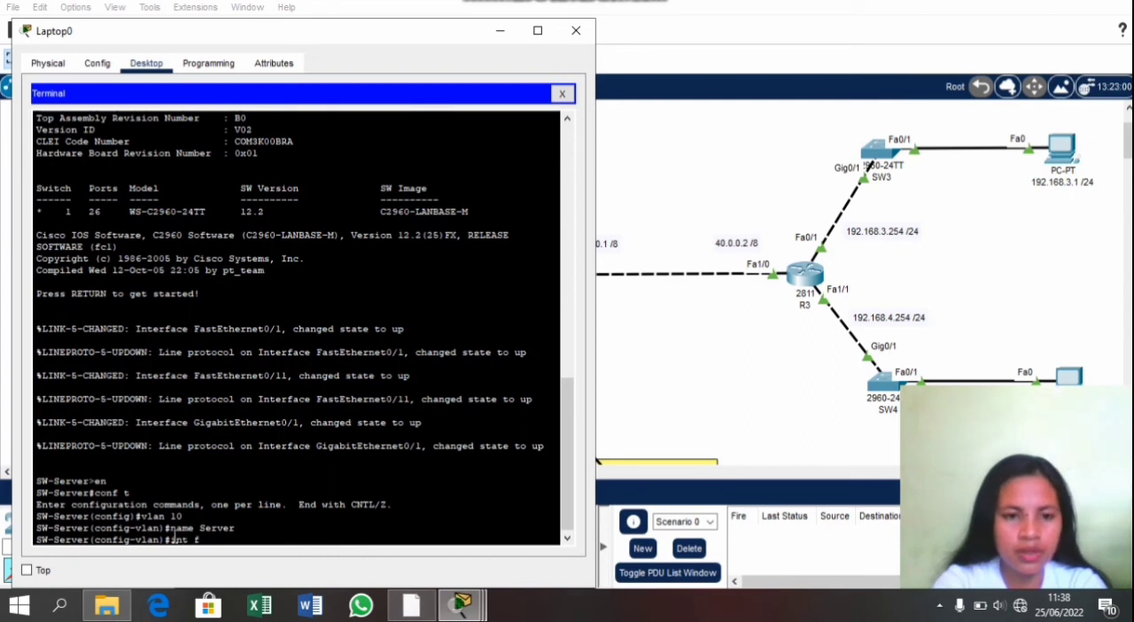
key("BackSpace")
type("ra f")
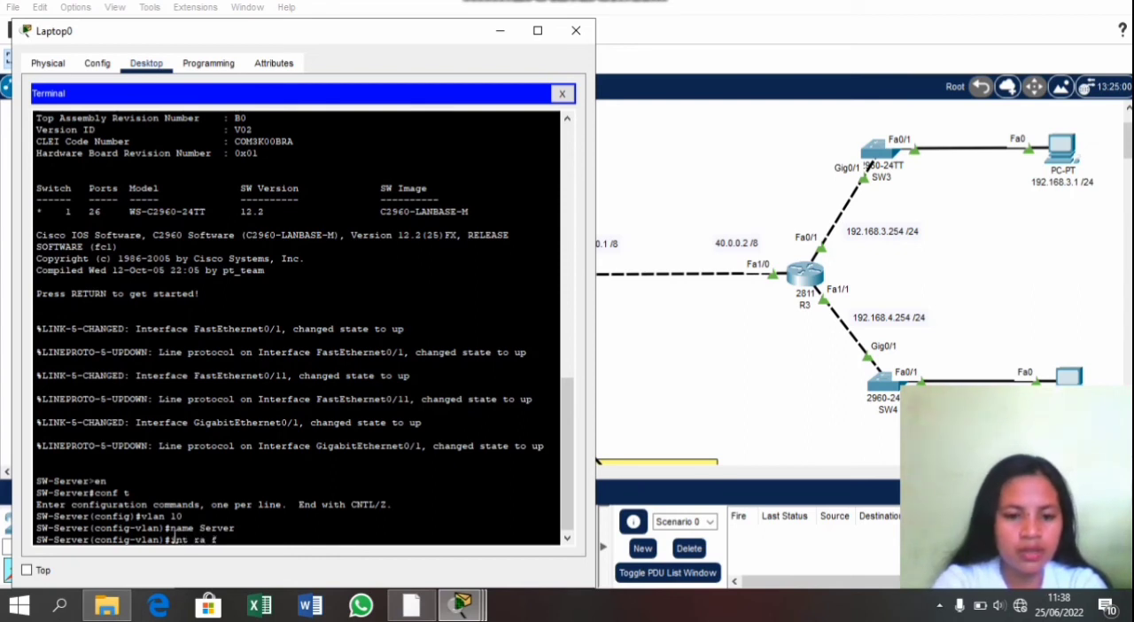
type("a0/")
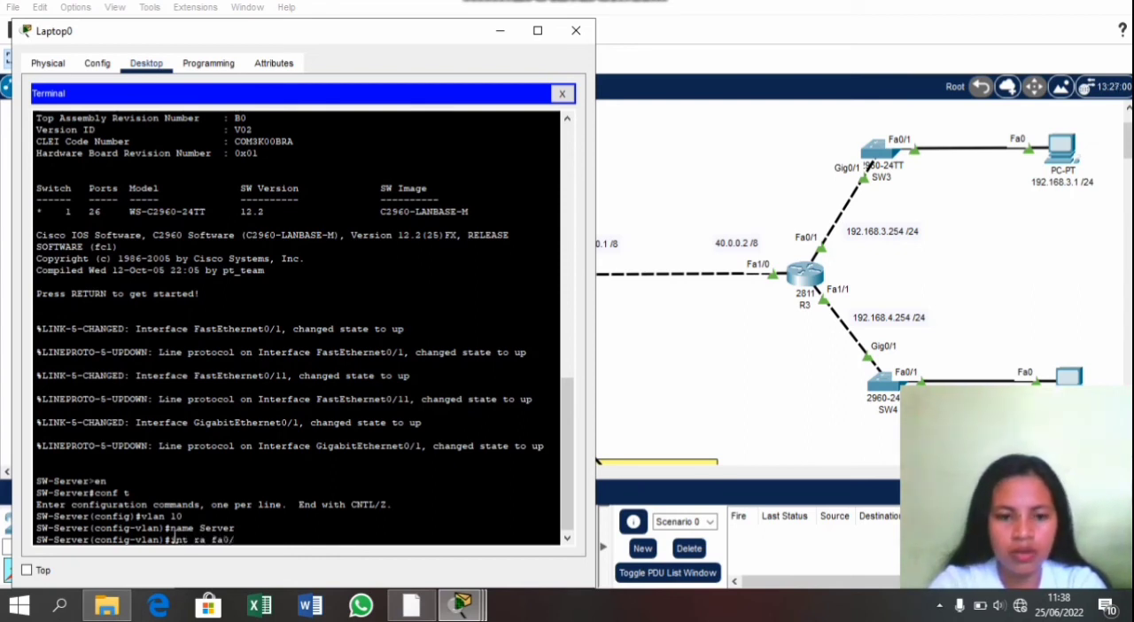
type("1-10")
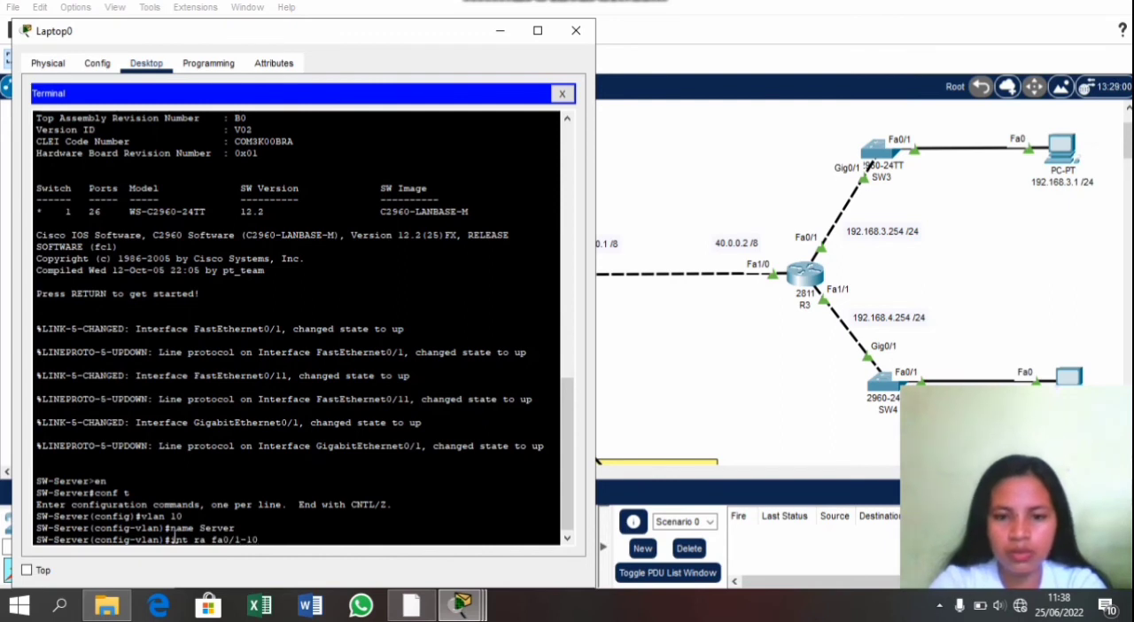
key("Return")
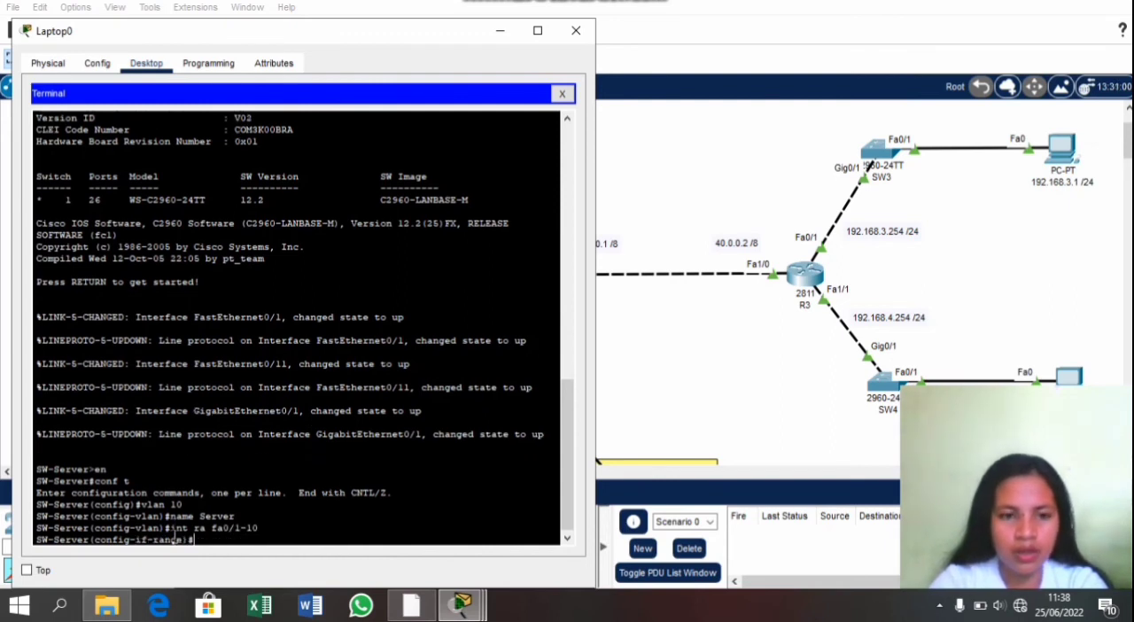
Step: Create VLAN 20 on SW-Server and name it Admin
type("s")
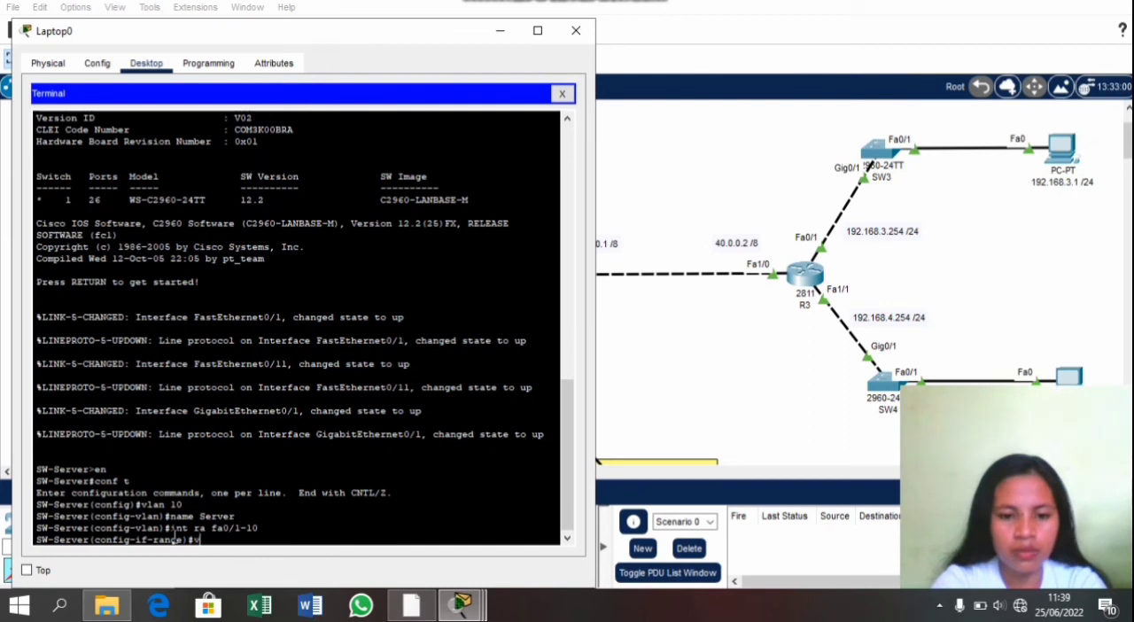
type("lan 20")
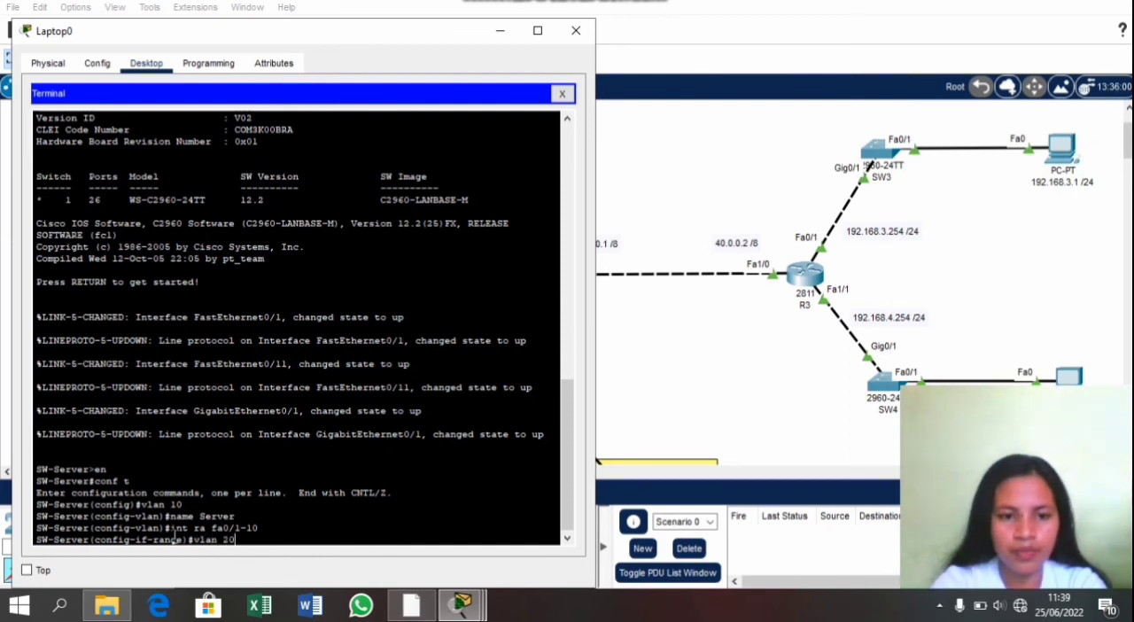
key("Return")
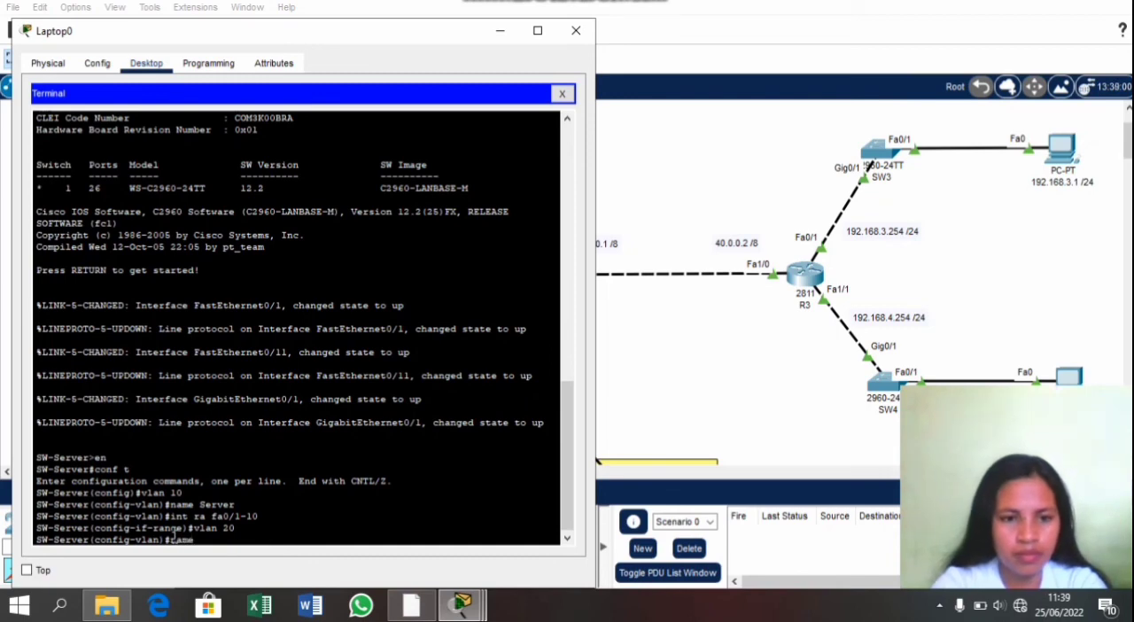
type("name Admin")
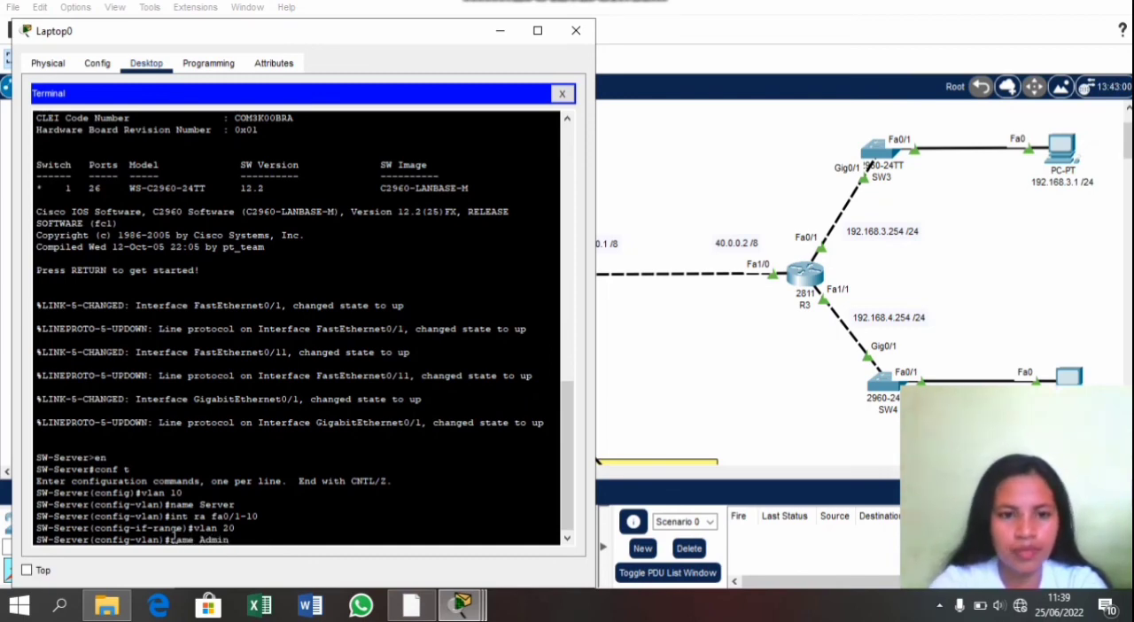
key("Return")
Step: Set SW-Server's interface range fa0/11-24 to access mode with sw mode access
type("in")
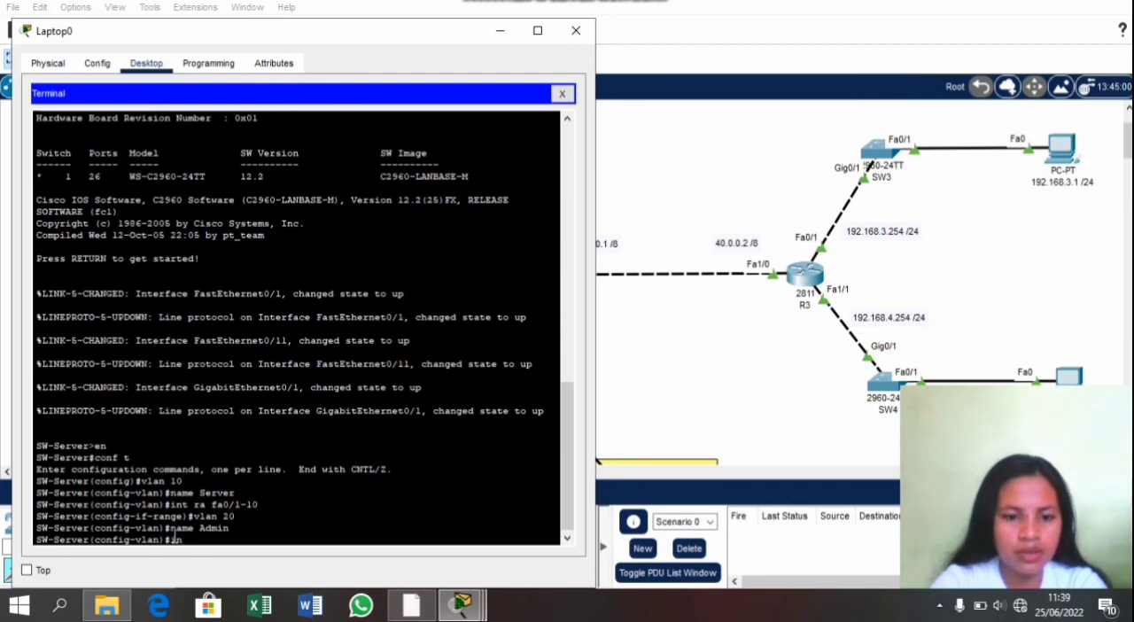
type("t ra fa")
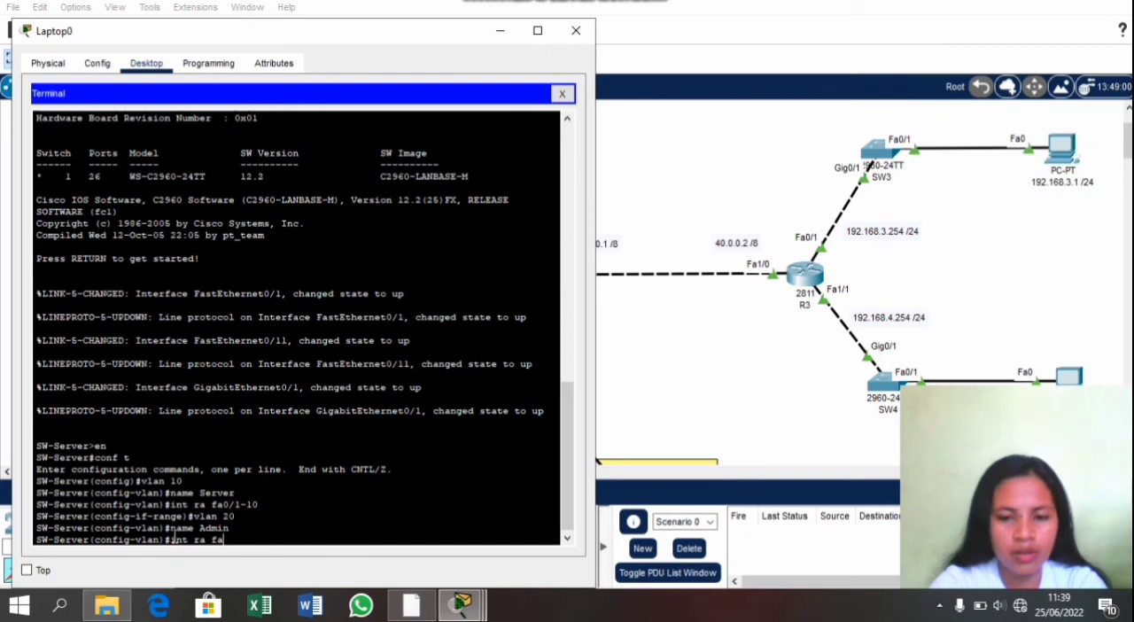
type("0/11-")
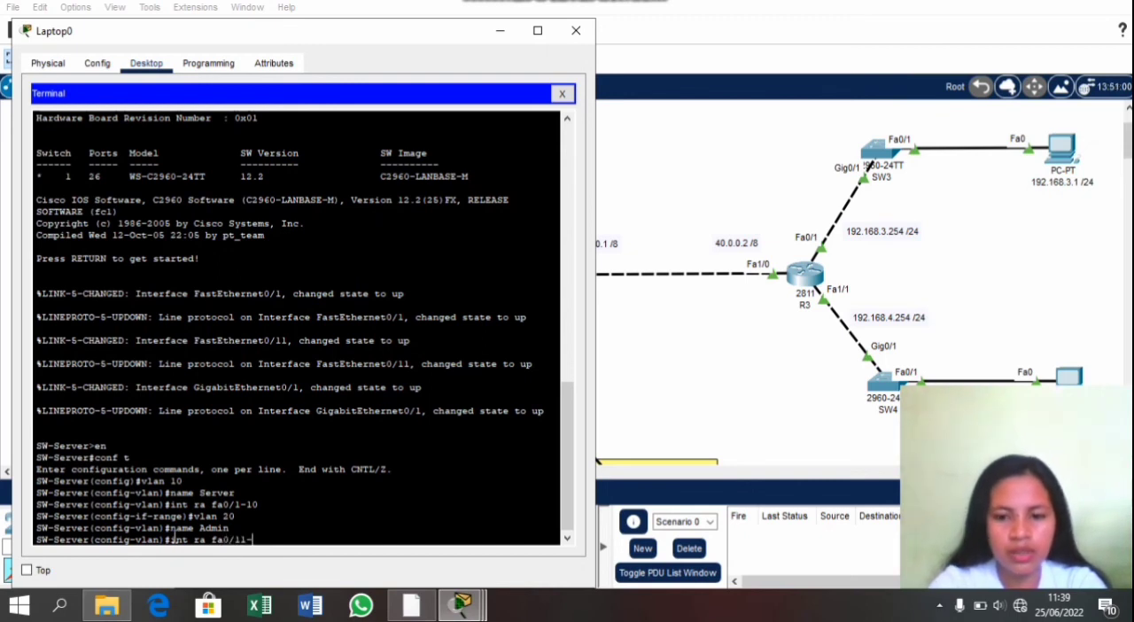
type("24")
key("Return")
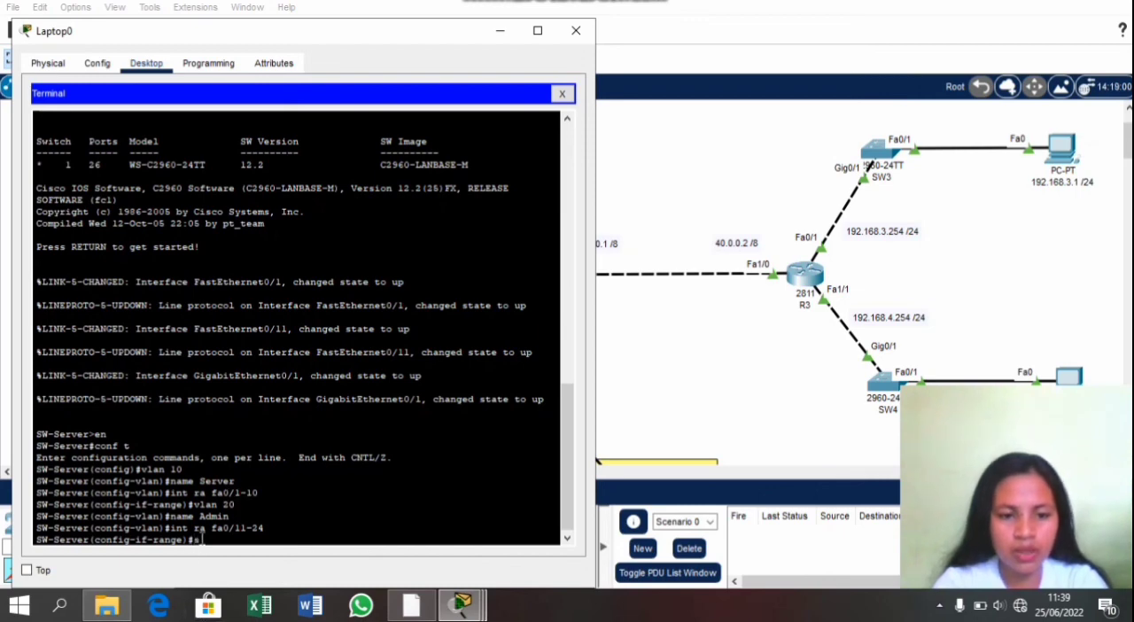
type("sw")
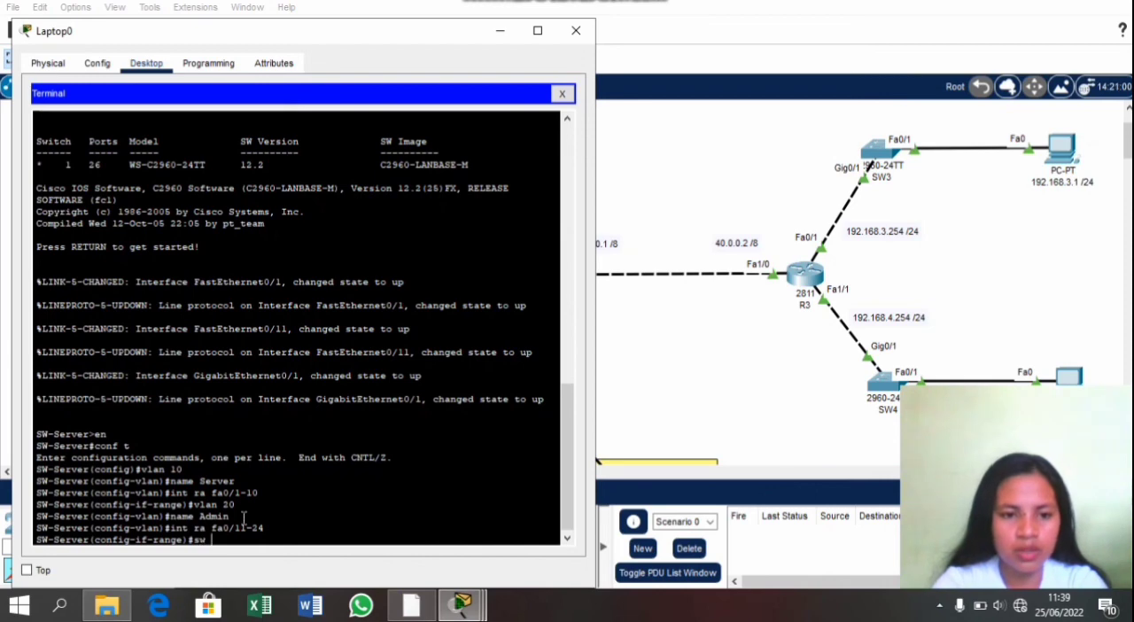
type(" mode ")
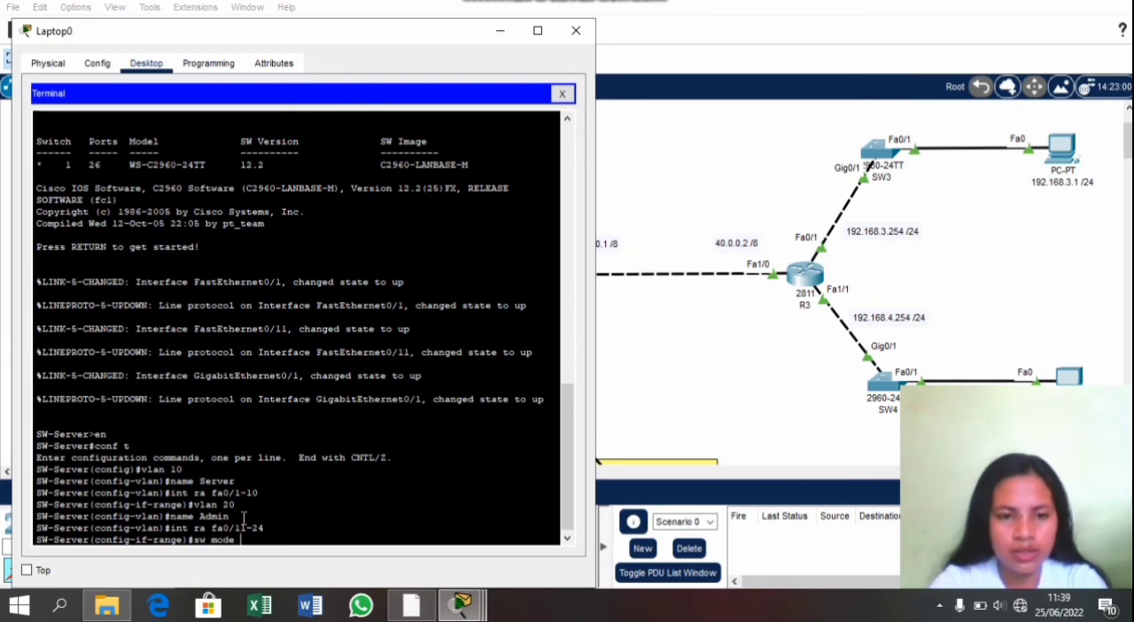
type("access")
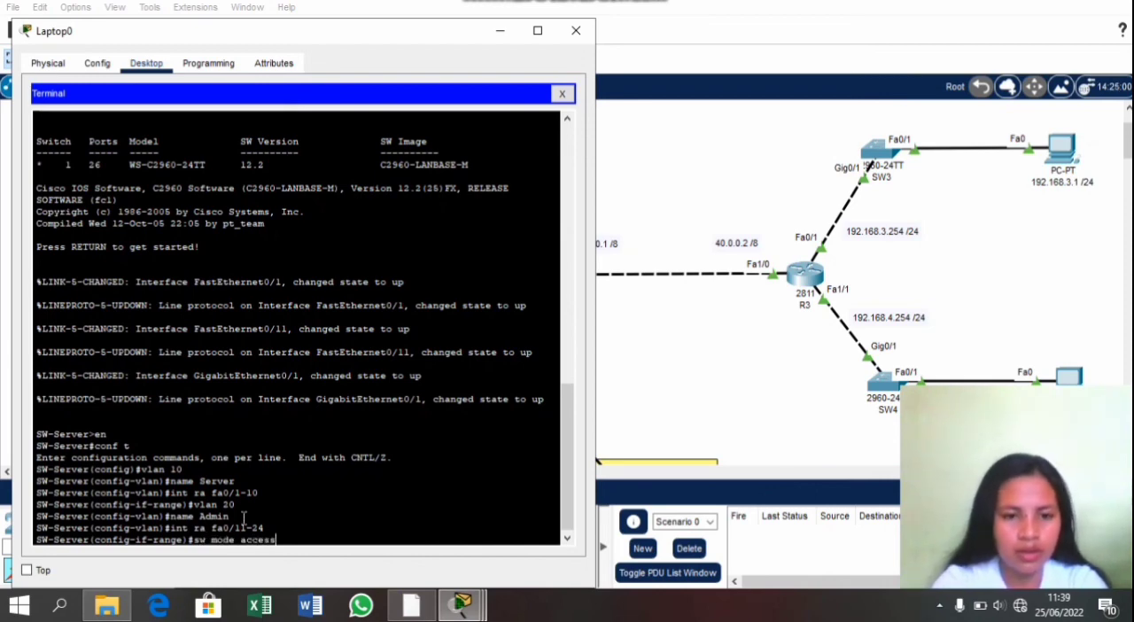
key("Return")
Step: Assign the fa0/11-24 port range to VLAN 20 with sw access vlan 20
type("sw acc")
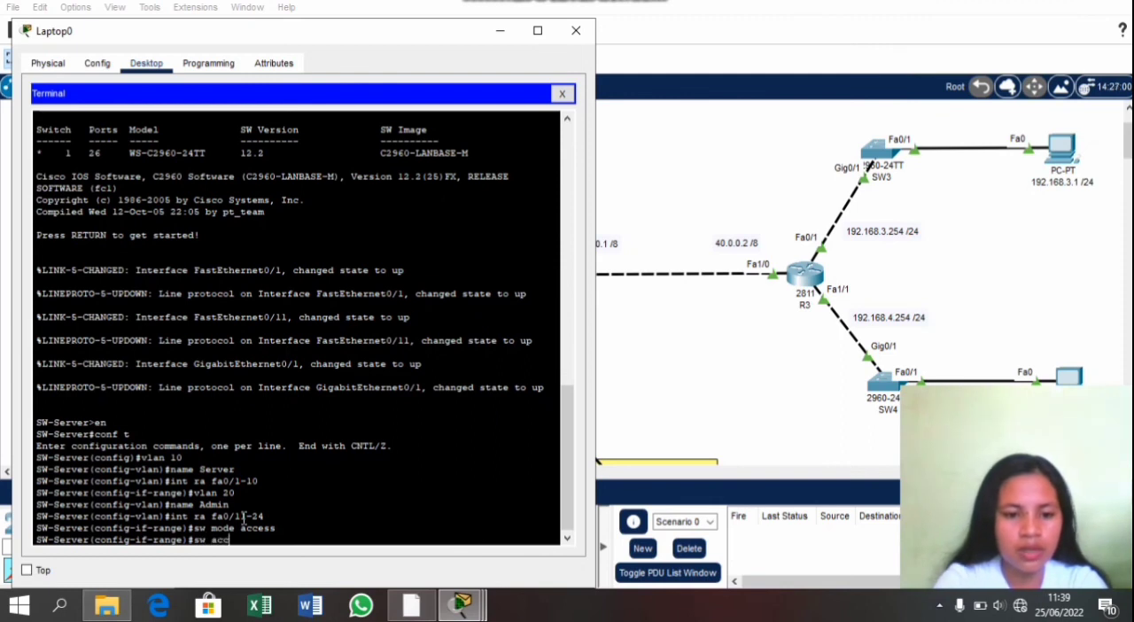
type("ess vl")
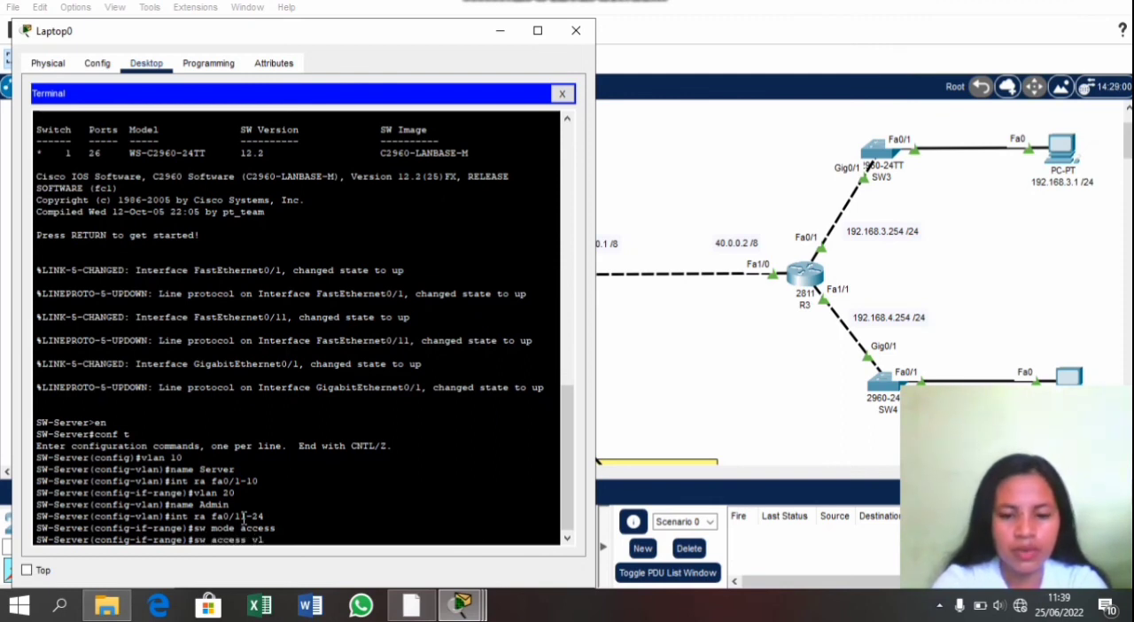
type("an")
type(" 20")
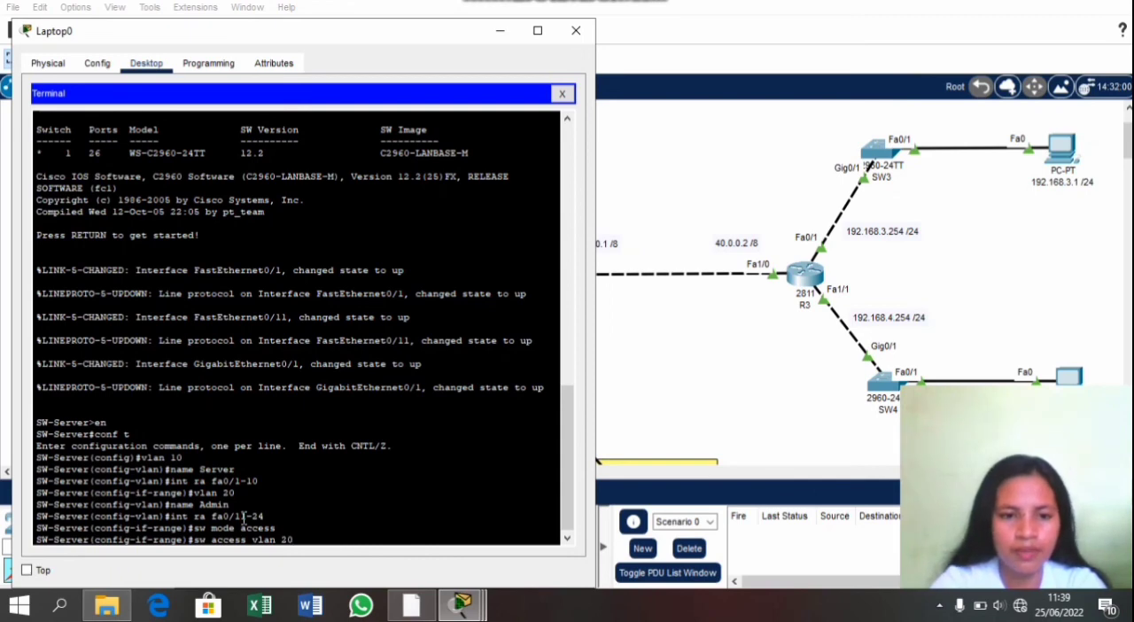
key("Return")
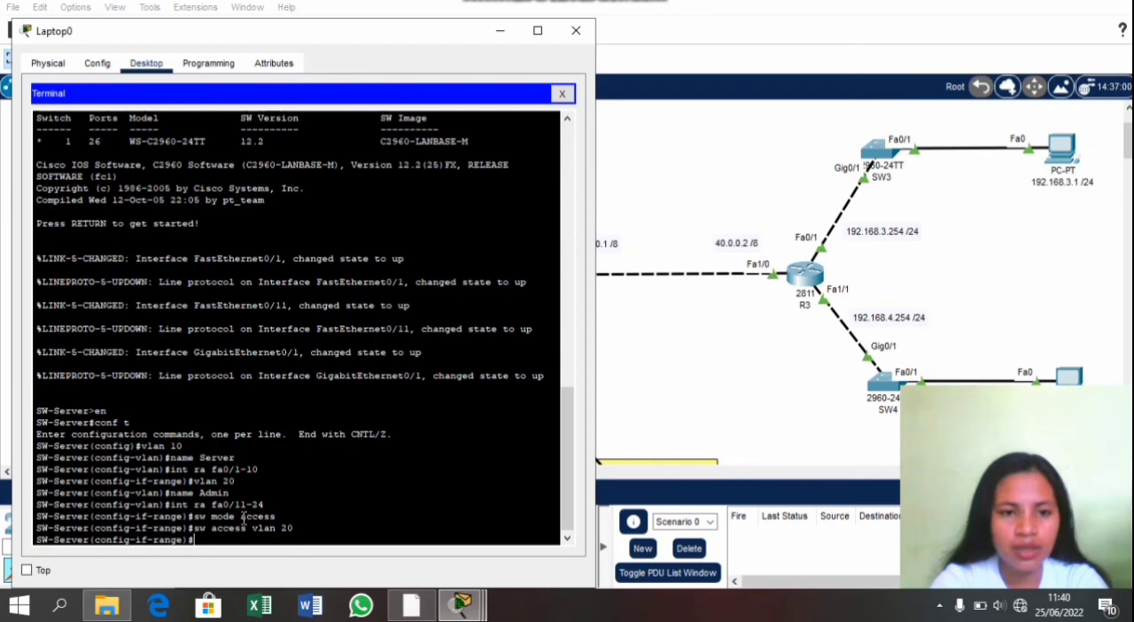
Step: Set SW-Server's interface range fa0/1-10 to access mode with sw mode access
type("int r")
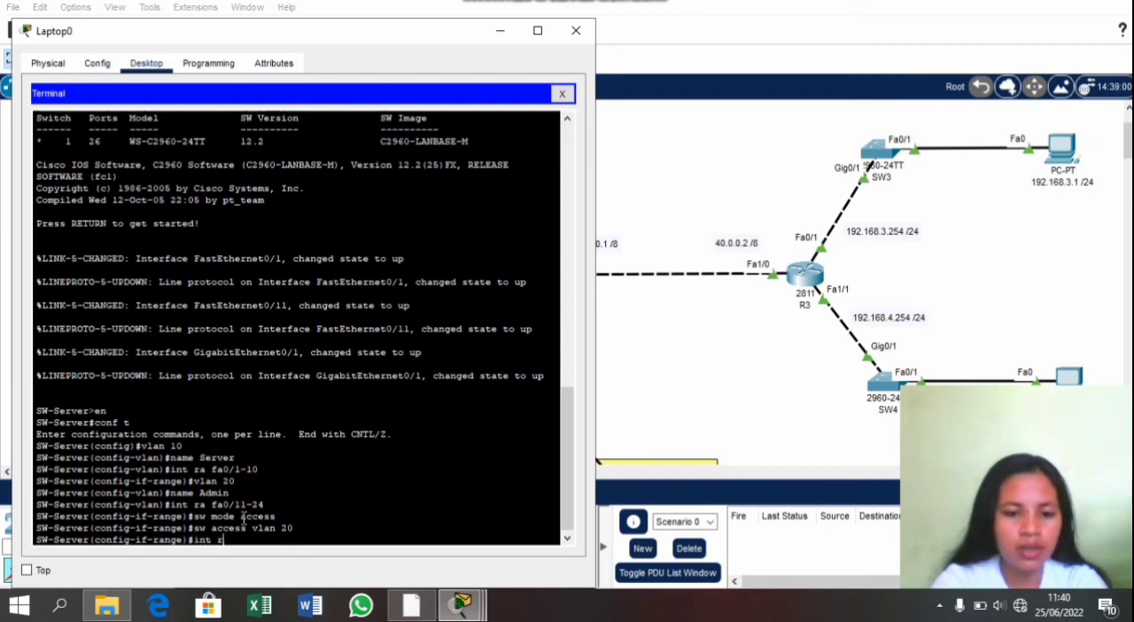
type("a fa0/")
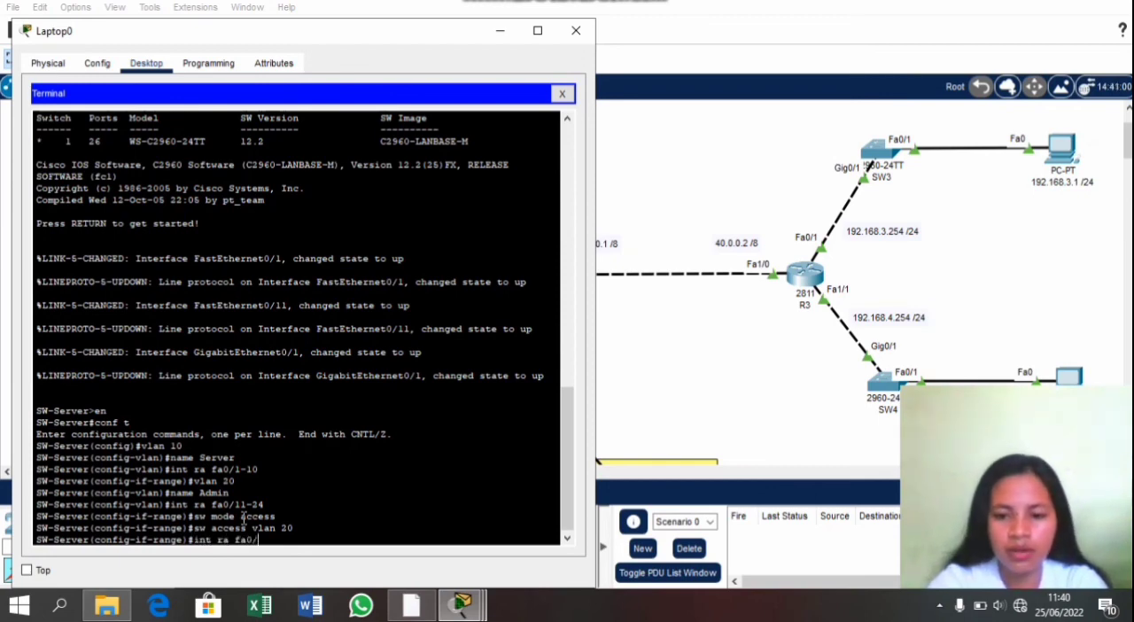
type("1-10")
key("Return")
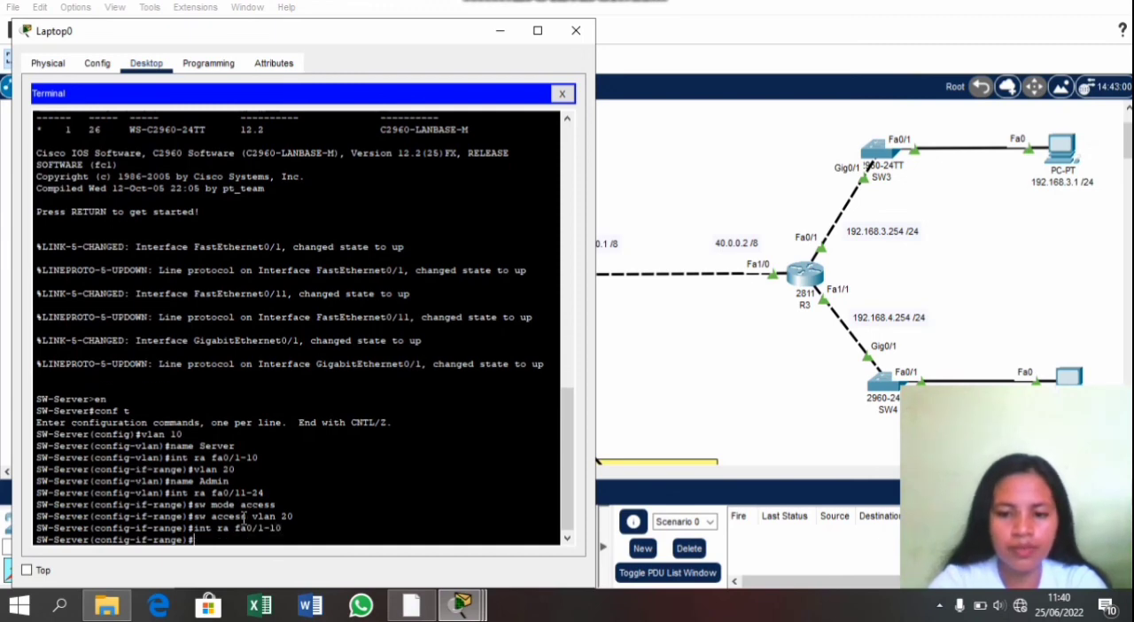
type("sw ")
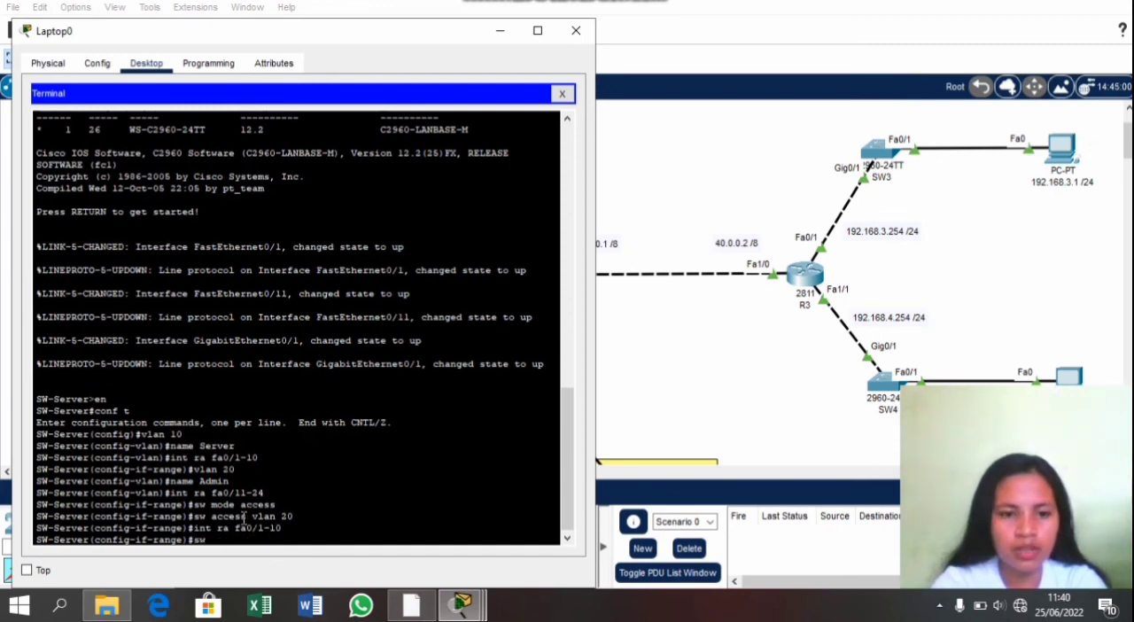
type("mode a")
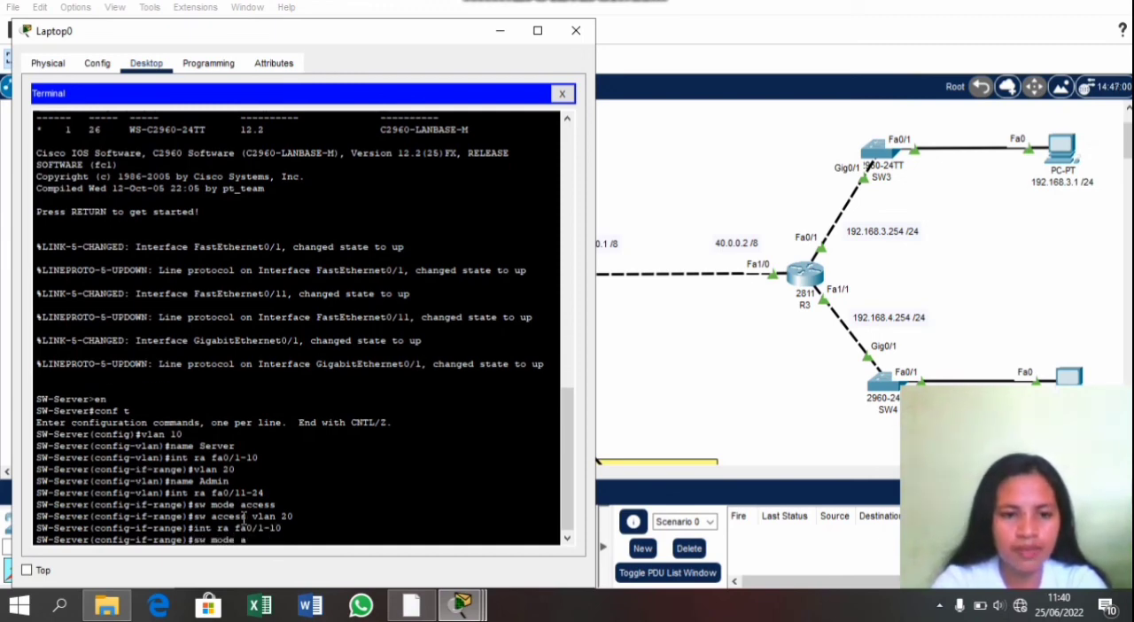
type("ccess")
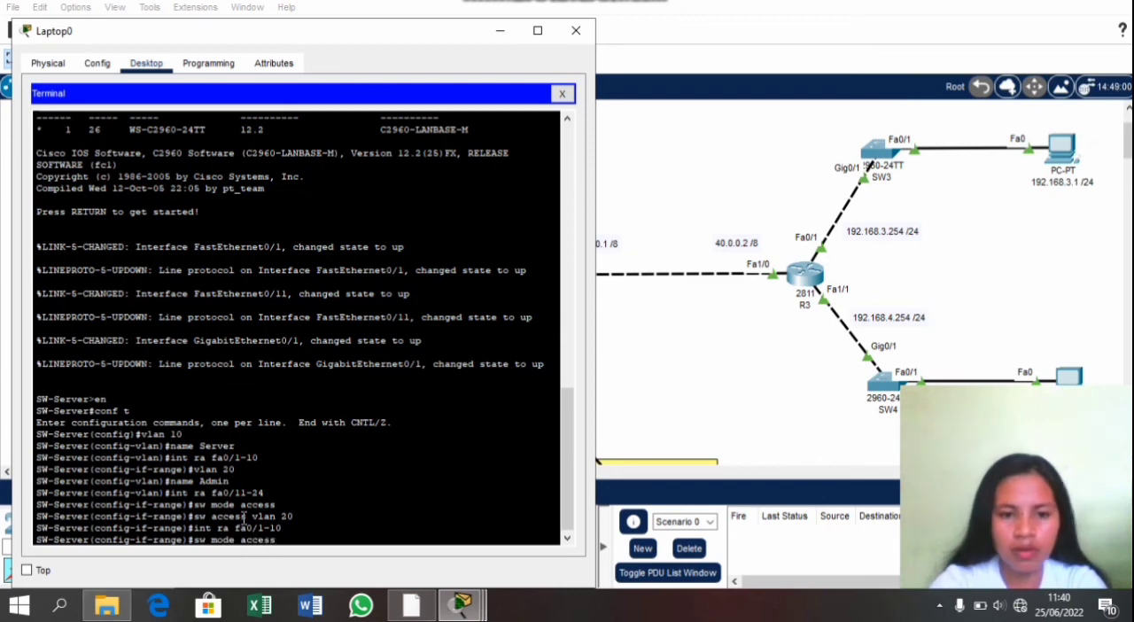
key("Return")
Step: Assign the fa0/1-10 port range to VLAN 10 with sw access vlan 10
type("sw acce")
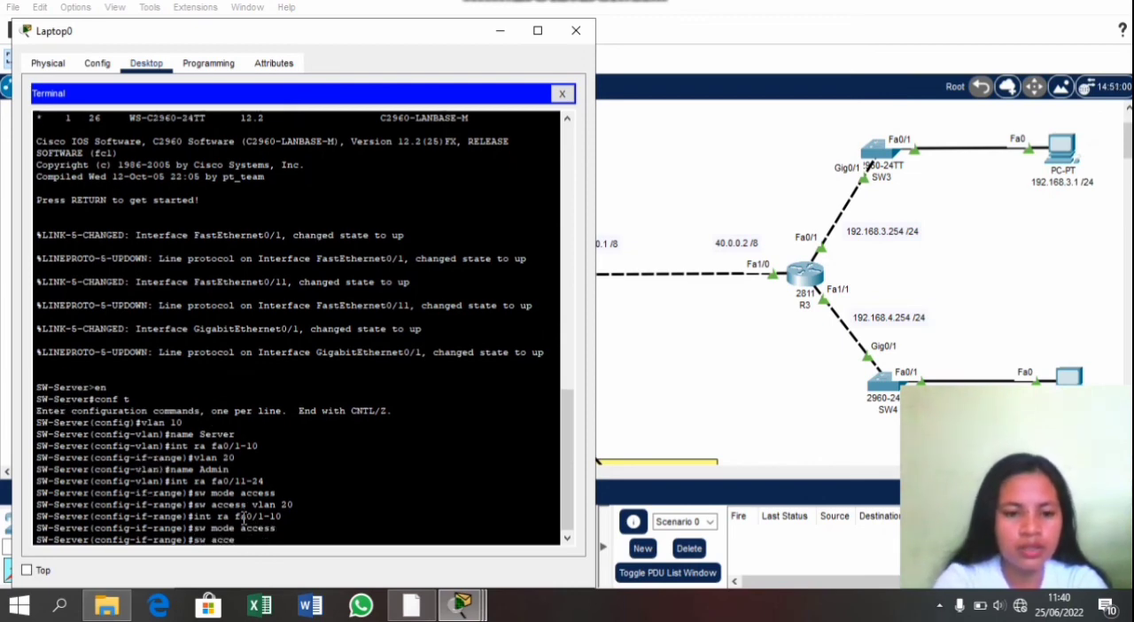
type("ss vla")
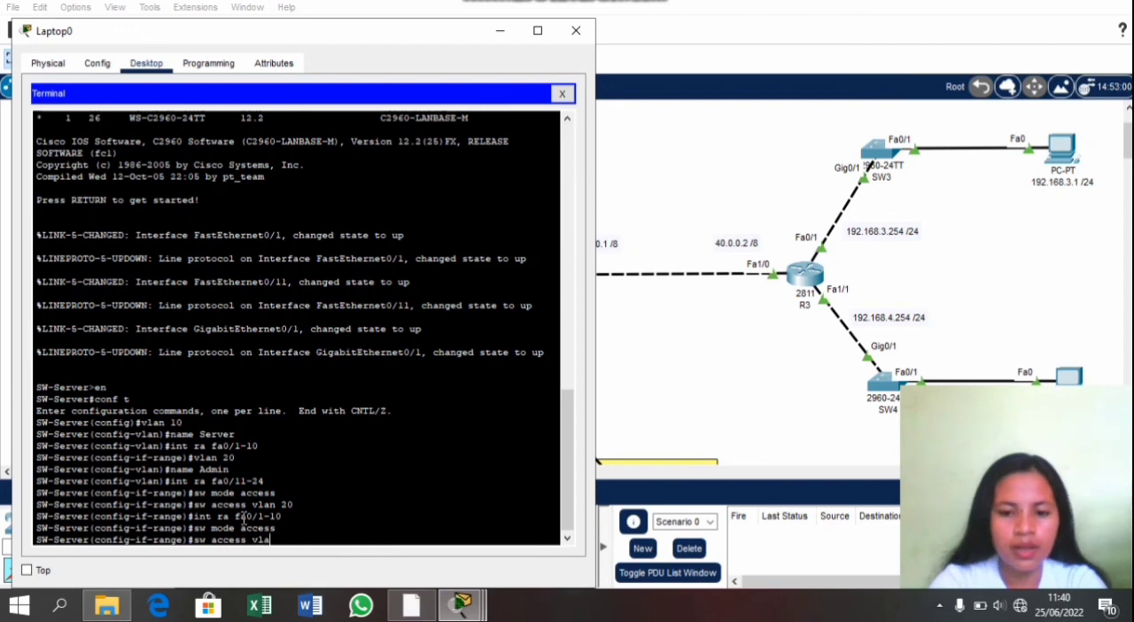
type("n 10")
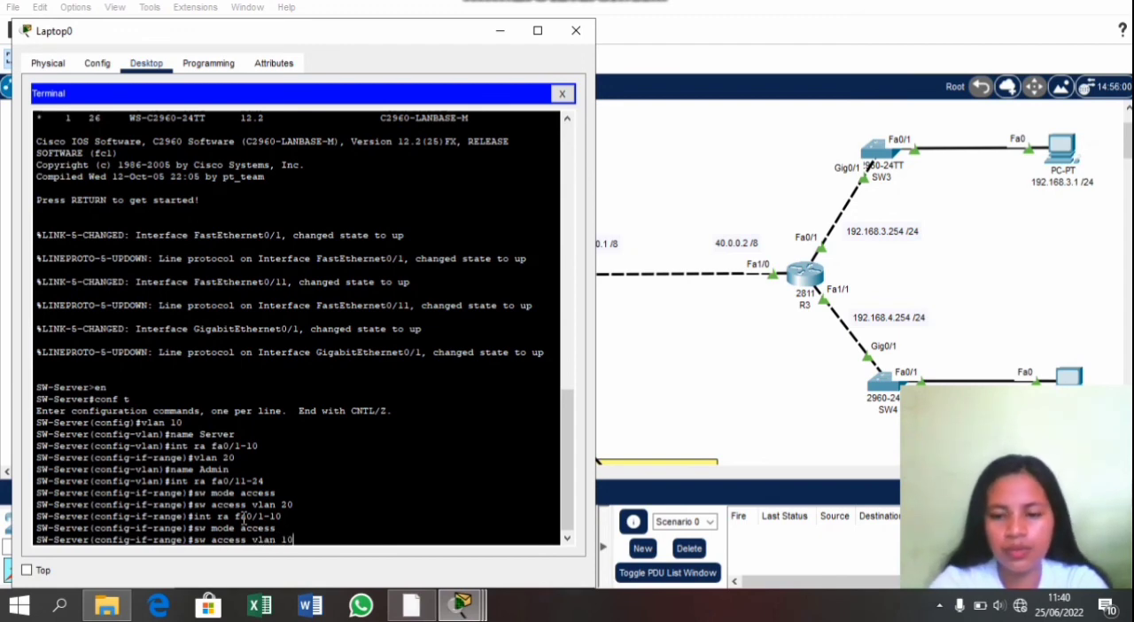
key("Return")
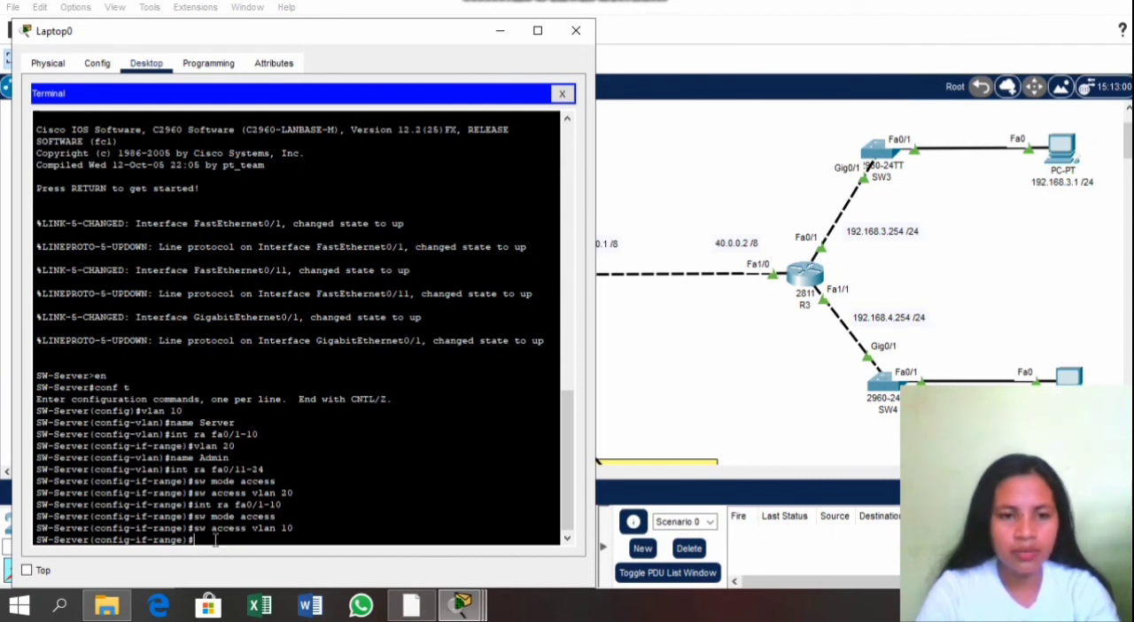
Step: Configure SW-Server's g0/1 interface as a trunk with sw mode trunk
type("int")
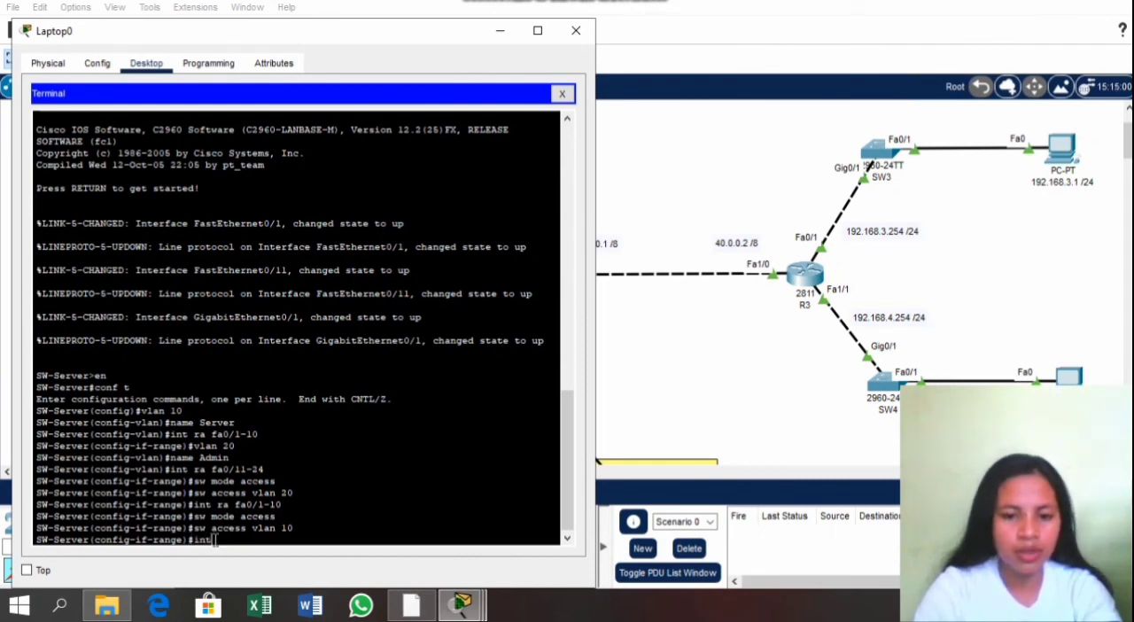
type(" g0")
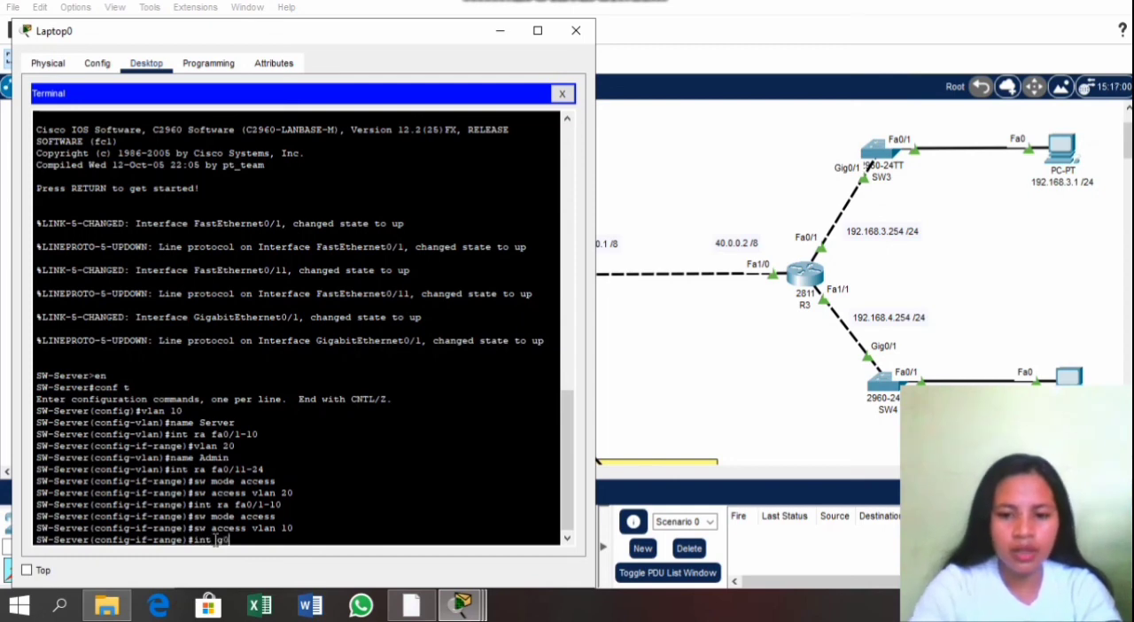
type("/1")
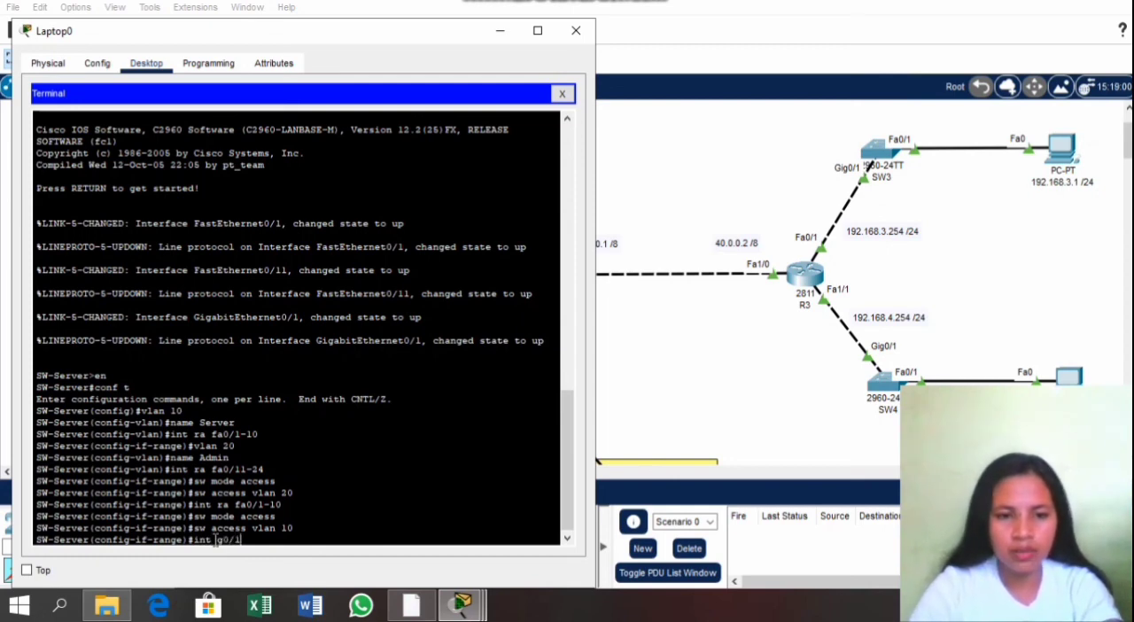
key("Return")
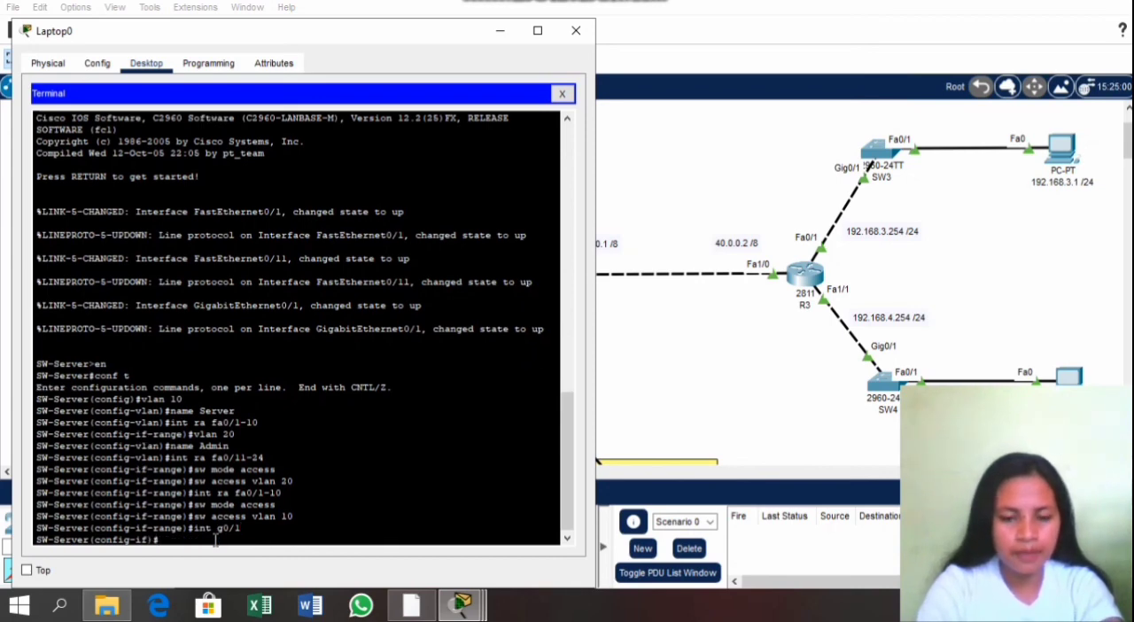
type("sw m")
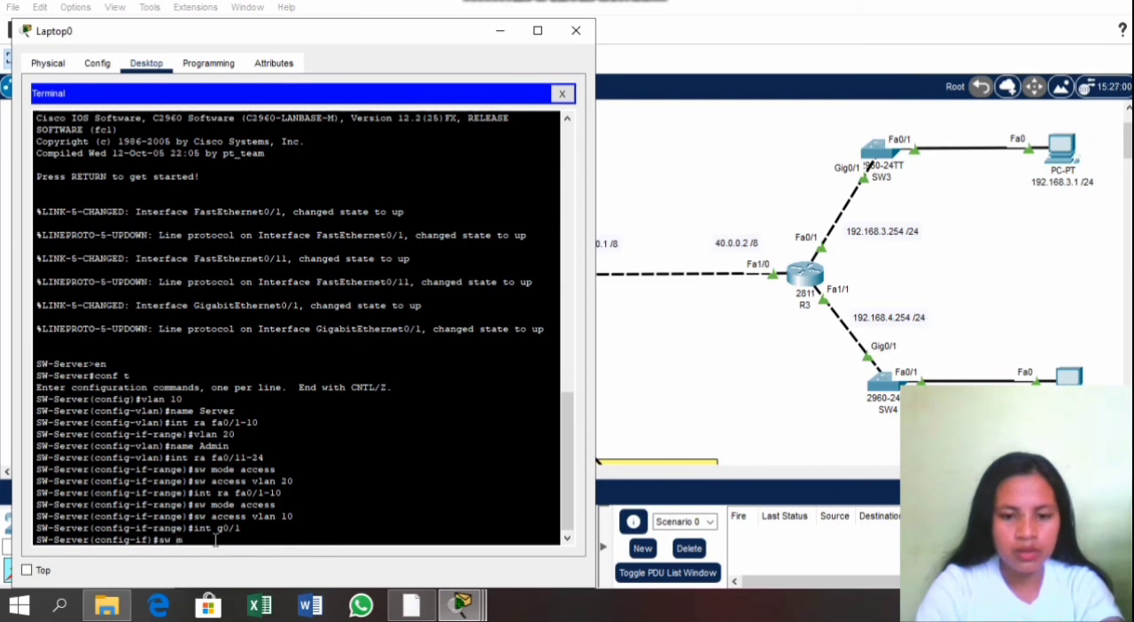
type("ode tru")
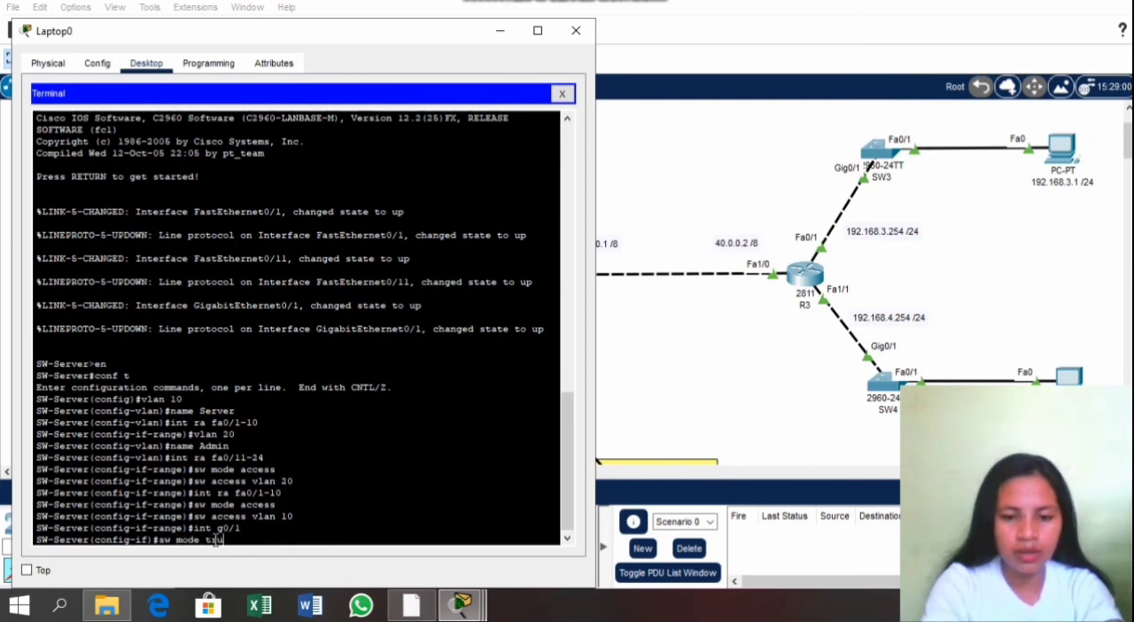
type("nk")
key("Return")
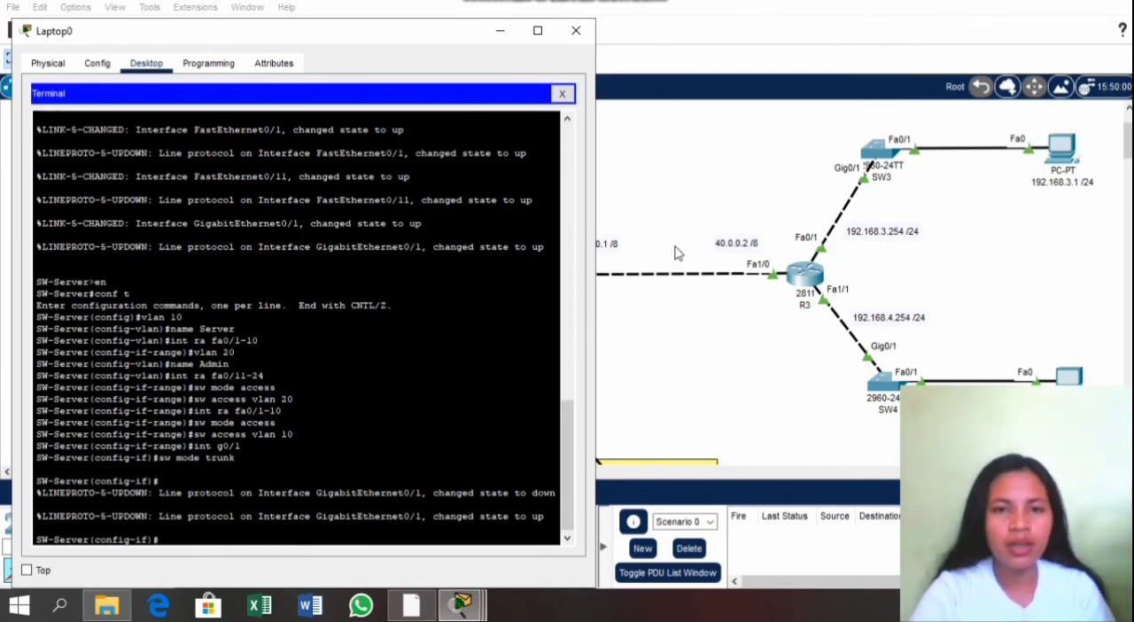
Step: Check the SW-Server VLAN table and completion status in the PT Activity instructions
left_click(666, 342)
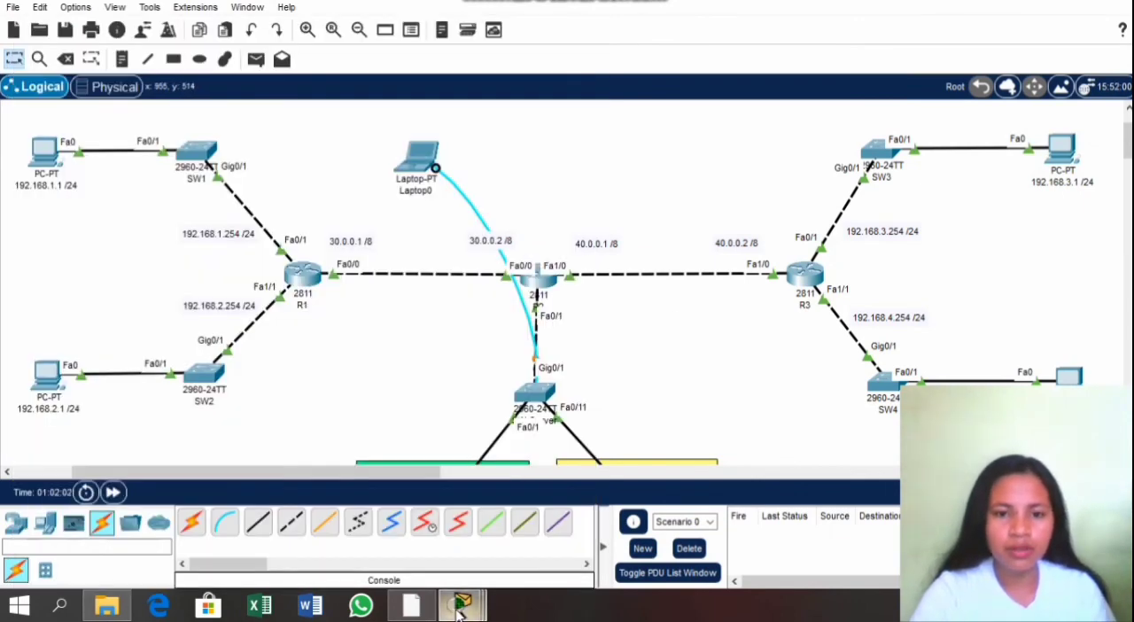
mouse_move(459, 614)
left_click(501, 520)
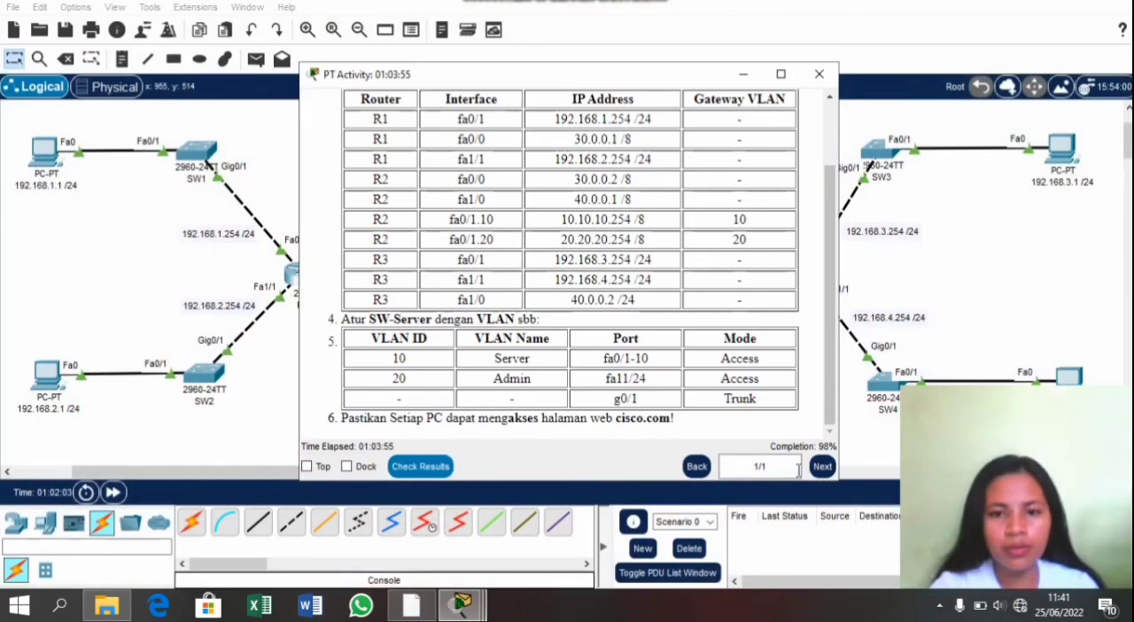
left_click(855, 449)
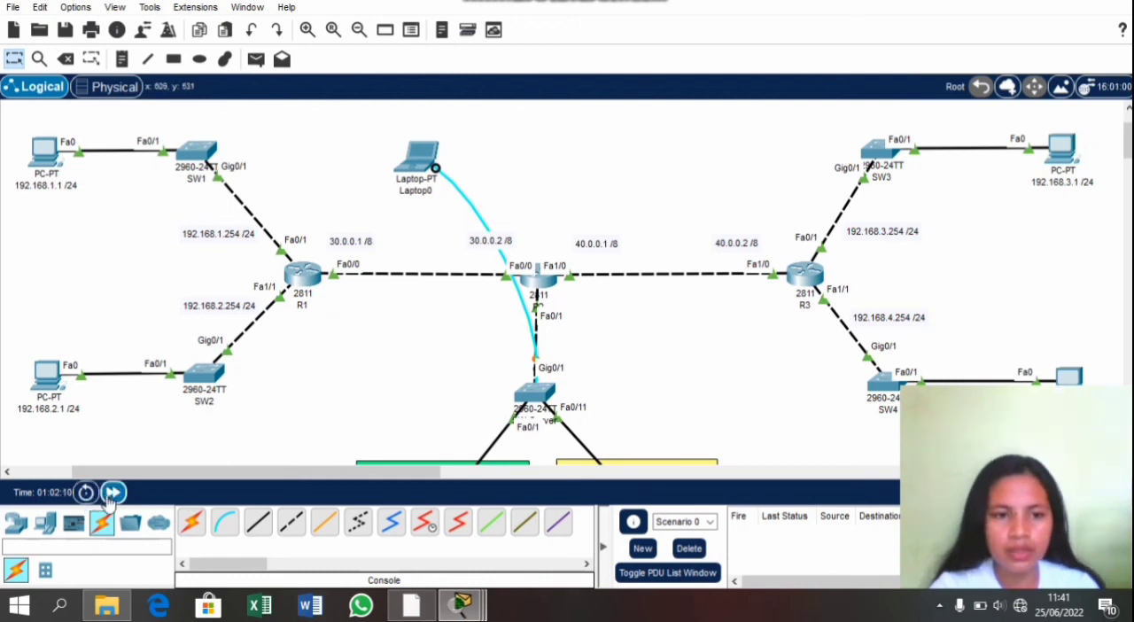
Step: Fast-forward the simulation time and shift Laptop0 slightly toward SW1 in the topology
left_click(113, 493)
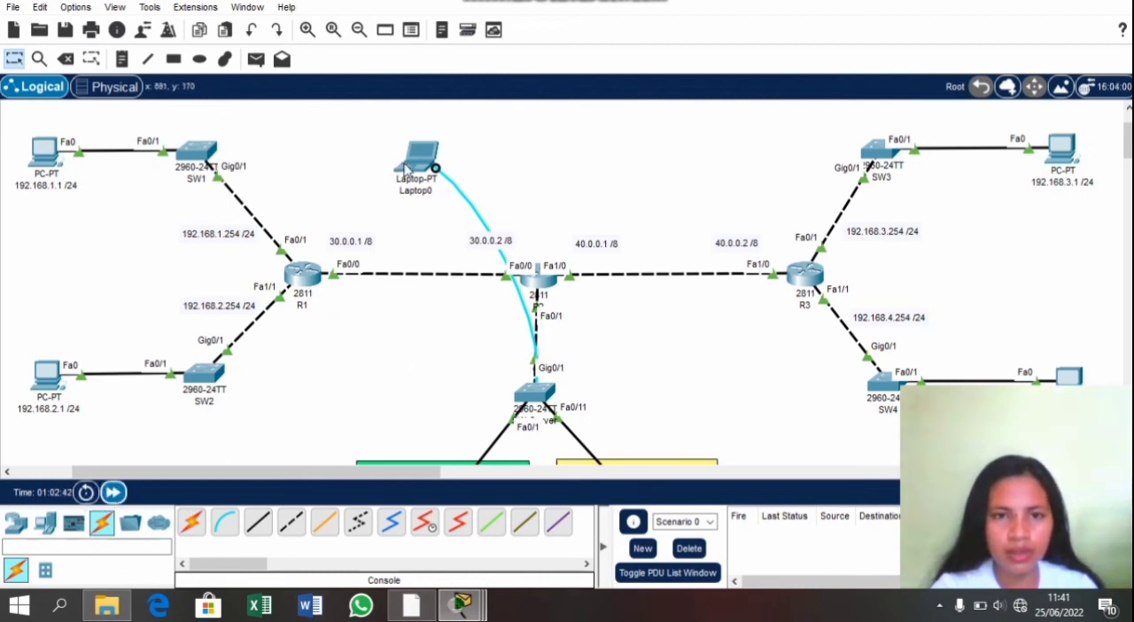
left_click_drag(403, 169, 375, 171)
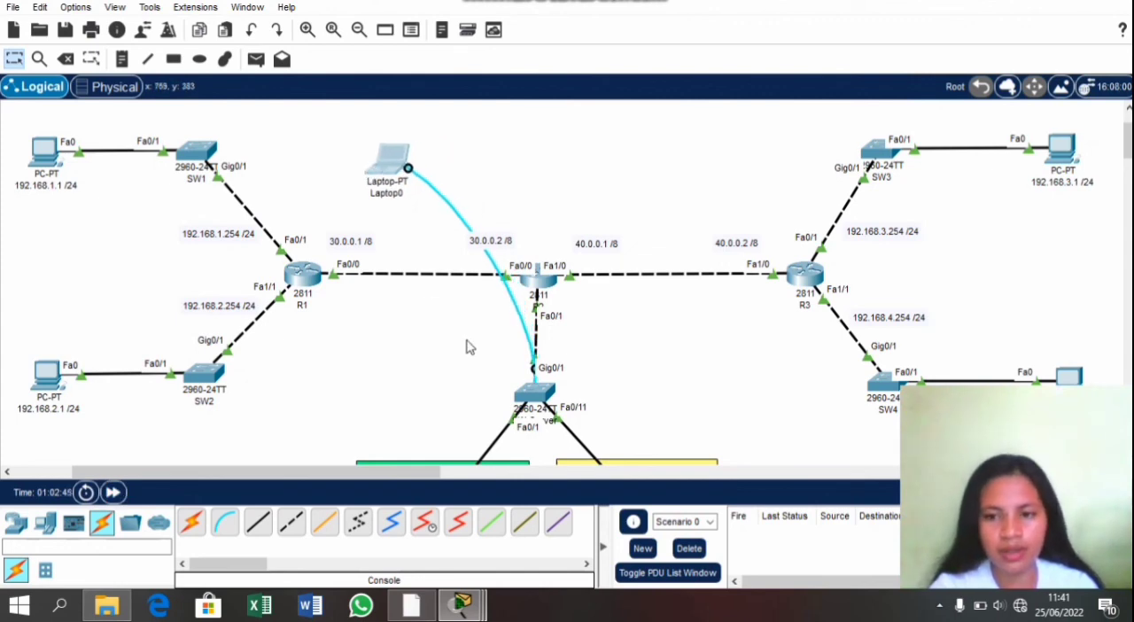
scroll(469, 346, "down", 1)
scroll(469, 347, "up", 3)
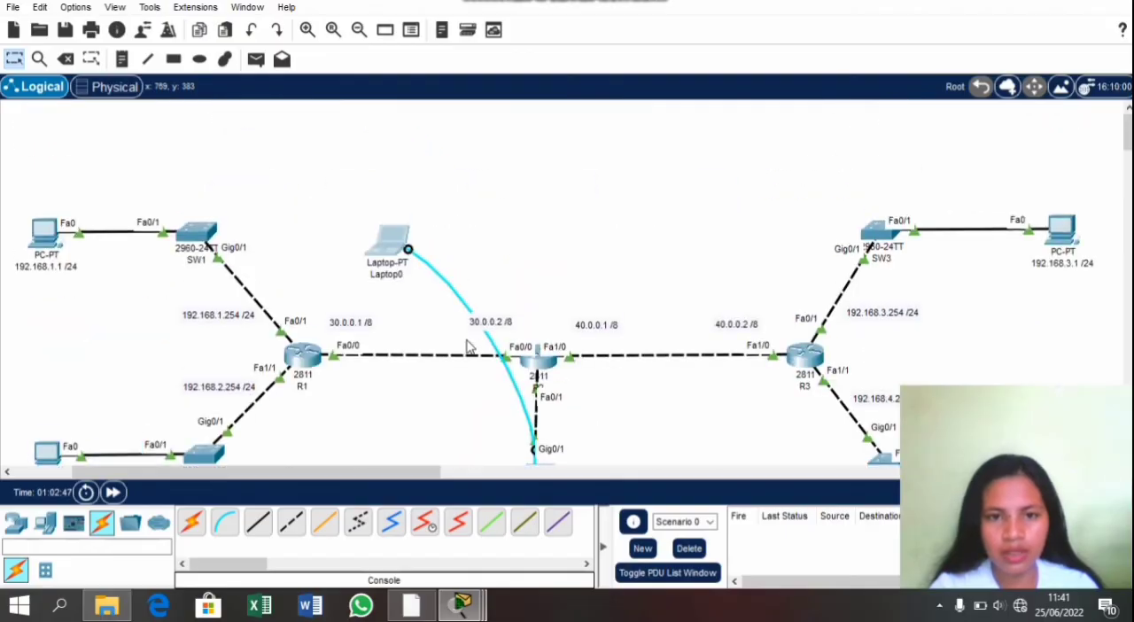